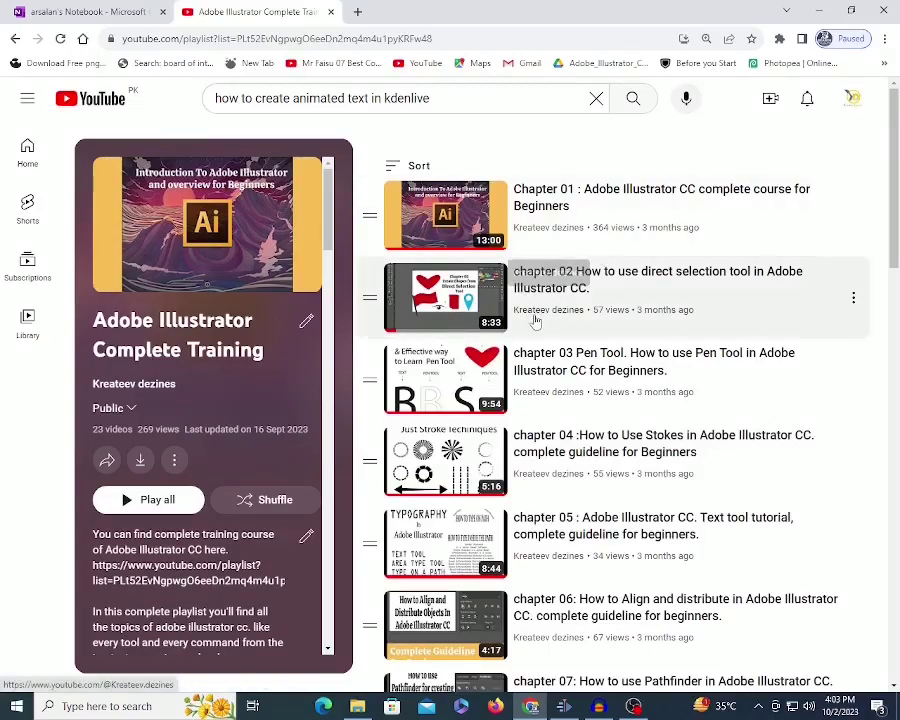
Look through the chapter list of the Adobe Illustrator Complete Training playlist.
scroll(532, 320, "down", 2)
scroll(528, 335, "down", 12)
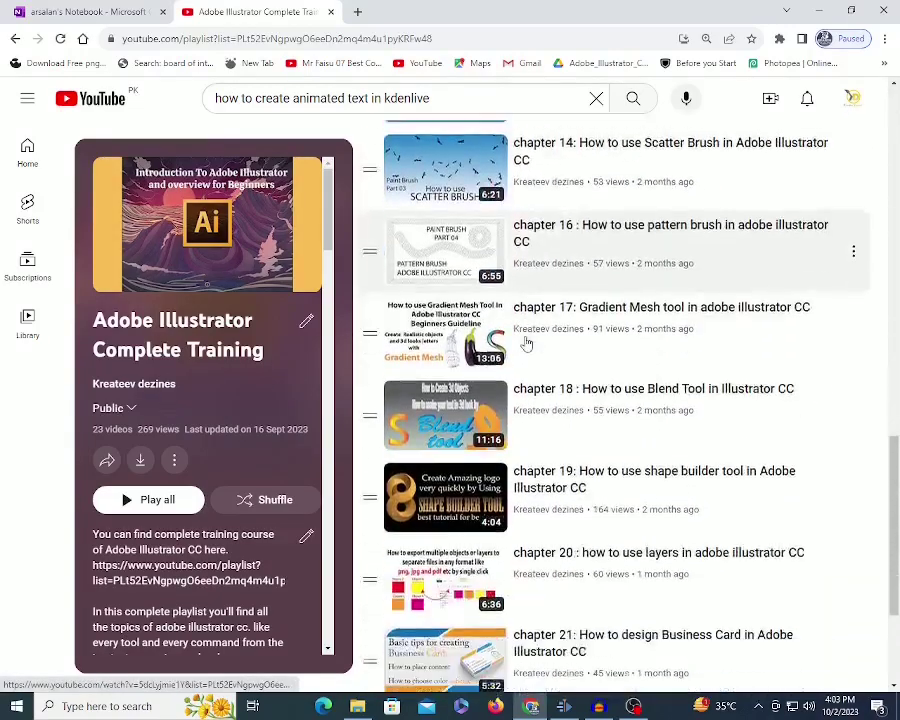
scroll(556, 518, "up", 11)
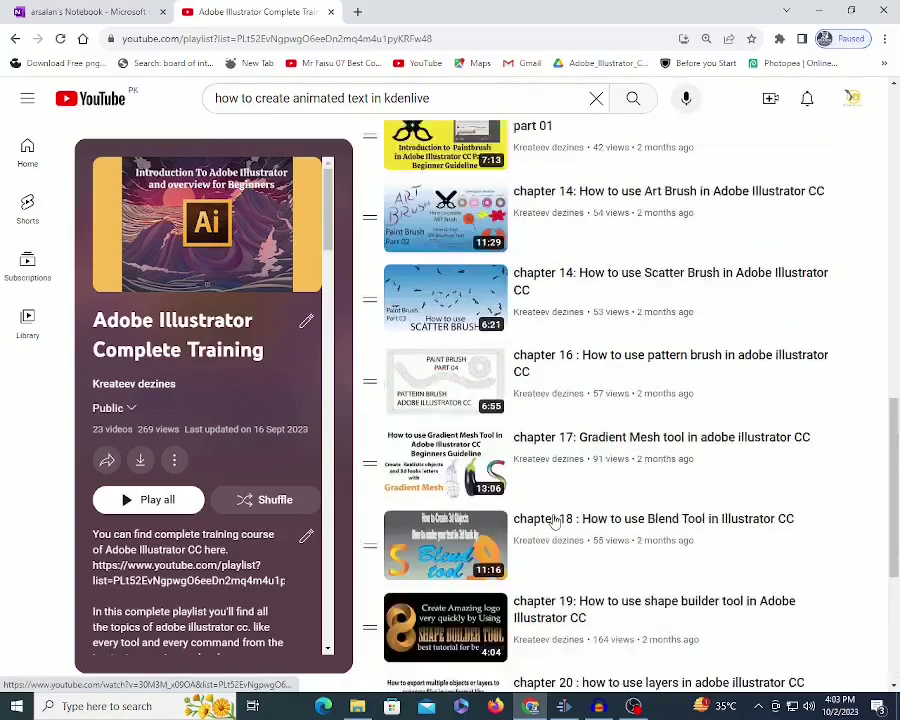
scroll(553, 518, "up", 3)
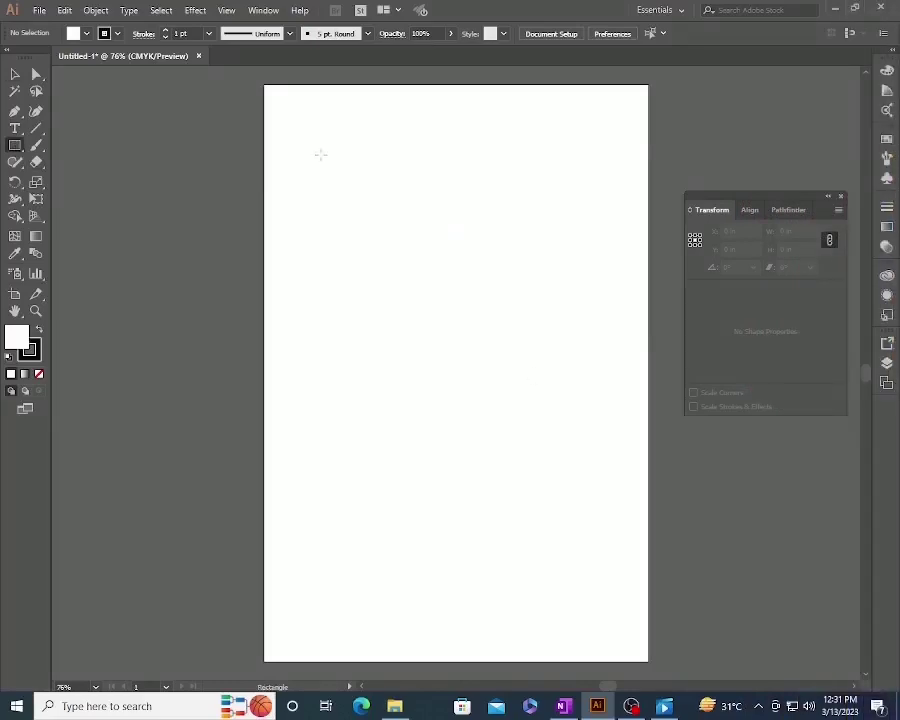
Draw a rectangle of about 3.78 × 2.49 in on the upper artboard and add a 5 × 3 in rectangle below it.
left_click_drag(314, 155, 461, 250)
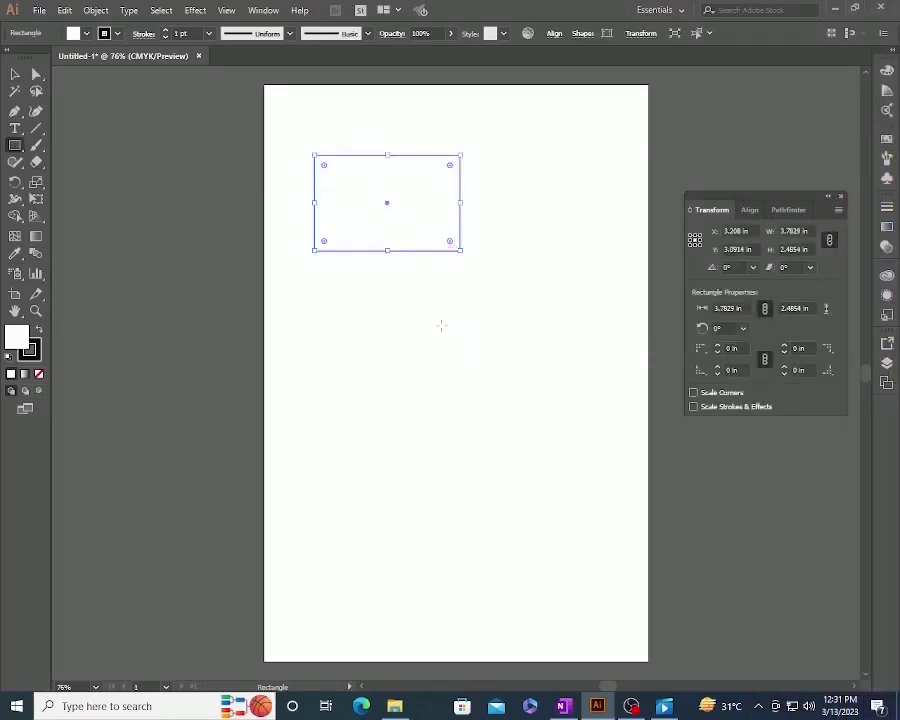
left_click(434, 336)
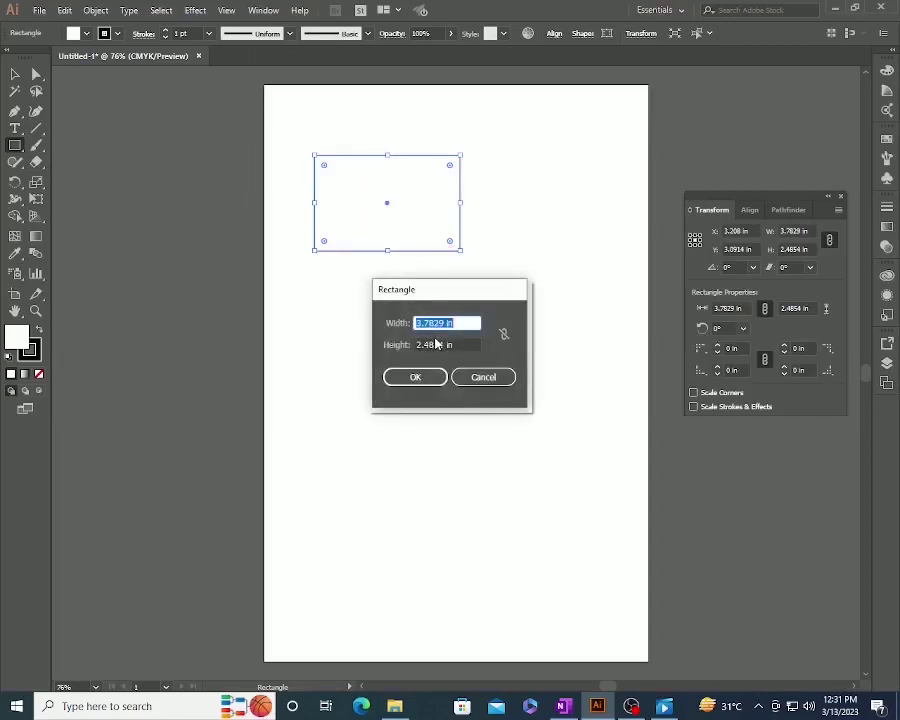
type("5")
key("Tab")
type("3")
key("Return")
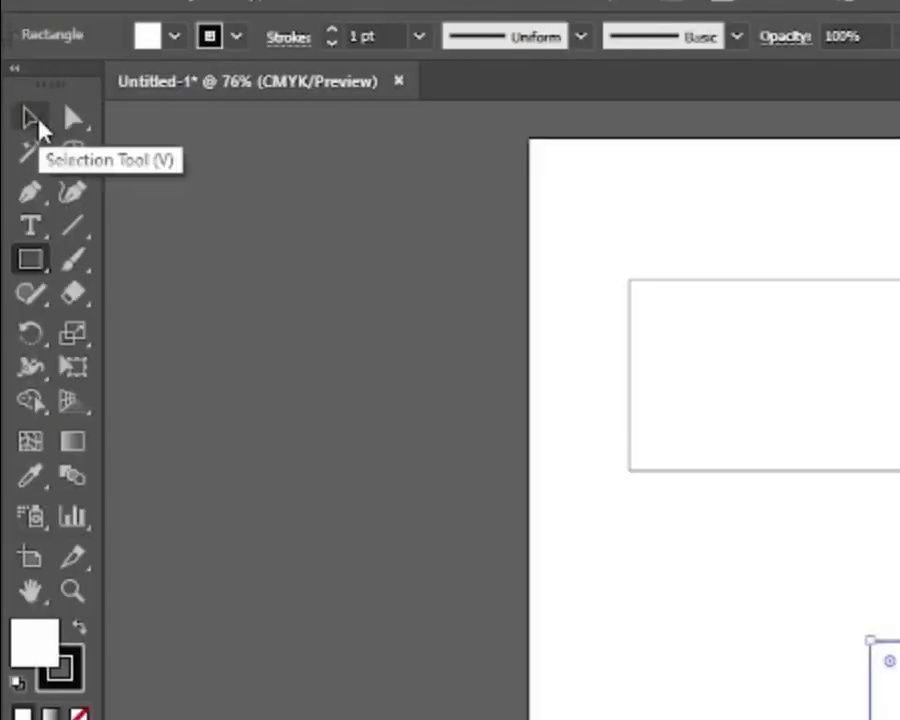
Move the smaller rectangle partly over the artboard's left edge and back onto the artboard.
left_click(37, 120)
left_click(687, 496)
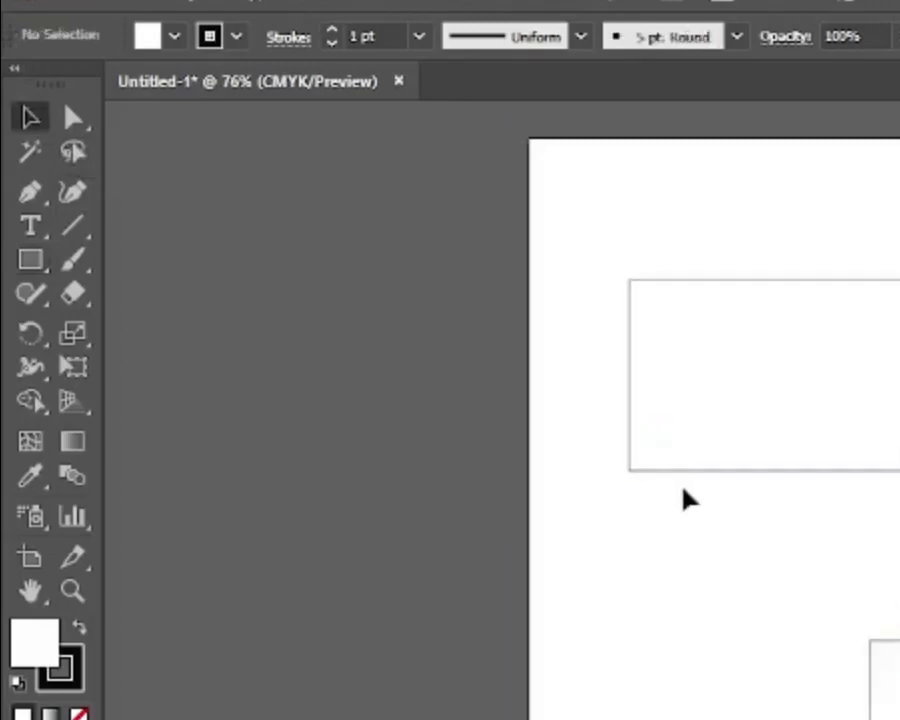
left_click(757, 432)
left_click_drag(755, 430, 512, 424)
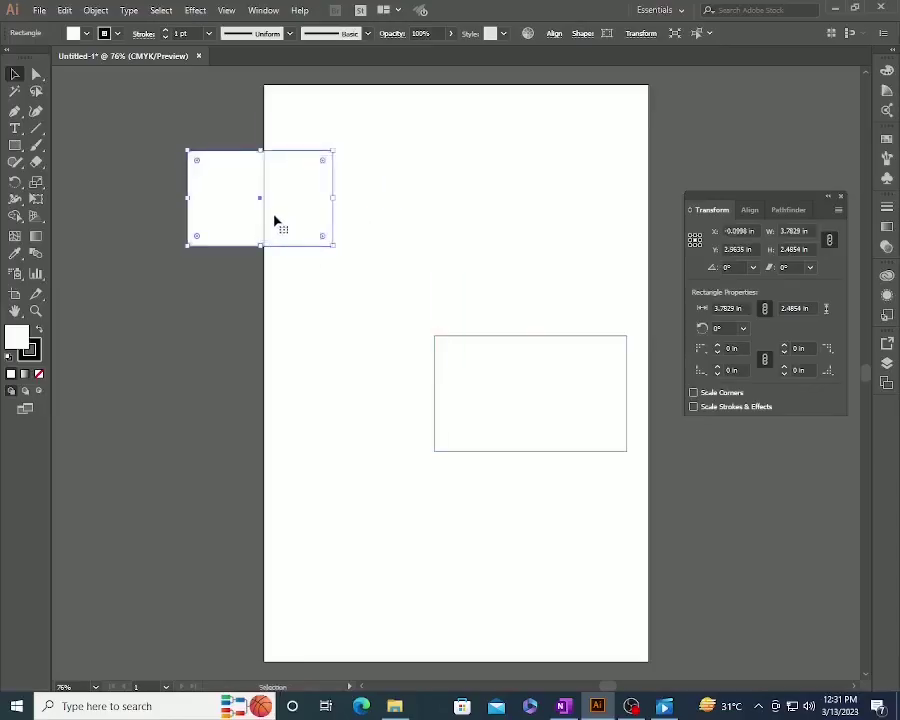
left_click_drag(275, 221, 382, 223)
left_click_drag(327, 207, 332, 367)
Draw a square of about 2.41 in, plus a rectangle of about 2.38 × 2.81 in and a square of about 3.18 in from their centres.
mouse_move(346, 190)
left_mouse_down()
mouse_move(402, 259)
mouse_move(484, 323)
mouse_move(440, 277)
mouse_move(453, 305)
mouse_move(440, 281)
left_mouse_up()
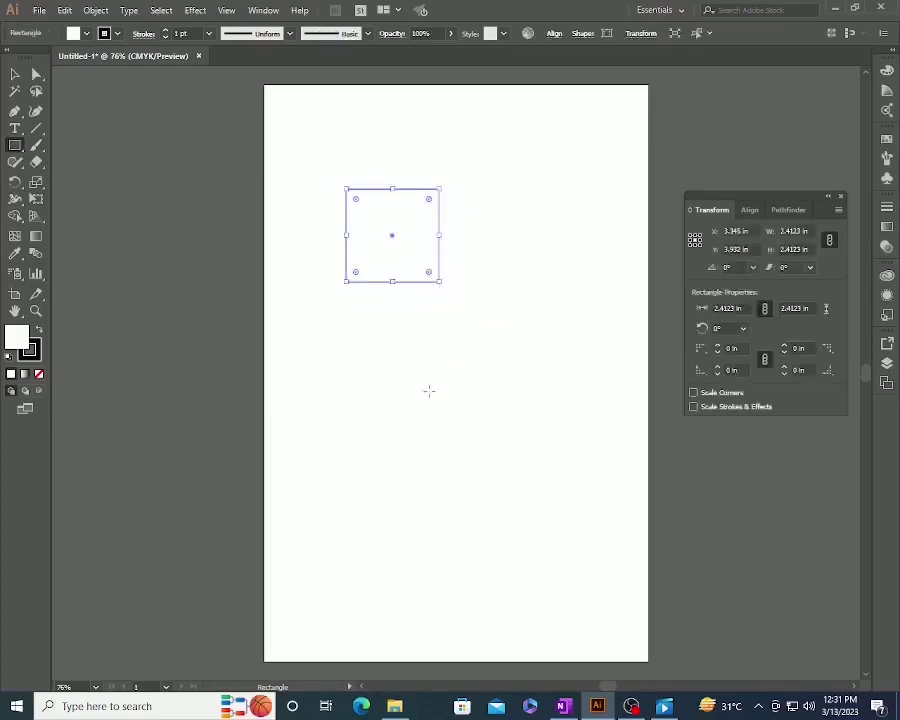
left_click_drag(422, 392, 469, 447)
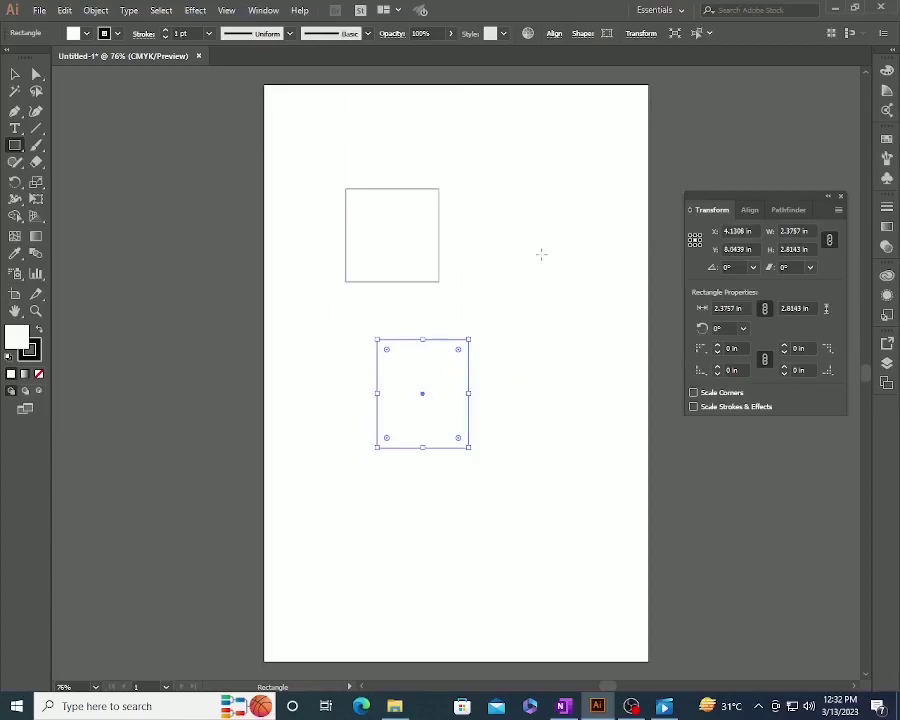
left_click_drag(518, 242, 548, 283)
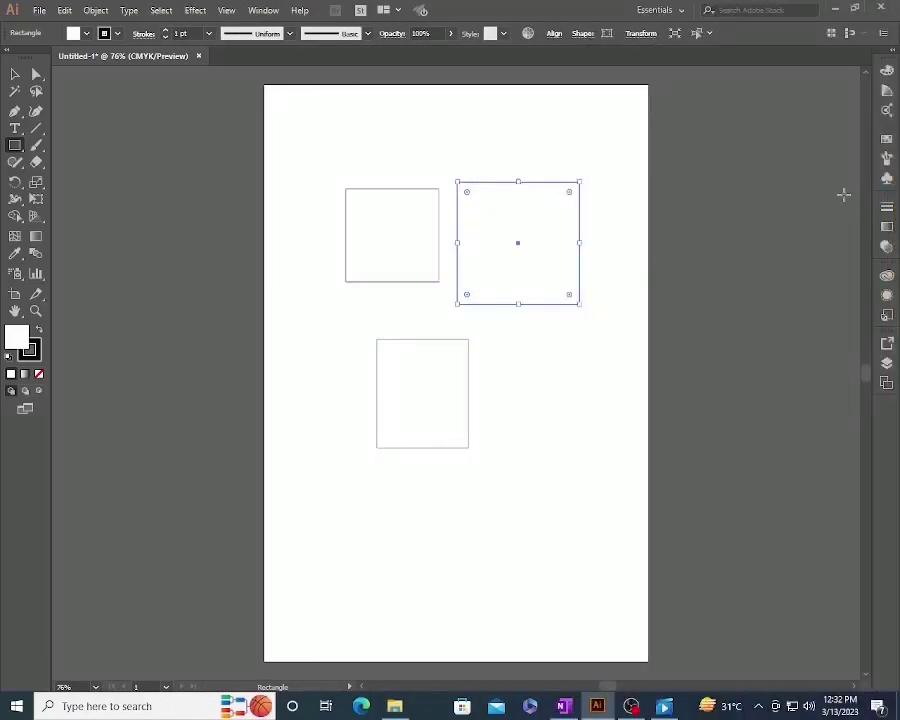
Show the Transform settings for the largest square and unlink its width and height proportions.
left_click(263, 10)
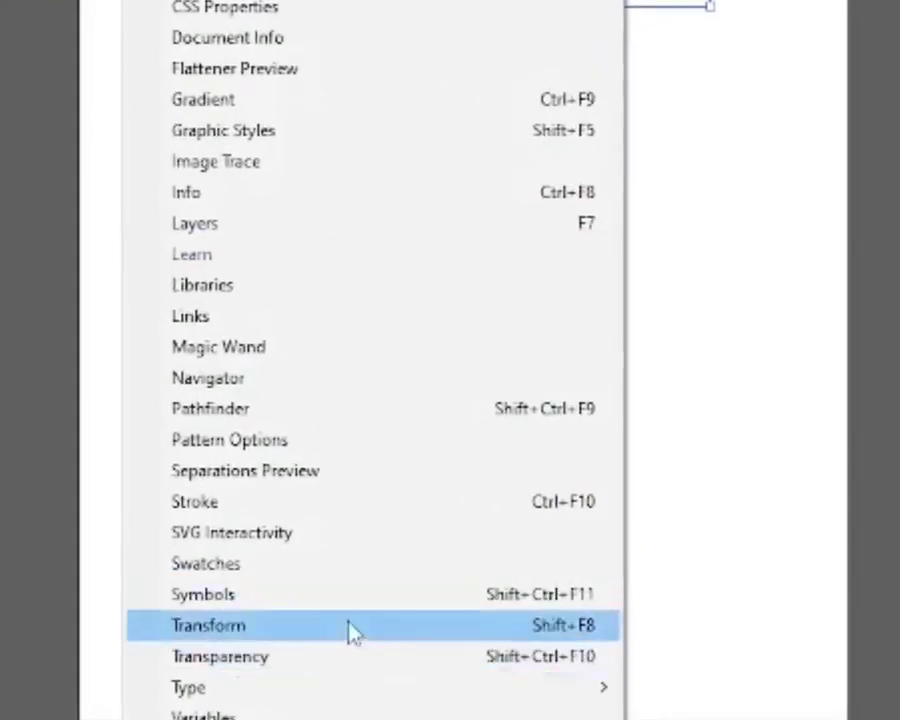
left_click(350, 625)
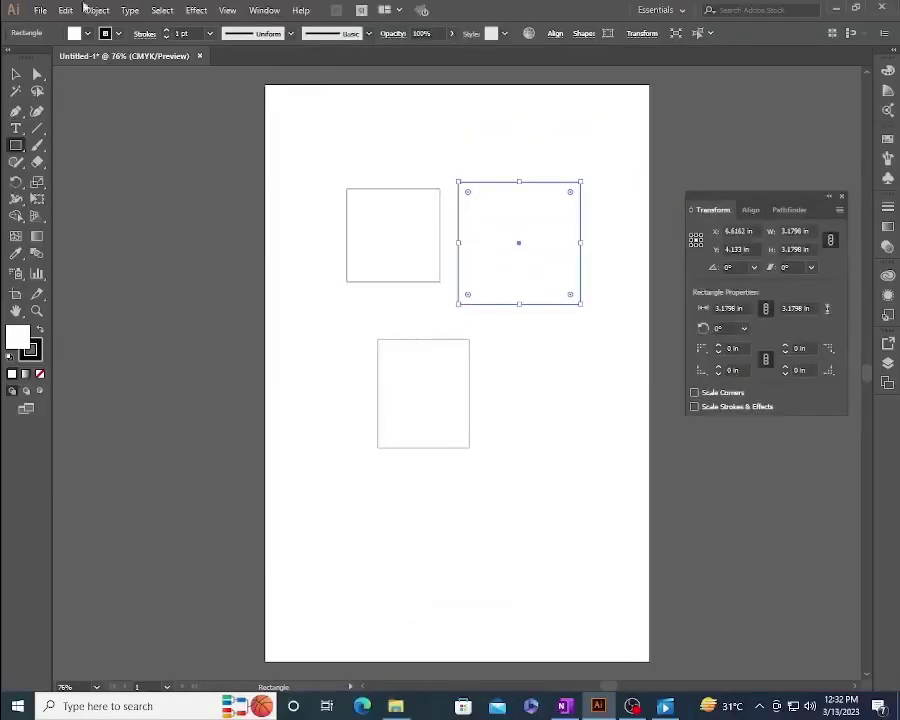
left_click(830, 240)
left_click(795, 249)
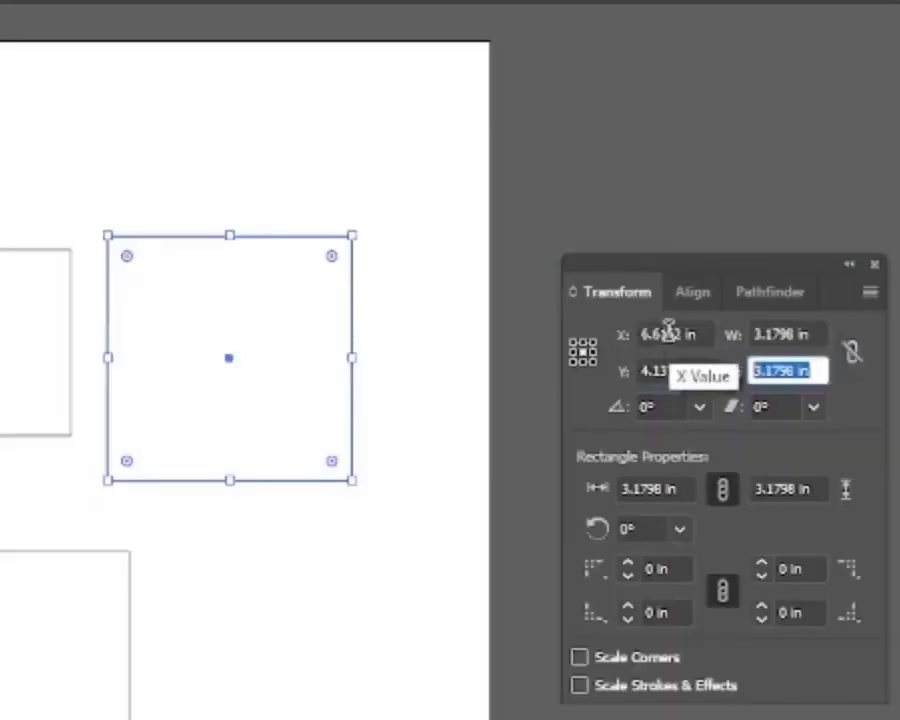
Reposition the largest square at X 7.375 in and Y 2.875 in.
double_click(668, 333)
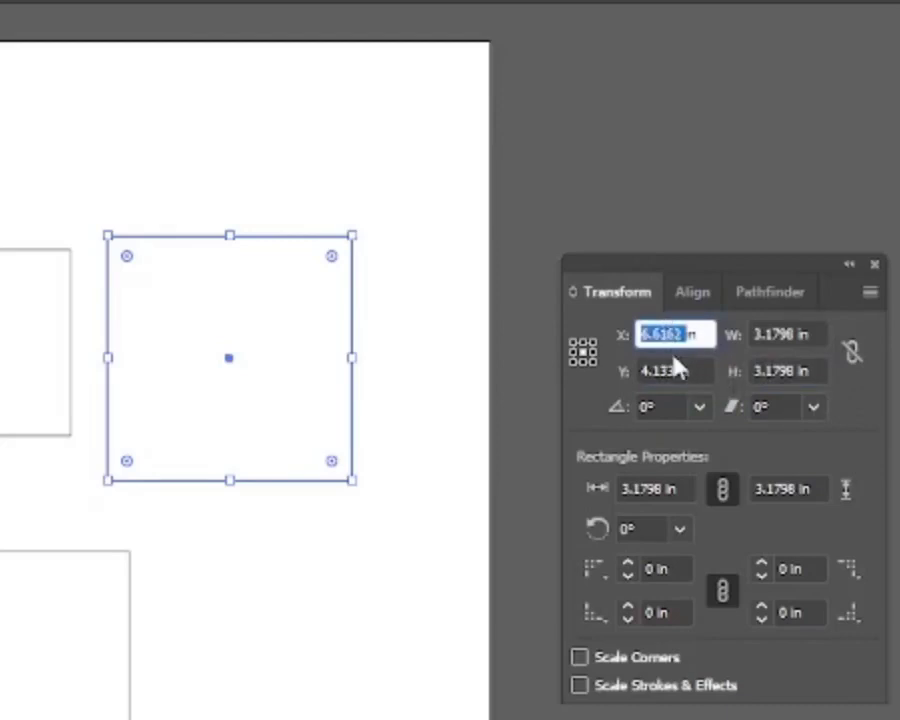
type("6.75")
key("Return")
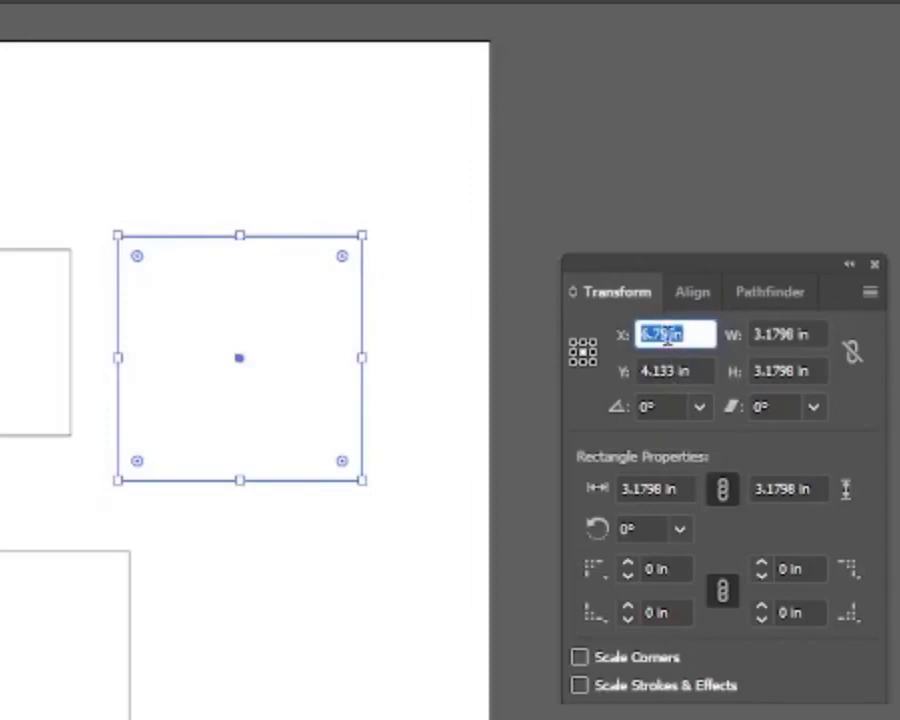
scroll(668, 337, "up", 12)
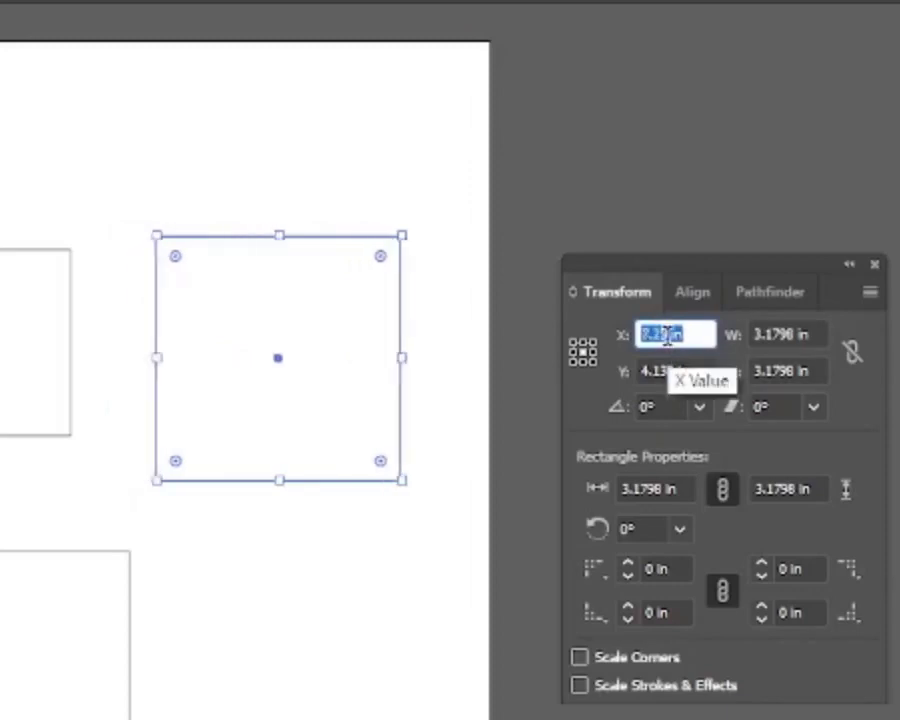
scroll(668, 337, "down", 7)
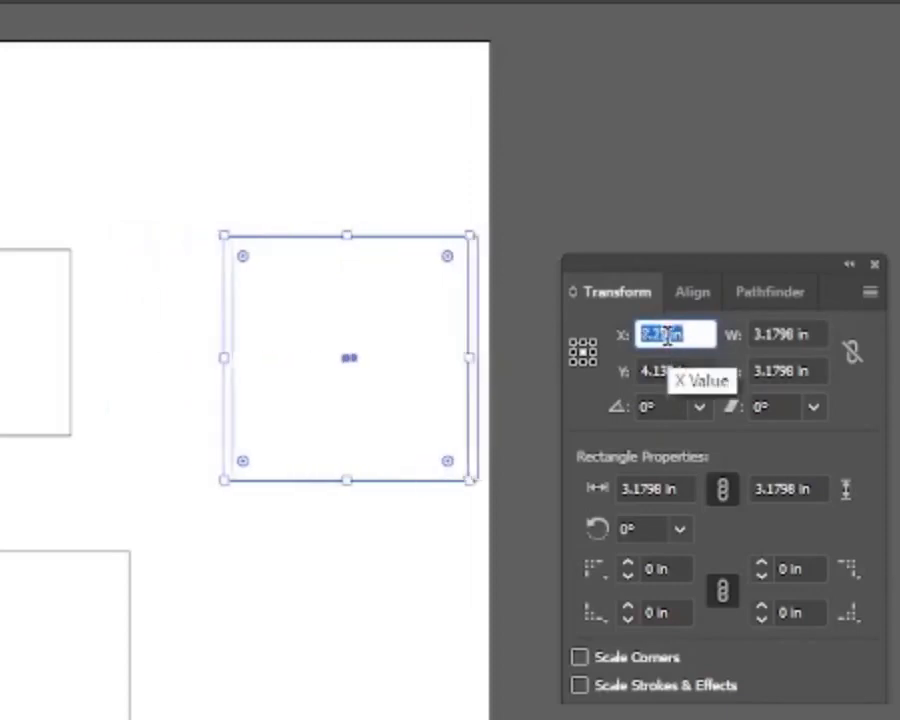
left_click(661, 371)
scroll(661, 371, "down", 10)
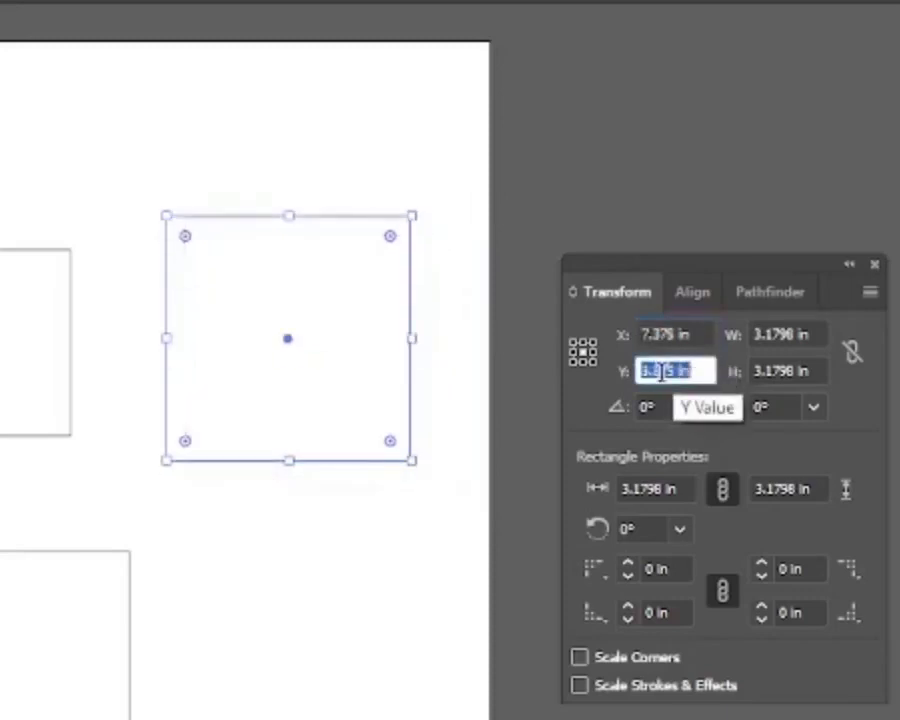
Resize the largest square to 3 in wide and 6 in high, and link its width and height proportions again.
left_click(783, 335)
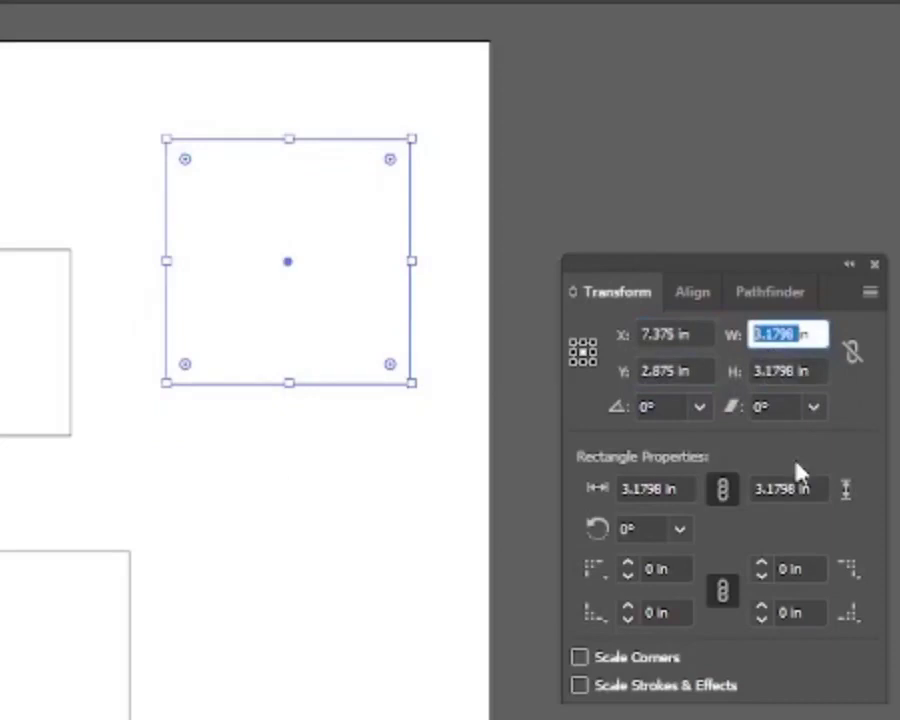
type("3")
key("Tab")
type("6")
key("Return")
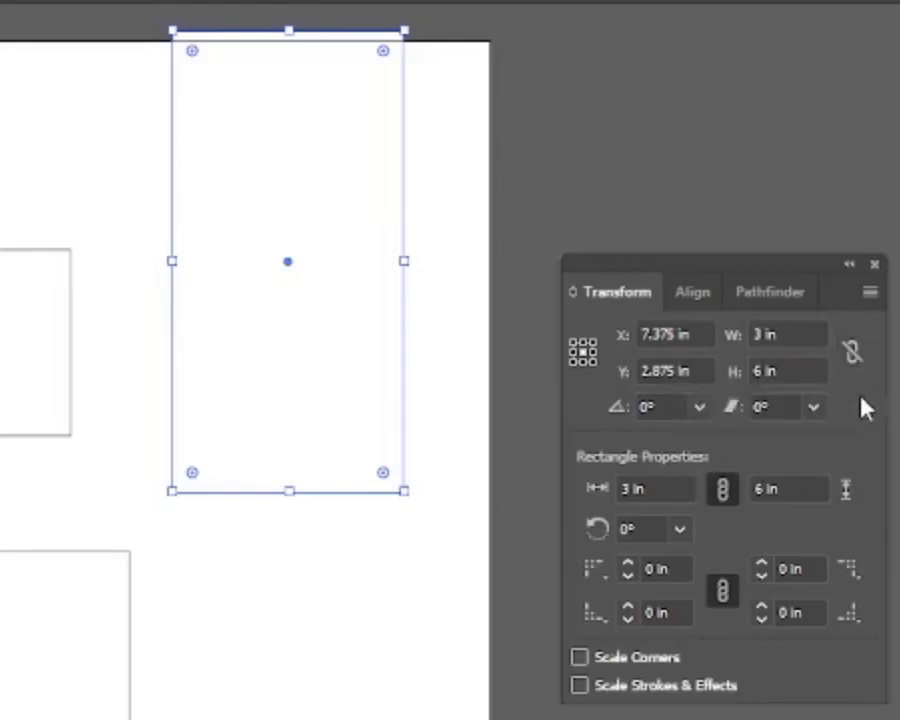
left_click(853, 352)
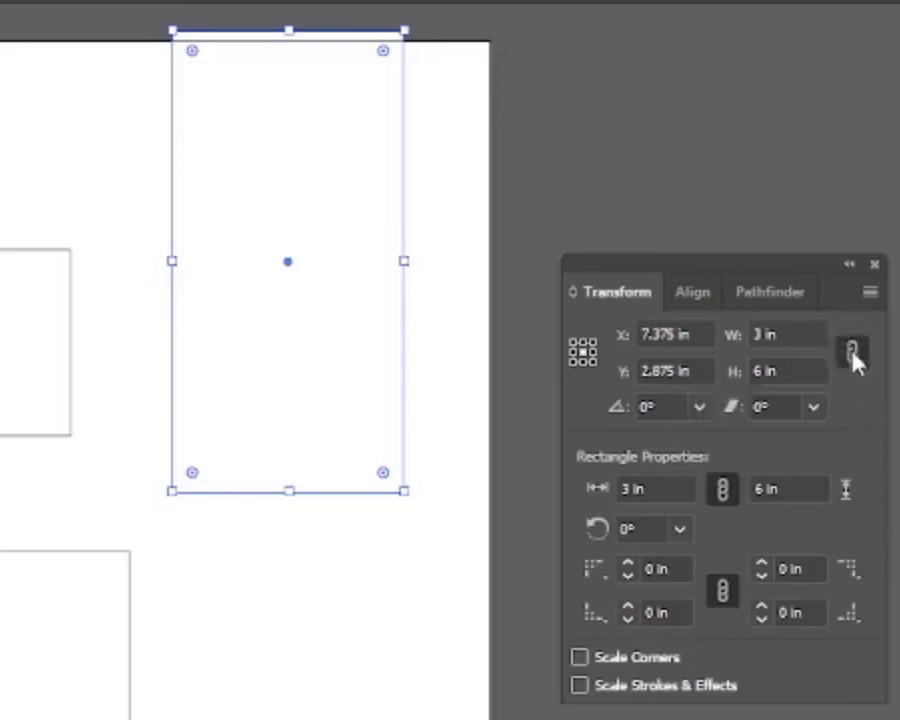
double_click(763, 334)
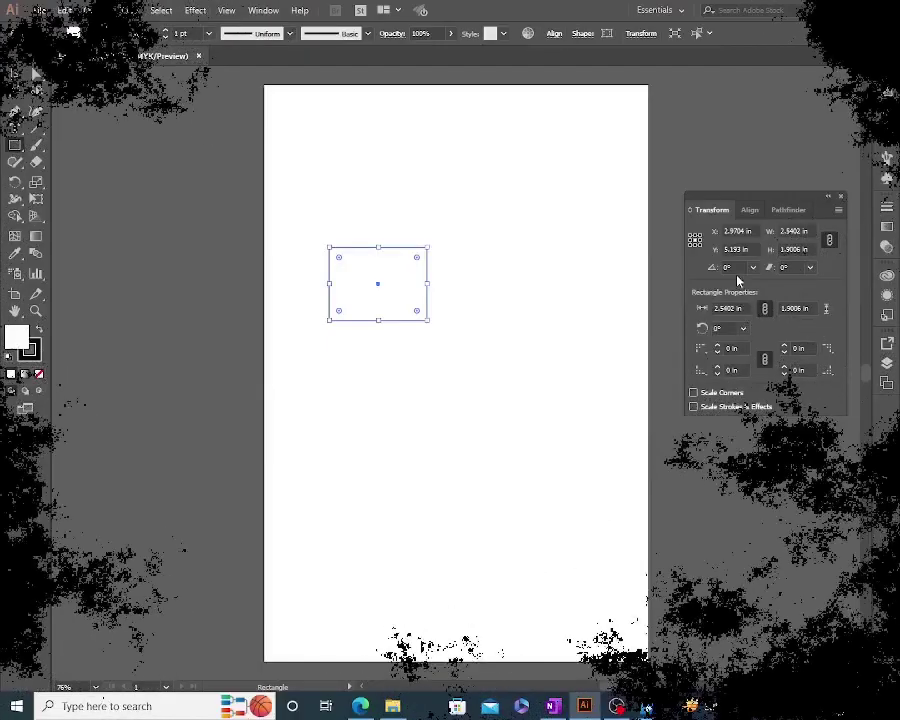
Try rotating the rectangle by exactly 45° and undo the rotation.
left_click(733, 263)
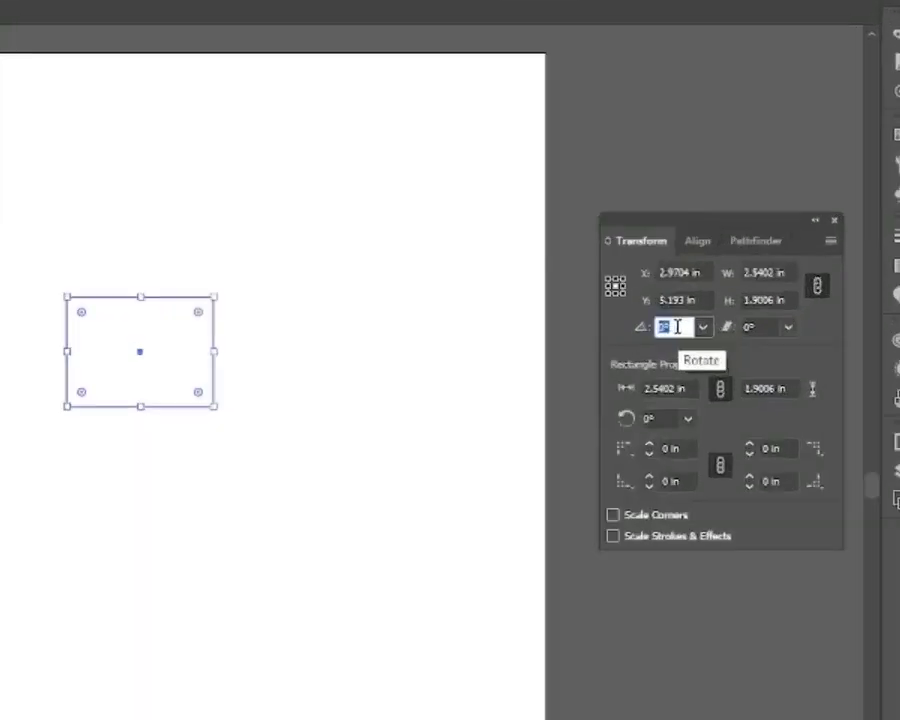
type("45")
key("Return")
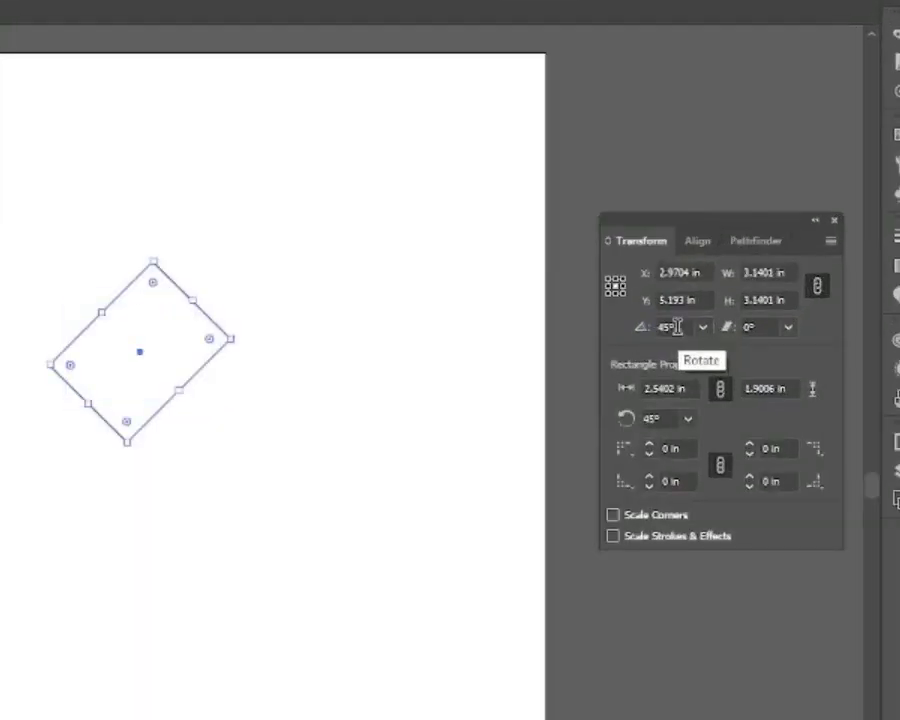
key("ctrl+z")
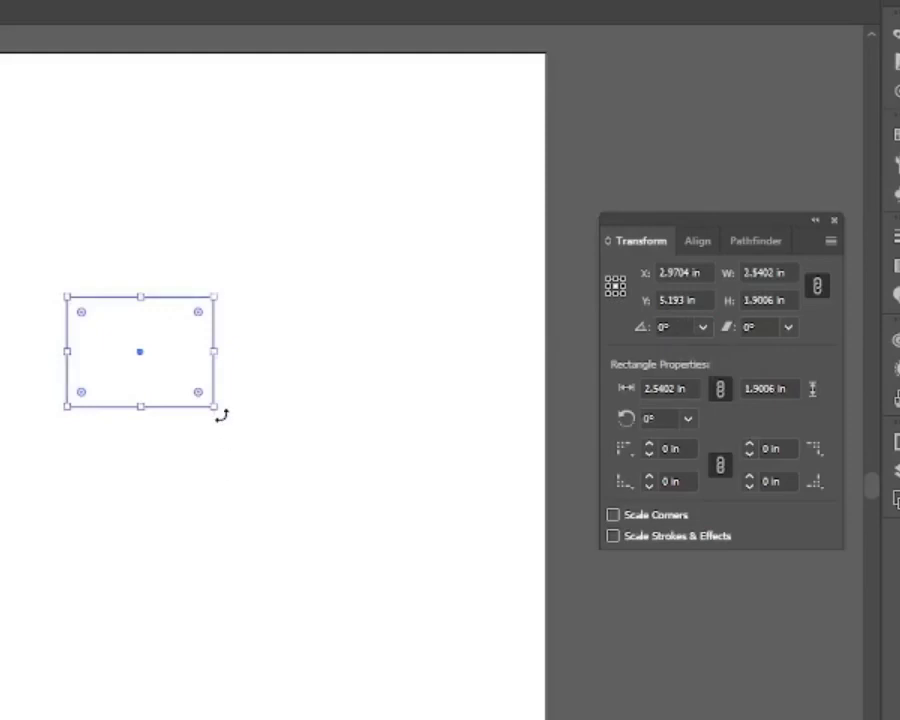
Try rotating the rectangle freehand by about 37° and restore its original orientation.
left_click_drag(221, 415, 250, 345)
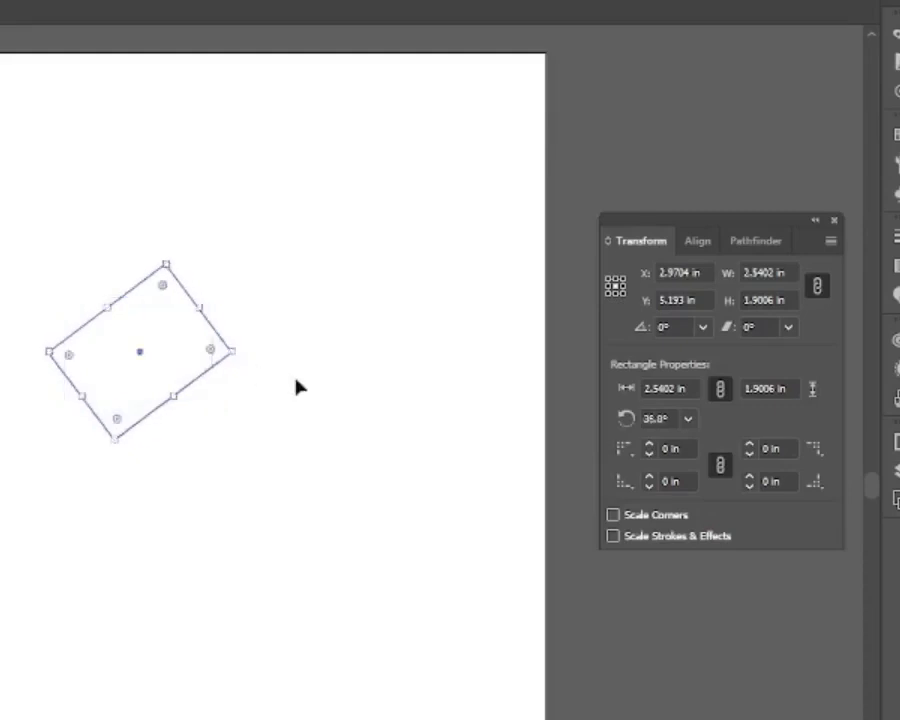
key("ctrl+z")
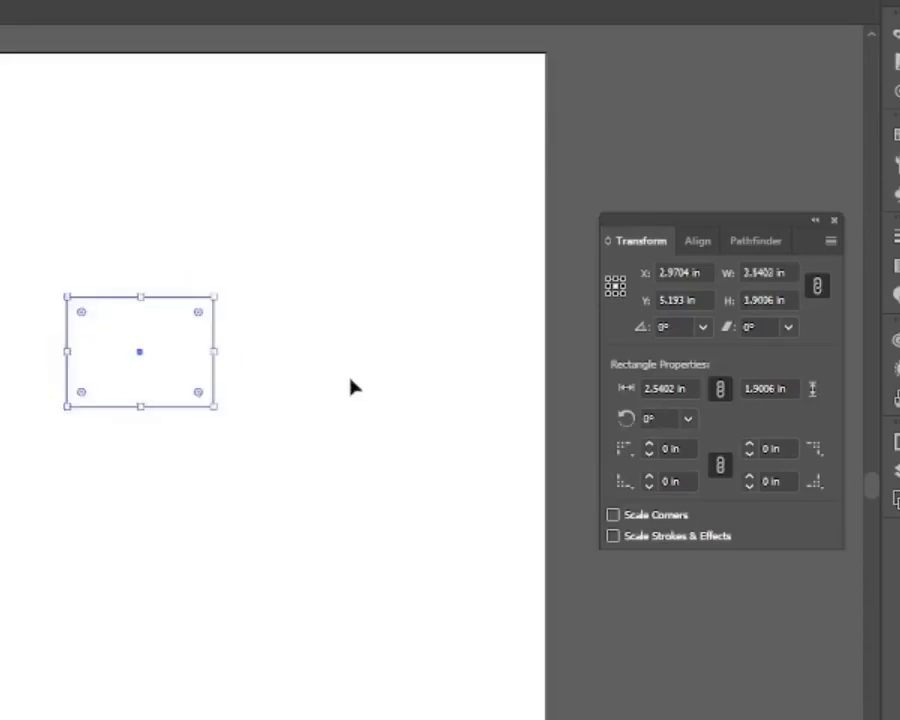
left_click_drag(238, 386, 69, 260)
left_click_drag(69, 260, 104, 256)
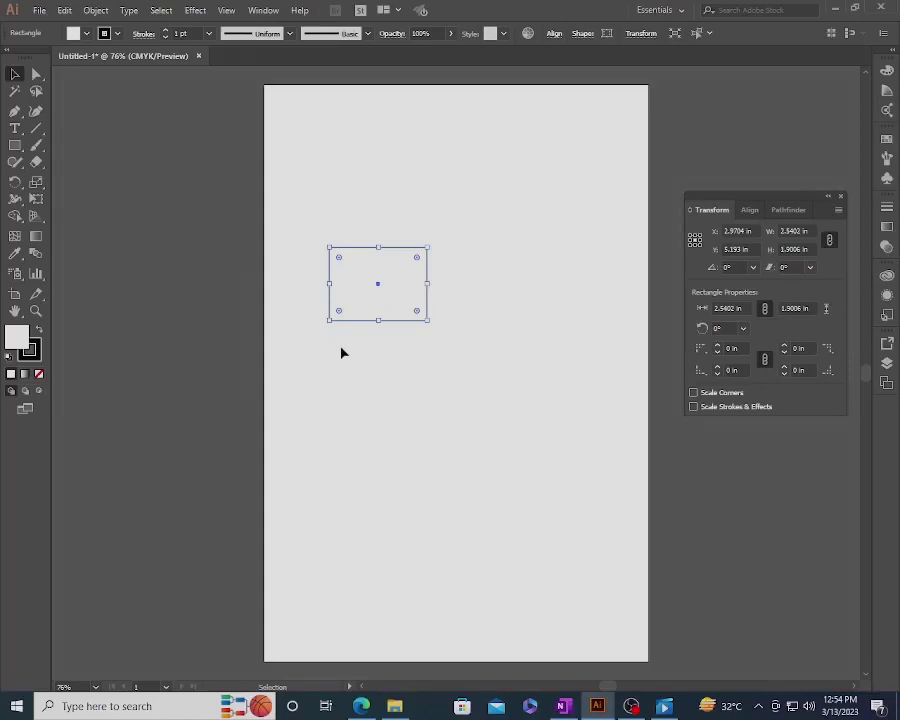
Place a copy of the rectangle beside it on the right and shear the original by 45°.
left_click(341, 351)
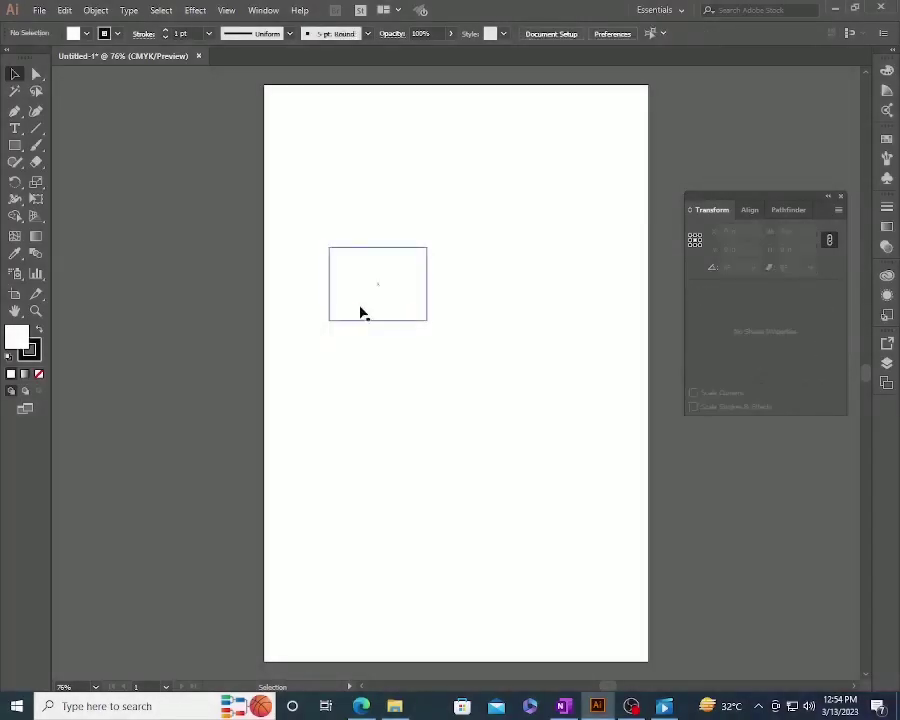
left_click_drag(362, 311, 487, 315)
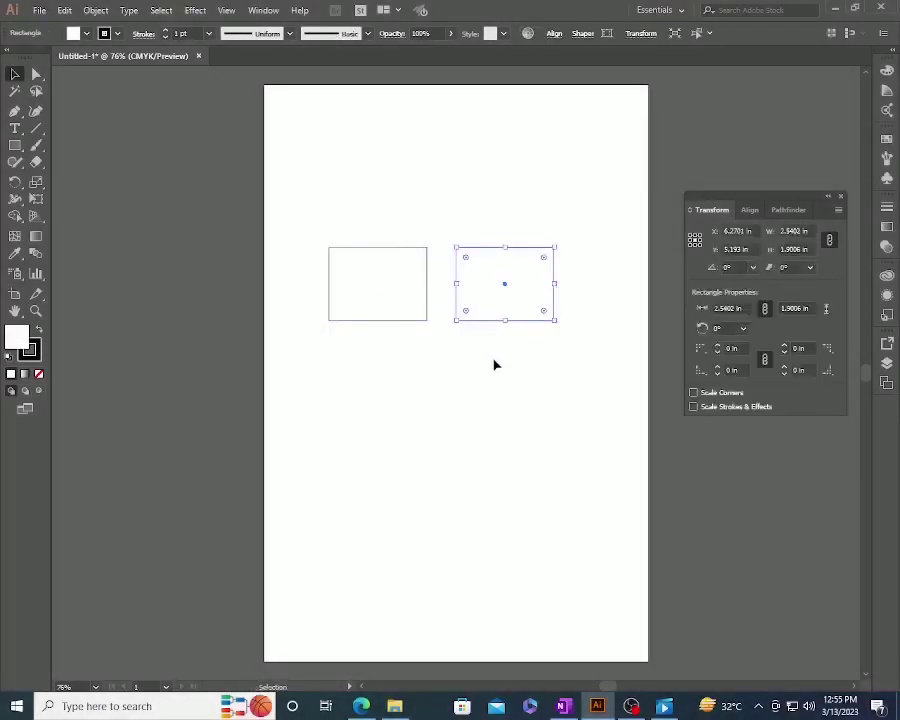
left_click(395, 285)
left_click(793, 267)
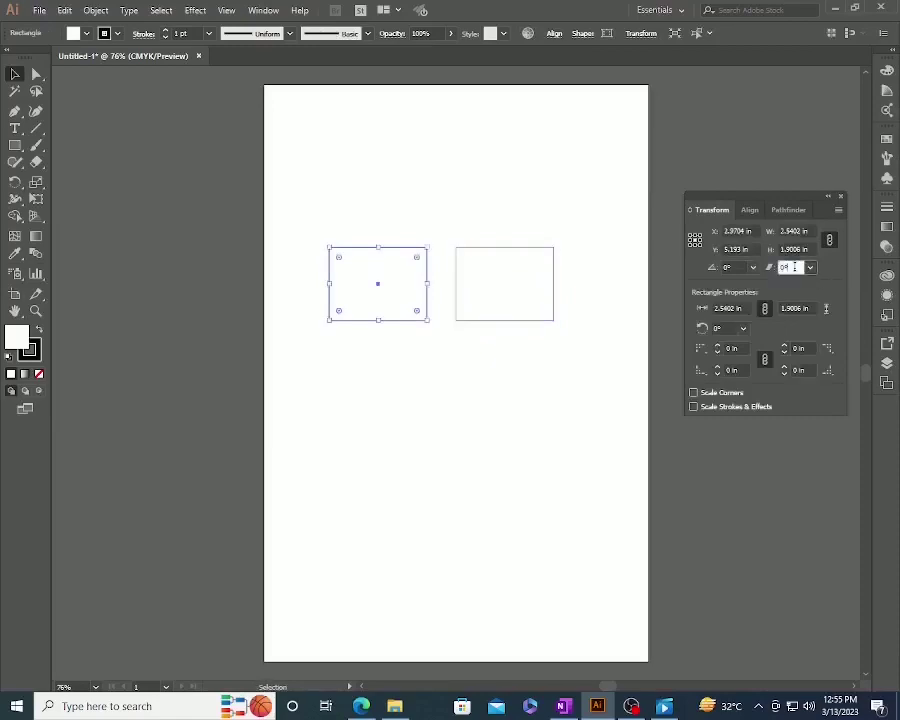
type("45")
key("Return")
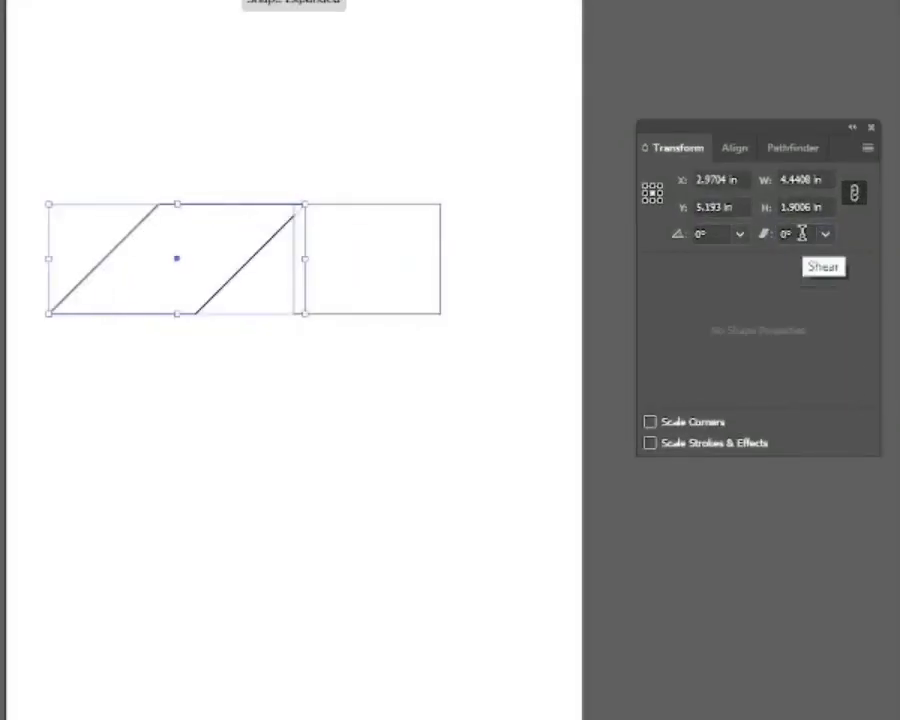
Shear the copied rectangle by -45°.
left_click(796, 234)
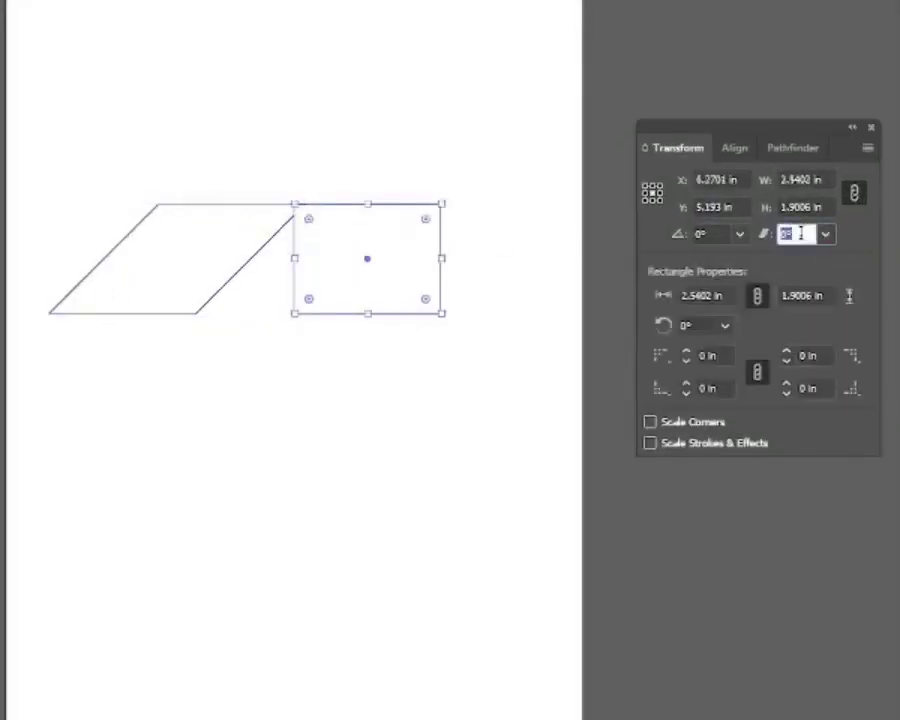
type("-45")
key("Return")
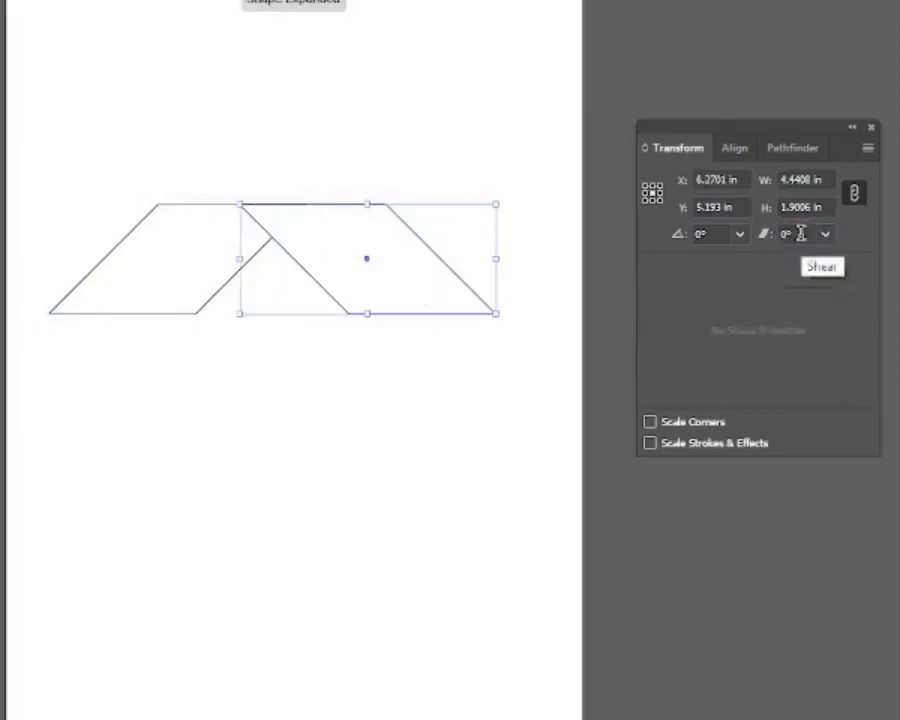
Move the right-hand sheared copy horizontally left by about 1.5 in so it overlaps the original parallelogram.
left_click(240, 405)
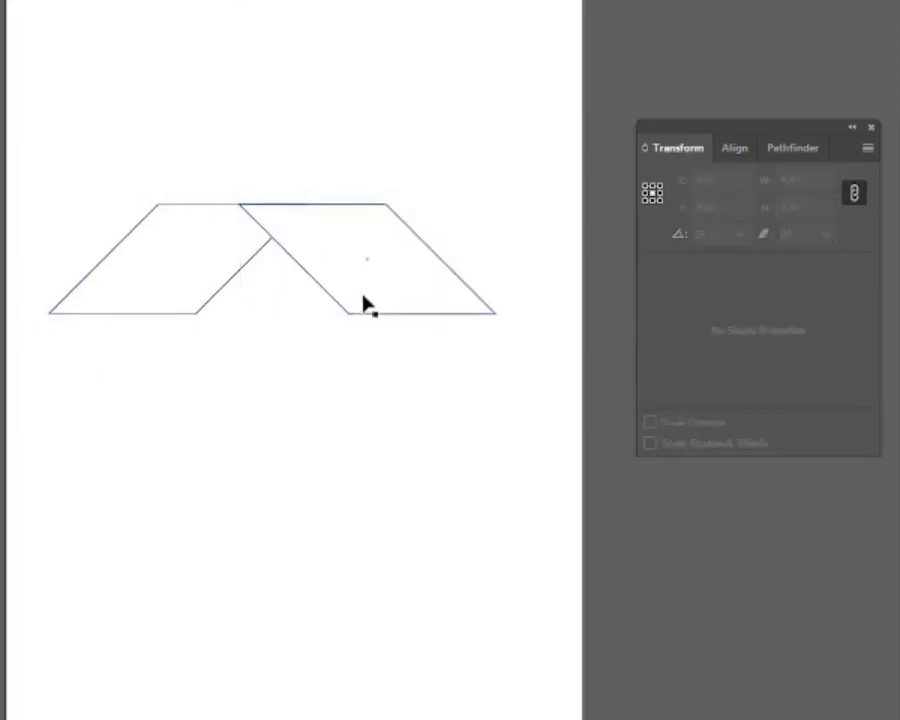
left_click_drag(366, 306, 281, 297)
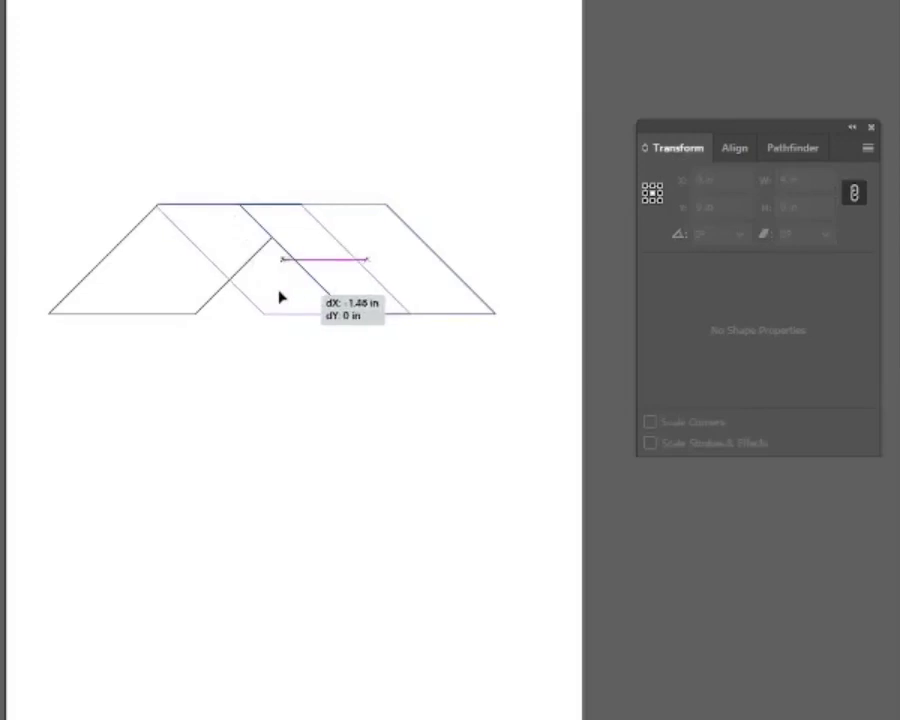
left_click_drag(281, 297, 297, 313)
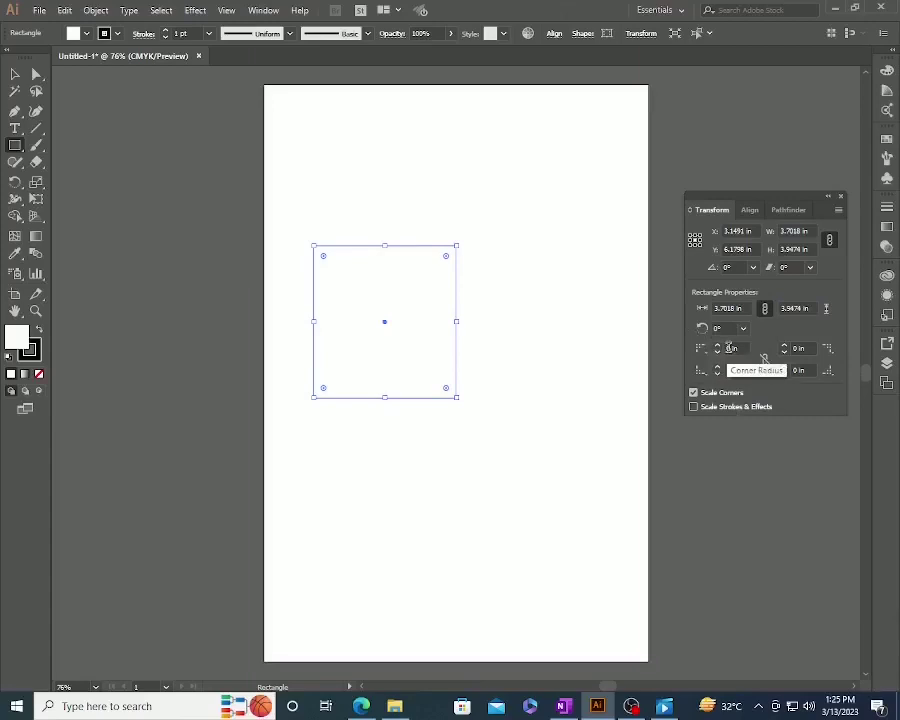
Try rounding the rectangle's top-left and bottom-left corners individually with a 0.5 in radius, and undo both.
left_click(730, 347)
type("0")
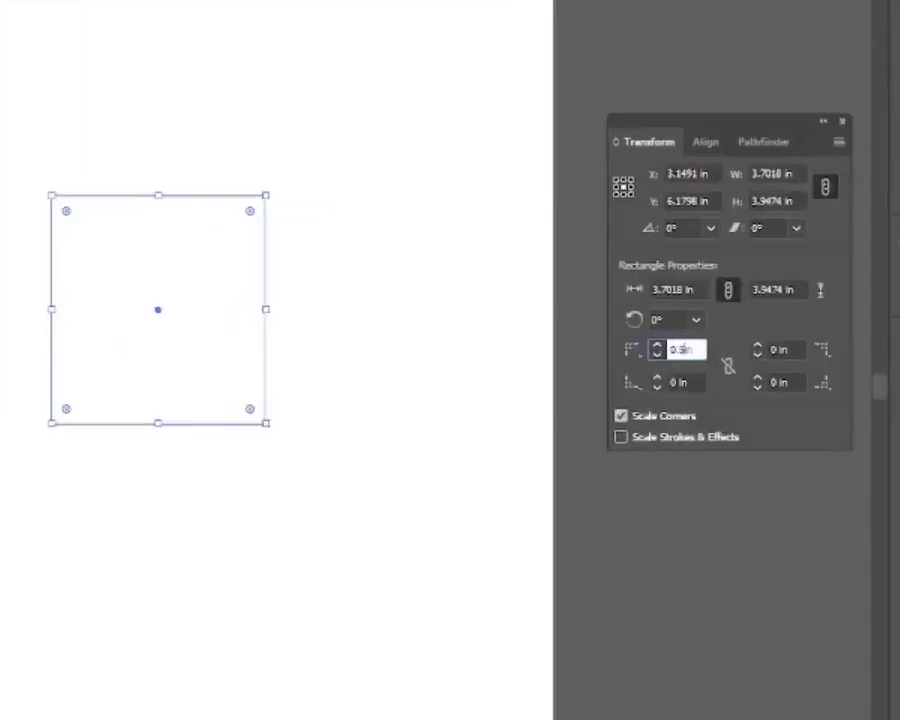
key("Return")
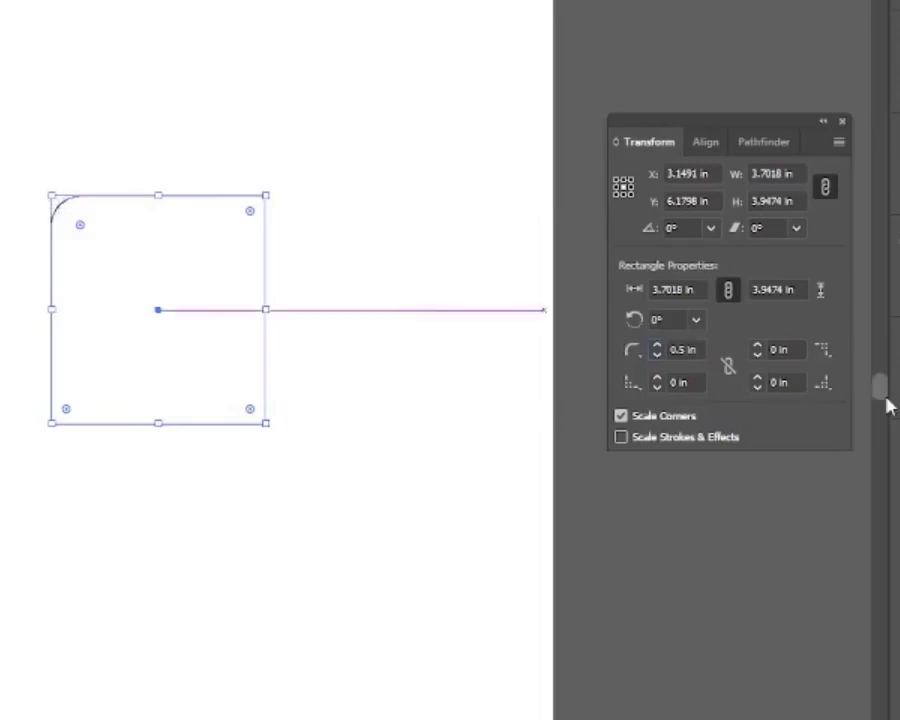
left_click(675, 383)
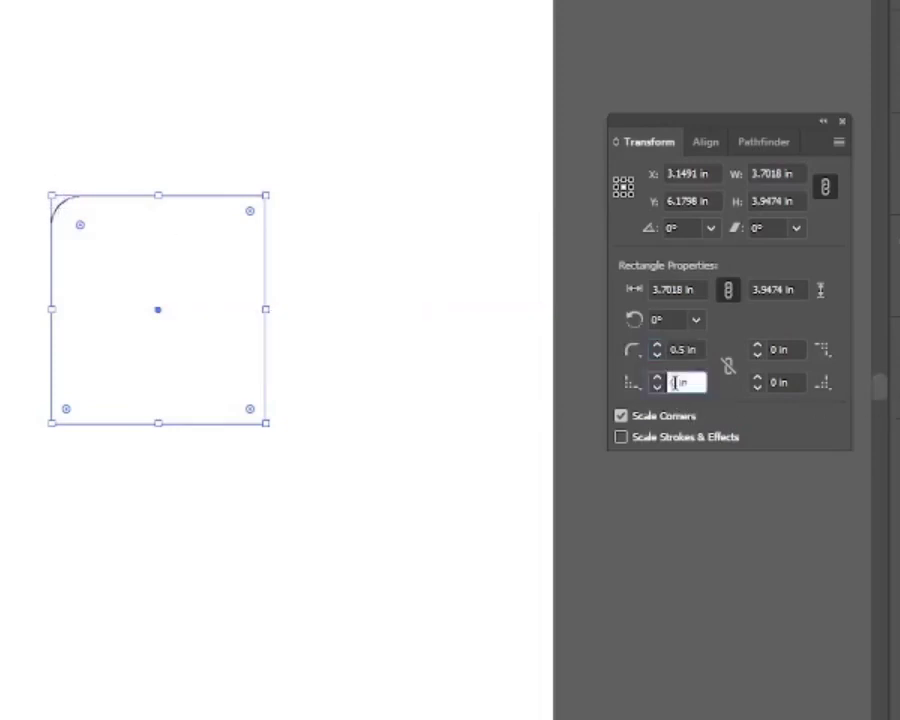
type("0.5")
key("Return")
key("ctrl+z")
key("ctrl+z")
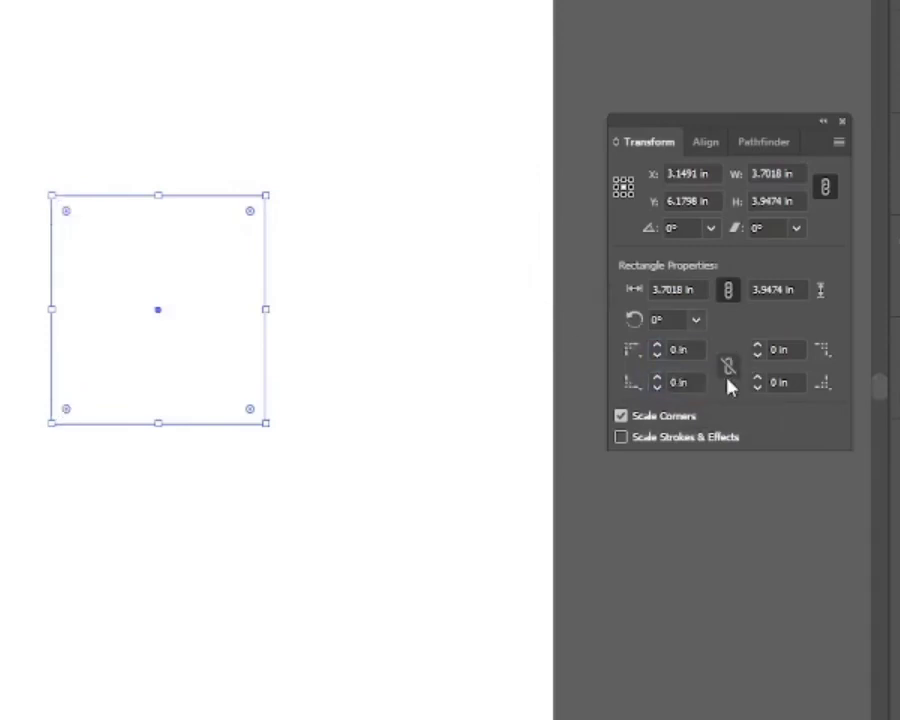
Link the corner radii, try rounding all four corners of the rectangle by 0.5 in, and undo the rounding.
left_click(729, 371)
left_click(675, 382)
type("0.5")
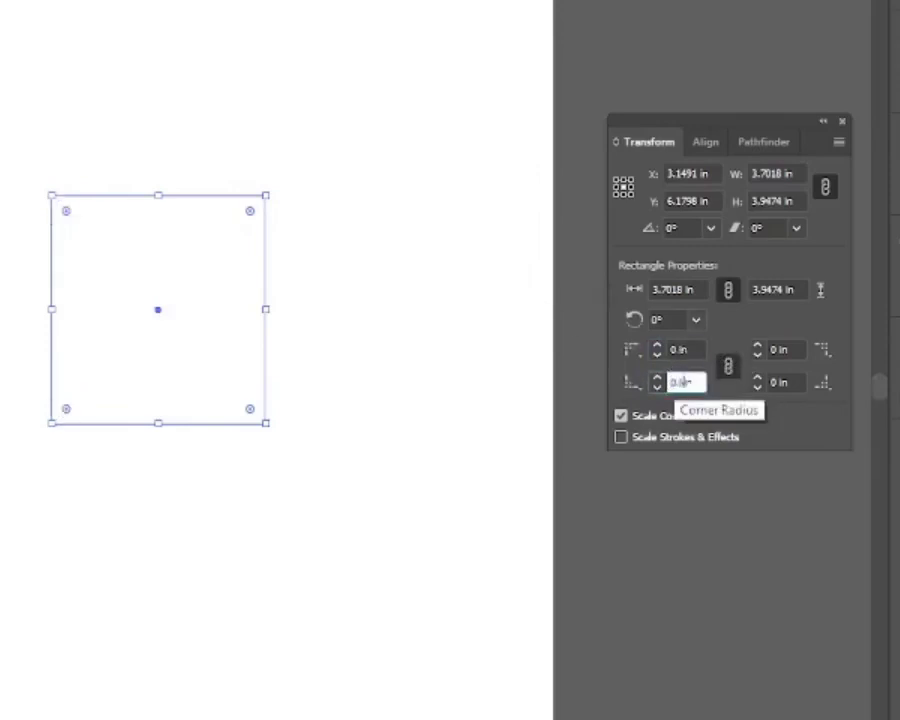
key("Return")
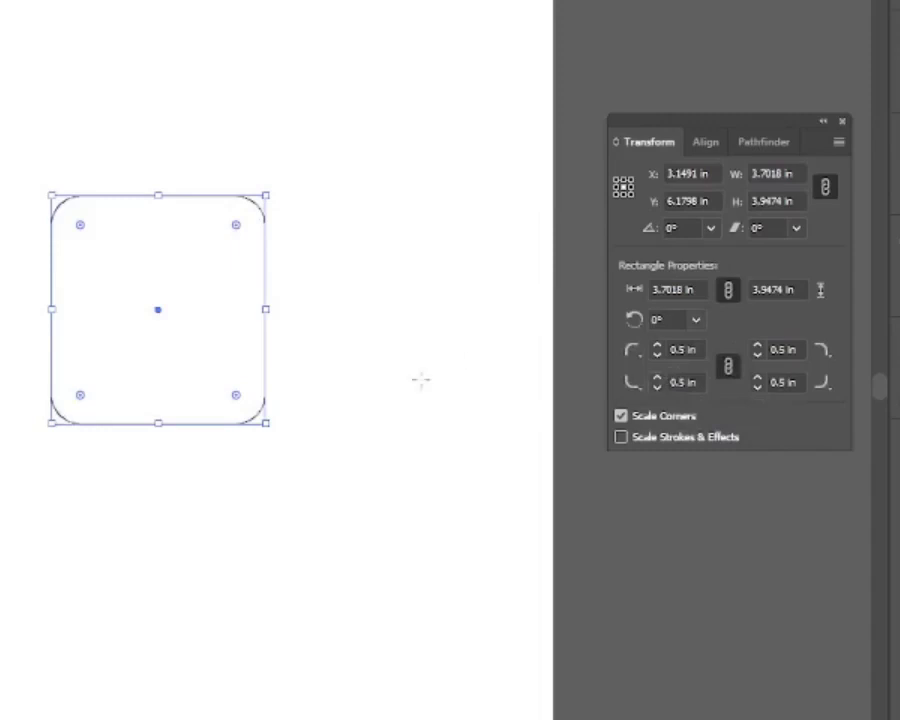
left_click(32, 254)
left_click(266, 326)
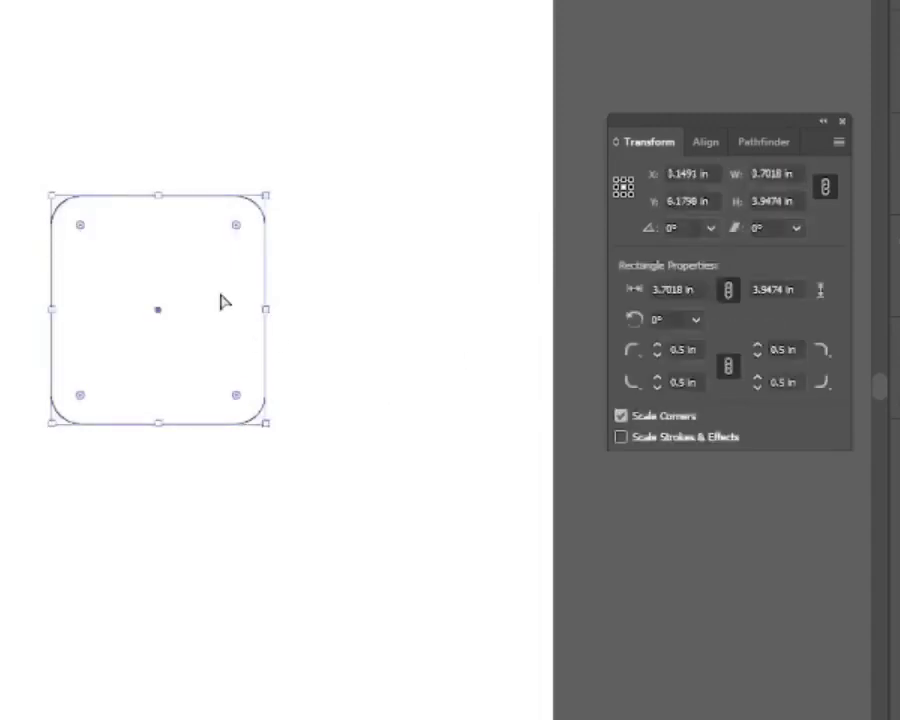
key("ctrl+z")
Round all four corners of the rectangle freehand using its live corner widget.
key("v")
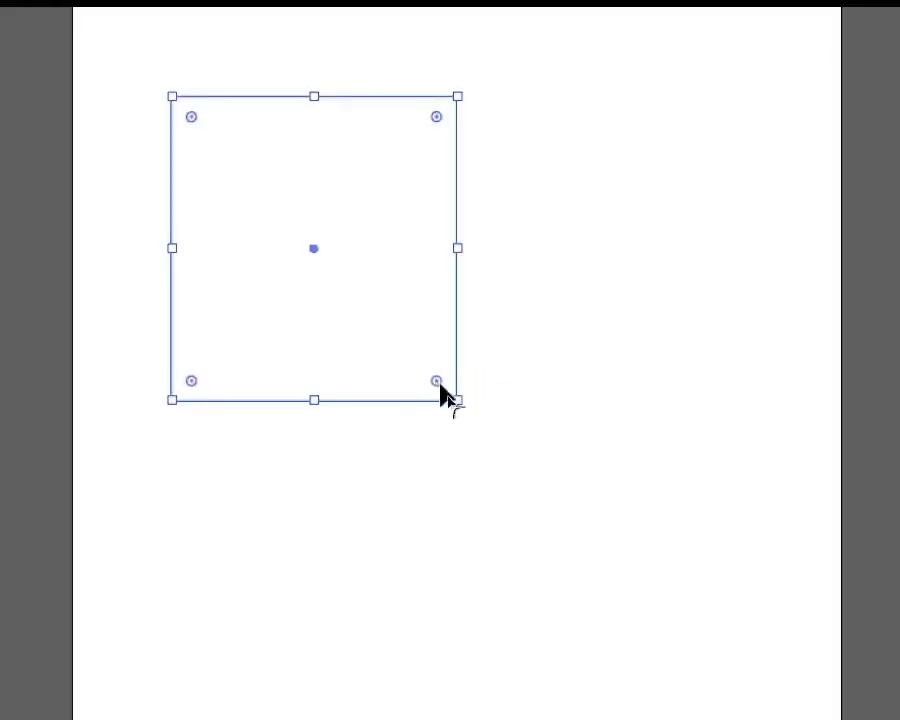
left_click_drag(441, 392, 421, 351)
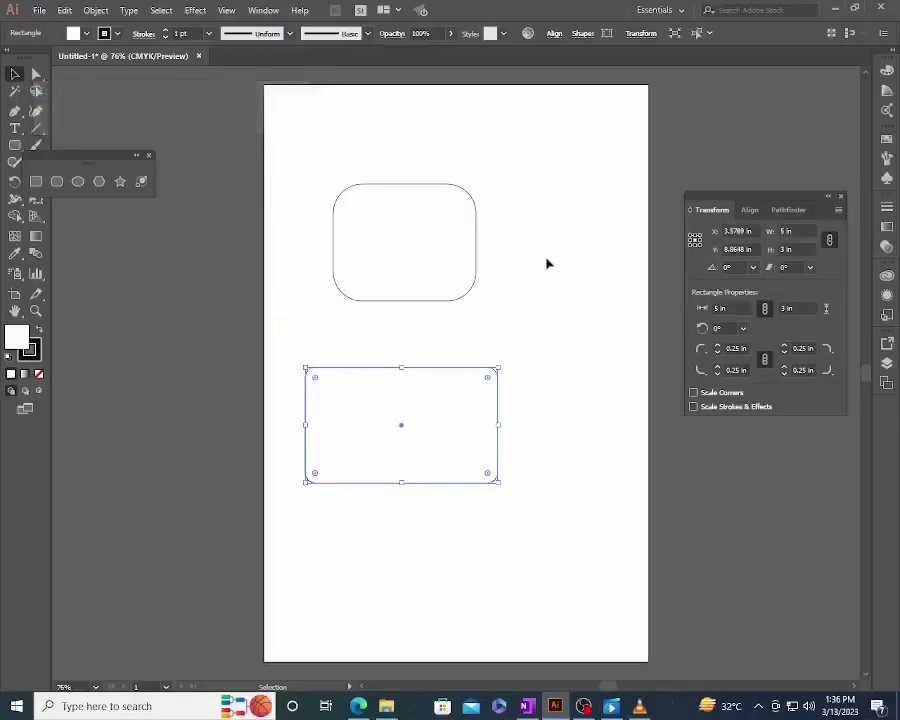
Copy the lower rounded rectangle and paste the copy in front of the original.
left_click(433, 347)
left_click(410, 368)
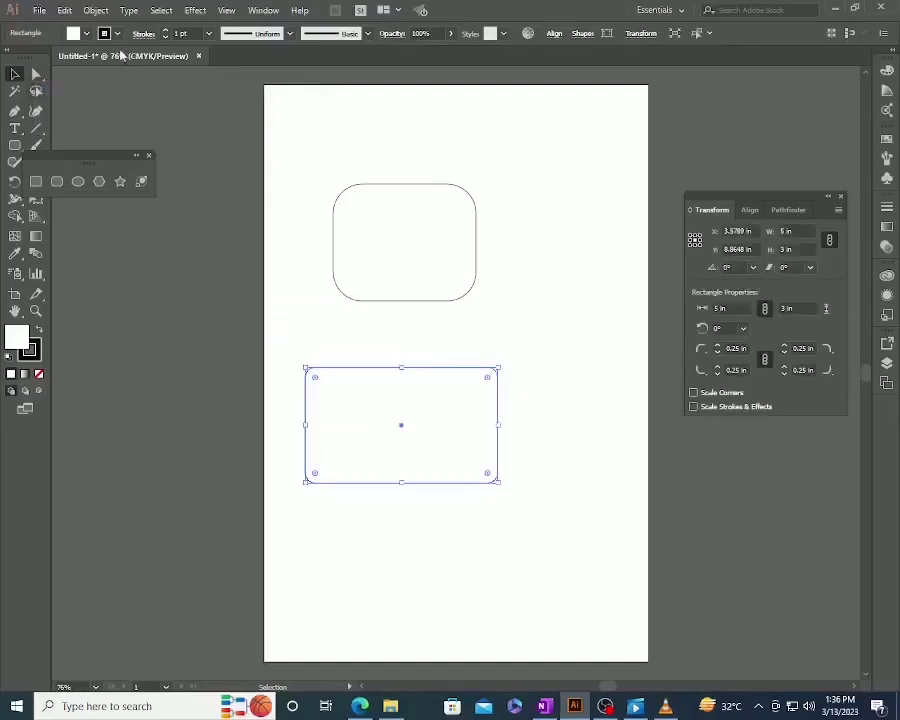
left_click(64, 10)
left_click(130, 78)
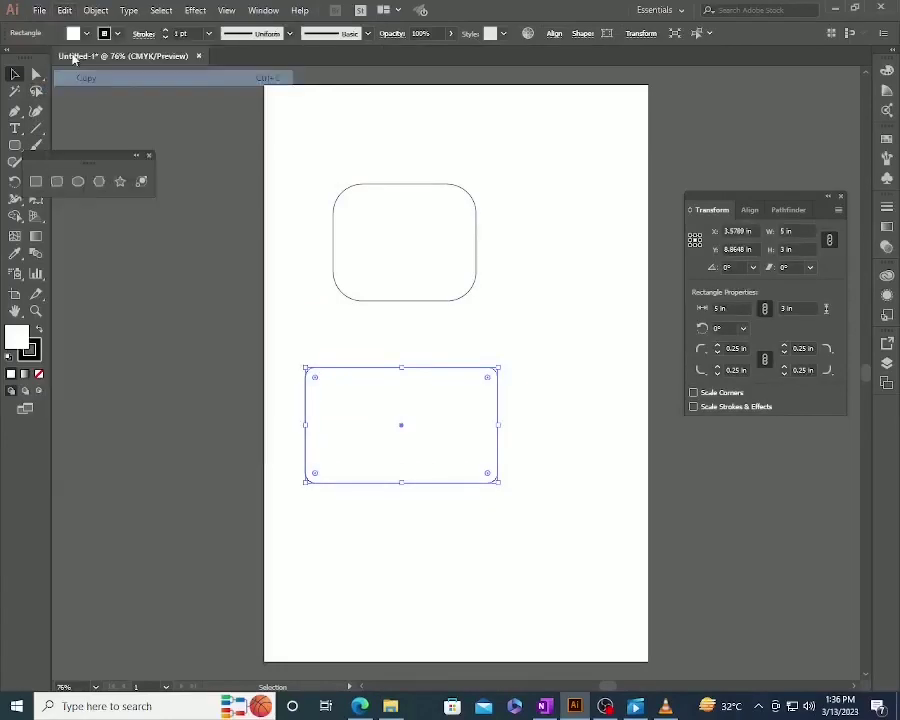
left_click(65, 12)
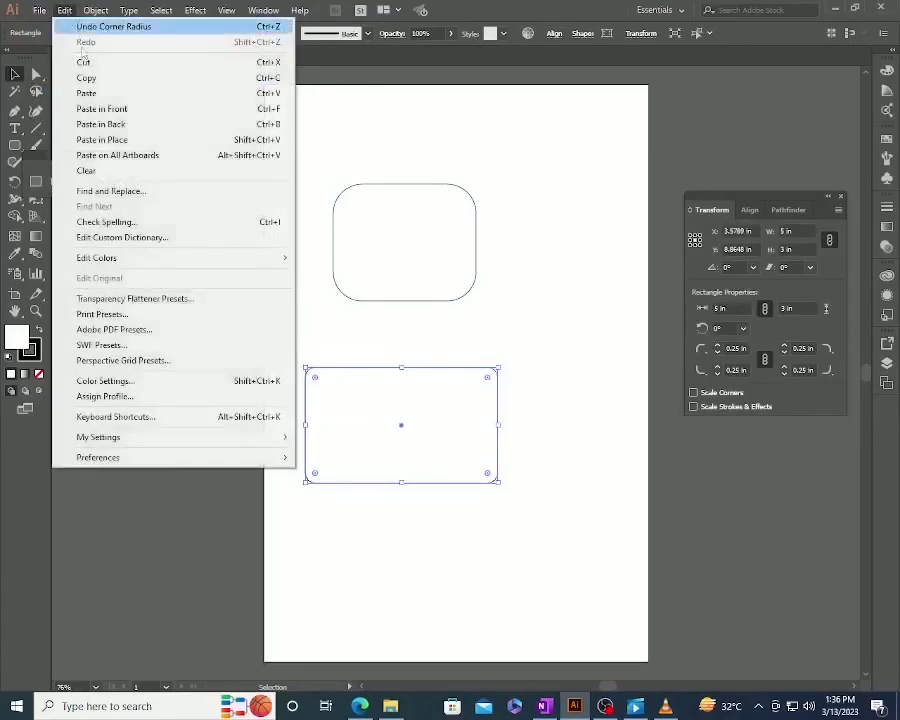
left_click(124, 116)
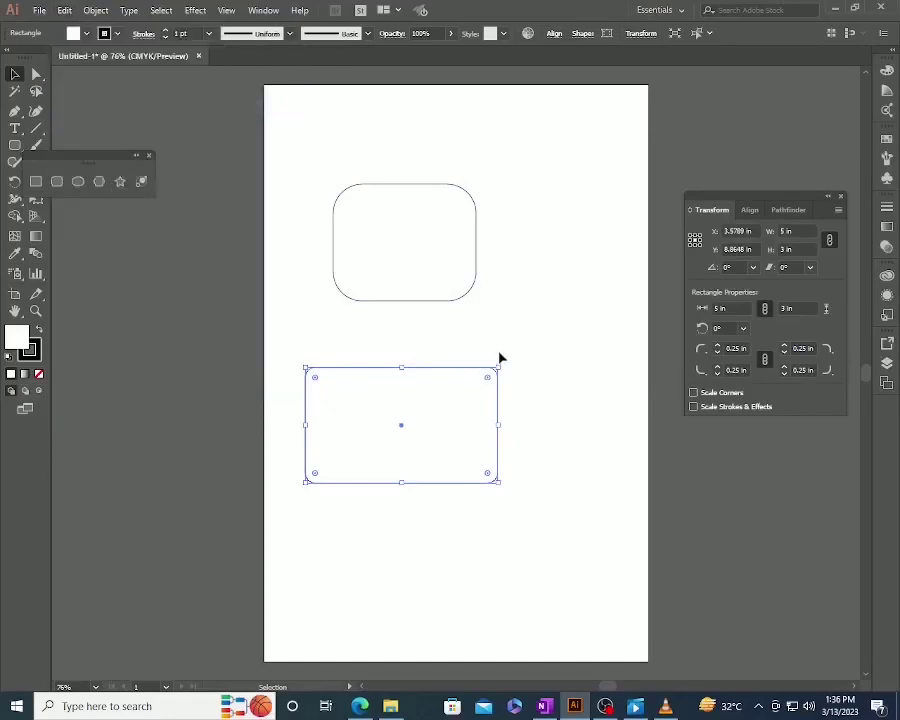
Try moving the pasted copy up and to the right, off the original, and undo the move.
left_click(496, 356)
left_click(377, 398)
left_click_drag(377, 398, 514, 283)
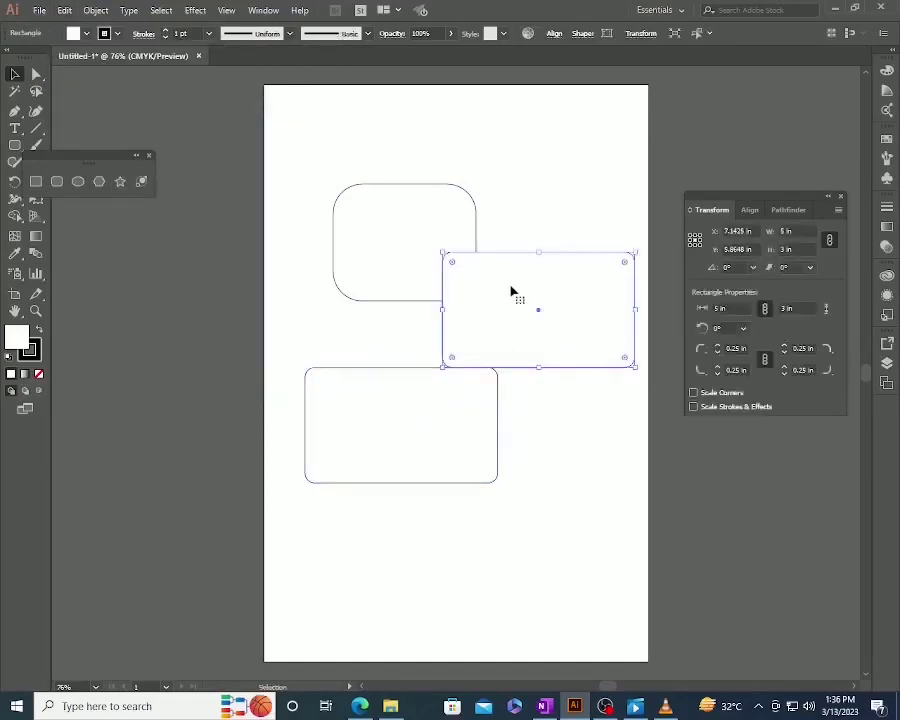
key("ctrl+z")
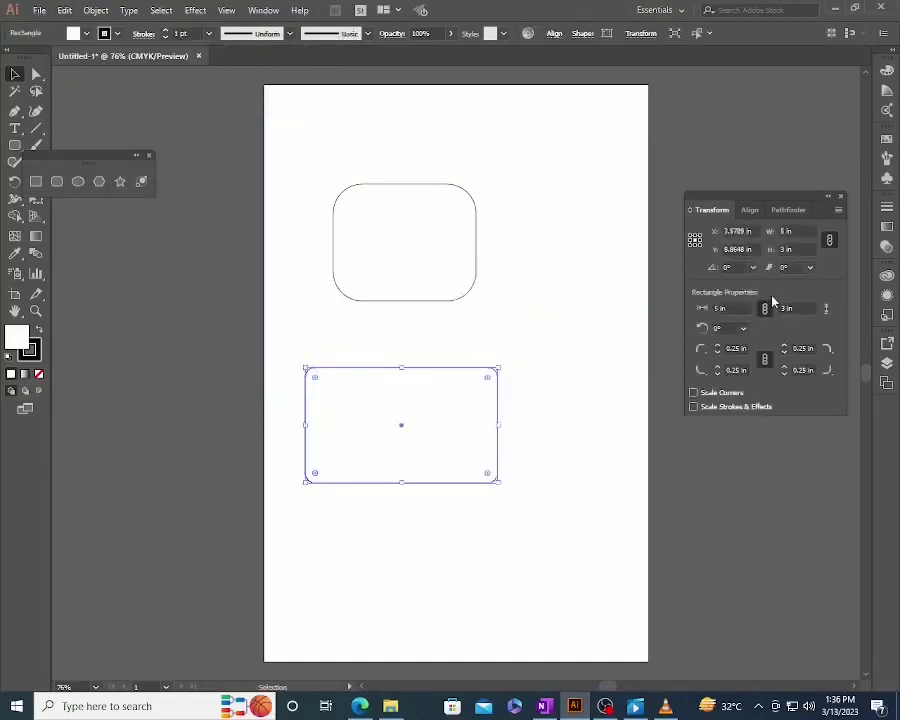
Try setting the copy's width to 3 in with proportions constrained, and undo the resize.
left_click(786, 231)
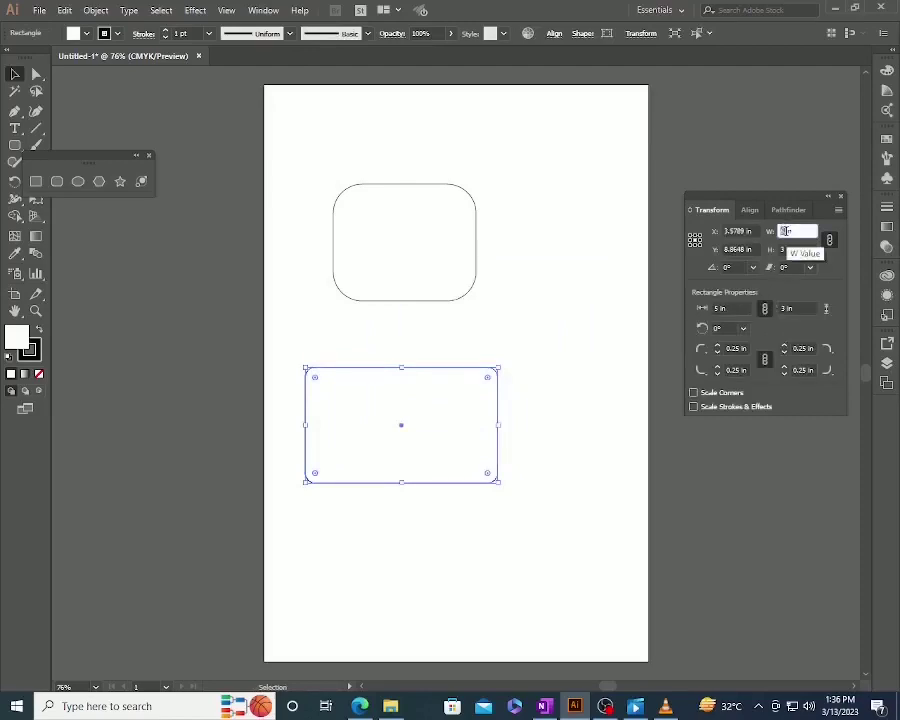
type("3")
key("Return")
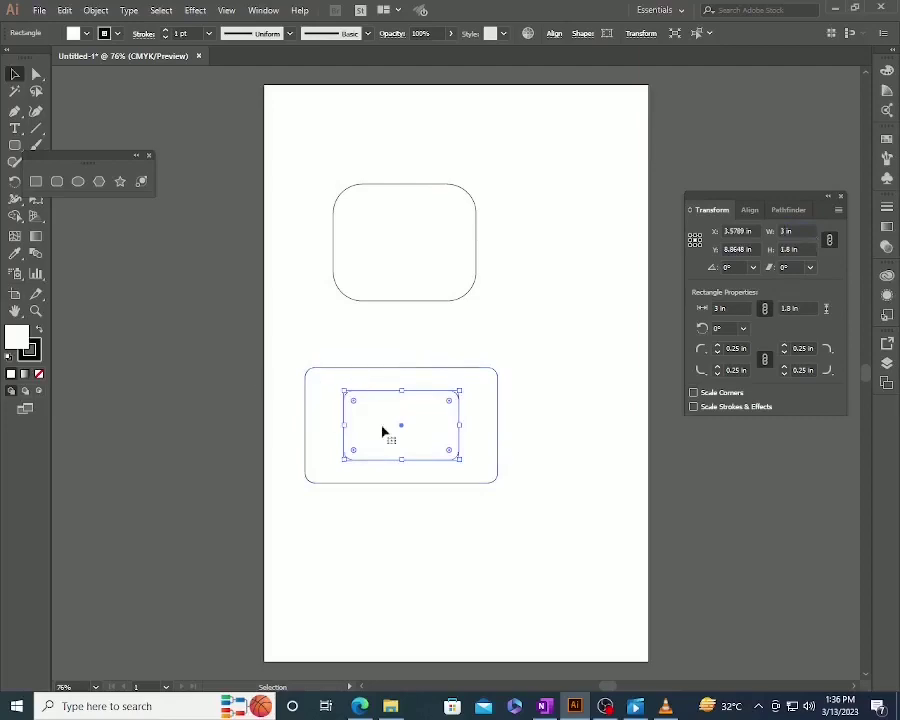
key("ctrl+z")
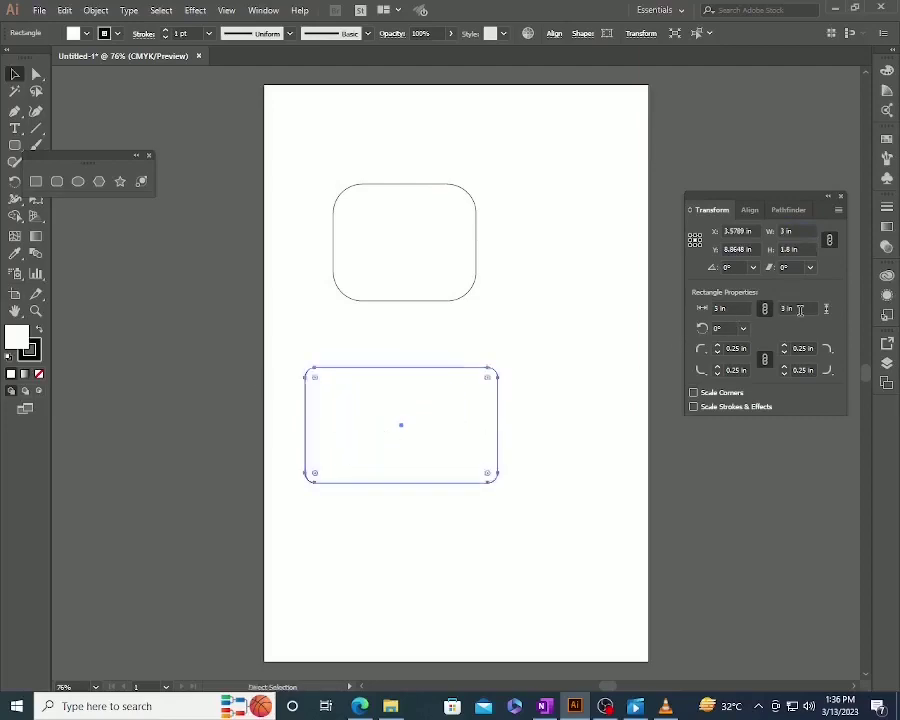
Unlink the copy's width and height and set its width to 3 in from the top-left reference point.
left_click(829, 240)
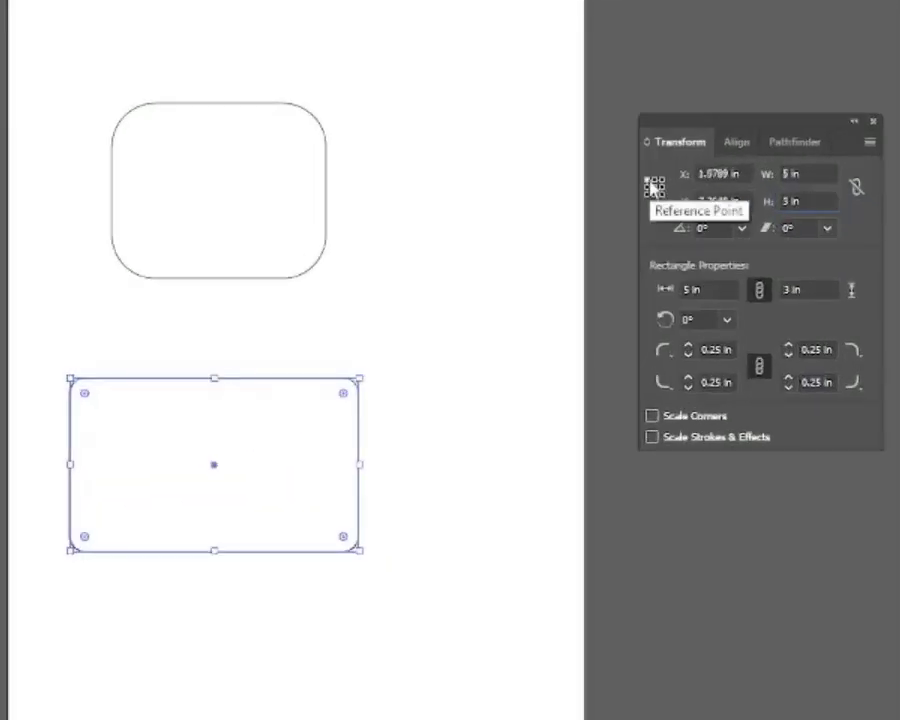
left_click(790, 175)
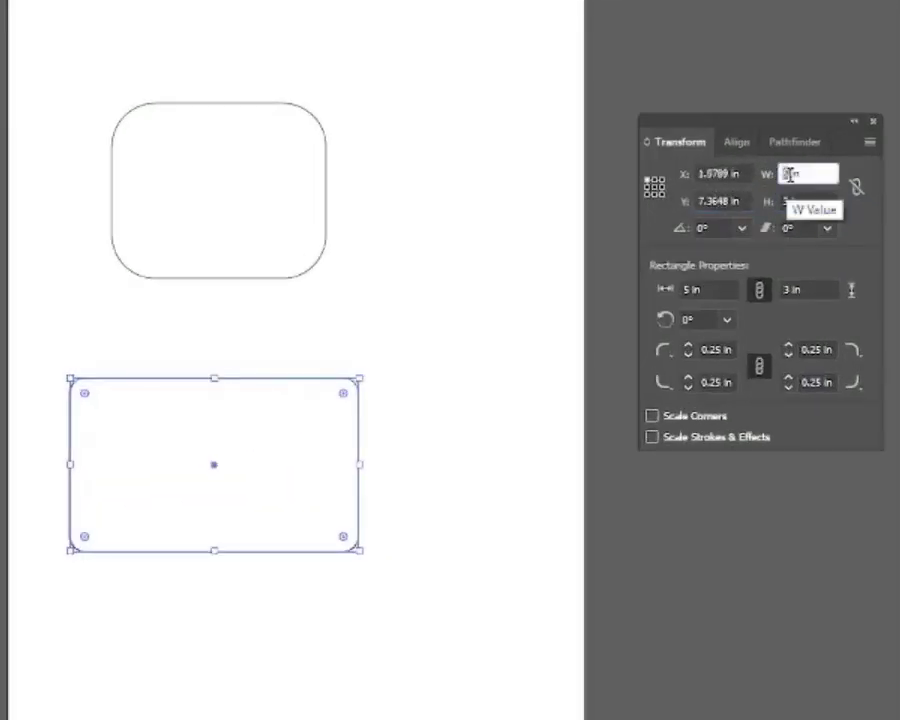
type("3")
key("Return")
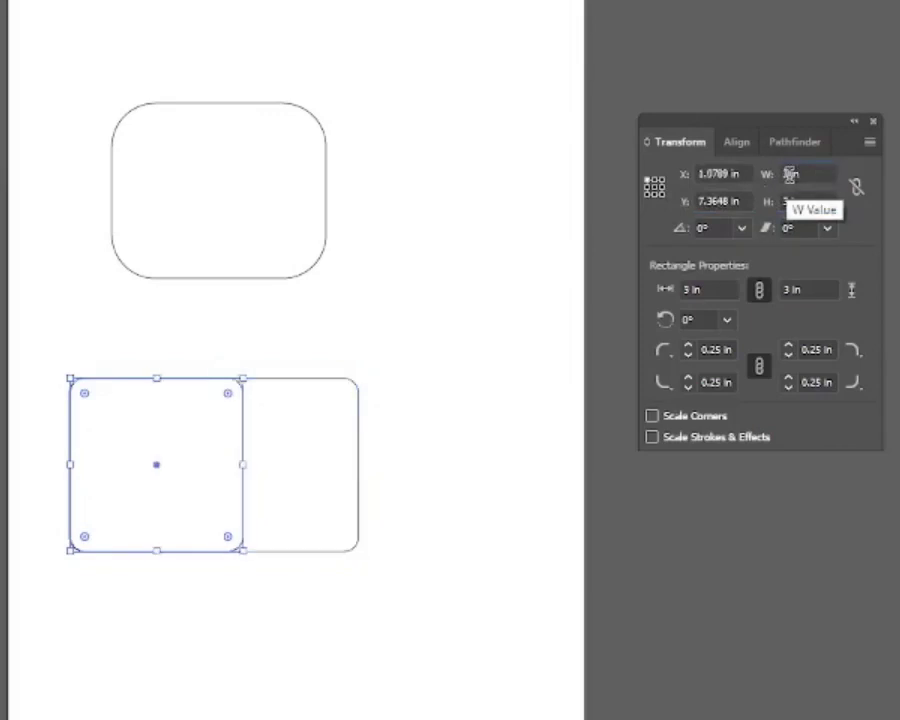
left_click(386, 418)
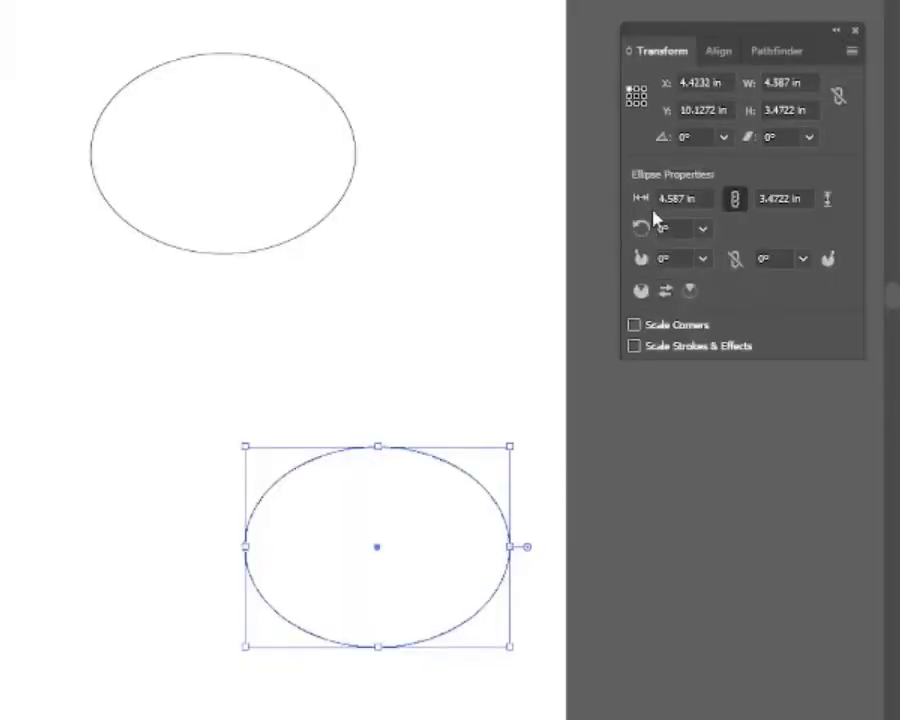
Set the lower ellipse's pie start angle to 45°.
double_click(672, 259)
type("45")
key("Return")
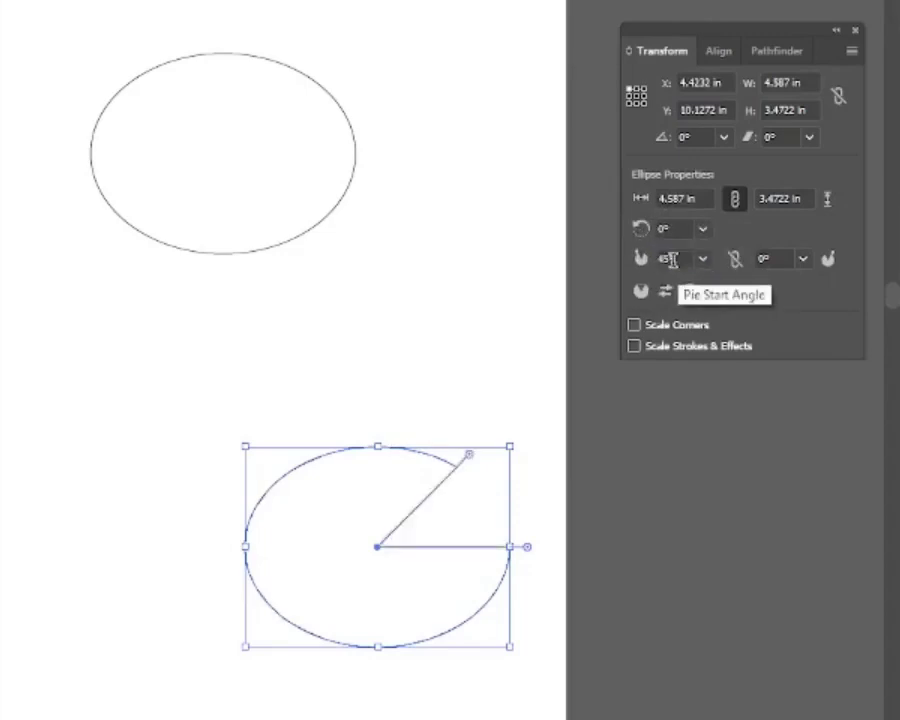
Try a pie end angle of 45° on the lower ellipse and replace it with 65°.
double_click(776, 258)
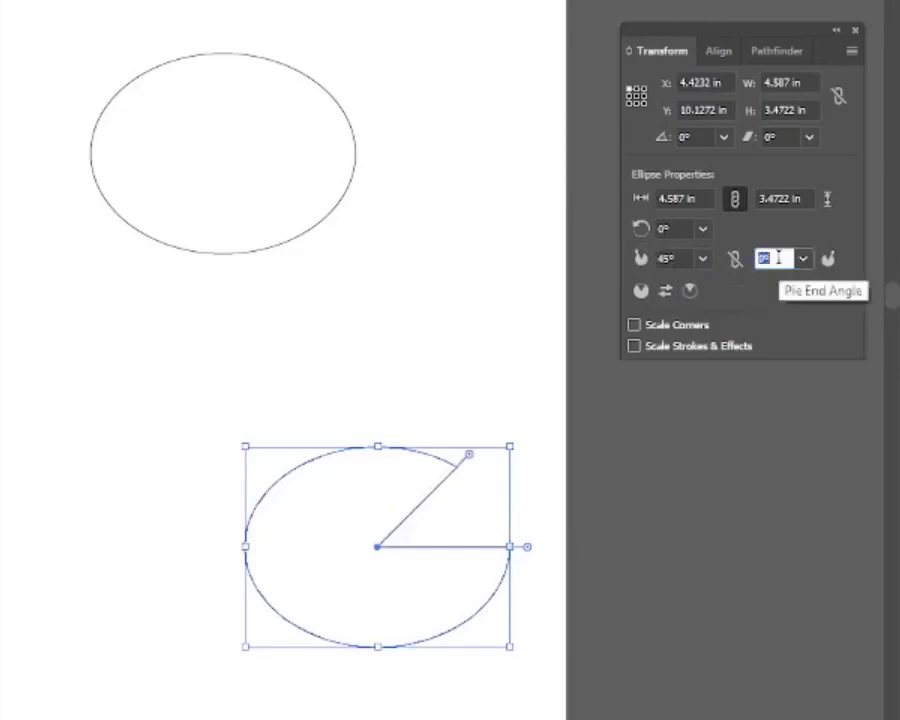
type("45")
key("Return")
double_click(778, 258)
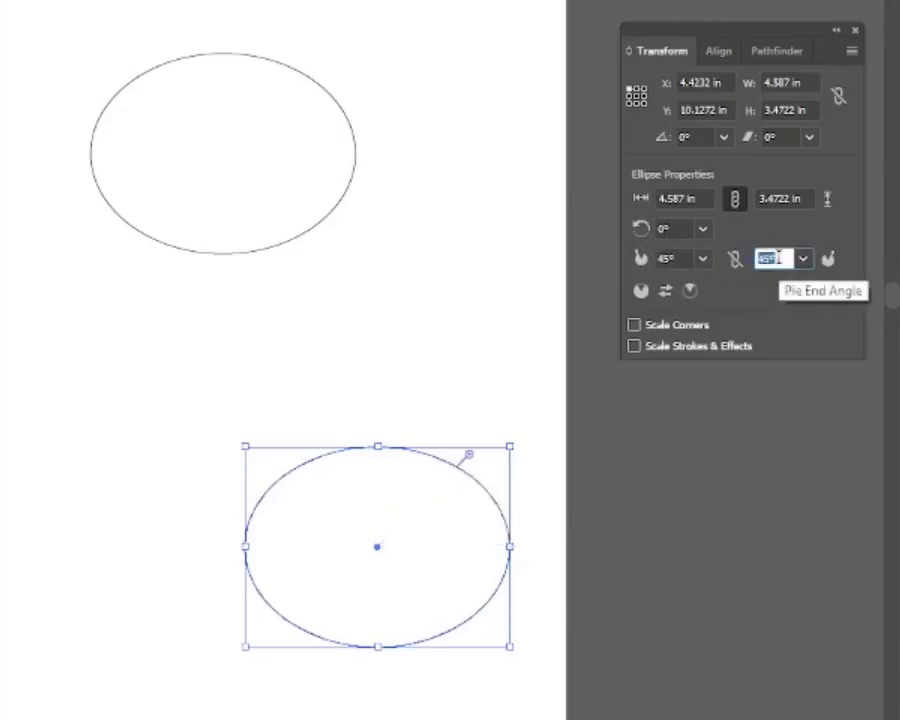
type("65")
key("Return")
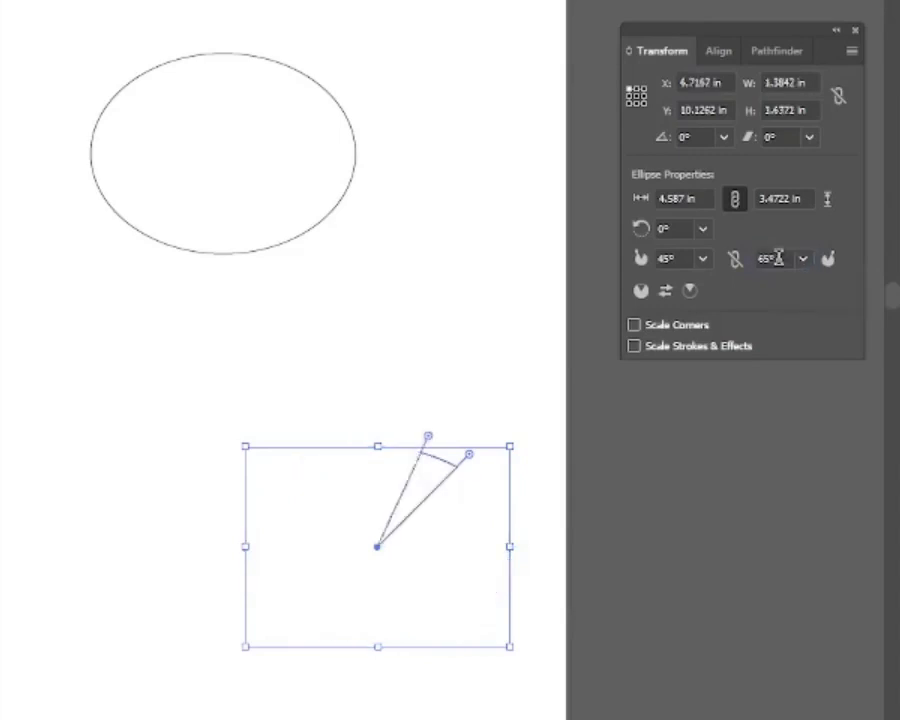
Widen the pie slice freehand by swinging its 45° edge clockwise to slightly below horizontal.
left_click_drag(470, 458, 496, 572)
left_click(418, 425)
left_click(430, 462)
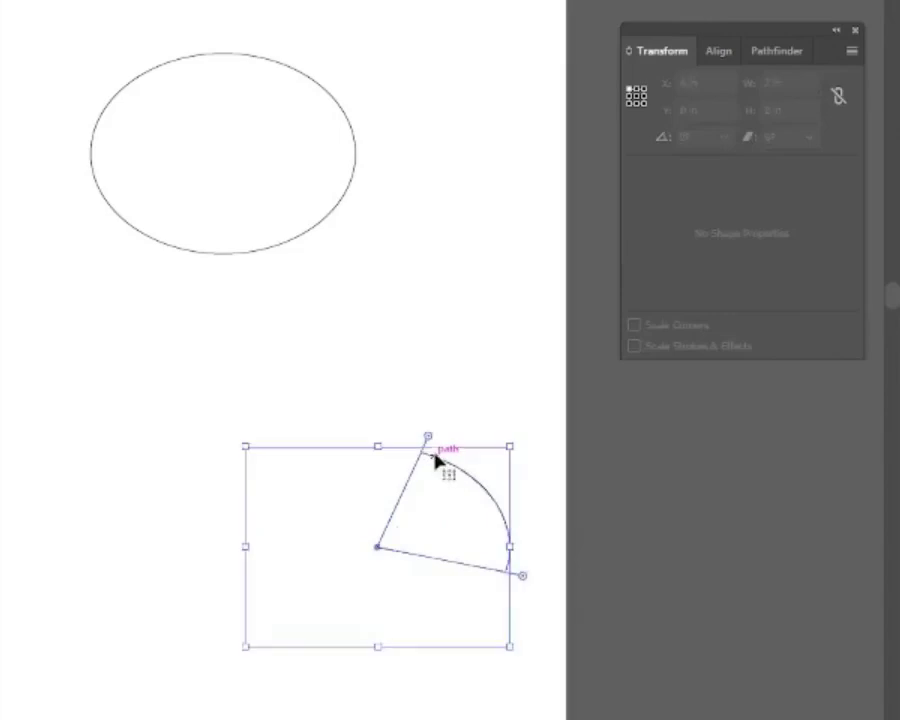
left_click(427, 431)
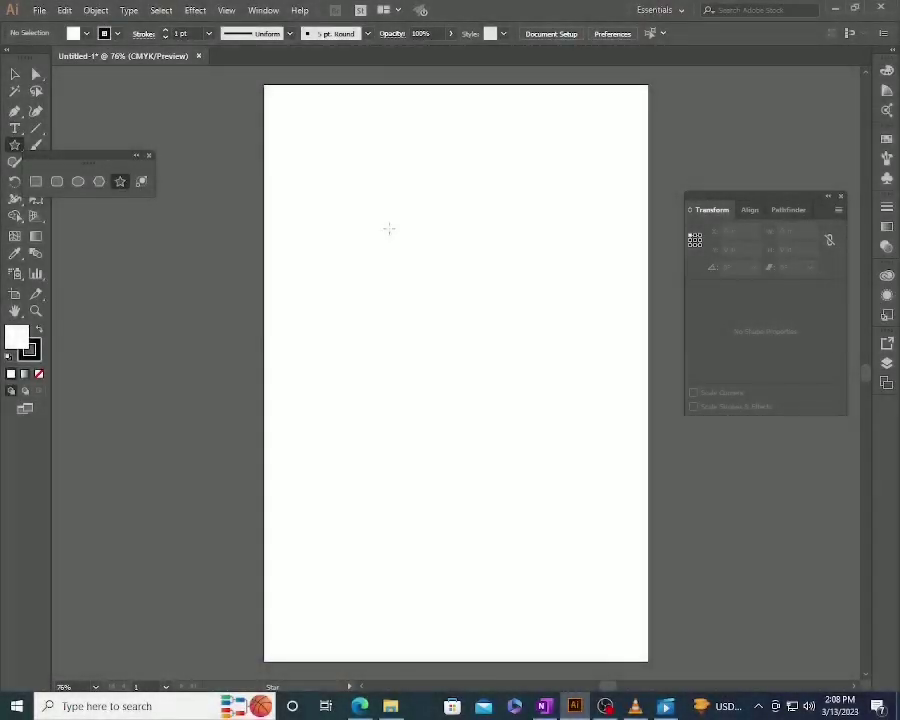
Draw a five-pointed star about 2 in wide and 1.9 in high in the upper part of the artboard.
left_click_drag(388, 227, 410, 258)
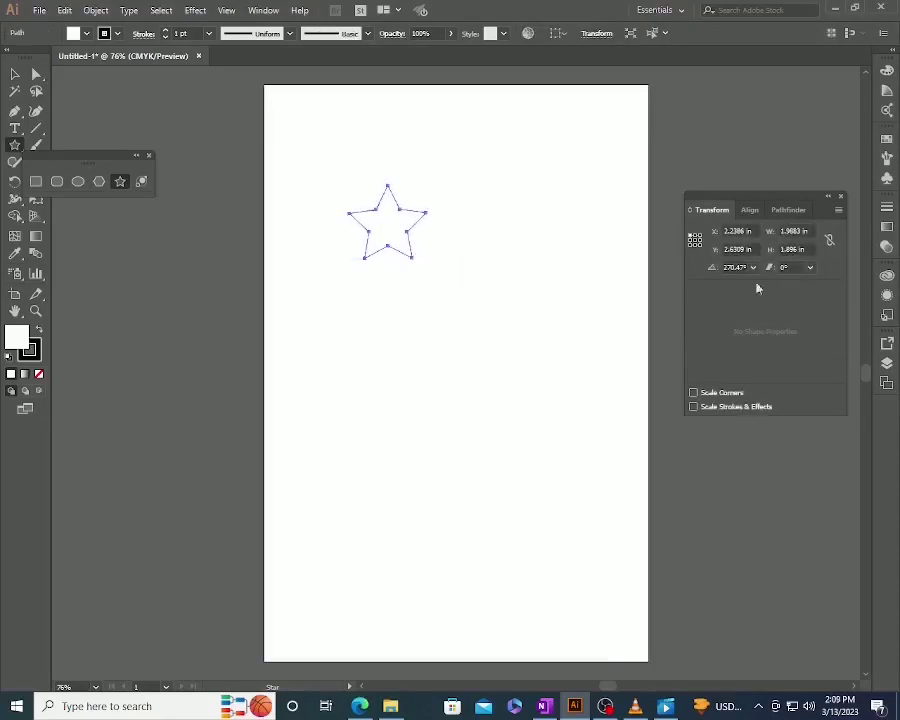
double_click(791, 231)
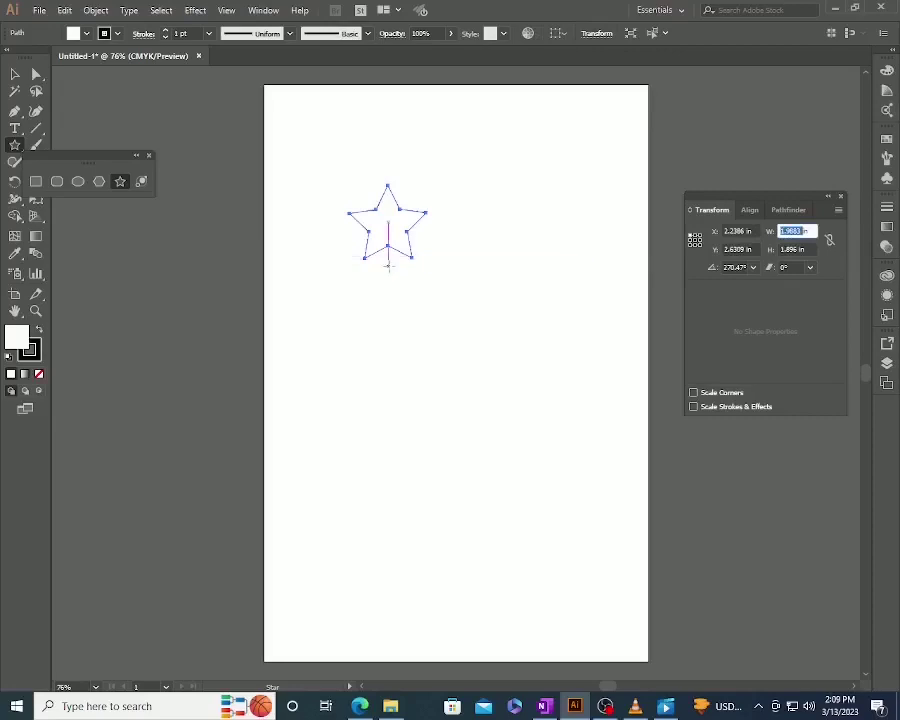
Create a five-point star with both Radius 1 and Radius 2 at 2 in, below the small star, and select it.
left_click(417, 408)
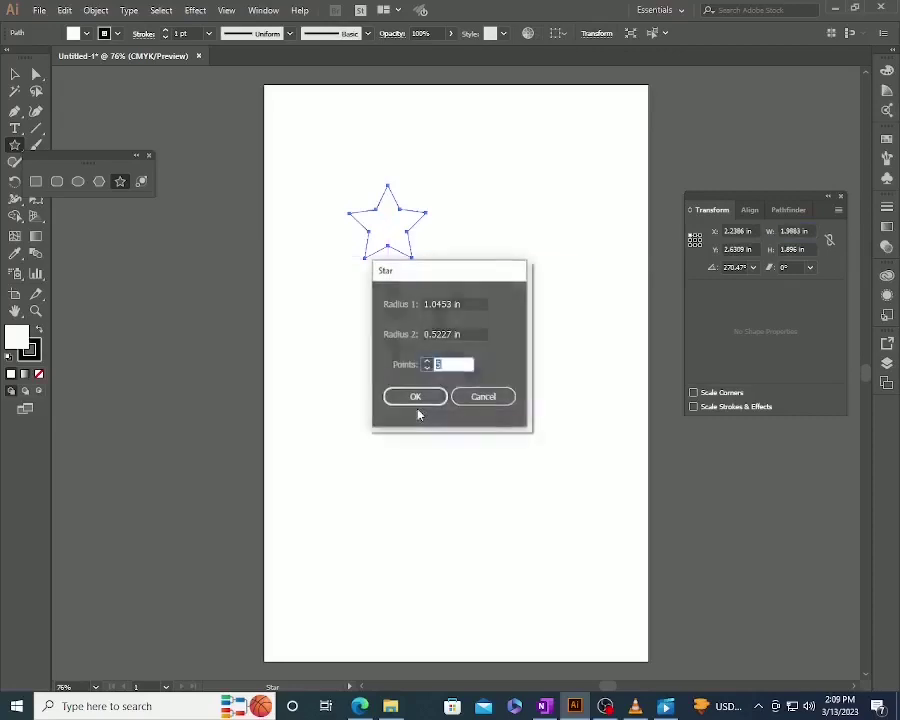
double_click(437, 305)
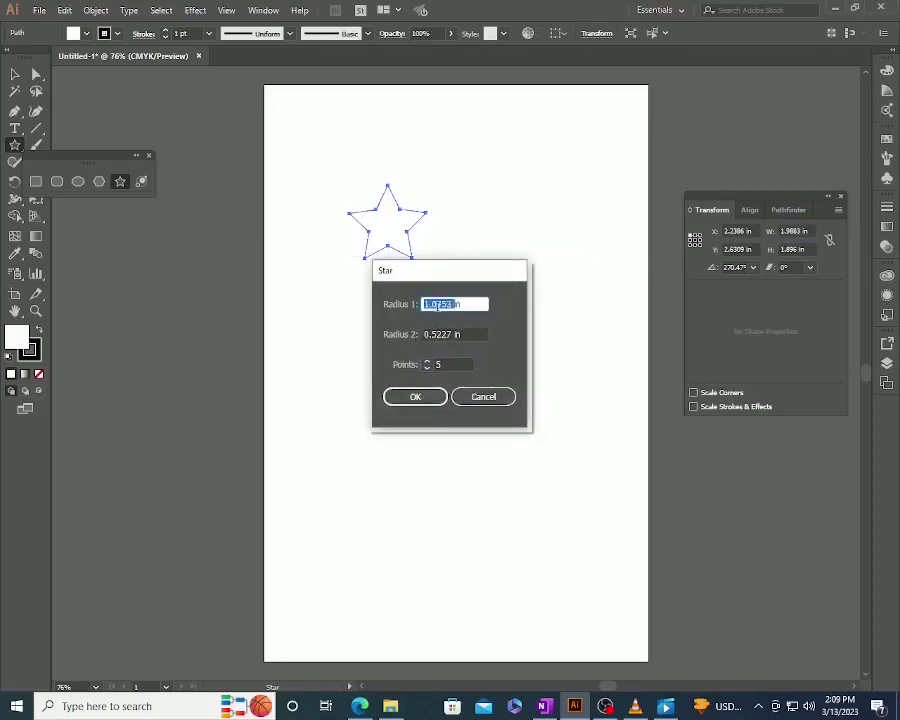
type("2")
key("Tab")
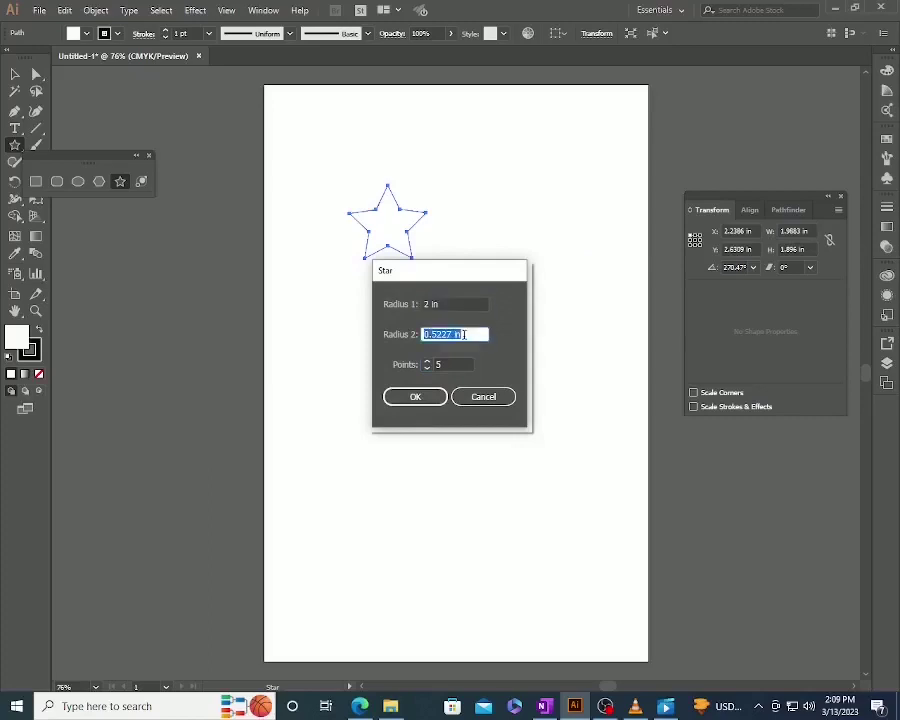
type("2")
key("Tab")
key("Return")
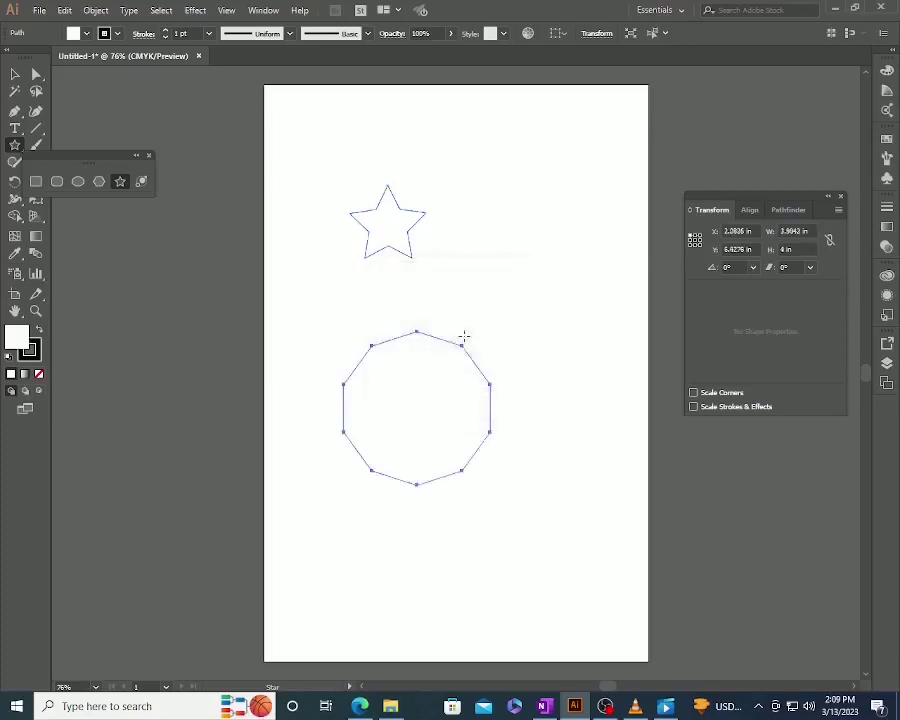
key("v")
left_click(450, 326)
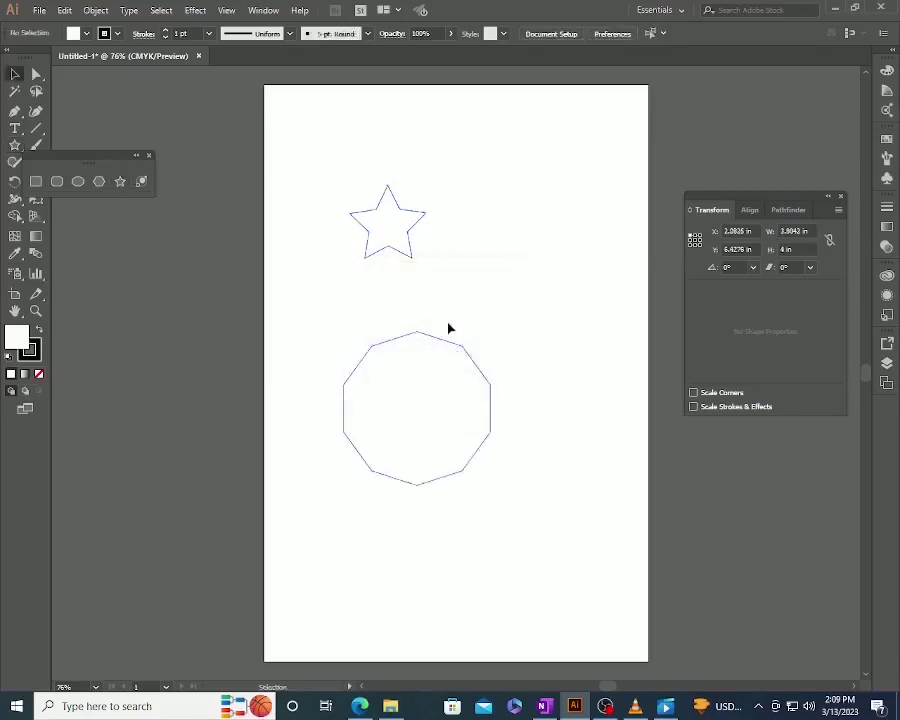
left_click(449, 357)
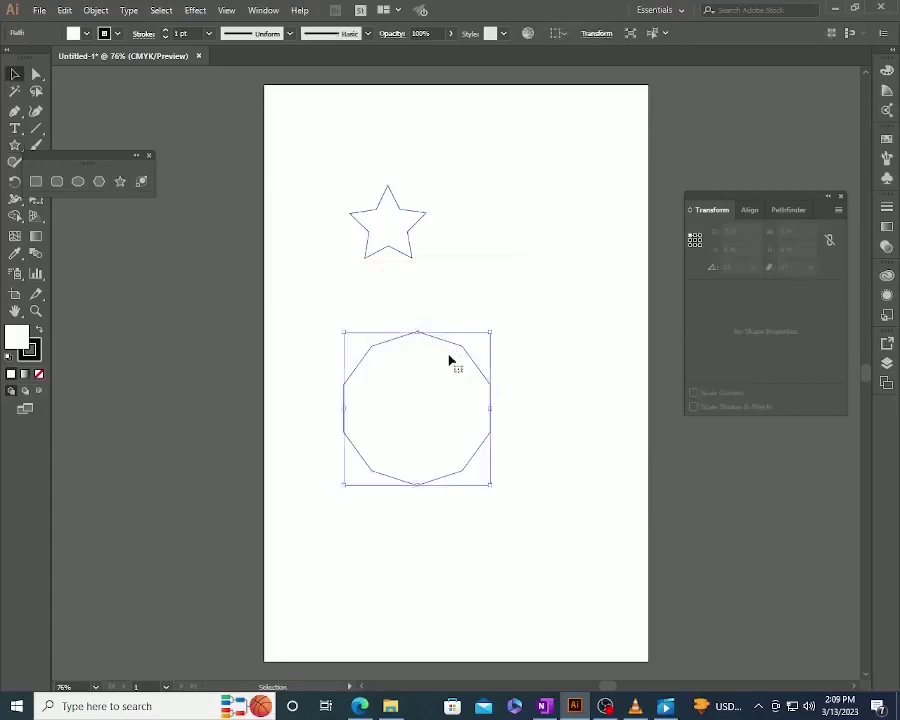
Create a five-point star with Radius 1 of 2 in and Radius 2 of 1 in, above and right of the ten-sided shape.
left_click(120, 181)
left_click(534, 314)
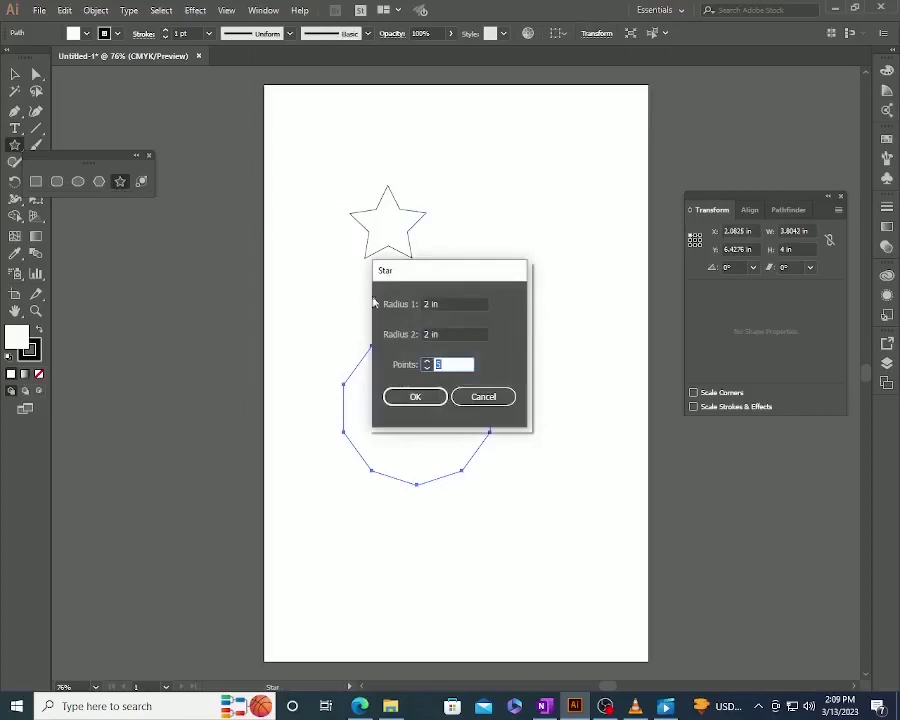
double_click(429, 334)
type("1")
key("Return")
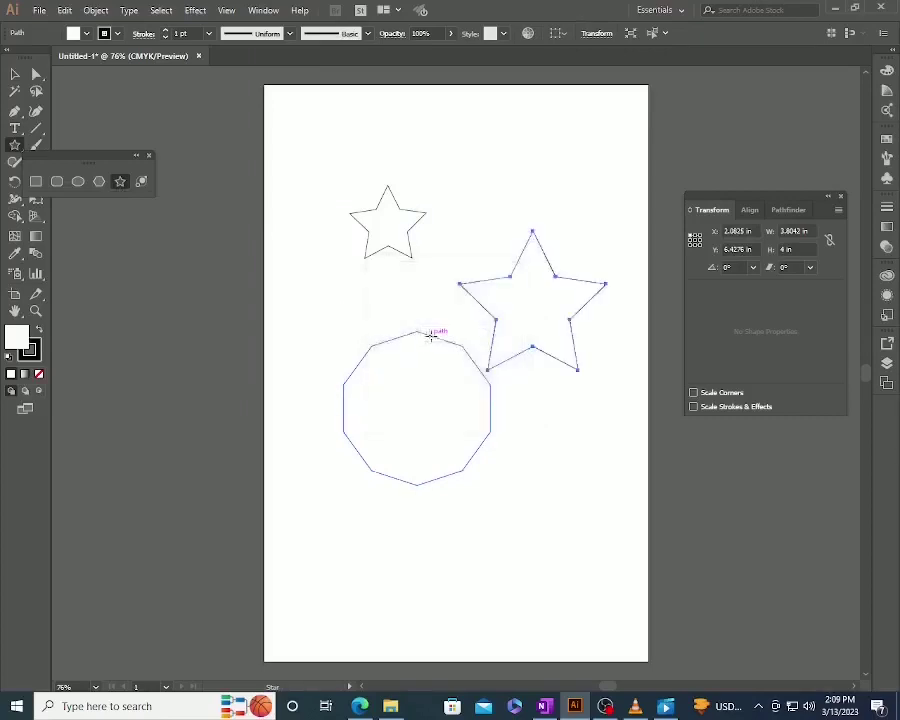
key("v")
left_click(576, 426)
left_click(573, 336)
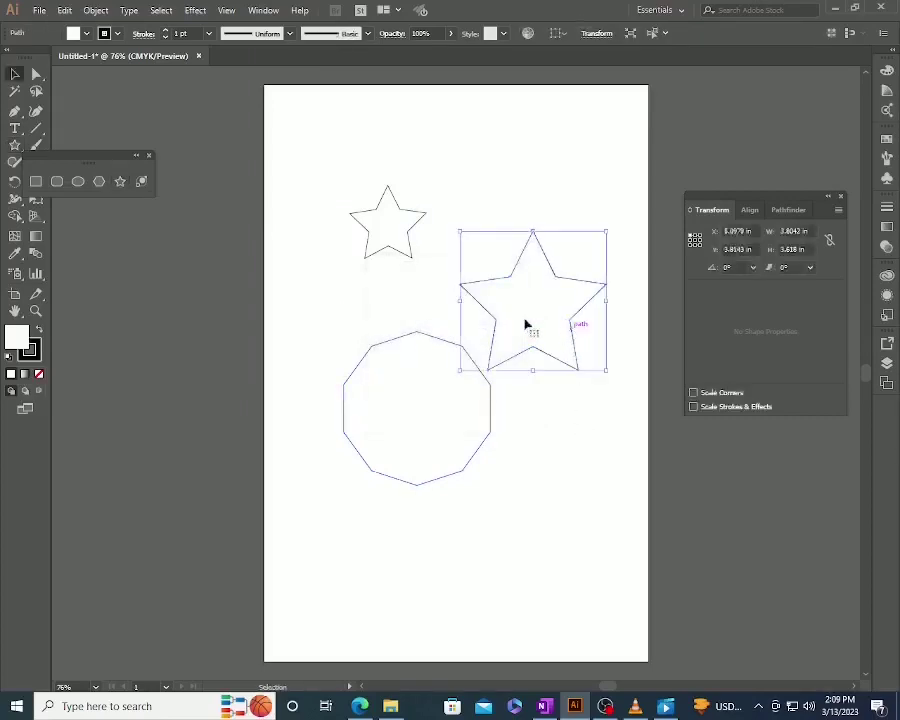
Draw a six-pointed star about 1.6 in wide near the artboard's top and a sharper six-pointed one about 3 in wide at its lower right.
left_click(120, 181)
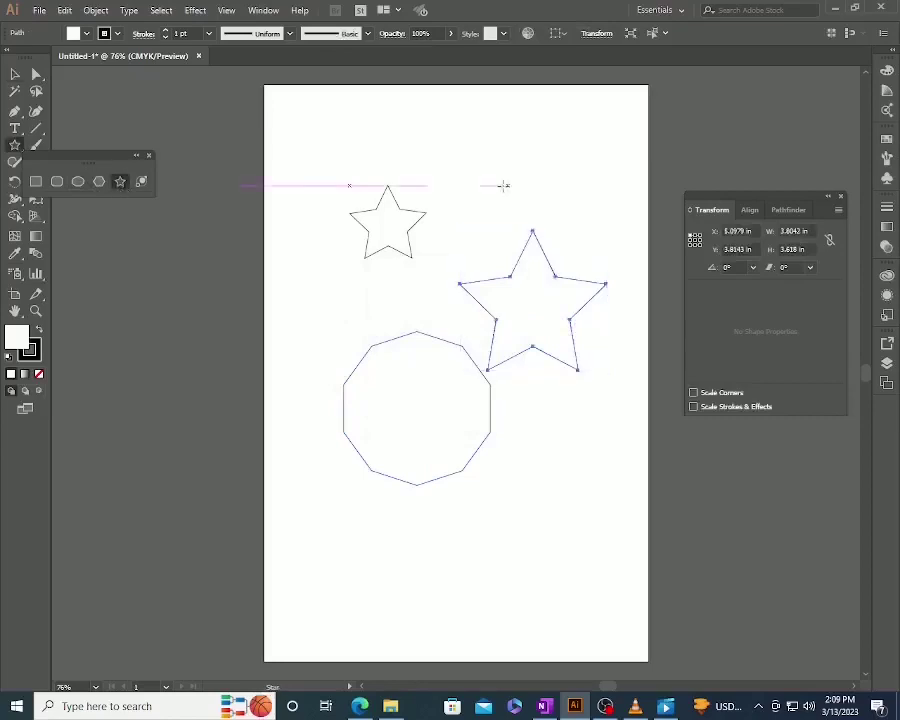
left_click_drag(464, 158, 481, 186)
key("Down")
key("Up")
key("Up")
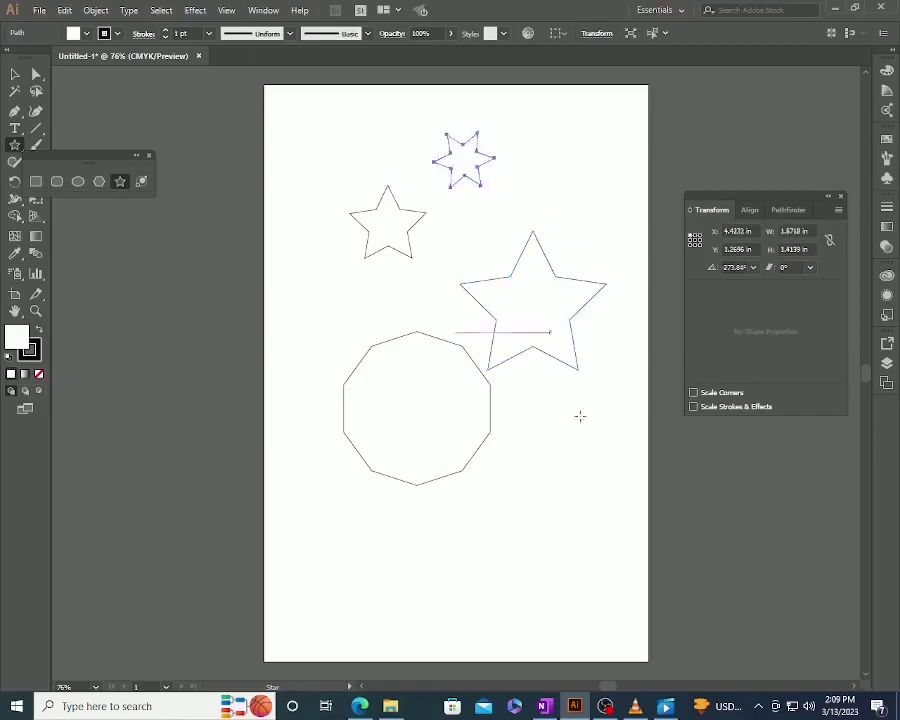
left_click_drag(533, 485, 571, 529)
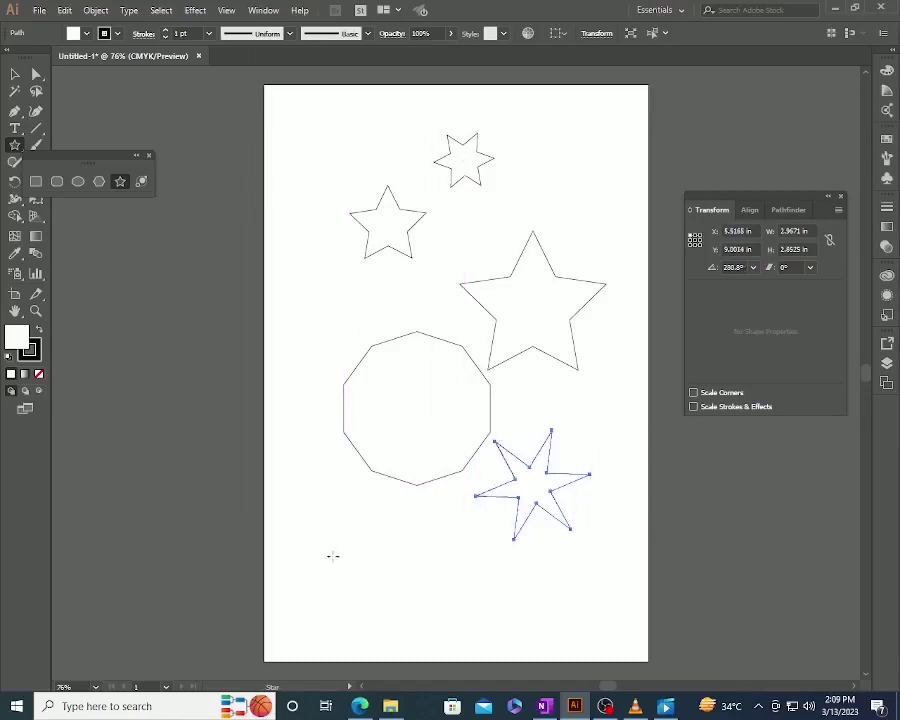
Draw a rectangle about 3.2 in wide and 2 in high in the lower left part of the artboard.
key("m")
left_click_drag(317, 527, 444, 604)
key("v")
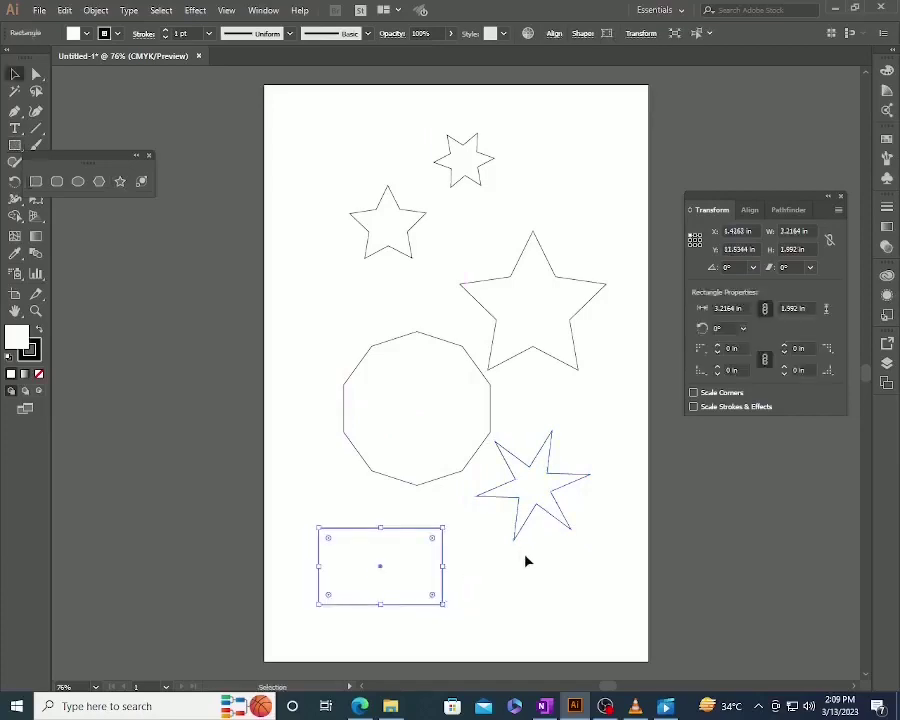
Adjust the corner rounding of the sharp six-pointed star freehand with the Direct Selection tool.
left_click(527, 562)
left_click(538, 468)
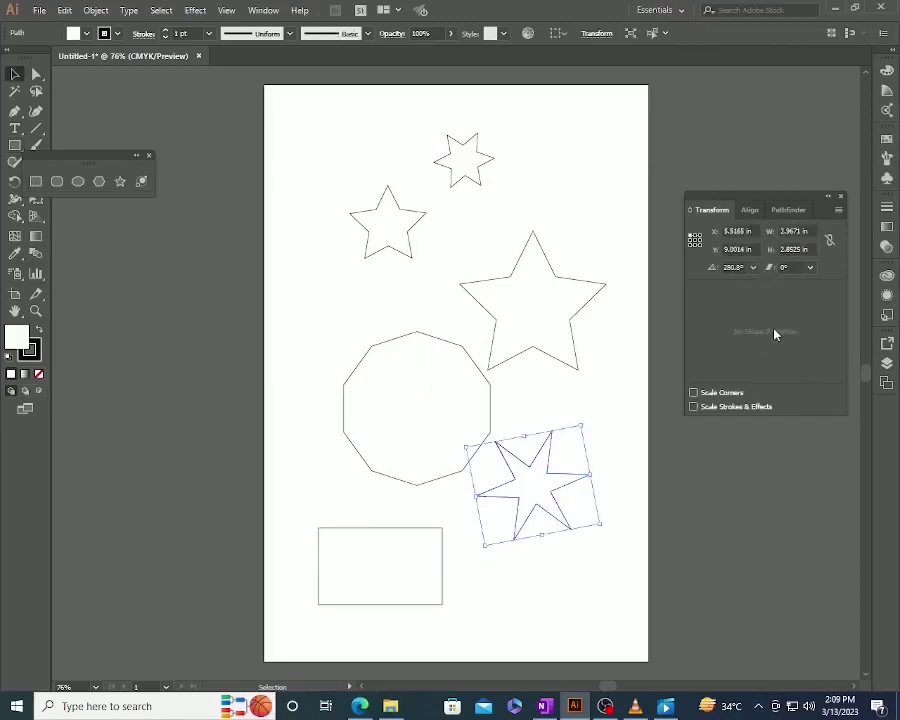
left_click(36, 77)
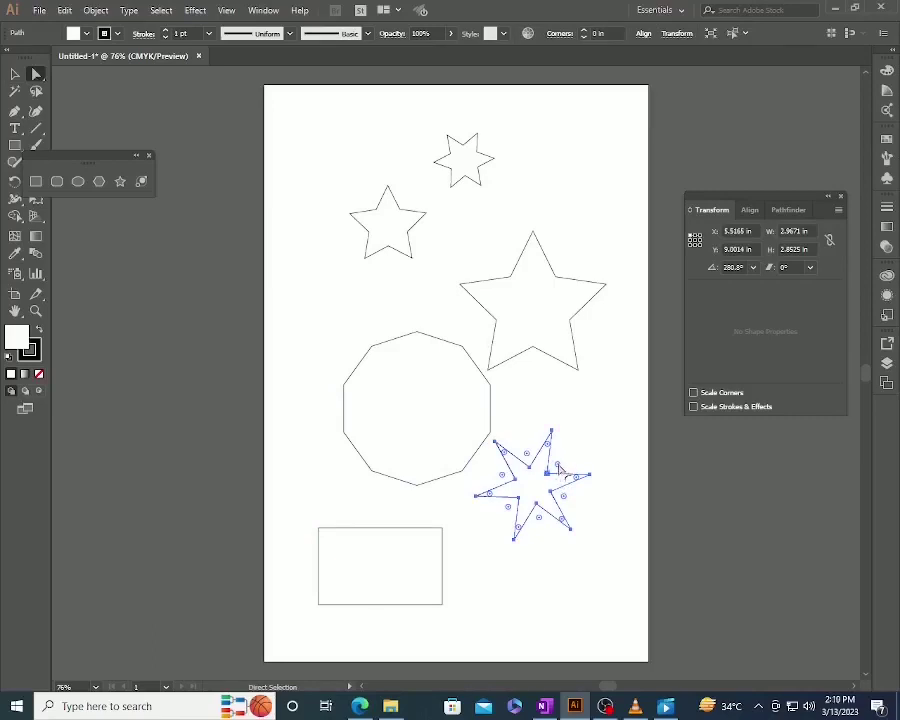
left_click_drag(559, 468, 557, 477)
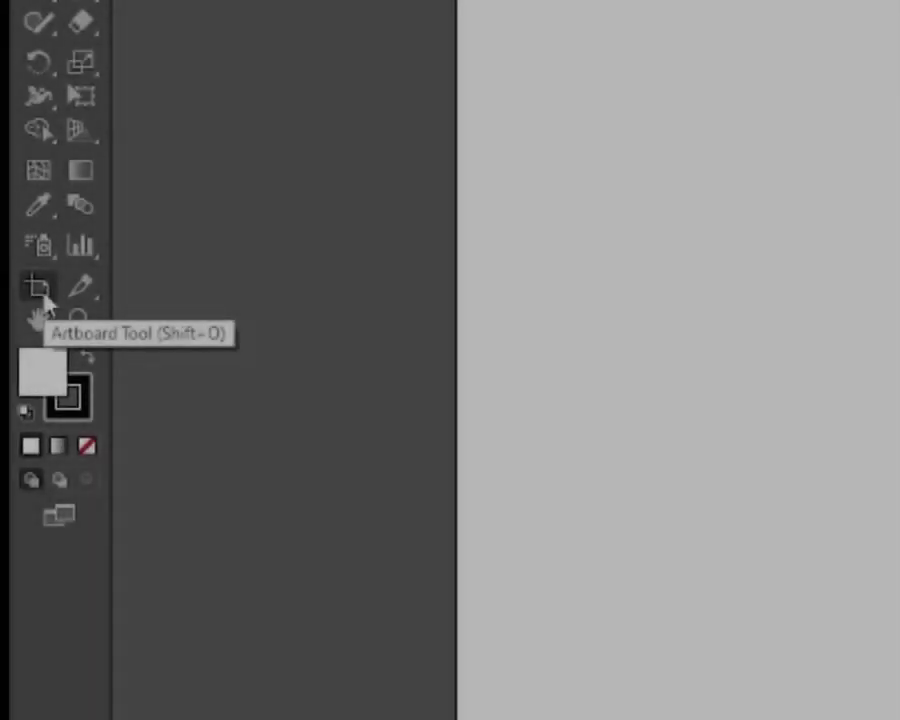
Set the artboard to the A3 preset in landscape orientation.
left_click(40, 290)
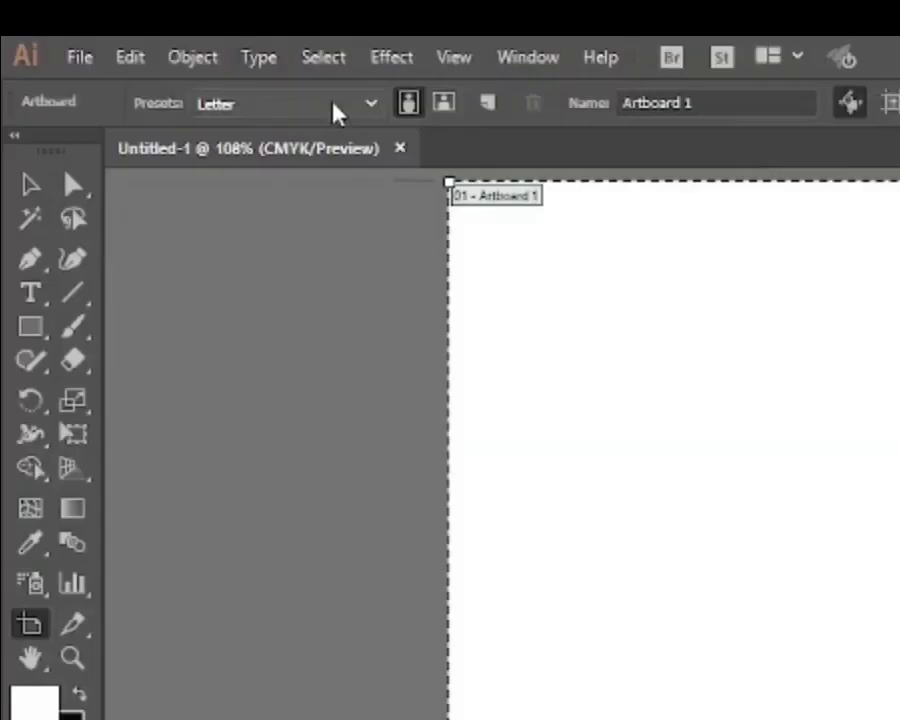
left_click(168, 37)
left_click(318, 357)
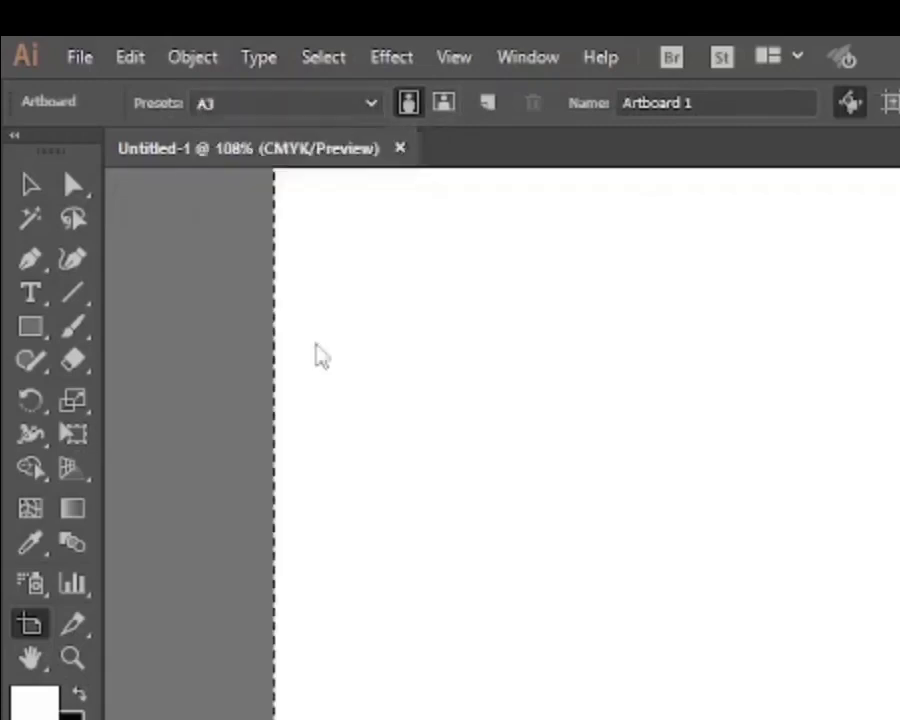
left_click(444, 108)
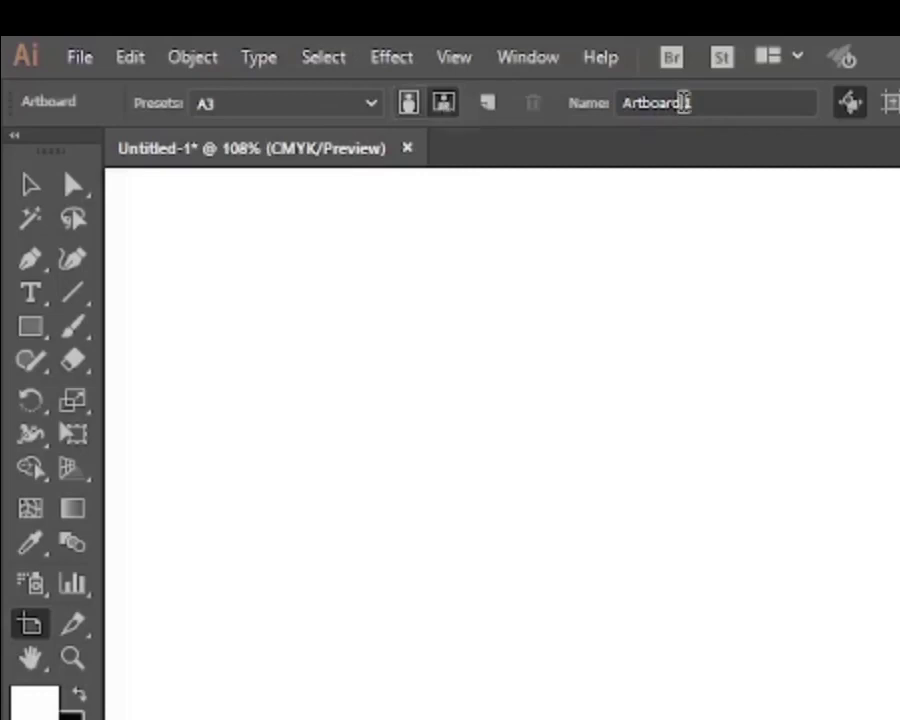
Set the artboard's width to 20 in.
double_click(731, 101)
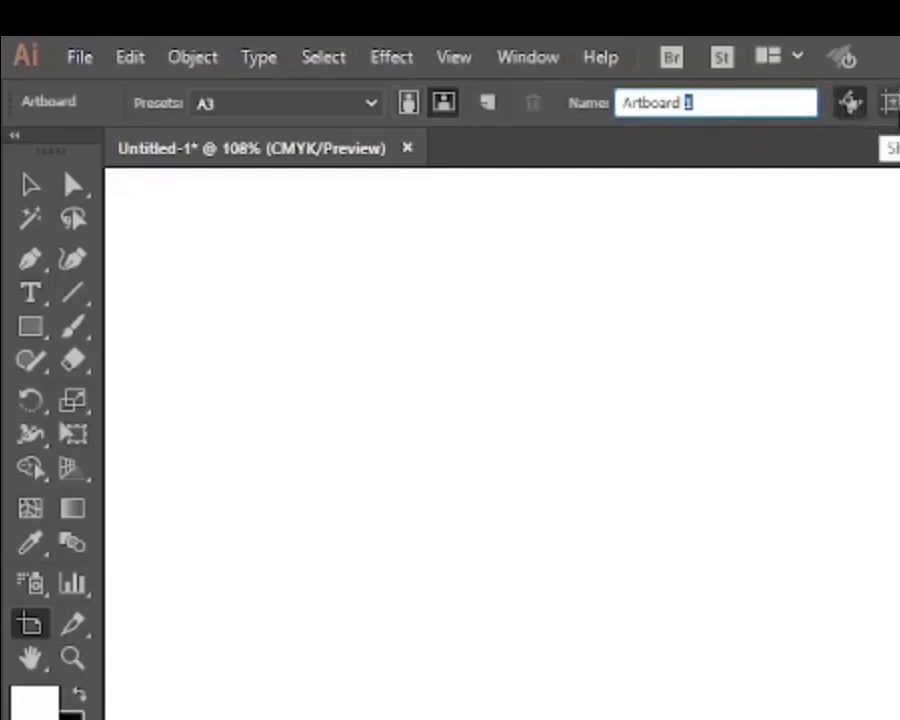
double_click(583, 41)
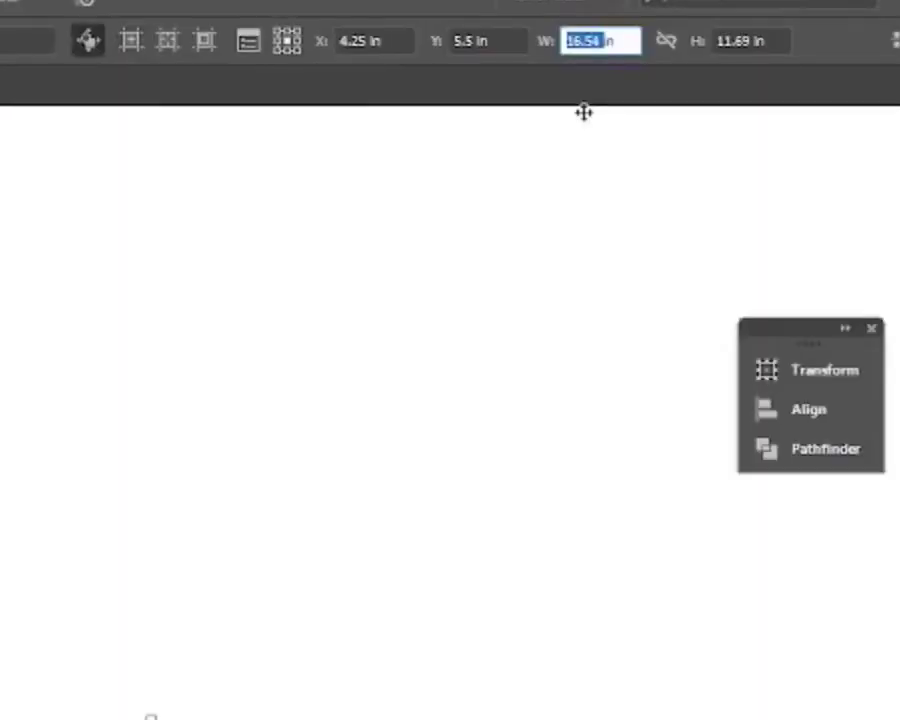
type("20")
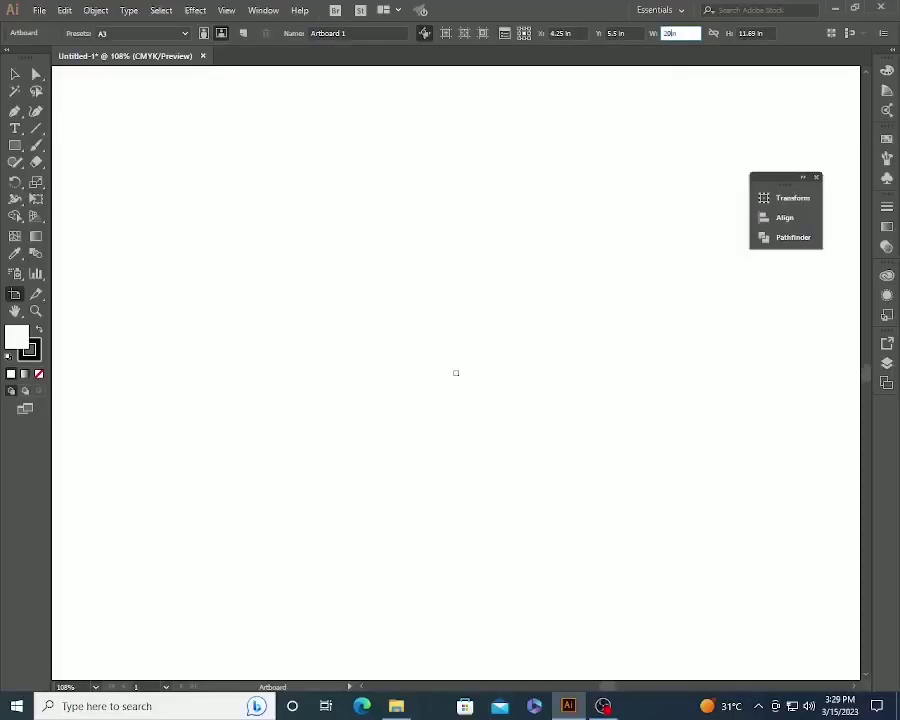
key("Return")
scroll(499, 378, "down", 6)
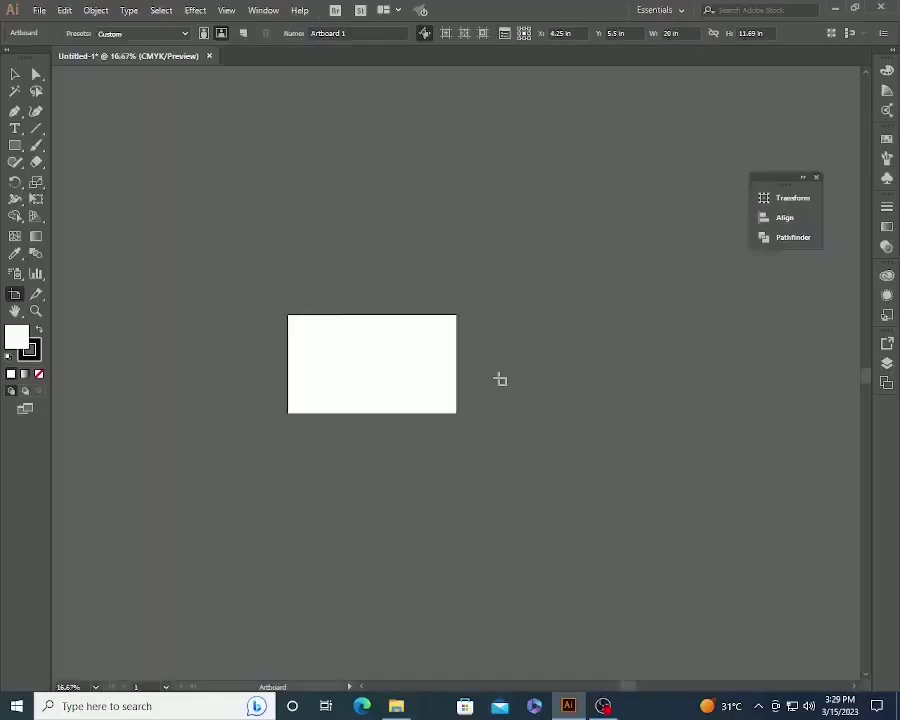
Try placing two copies of the artboard in a row to its right, and undo both.
left_click_drag(373, 363, 699, 384)
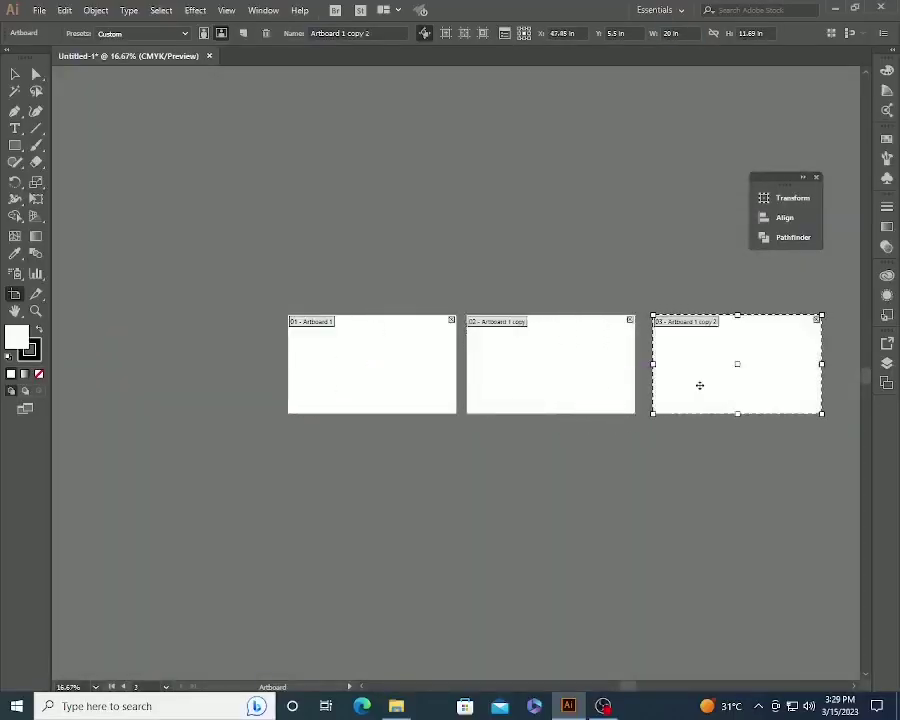
key("ctrl+z")
key("ctrl+z")
Show the rulers and set their units to millimetres.
key("v")
key("ctrl+r")
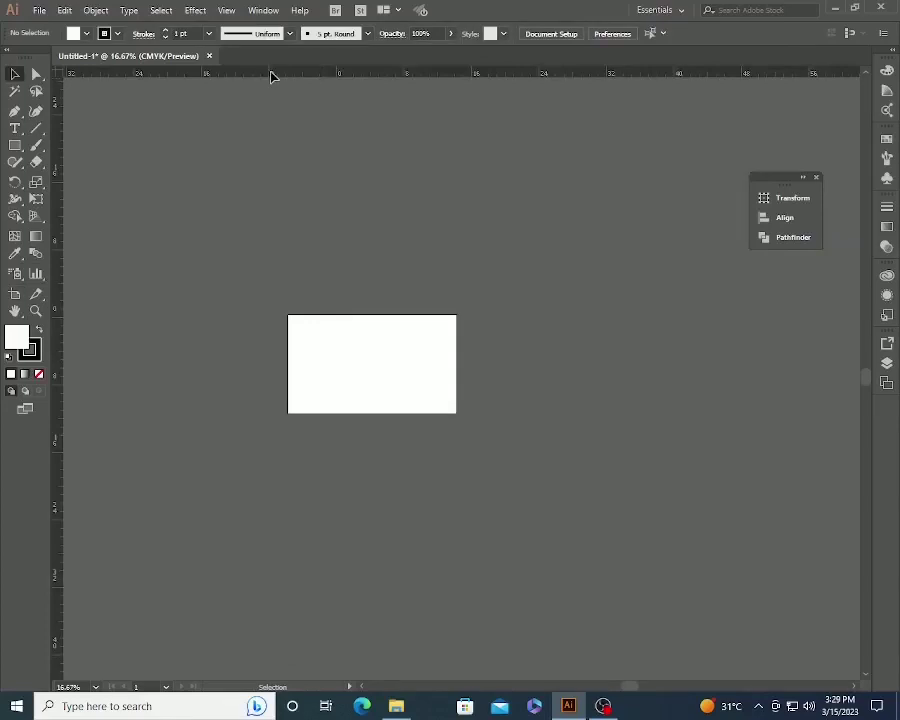
right_click(270, 76)
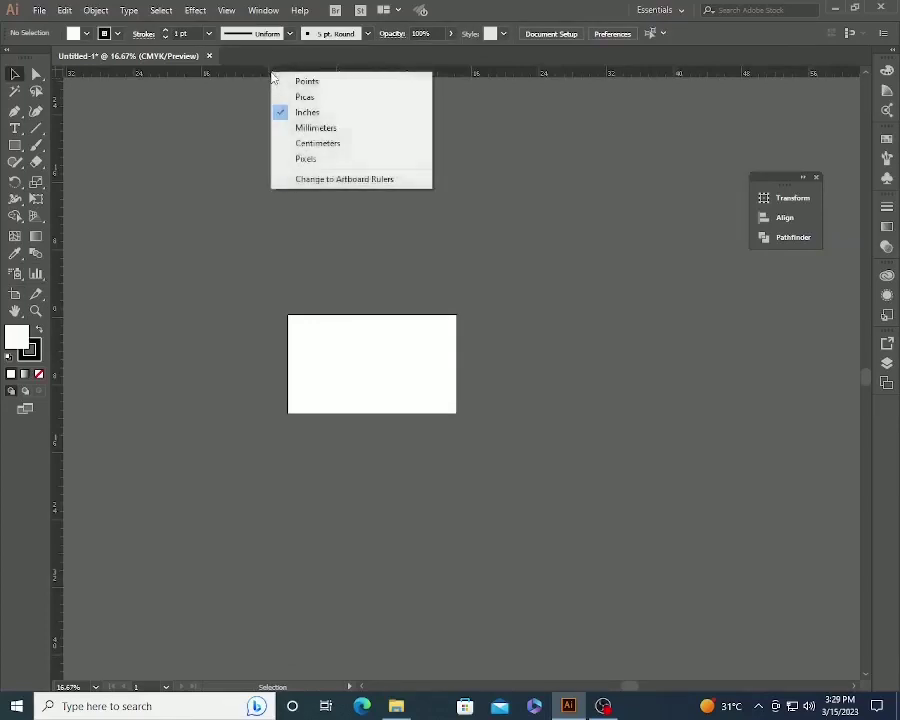
left_click(305, 134)
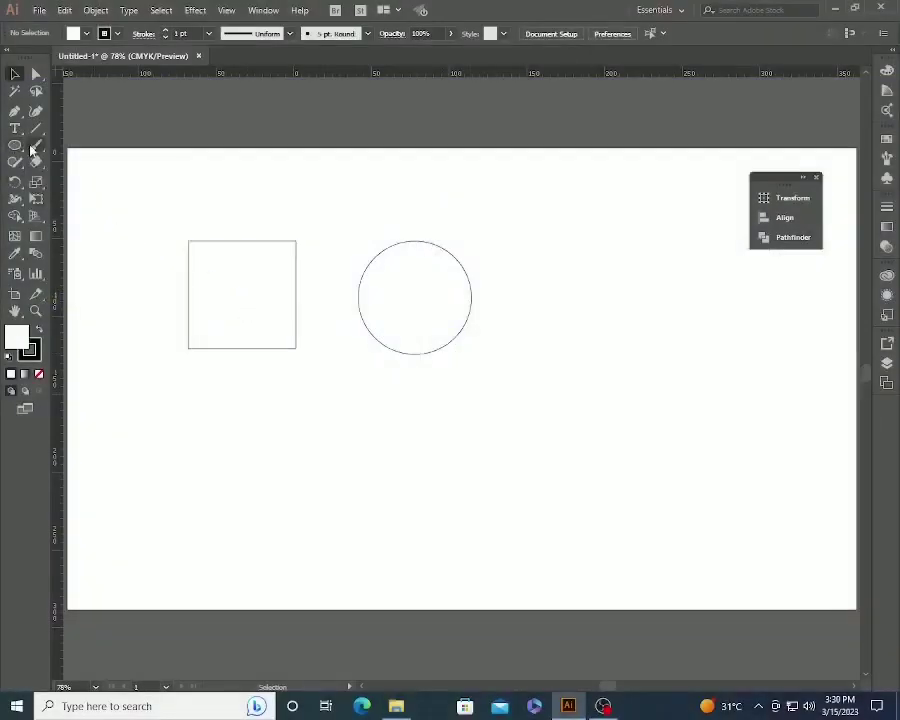
Try moving the square toward the artboard's left edge and rotating it about its centre, undoing each change.
left_click_drag(233, 268, 129, 256)
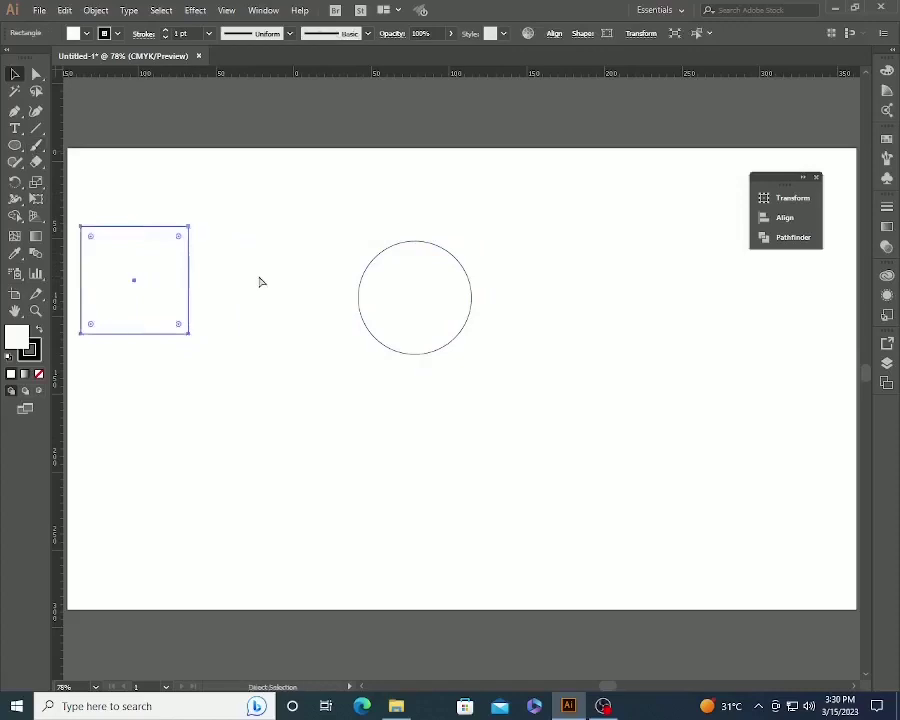
key("ctrl+z")
left_click_drag(301, 354, 328, 312)
key("ctrl+z")
Try enlarging the square from its lower right corner, undo the change and deselect the square.
left_click_drag(297, 351, 346, 396)
key("ctrl+z")
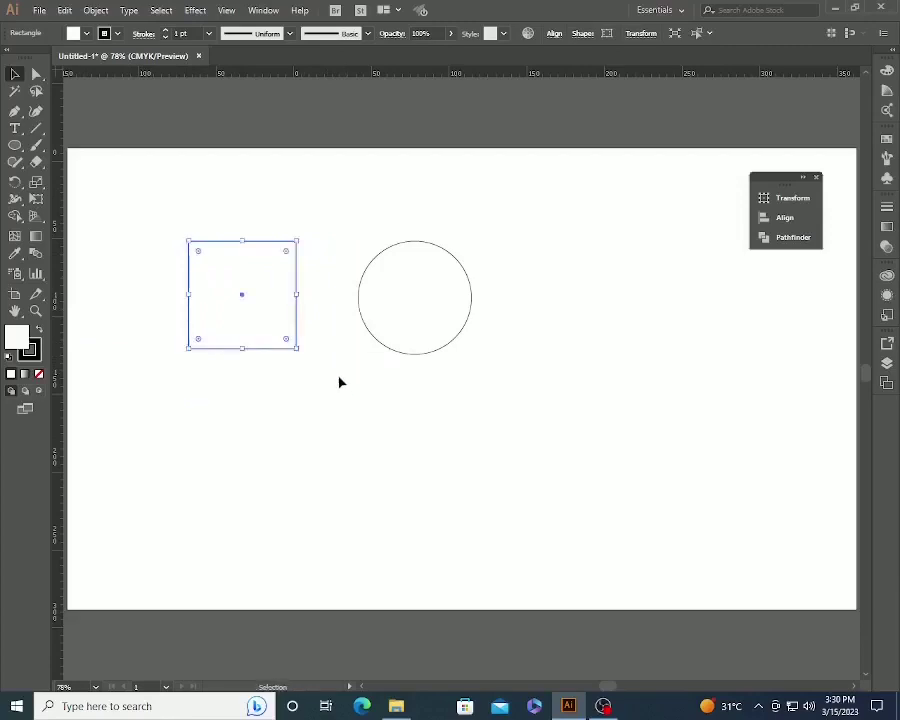
left_click(339, 377)
Try moving the whole square up and left with the Direct Selection tool, and undo the move.
left_click(34, 74)
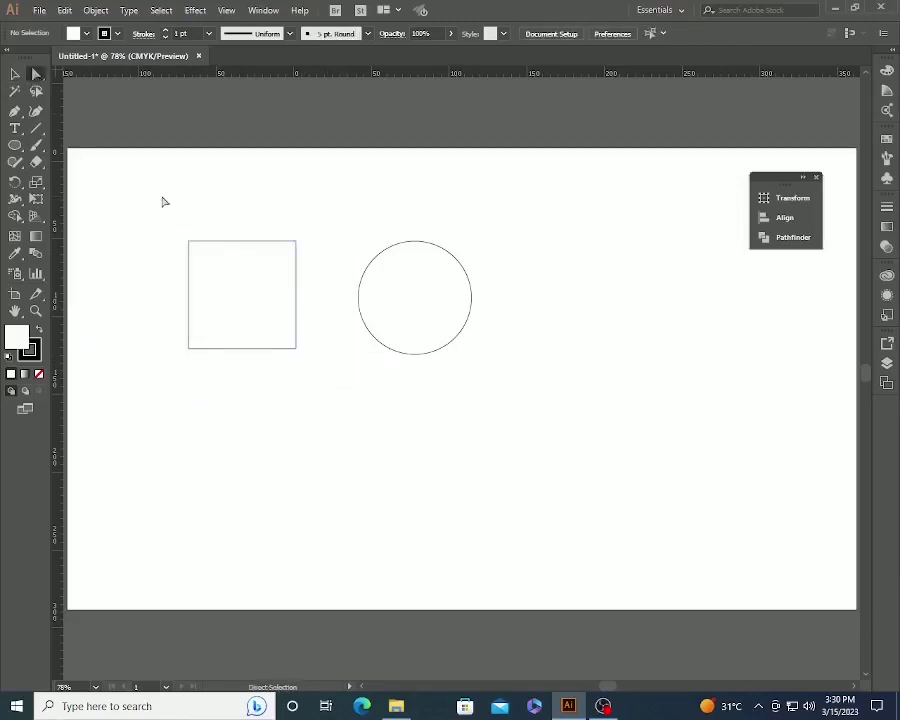
left_click(252, 276)
left_click_drag(252, 276, 154, 229)
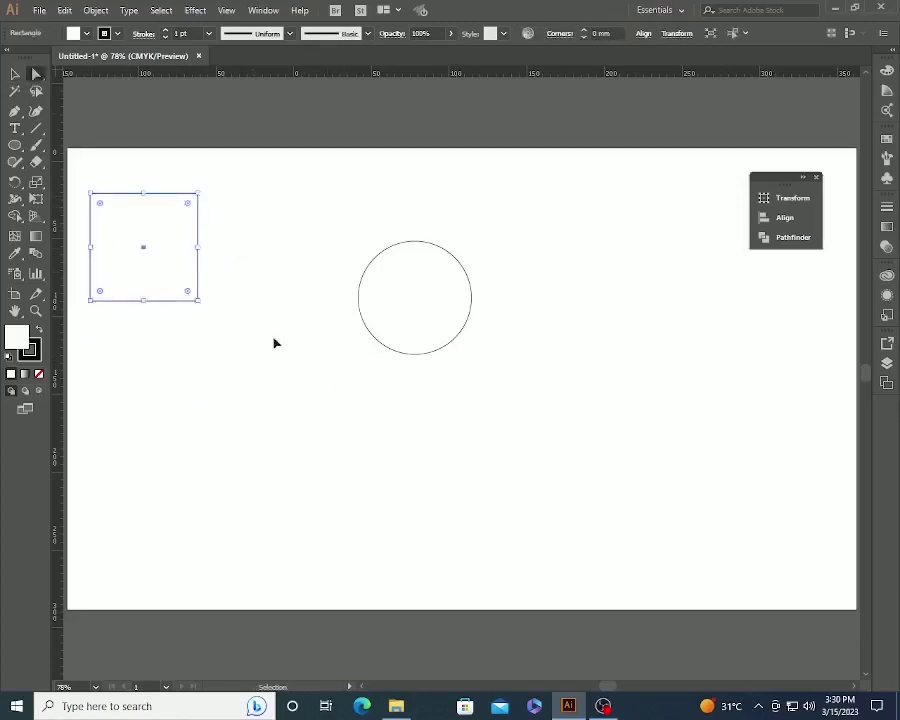
key("ctrl+z")
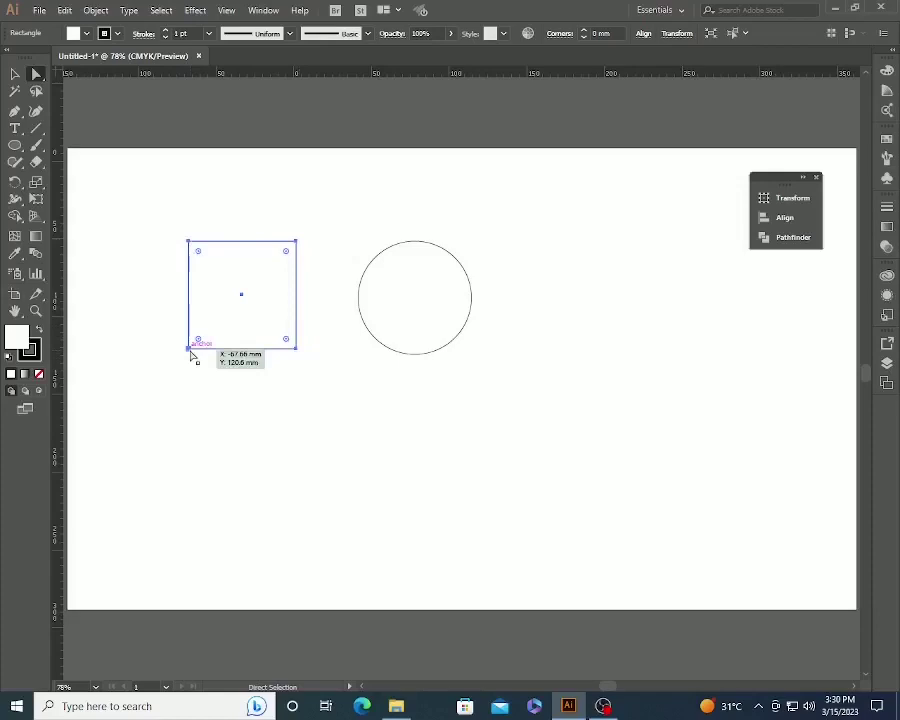
Try stretching the square by its left side and its lower right corner with the Selection tool, undoing each change.
left_click(15, 75)
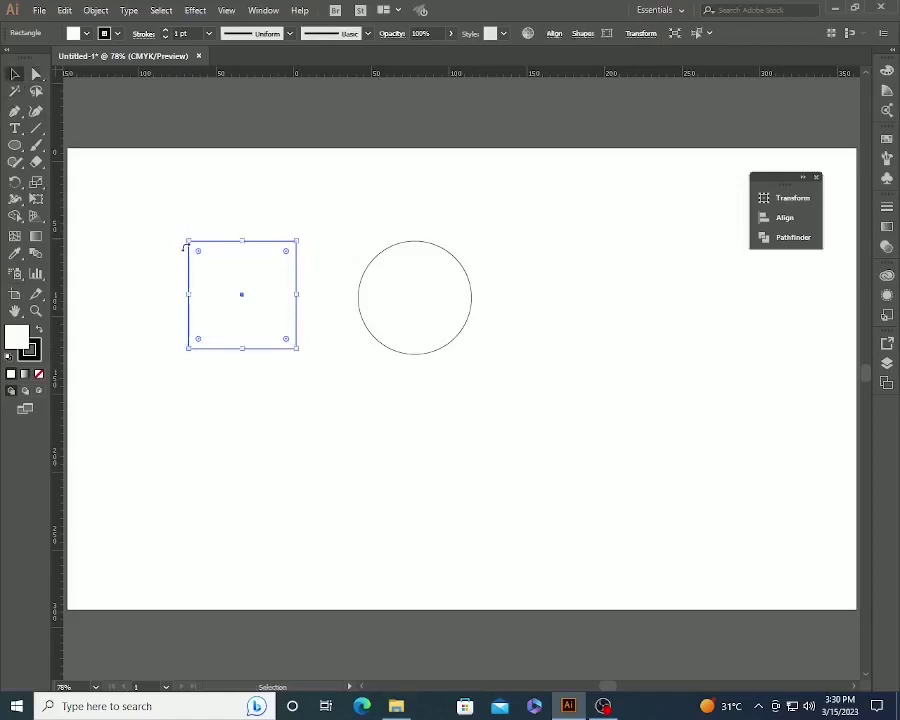
key("z")
left_click_drag(177, 223, 330, 362)
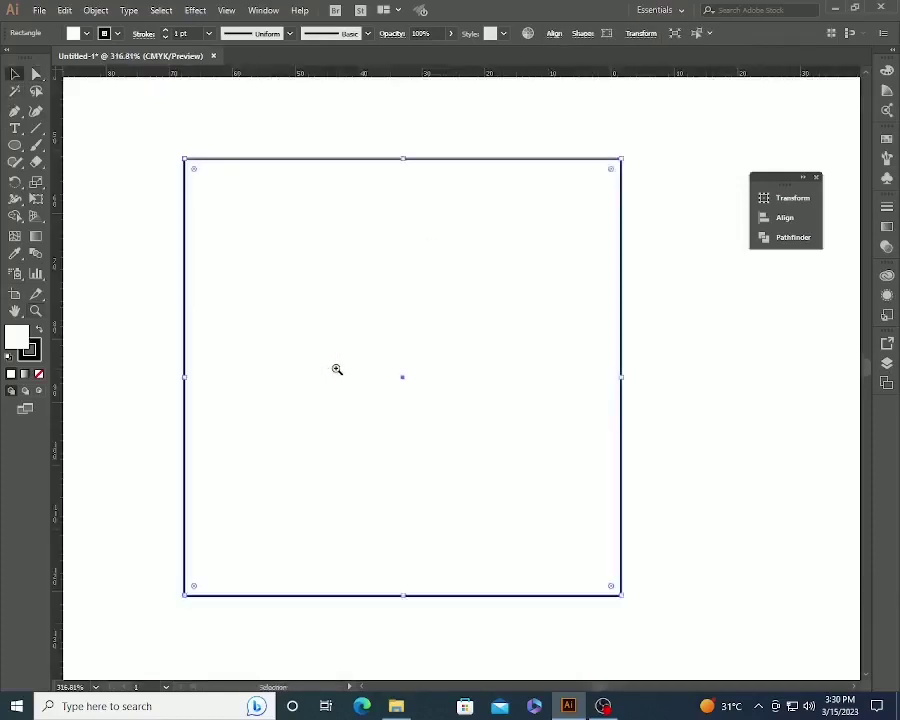
left_click_drag(184, 379, 154, 376)
key("ctrl+z")
left_click_drag(620, 597, 663, 625)
key("ctrl+z")
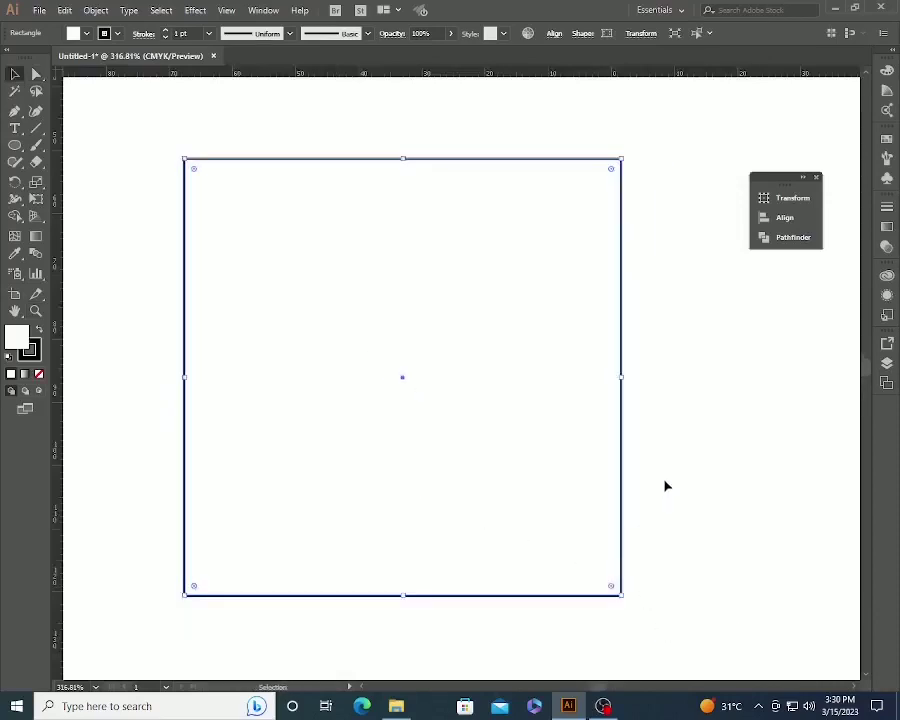
Pull the square's upper right anchor point inward to about X -55.3 mm, Y 109.2 mm with Direct Selection, and deselect.
key("a")
left_click(640, 448)
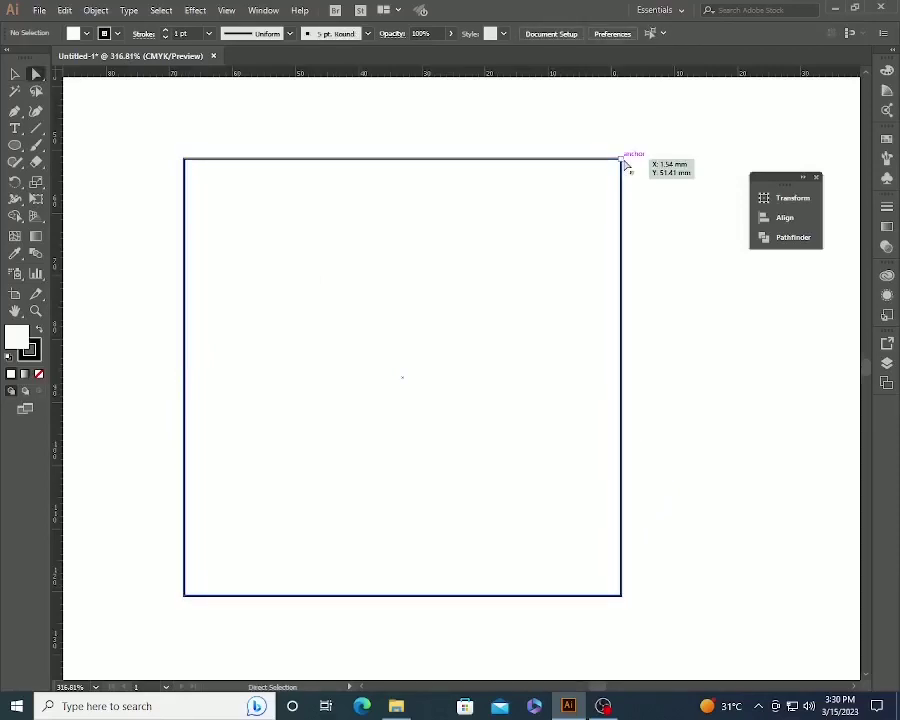
left_click(527, 275)
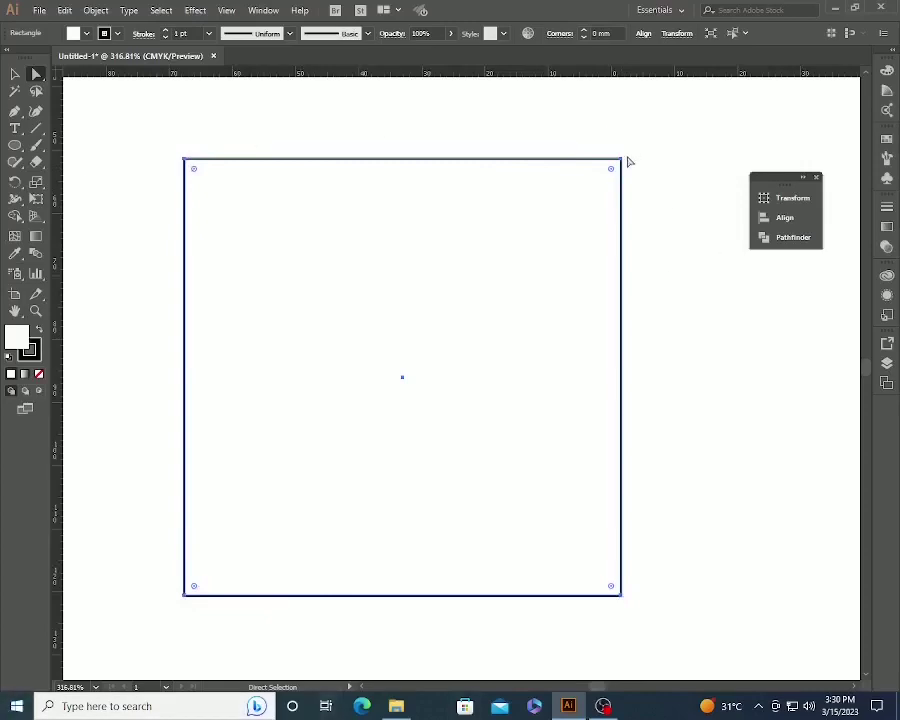
left_click_drag(621, 160, 262, 525)
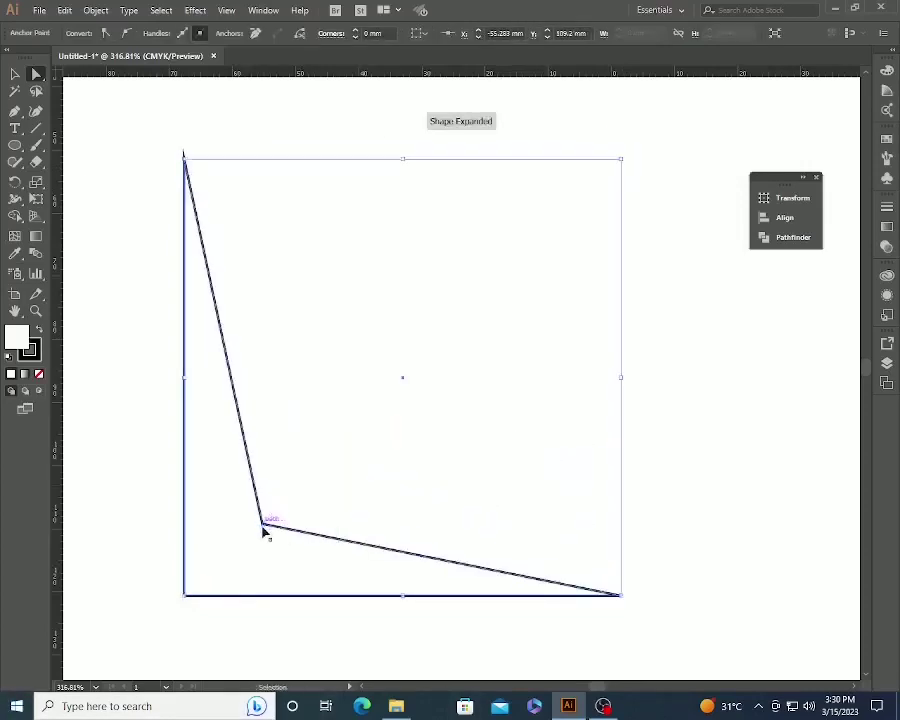
key("ctrl+0")
left_click(338, 400)
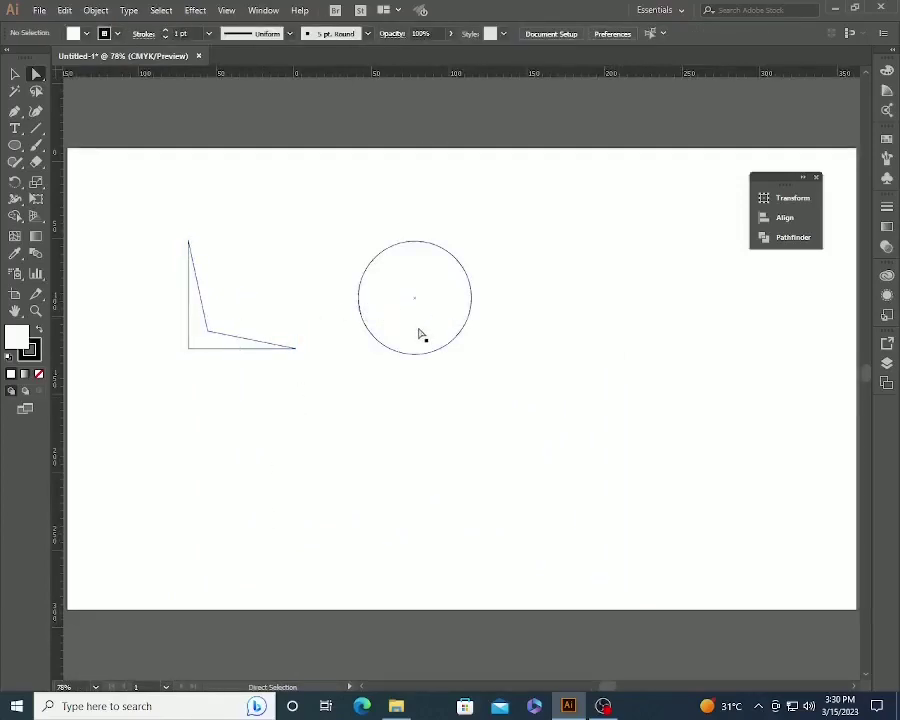
Stretch the circle downward into an egg shape by its bottom anchor point, to about Y 183.9 mm.
left_click(416, 354)
left_click_drag(416, 356, 480, 413)
key("ctrl+z")
Convert the lower left corner point of the L-shaped path to a smooth anchor point.
left_click(218, 335)
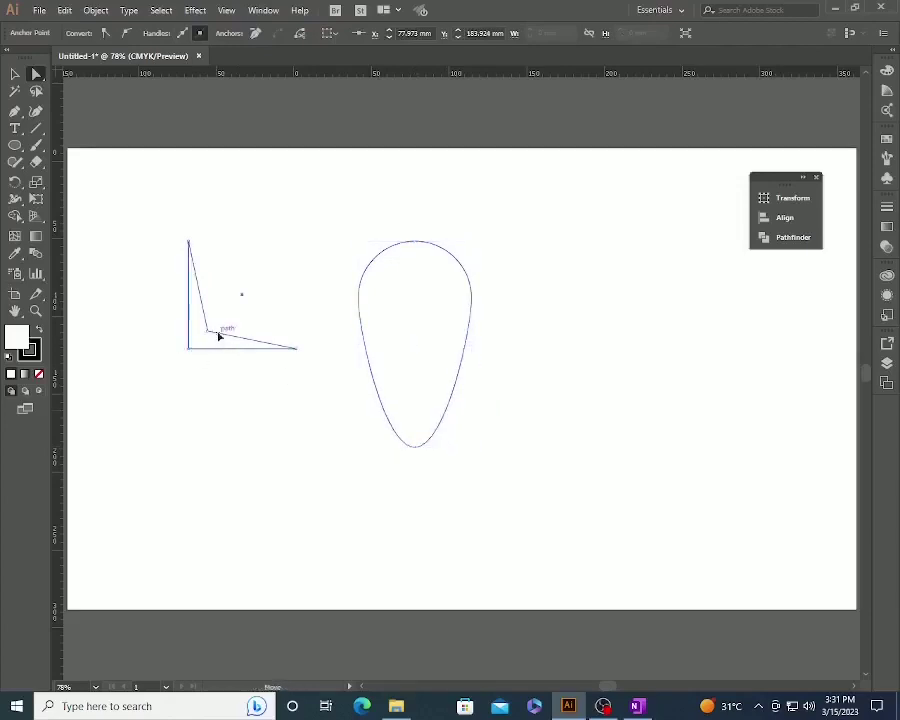
left_click_drag(218, 335, 207, 336)
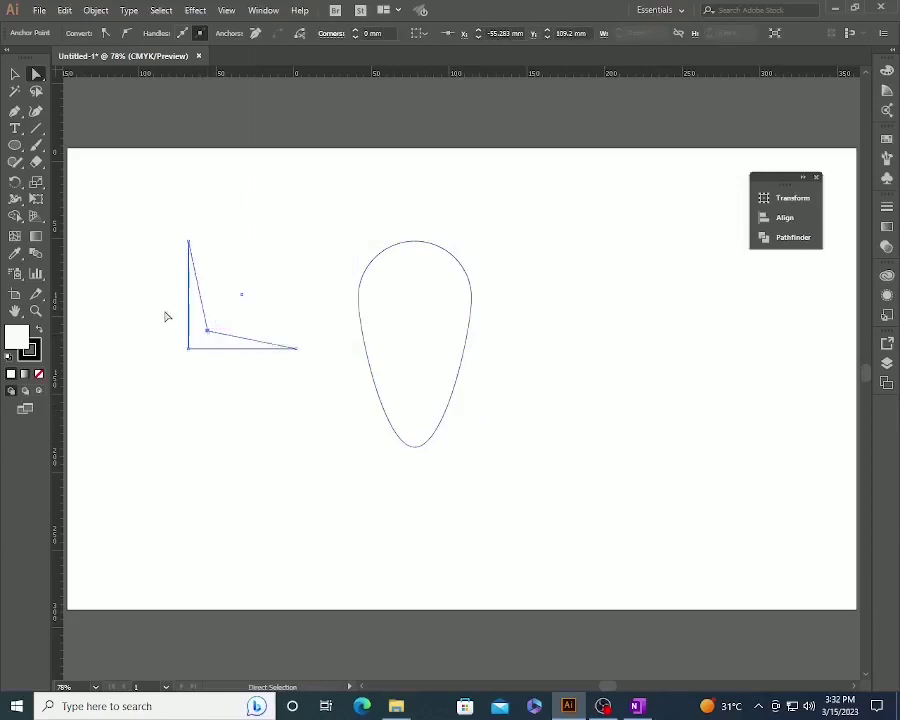
left_click(170, 320)
left_click(193, 354)
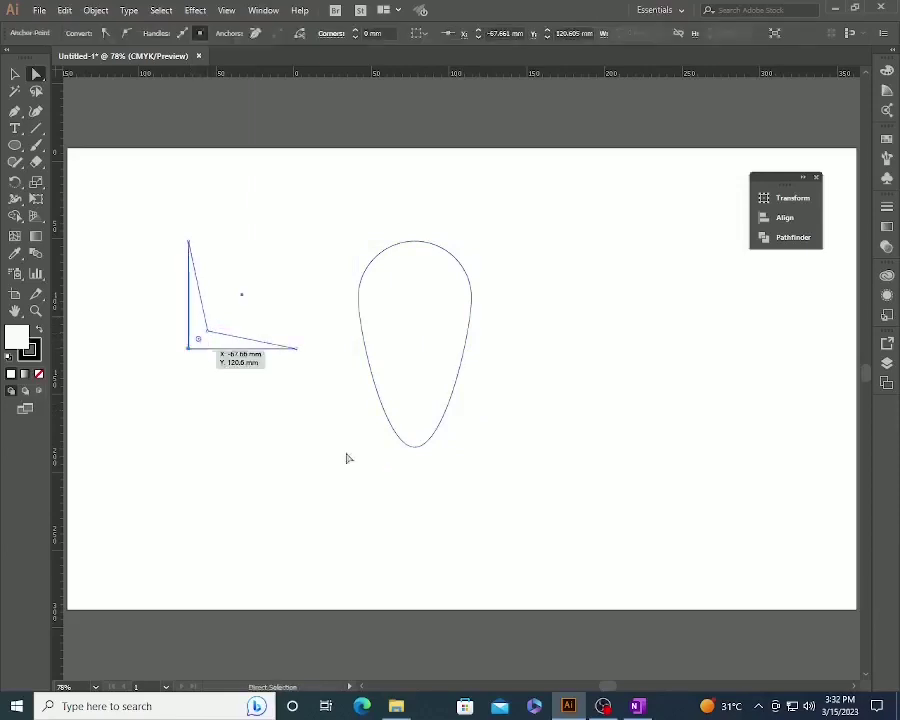
left_click(416, 447)
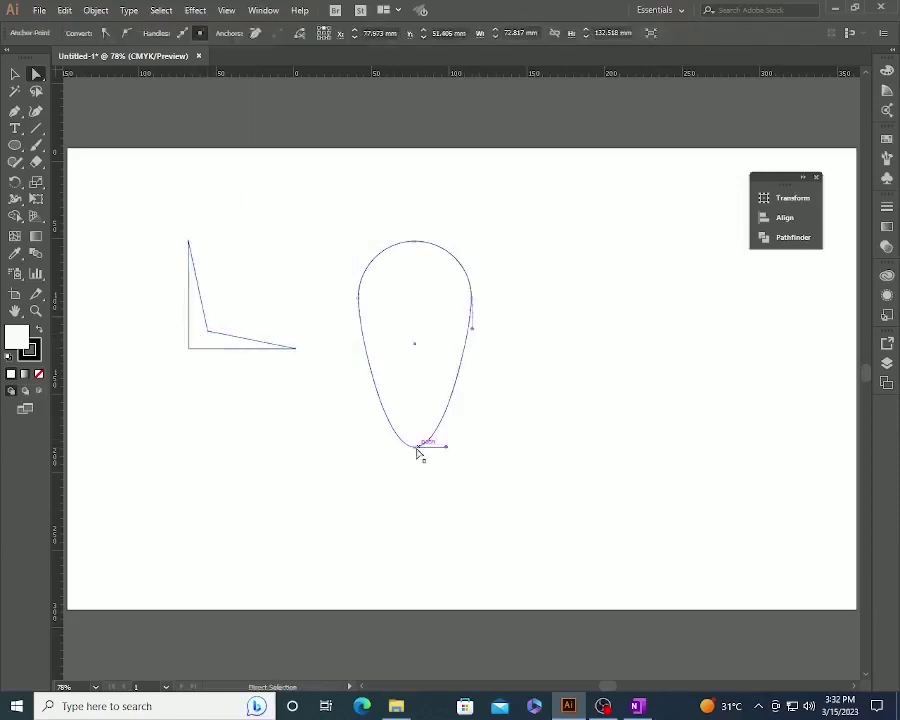
left_click(189, 349)
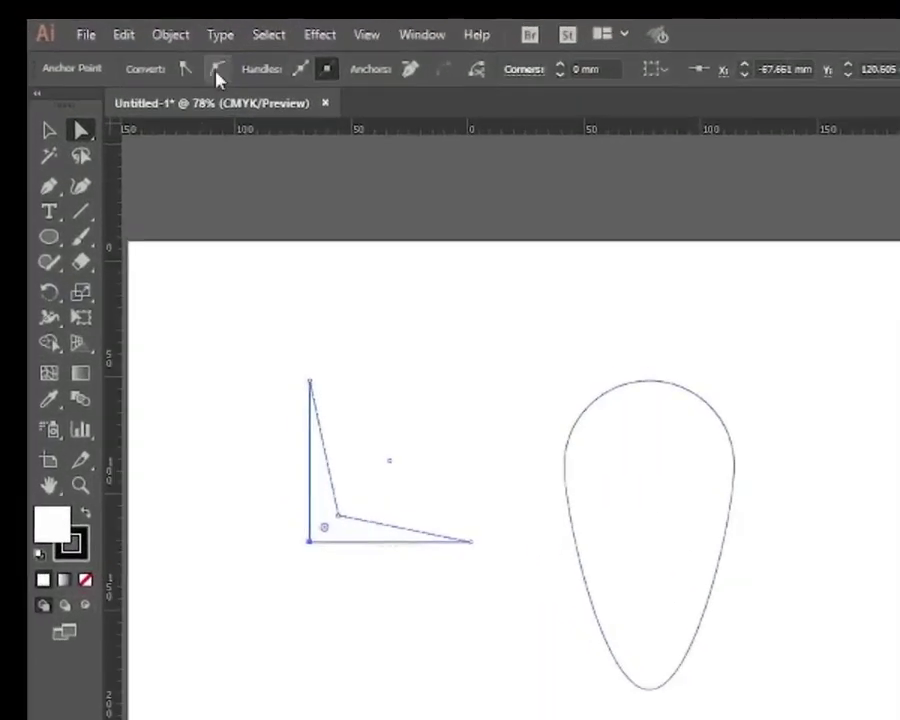
left_click(127, 35)
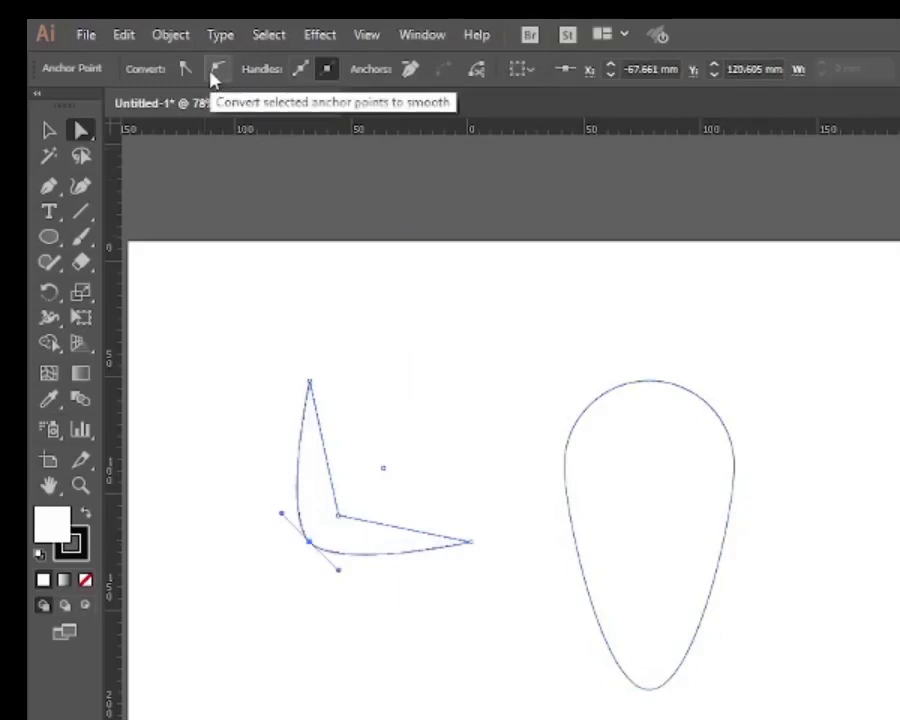
Convert the egg shape's bottom anchor point to a corner so it forms a map pin tip, and deselect it.
left_click(650, 689)
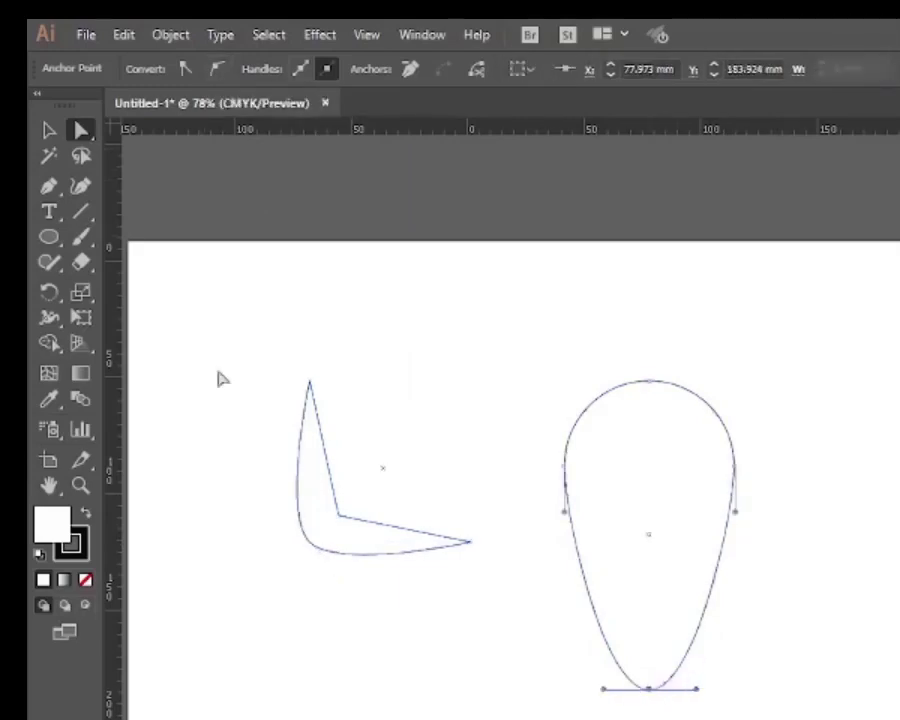
left_click(185, 68)
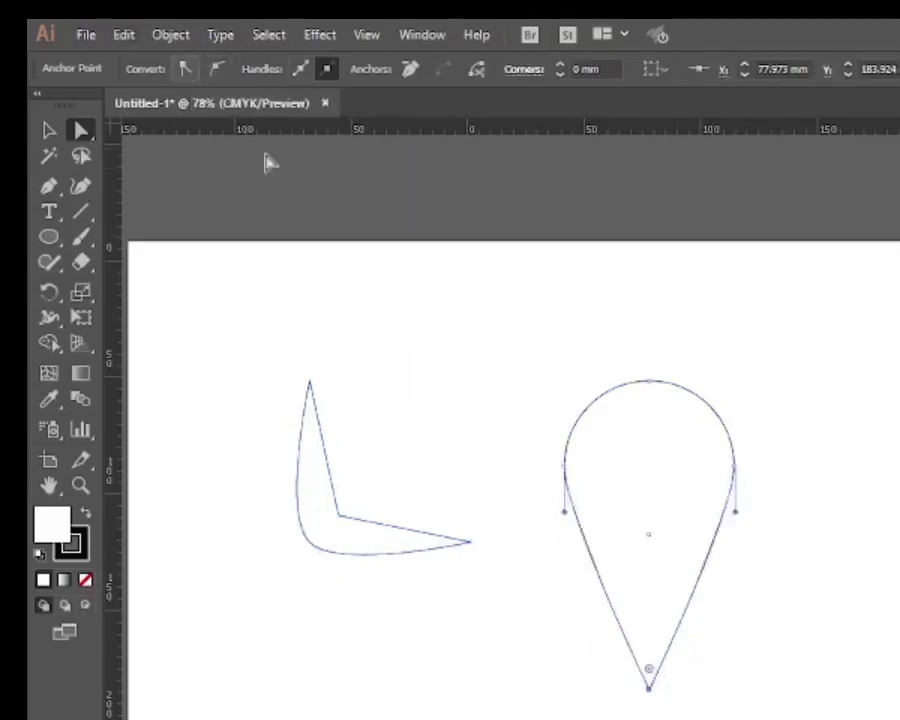
left_click(880, 573)
Draw a circle about 42 mm across with the Ellipse tool, centred in the head of the map pin, and deselect.
left_click(48, 236)
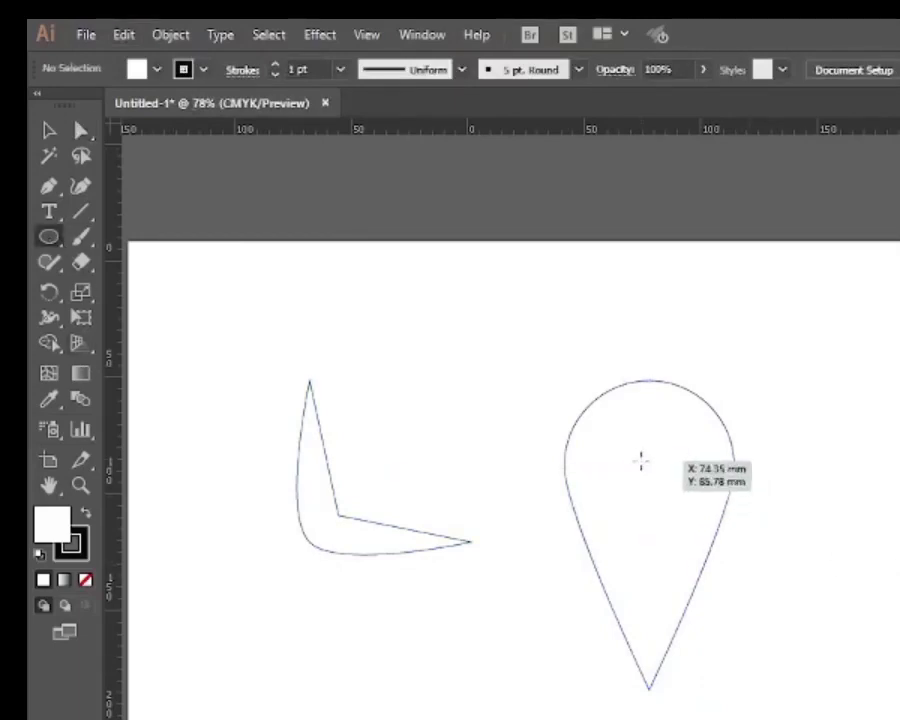
left_click_drag(650, 460, 699, 510)
key("v")
left_click(799, 605)
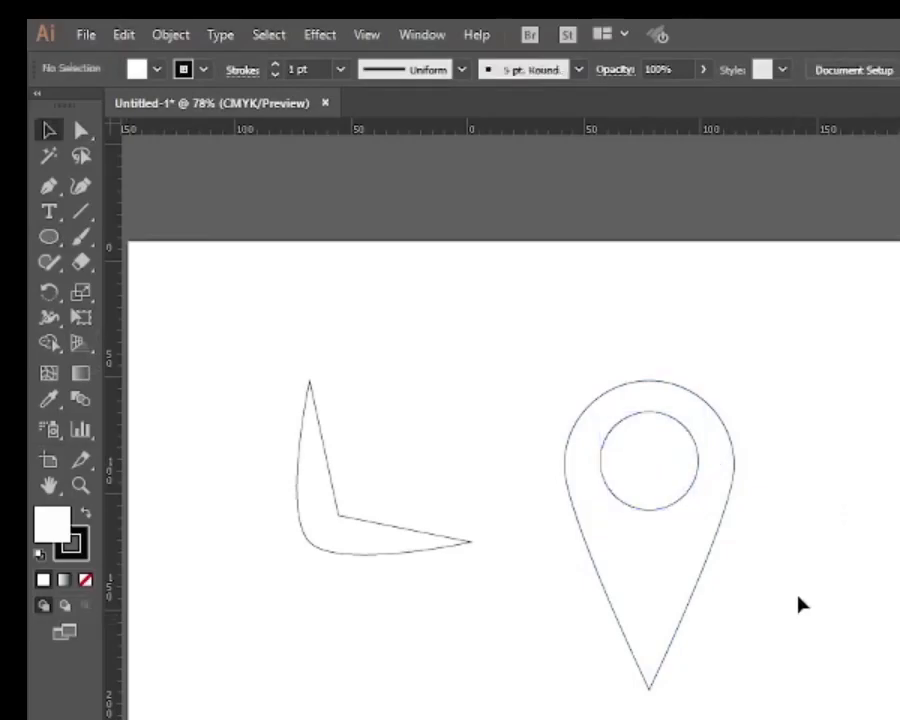
Fill the map pin shape with dark green, colour 0D703C.
left_click(663, 498)
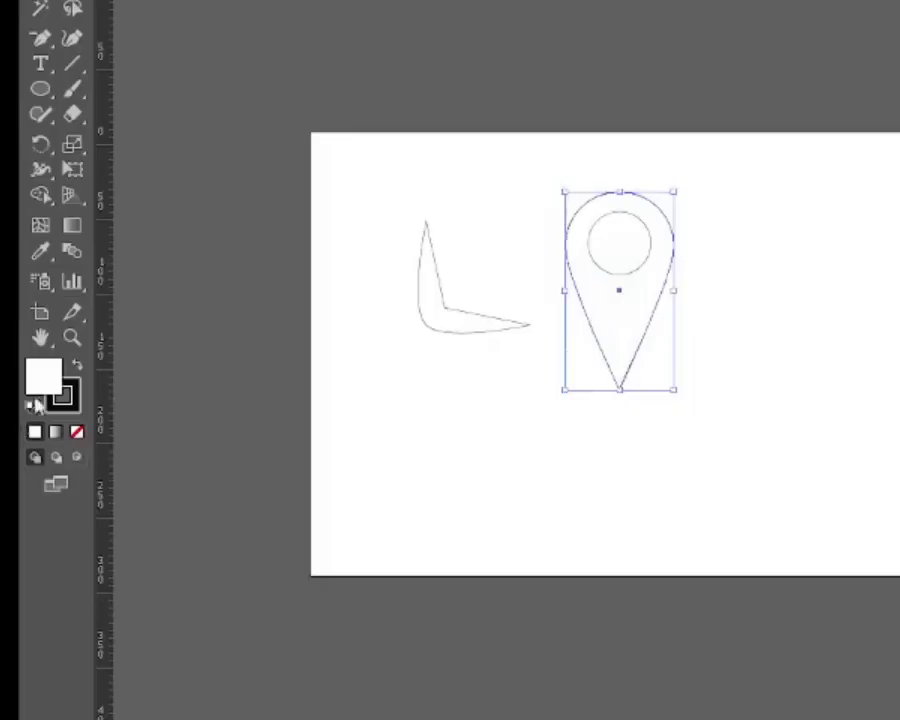
double_click(52, 379)
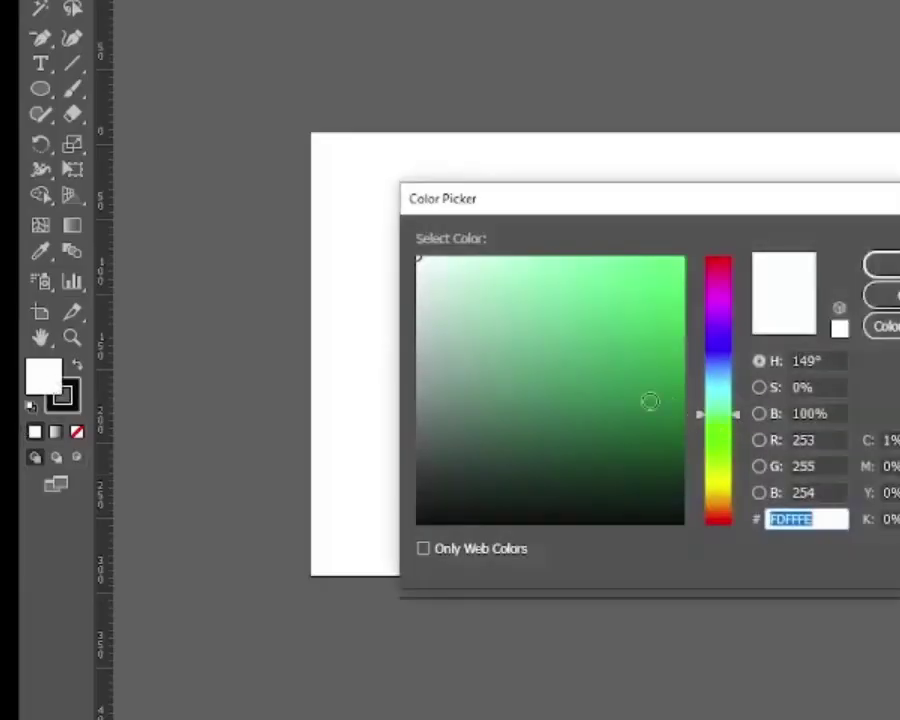
left_click(657, 404)
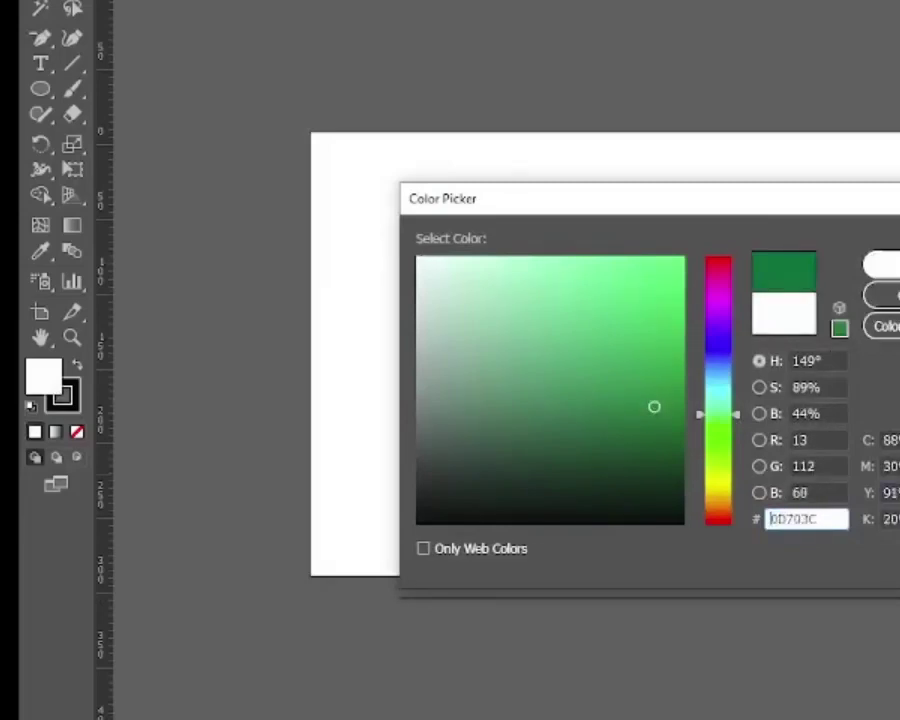
left_click(887, 265)
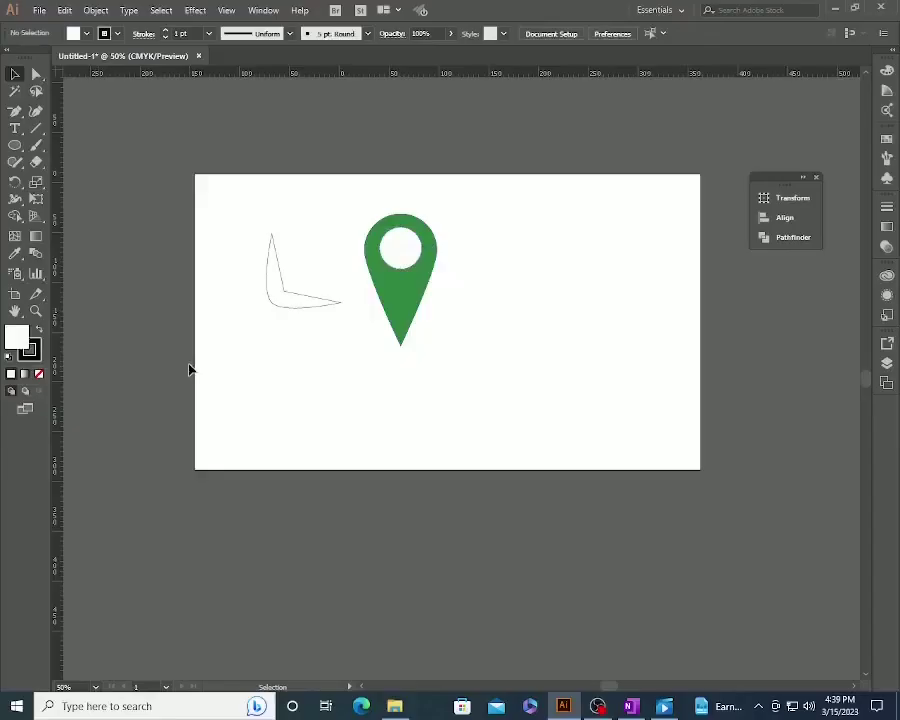
Give the map pin a yellow outline using stroke colour E2DC0E.
left_click(30, 350)
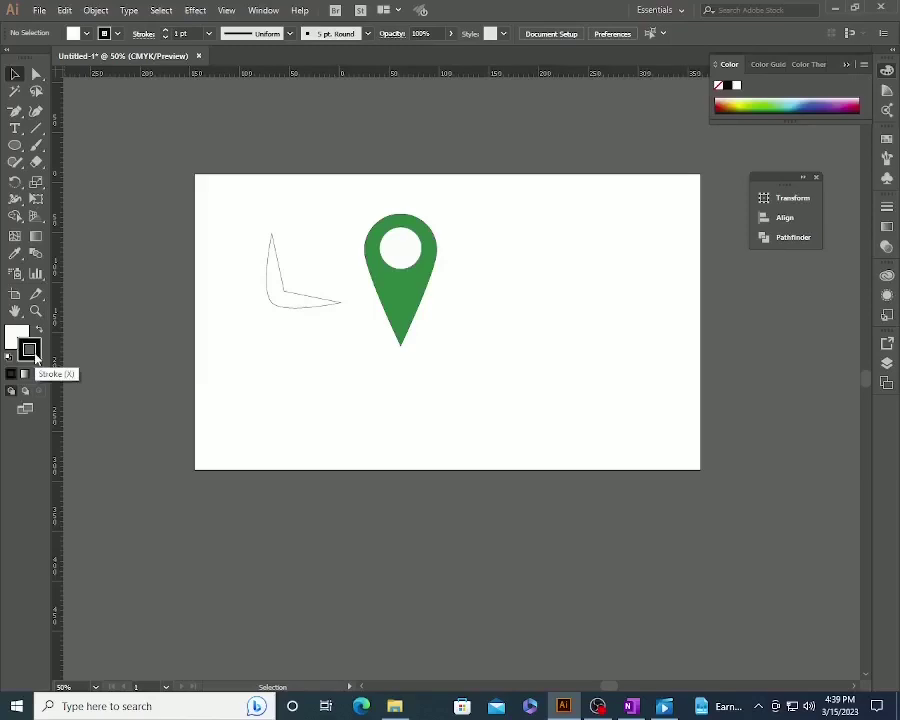
double_click(30, 350)
left_click(431, 270)
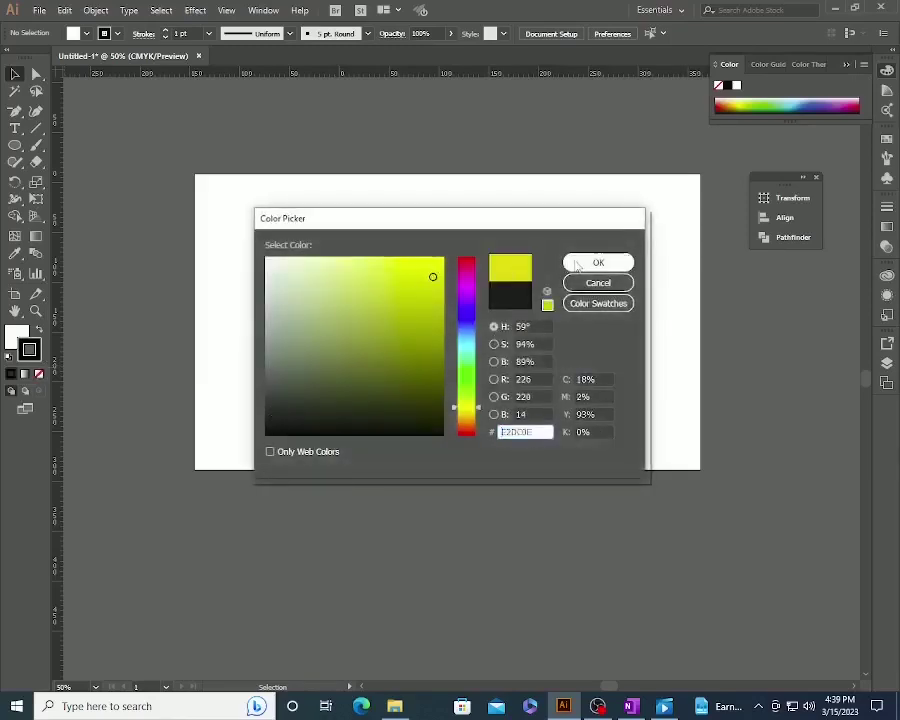
left_click(598, 262)
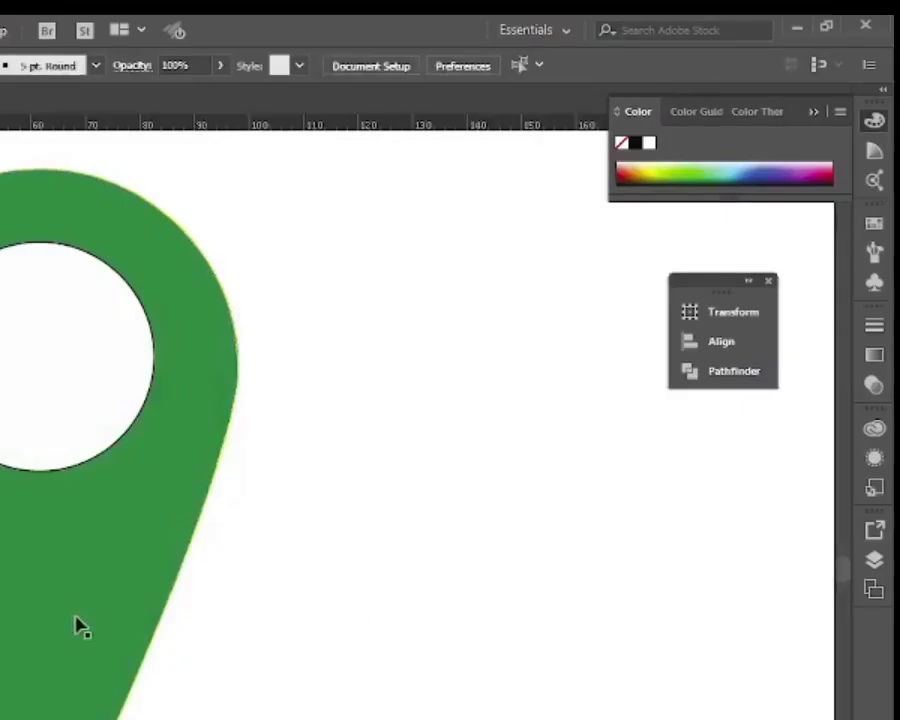
Change the map pin's fill to the cyan swatch.
left_click(76, 620)
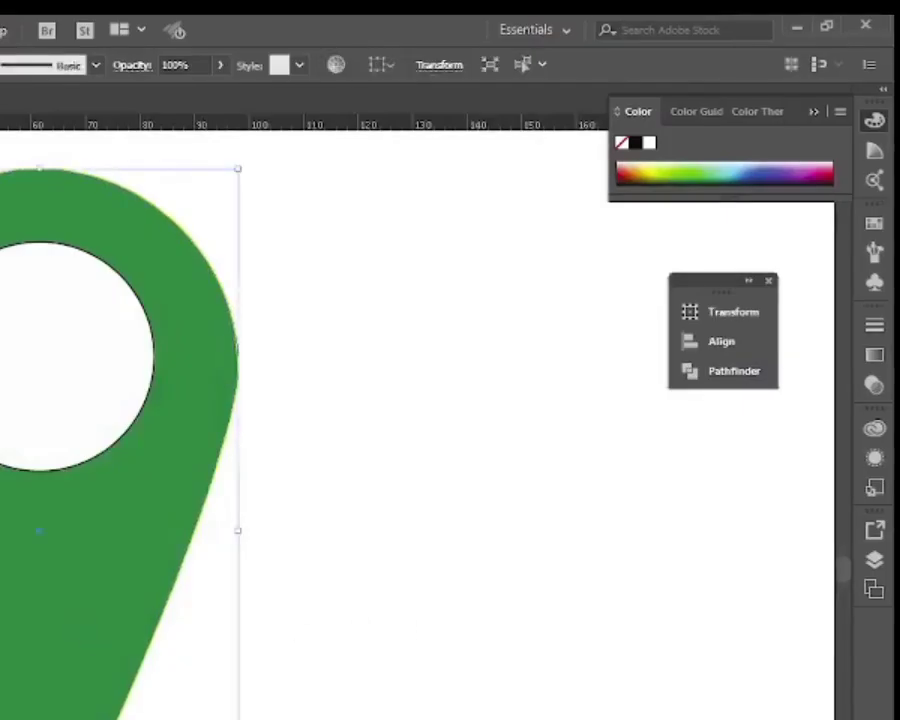
left_click(878, 226)
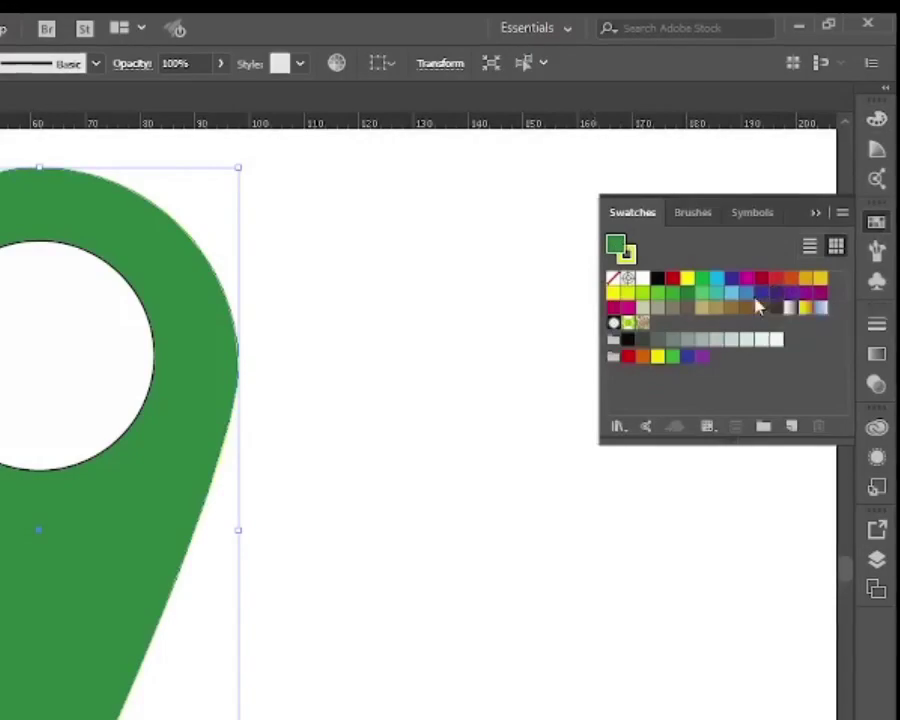
left_click(718, 284)
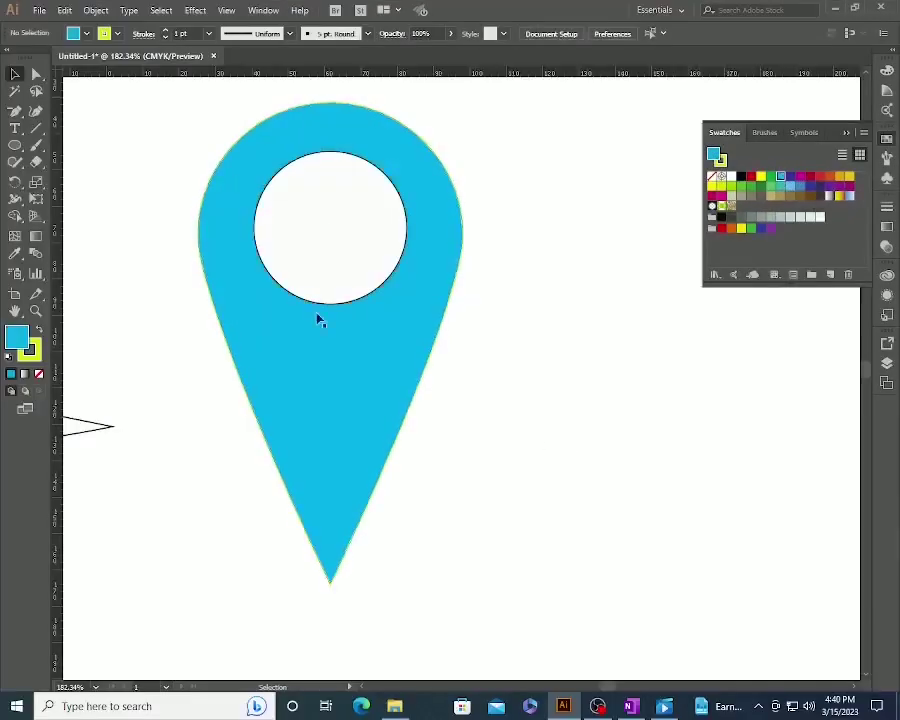
Group the map pin shape with its inner circle and deselect them.
left_click(321, 289)
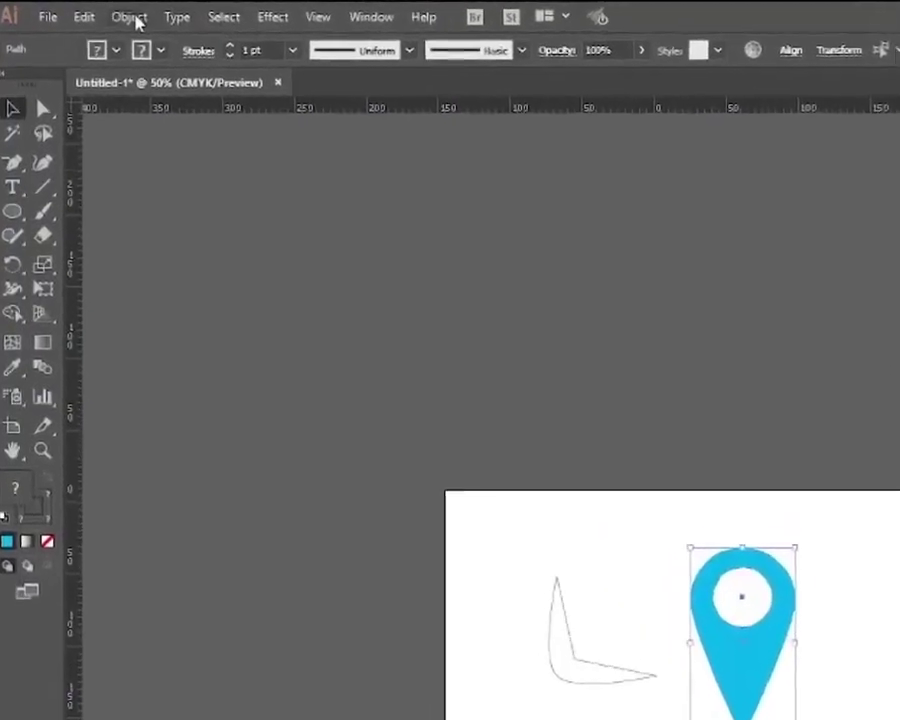
left_click(112, 14)
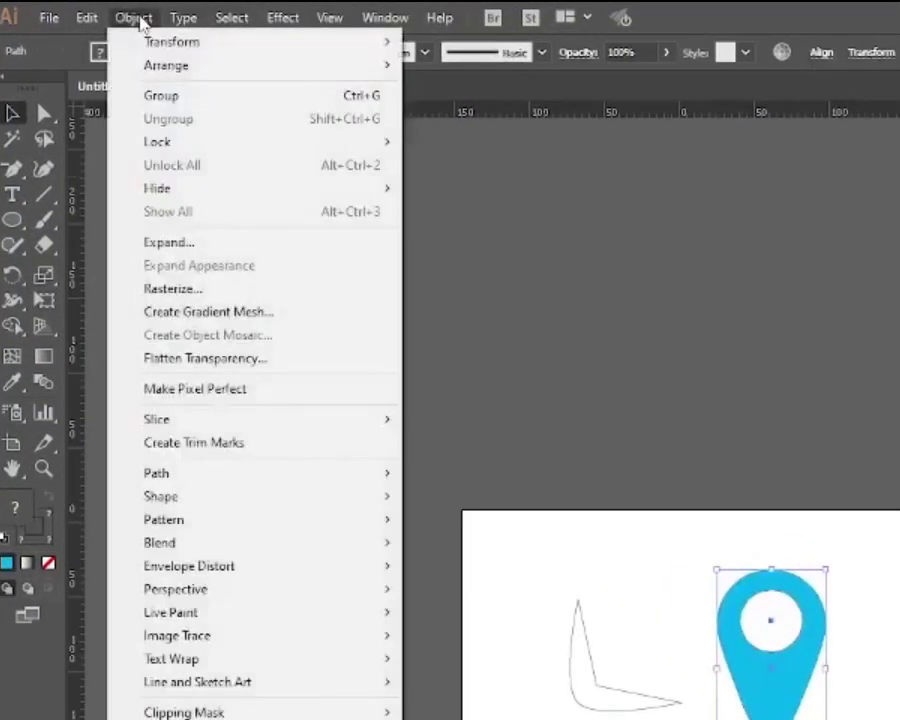
left_click(185, 92)
left_click(887, 716)
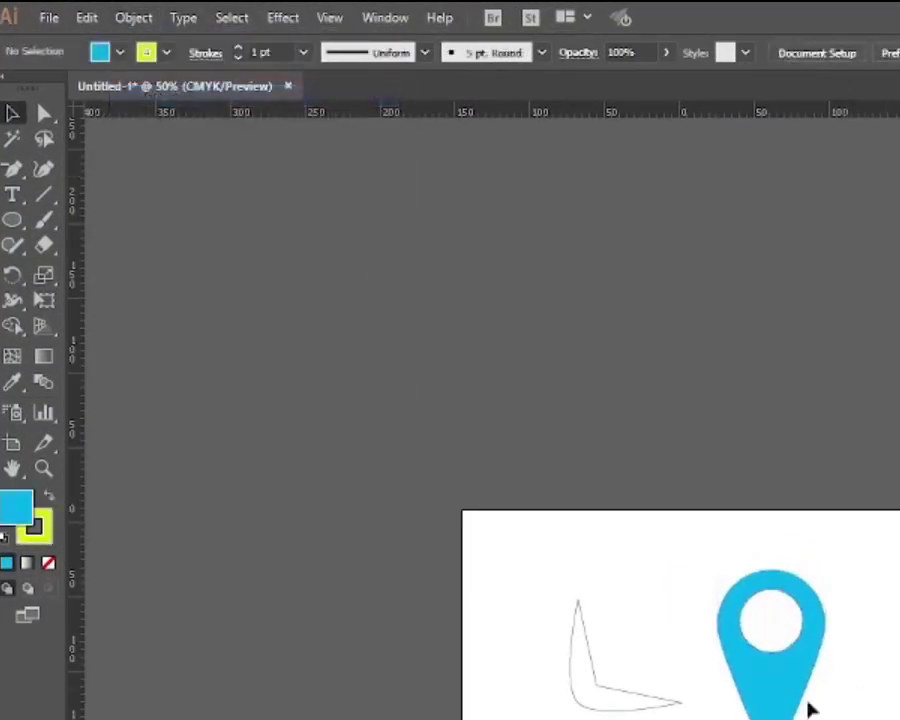
Move the grouped pin around the artboard, placing it just beside the L-shaped path and slightly lower than before.
left_click_drag(778, 695, 438, 548)
left_click_drag(440, 545, 500, 487)
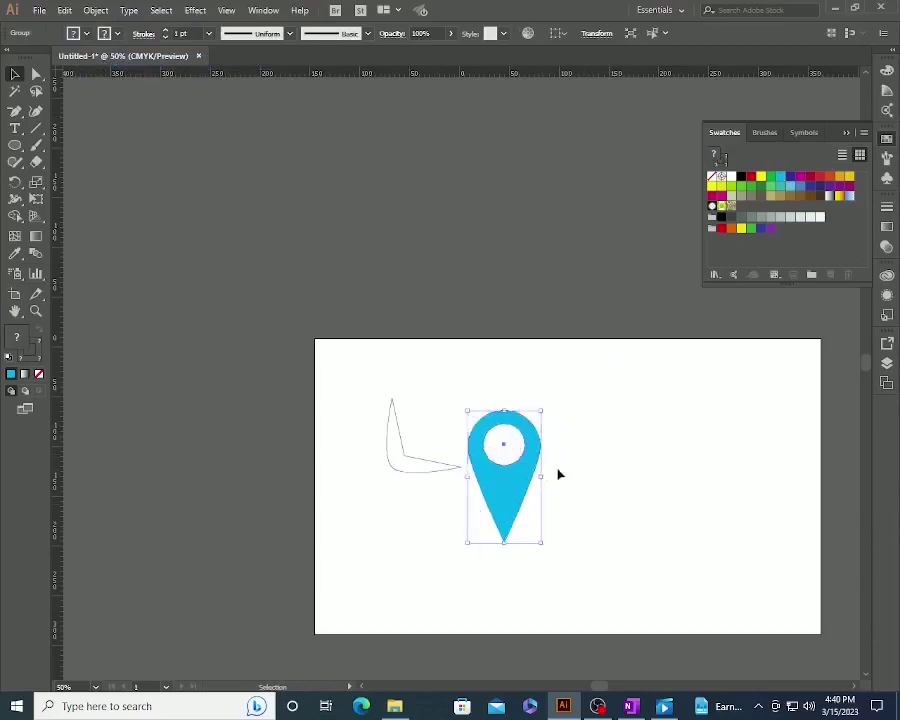
left_click(559, 474)
left_click(497, 472)
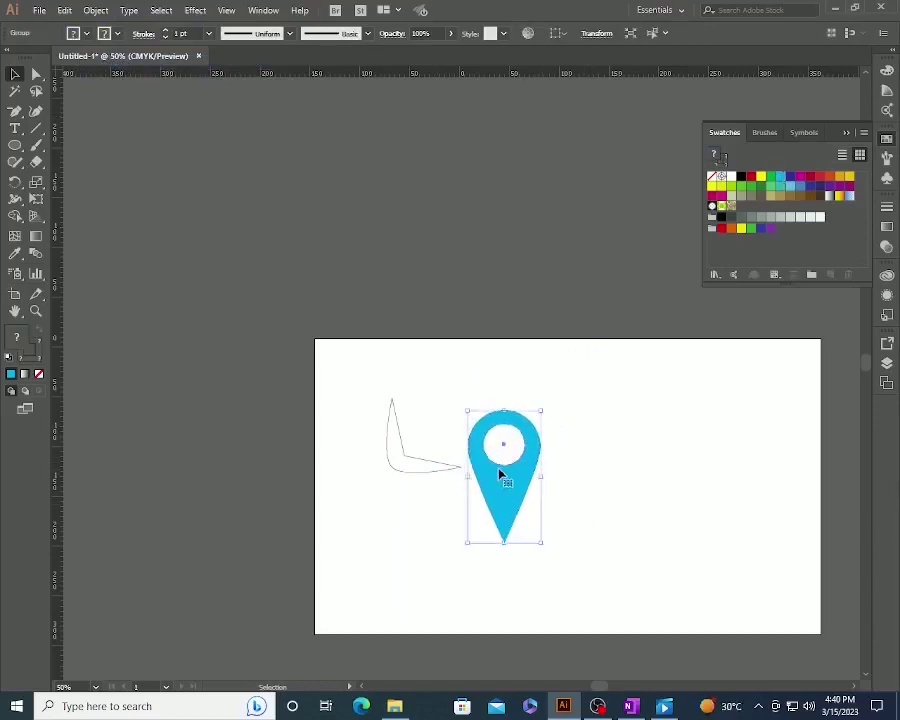
Recolour the parts inside the group with Direct Selection, making the pin body yellow and the inner circle red.
left_click(527, 386)
left_click(519, 496)
left_click(751, 176)
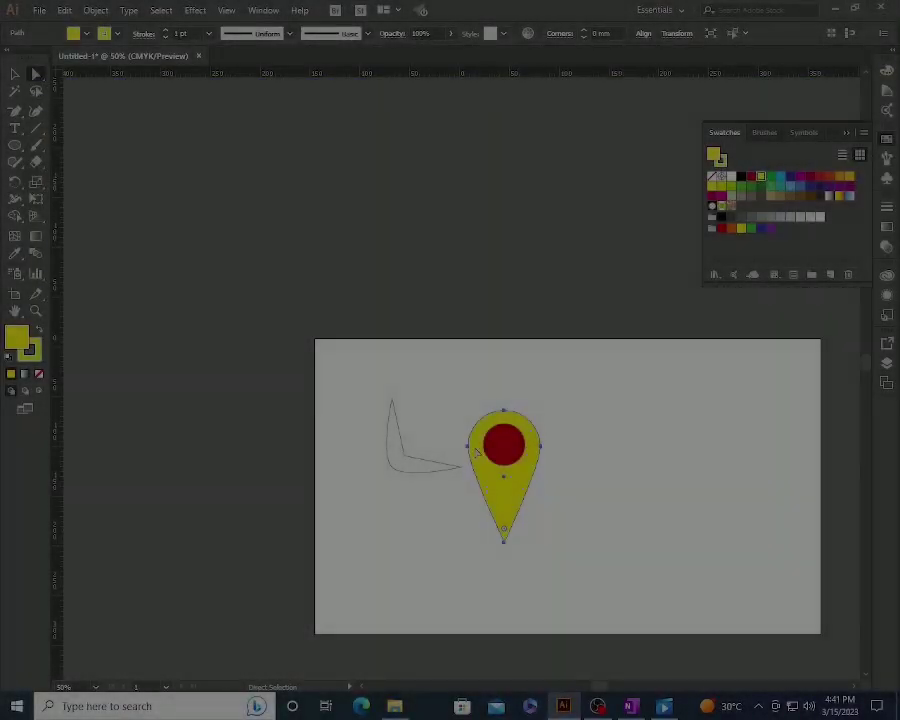
Reset the pin's inner circle to the default white fill and black stroke, and deselect it.
left_click(502, 444)
key("d")
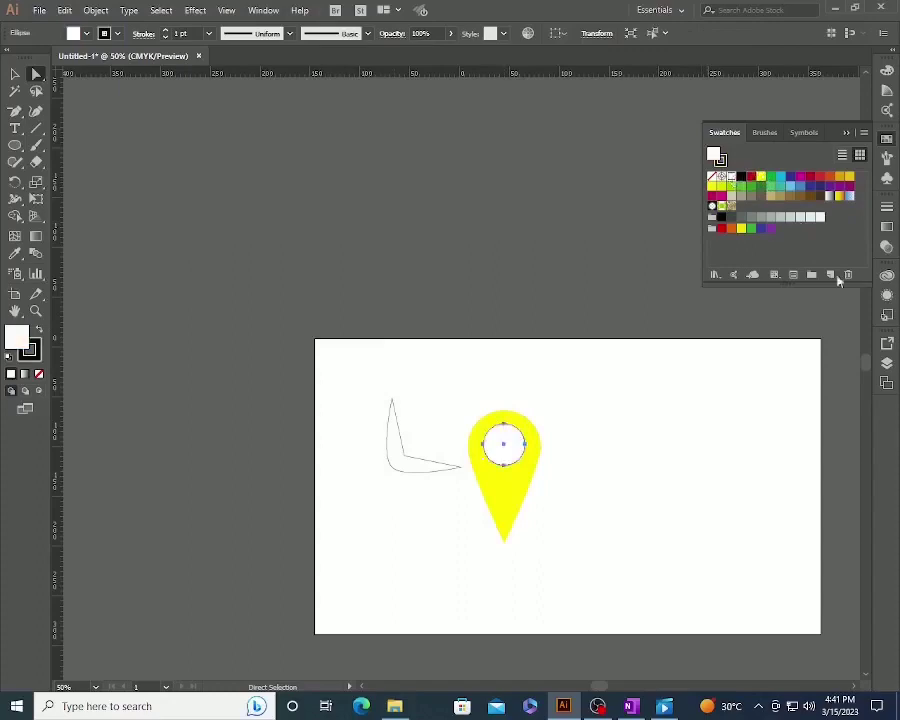
left_click(687, 388)
Isolate the pin group with the Selection tool and fill the pin body with dark red after trying cyan, leaving nothing selected.
left_click(14, 76)
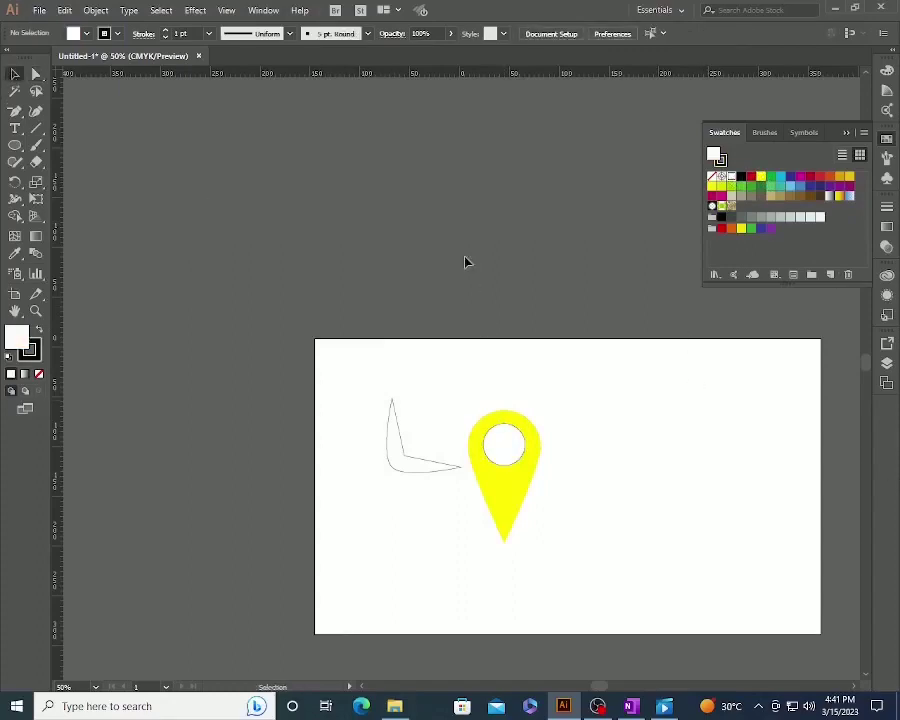
left_click(497, 507)
double_click(500, 497)
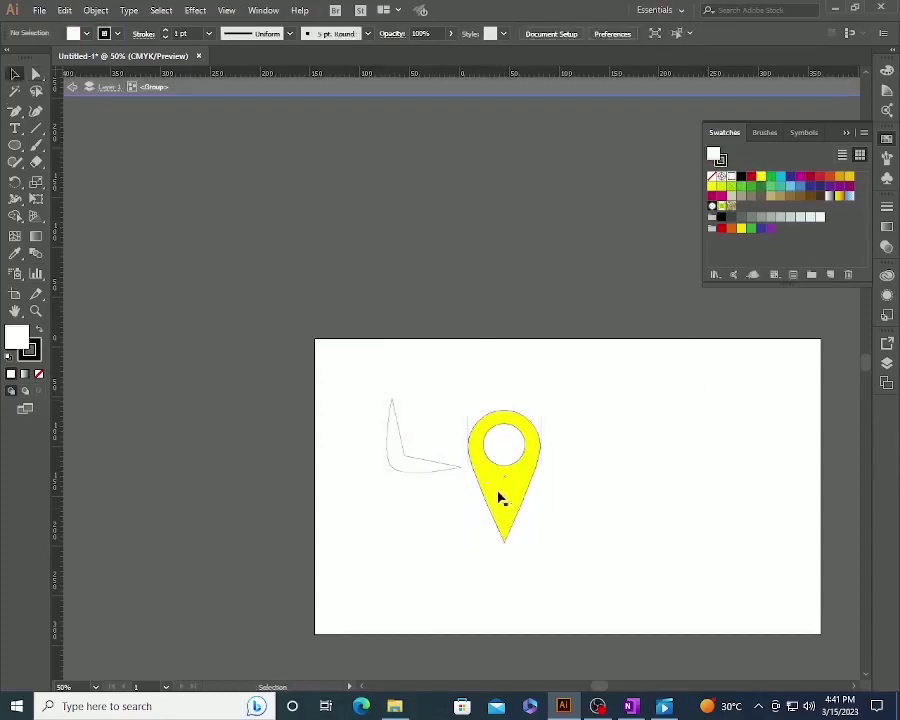
left_click(497, 497)
left_click(778, 177)
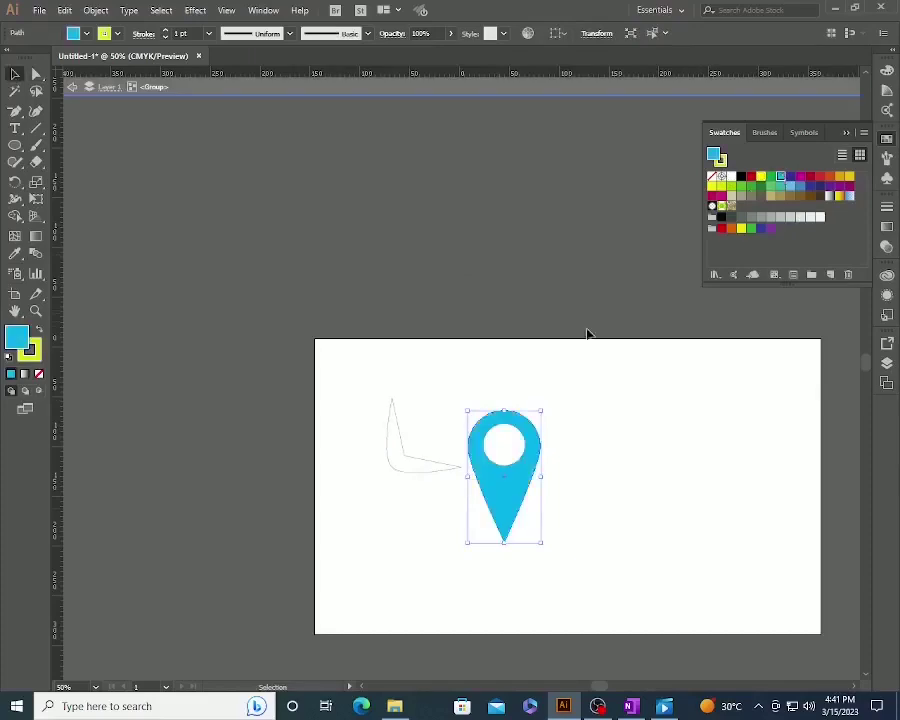
left_click(671, 426)
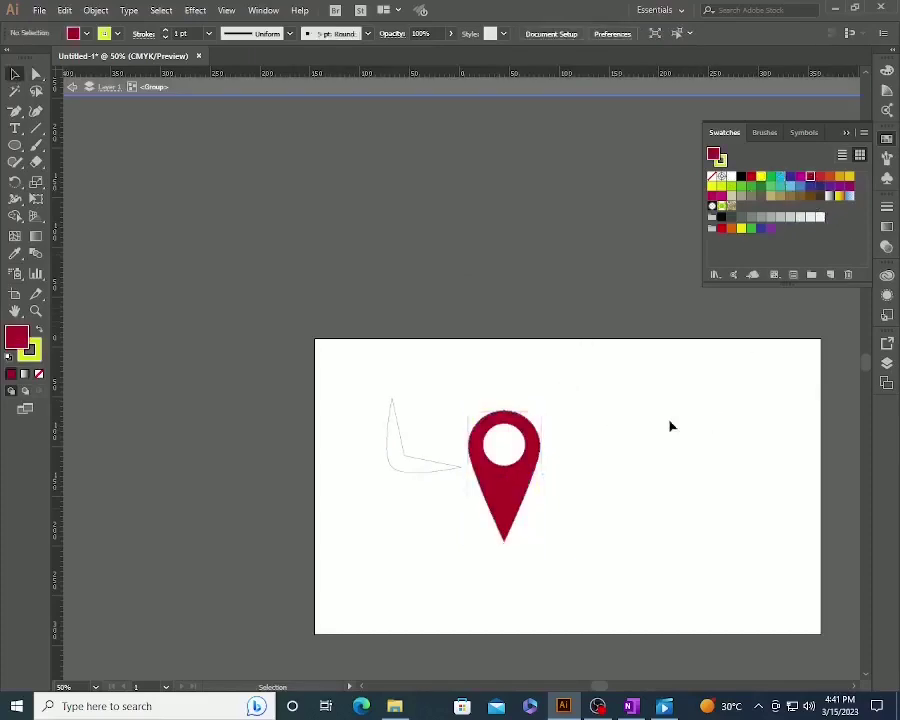
Move the pin's body and inner circle separately inside the isolated group, and after exiting isolation bring the group back beside the L-shaped path.
left_click_drag(505, 500, 628, 412)
left_click_drag(490, 448, 626, 392)
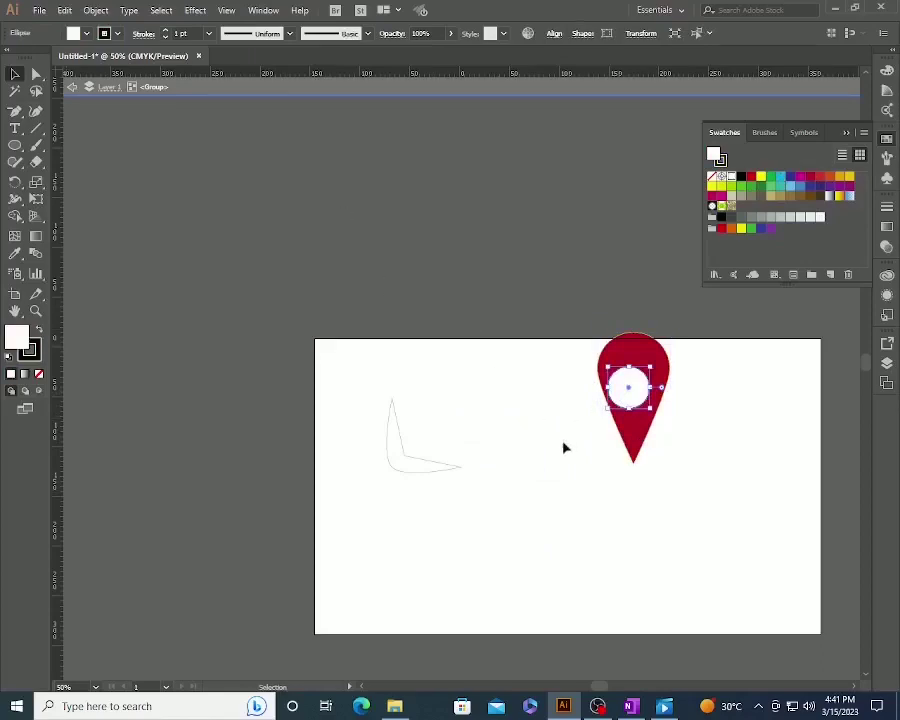
double_click(571, 552)
left_click(628, 424)
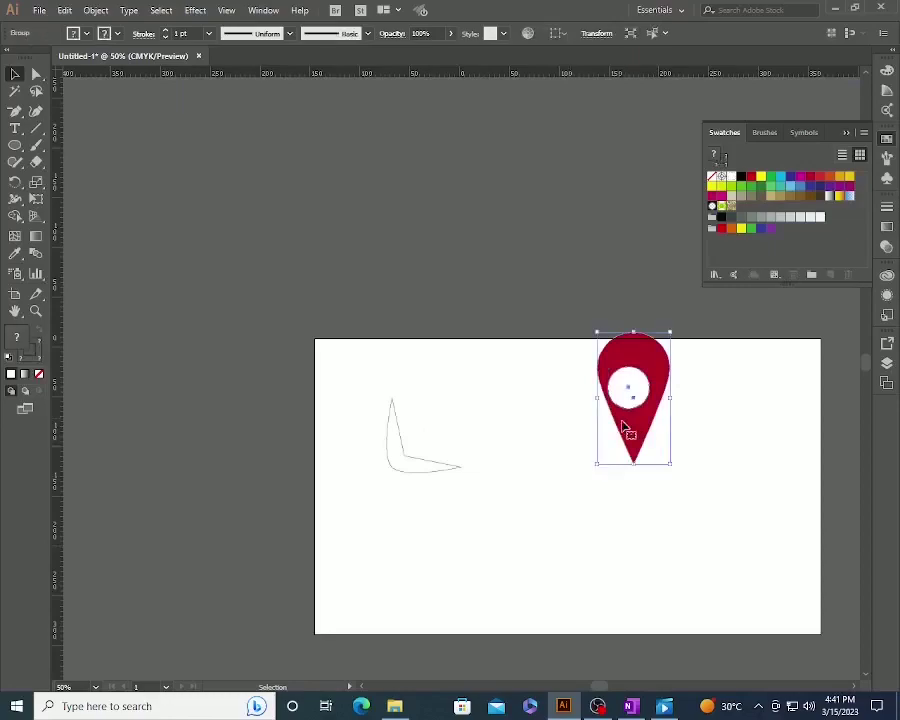
mouse_move(636, 418)
left_mouse_down()
mouse_move(447, 511)
mouse_move(510, 486)
left_mouse_up()
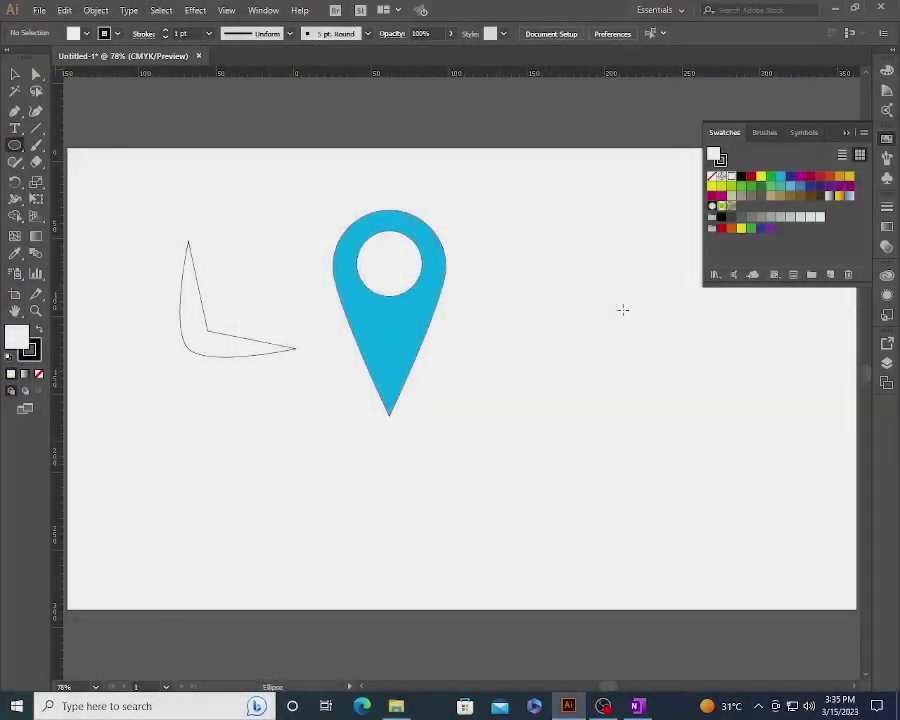
Draw a narrow upright ellipse about 110 mm tall beside the pin and convert its top and bottom anchor points to corners.
left_click_drag(573, 274, 628, 448)
key("a")
left_click(602, 279)
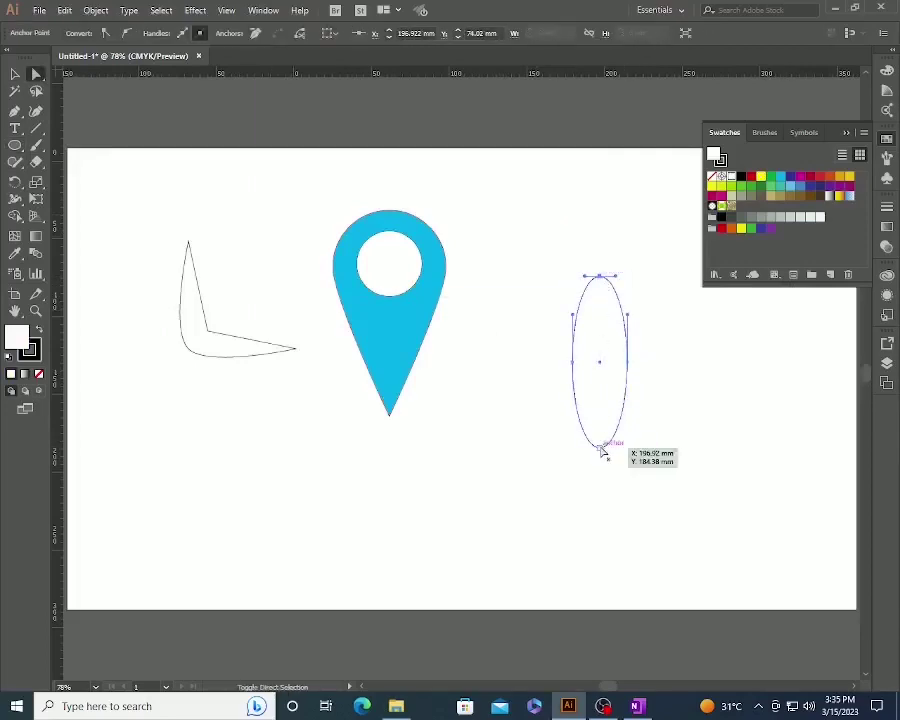
left_click(106, 33)
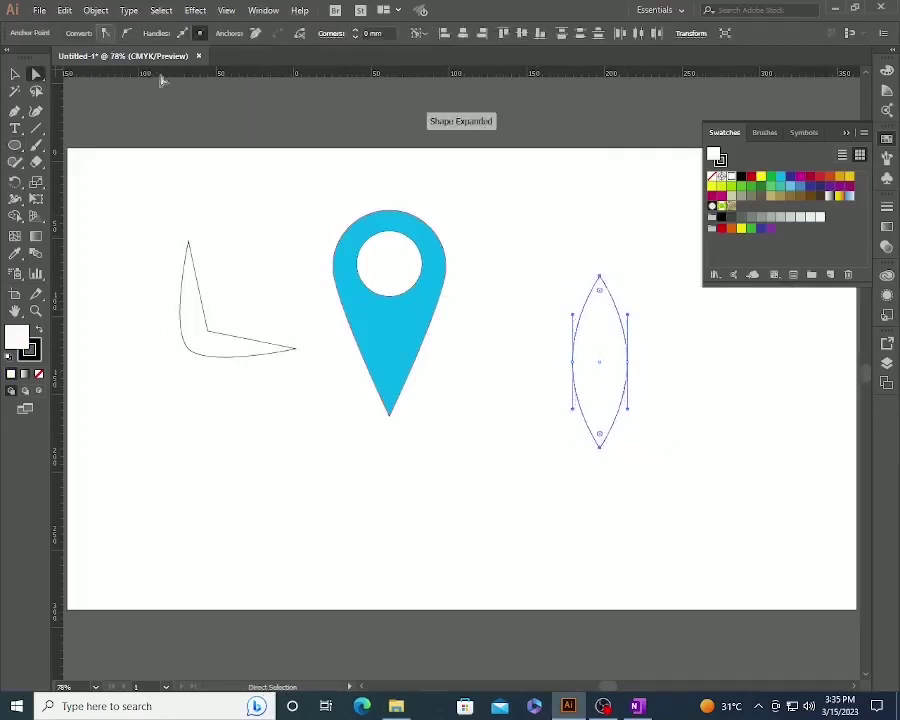
Rotate the pointed ellipse 90° so it lies horizontally as an eye outline, and deselect it.
left_click(522, 232)
key("v")
left_click(609, 334)
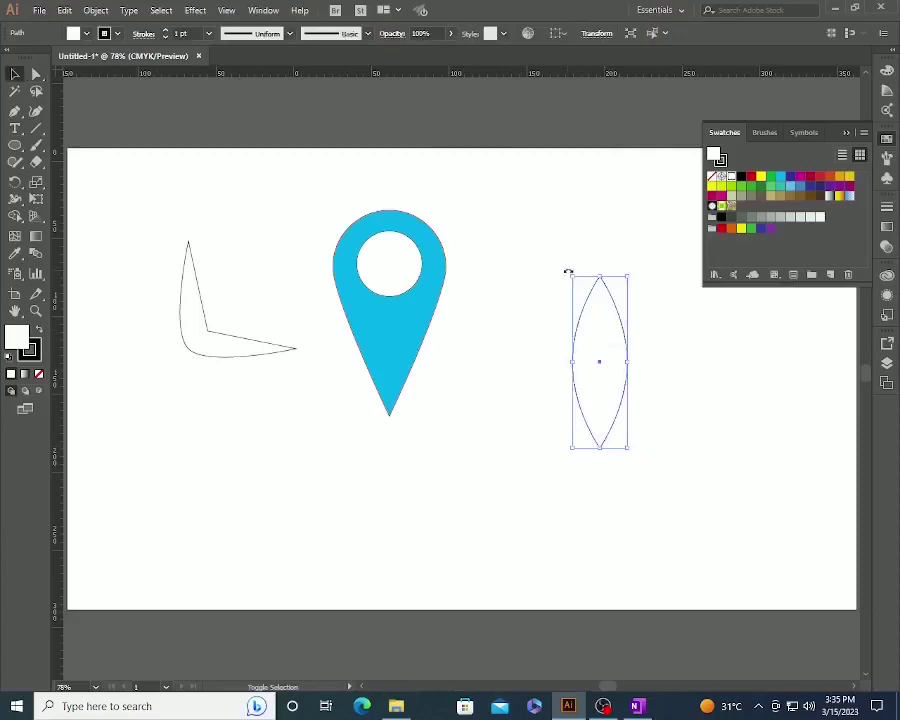
left_click_drag(568, 271, 536, 393)
left_click(629, 434)
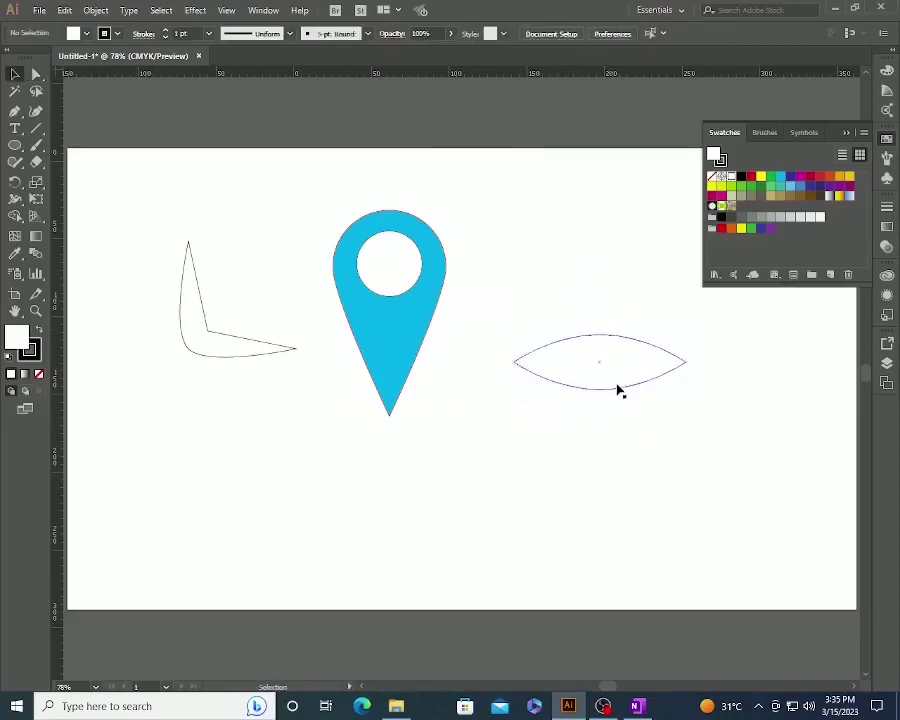
Duplicate the eye outline in place and raise the copy's lower anchor point to form a thin upper eyelid.
left_click(619, 389)
key("a")
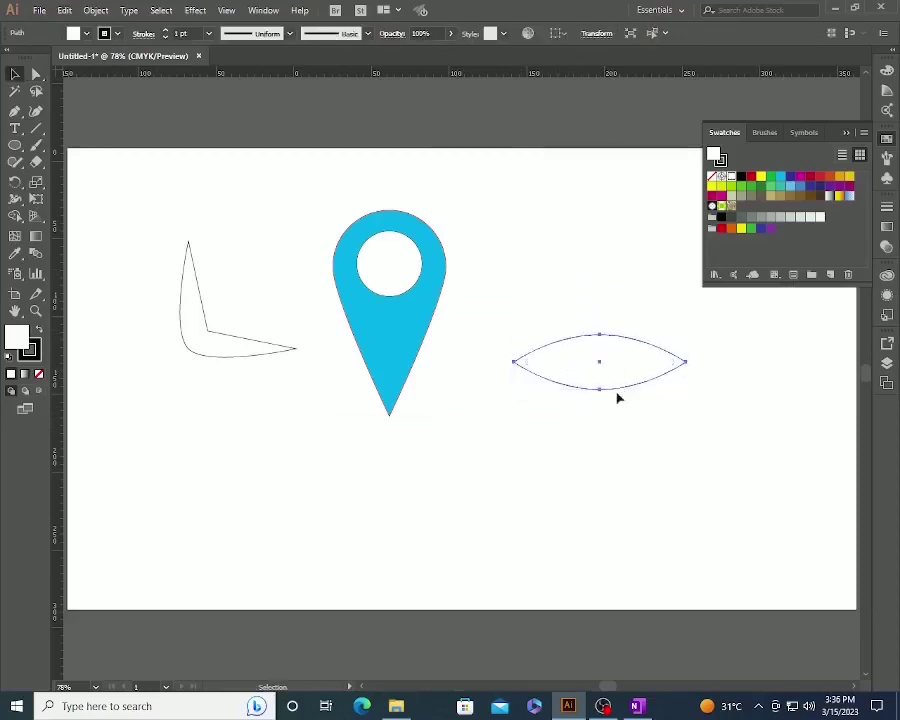
left_click(604, 431)
key("a")
left_click_drag(600, 390, 601, 346)
left_click(526, 412)
Draw a circle for the iris at the eye's centre and a smaller highlight circle on its upper-left part.
key("z")
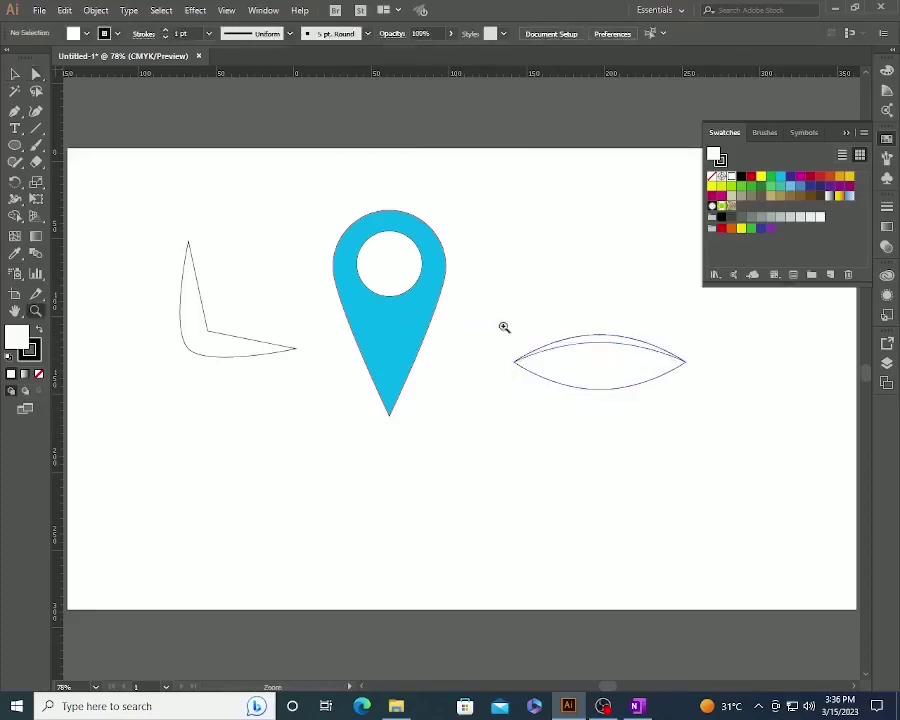
left_click_drag(488, 311, 770, 479)
key("space")
left_click_drag(300, 309, 385, 409)
key("l")
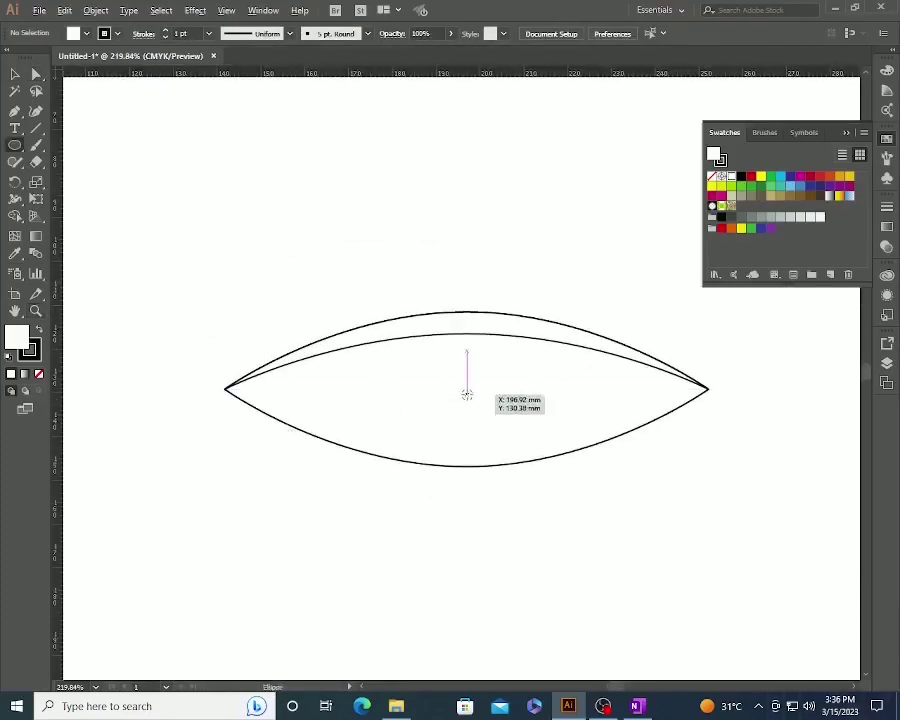
left_click_drag(466, 393, 526, 446)
key("v")
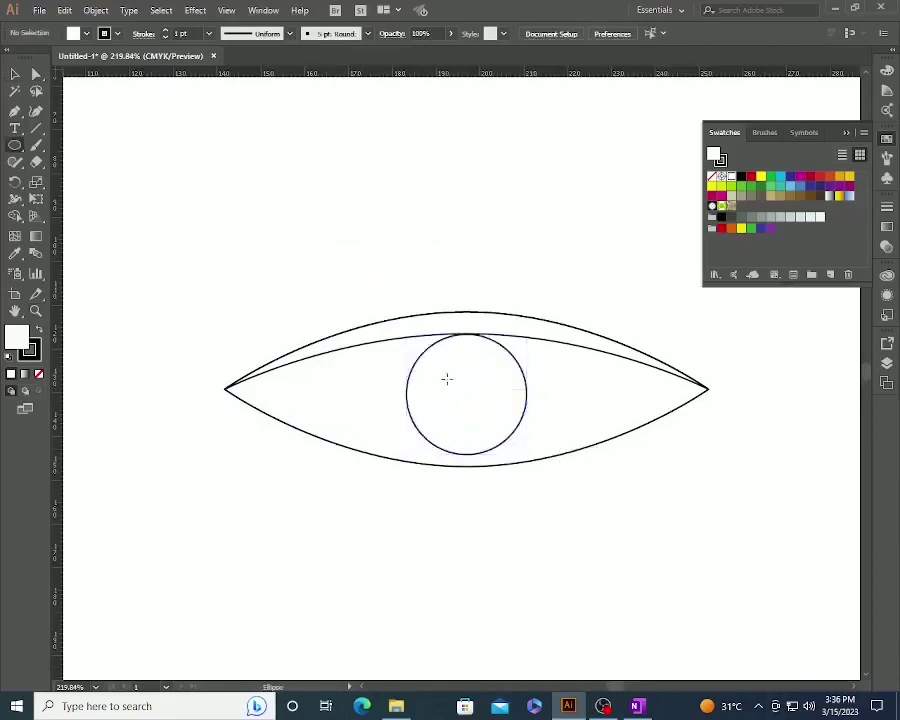
mouse_move(437, 369)
left_mouse_down()
mouse_move(463, 395)
mouse_move(469, 369)
left_mouse_up()
key("v")
Fill the iris circle and the upper eyelid shape with black.
left_click(496, 407)
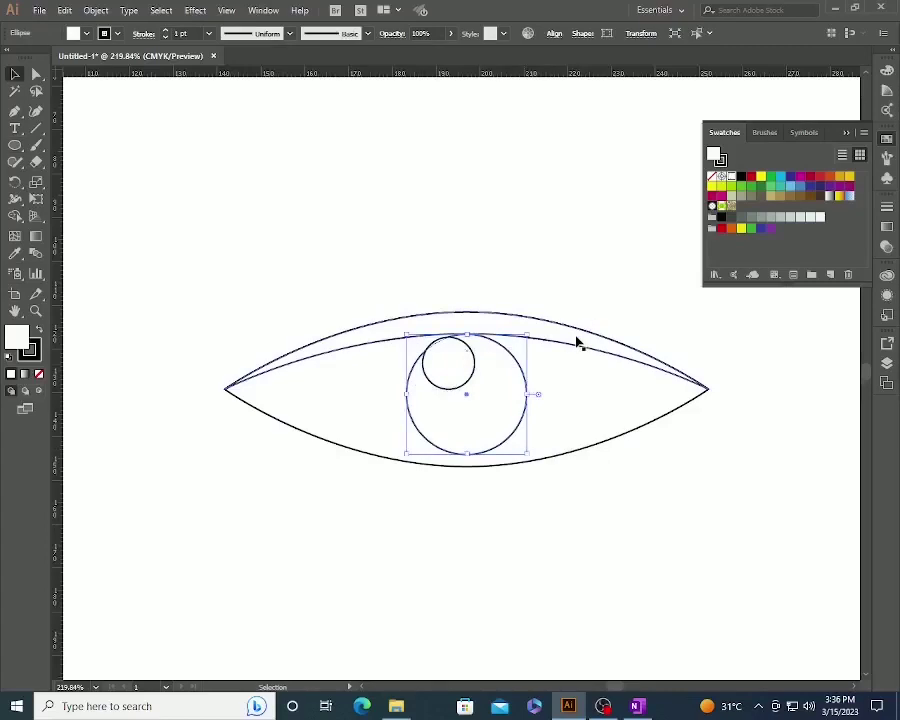
left_click(742, 177)
left_click(612, 280)
left_click(565, 336)
left_click(742, 177)
left_click(606, 280)
Select all parts of the eye and move them to just below the map pin.
key("z")
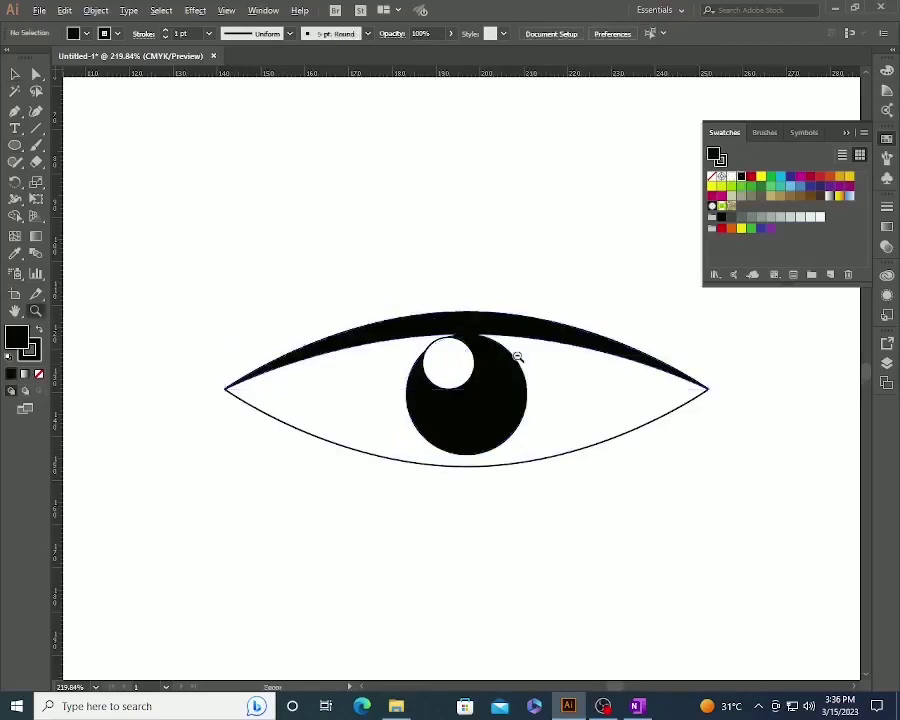
left_click(516, 354, "alt")
left_click(512, 356, "alt")
left_click(464, 364, "alt")
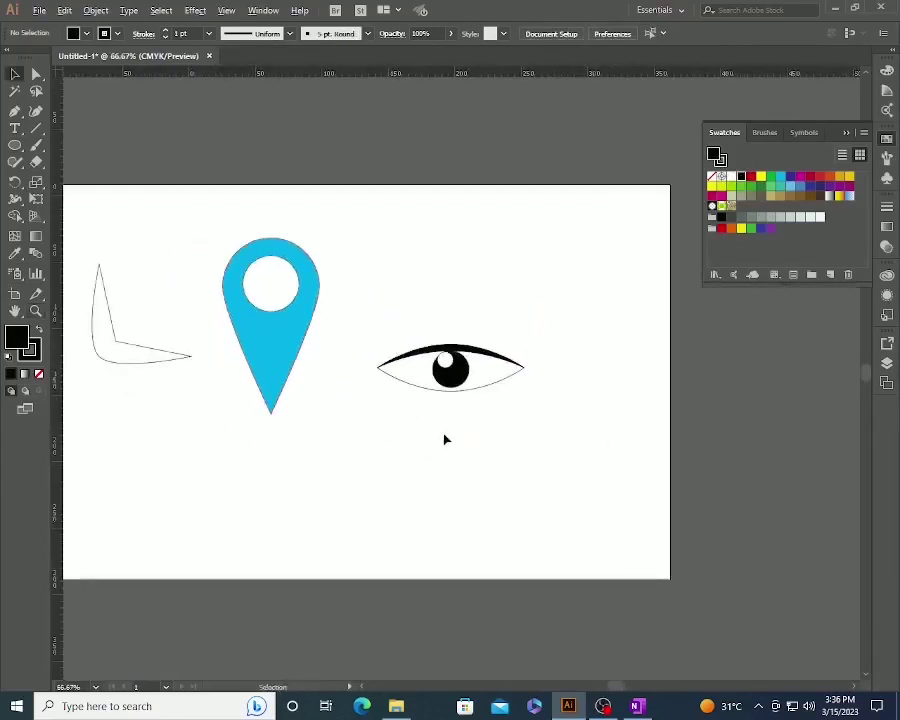
mouse_move(404, 301)
left_mouse_down()
mouse_move(497, 418)
mouse_move(504, 441)
left_mouse_up()
left_click_drag(460, 366, 362, 428)
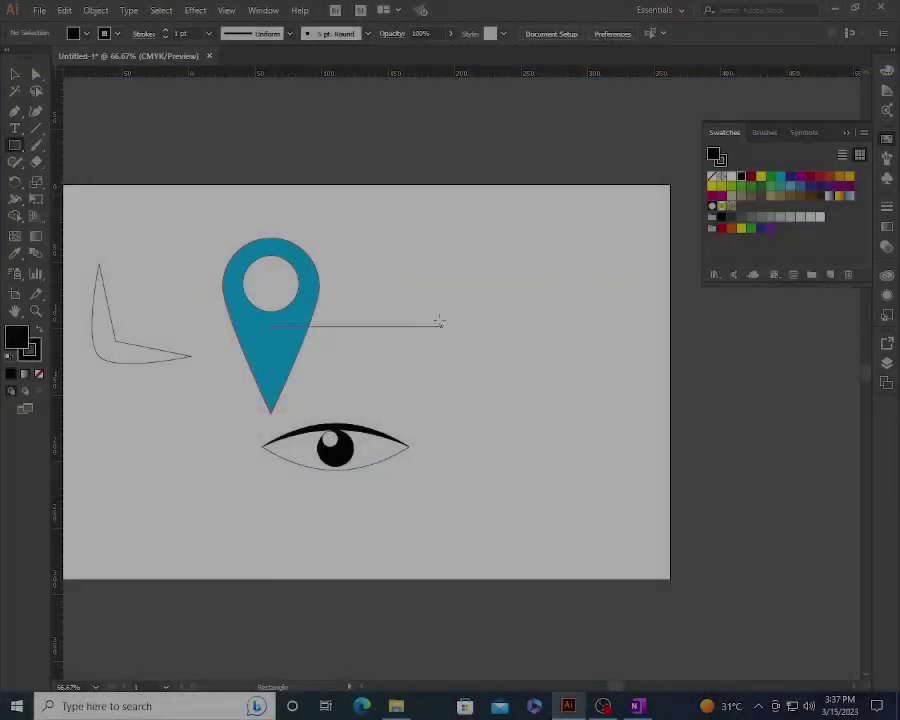
Draw a black square in the artboard's empty area and place two copies beside it in an evenly spaced row.
left_click_drag(422, 300, 489, 366)
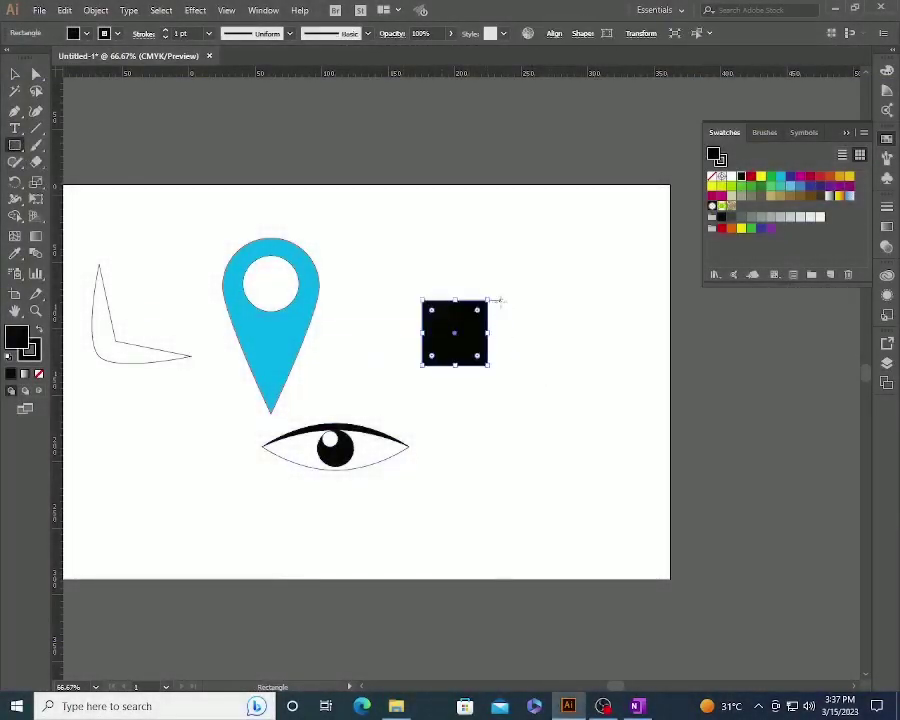
mouse_move(501, 300)
left_mouse_down()
mouse_move(566, 366)
mouse_move(462, 338)
mouse_move(460, 326)
mouse_move(592, 337)
left_mouse_up()
key("v")
left_click(580, 333)
left_click(528, 380)
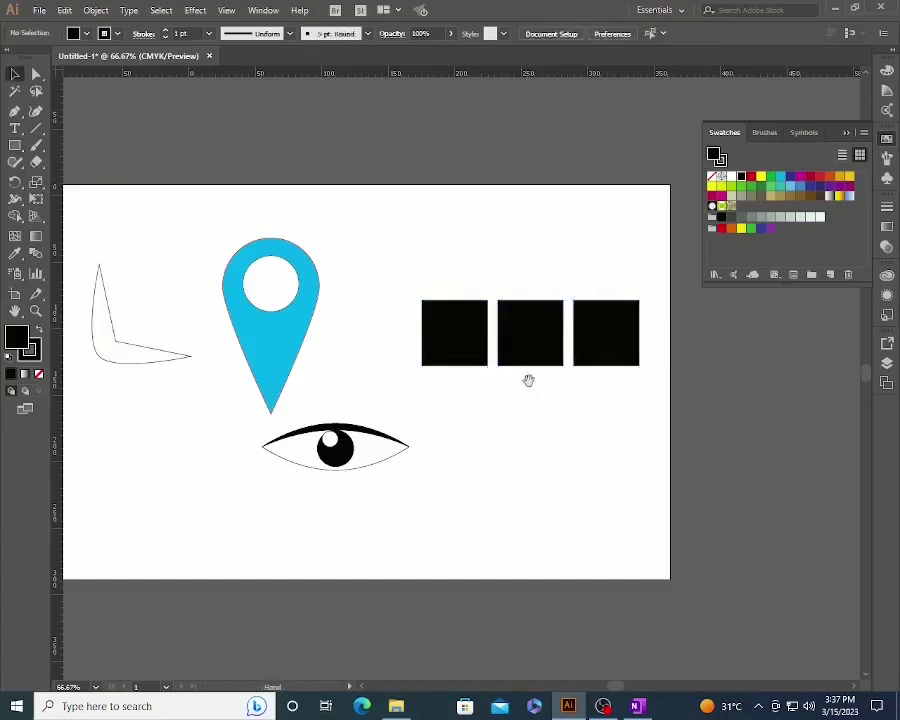
Try snapping the first square against the middle one with smart guides, and move it back to its original spot.
left_click_drag(528, 380, 468, 420)
key("ctrl+space")
left_click_drag(352, 308, 604, 462)
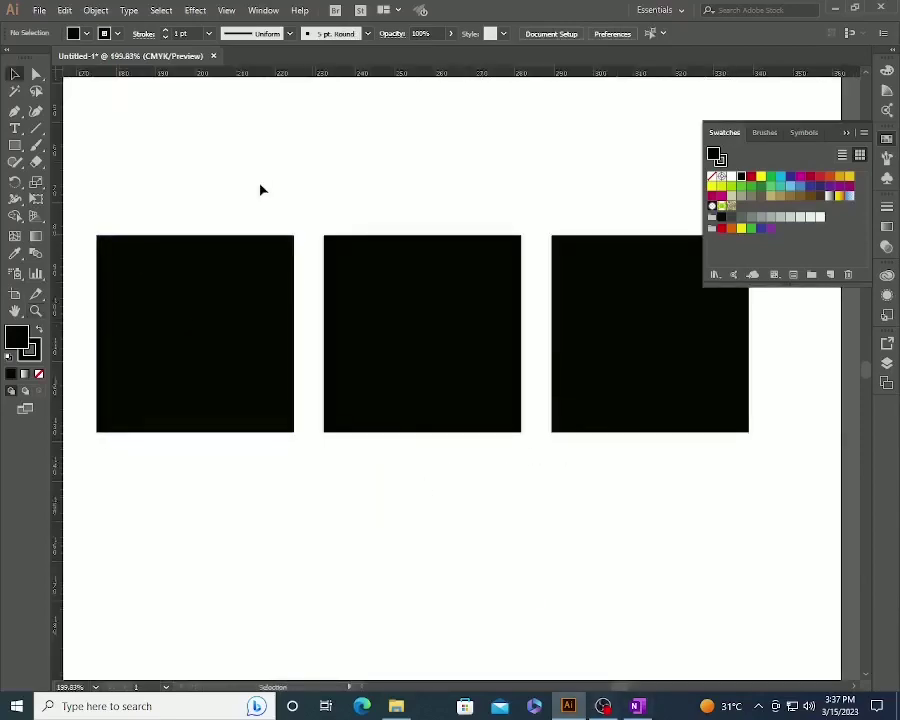
left_click(280, 255)
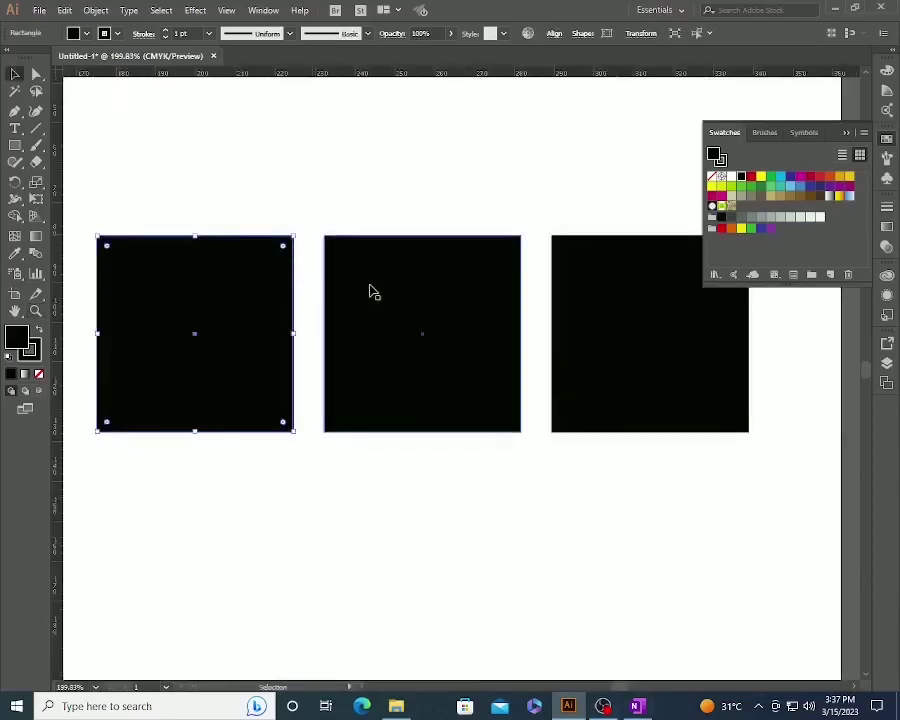
left_click(370, 291)
left_click(237, 341)
left_click_drag(224, 322, 254, 322)
left_click(306, 217)
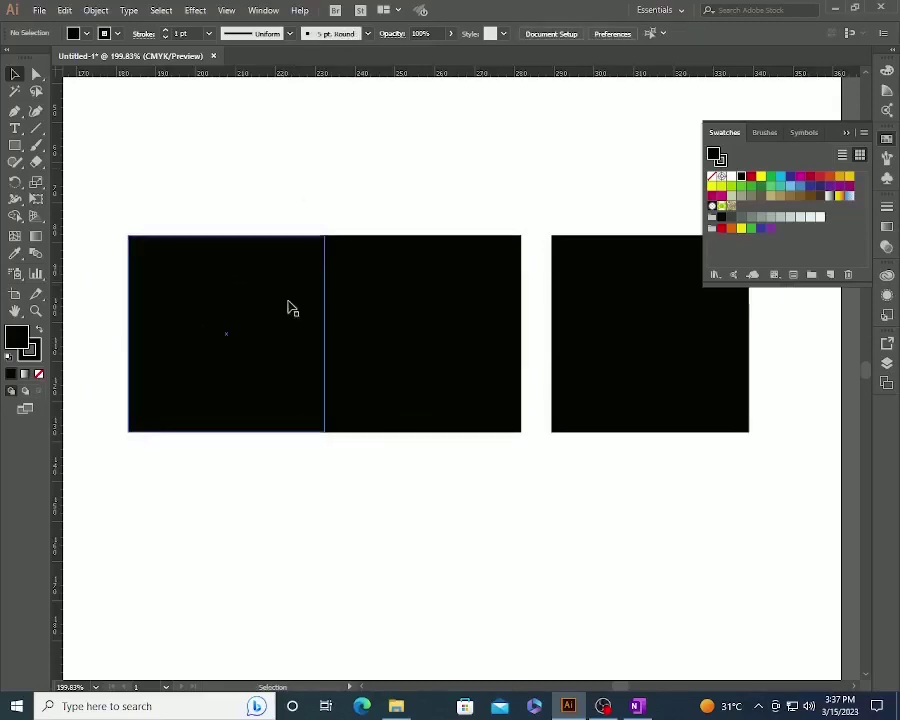
left_click_drag(287, 316, 256, 316)
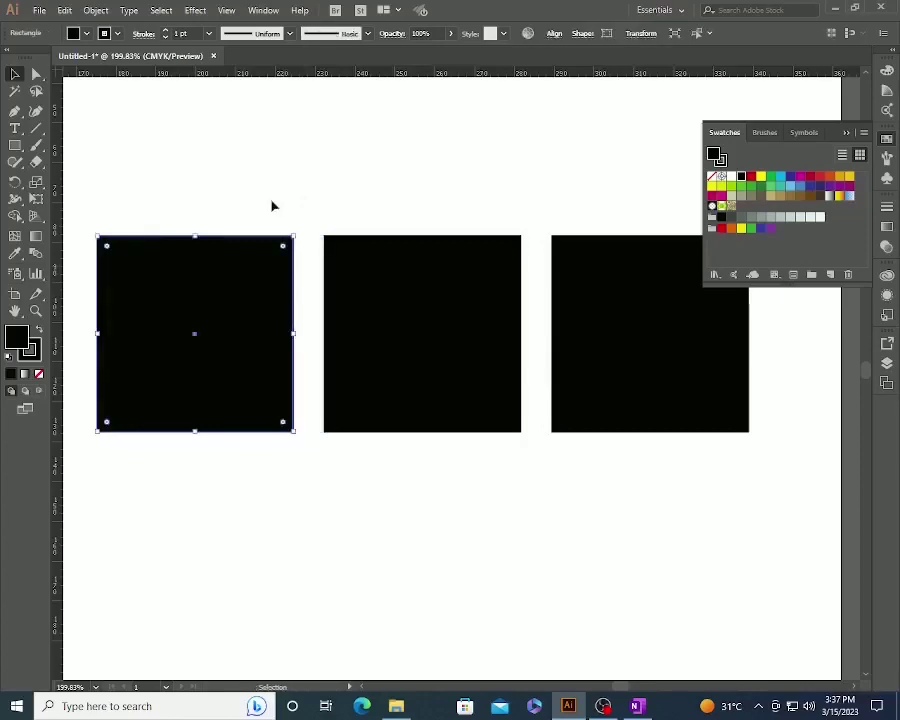
Try moving the first square towards the middle one with Smart Guides off, undo the move, and turn Smart Guides back on.
left_click(226, 10)
left_click(281, 442)
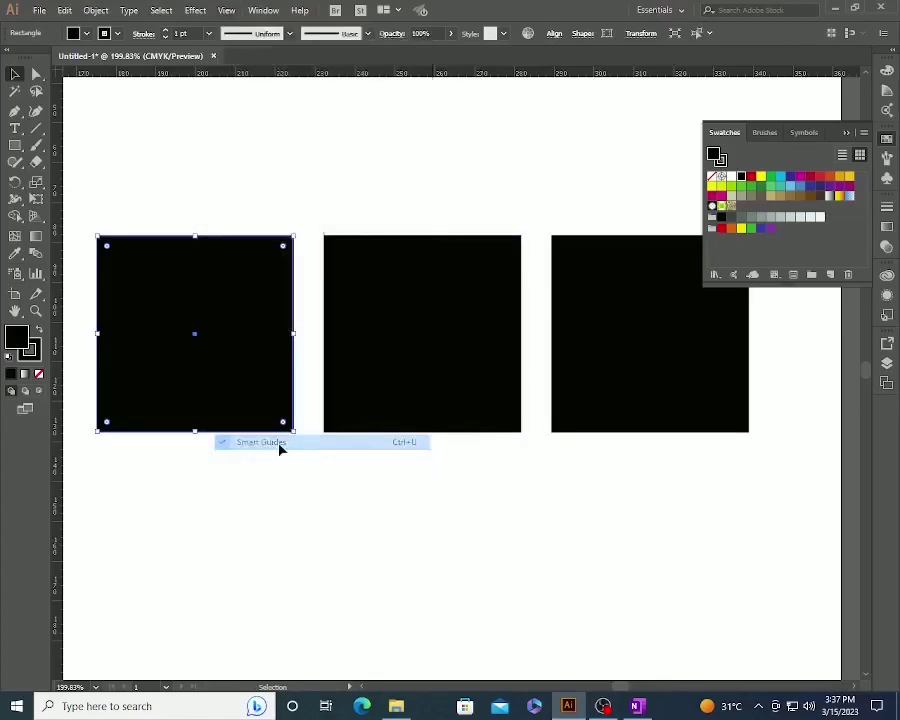
left_click(279, 446)
left_click_drag(239, 369, 268, 370)
key("ctrl+z")
left_click(226, 11)
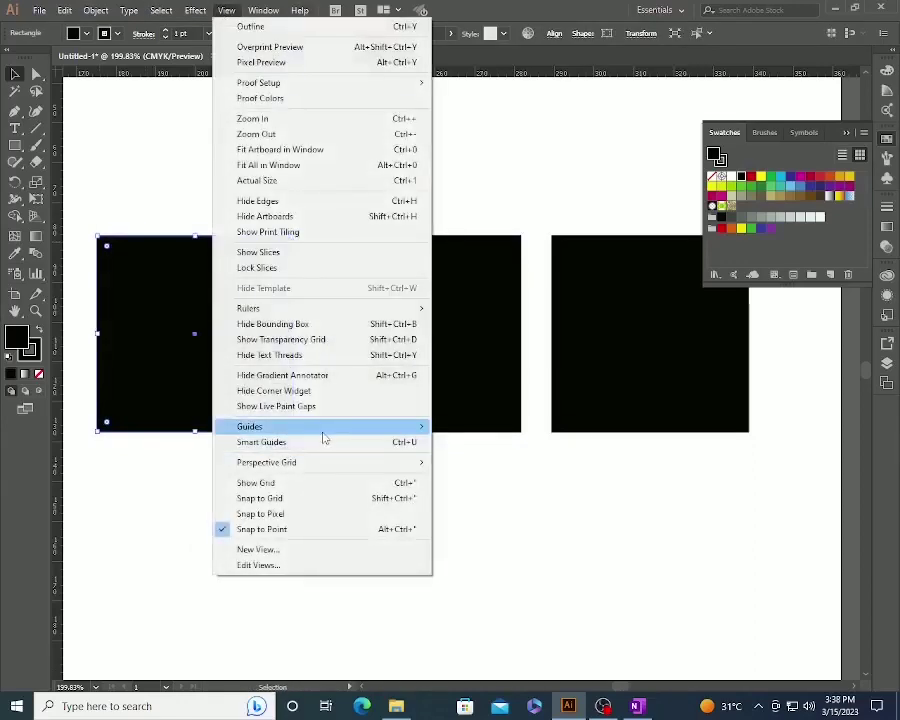
left_click(323, 445)
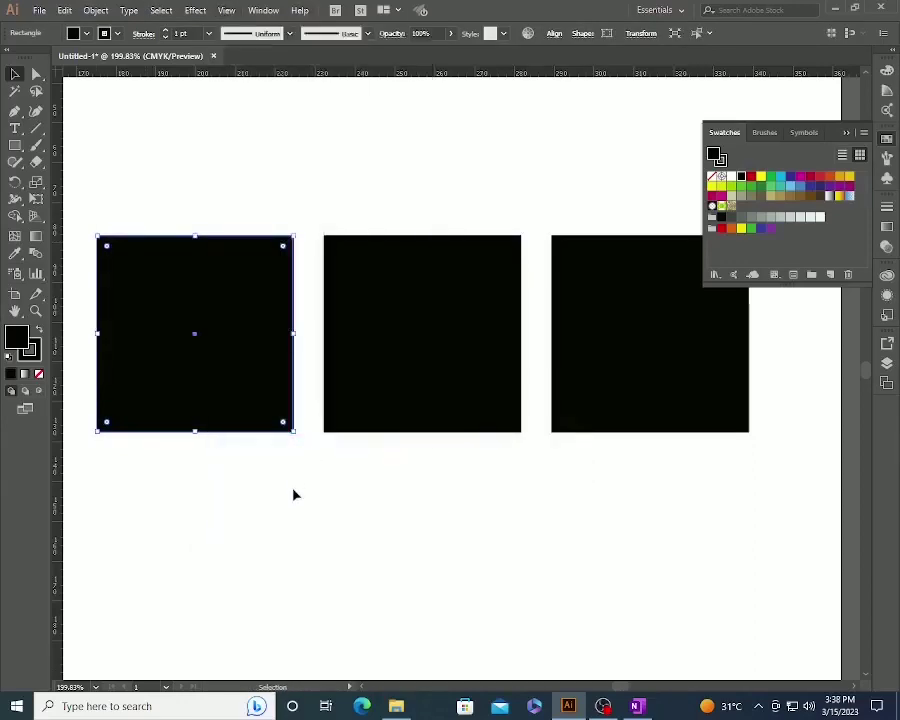
Snap the first square edge to edge against the middle square with Smart Guides on.
left_click(293, 490)
left_click_drag(248, 369, 275, 390)
left_click(284, 468)
Shift the first square's outer edge upwards and inwards to shape it into the slanted side face of a cube.
key("alt+space")
left_click(380, 291, "ctrl+alt")
left_click(387, 319, "ctrl+alt")
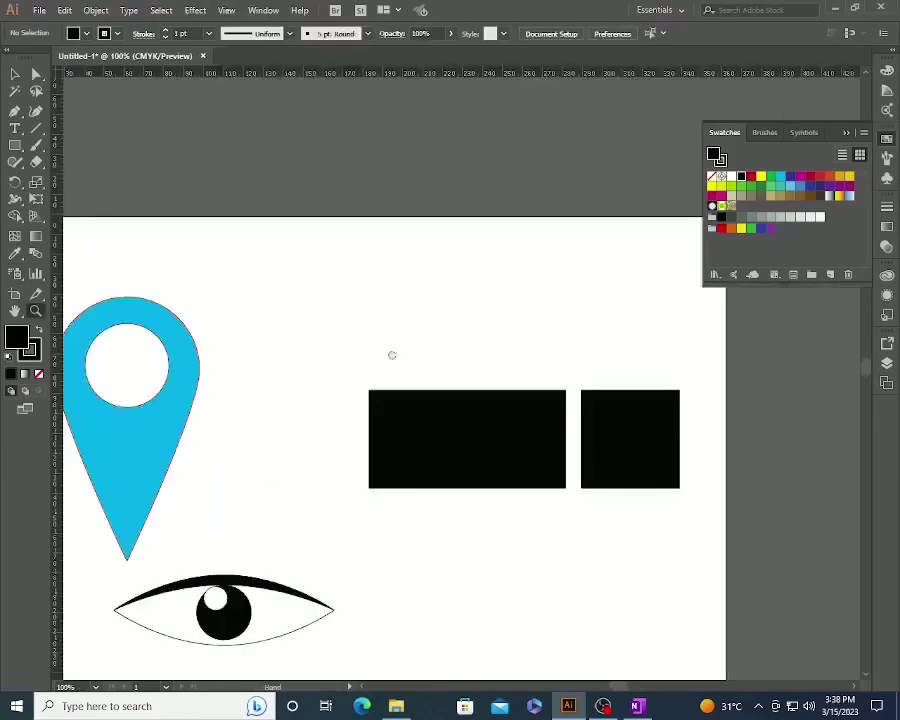
left_click_drag(392, 355, 320, 355)
left_click(312, 402)
left_click(298, 389)
left_click_drag(299, 493, 352, 456)
Place the third square on top of the middle one and shift its upper edge to meet the side face as the cube's top.
key("v")
left_click_drag(552, 437, 440, 337)
key("a")
left_click(489, 296)
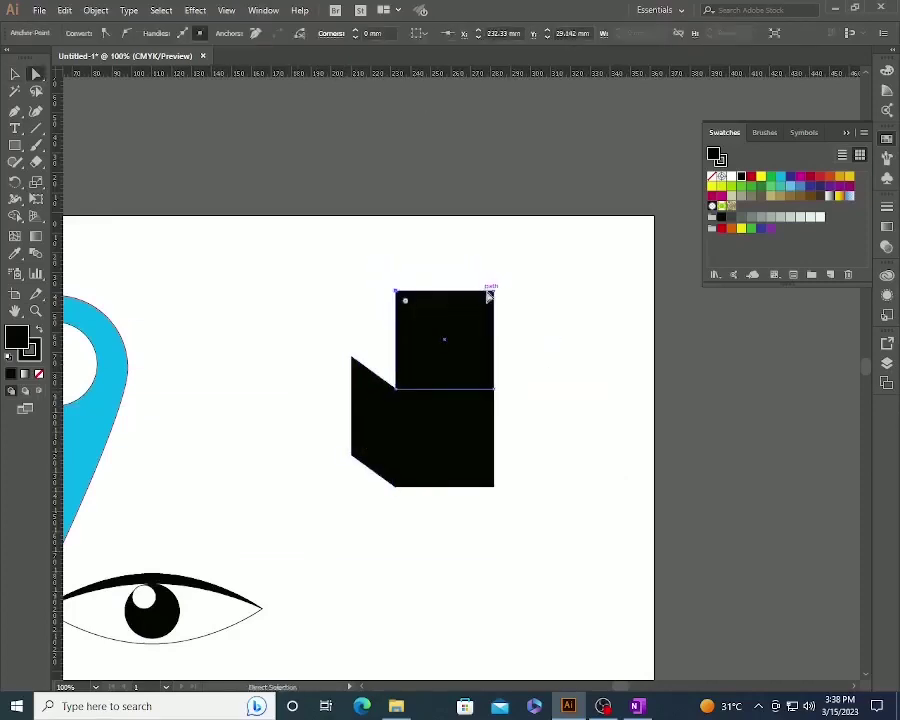
left_click_drag(489, 296, 450, 362)
left_click(396, 297)
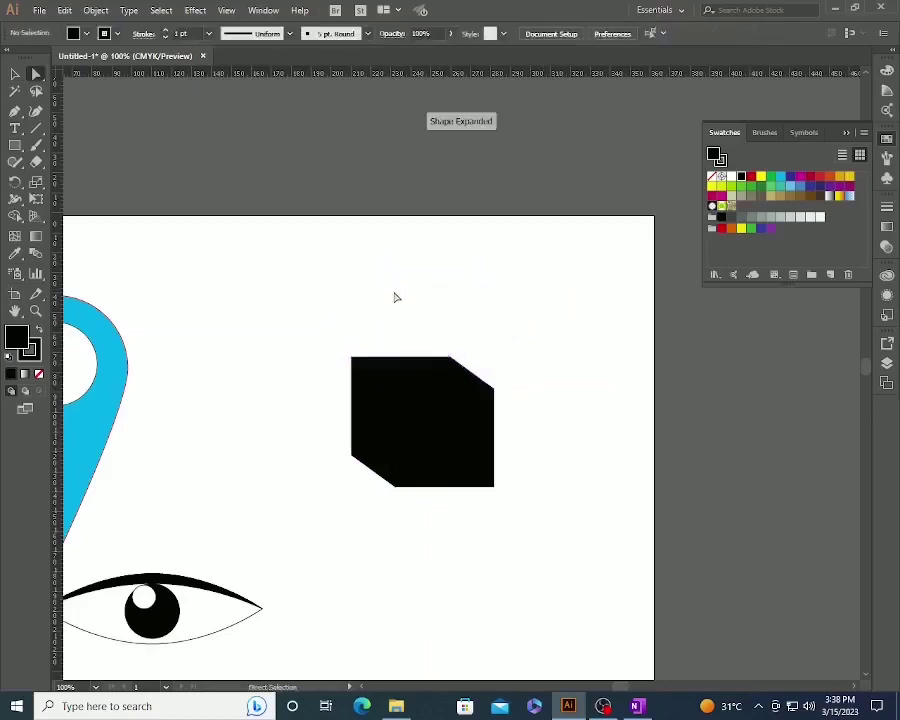
Select the three cube faces, group them, and deselect the group.
key("z")
left_click_drag(261, 286, 653, 584)
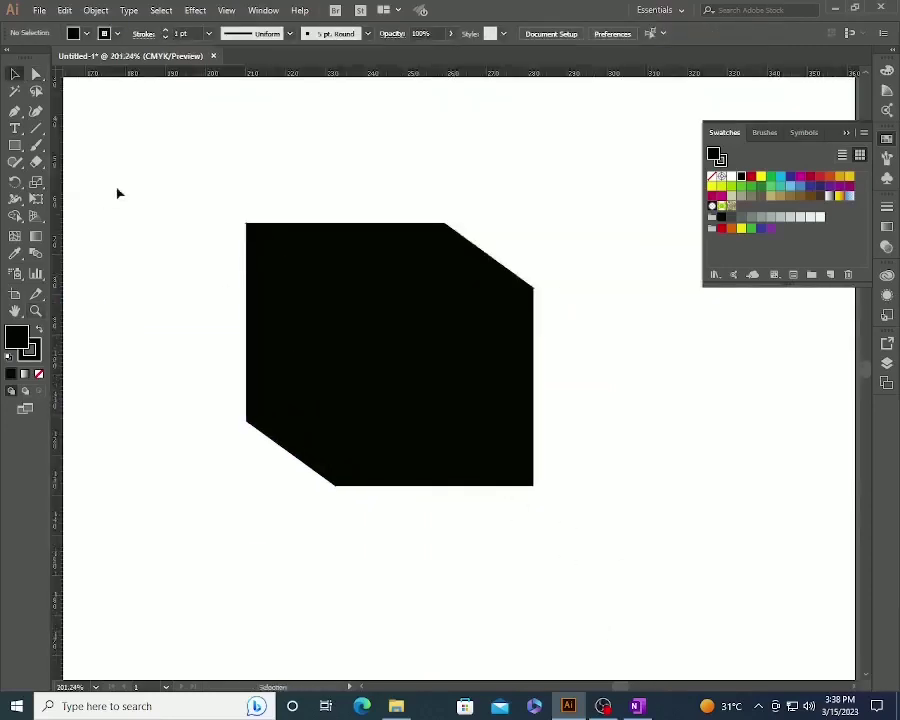
key("a")
left_click_drag(185, 155, 650, 562)
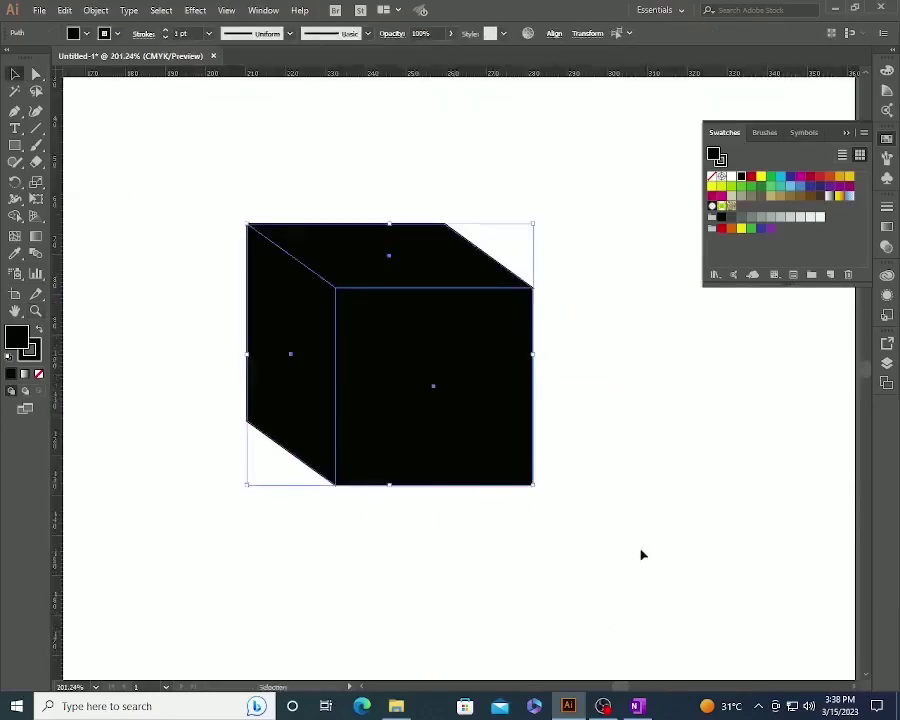
key("ctrl+g")
left_click(447, 550)
Duplicate the cube group in place, enlarge the copy slightly, and shorten its height to form a lid over the box.
left_click(432, 374)
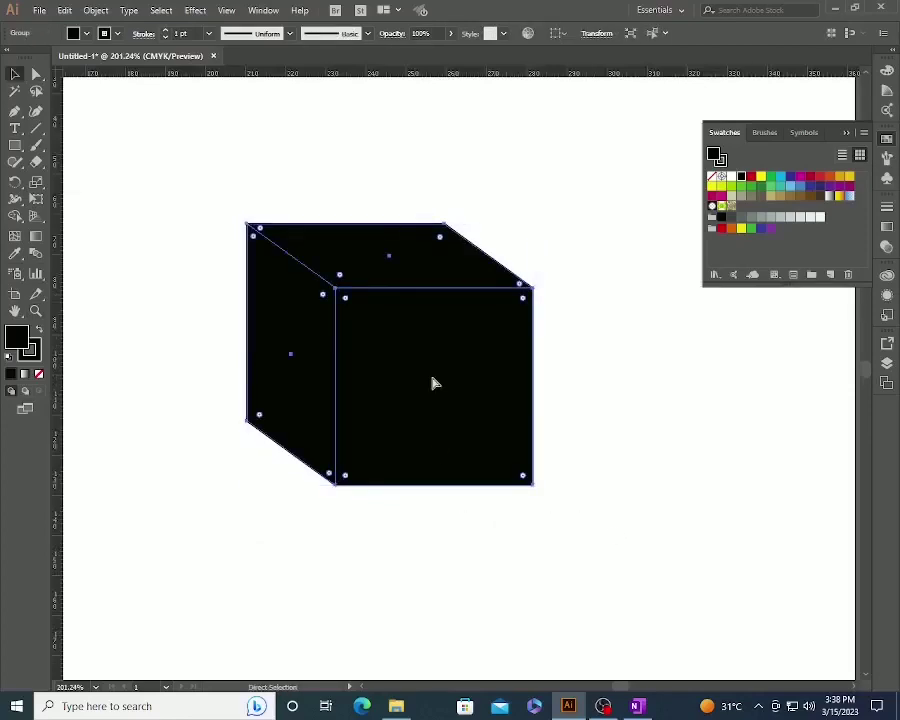
left_click_drag(535, 484, 557, 498)
left_click_drag(389, 496, 397, 305)
left_click(612, 379)
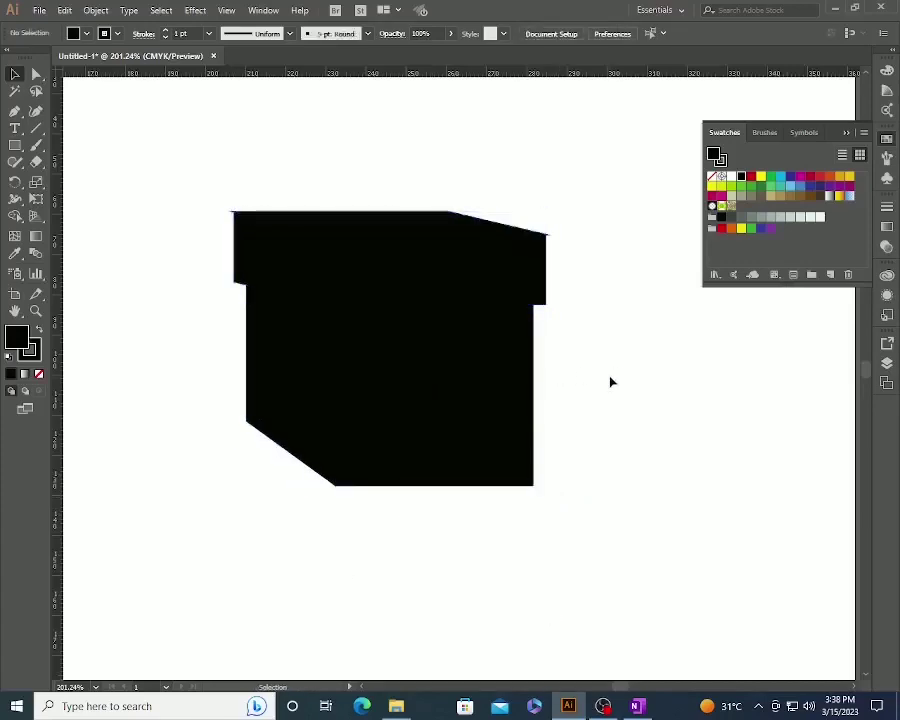
Select the box and its lid together and fill them with red.
key("z")
left_click(425, 340, "alt")
left_click(427, 340, "alt")
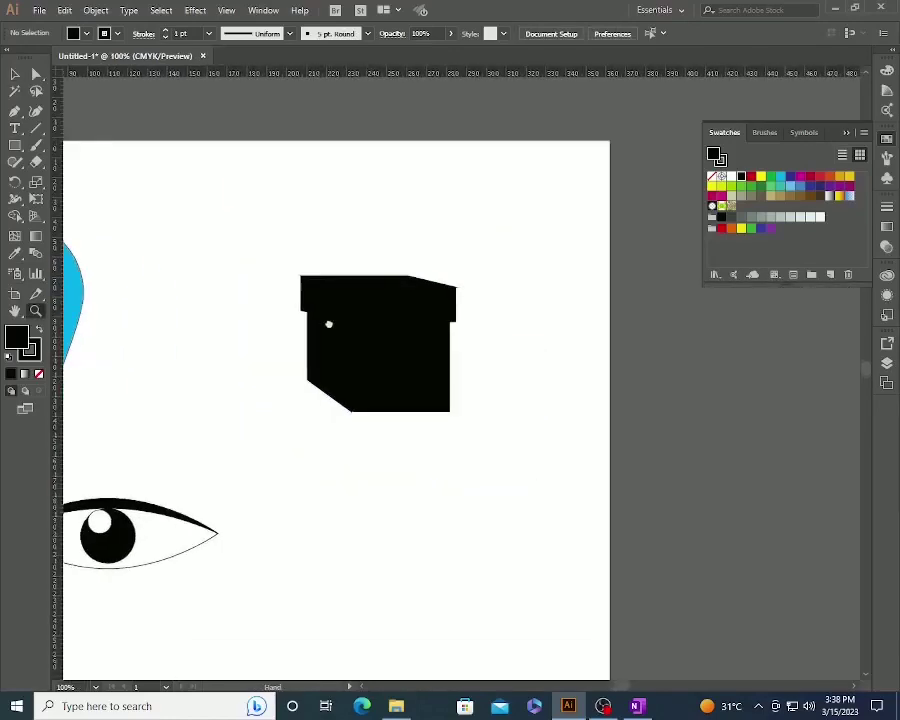
left_click_drag(269, 223, 435, 388)
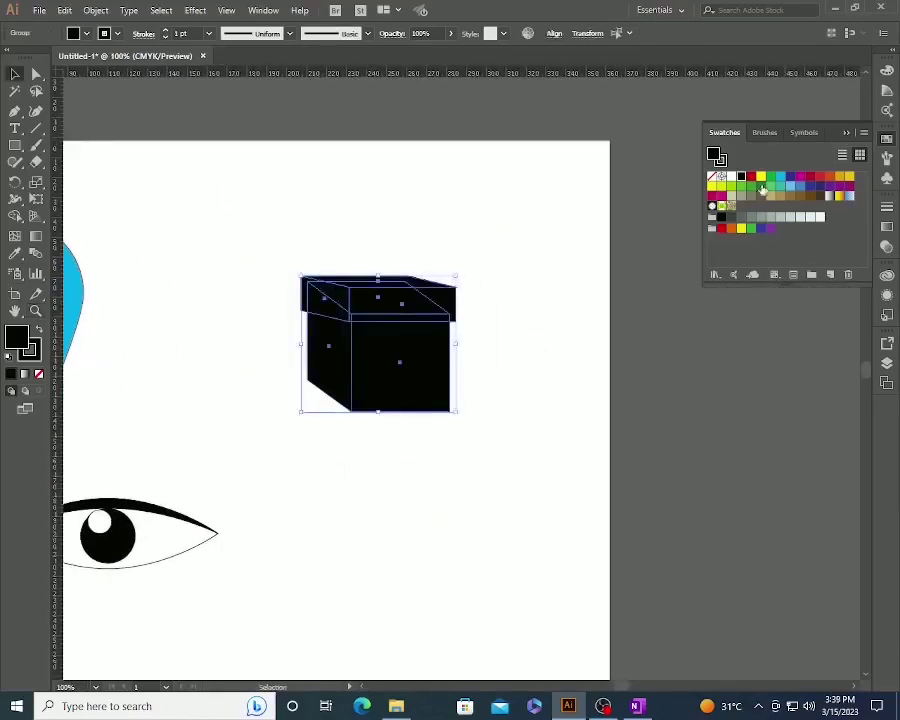
left_click(752, 179)
left_click(430, 470)
Stretch the box body downwards to make it taller beneath the lid.
left_click(373, 408)
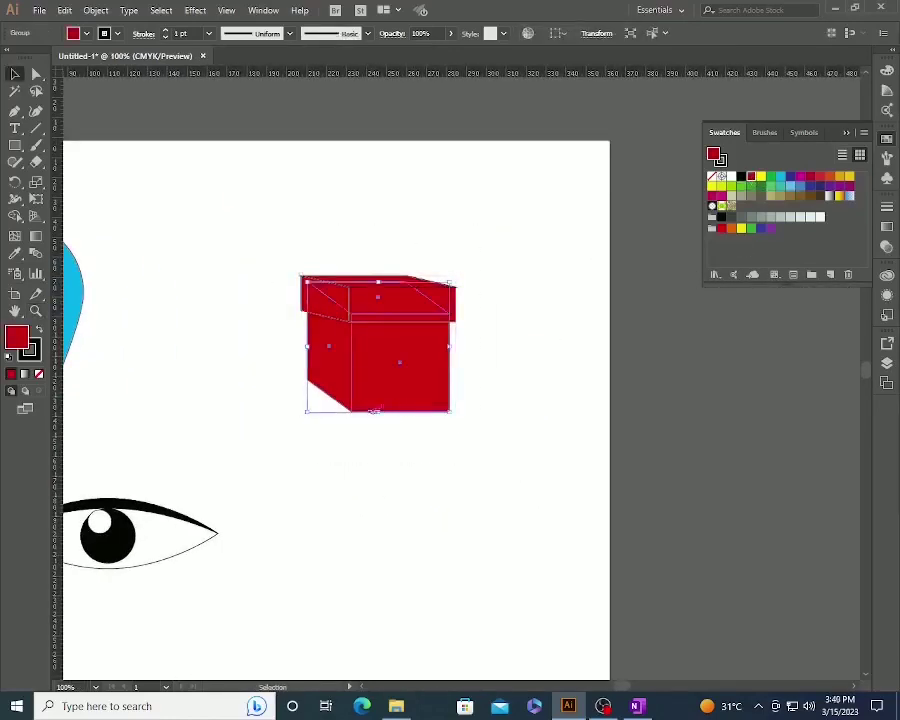
left_click_drag(379, 410, 380, 488)
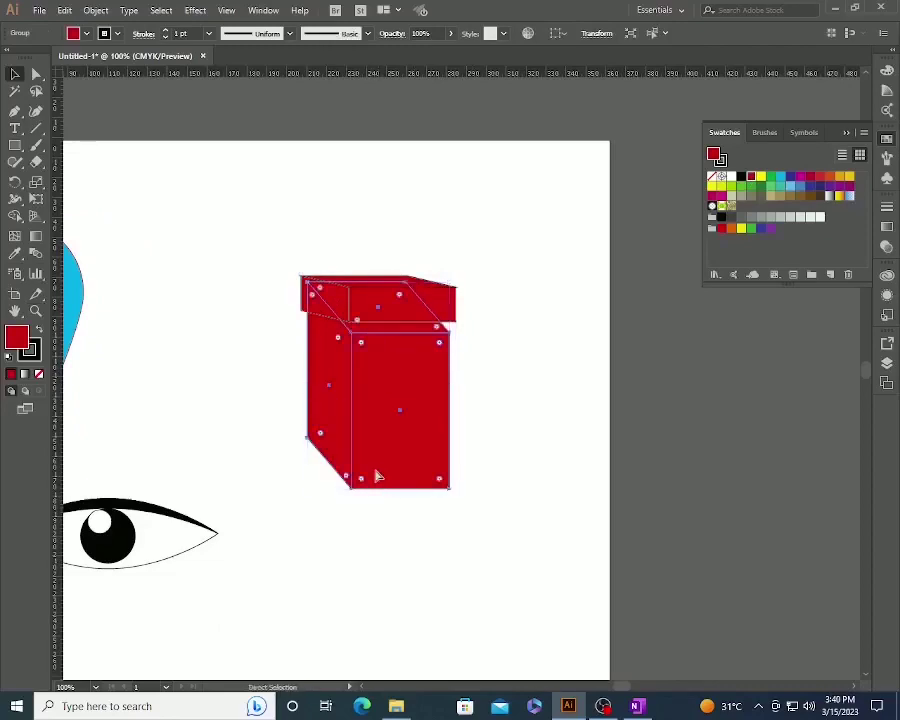
Undo the box body's stretch, try scaling the whole body downwards again, and undo that scaling too.
key("ctrl+z")
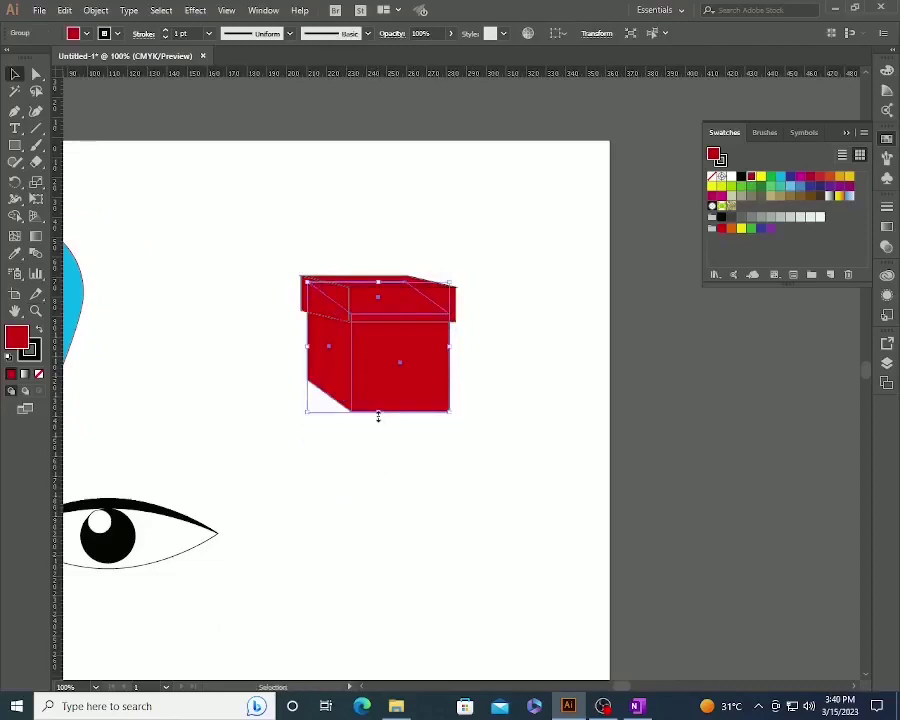
left_click_drag(378, 414, 380, 519)
left_click(494, 438)
key("ctrl+z")
left_click(297, 396)
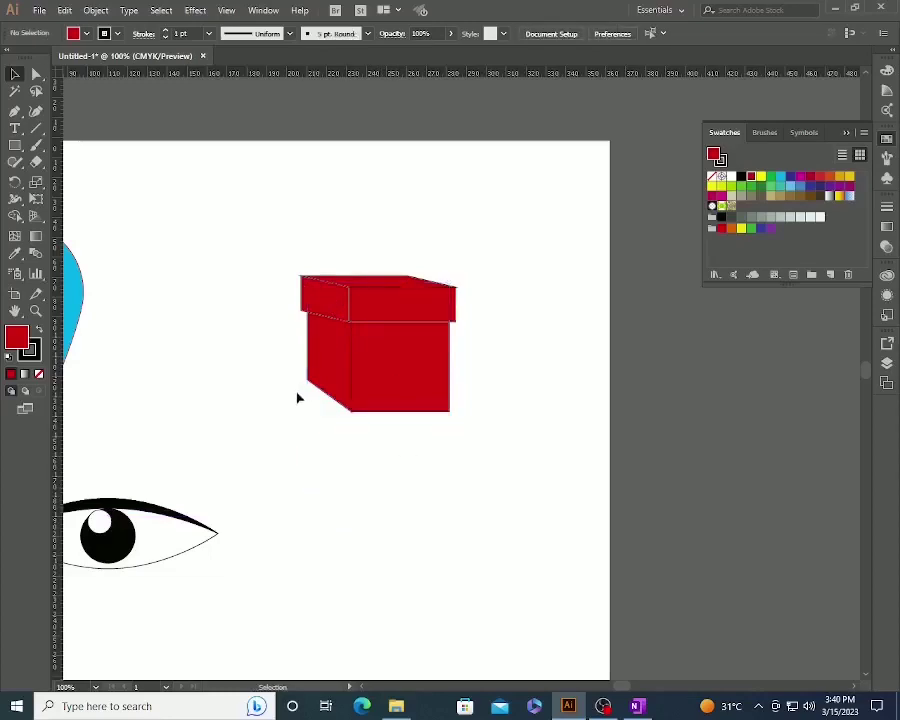
Select only the bottom anchor points of the box body and move them straight down to make the body taller.
left_click_drag(288, 358, 472, 436)
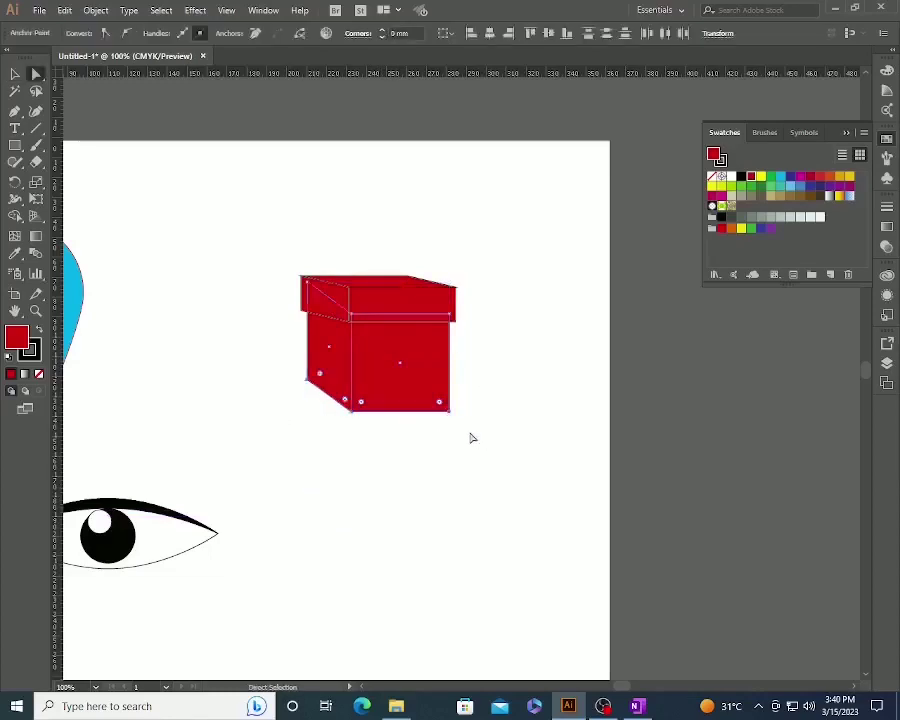
left_click_drag(350, 411, 352, 502)
left_click(486, 377)
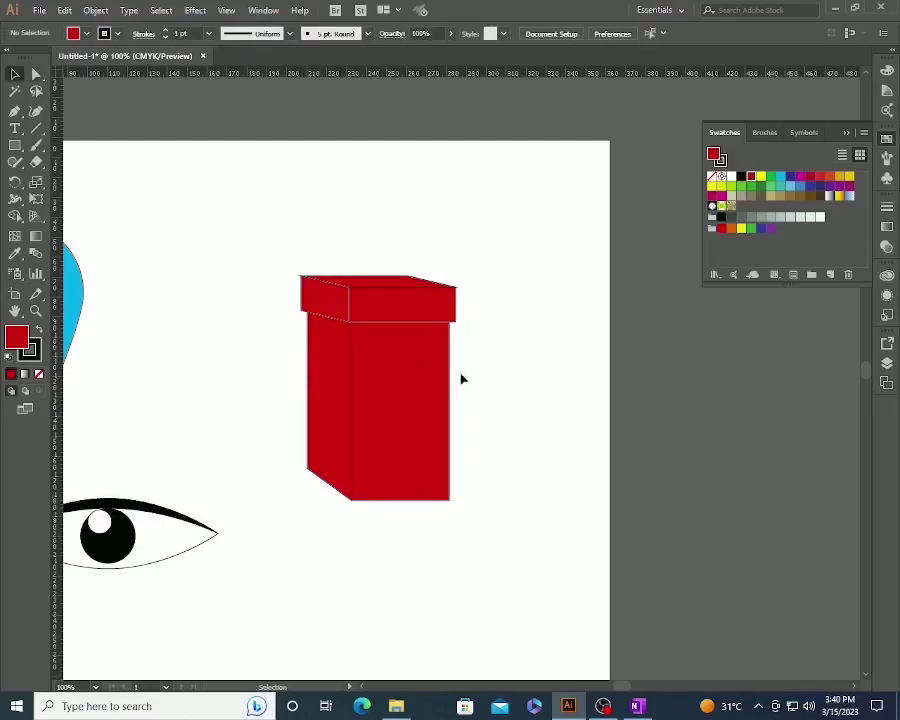
left_click(422, 384, "alt")
left_click(422, 385, "alt")
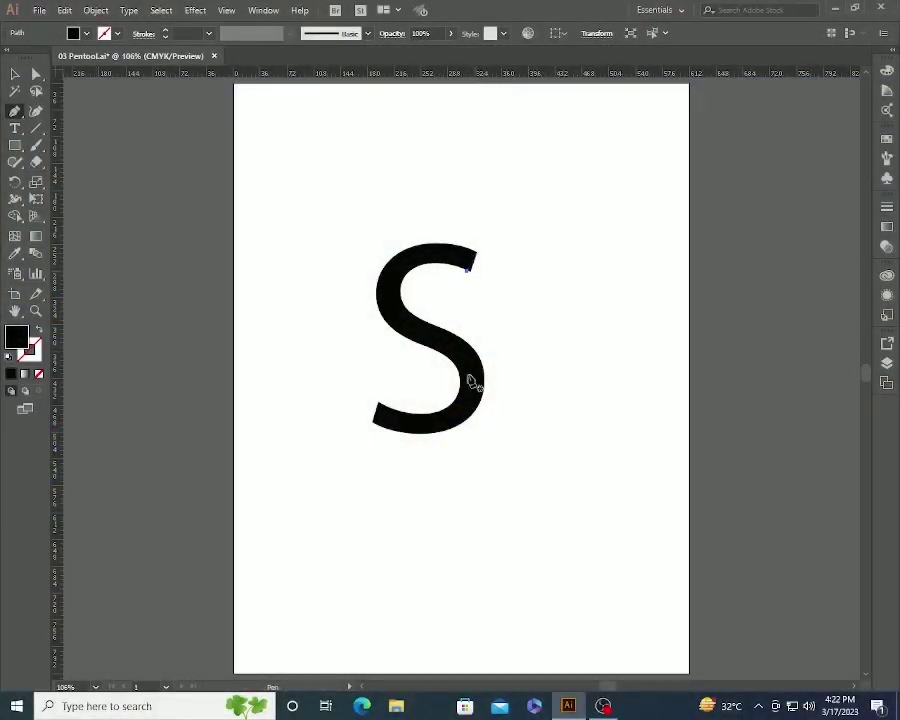
Start a Pen path at the S's upper terminal with a straight segment from its lower corner to its upper corner.
key("v")
left_click(536, 344)
key("z")
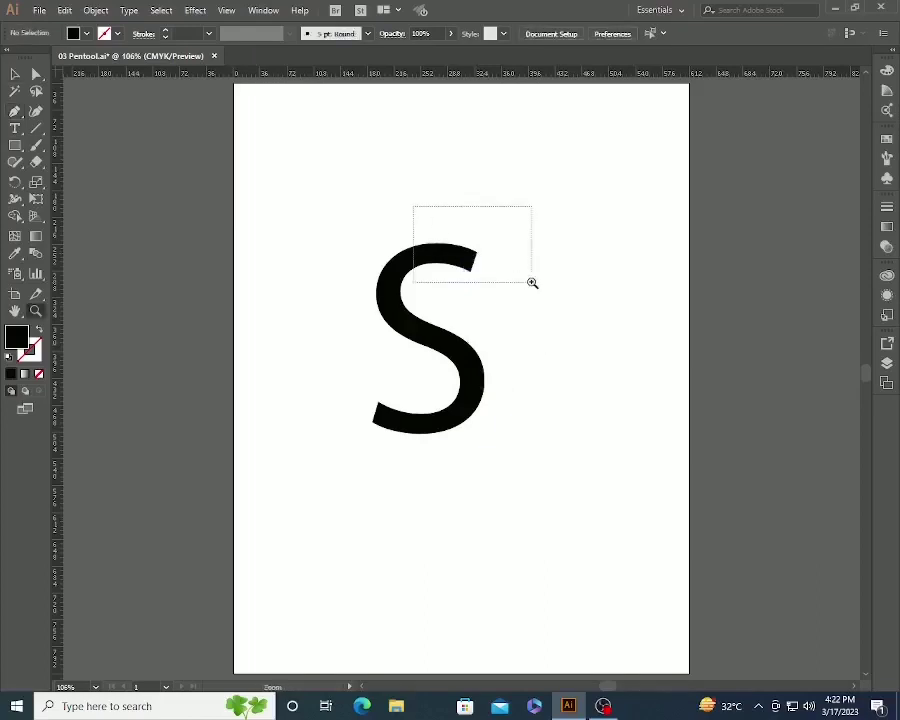
left_click_drag(532, 283, 532, 283)
key("space")
left_click_drag(430, 439, 510, 300)
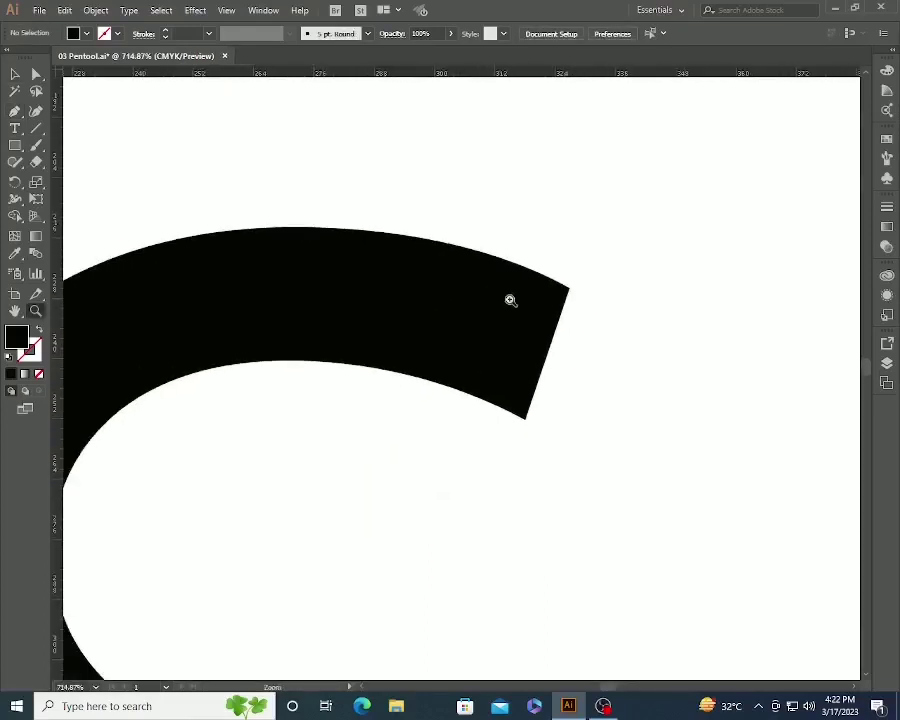
left_click(525, 420)
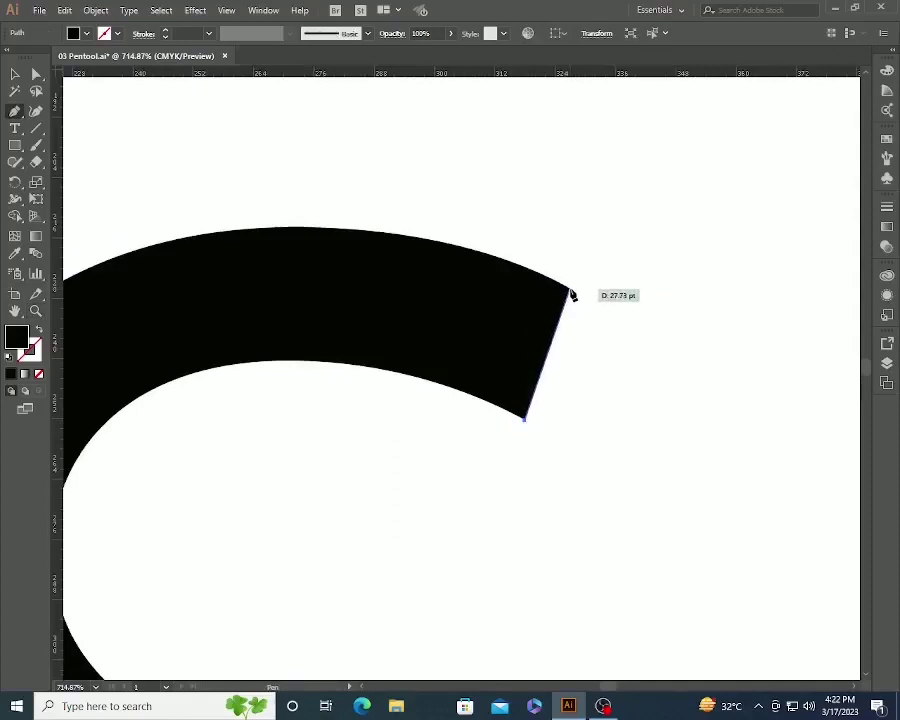
left_click(570, 291)
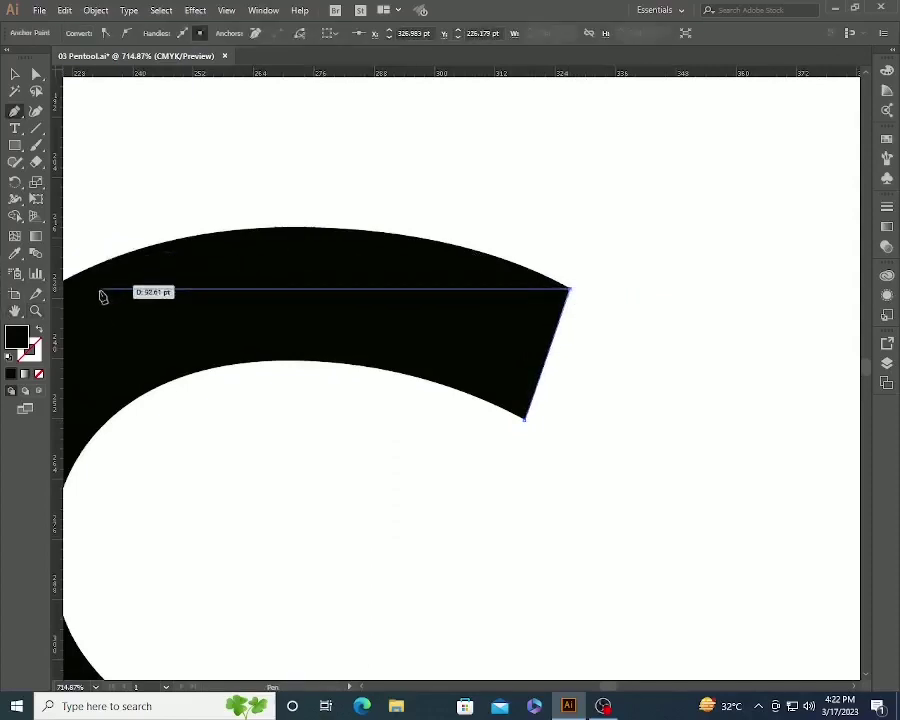
Add a smooth Pen point on the S's upper-left outer edge and reshape its handle so the curve follows the top arc.
key("space")
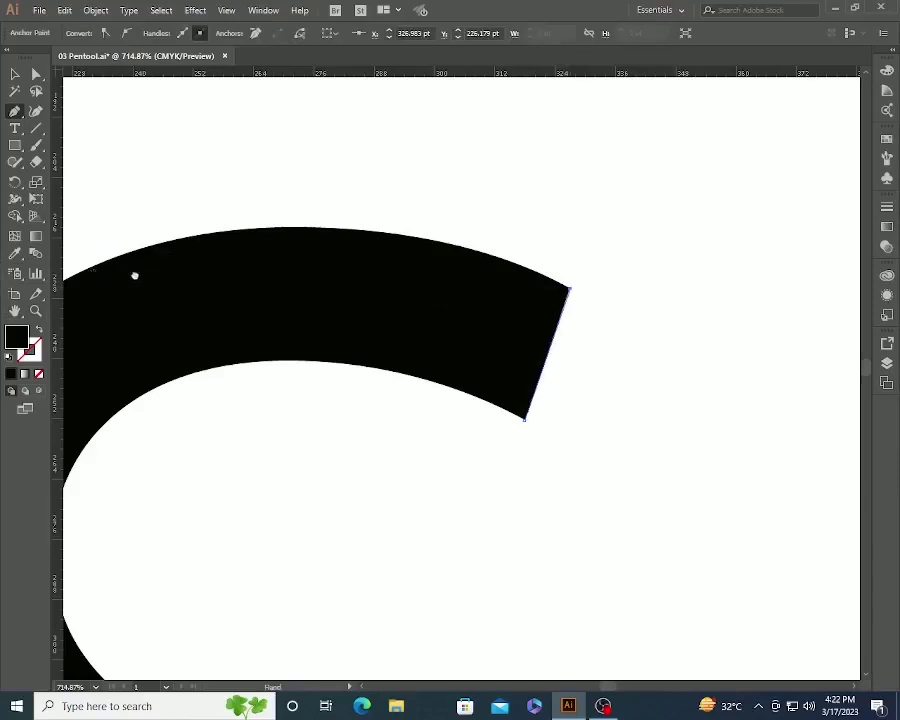
left_click_drag(135, 276, 351, 257)
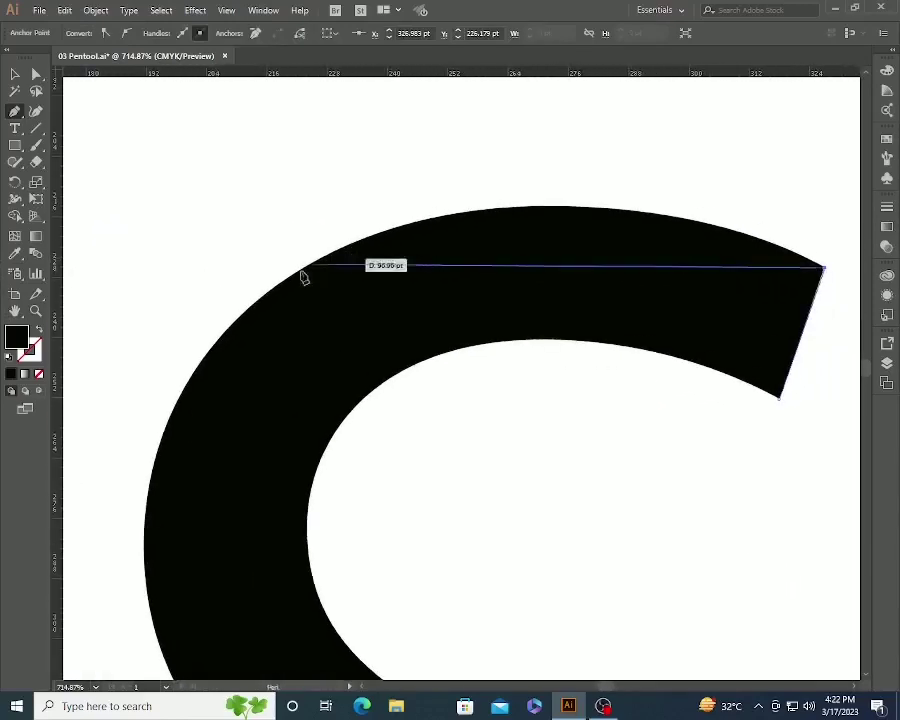
left_click(244, 320)
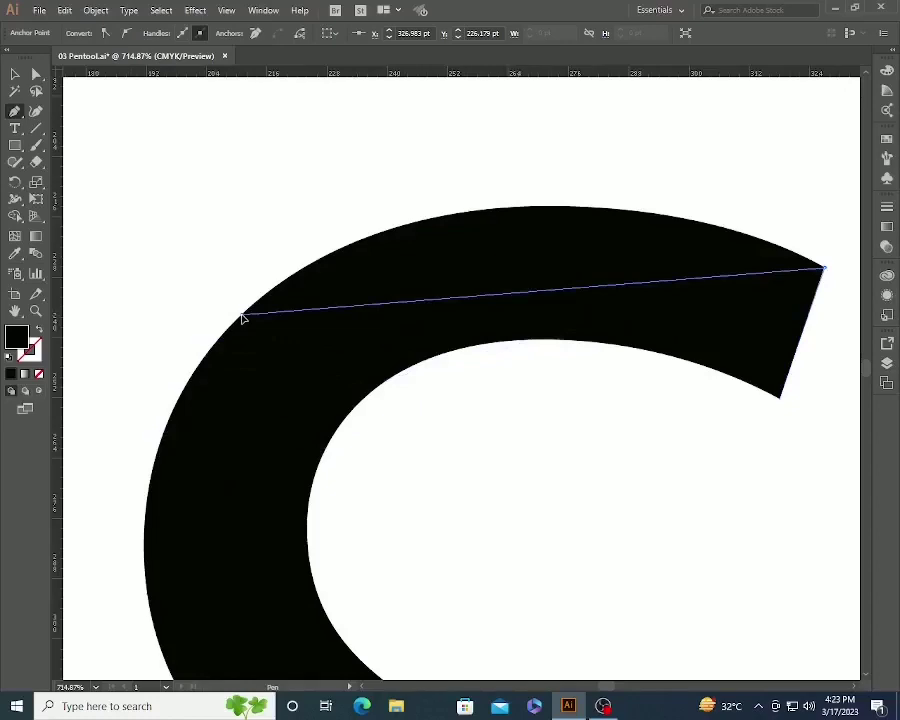
left_click_drag(242, 320, 125, 458)
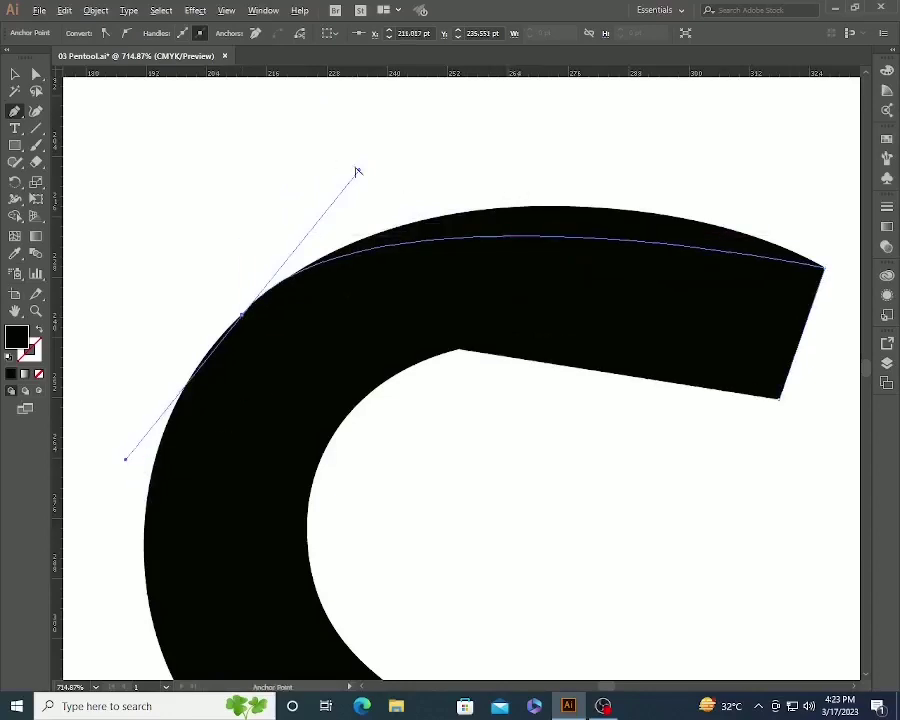
left_click_drag(360, 173, 502, 91)
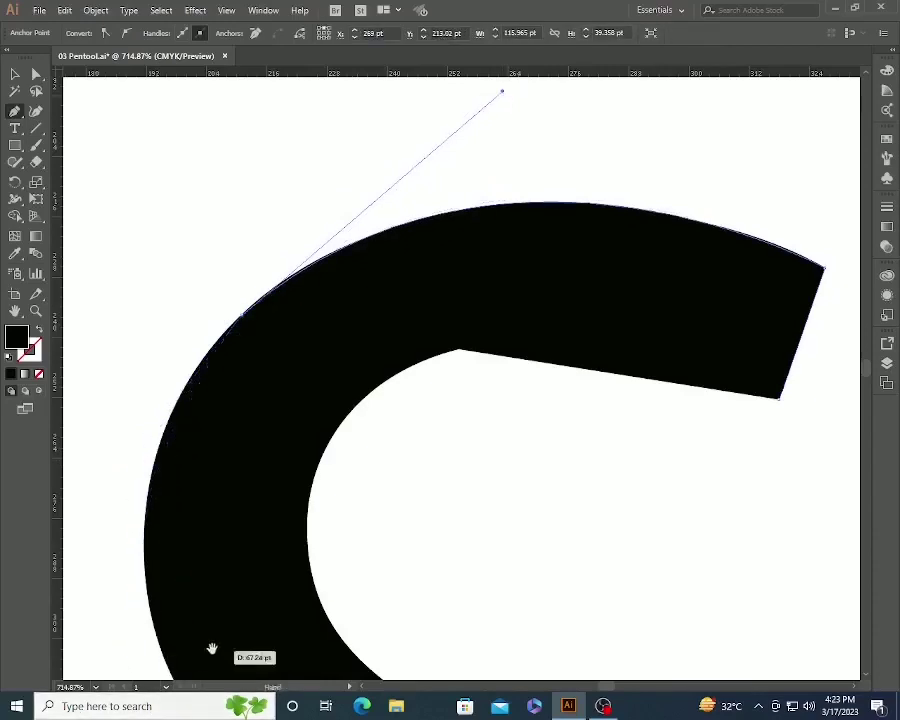
Add another smooth Pen point further down the S's left outer edge, where the upper bowl turns into the diagonal.
left_click_drag(211, 649, 230, 376)
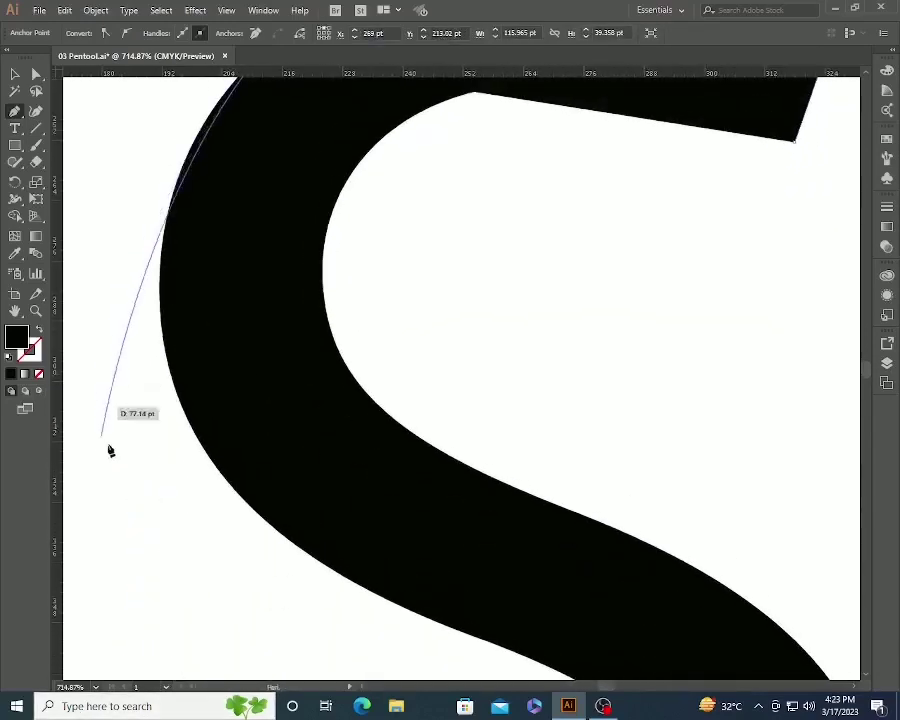
left_click_drag(168, 412, 182, 487)
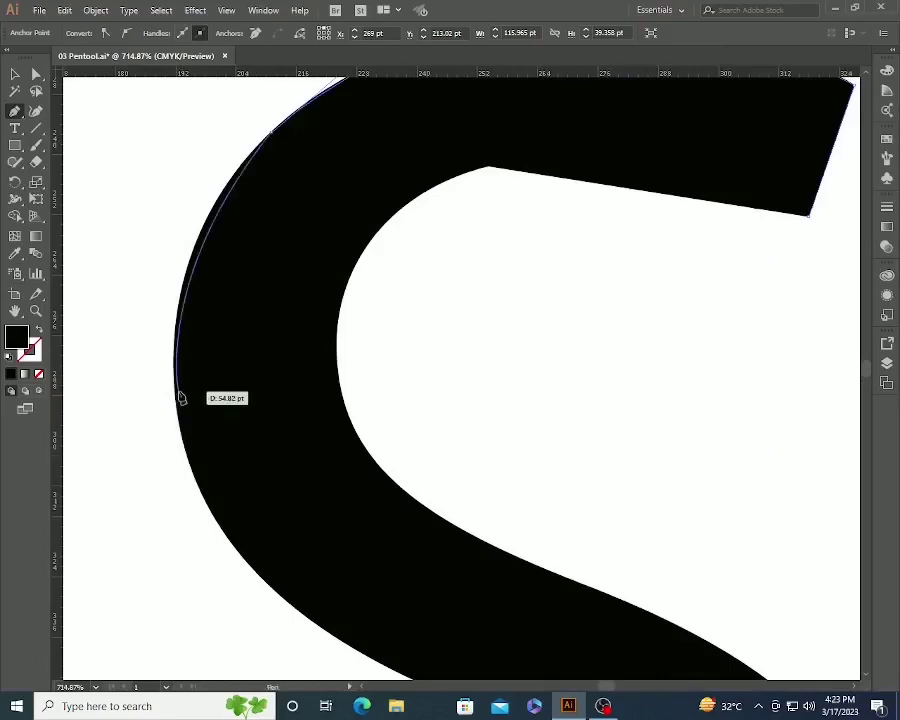
left_click(212, 516)
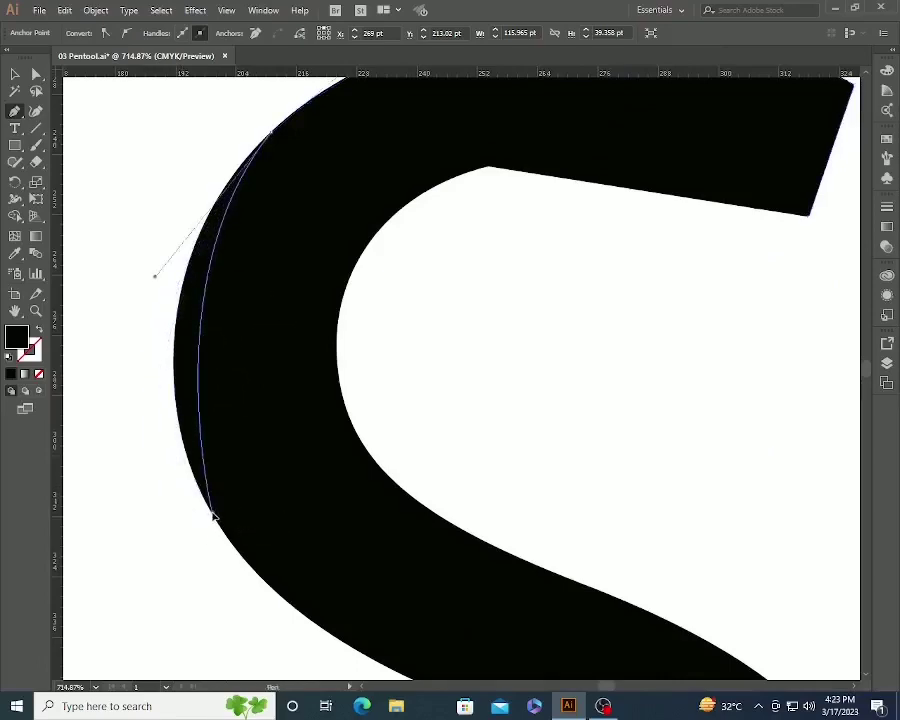
left_click_drag(212, 516, 238, 536)
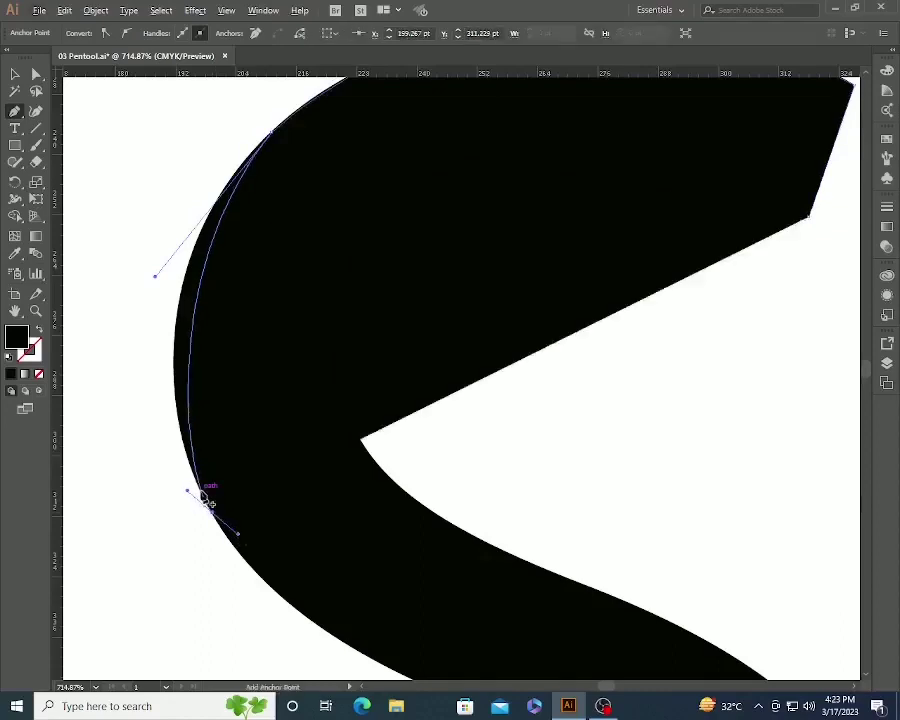
Remove the traced path's fill and give it a magenta stroke with a 0.25 pt weight.
scroll(424, 452, "down", 2)
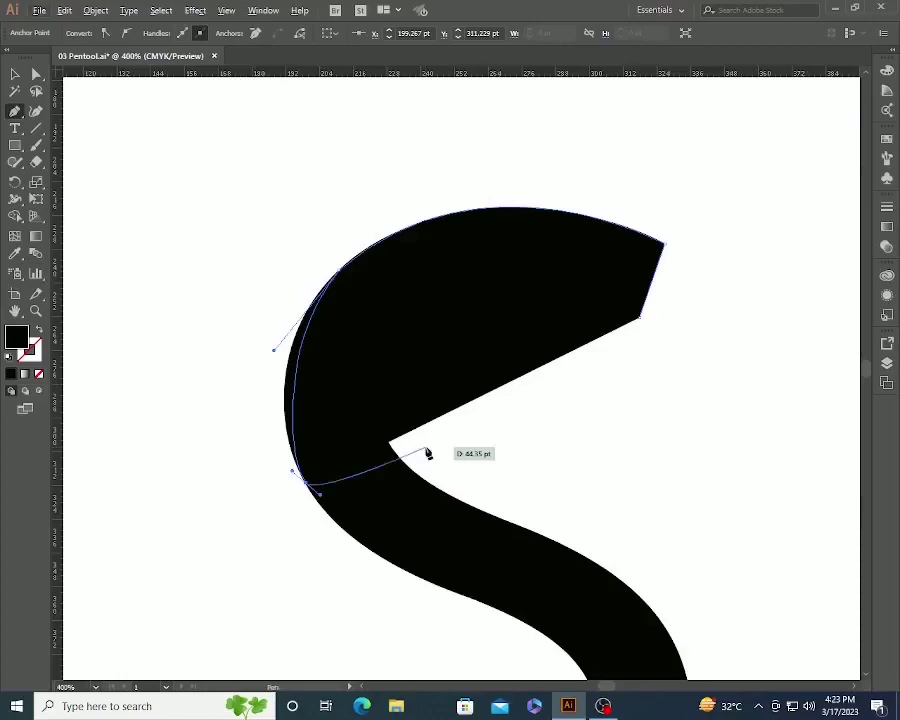
left_click_drag(427, 453, 3, 310)
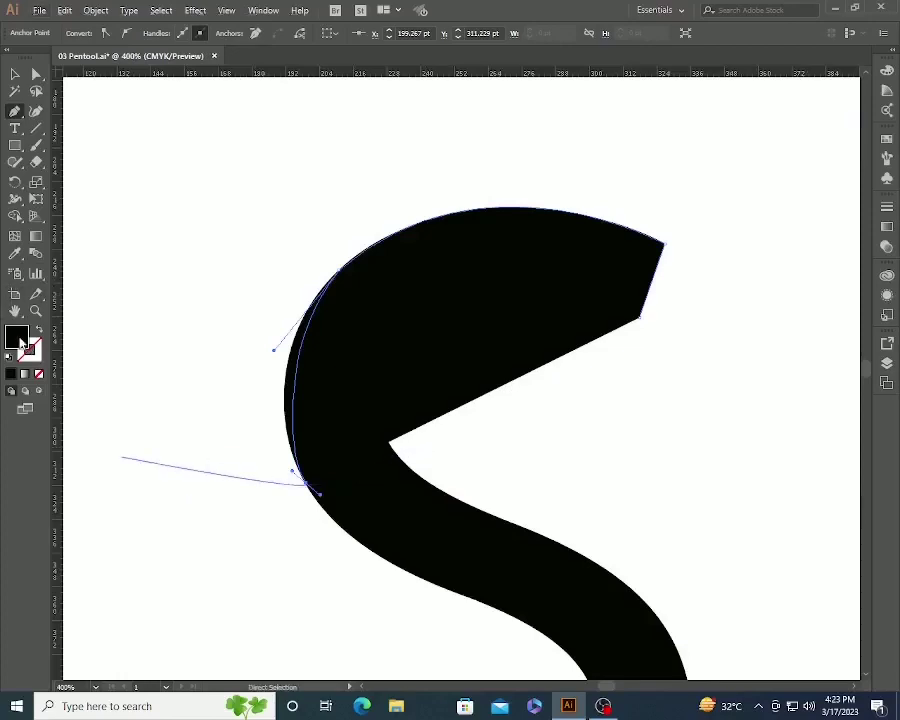
left_click(39, 351)
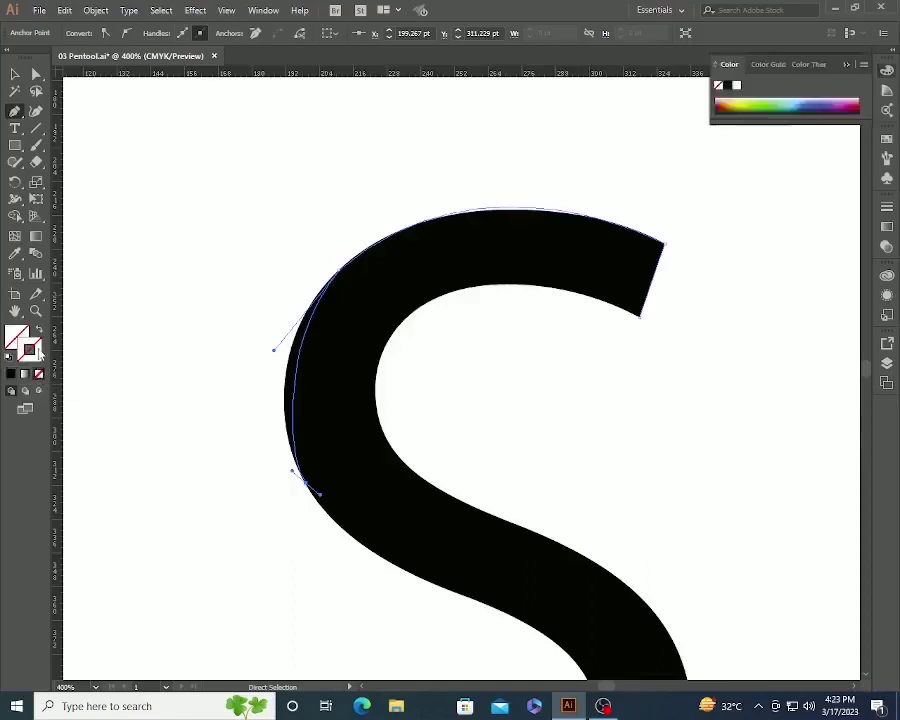
left_click(888, 146)
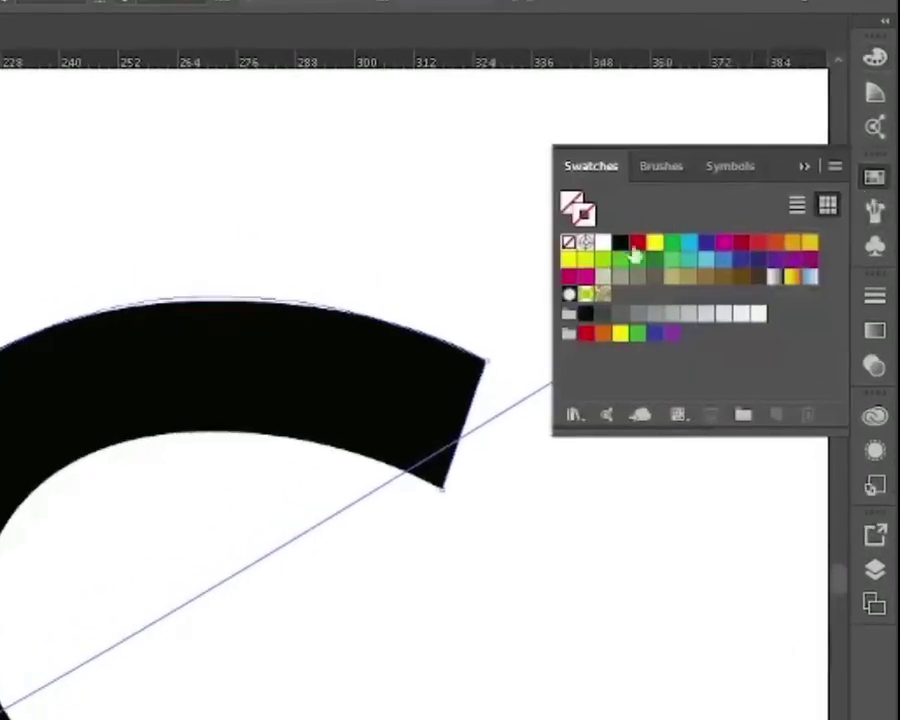
left_click(722, 245)
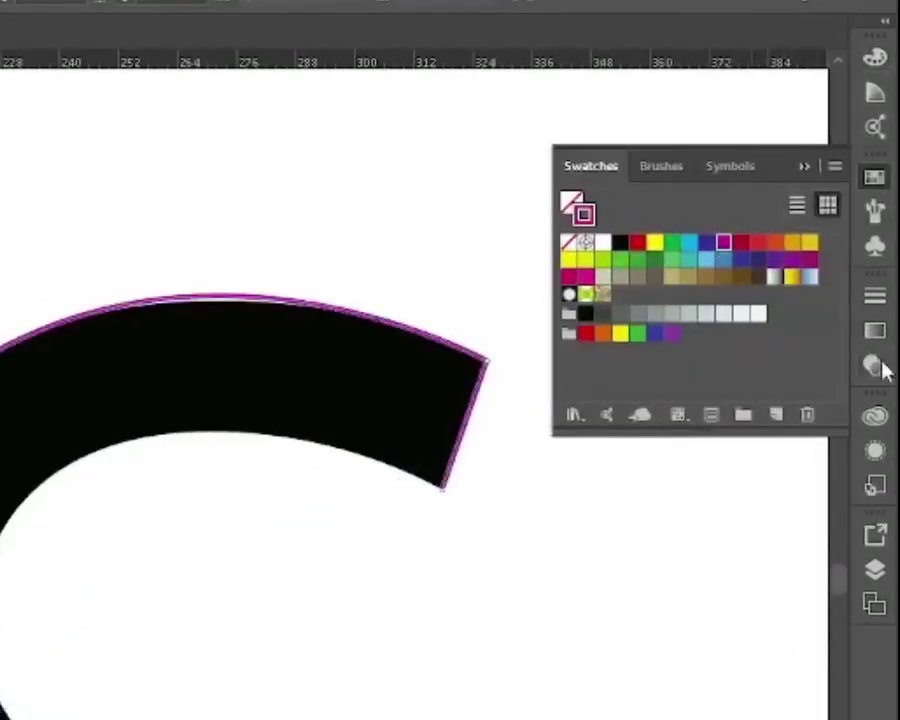
left_click(876, 297)
left_click(740, 322)
left_click(765, 349)
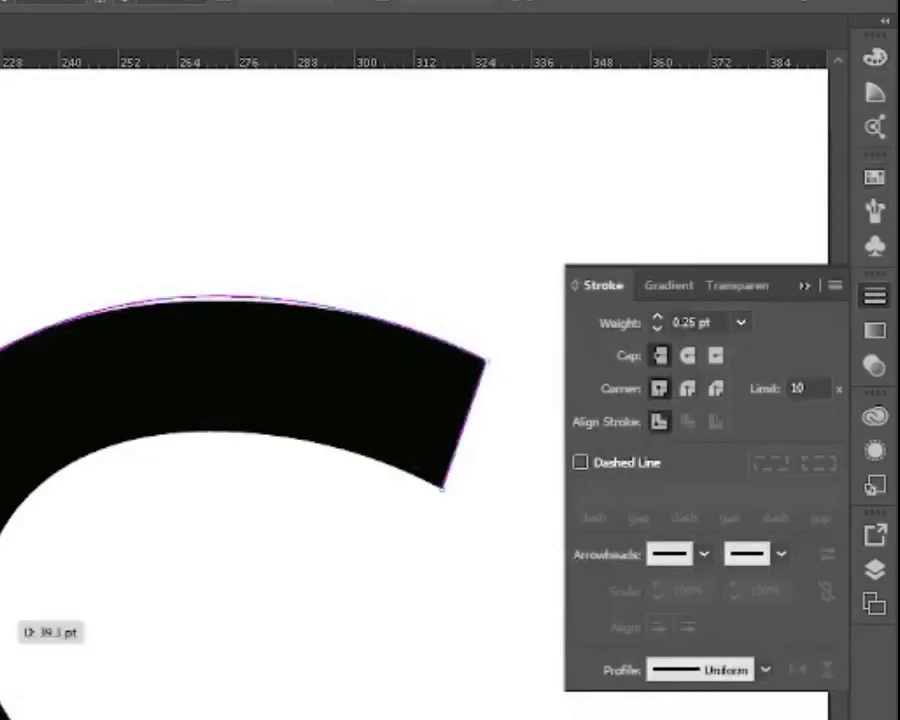
Reshape the handle of the last point so the path fits the left outer edge of the S's upper bowl.
left_click_drag(305, 483, 322, 494)
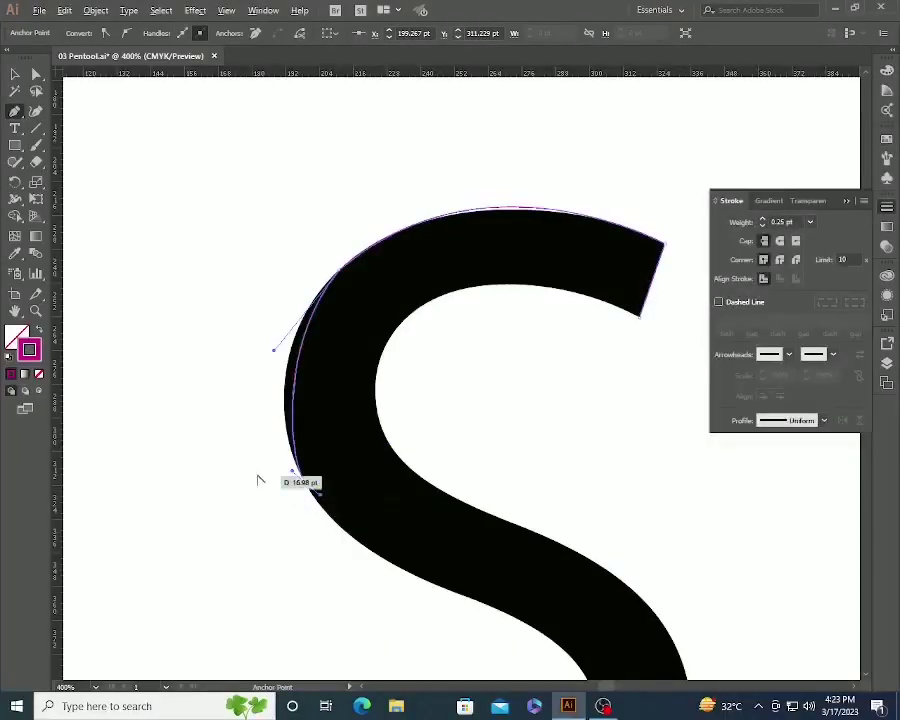
left_click_drag(258, 481, 285, 461)
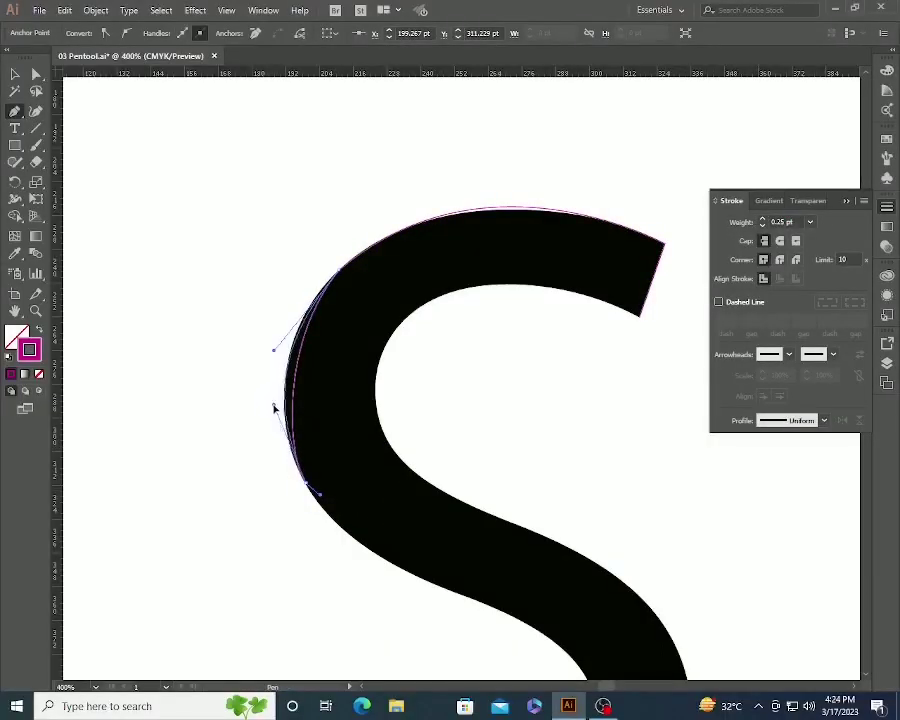
left_click_drag(275, 403, 274, 400)
Continue the Pen path with smooth points along the underside of the S's diagonal and on the inner edge of the lower bowl.
left_click_drag(461, 542, 439, 481)
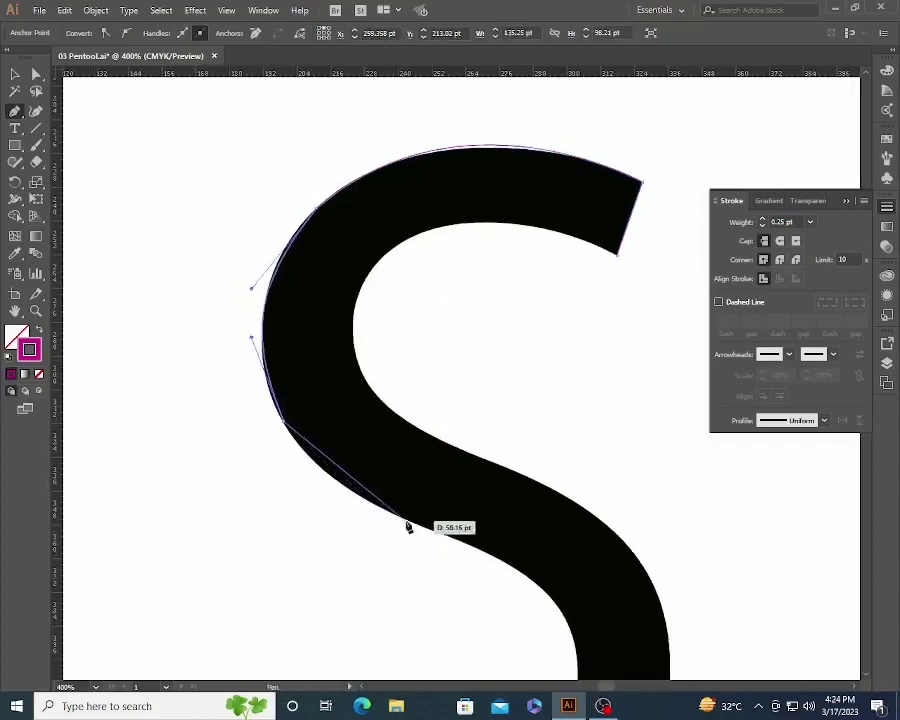
left_click_drag(410, 522, 310, 483)
left_click_drag(492, 498, 354, 368)
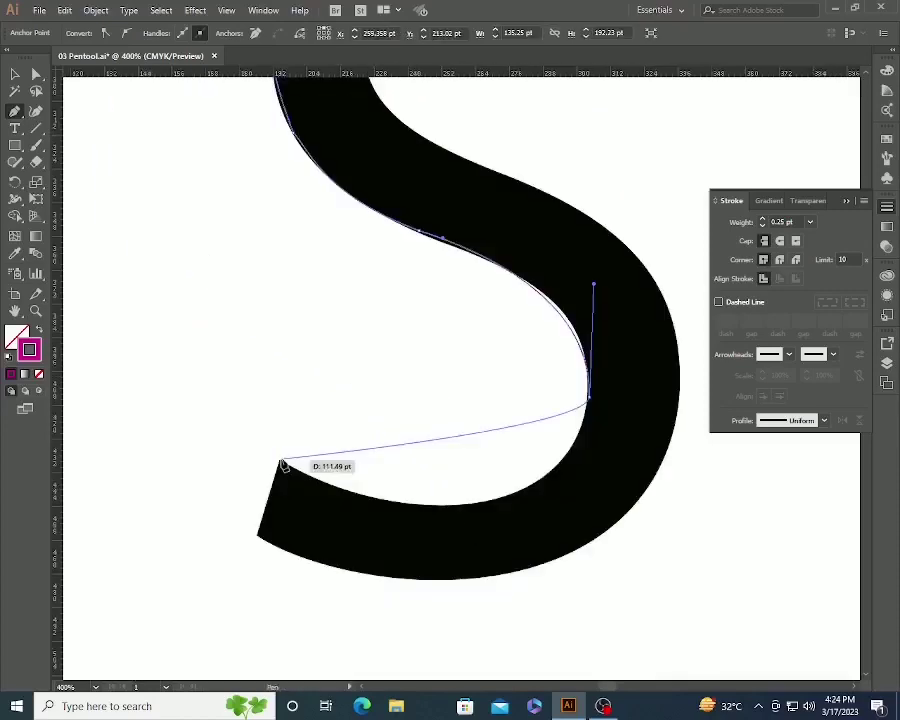
Add Pen corner points at both corners of the S's lower terminal, bending the preceding segment to fit the lower bowl's inner curve.
left_click_drag(282, 463, 262, 545)
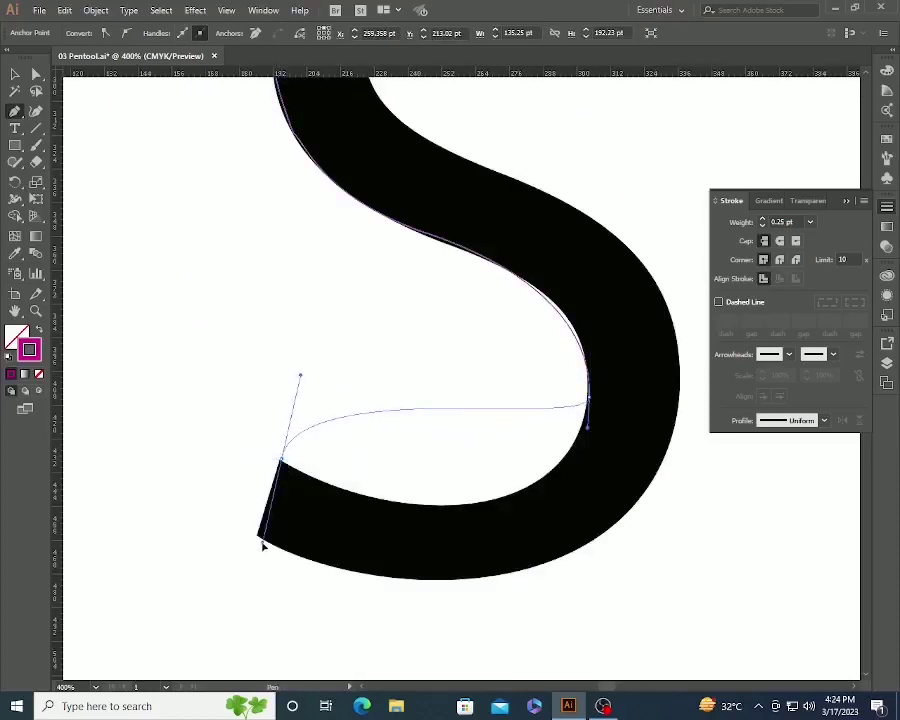
key("ctrl+z")
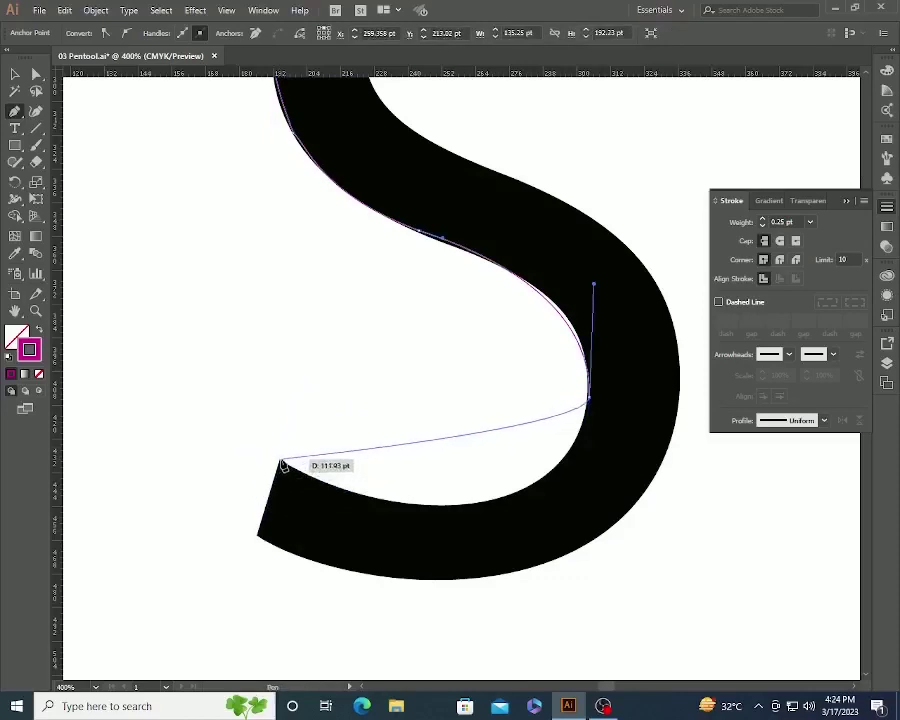
left_click(281, 461)
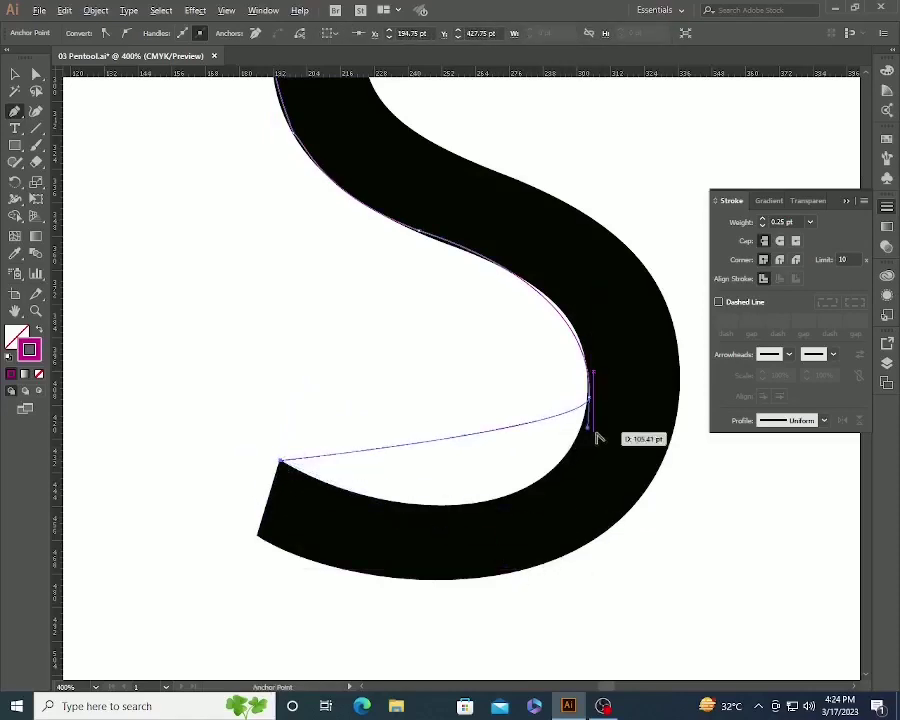
left_click_drag(590, 428, 556, 584)
left_click_drag(280, 461, 258, 540)
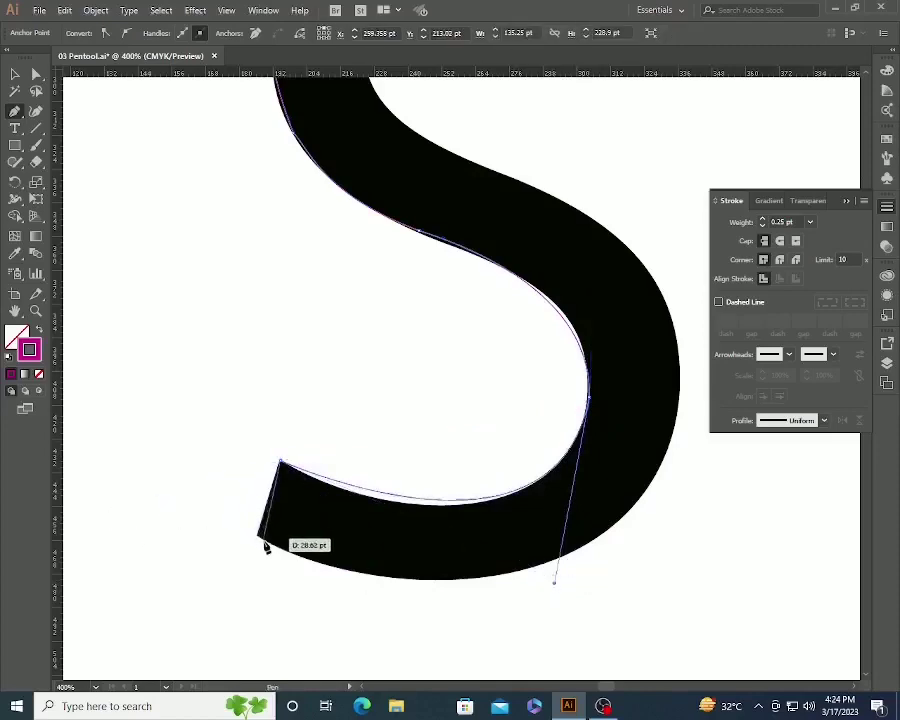
left_click(258, 537)
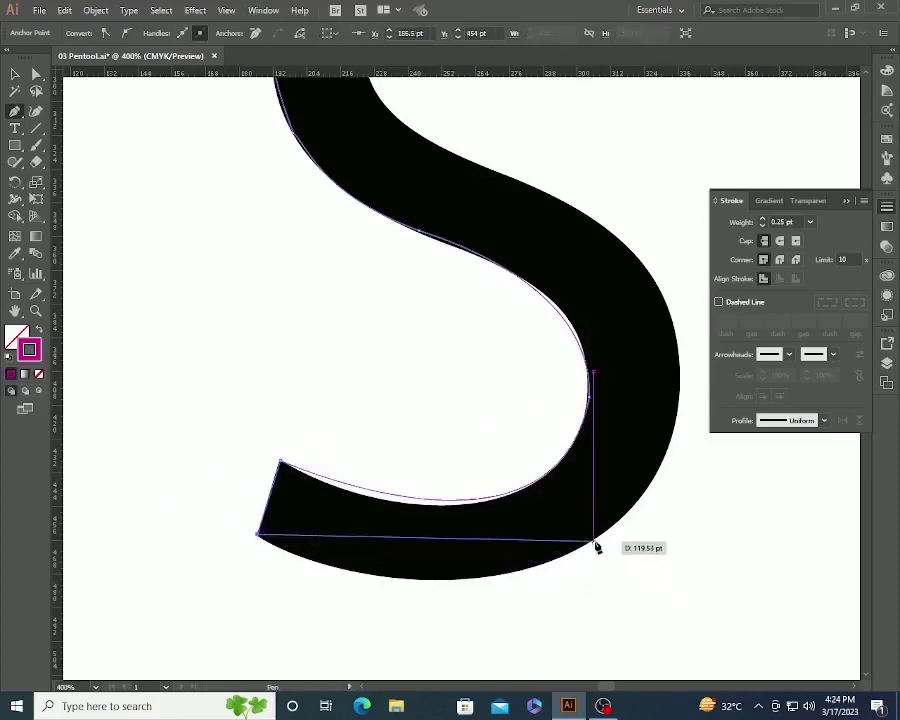
Finish the Pen path around the S's lower outer bowl and upper inner edge to the upper terminal, bending the last segment to fit.
left_click_drag(594, 539, 632, 509)
left_click_drag(556, 567, 433, 635)
left_click_drag(613, 421, 555, 472)
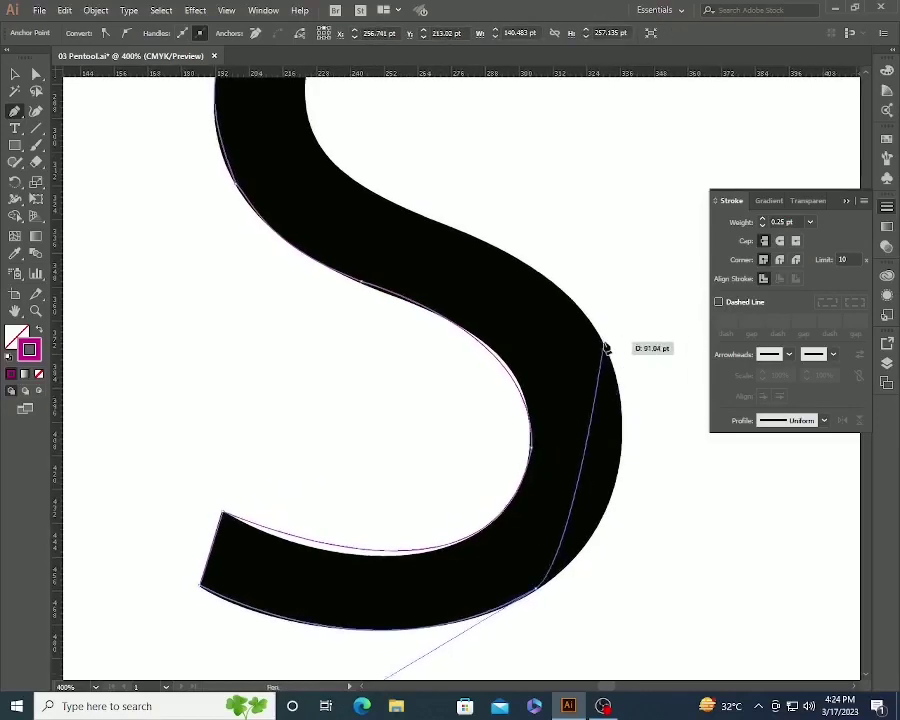
left_click_drag(311, 185, 323, 296)
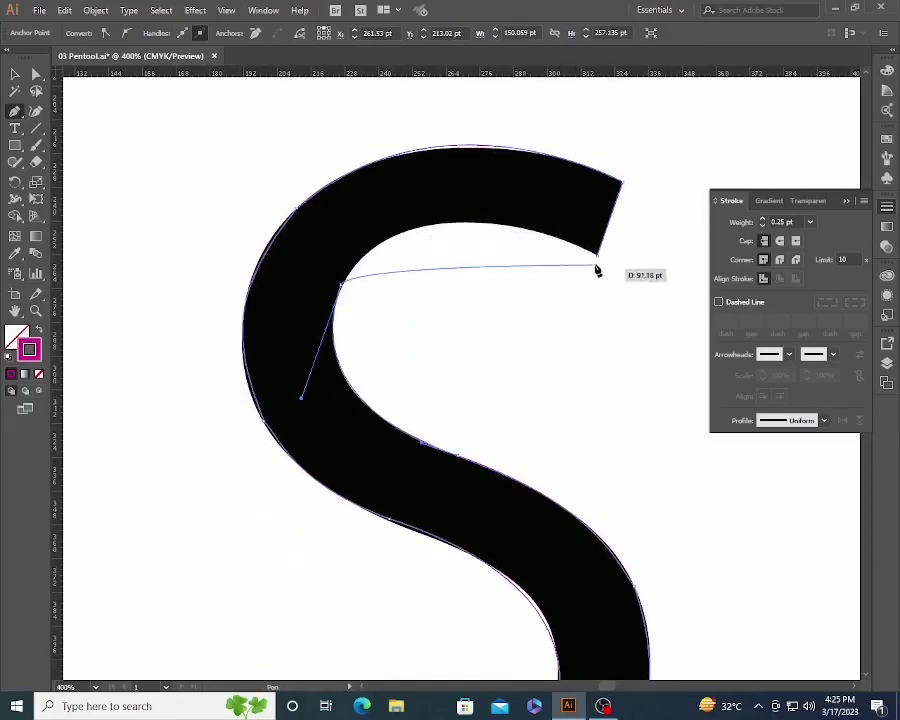
left_click_drag(598, 255, 597, 258)
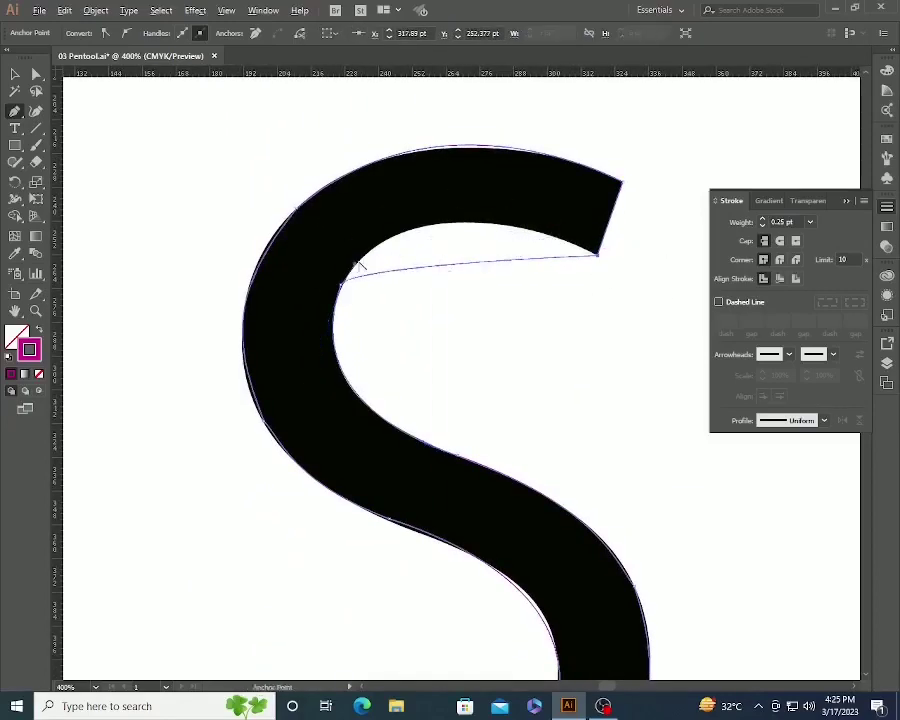
left_click_drag(355, 264, 422, 167)
key("v")
left_click(663, 428)
Move the traced outline off the black S and place it just to the right of the letter.
key("z")
left_click(421, 364, "alt")
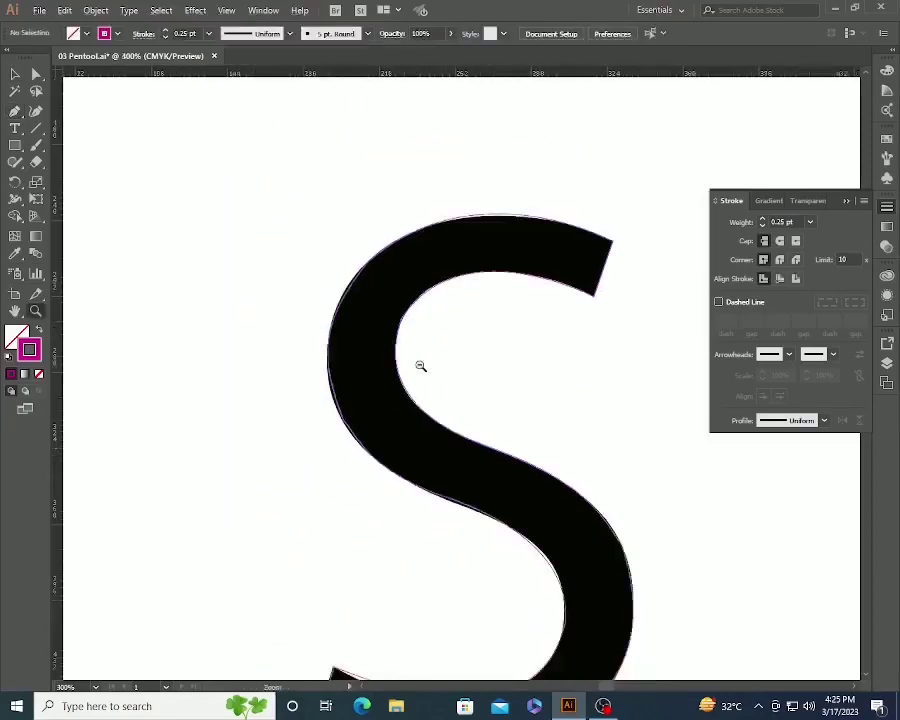
left_click(423, 370, "alt")
left_click(424, 375, "alt")
left_click_drag(428, 388, 246, 331)
left_click_drag(380, 388, 596, 382)
Redirect the short handle at the kink on the traced S's left outer edge to smooth the curve.
key("z")
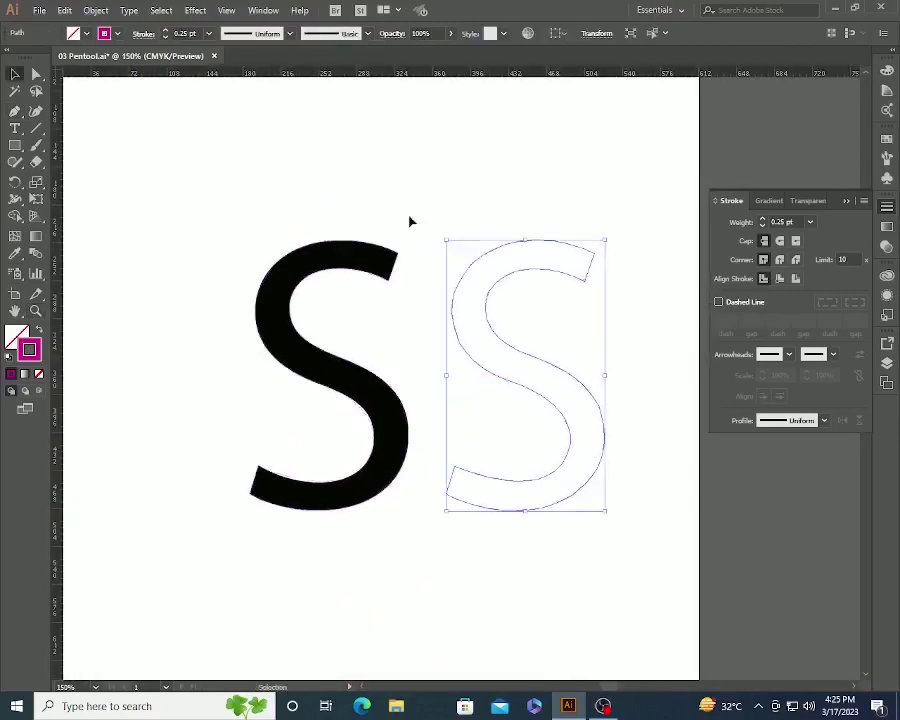
left_click_drag(414, 213, 649, 446)
left_click_drag(198, 338, 433, 482)
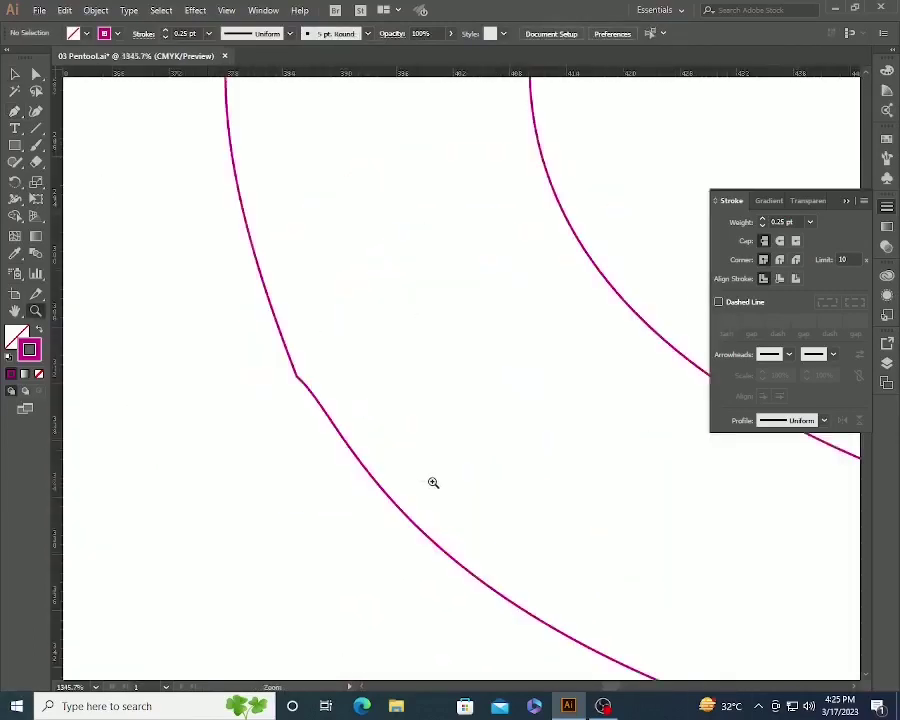
left_click(320, 404)
left_click(297, 377)
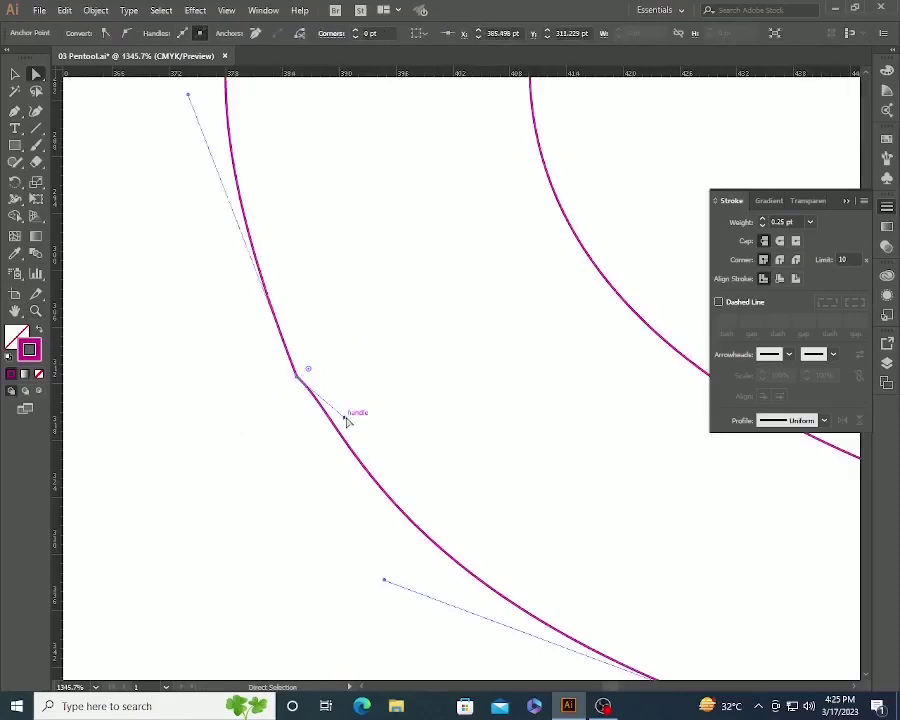
left_click_drag(345, 414, 338, 457)
left_click(327, 422)
left_click(347, 476)
Adjust the handles of the anchor on the inner edge of the traced S's lower bowl.
key("z")
left_click(545, 454, "alt")
left_click(545, 454, "alt")
left_click_drag(525, 640, 360, 247)
key("a")
left_click(632, 383)
left_click_drag(609, 404, 584, 305)
key("z")
left_click(540, 325, "alt")
left_click(475, 452, "alt")
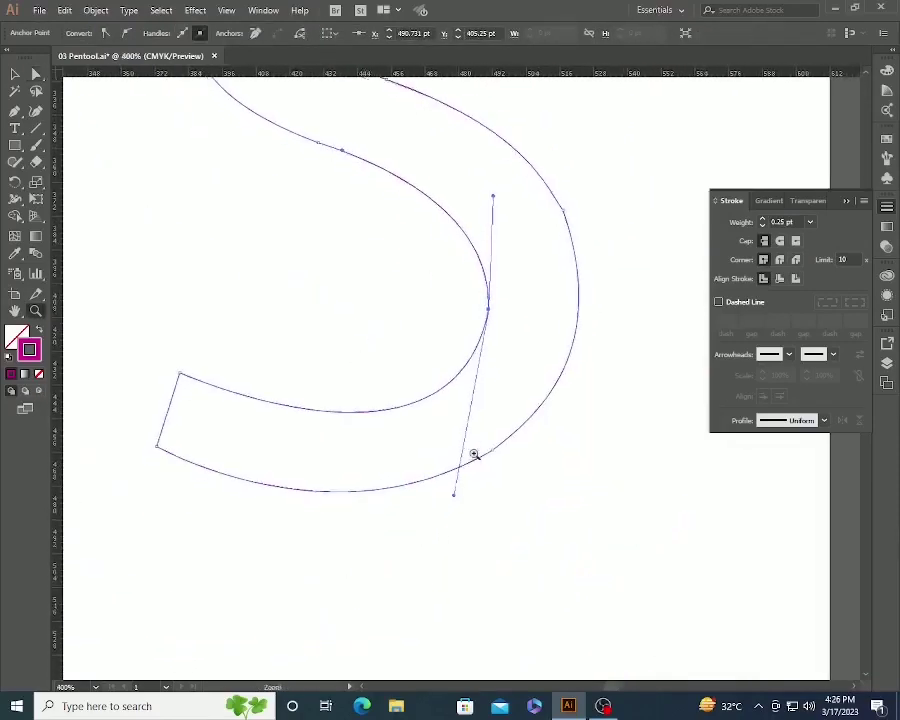
key("a")
mouse_move(453, 495)
left_mouse_down()
mouse_move(420, 487)
mouse_move(447, 502)
left_mouse_up()
left_click(544, 464)
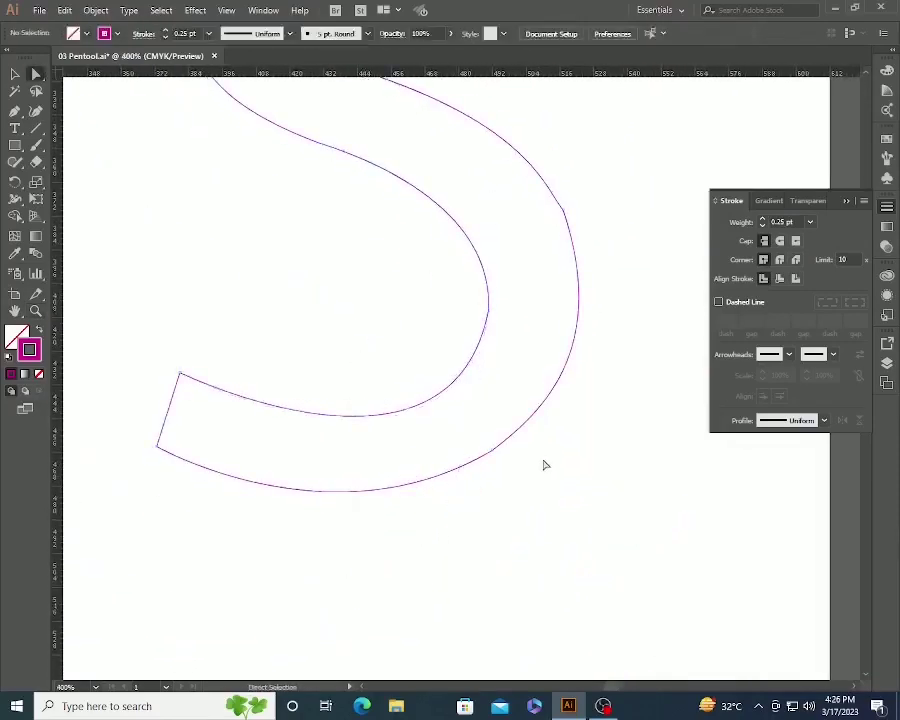
Refine the upper handle of the anchor on the right outer edge of the traced S's lower bowl.
scroll(437, 480, "up", 3)
left_click(494, 319)
key("a")
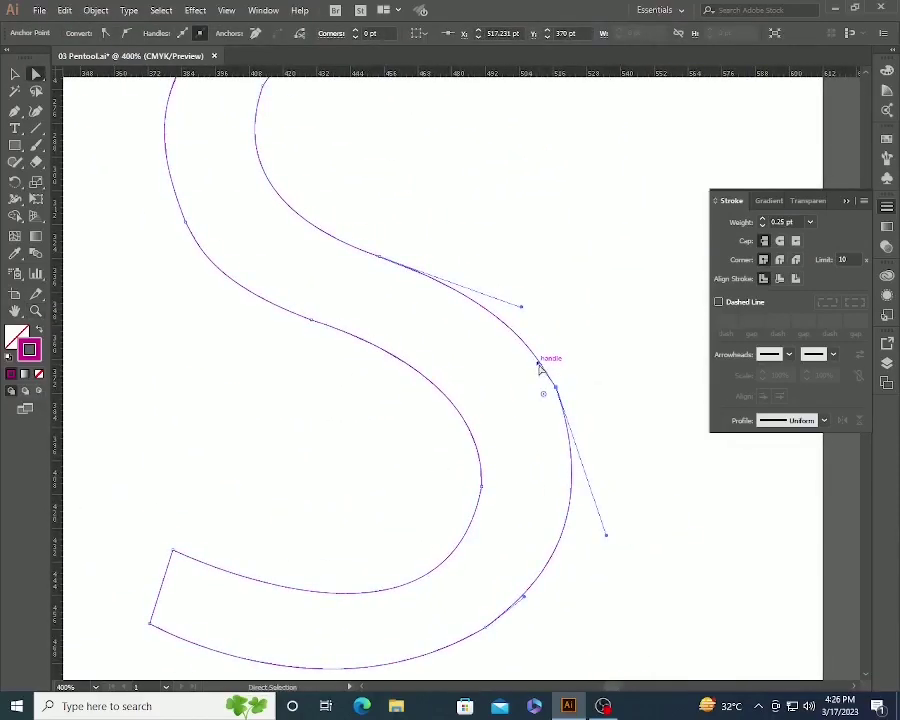
left_click(366, 418)
Adjust the lower handle of the anchor on the inner edge of the traced S's upper bowl.
scroll(366, 418, "up", 5)
left_click(303, 310)
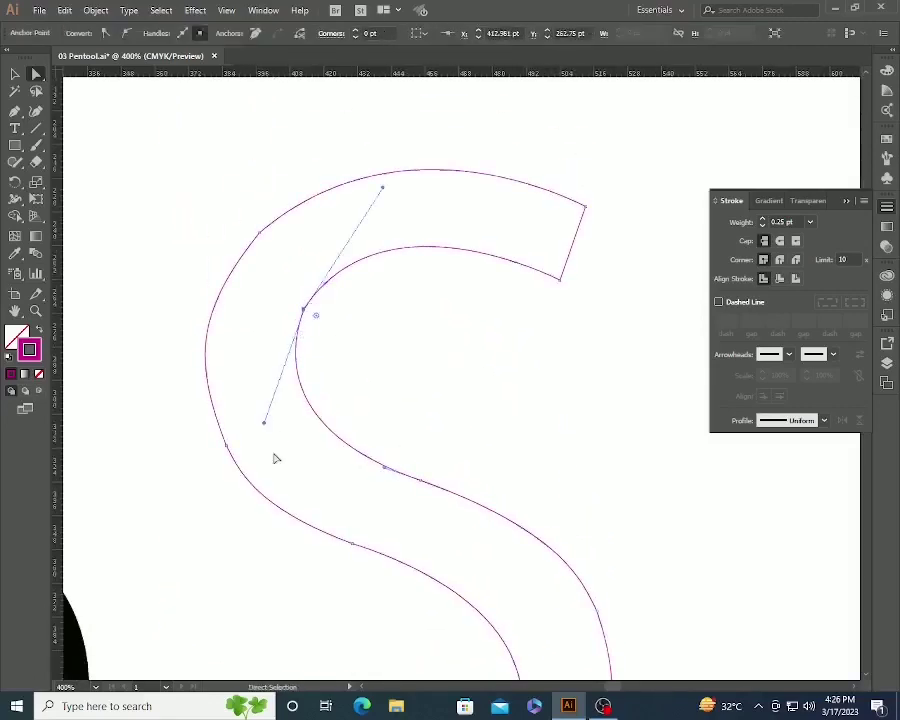
left_click(380, 372)
key("z")
left_click_drag(251, 254, 385, 389)
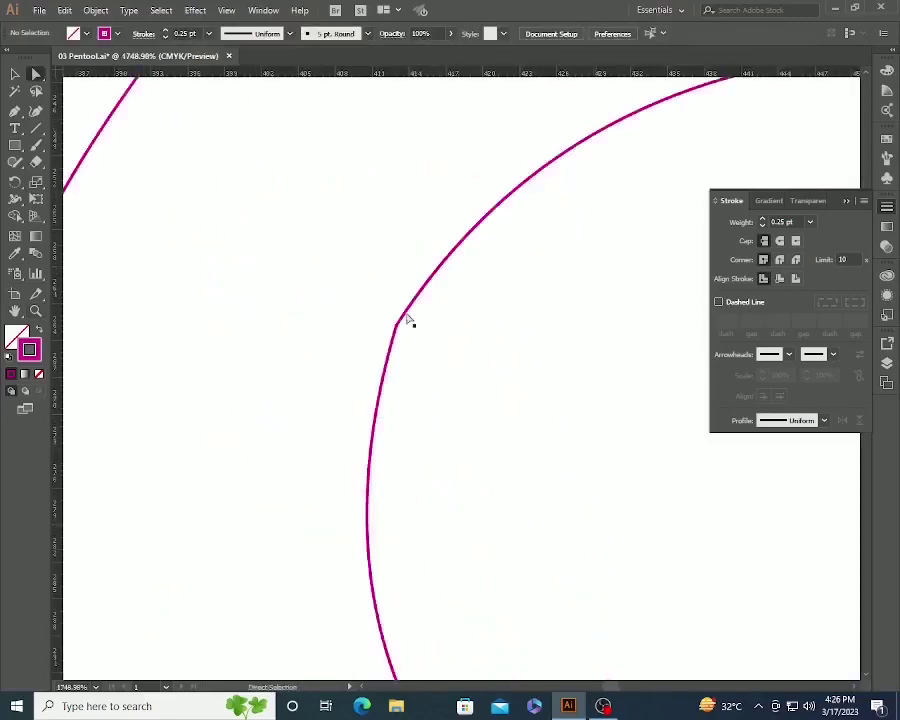
left_click(406, 321)
key("ctrl+minus")
scroll(350, 296, "down", 2)
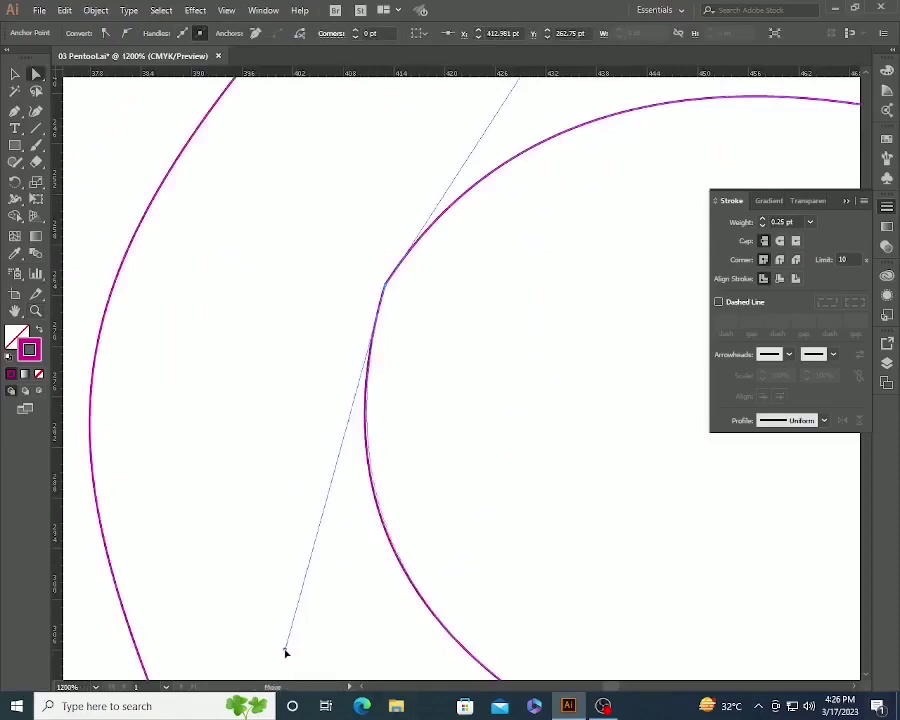
left_click_drag(285, 652, 262, 553)
left_click(568, 525, "ctrl+alt")
left_click(568, 525, "ctrl+alt")
left_click(568, 525, "ctrl+alt")
left_click(479, 292)
Examine the whole traced S outline next to the original black letter.
left_click_drag(431, 238, 430, 438)
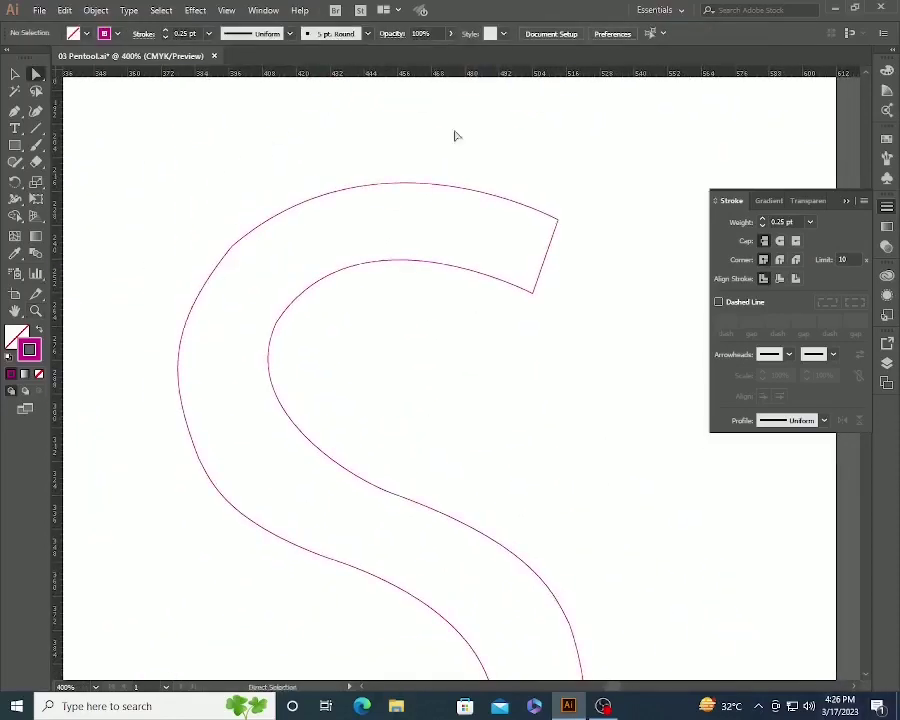
left_click(418, 381, "ctrl+alt")
left_click(418, 381, "ctrl+alt")
left_click(508, 383, "ctrl+alt")
left_click(414, 402)
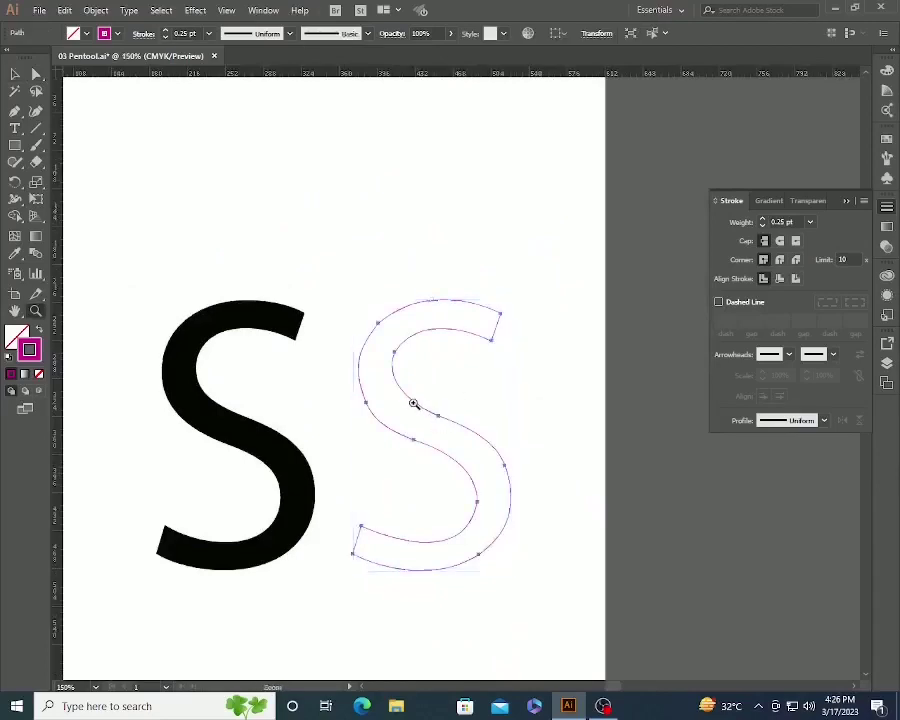
left_click(412, 399, "ctrl+alt")
left_click(412, 399, "ctrl+alt")
left_click(420, 502)
key("t")
left_click(404, 497)
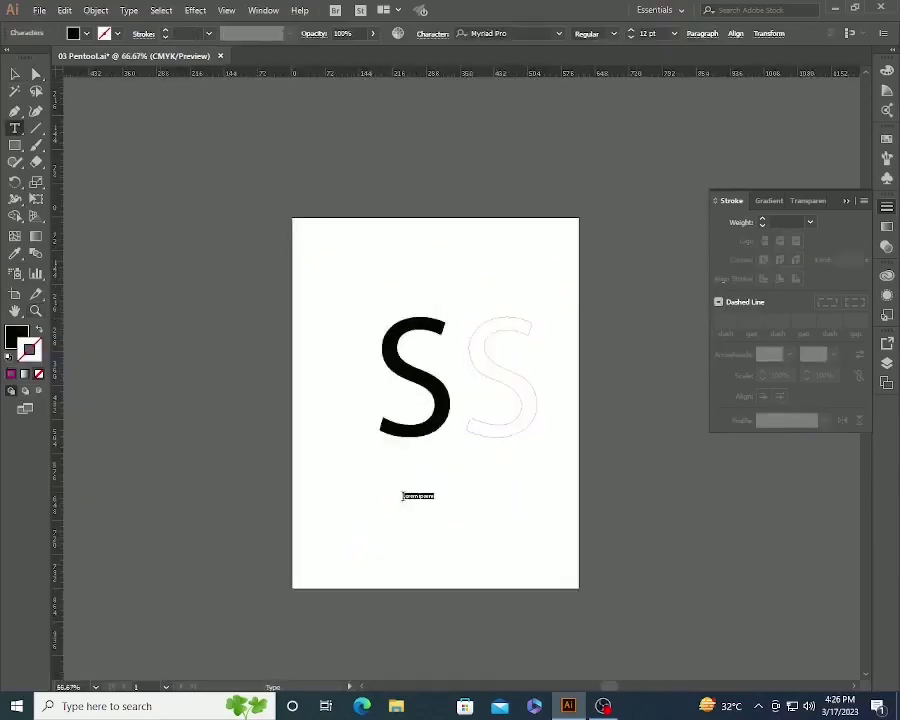
left_click(517, 511, "ctrl")
key("v")
left_click(430, 496)
key("Delete")
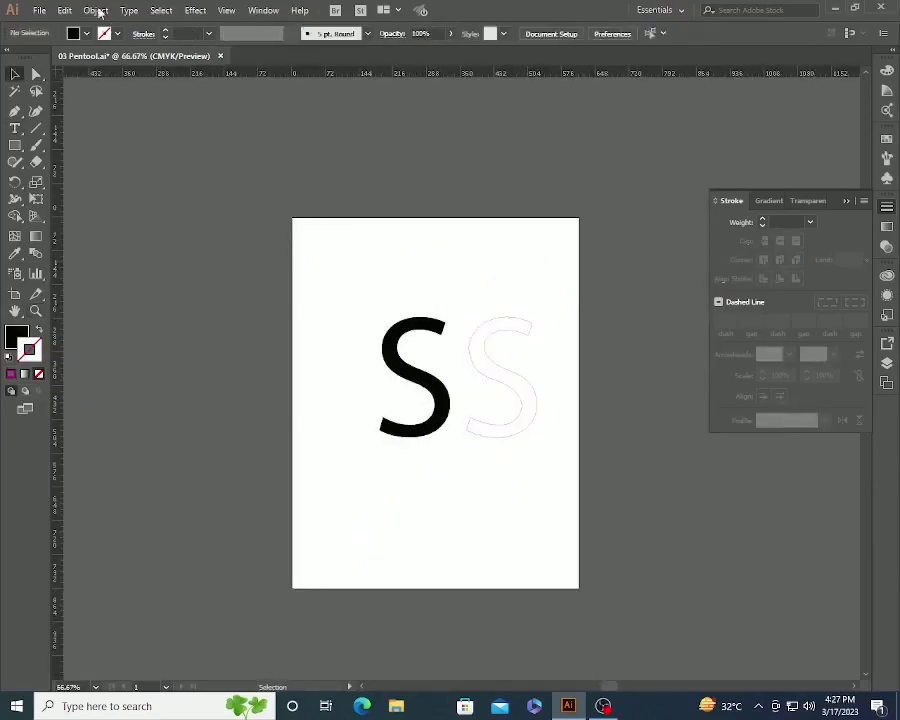
left_click(97, 11)
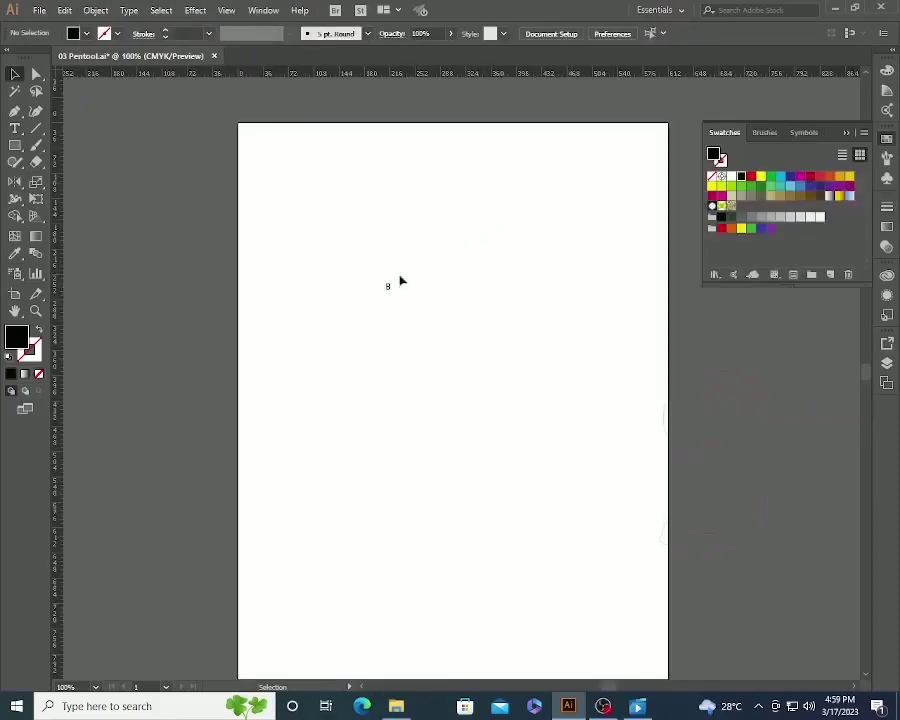
Replace the small text character on the artboard with a new letter B and scale it up to about 376 pt.
left_click_drag(390, 288, 391, 295)
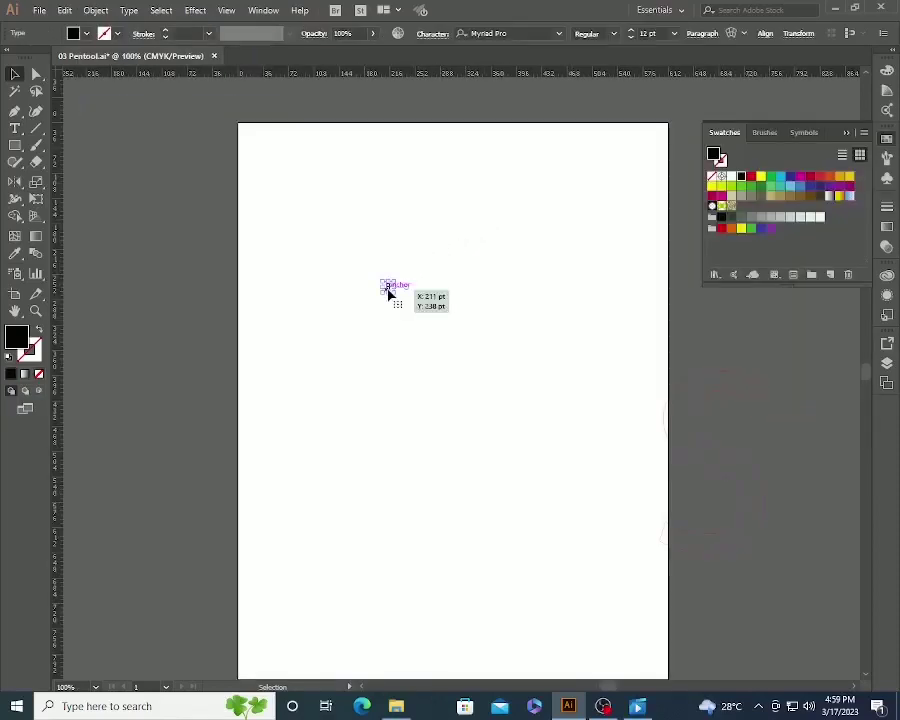
key("Delete")
key("t")
left_click(400, 303)
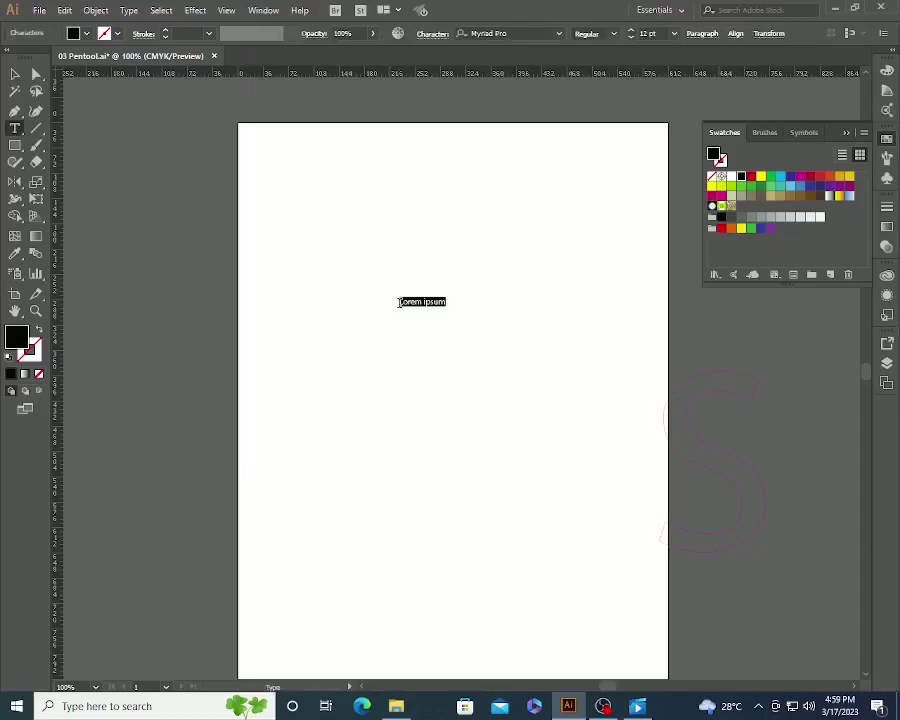
left_click(420, 335, "ctrl")
key("v")
left_click(402, 303)
left_click_drag(408, 308, 579, 490)
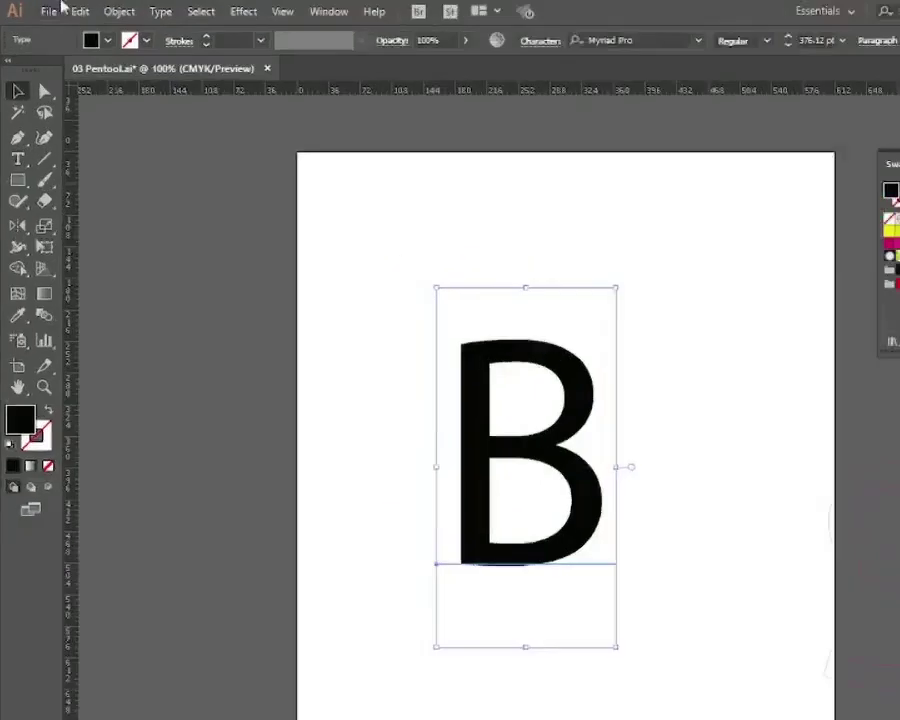
Lock the large letter B so it serves as a fixed tracing template.
left_click(96, 10)
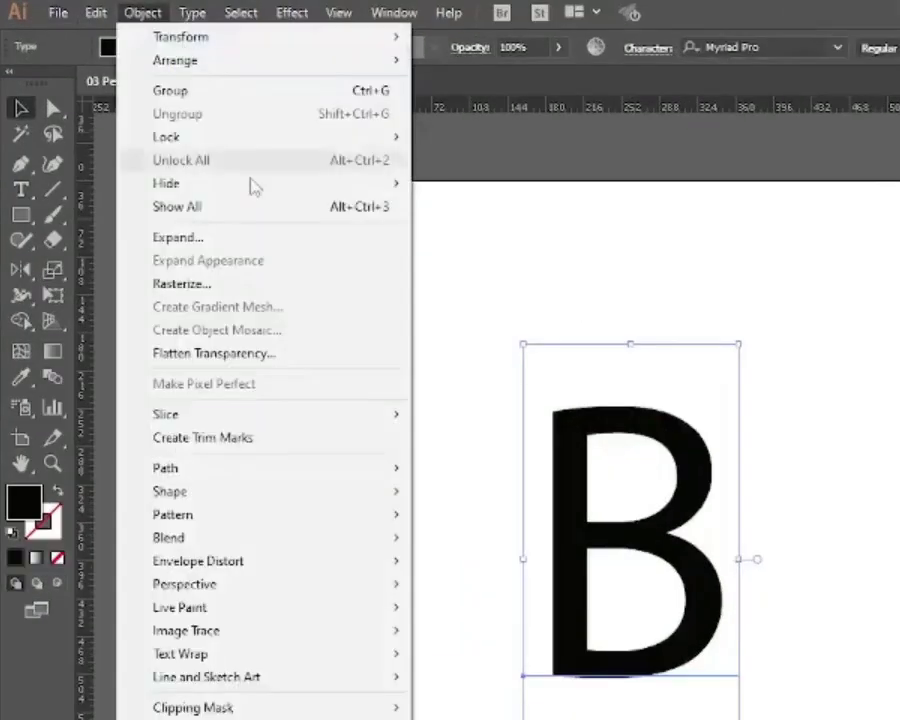
mouse_move(200, 136)
left_click(460, 134)
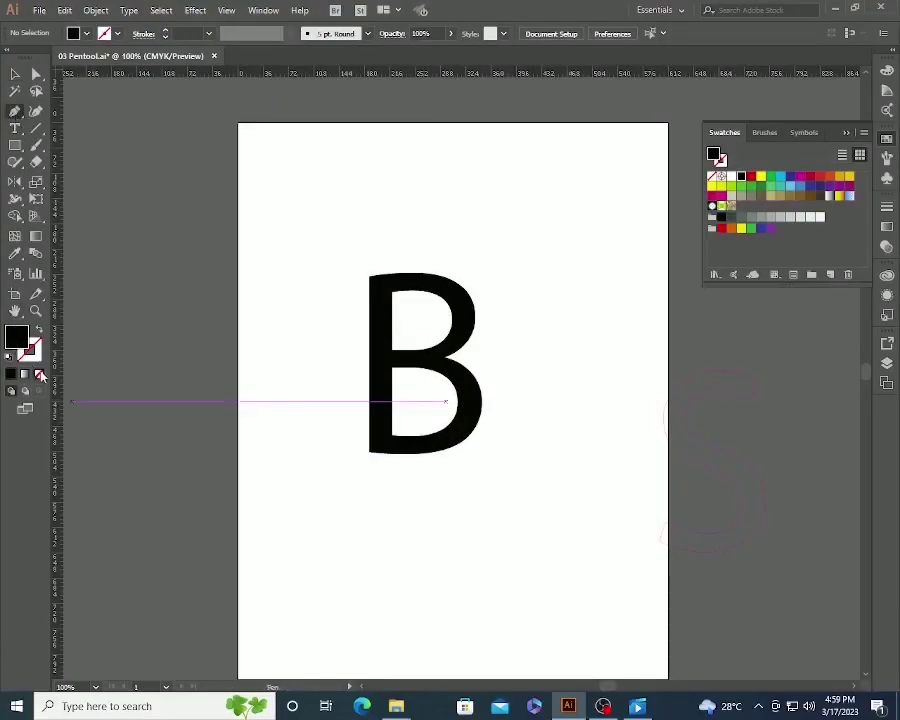
Set the Pen drawing style to no fill and a magenta stroke with a 0.25 pt weight.
left_click(40, 374)
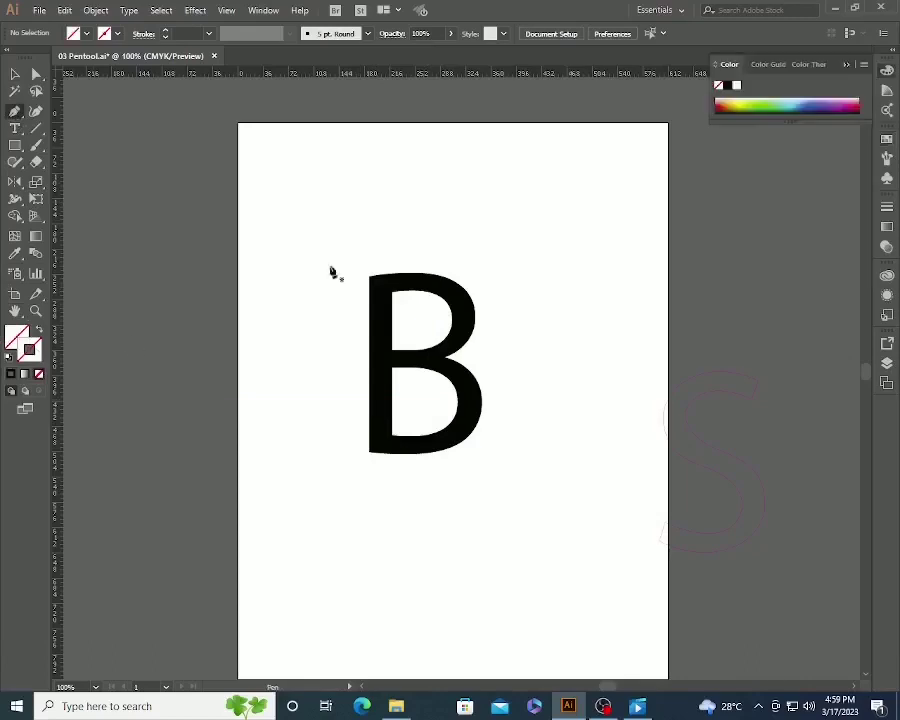
left_click(886, 142)
left_click(802, 177)
left_click(887, 207)
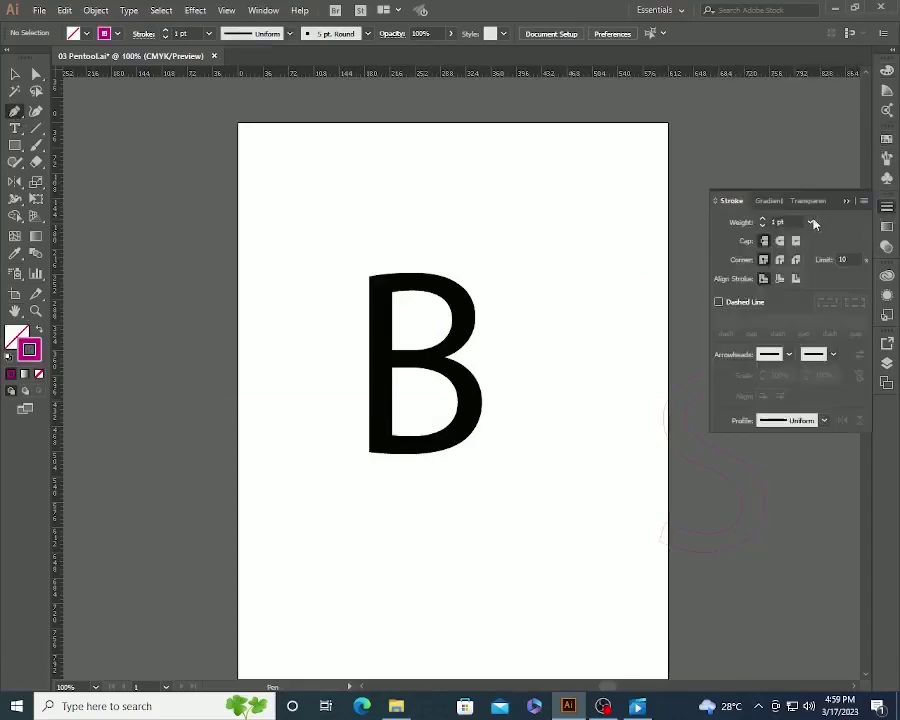
Trace straight Pen segments from the B's upper-left corner down the stem and around the lower bowl to the notch between the bowls.
left_click(399, 283, "ctrl")
left_click(399, 283, "ctrl")
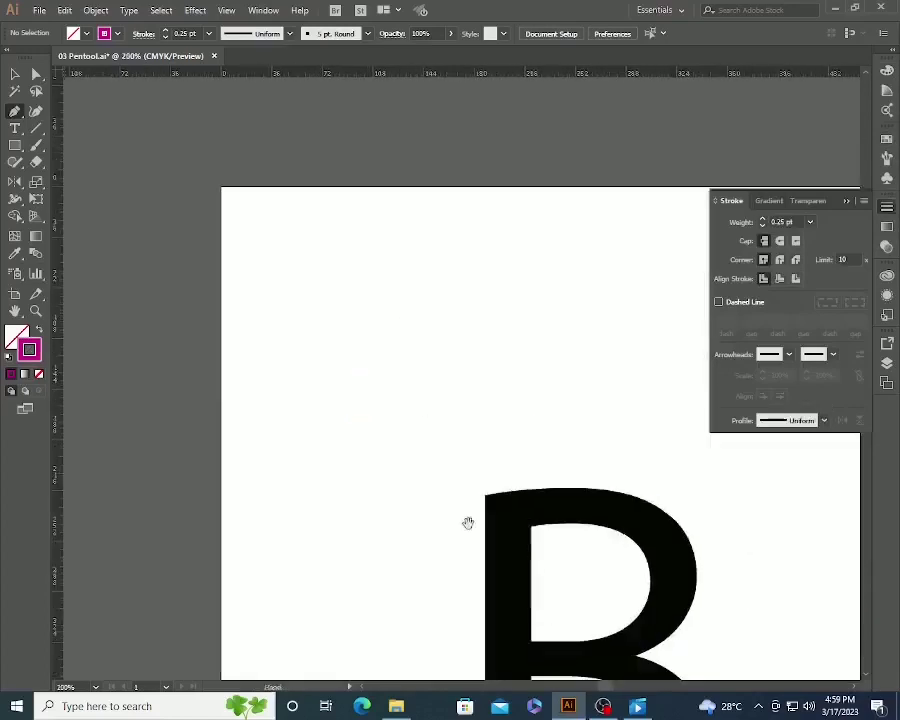
left_click(468, 522, "ctrl")
left_click(485, 330)
left_click_drag(485, 330, 270, 80)
left_click(270, 601)
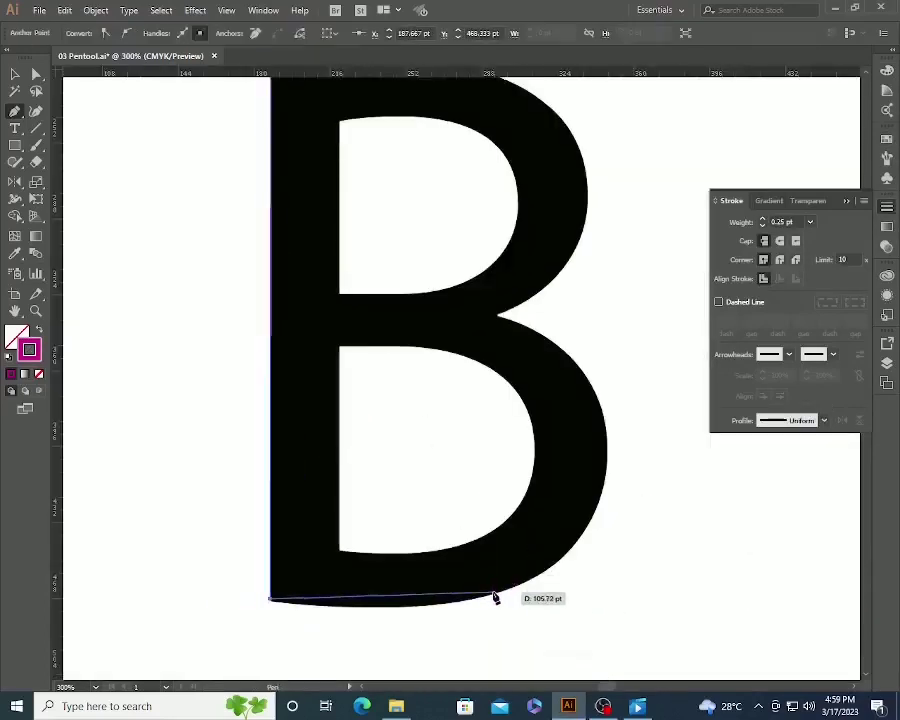
left_click(493, 594)
left_click(605, 426)
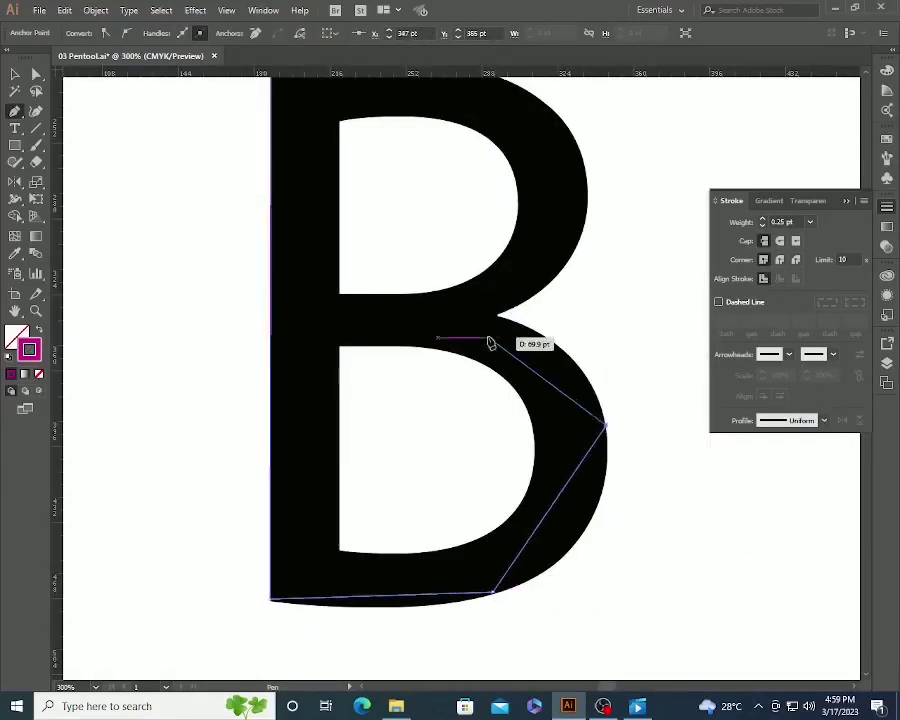
left_click(497, 318)
Add two Pen points along the B's upper bowl, close the path at its starting corner and deselect it.
scroll(504, 240, "up", 3)
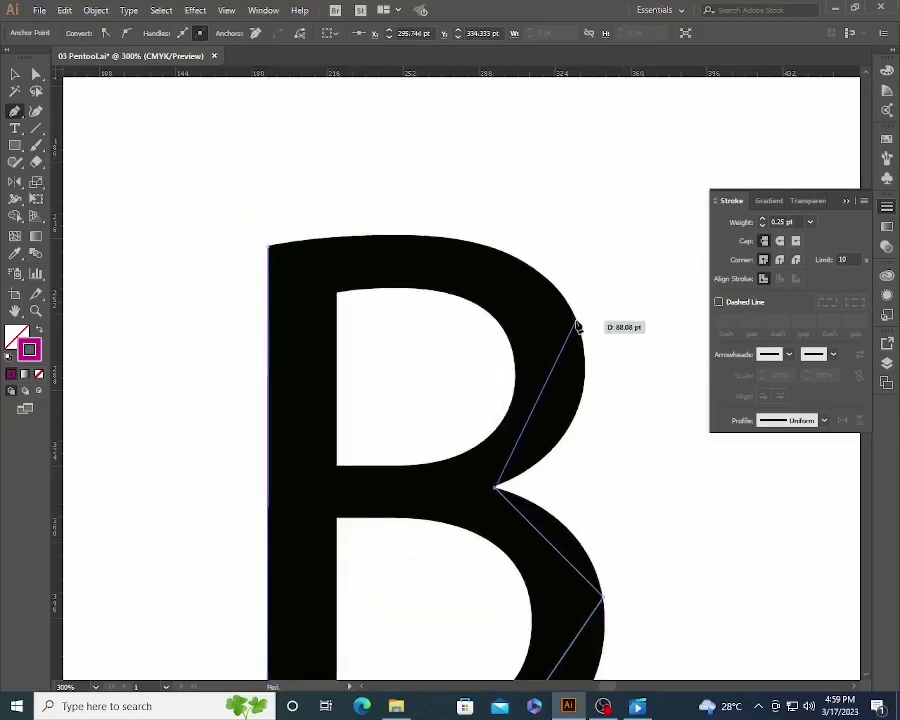
left_click(577, 325)
left_click(430, 238)
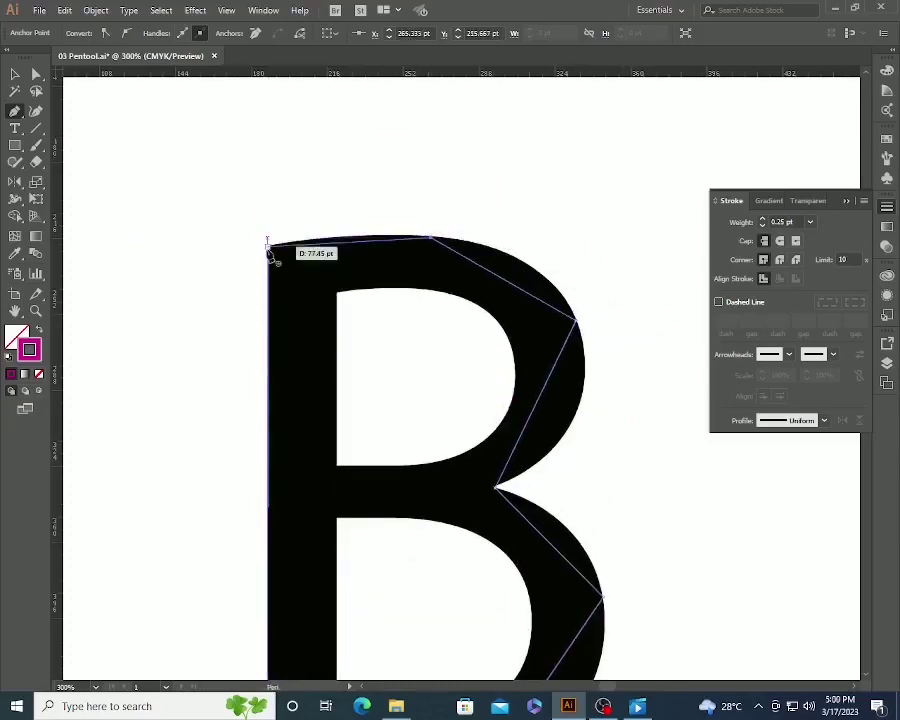
left_click(269, 245)
key("v")
left_click(402, 270)
Convert the two anchors on the outer edge of the B's upper bowl to smooth points.
key("z")
key("ctrl+minus")
key("ctrl+minus")
left_click_drag(405, 269, 340, 226)
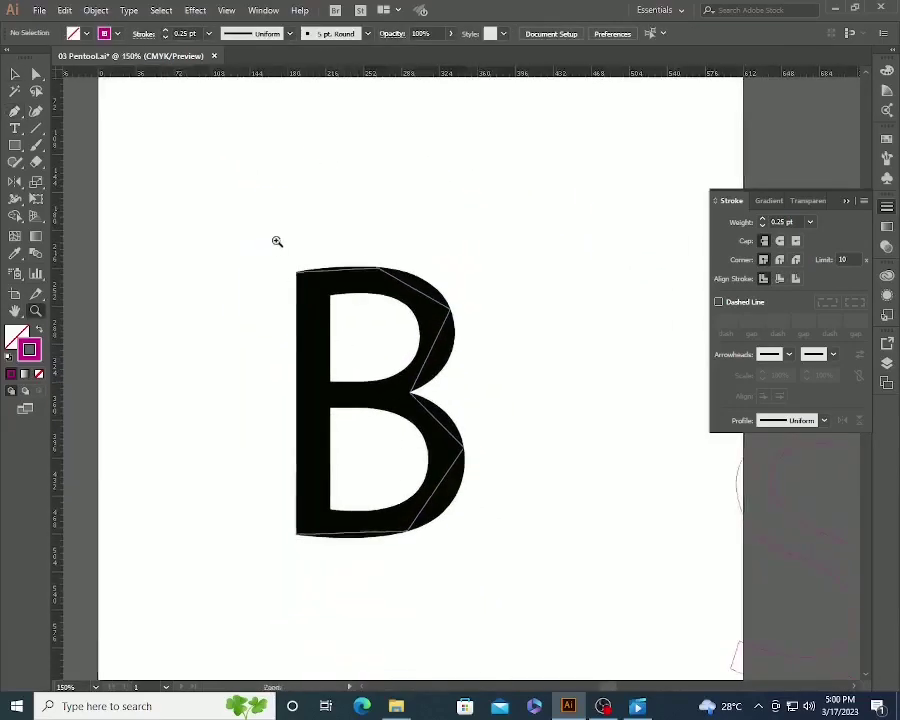
left_click_drag(273, 236, 535, 592)
left_click_drag(398, 100, 565, 220)
left_click(127, 36)
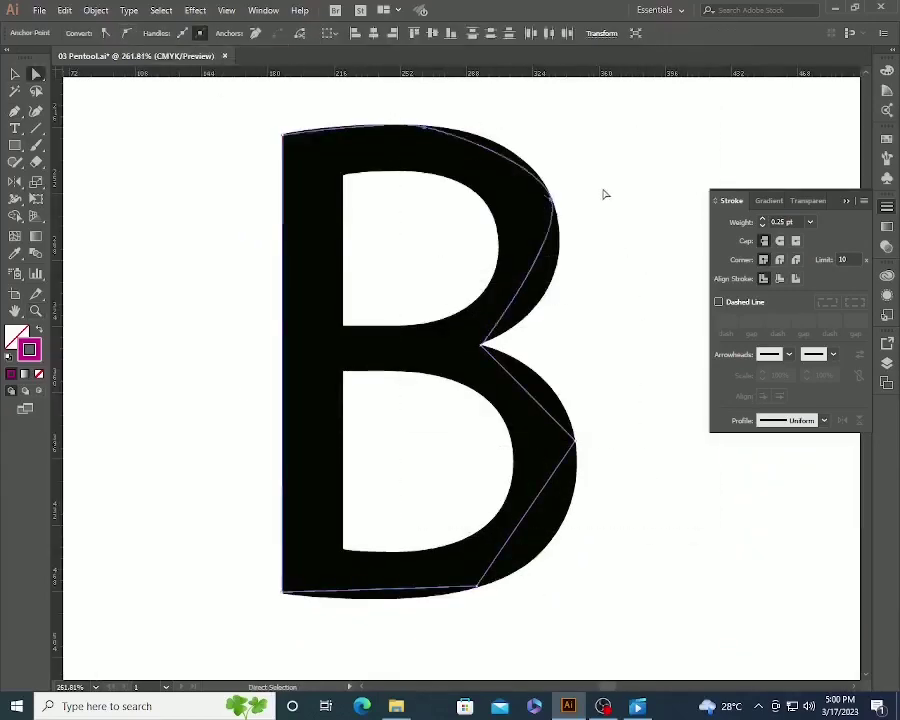
left_click(605, 194)
Hide the panels and extend the left handle of the upper bowl's top anchor to fit the path to the B's top edge.
key("z")
left_click_drag(400, 140, 410, 224)
left_click_drag(264, 161, 618, 352)
key("a")
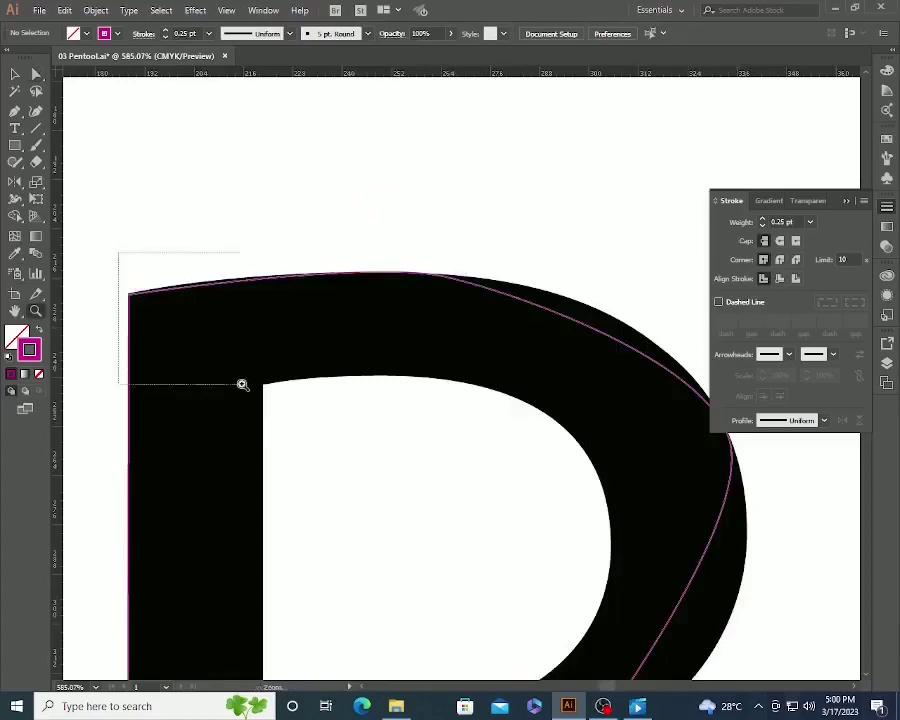
left_click_drag(242, 384, 242, 385)
key("a")
left_click(239, 261)
key("z")
left_click(572, 295, "alt")
left_click(572, 295, "alt")
left_click(572, 295, "alt")
left_click_drag(414, 398, 516, 403)
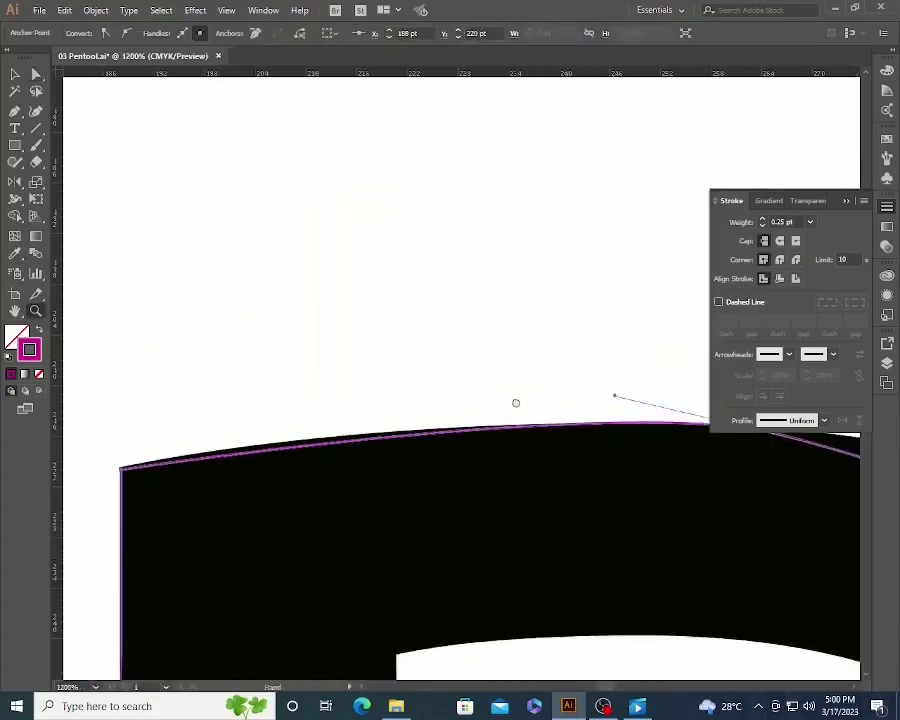
key("Tab")
key("a")
left_click_drag(570, 371, 508, 357)
left_click(514, 346)
Fit the upper bowl's upper-right curve to the B by extending its right anchor's upper handle and nudging the top anchor.
key("z")
left_click(696, 434, "alt")
left_click_drag(853, 534, 742, 452)
key("a")
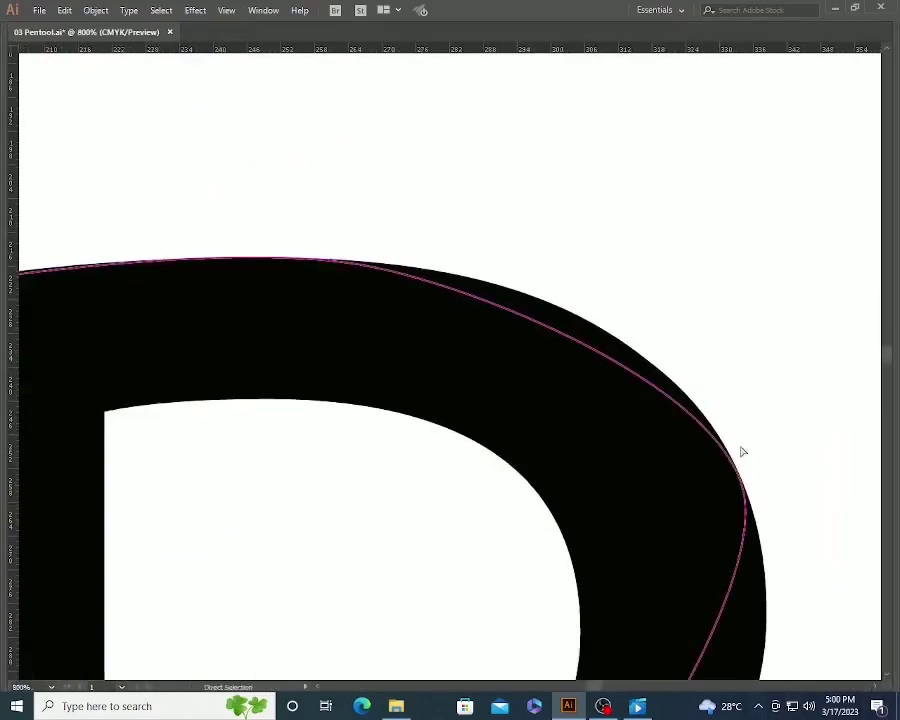
left_click(728, 450)
left_click_drag(706, 391, 634, 279)
mouse_move(466, 282)
left_mouse_down()
mouse_move(502, 320)
mouse_move(466, 283)
mouse_move(482, 276)
left_mouse_up()
left_click(357, 263)
left_click_drag(357, 263, 367, 260)
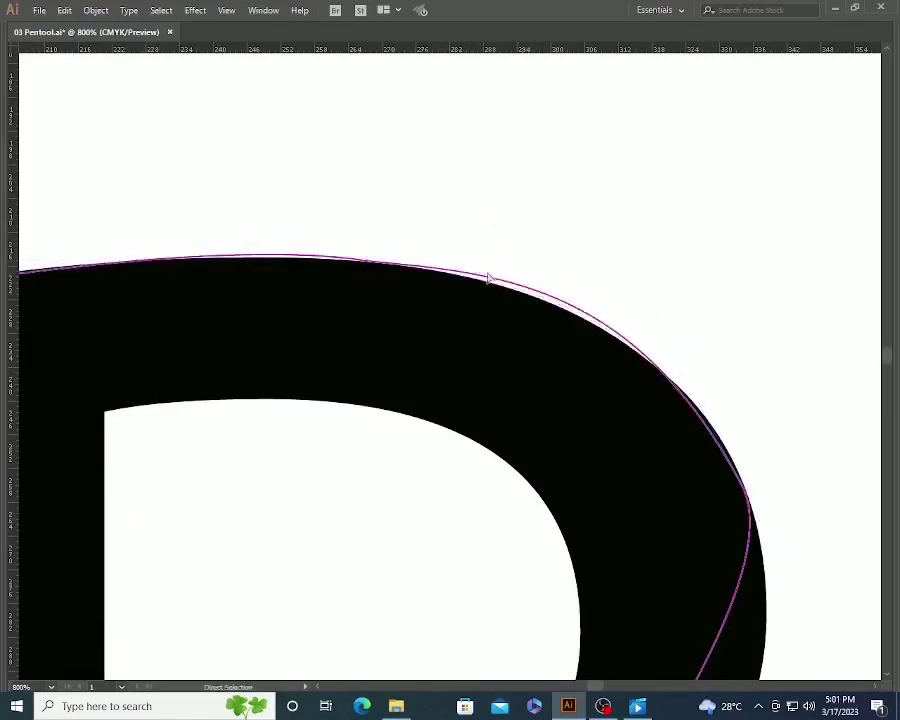
left_click_drag(496, 288, 499, 288)
left_click_drag(635, 279, 631, 284)
Extend the lower handle of the upper bowl's right anchor and move the notch anchor to fit the bowl's lower curve.
left_click_drag(724, 603, 657, 353)
left_click(677, 239)
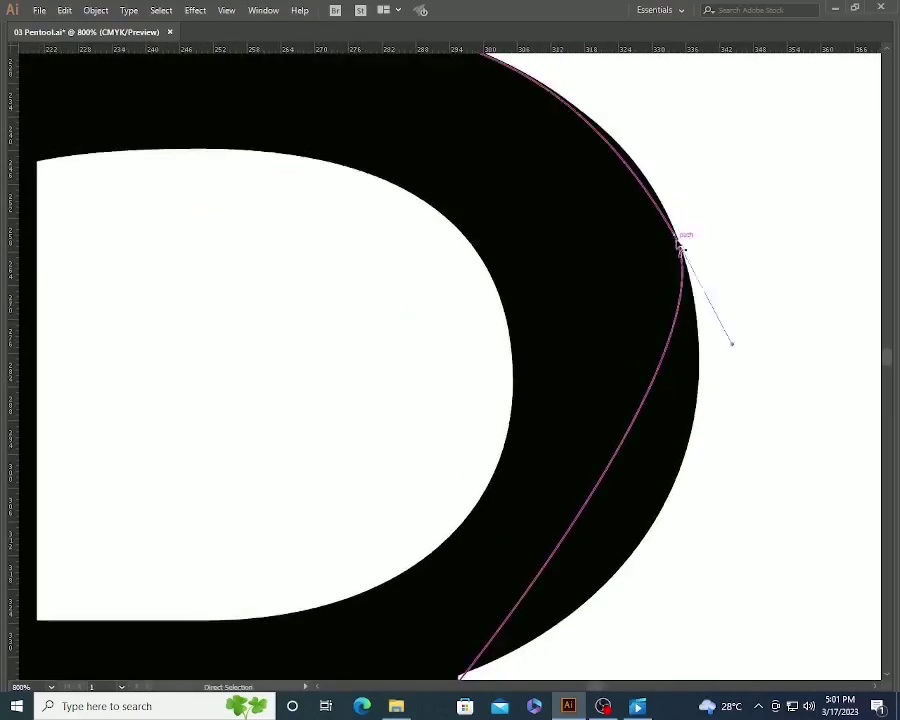
left_click_drag(733, 339, 789, 566)
left_click_drag(680, 612, 684, 281)
left_click_drag(465, 350, 459, 346)
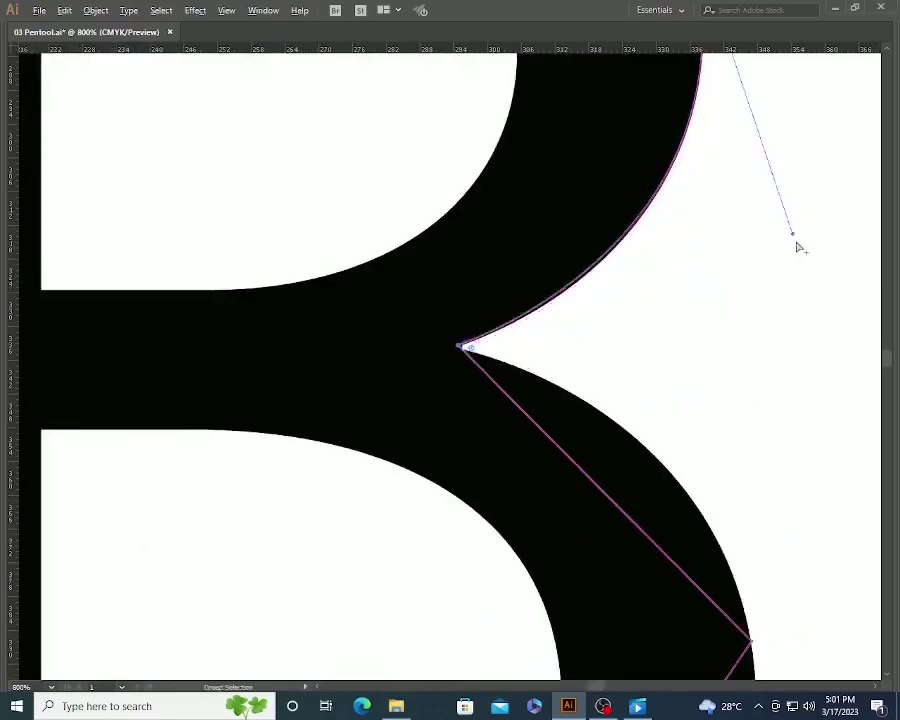
left_click_drag(793, 235, 791, 254)
left_click(746, 308)
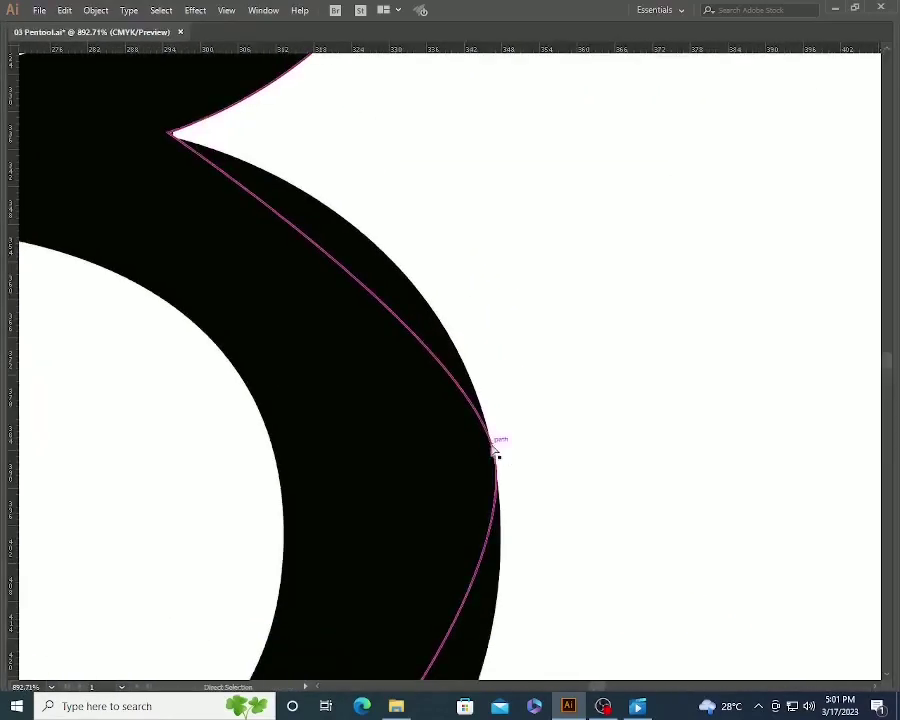
Extend the lower bowl's outer-anchor upper handle and bottom-anchor right handle to fit the path to the bowl's outer edge.
left_click_drag(496, 452, 452, 192)
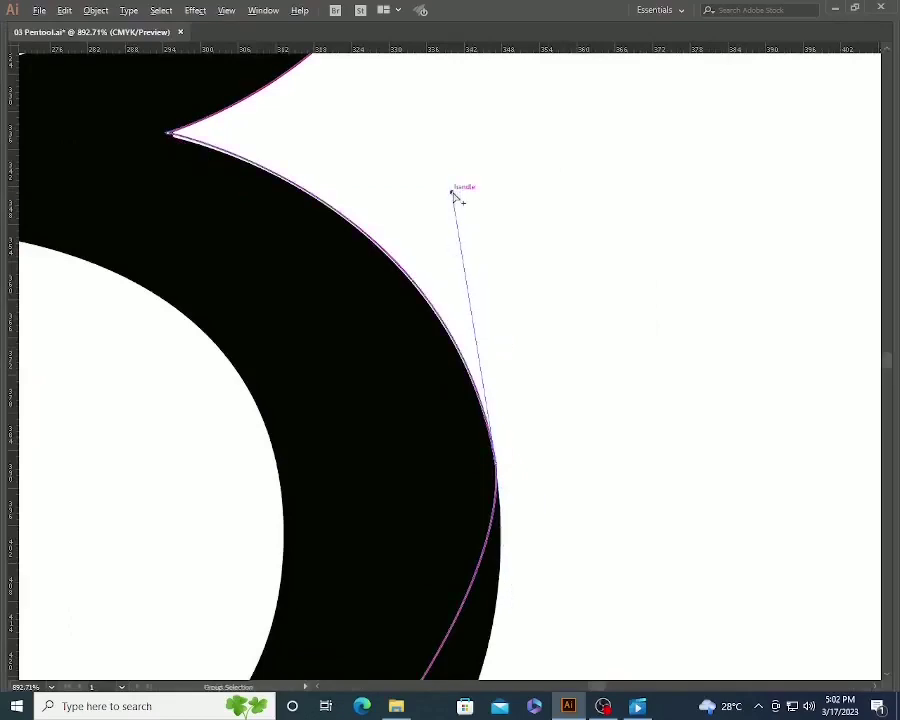
scroll(430, 290, "down", 5)
left_click_drag(296, 603, 497, 573)
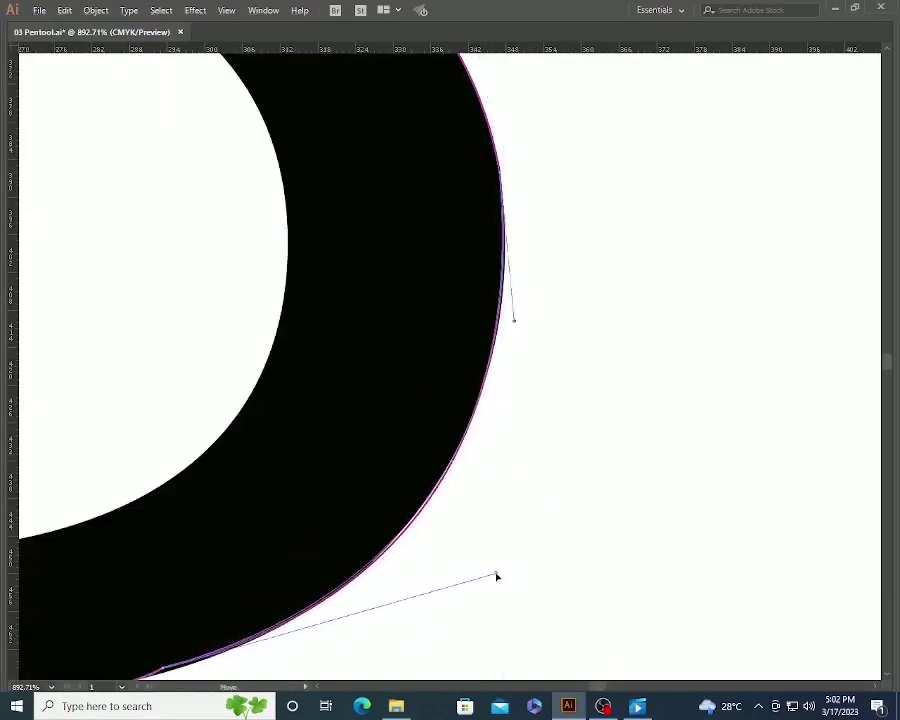
left_click(503, 573)
Reposition the lower bowl's bottom anchor and adjust its left handle to follow the B's bottom edge.
left_click(264, 488, "ctrl+alt")
left_click_drag(264, 488, 424, 474)
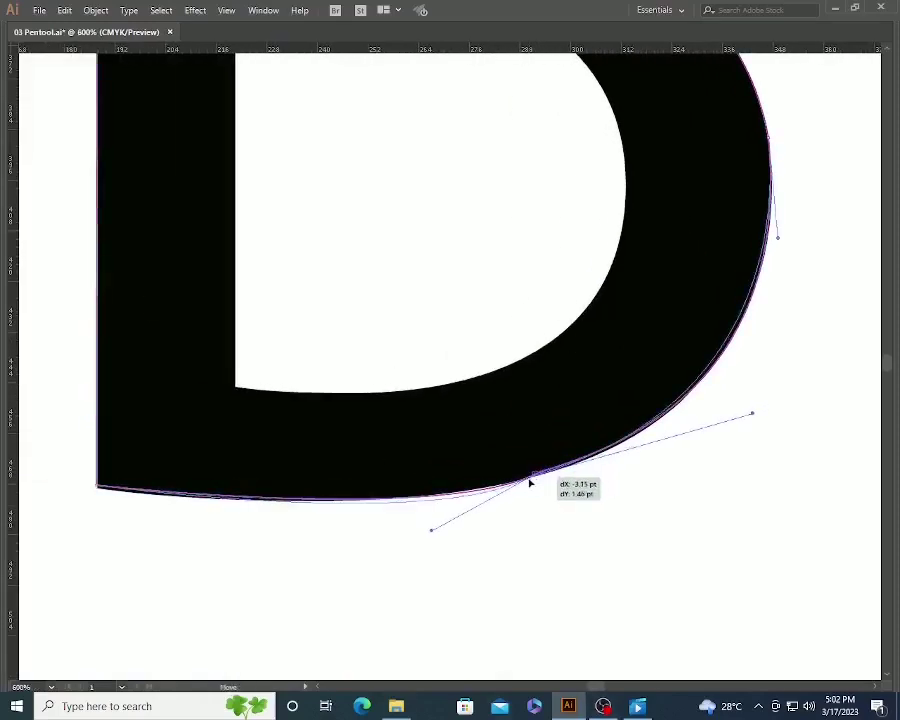
left_click_drag(97, 403, 670, 520)
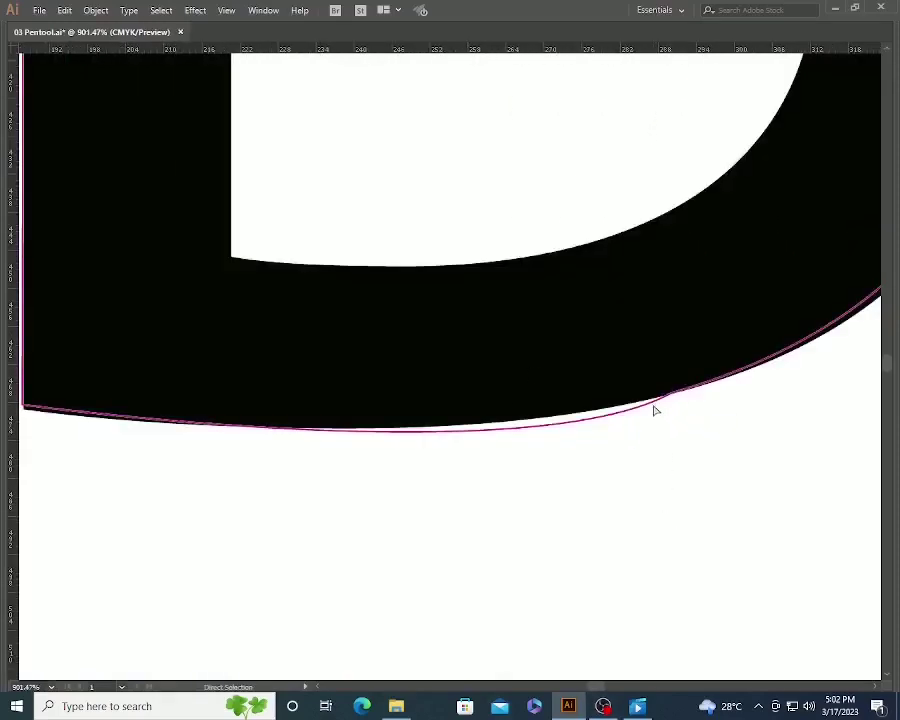
left_click_drag(526, 472, 443, 455)
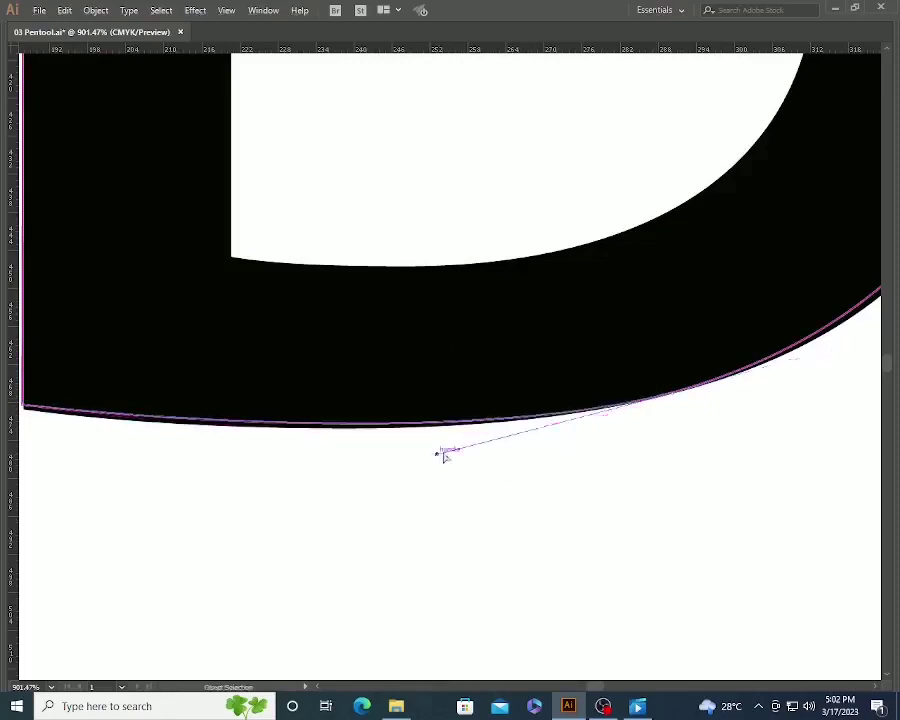
Move the lower-left corner anchor onto the B's corner and refine the curve handles along the bottom and lower bowl.
left_click_drag(358, 421, 514, 428)
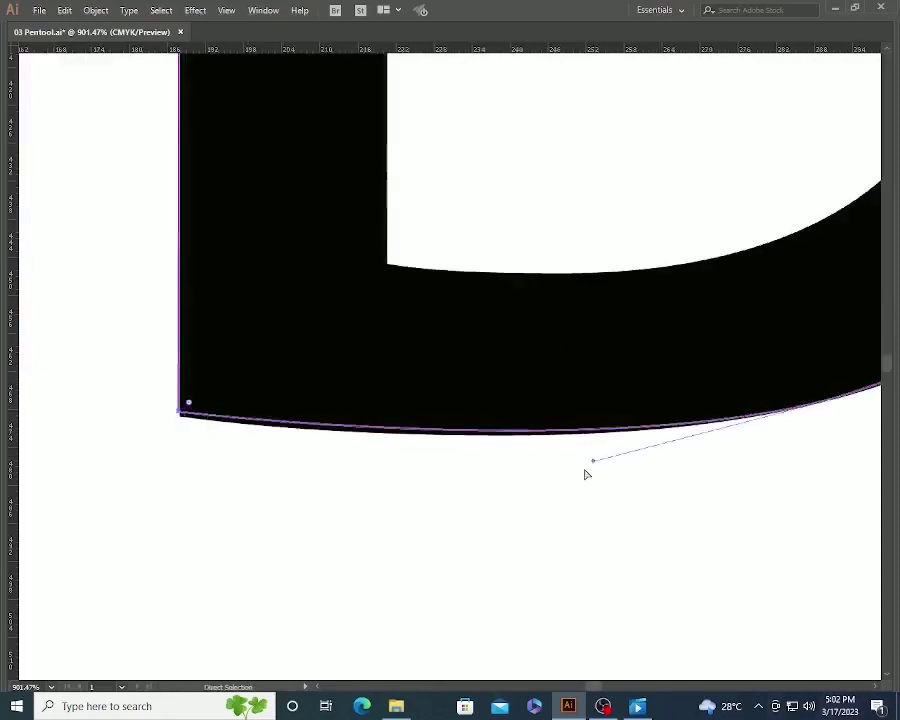
left_click_drag(180, 418, 181, 418)
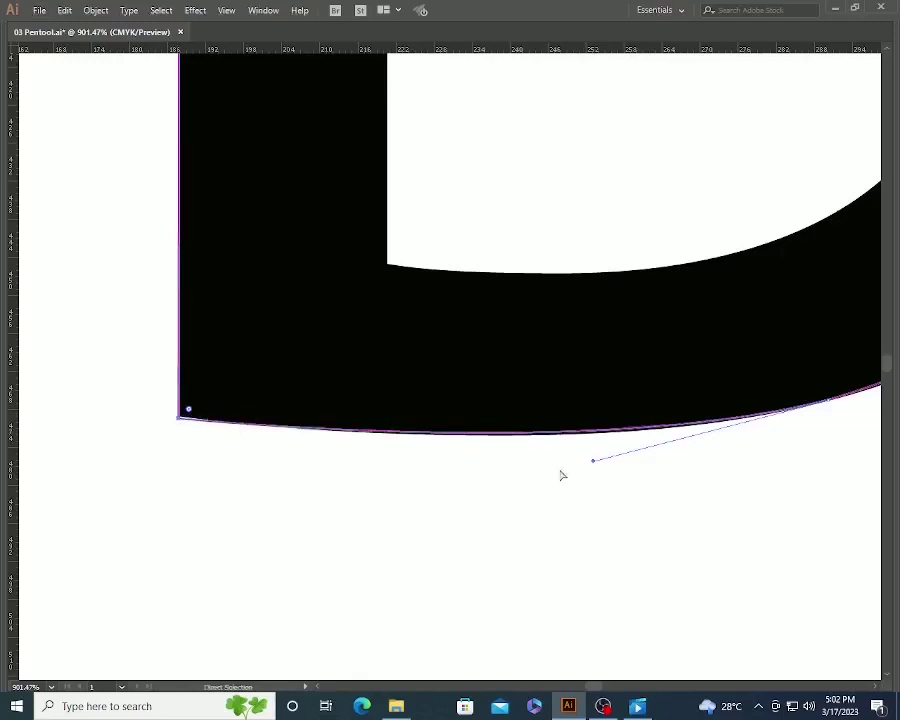
left_click_drag(593, 462, 585, 467)
key("ctrl+shift+a")
double_click(642, 300, "ctrl+alt")
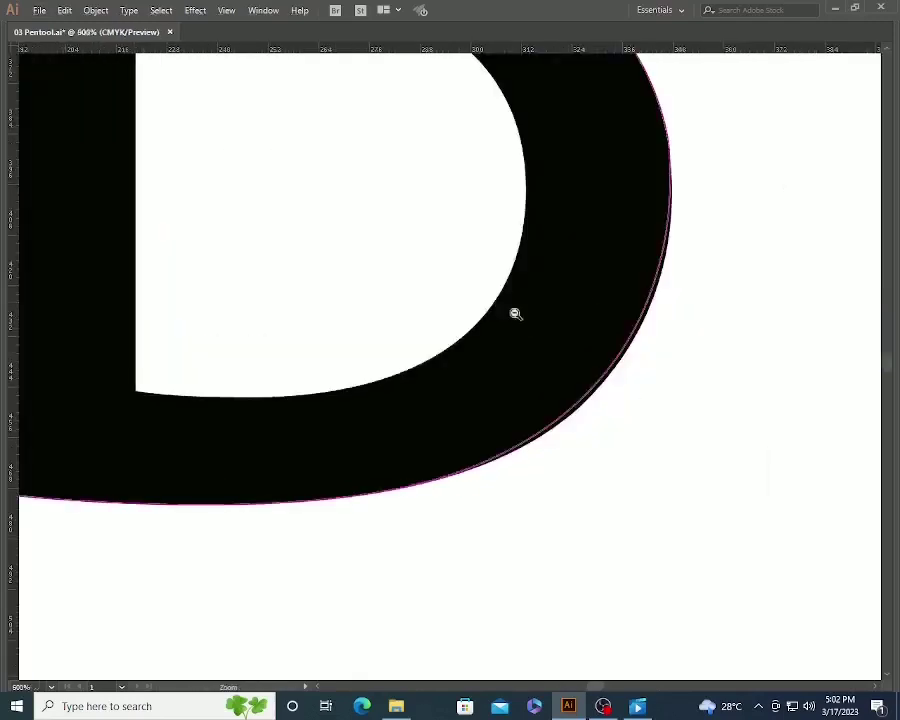
mouse_move(655, 423)
left_mouse_down()
mouse_move(674, 418)
mouse_move(666, 414)
left_mouse_up()
Try moving the traced outer outline aside from the black B to check its fit.
left_click(513, 197, "ctrl+alt")
left_click(512, 197, "ctrl+alt")
left_click(497, 235, "ctrl+alt")
key("v")
left_click_drag(427, 400, 679, 401)
left_click(488, 243)
key("a")
Trace the B's upper counter with straight Pen segments from its upper-left corner clockwise to its lower-left corner.
left_click_drag(183, 267, 500, 537)
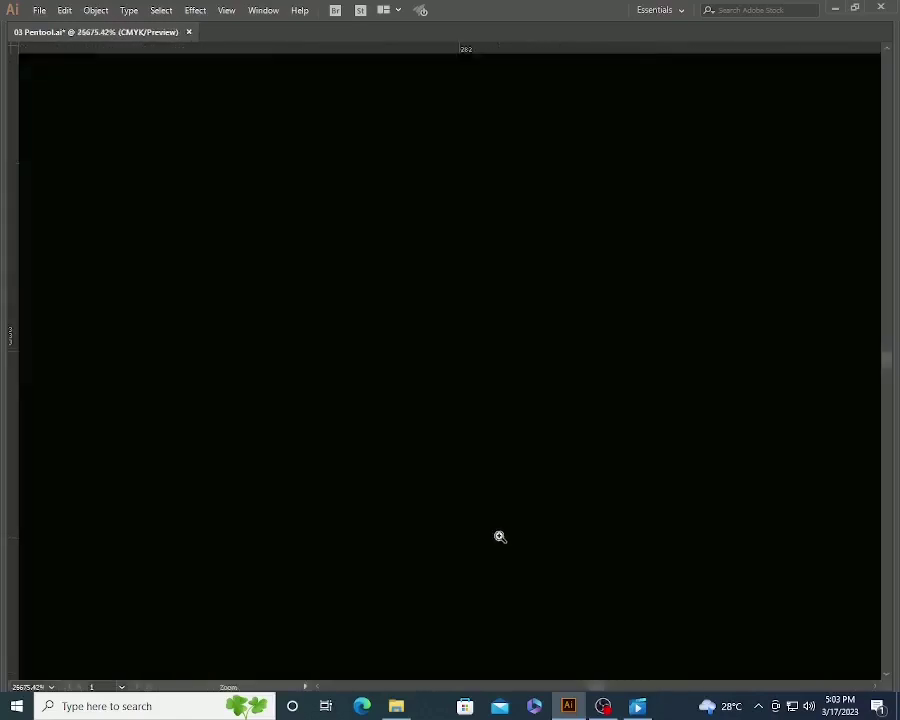
scroll(451, 369, "down", 9)
left_click_drag(401, 194, 512, 443)
left_click(289, 210)
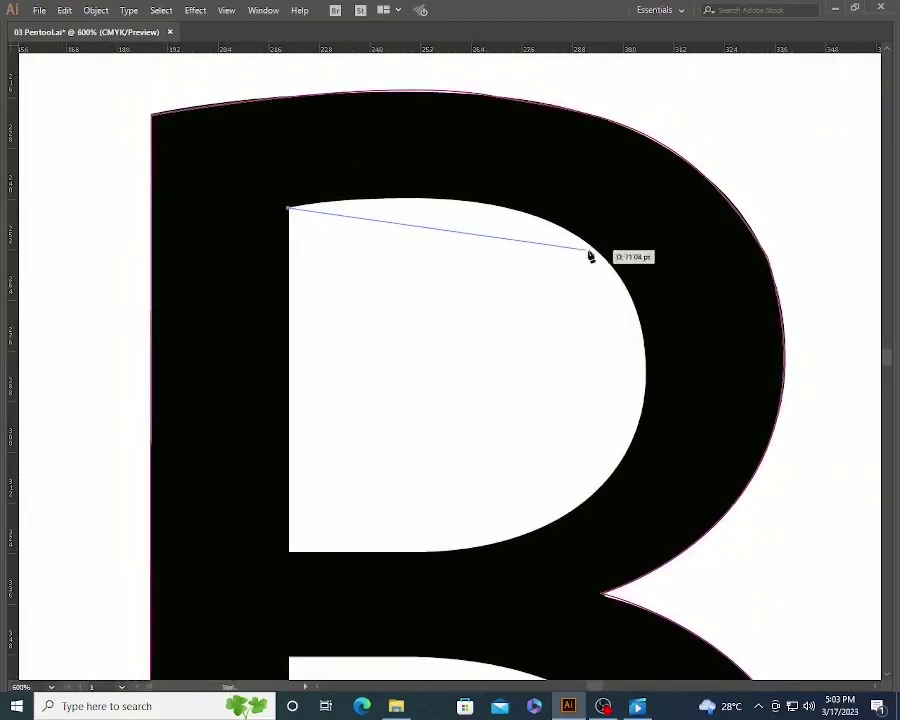
left_click(596, 251)
left_click(644, 402)
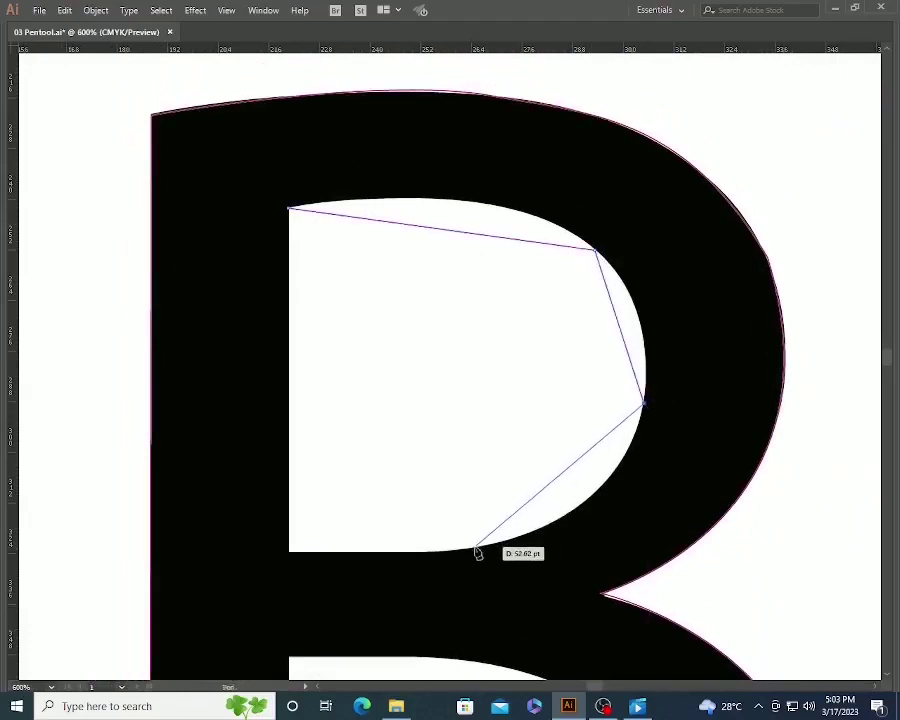
left_click(471, 549)
left_click(289, 551)
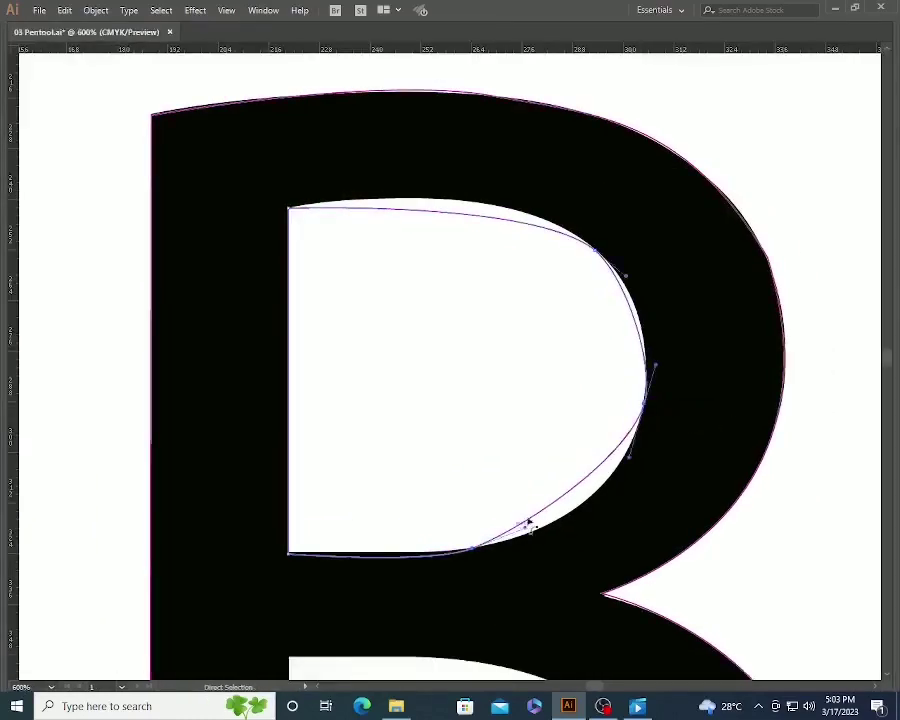
Adjust the handles of the upper counter's curve anchors so the path follows the counter's rounded edge.
left_click_drag(525, 524, 607, 520)
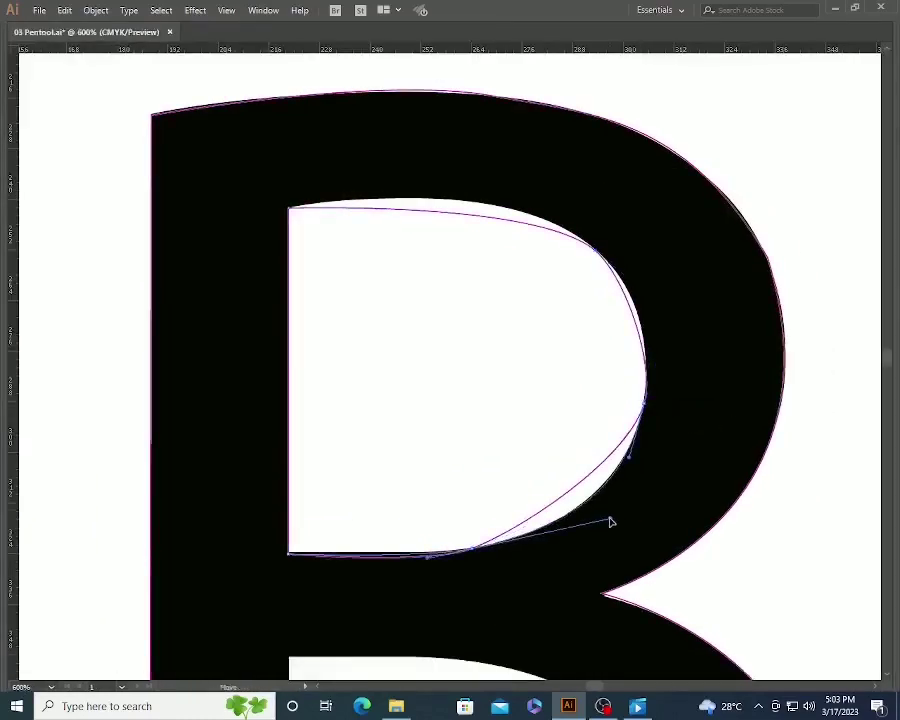
left_click(535, 202)
left_click_drag(533, 201, 489, 164)
left_click_drag(656, 365, 653, 325)
Trace the B's lower counter with straight Pen segments from its upper-left corner down and around to its upper edge.
key("z")
left_click(453, 475, "alt")
left_click(453, 480, "alt")
key("p")
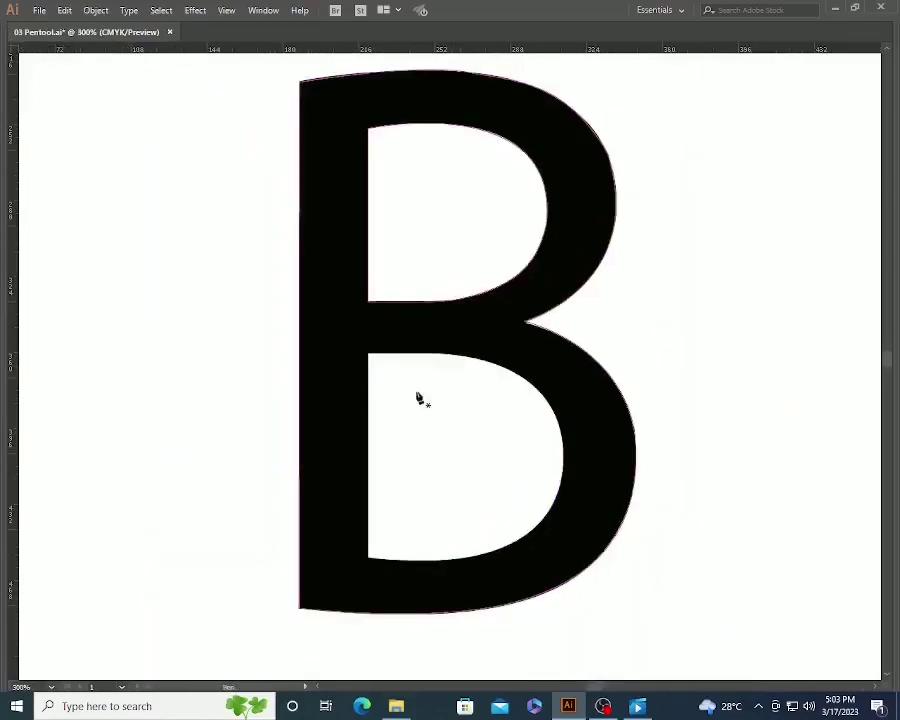
left_click(368, 354)
left_click(368, 557)
left_click(482, 553)
left_click(565, 460)
left_click(484, 357)
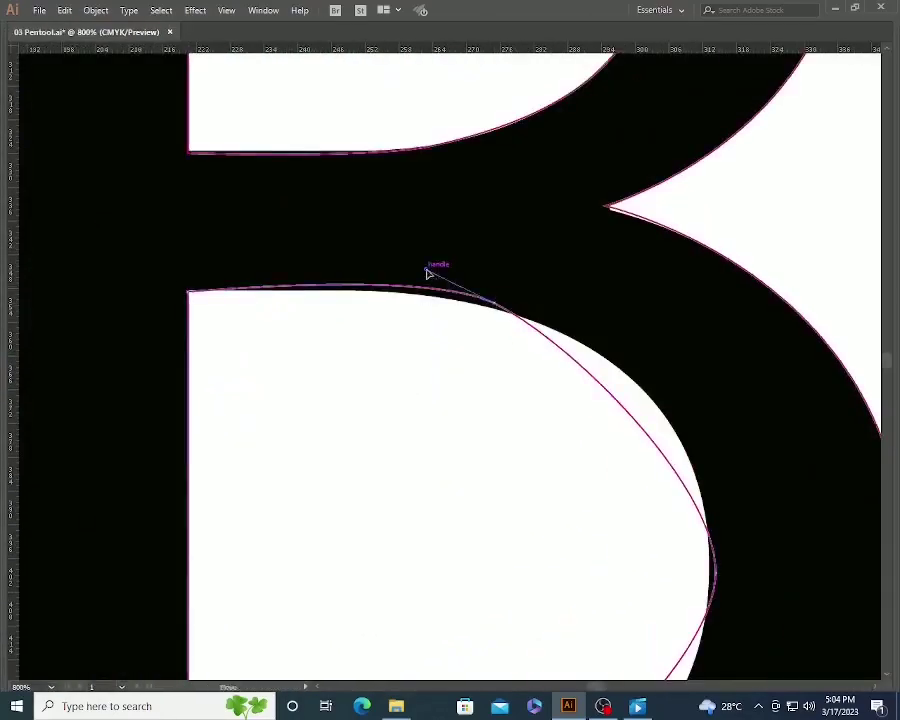
Adjust the lower counter's top anchor and its handles to fit the counter's upper edge.
left_click_drag(426, 269, 421, 286)
left_click(496, 304)
left_click_drag(558, 345, 461, 255)
left_click_drag(398, 214, 405, 220)
left_click_drag(331, 204, 318, 188)
Nudge the lower counter's right anchor and reshape the handles along its upper-right curve.
left_click_drag(618, 483, 612, 480)
left_click_drag(614, 393, 586, 260)
key("ctrl+z")
left_click_drag(483, 259, 550, 251)
left_click_drag(615, 394, 620, 377)
Extend the right handle of the lower counter's bottom anchor and refine the curve along its bottom edge.
left_click_drag(469, 560, 497, 261)
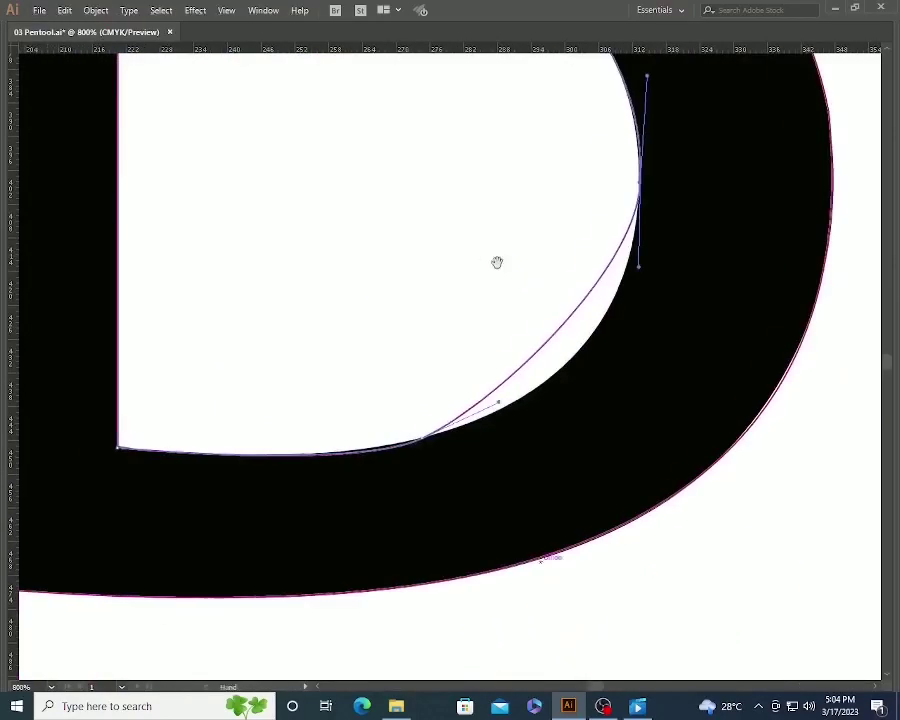
left_click_drag(498, 401, 598, 394)
left_click(118, 447)
left_click_drag(358, 477, 336, 466)
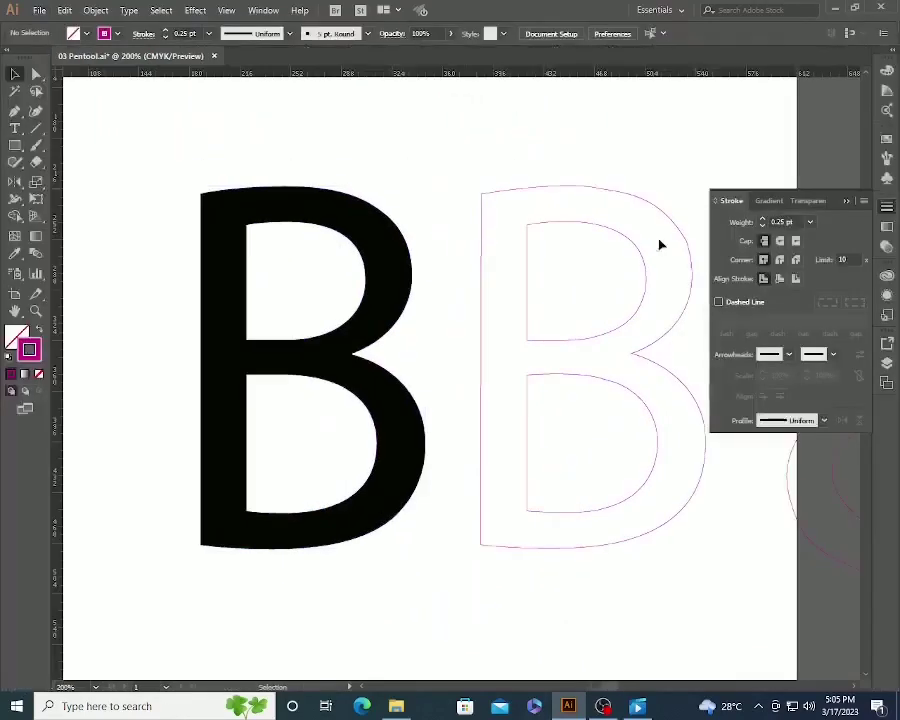
Fill the outer outline of the traced B with red and deselect it.
left_click(481, 268)
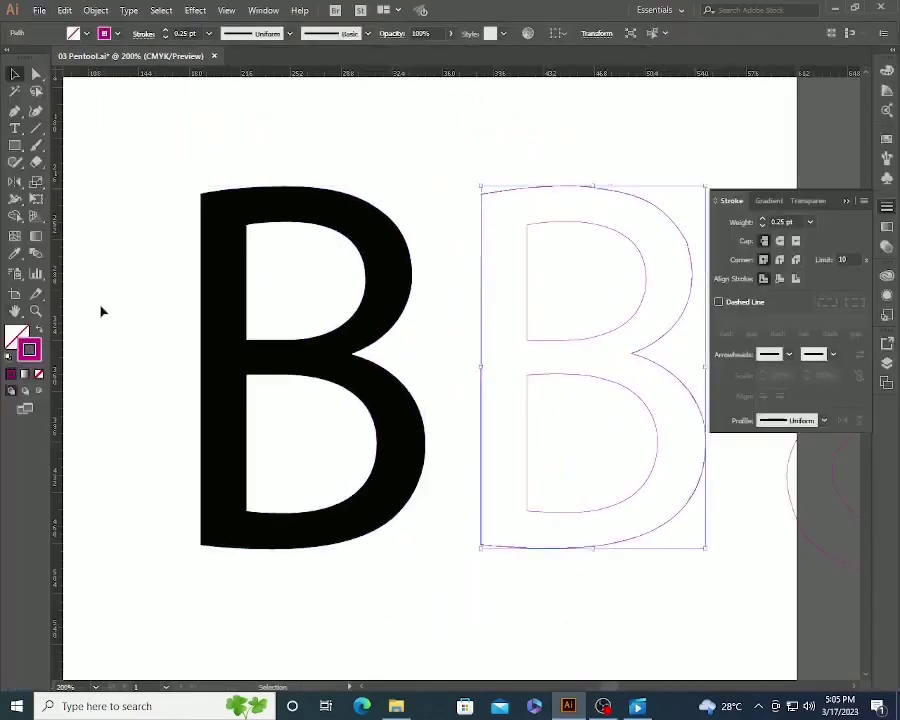
left_click(15, 335)
left_click(887, 139)
left_click(751, 177)
left_click(735, 366)
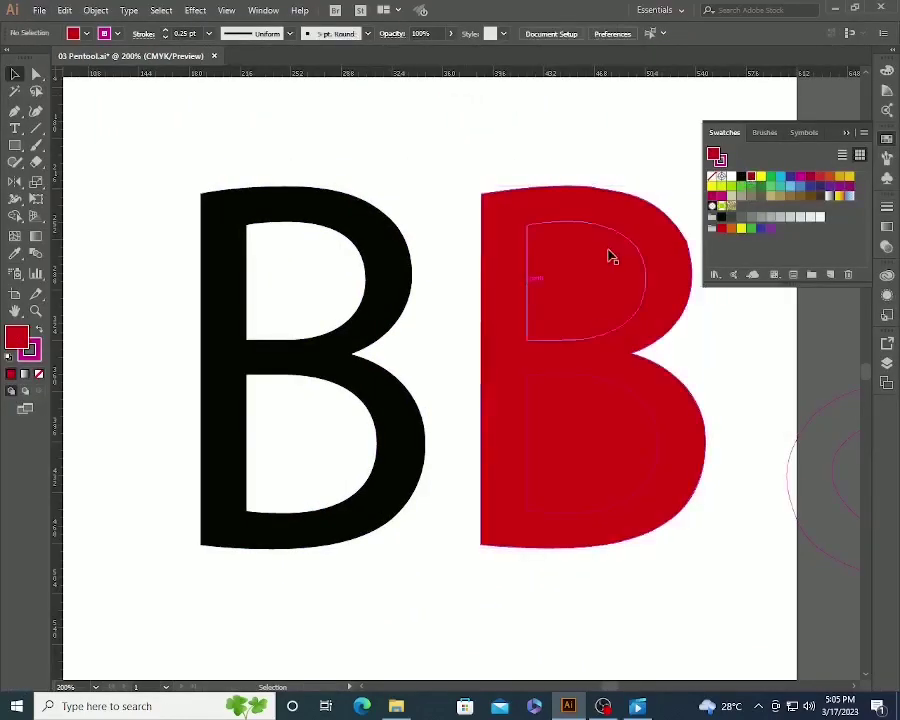
Select both inner counters of the traced B in Outline view, and fill them with white in Preview.
left_click(618, 240)
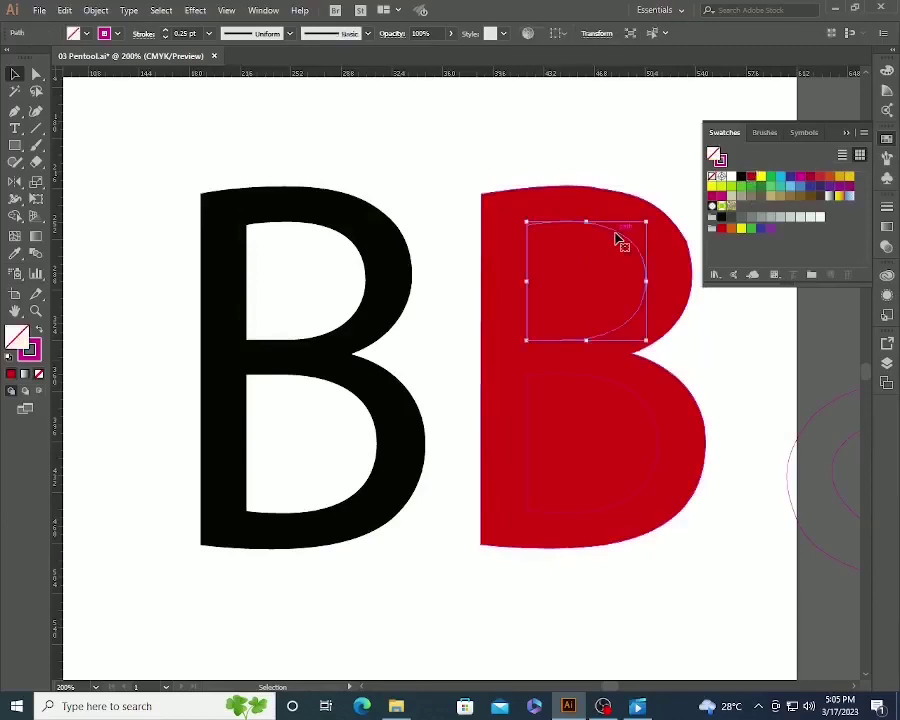
left_click(577, 172)
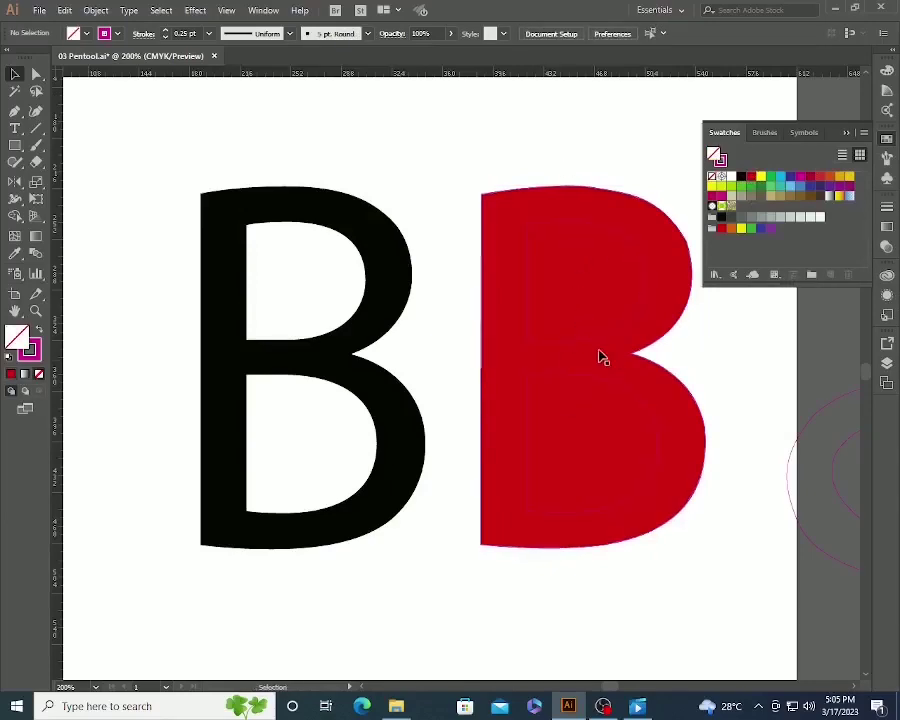
left_click(227, 11)
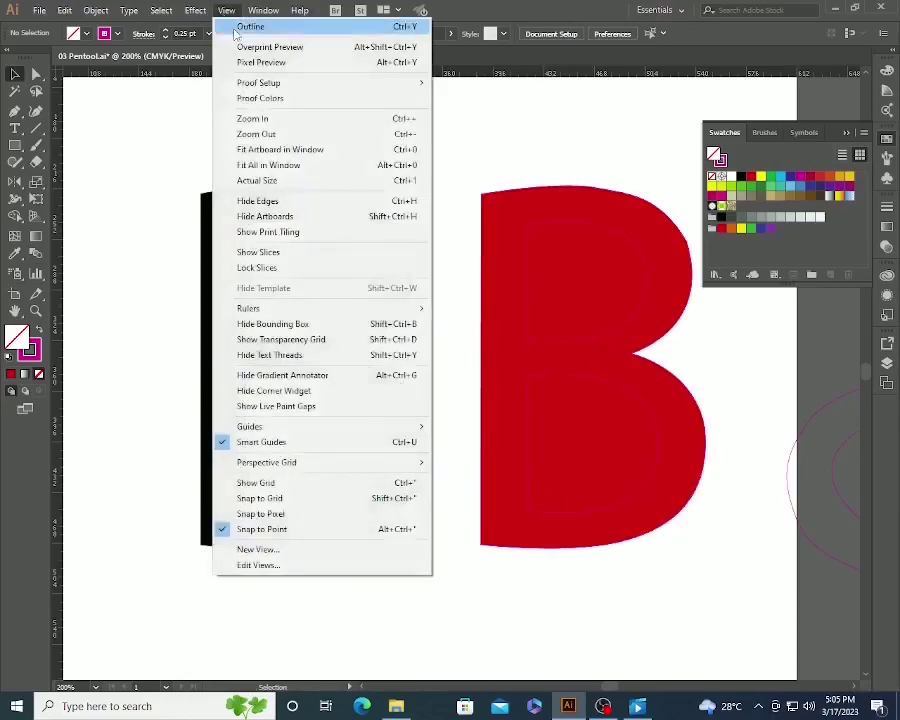
left_click(250, 27)
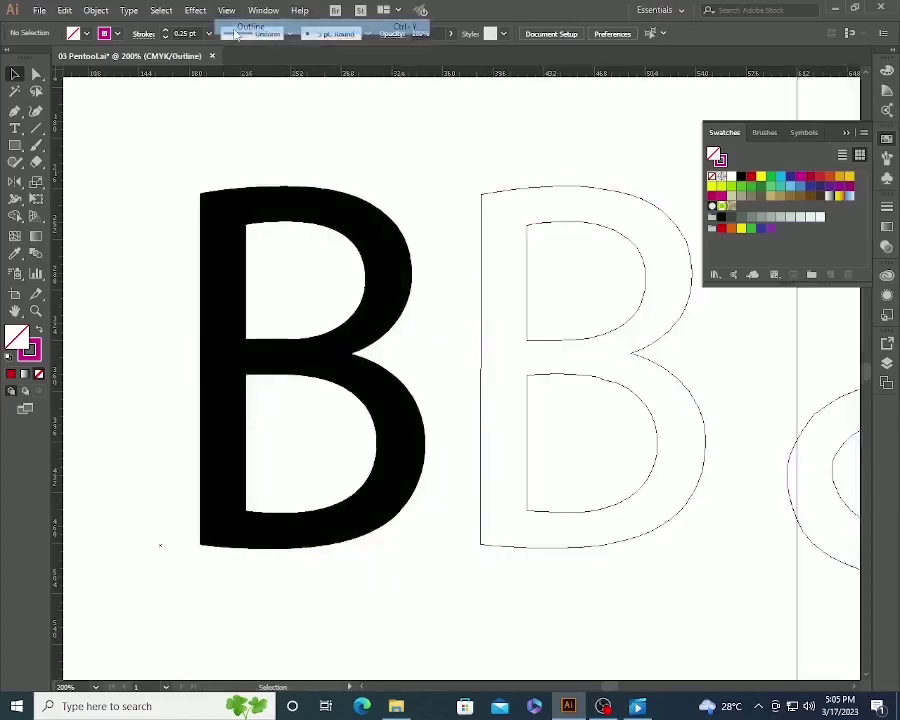
left_click(634, 250)
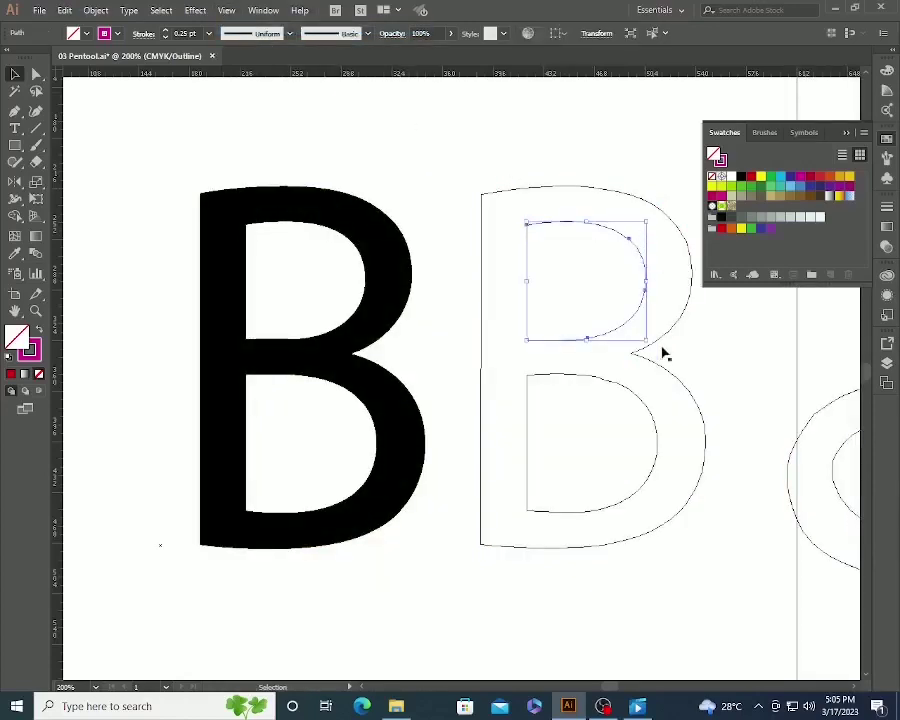
left_click(630, 394, "shift")
left_click(226, 11)
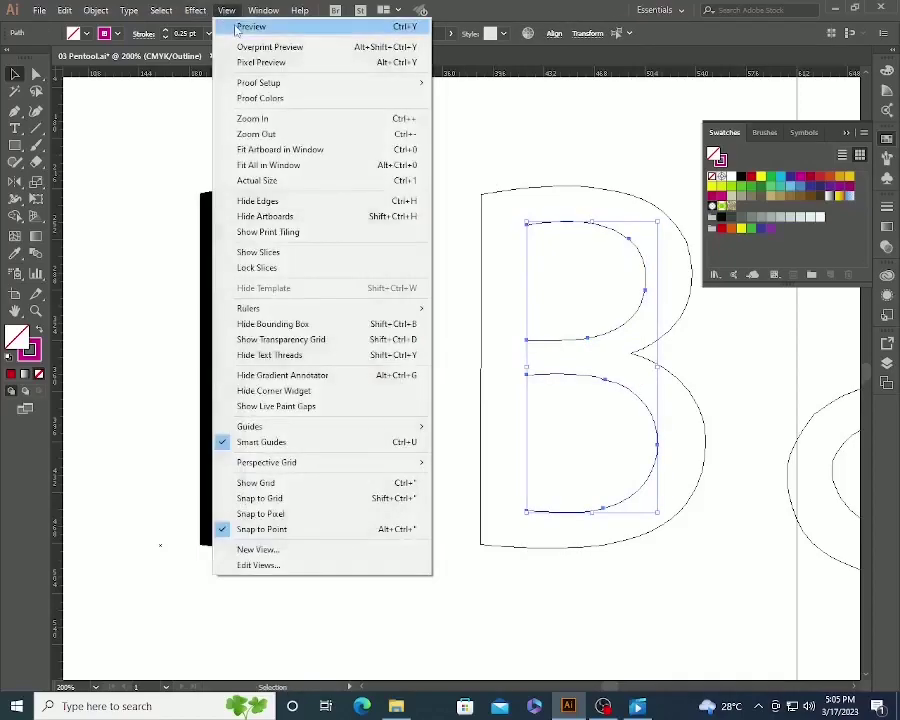
left_click(246, 26)
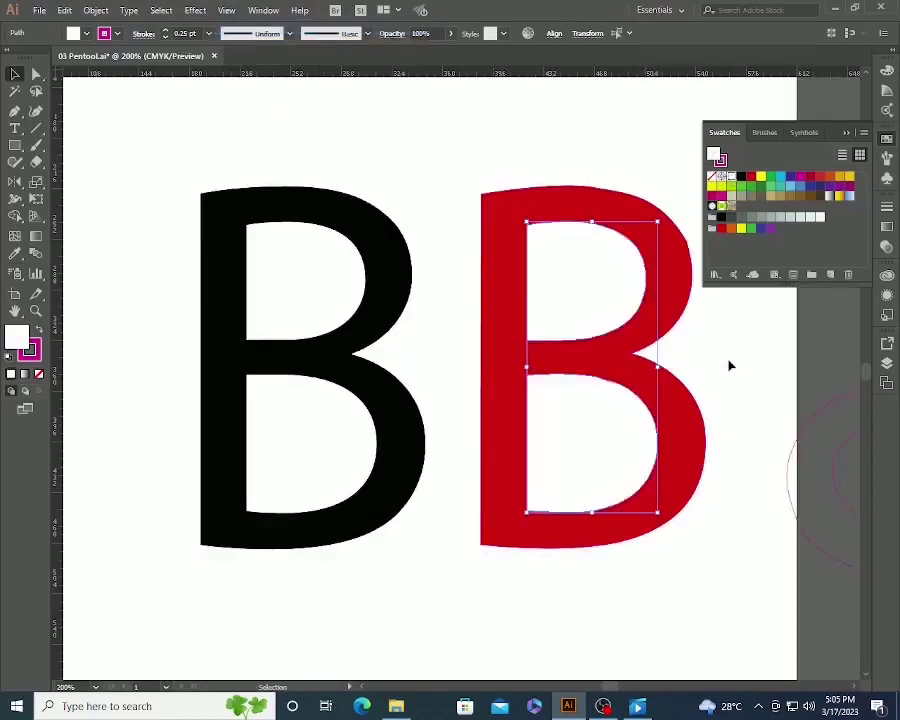
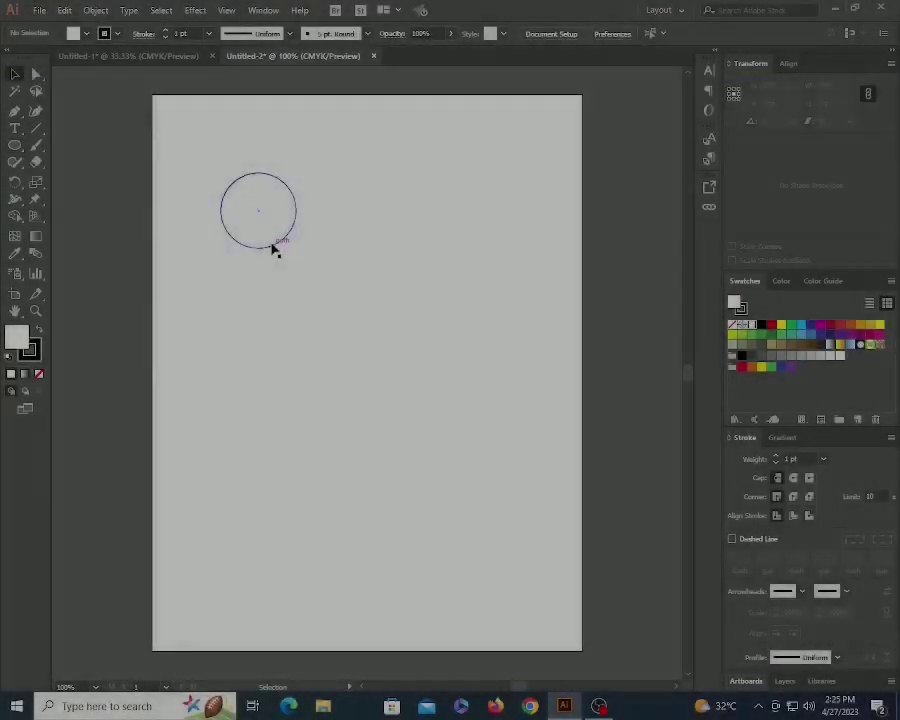
Set the circle's stroke weight to 6 pt and make it a dashed line with a 2 pt dash.
left_click(275, 250)
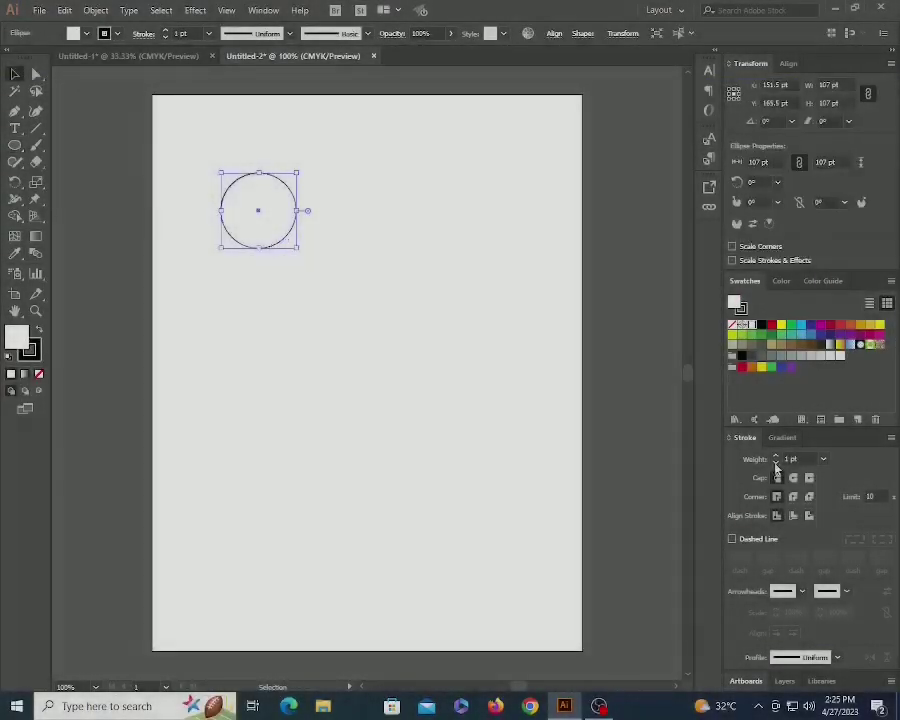
left_click(823, 460)
left_click(838, 256)
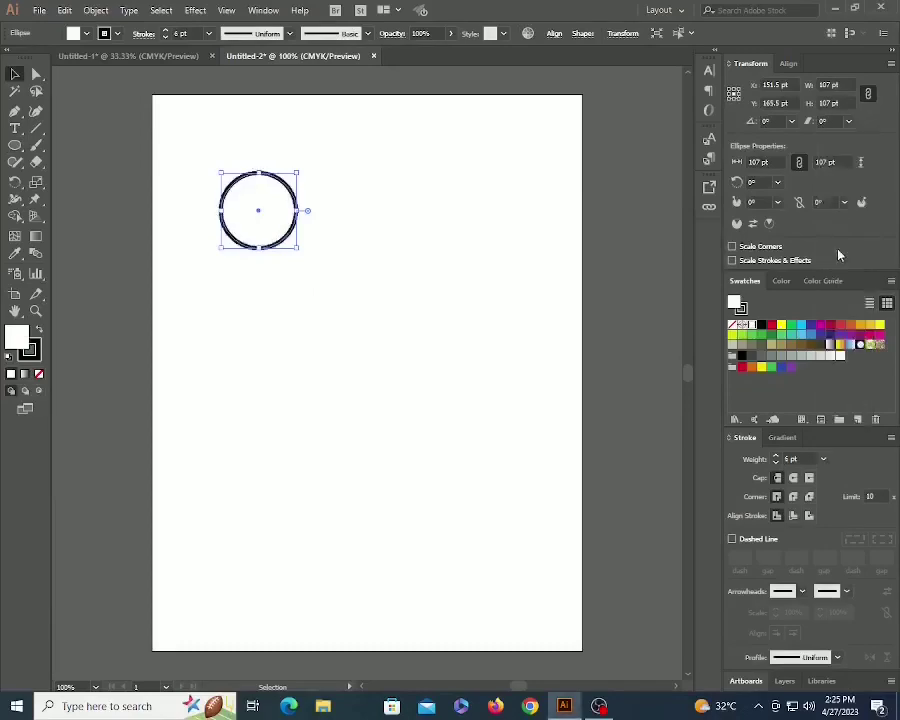
left_click(760, 541)
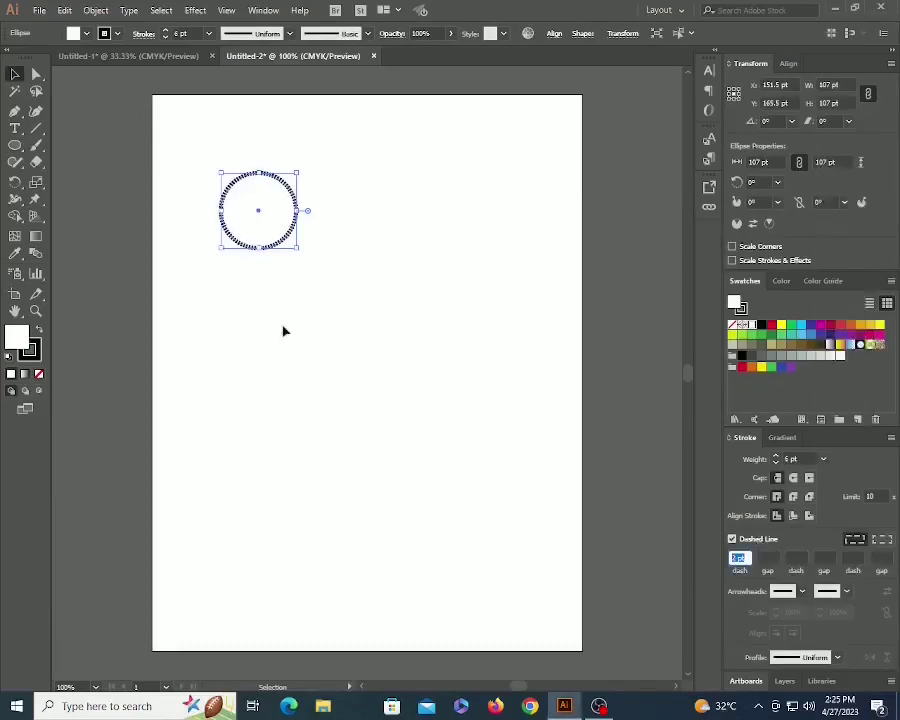
Set the dashed circle's stroke weight to 10 pt and its dash to 5 pt, and deselect it.
left_click(283, 331)
left_click(324, 233, "ctrl")
left_click(324, 233, "ctrl")
left_click(364, 487)
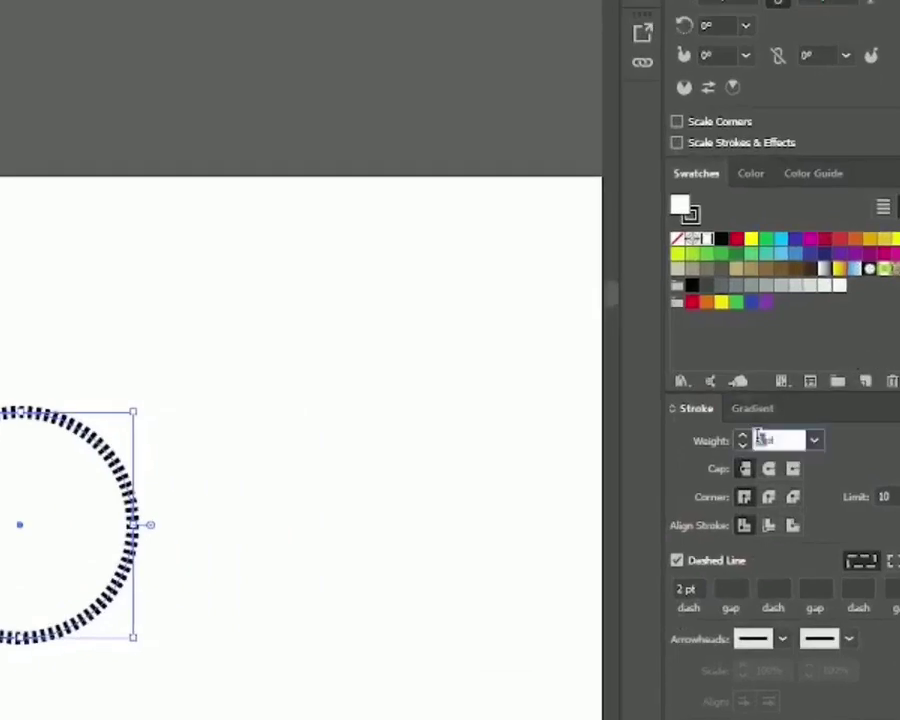
scroll(760, 437, "up", 4)
left_click(684, 588)
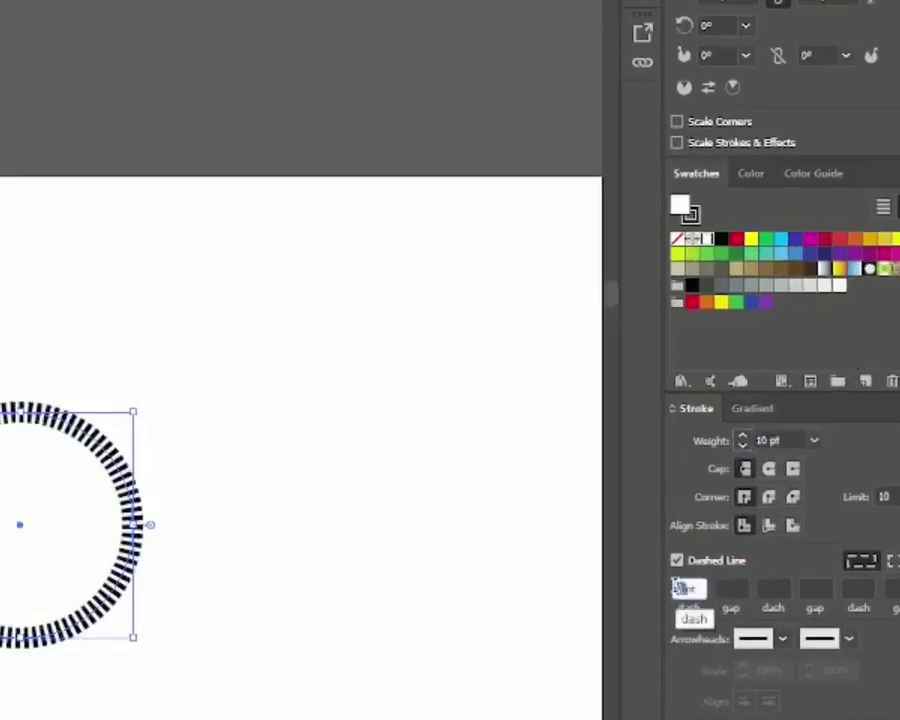
left_click(320, 499)
left_click_drag(320, 499, 145, 462)
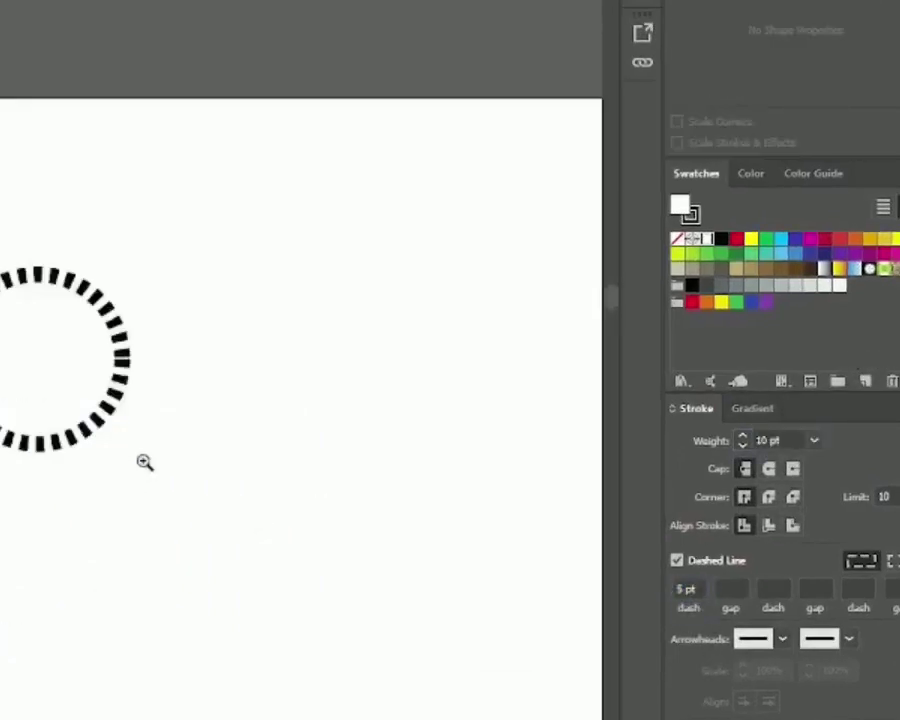
Duplicate the dashed circle to its right, raise the copy's stroke weight to 49 pt, and deselect it.
left_click_drag(110, 425, 345, 362)
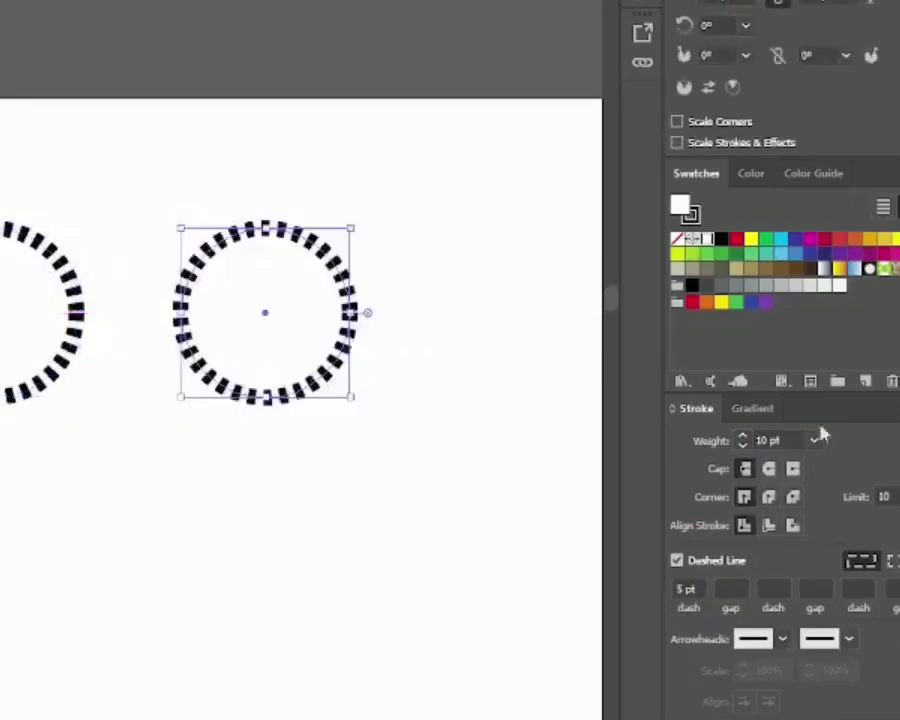
key("Up")
key("Up")
key("Up")
key("Up")
key("Up")
key("Up")
key("Up")
key("Up")
key("Up")
key("Up")
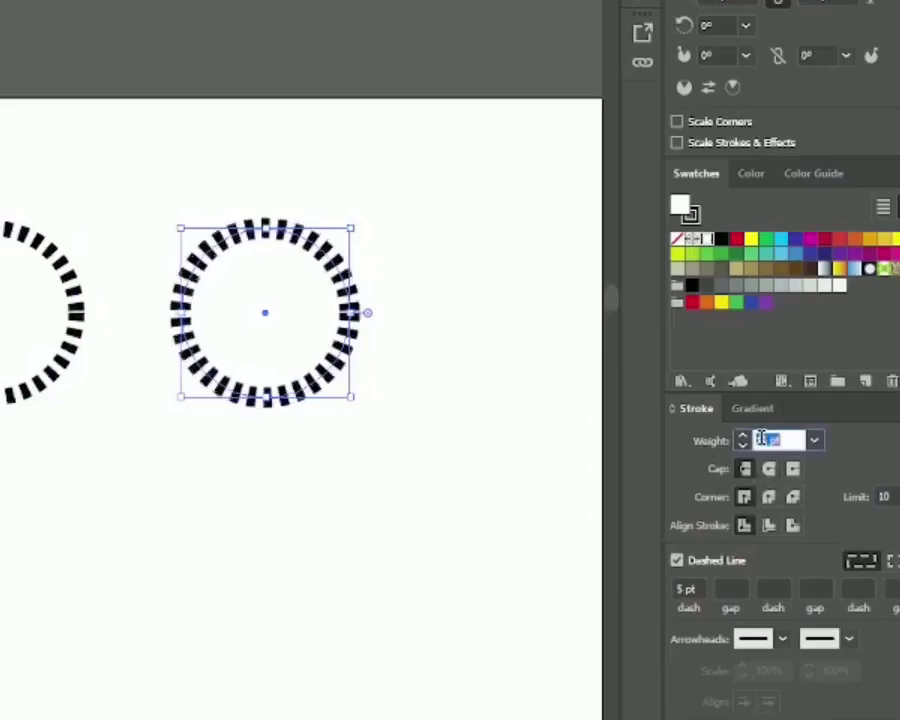
key("Up")
key("Up")
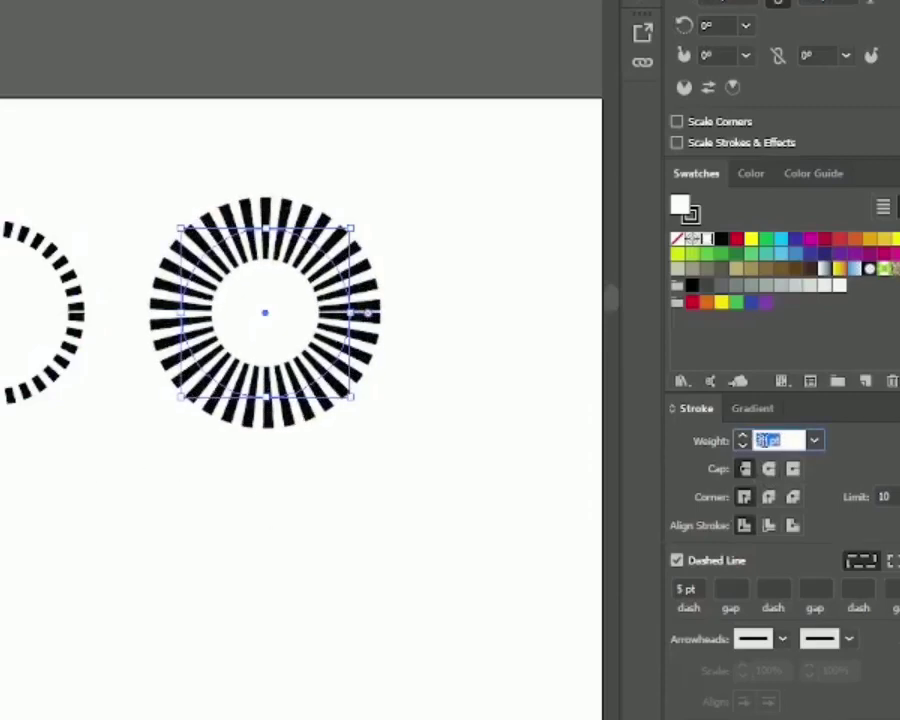
key("Up")
key("Up")
key("Up")
key("Up")
key("Up")
key("Up")
key("Up")
key("Up")
key("Up")
key("Up")
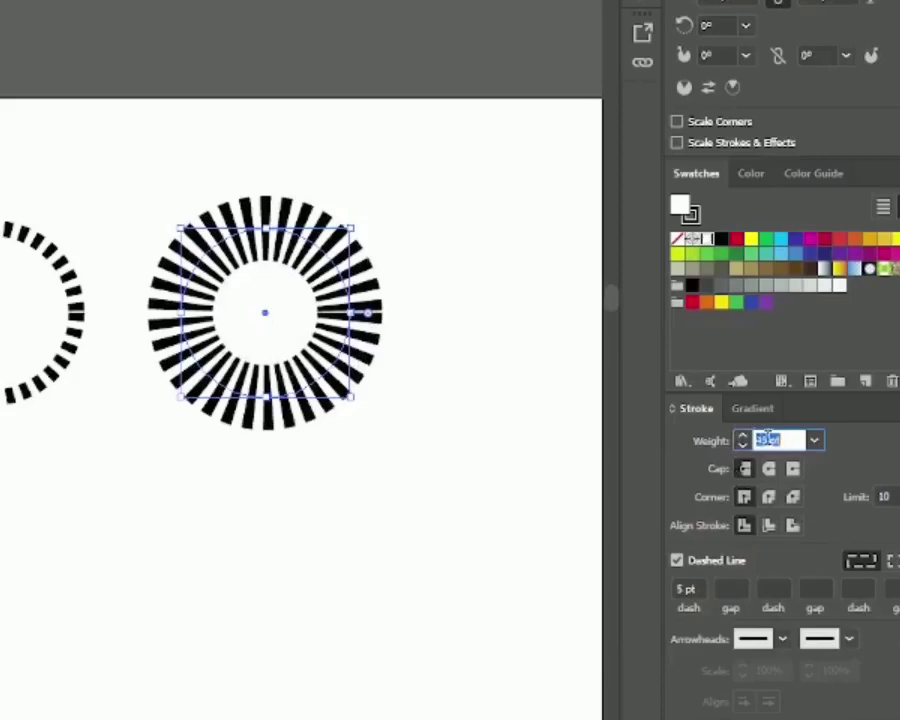
left_click(490, 449)
Duplicate the 49 pt circle about 224 pt to its right, and set the copy's dash to 1 pt.
left_click_drag(219, 408, 342, 403)
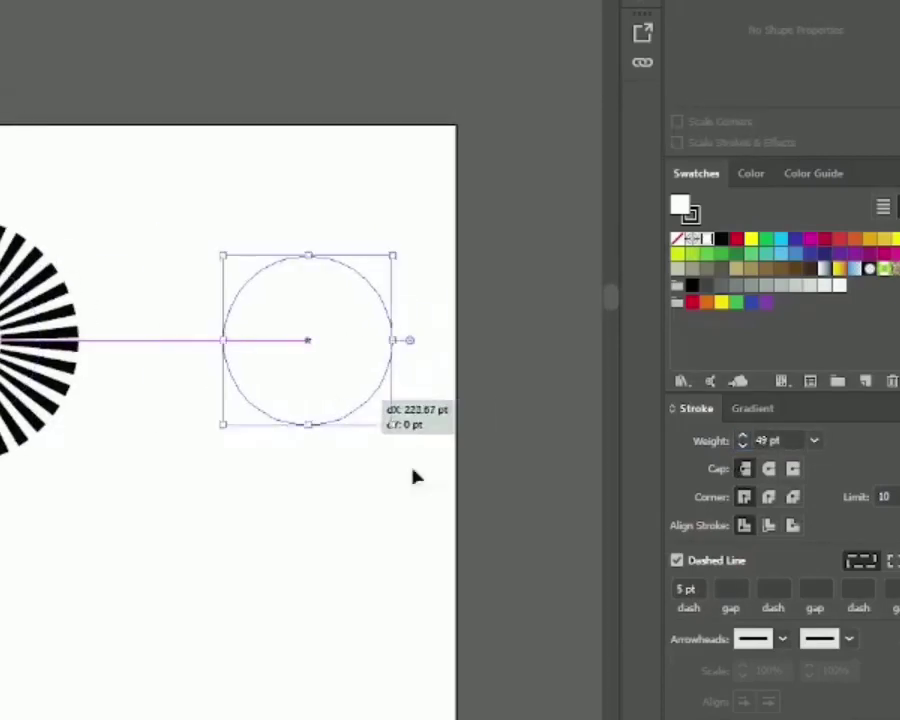
key("Up")
key("Up")
key("Up")
key("Up")
key("Up")
key("Up")
key("Up")
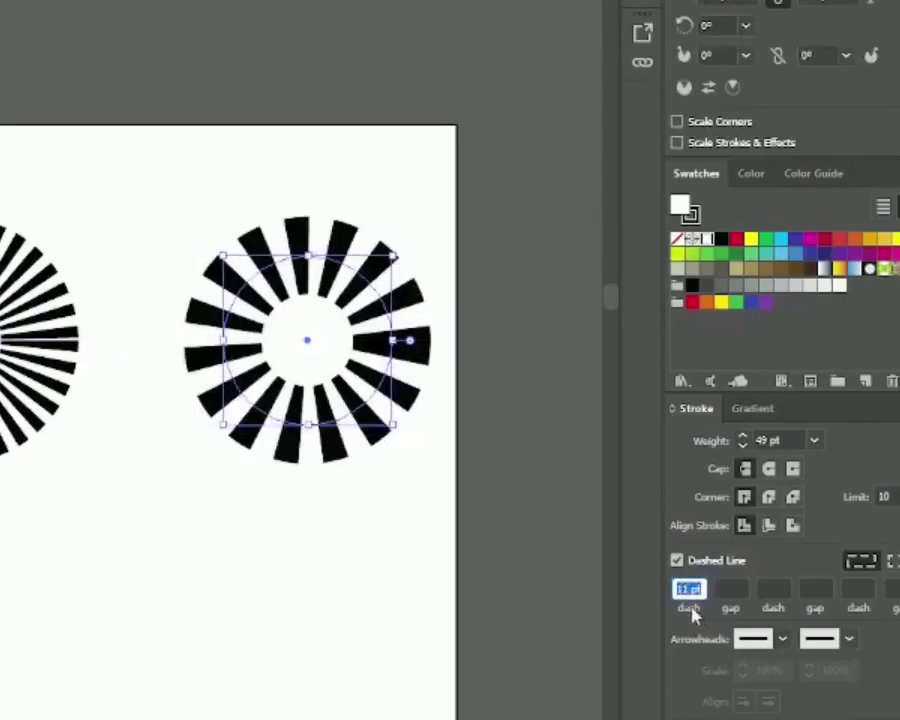
key("Down")
key("Down")
key("Down")
key("Down")
key("Down")
key("Down")
key("Down")
key("Down")
key("Down")
key("Down")
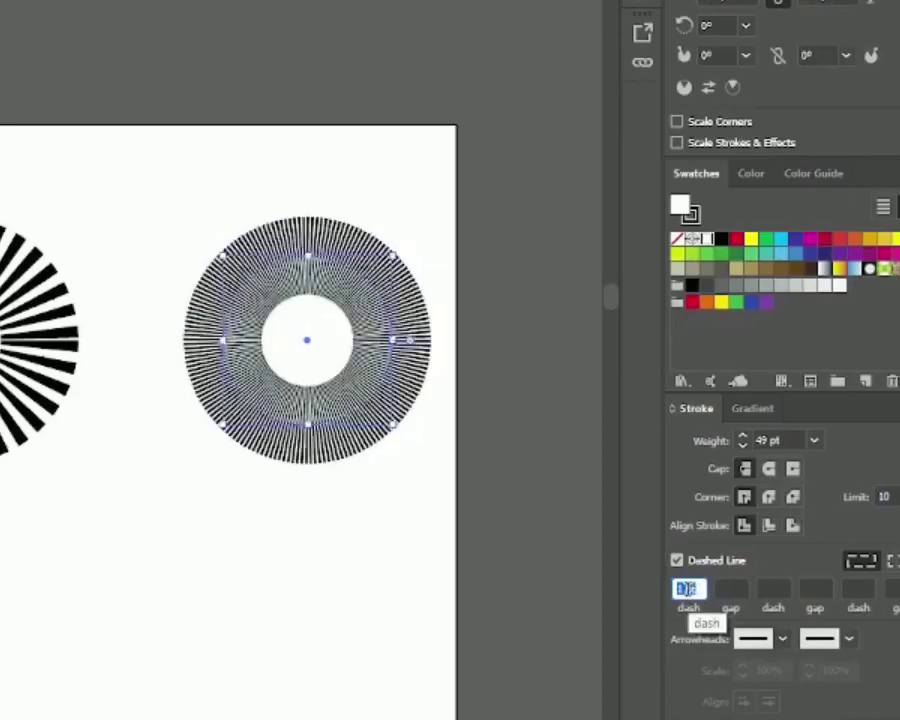
Raise the third circle's stroke weight to 91 pt.
left_click(768, 440)
key("Up")
key("Up")
key("Up")
key("Up")
key("Up")
key("Up")
key("Up")
key("Up")
key("Up")
key("Up")
key("Up")
key("Up")
key("Up")
key("Up")
key("Up")
key("Up")
key("Up")
key("Up")
key("Up")
key("Up")
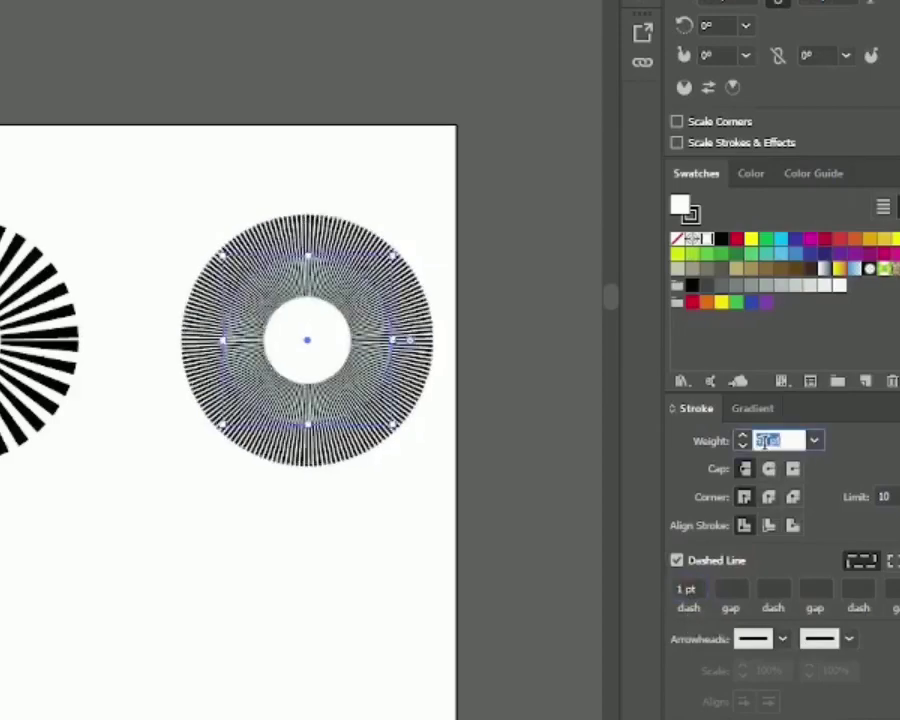
key("Up")
key("Up")
key("Up")
key("Up")
key("Up")
key("Up")
key("Up")
left_click(390, 543)
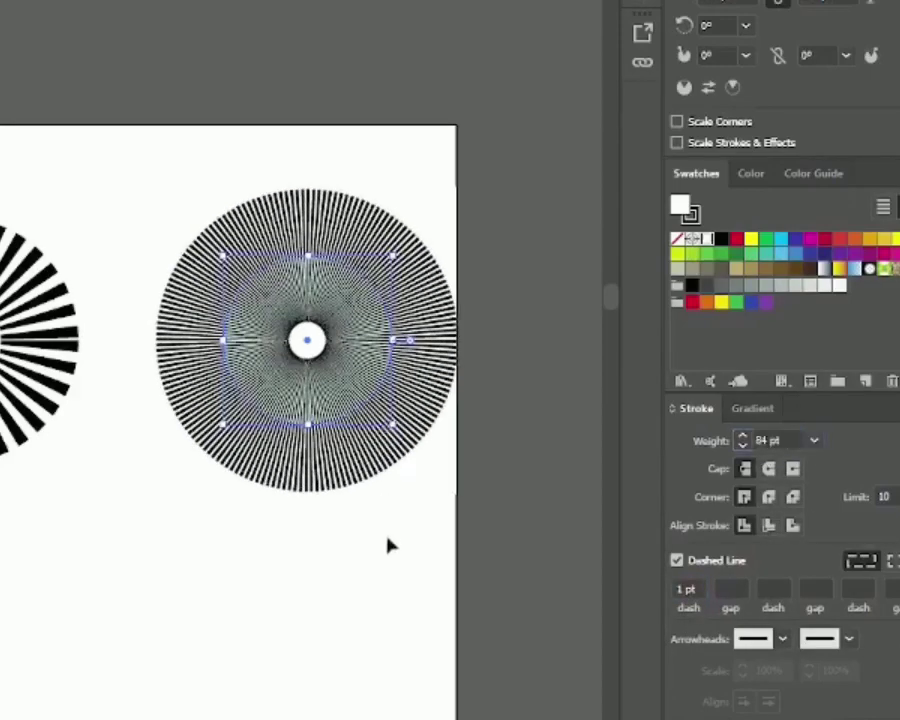
left_click(353, 362, "ctrl")
left_click(113, 272)
left_click(768, 440)
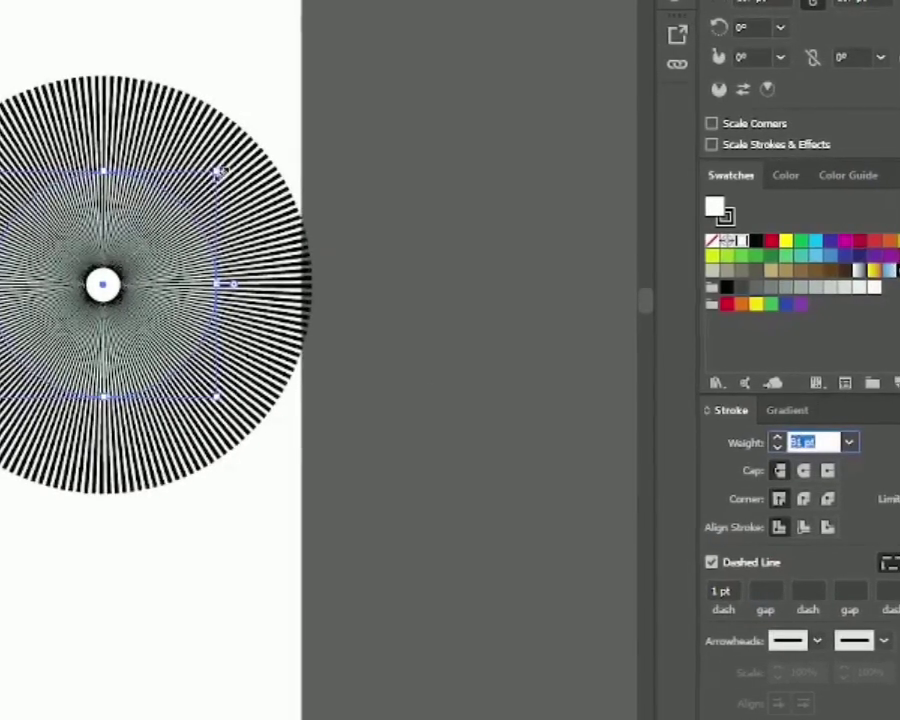
Scale the third circle down proportionally about its centre until the central hole closes, and set its dash to 6 pt.
left_click_drag(218, 171, 179, 210)
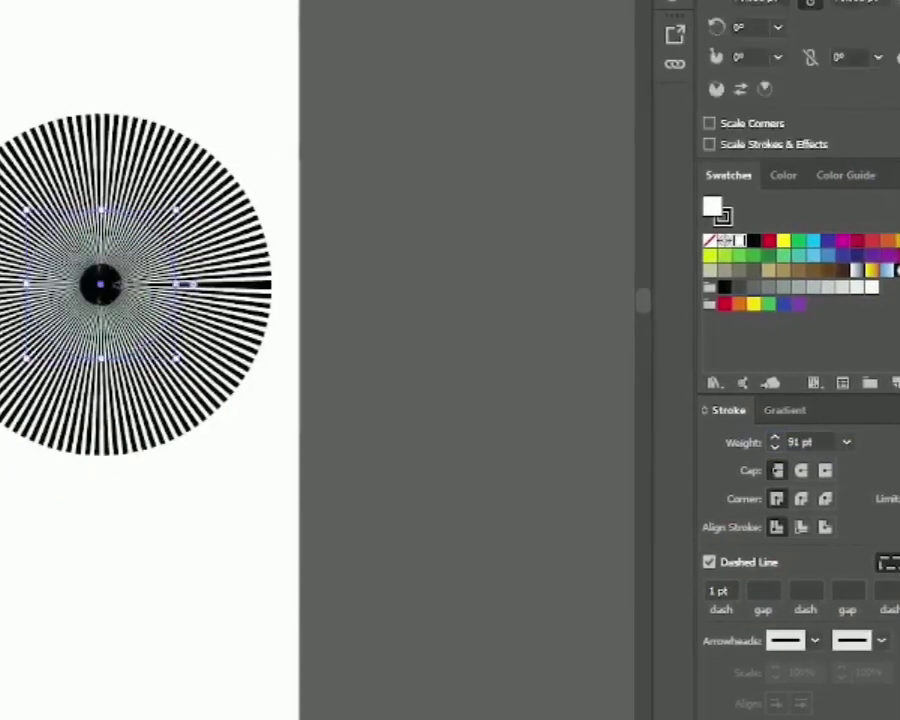
left_click(719, 590)
key("Up")
key("Down")
key("Down")
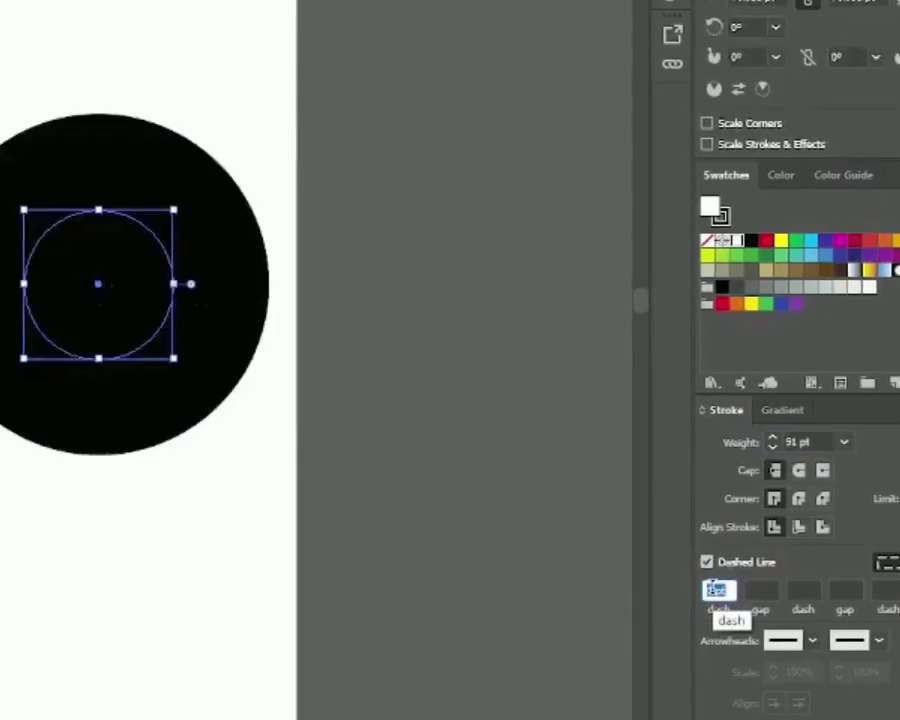
key("Up")
key("Up")
key("Up")
key("Up")
key("Up")
key("Up")
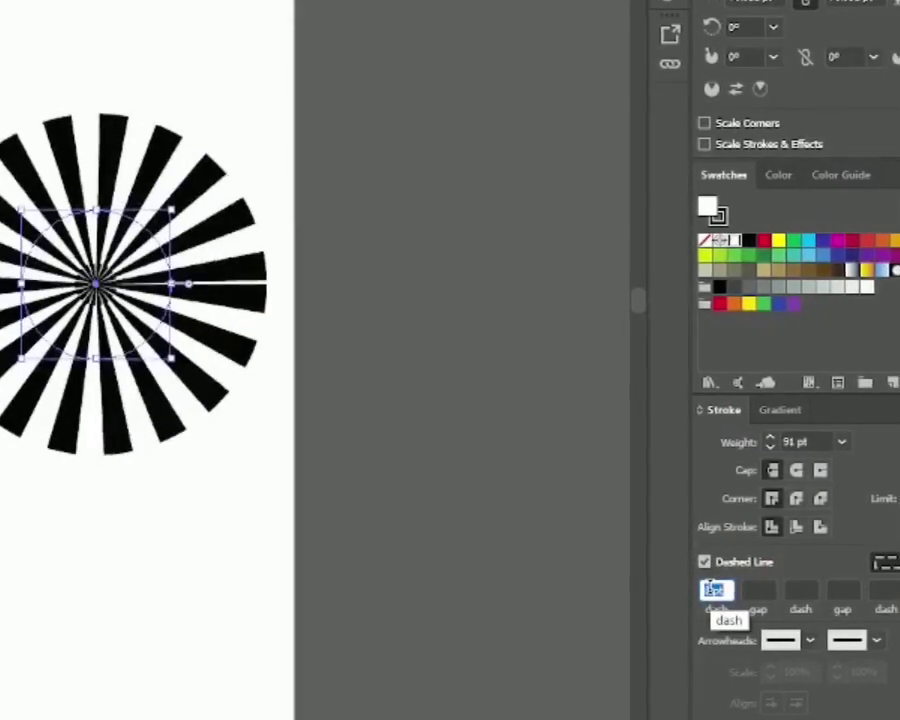
left_click(167, 556)
left_click_drag(0, 345, 55, 401)
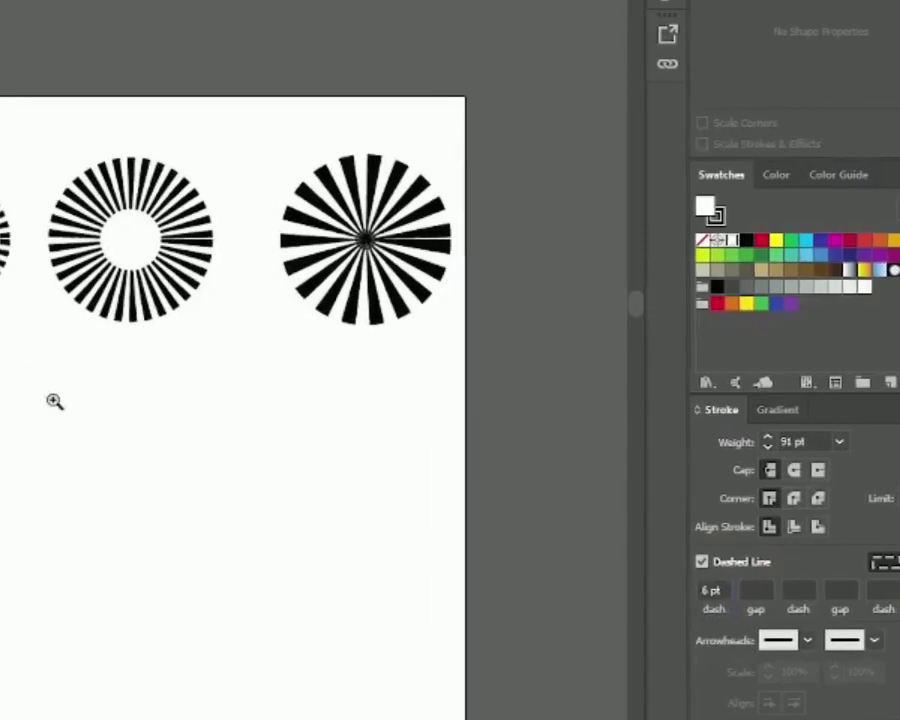
Select the sunburst circle again, try larger gap values, and settle on a 6 pt gap.
left_click(388, 236)
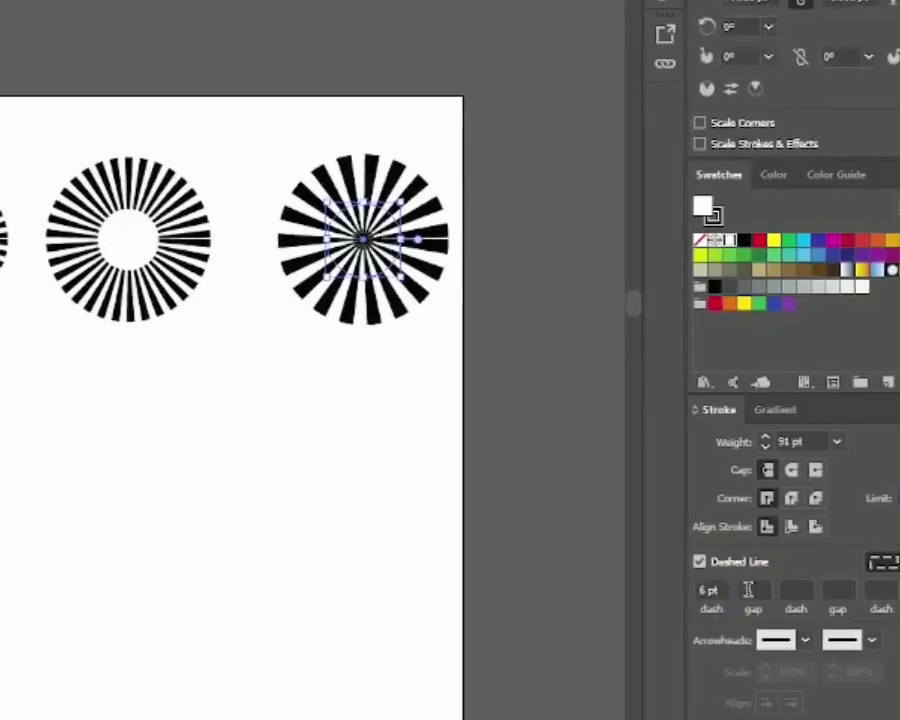
scroll(748, 590, "up", 13)
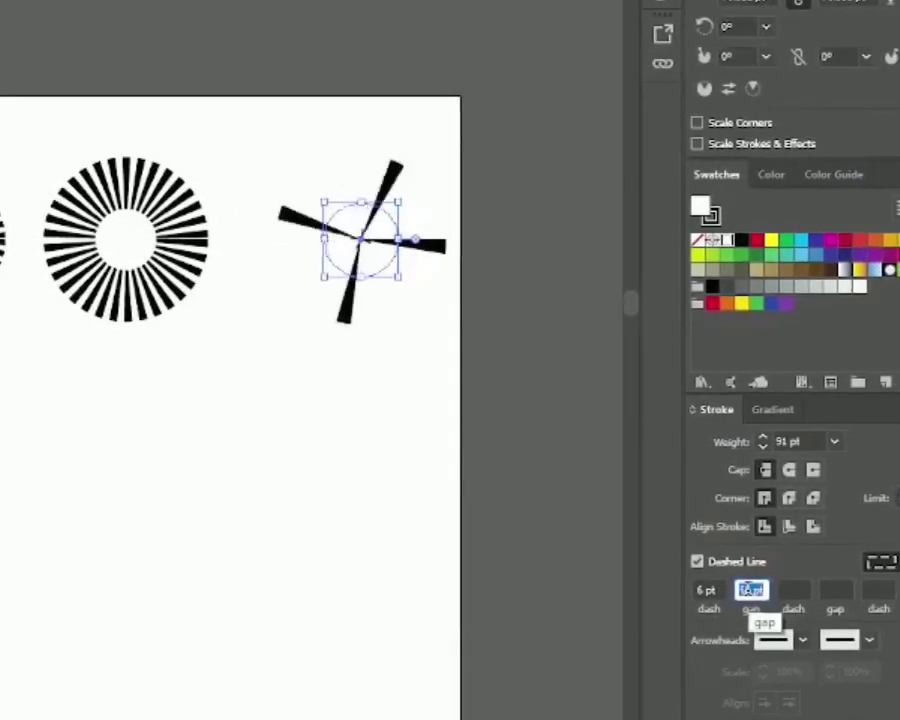
scroll(748, 590, "up", 3)
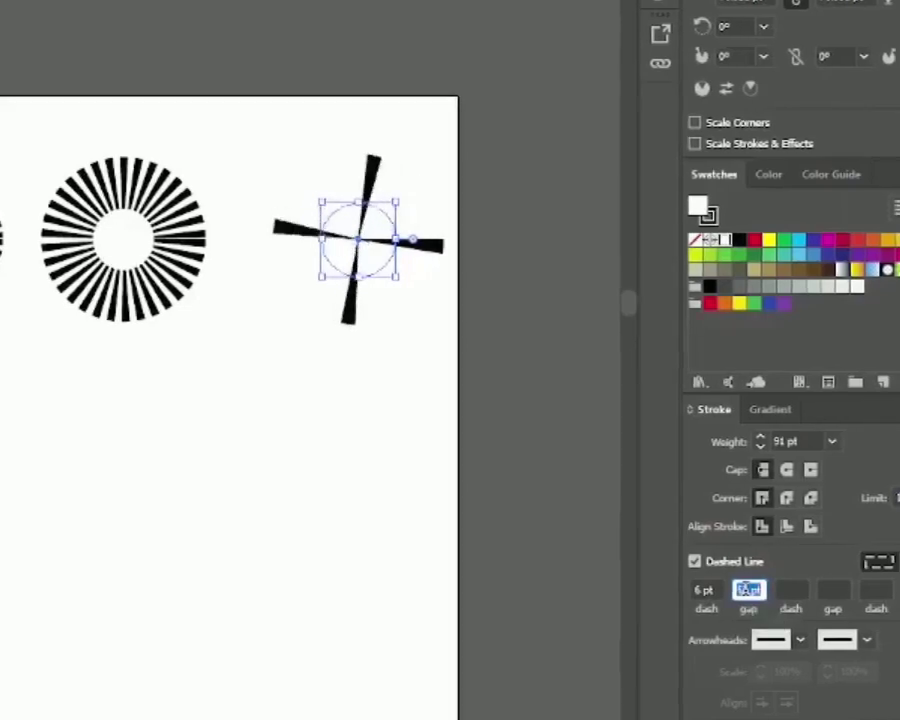
scroll(748, 590, "up", 2)
scroll(748, 590, "up", 2)
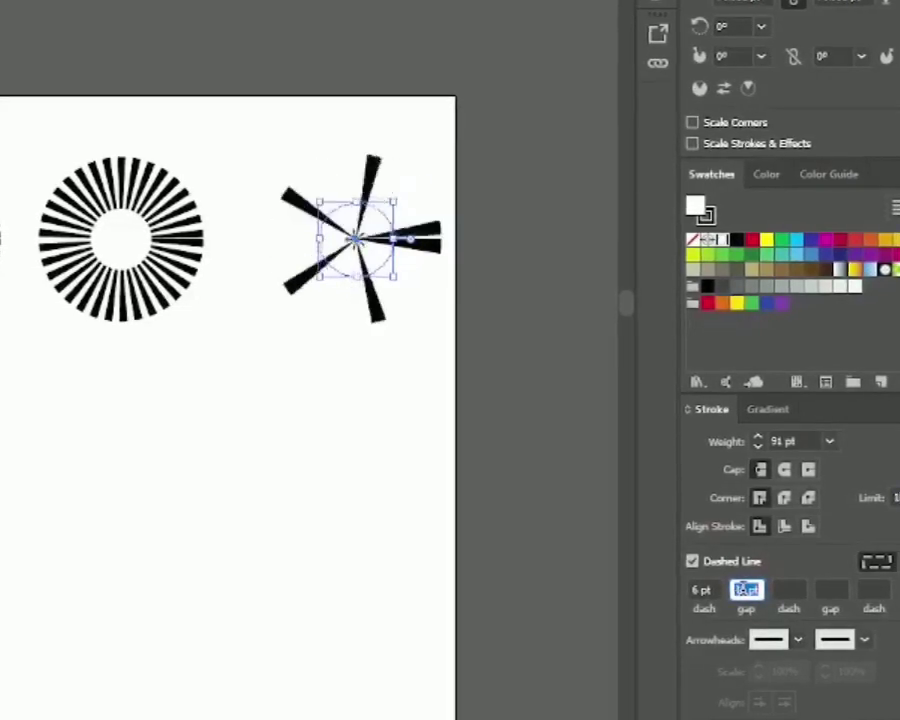
scroll(746, 590, "up", 2)
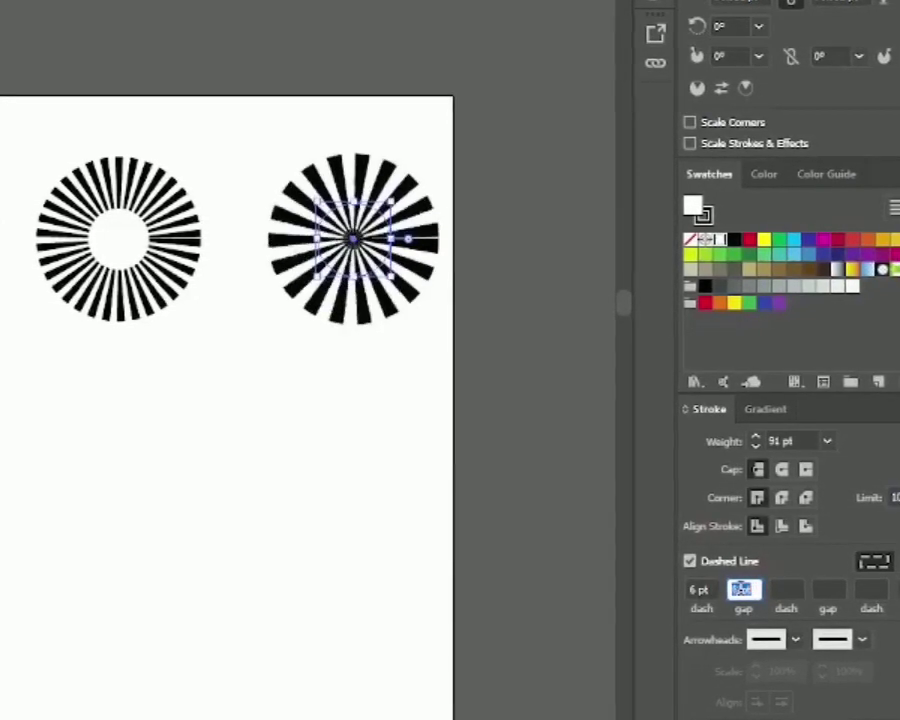
Add a second dash of 9 pt and a second gap of 14 pt to the sunburst circle, and deselect it.
left_click(786, 589)
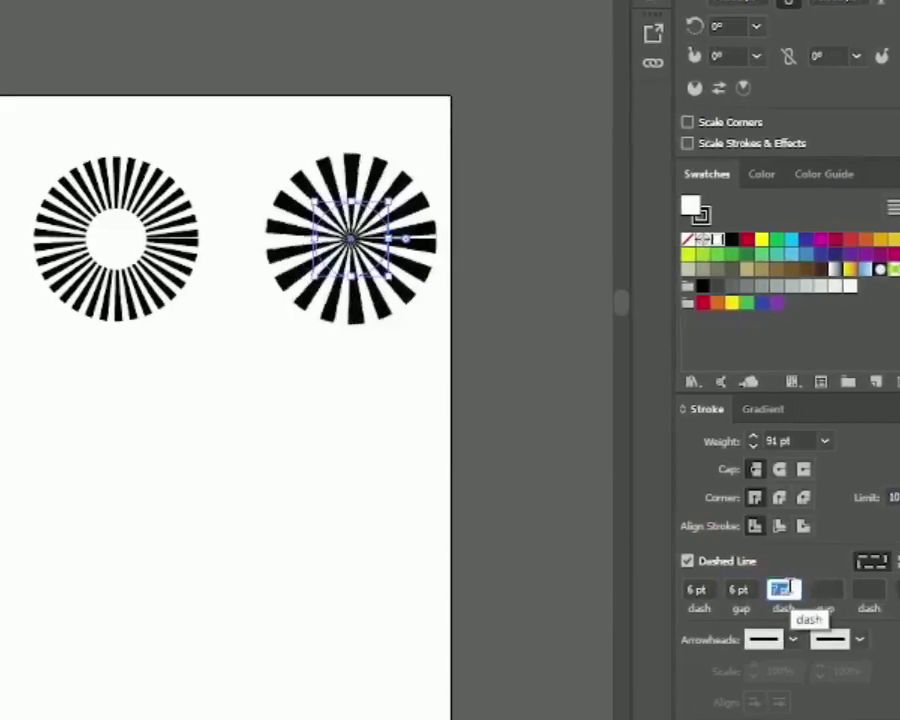
scroll(789, 589, "up", 1)
left_click(816, 589)
scroll(816, 590, "up", 1)
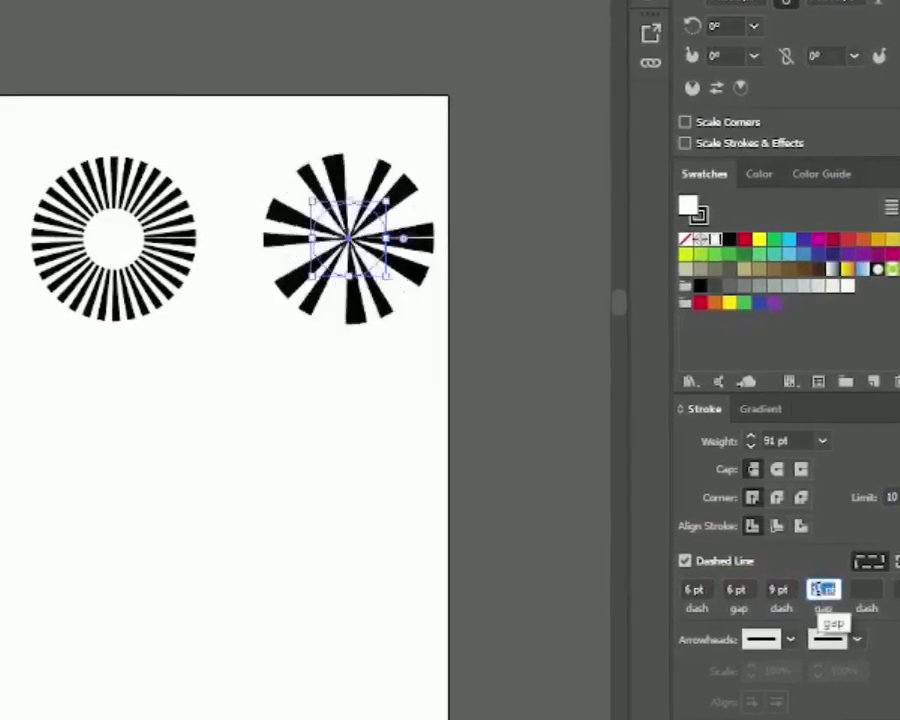
scroll(820, 592, "up", 1)
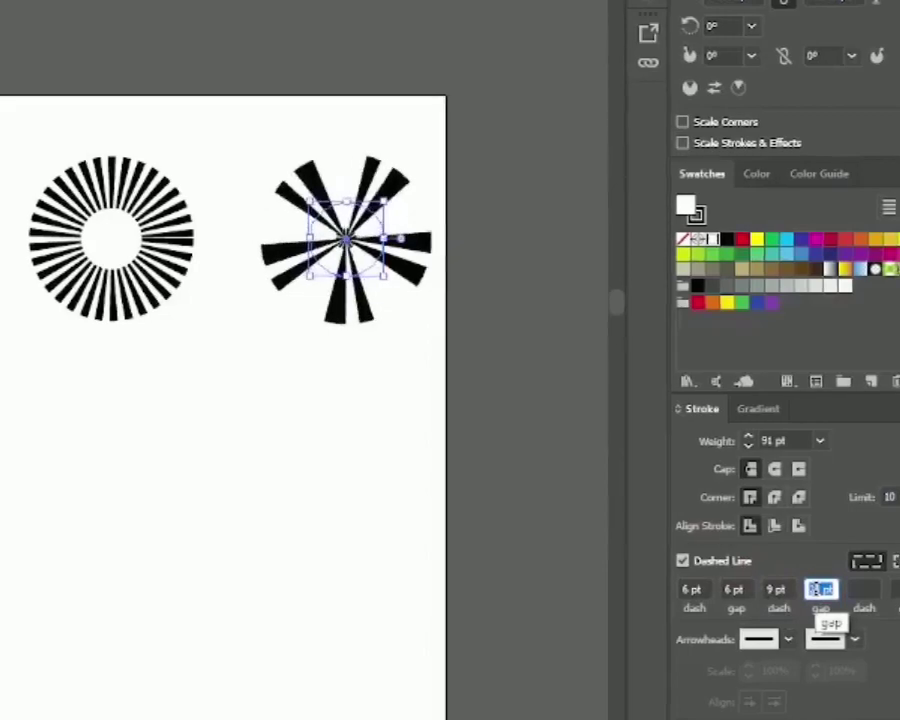
scroll(820, 590, "up", 1)
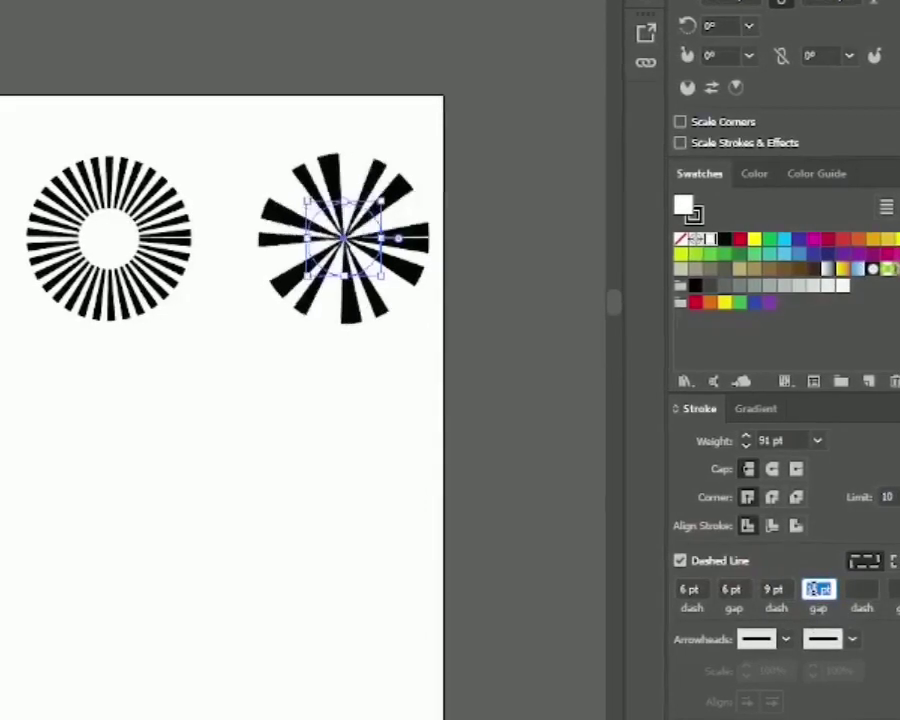
left_click(62, 496)
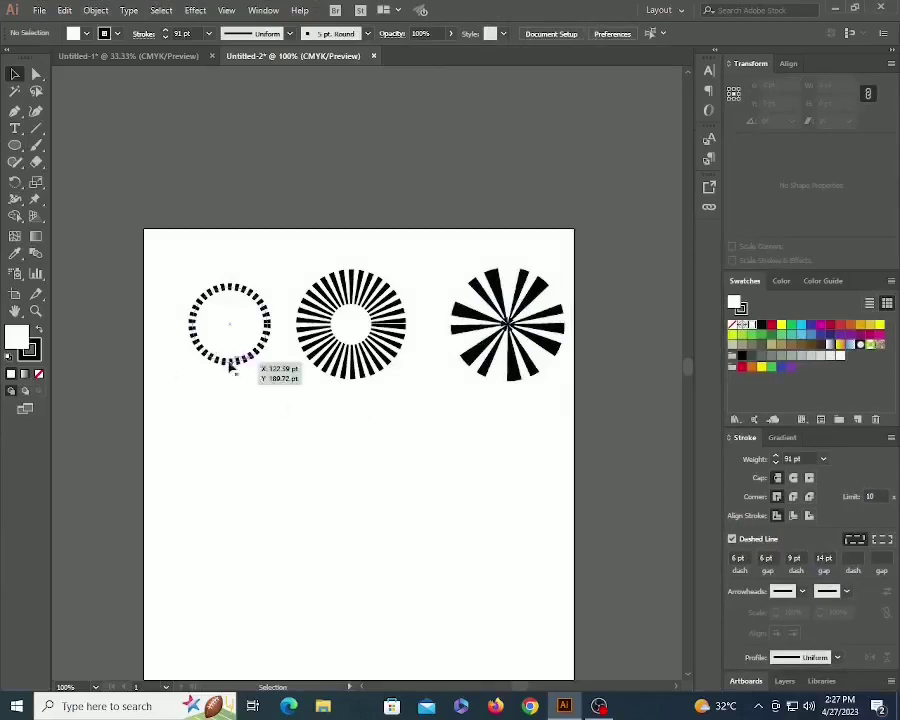
Duplicate the thin dashed circle below itself, and give the copy a bevel join and round cap.
left_click(230, 363)
left_click_drag(230, 472, 230, 486)
left_click_drag(238, 366, 245, 486)
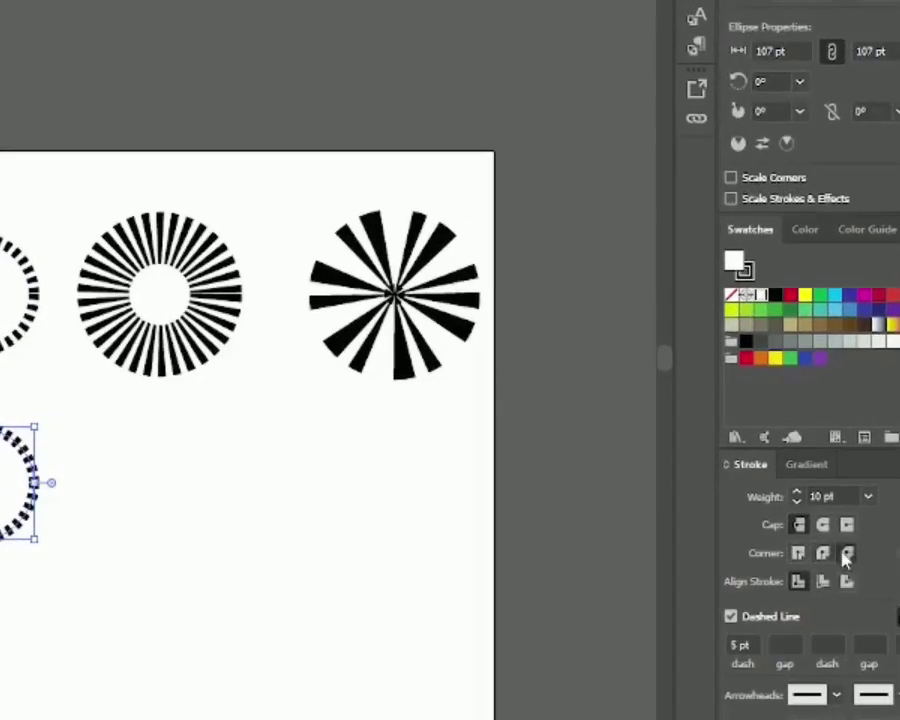
left_click(823, 526)
left_click(206, 598)
Select the round-capped circle copy, set its dash to 6 pt, and adjust the gap, settling on 12 pt.
key("z")
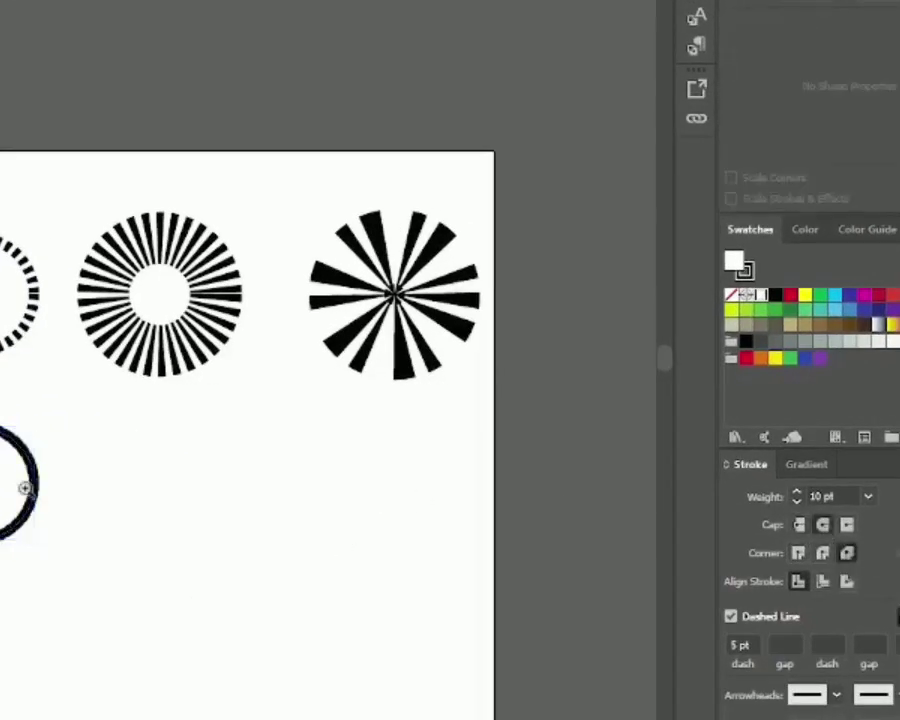
left_click(25, 487)
left_click(25, 487)
key("v")
left_click(374, 291)
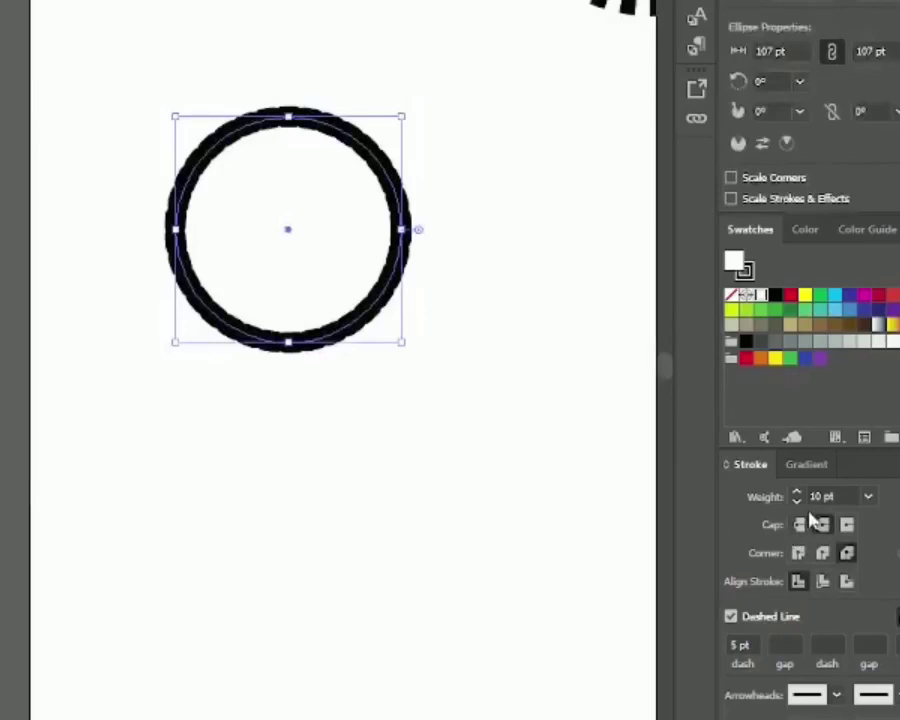
left_click(743, 644)
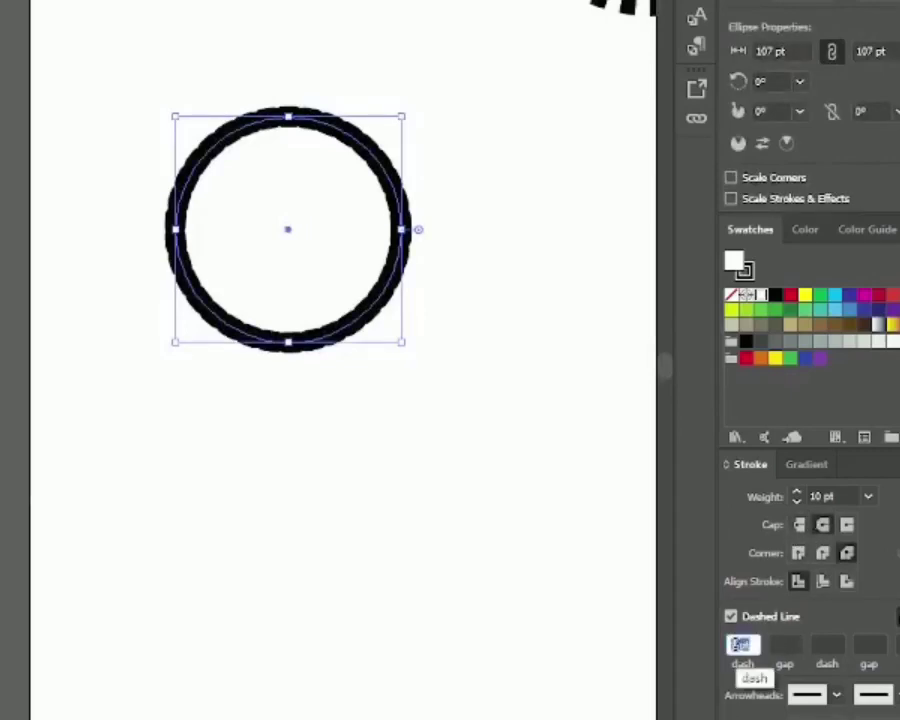
key("Up")
key("Up")
key("Up")
key("Up")
key("Up")
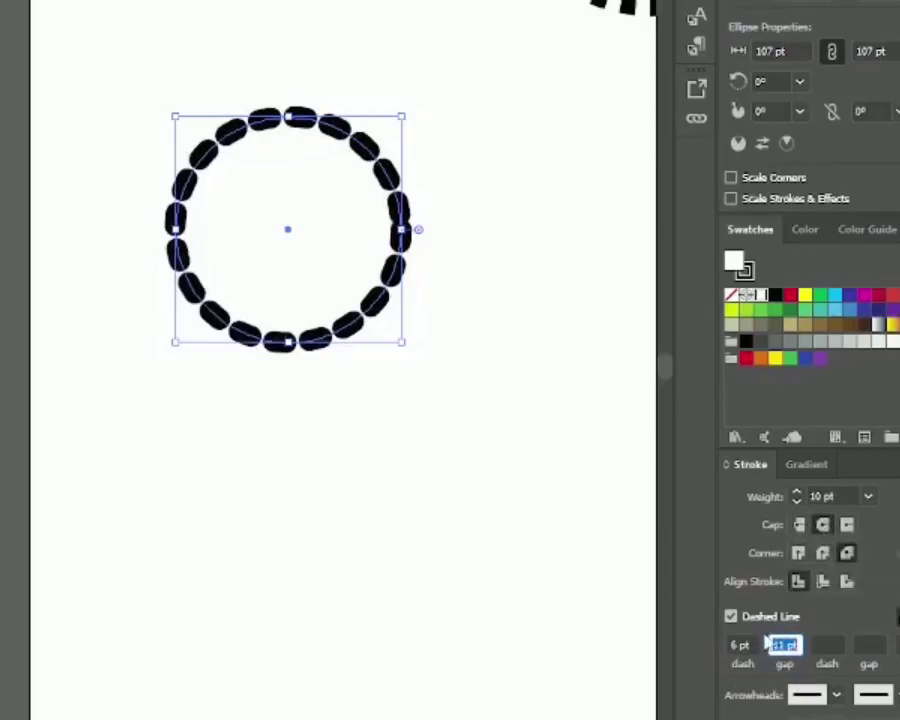
key("Down")
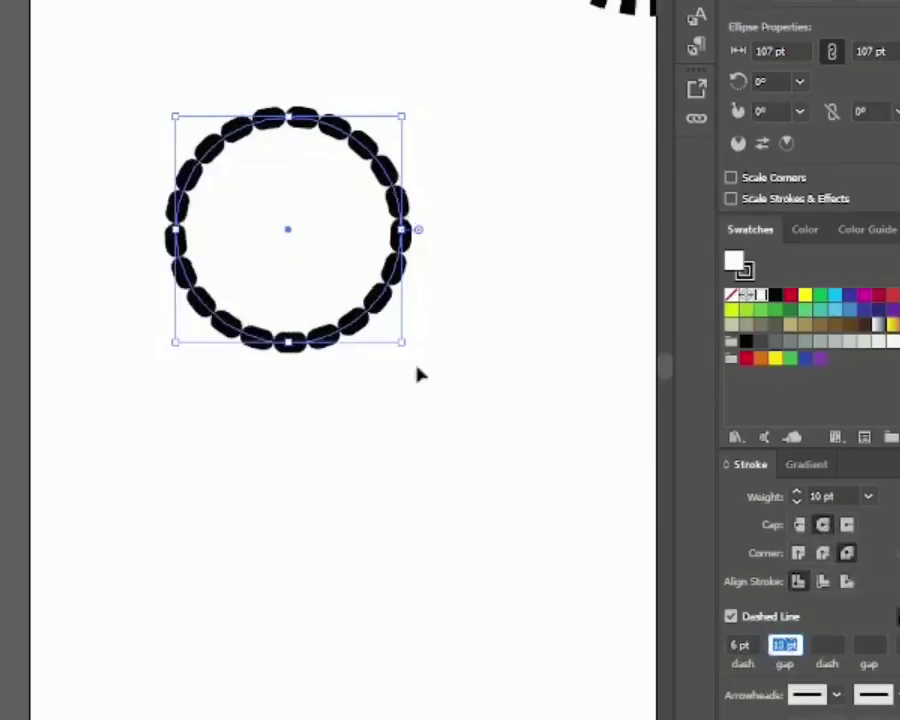
key("Up")
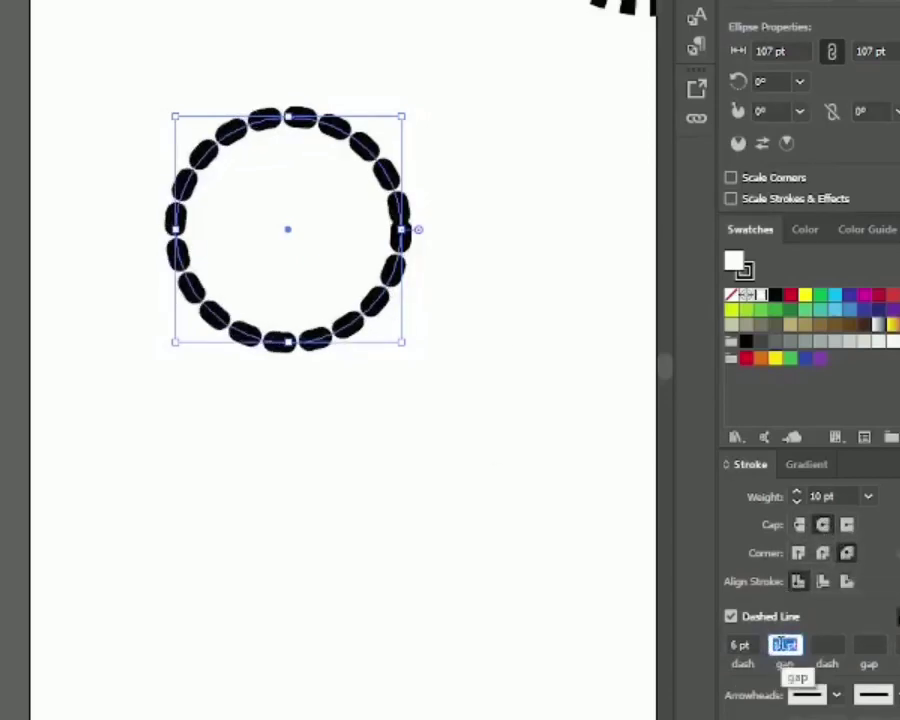
Add a second dash of 10 pt and a second gap of 17 pt to the round-capped circle, and deselect it.
left_click(818, 644)
key("Up")
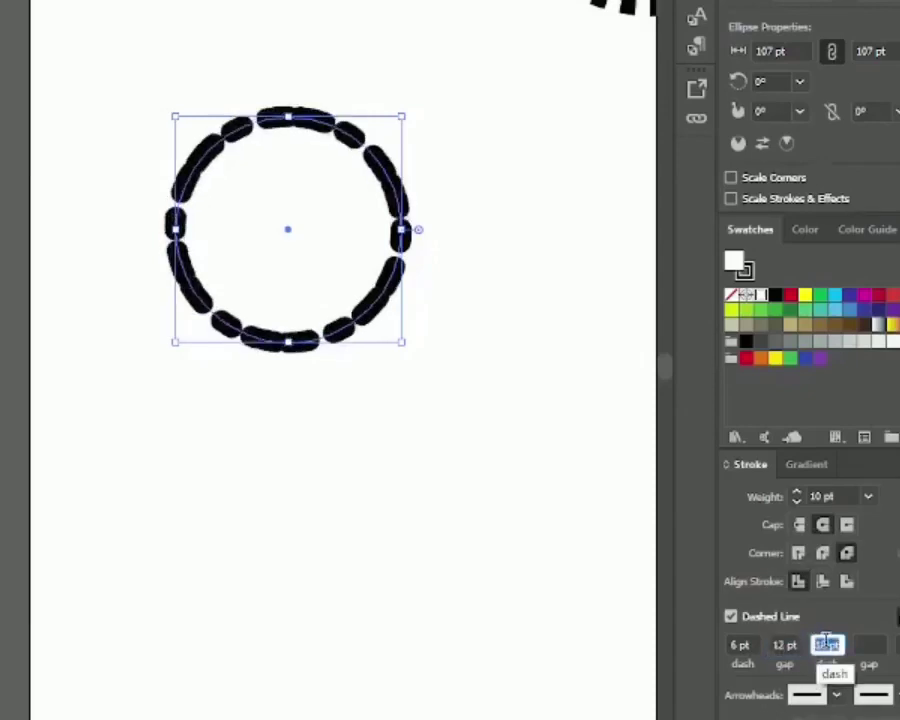
left_click(868, 645)
key("Up")
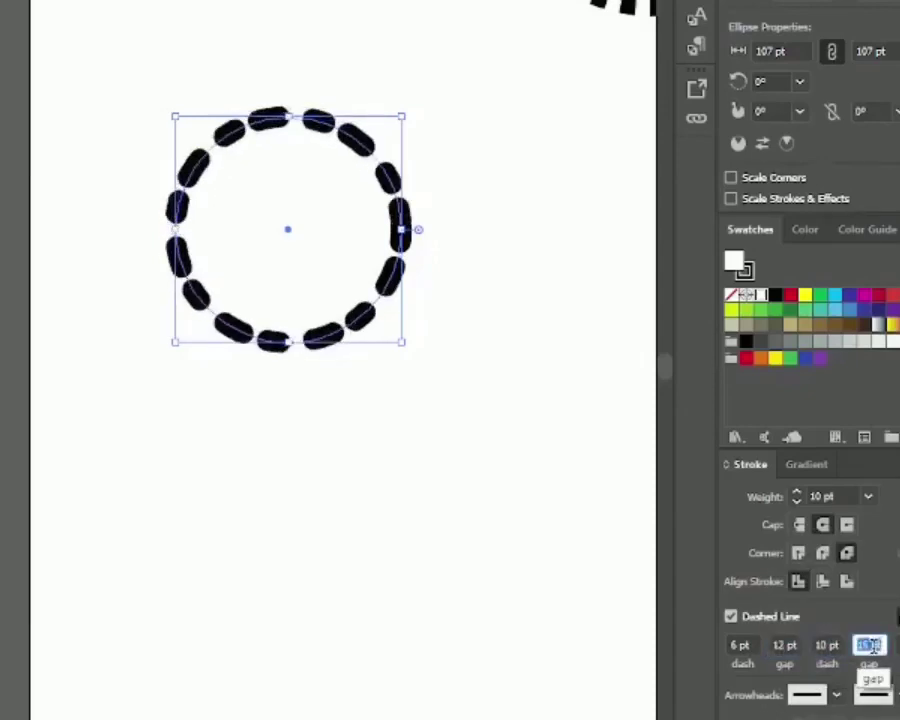
key("Up")
left_click(183, 385)
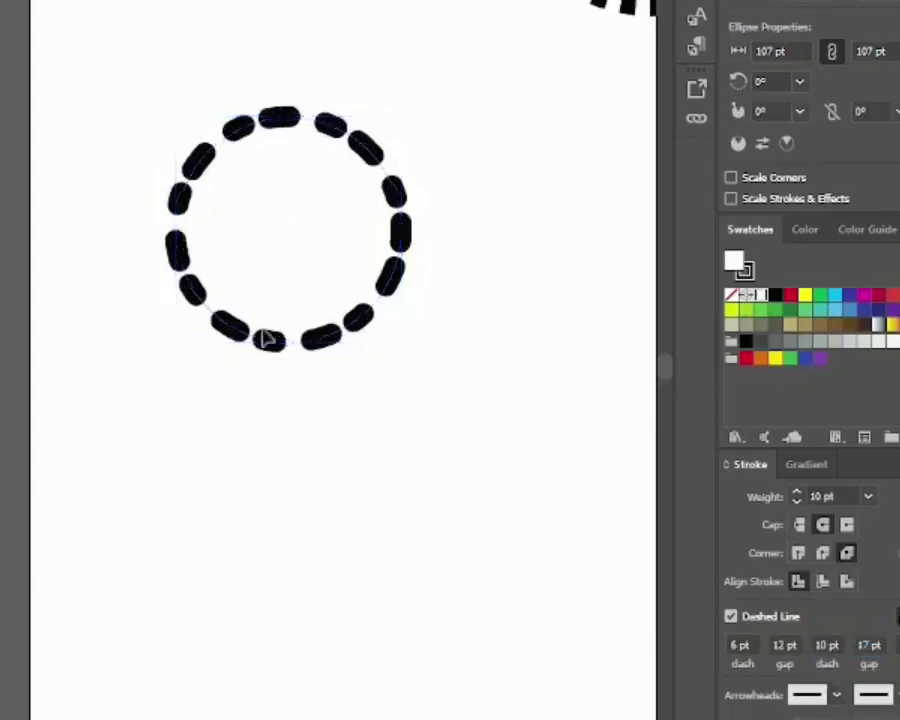
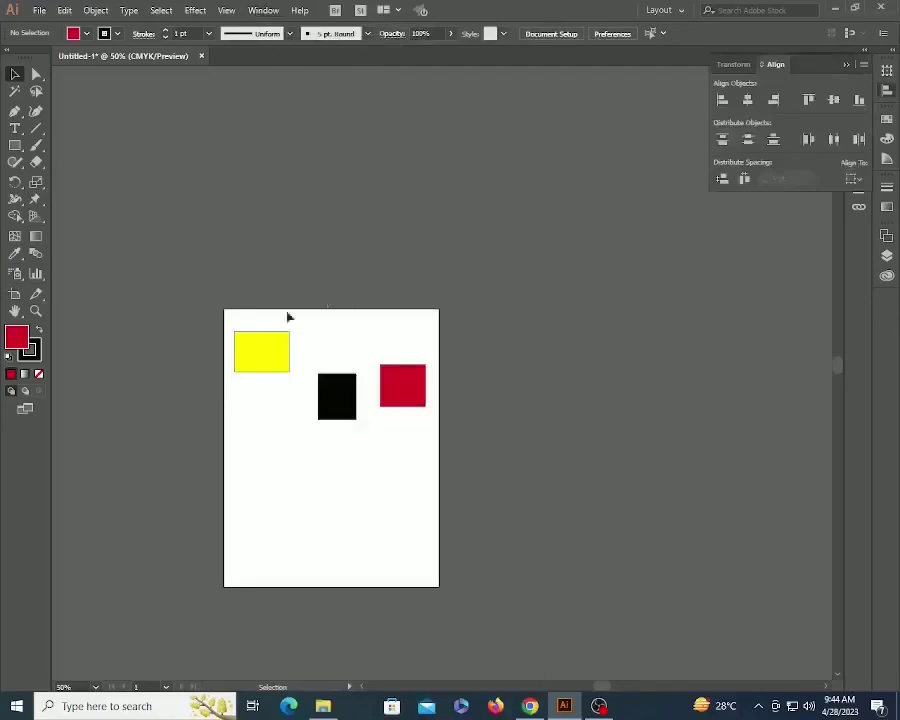
Select the yellow, black and red rectangles and align them by their top edges.
left_click_drag(185, 305, 486, 445)
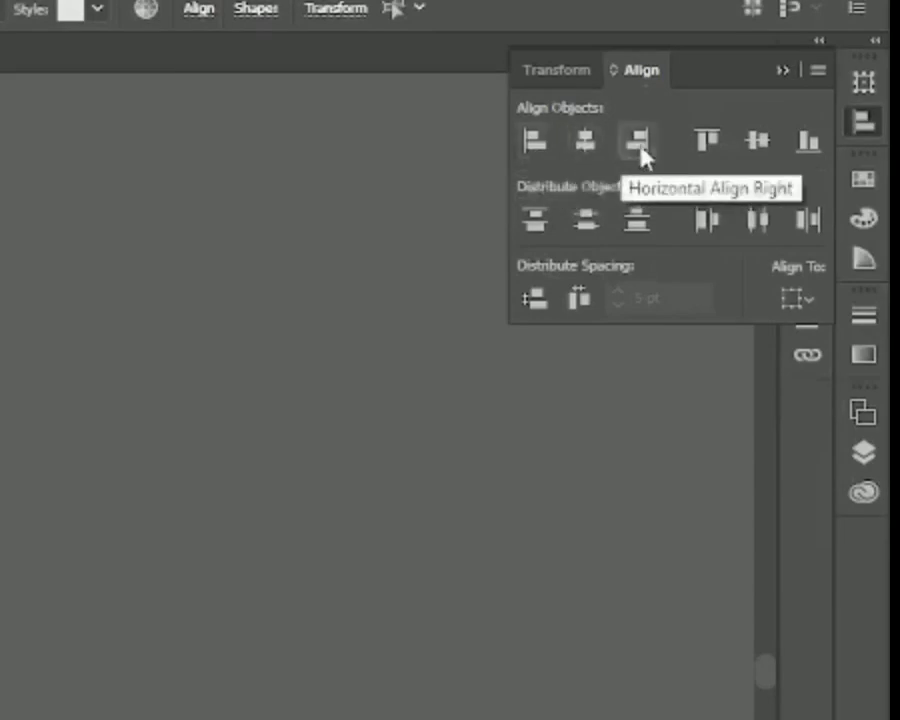
left_click(707, 146)
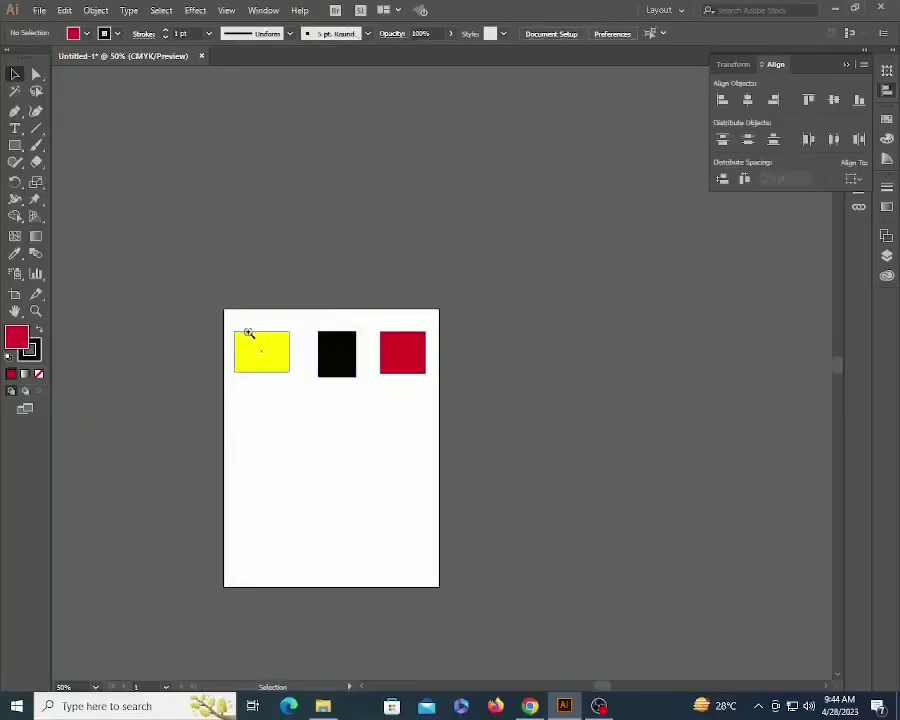
Reselect the three rectangles, align them by their bottom edges, and then by their vertical centres.
key("z")
left_click_drag(208, 308, 550, 404)
key("v")
left_click(358, 364)
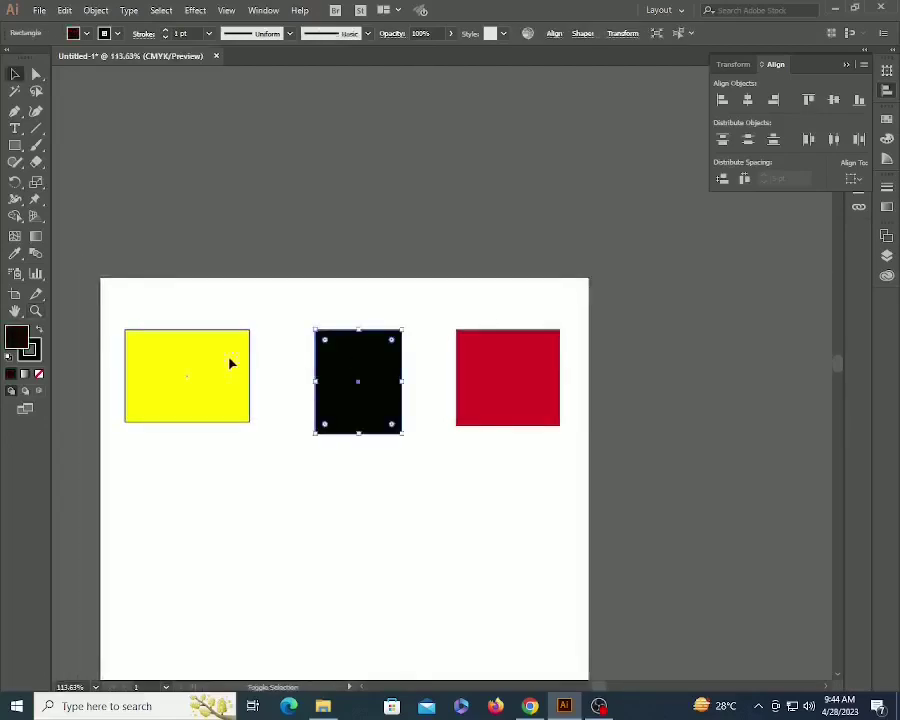
left_click(231, 364, "shift")
left_click(516, 361, "shift")
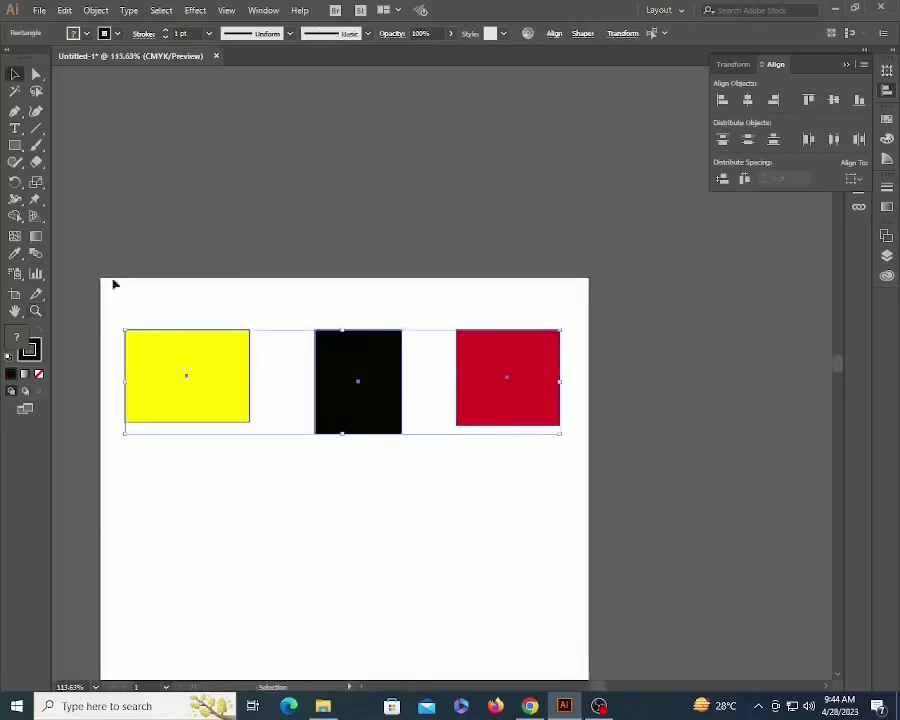
left_click(859, 100)
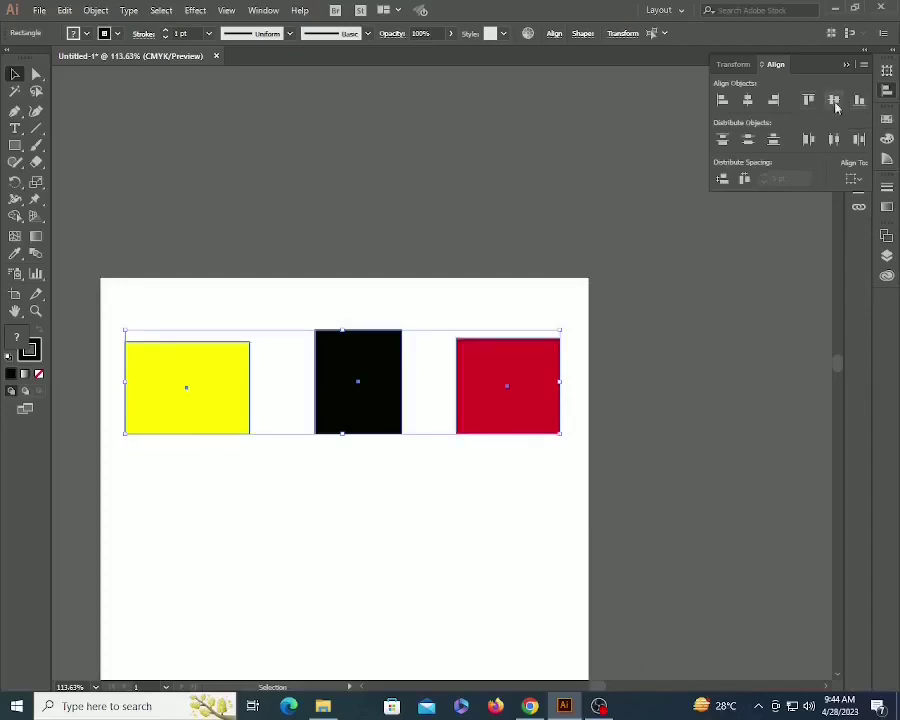
left_click(835, 102)
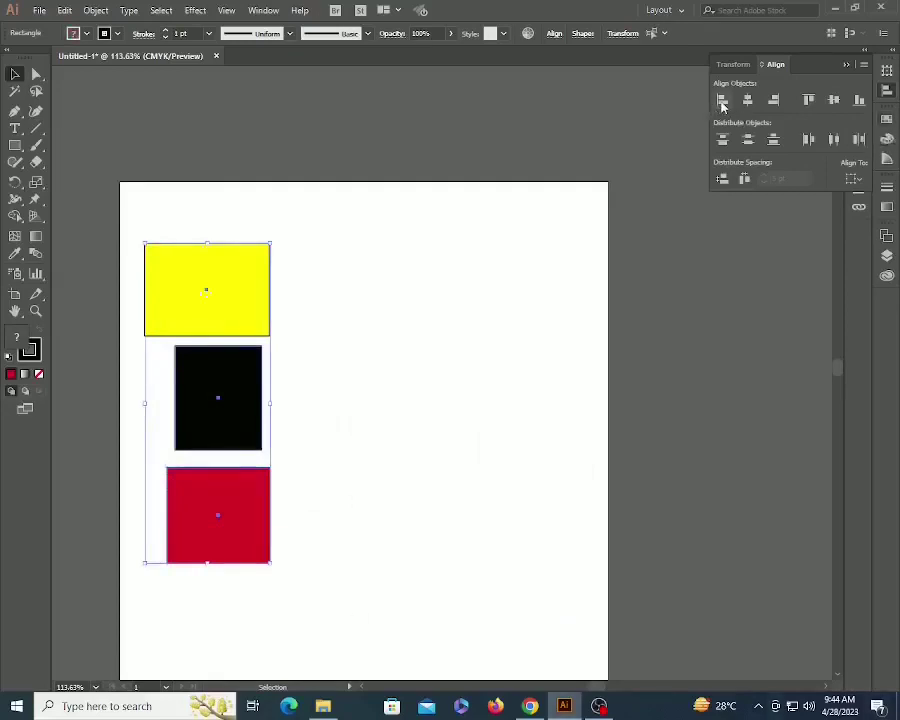
Try left and right edge alignment on the three stacked rectangles, and finish by aligning their horizontal centres.
left_click(722, 102)
left_click(776, 103)
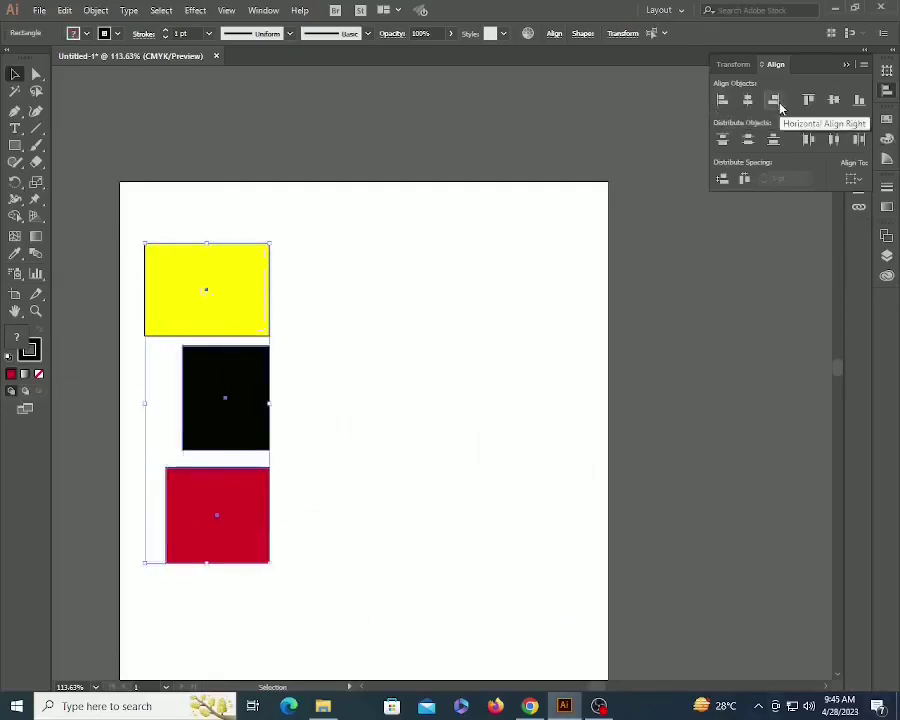
left_click(748, 101)
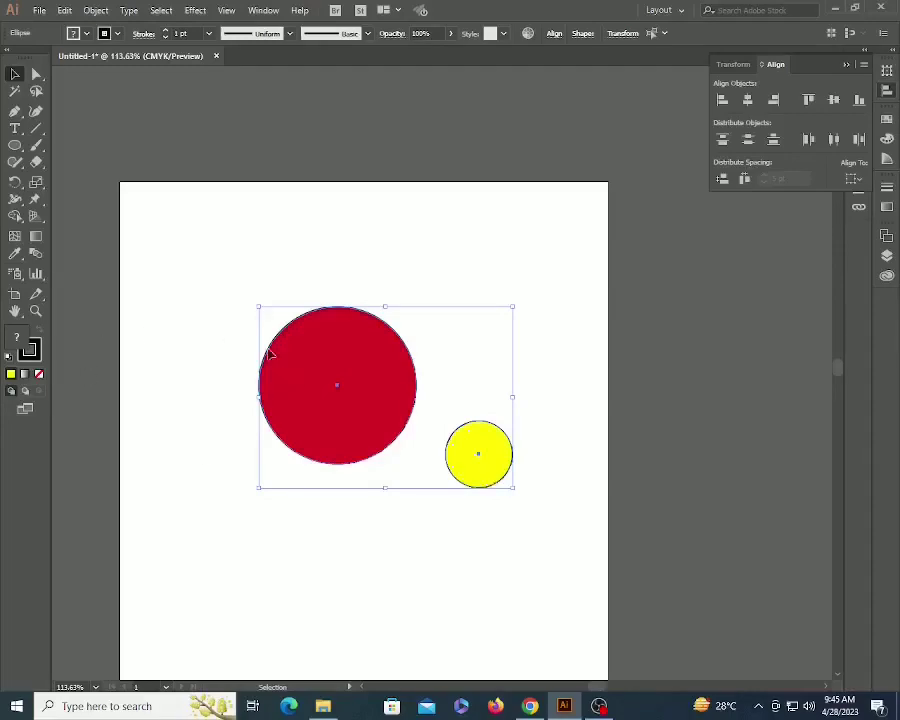
Make the red circle the key object, centre the yellow circle on it horizontally and vertically, and deselect both.
left_click(400, 365)
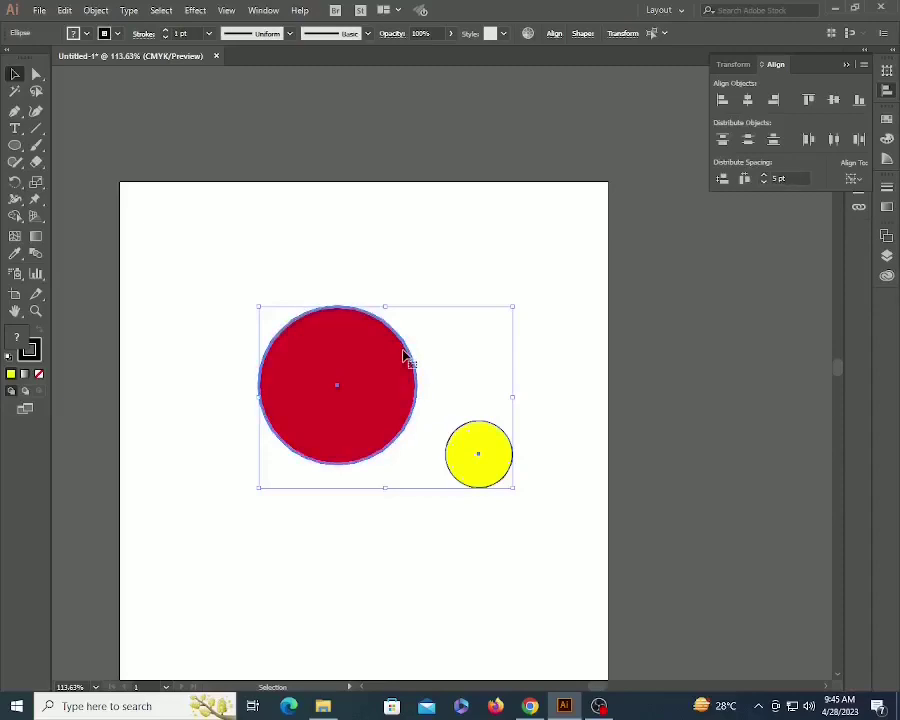
left_click(748, 102)
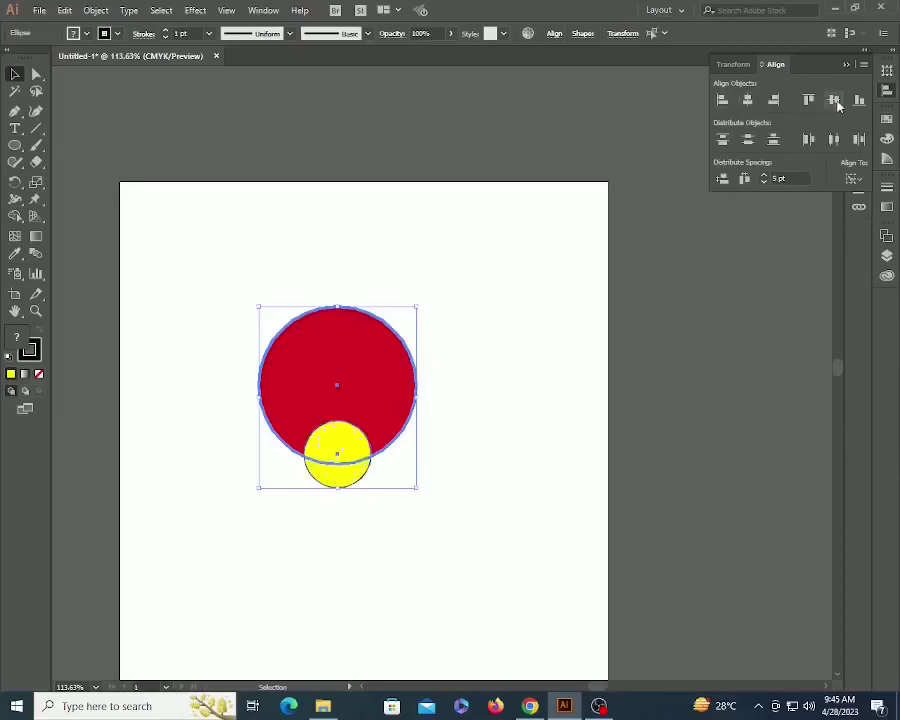
left_click(833, 100)
left_click(538, 307)
Compare the Align To options with nothing selected, with only the red circle selected, and with both circles and the red one as key object.
left_click(851, 179)
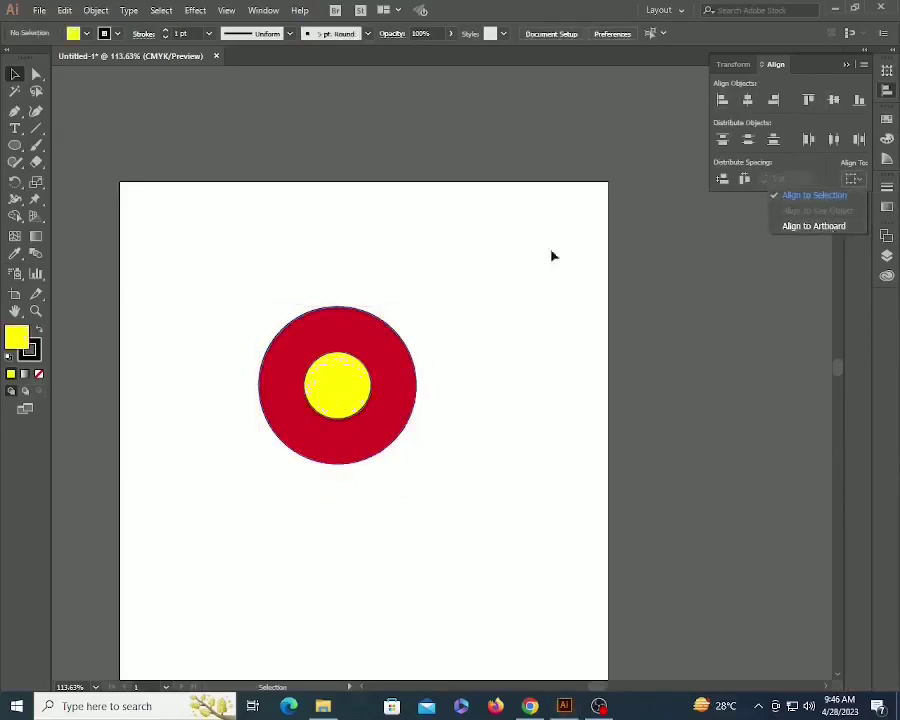
left_click(393, 356)
left_click(378, 367)
left_click(851, 179)
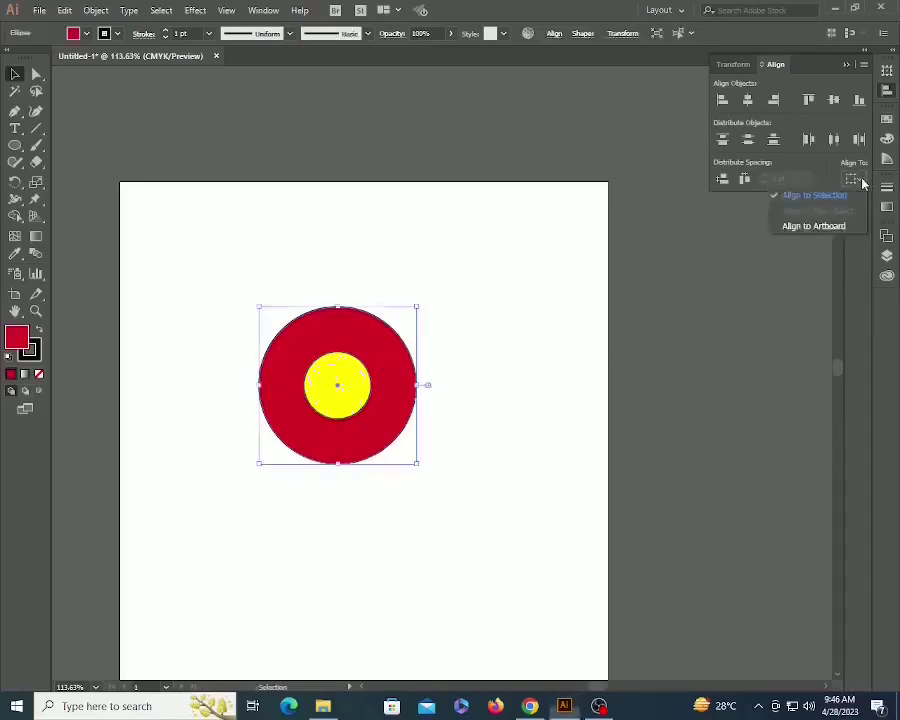
left_click(386, 340)
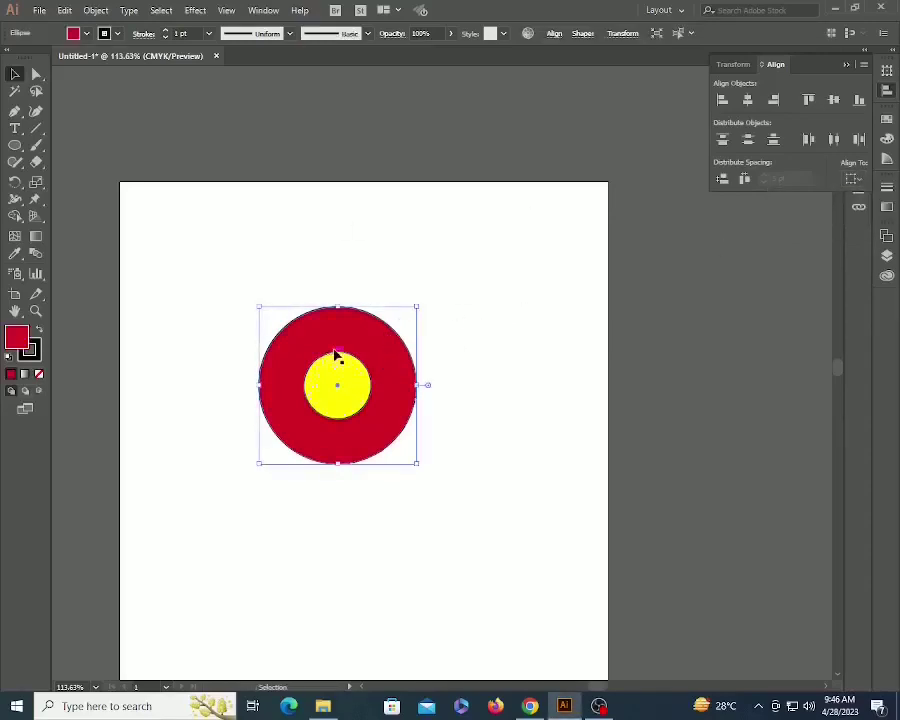
left_click(465, 357)
left_click(355, 381)
left_click(408, 388, "shift")
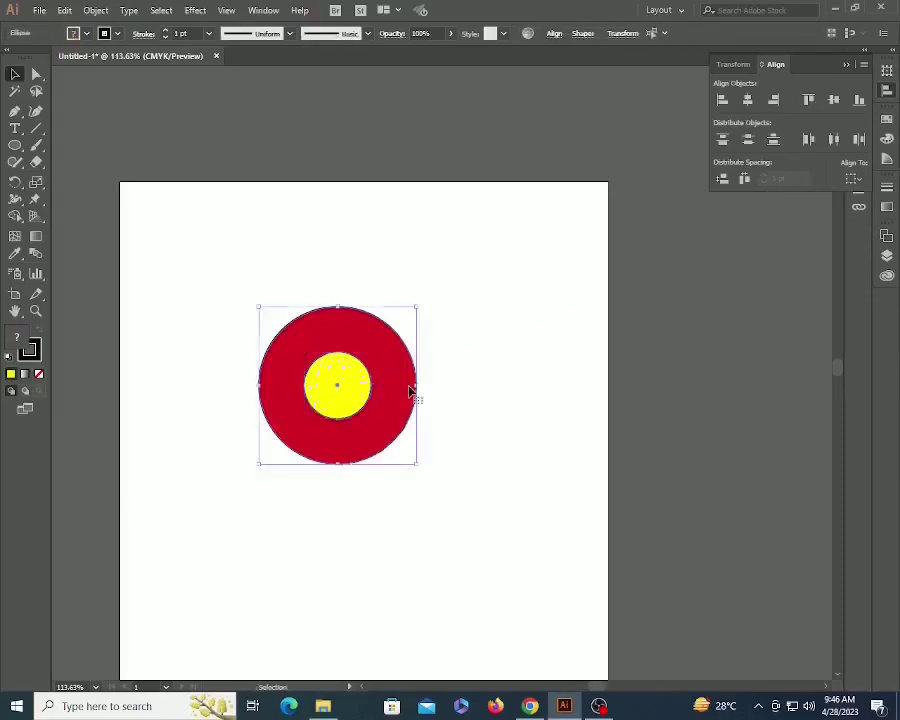
left_click(409, 415)
left_click(852, 179)
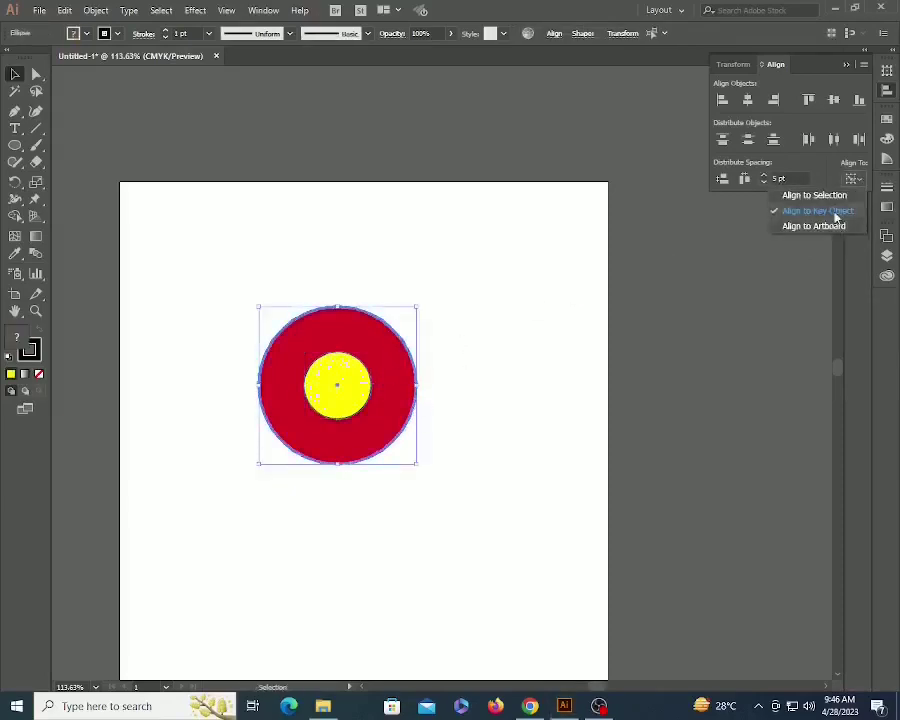
left_click(478, 398)
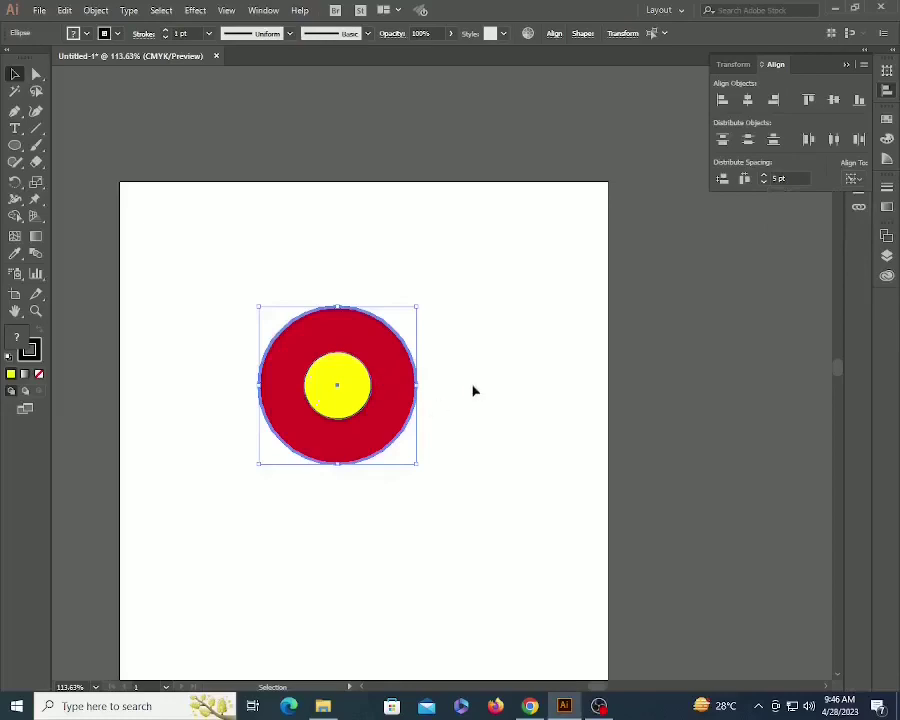
Switch alignment to the artboard and align the yellow circle to its top edge, then to its left and bottom edges.
left_click(474, 390)
left_click(852, 179)
left_click(816, 226)
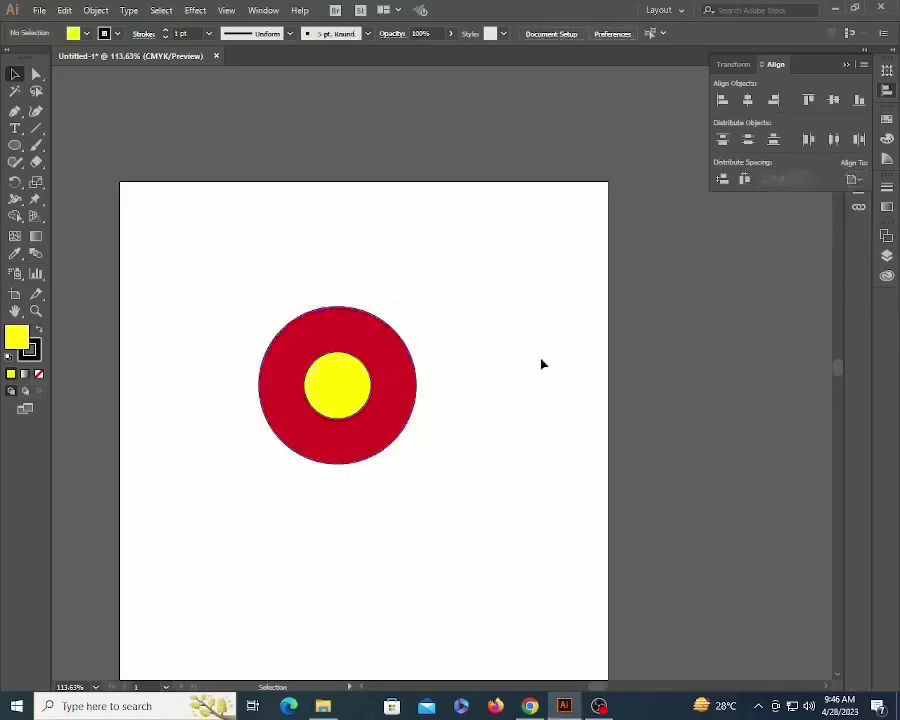
left_click(338, 381)
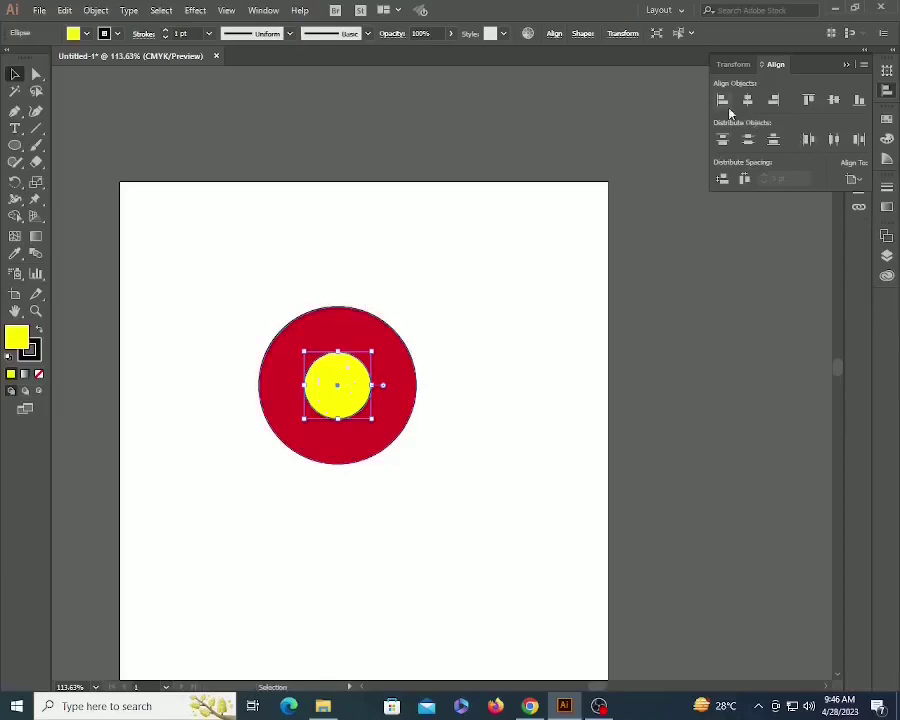
left_click(808, 100)
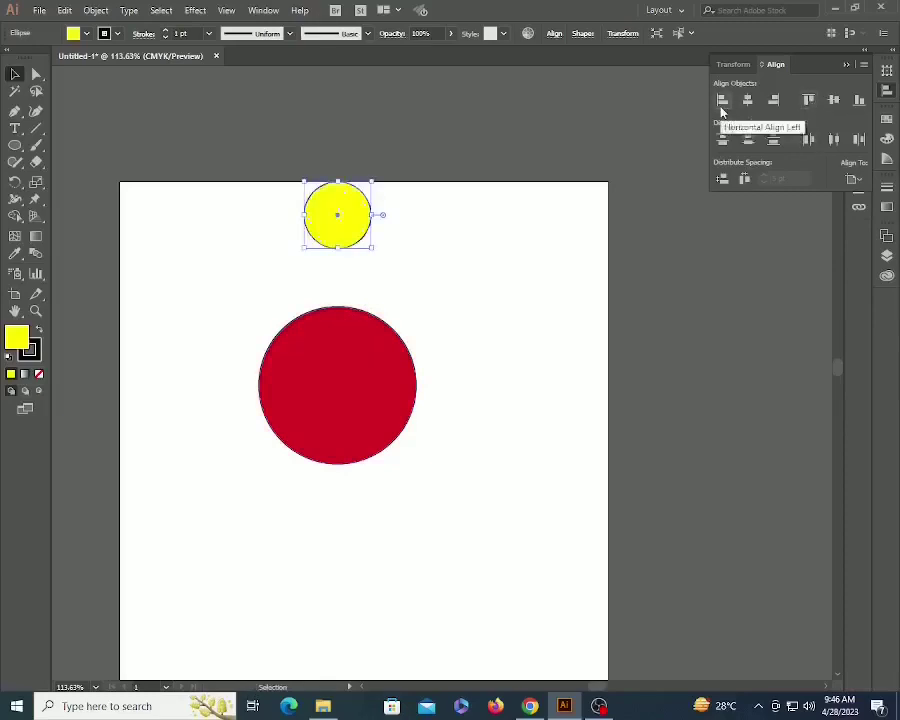
left_click(721, 101)
left_click(859, 100)
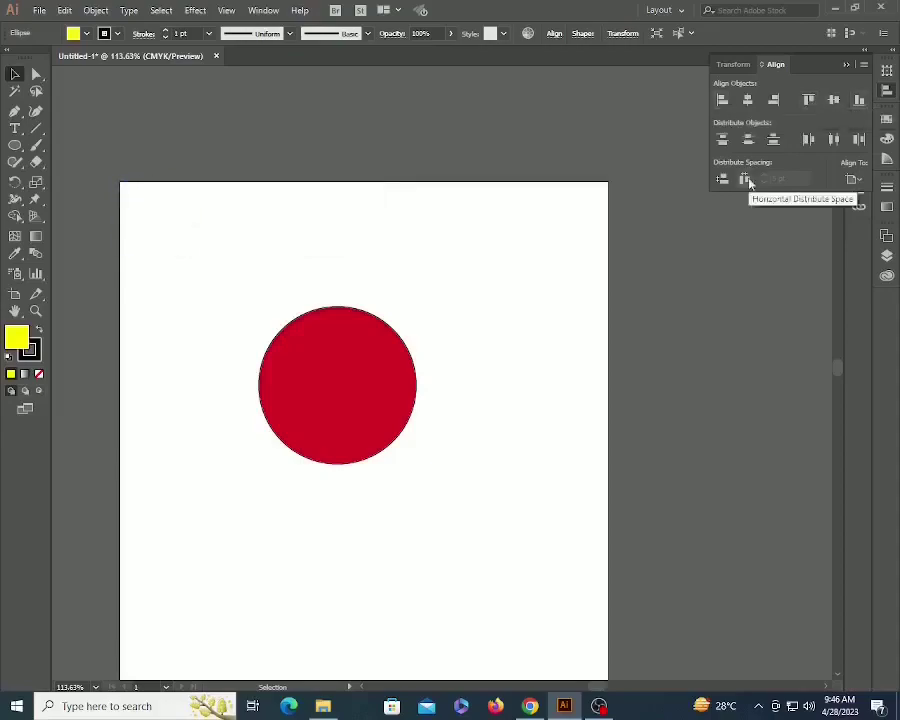
key("ctrl+0")
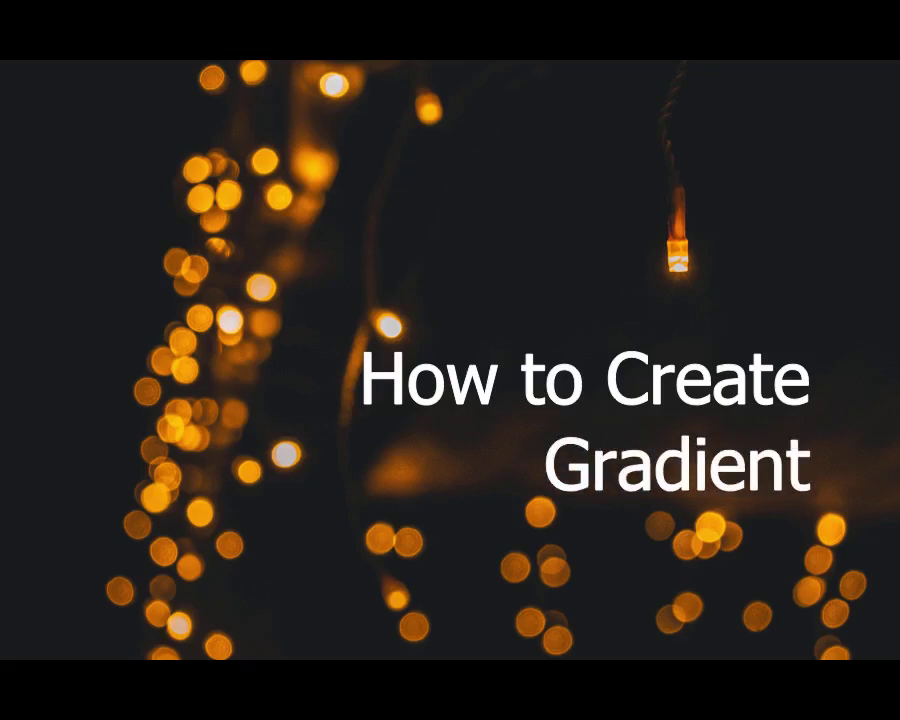
Draw a rectangle about half the artboard's width in its upper half and fill it with the white-to-black linear gradient.
left_click_drag(356, 237, 579, 404)
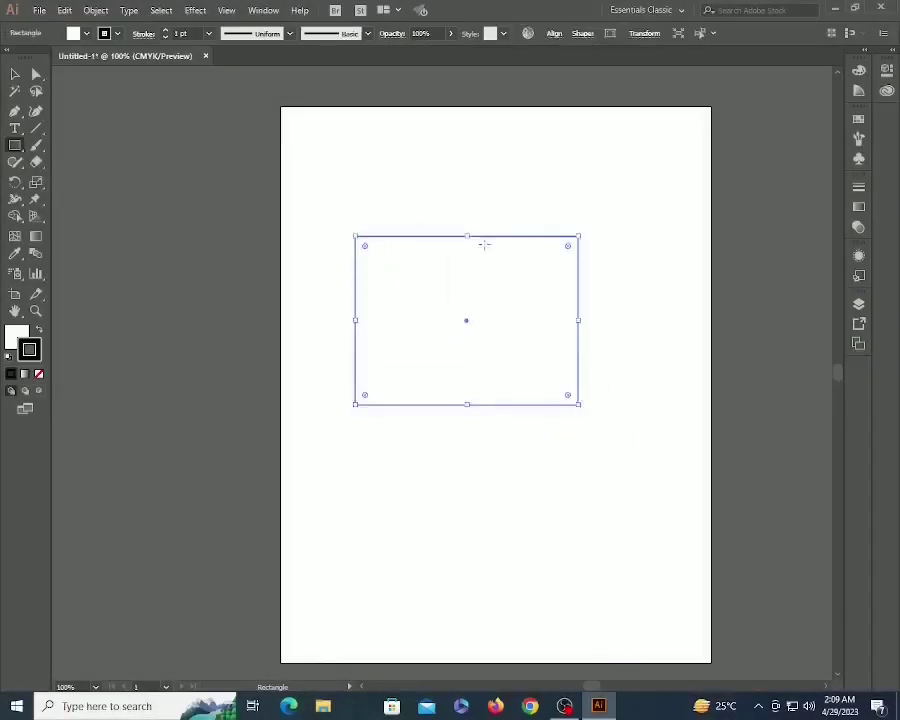
key("v")
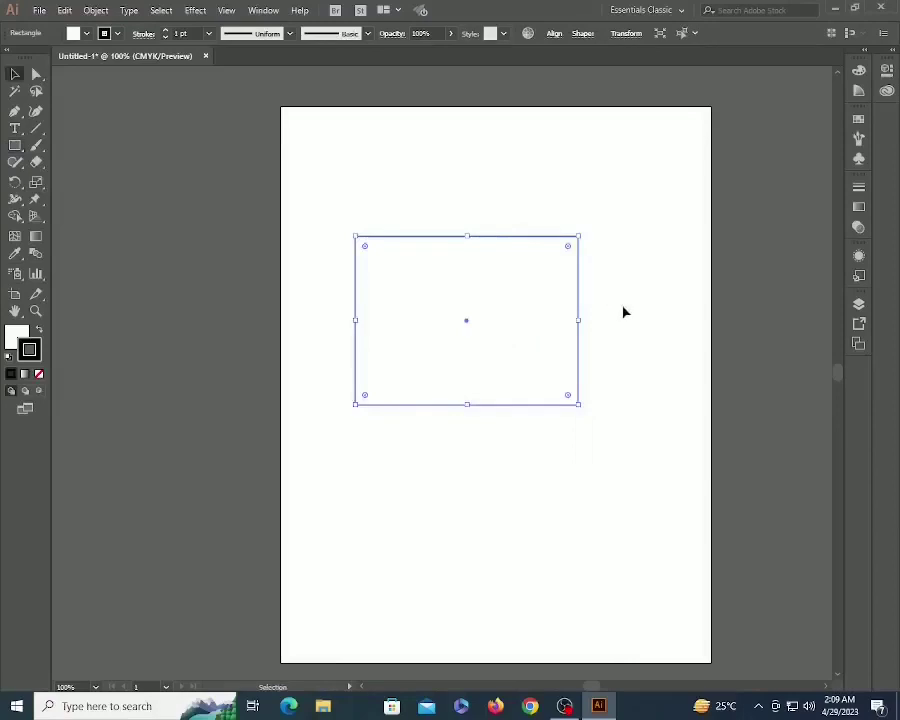
left_click(862, 212)
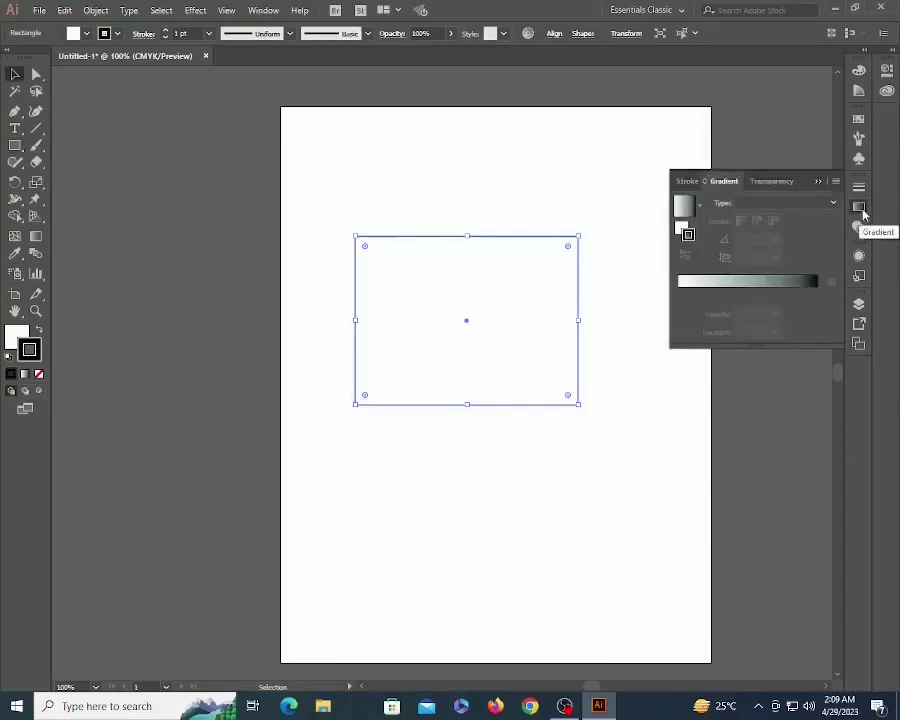
left_click(683, 206)
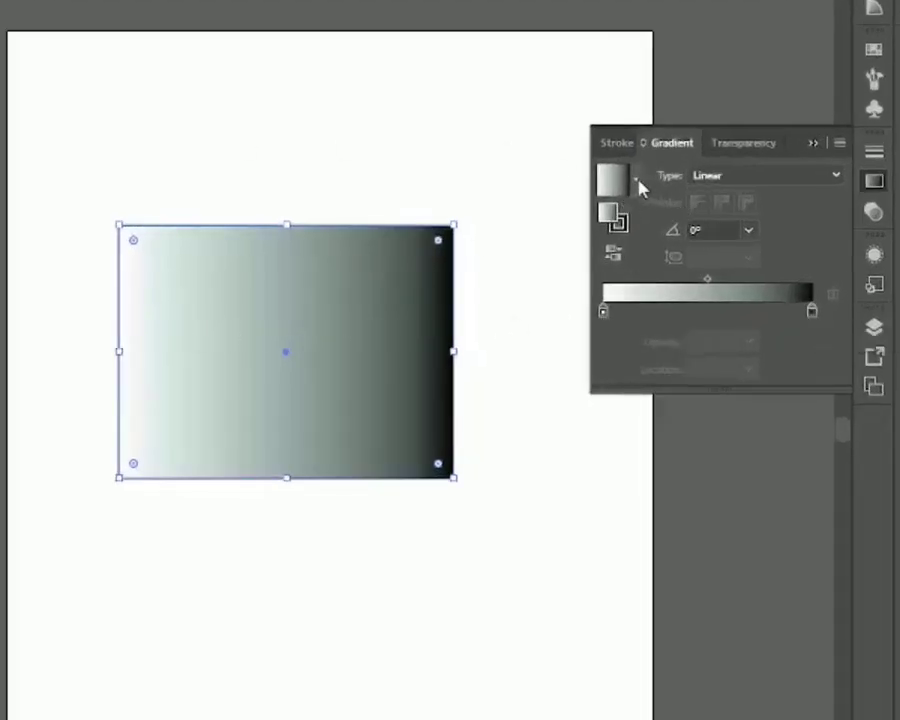
Change the start colour of the rectangle's linear gradient to red and its end colour to cyan.
left_click(603, 312)
double_click(603, 312)
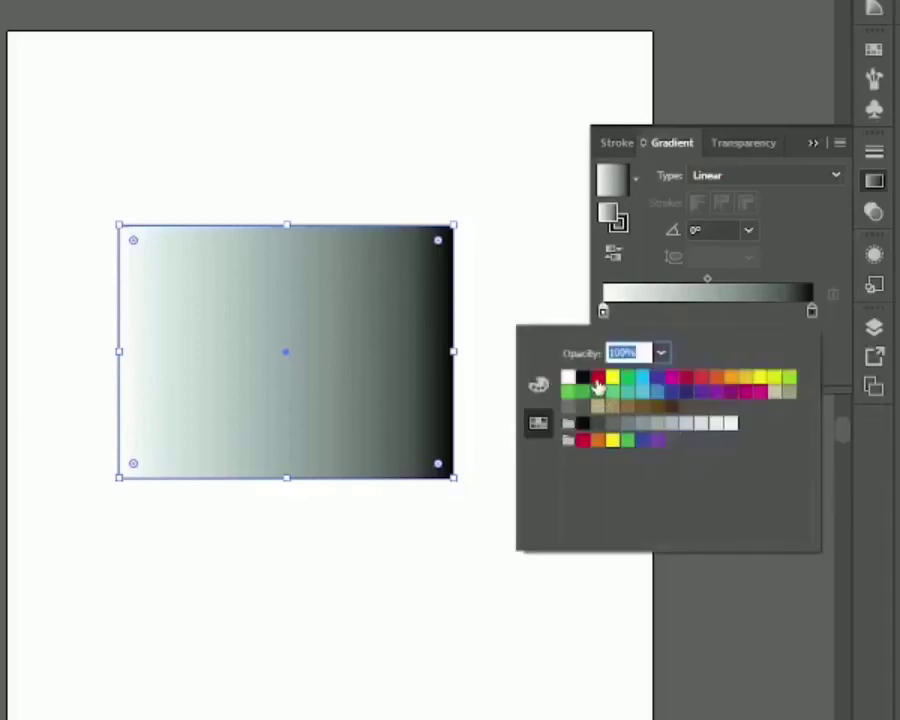
left_click(597, 377)
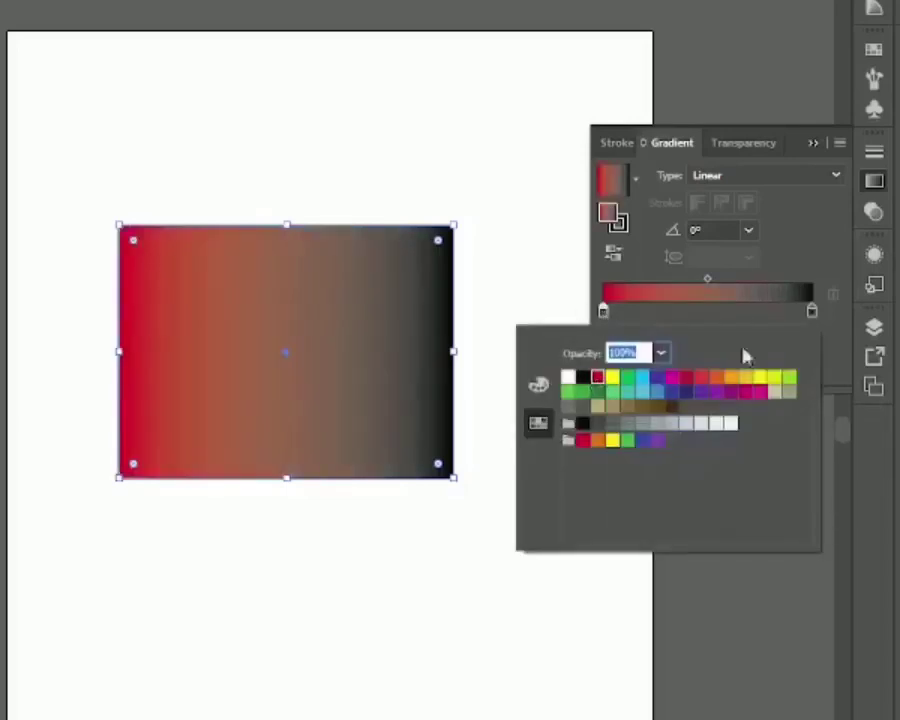
left_click(812, 312)
double_click(812, 312)
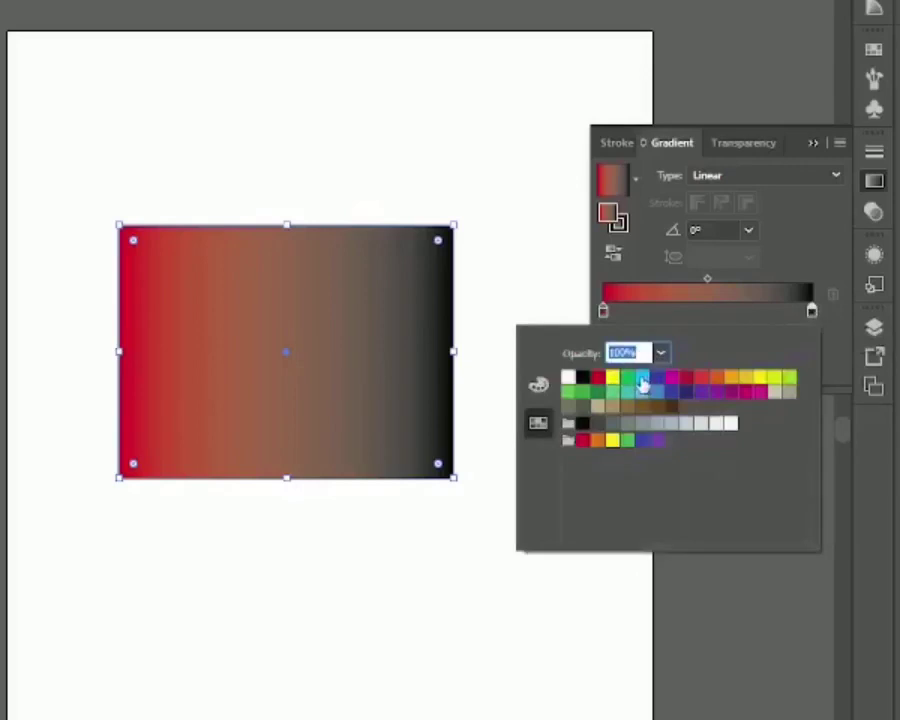
left_click(642, 383)
left_click(804, 248)
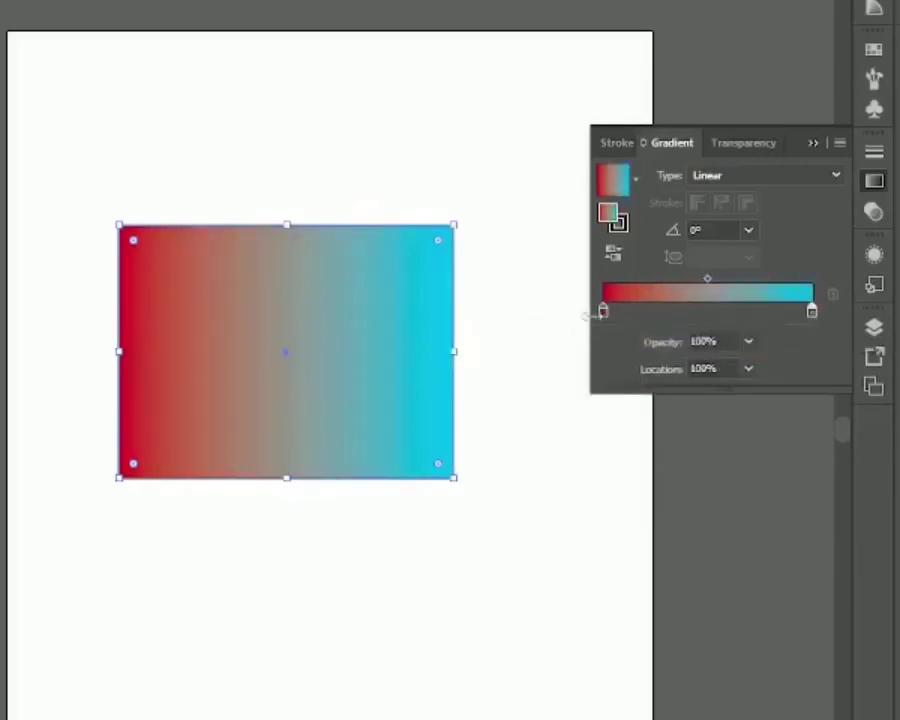
Add a yellow colour stop at 25.74% and a blue one past the gradient's middle, and recolour the end stop magenta.
left_click_drag(604, 312, 658, 312)
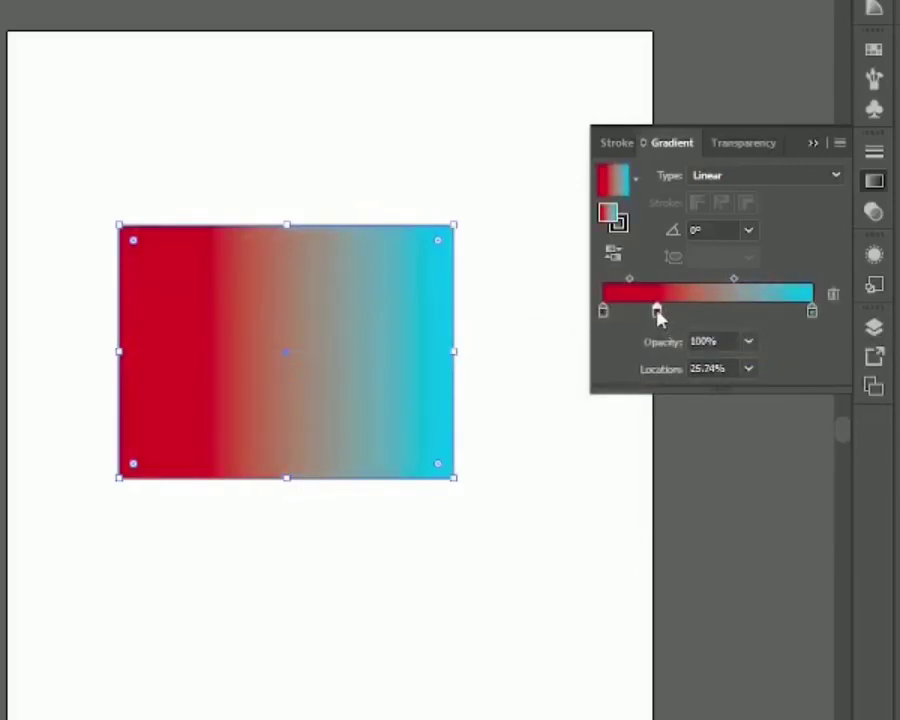
double_click(658, 312)
left_click(612, 376)
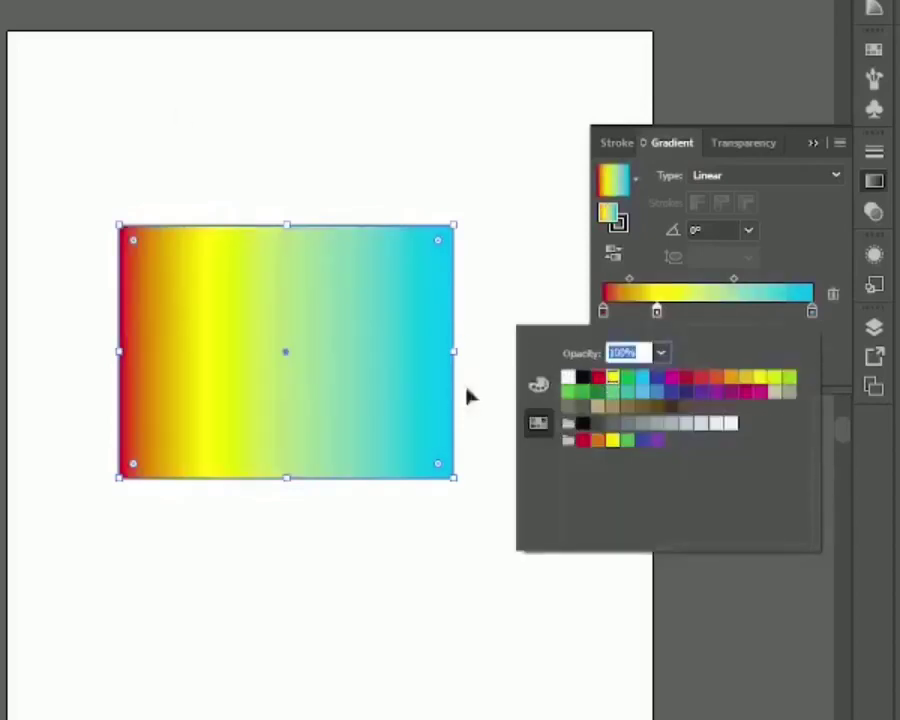
left_click(784, 250)
left_click_drag(657, 312, 713, 318)
double_click(713, 318)
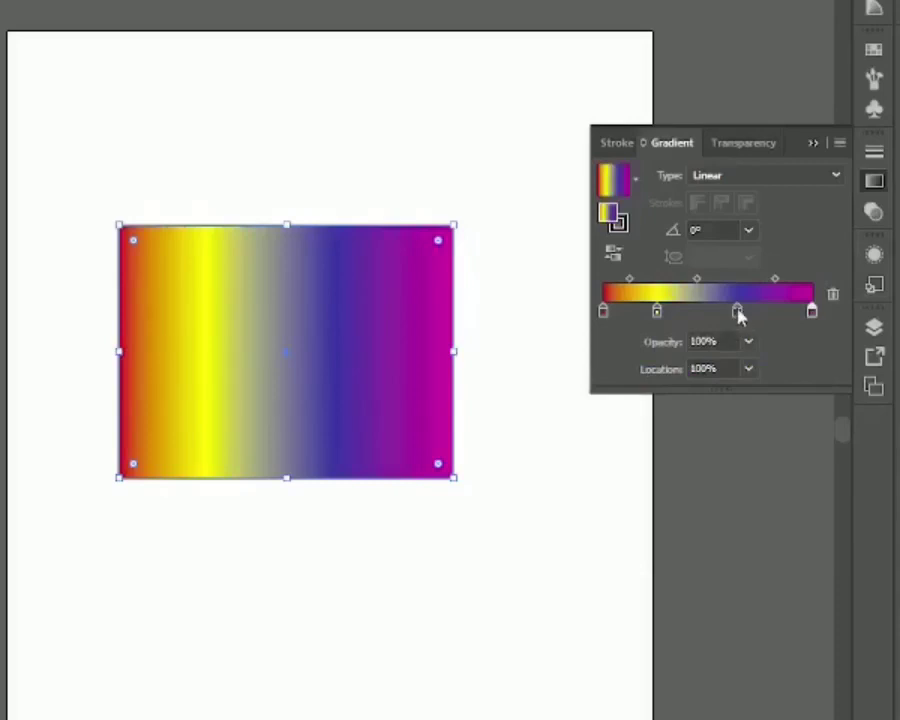
Remove the blue colour stop from the gradient, undo the removal and deselect the rectangle.
left_click_drag(737, 315, 773, 352)
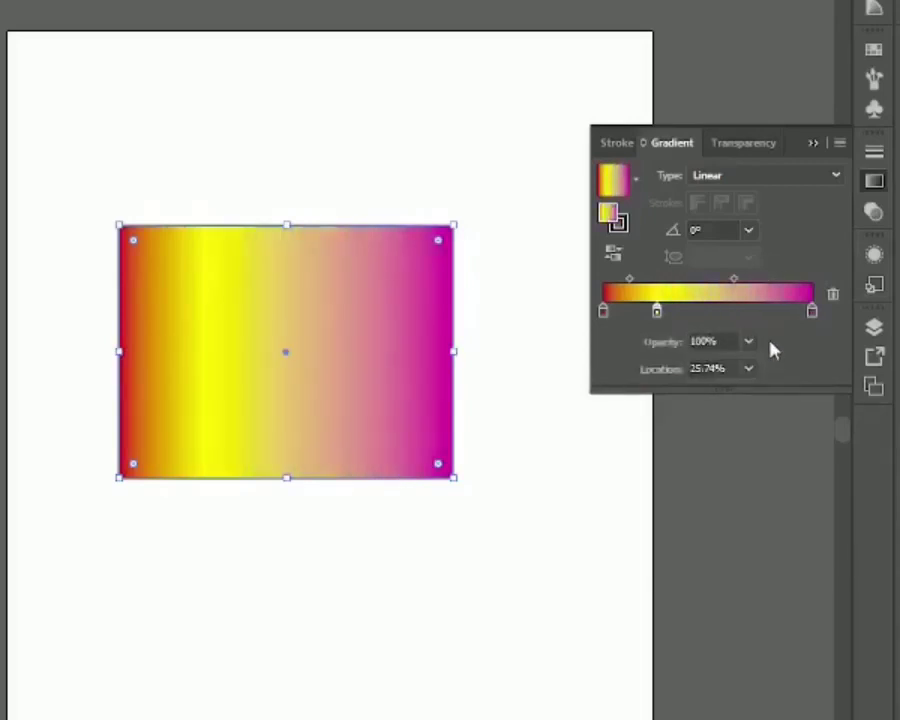
key("ctrl+z")
left_click(74, 304)
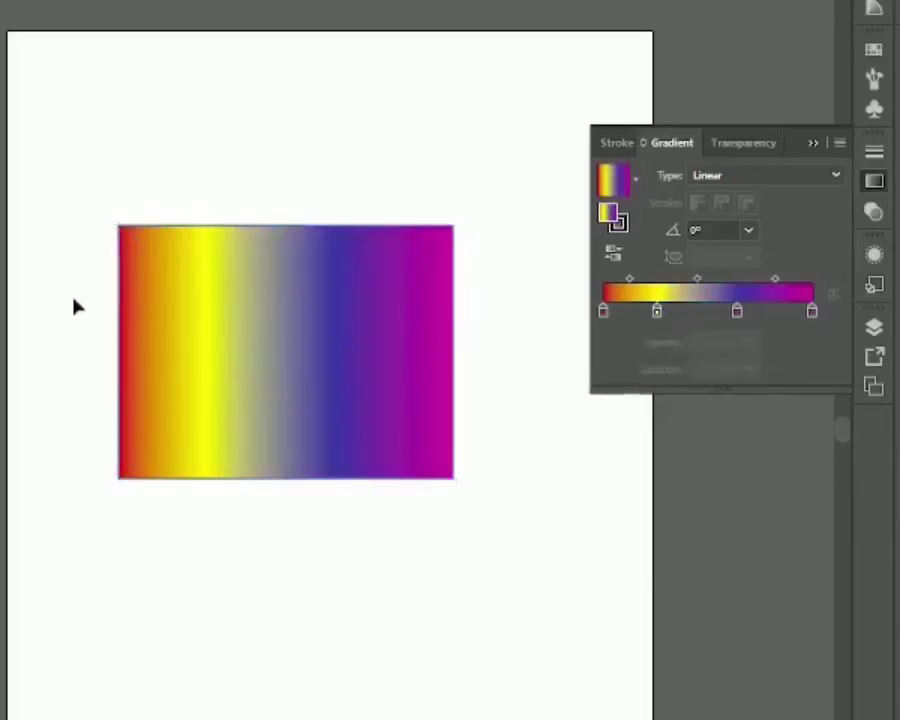
Select the multicoloured rectangle and set its gradient angle to 135°.
left_click(310, 316)
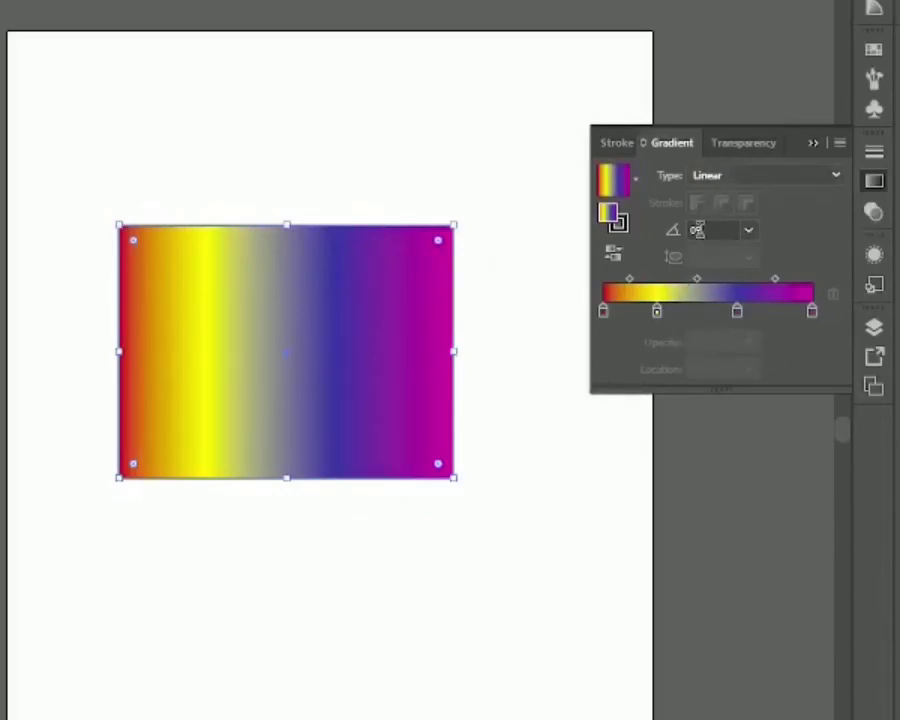
left_click(748, 232)
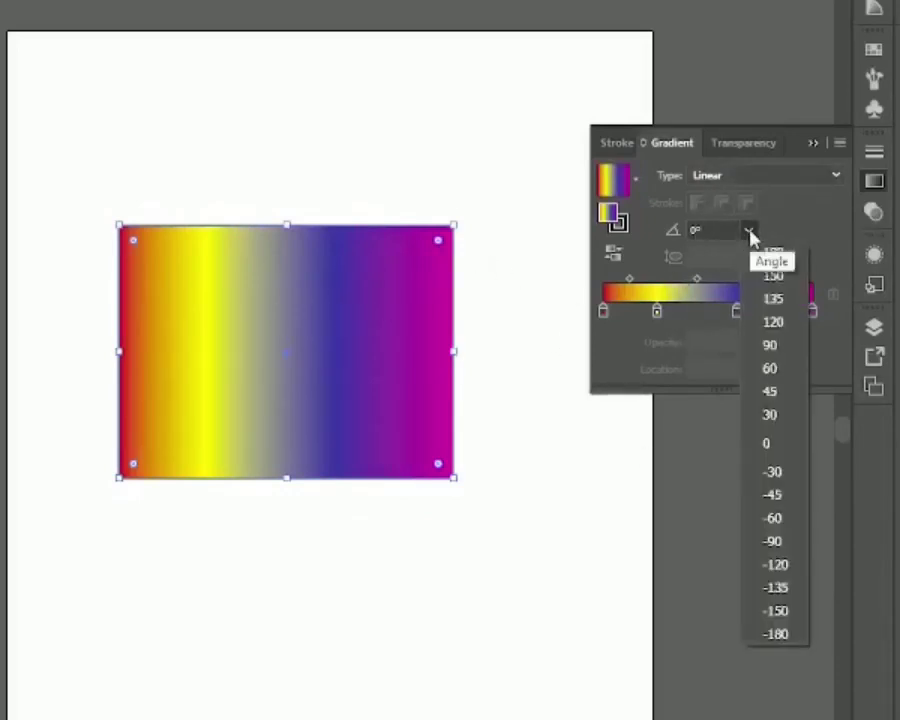
left_click(768, 296)
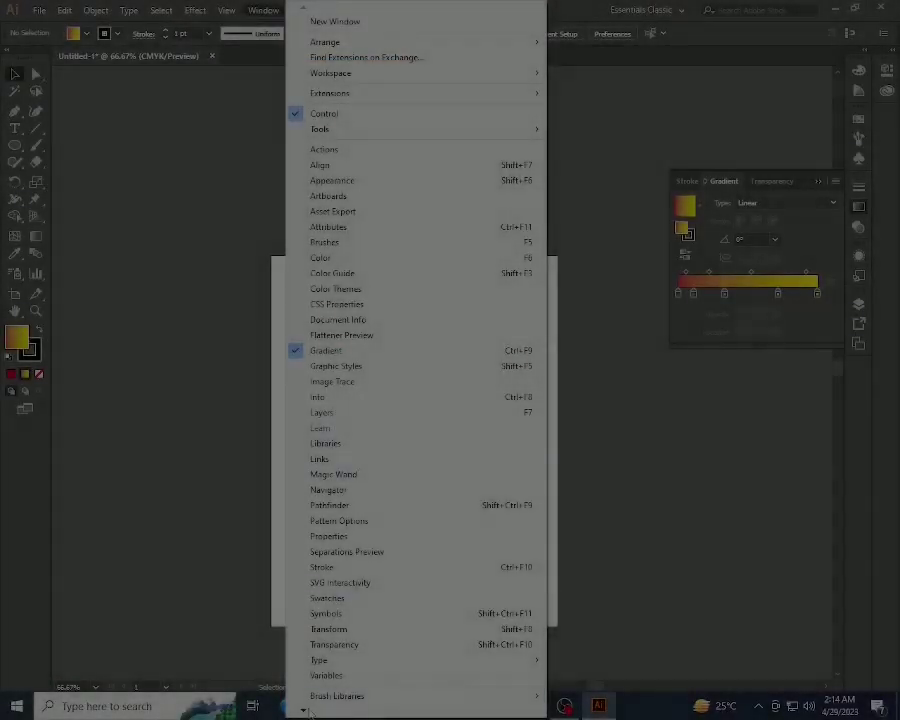
Open the Wood gradient swatch library and place it outside the artboard, below the gradient settings.
mouse_move(302, 710)
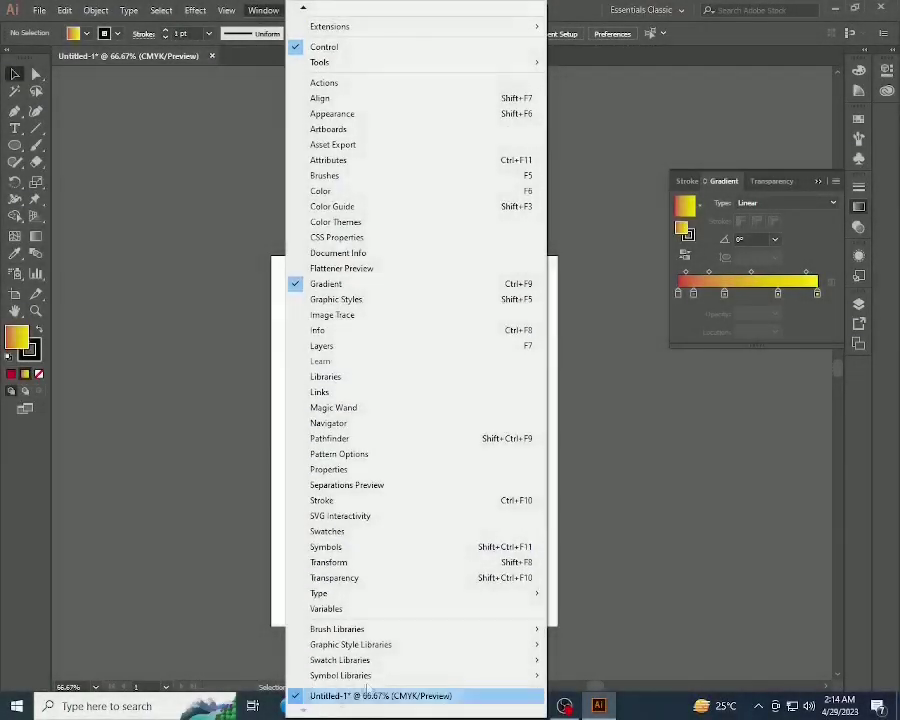
mouse_move(430, 659)
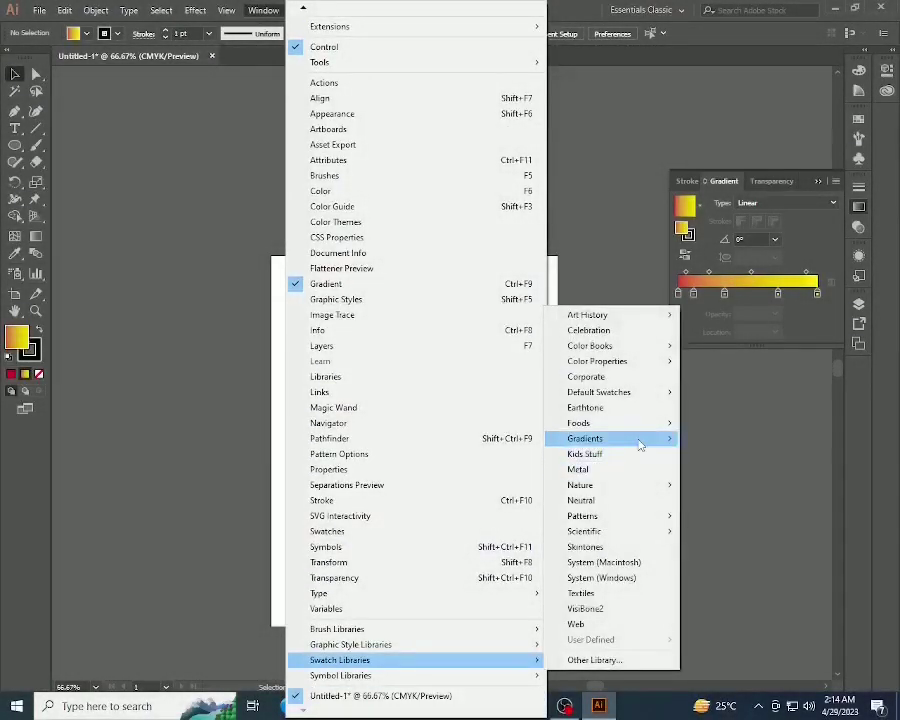
mouse_move(642, 443)
left_click(712, 439)
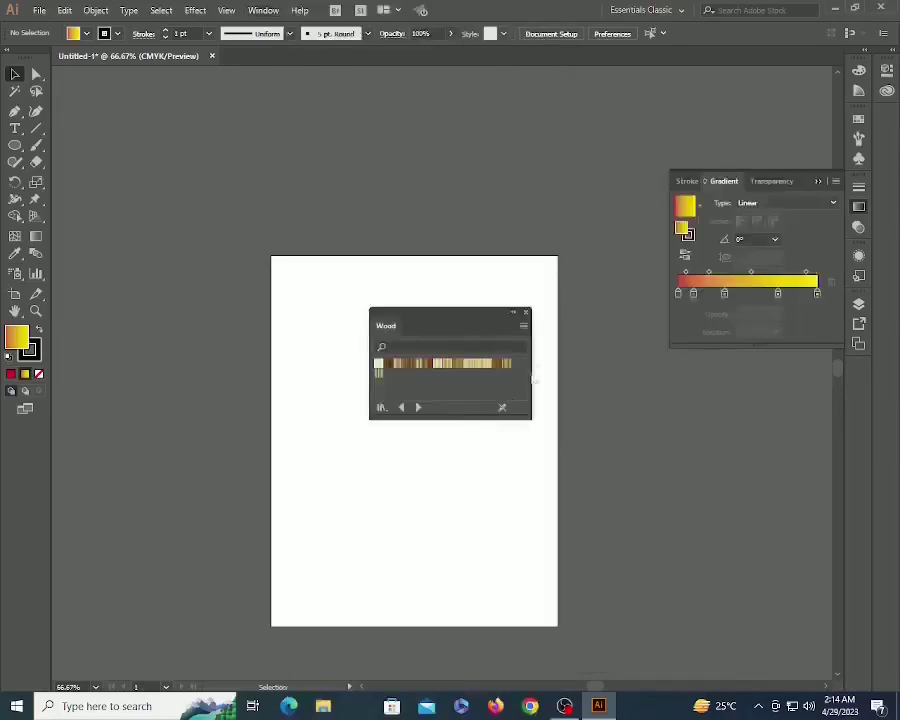
left_click_drag(465, 318, 738, 384)
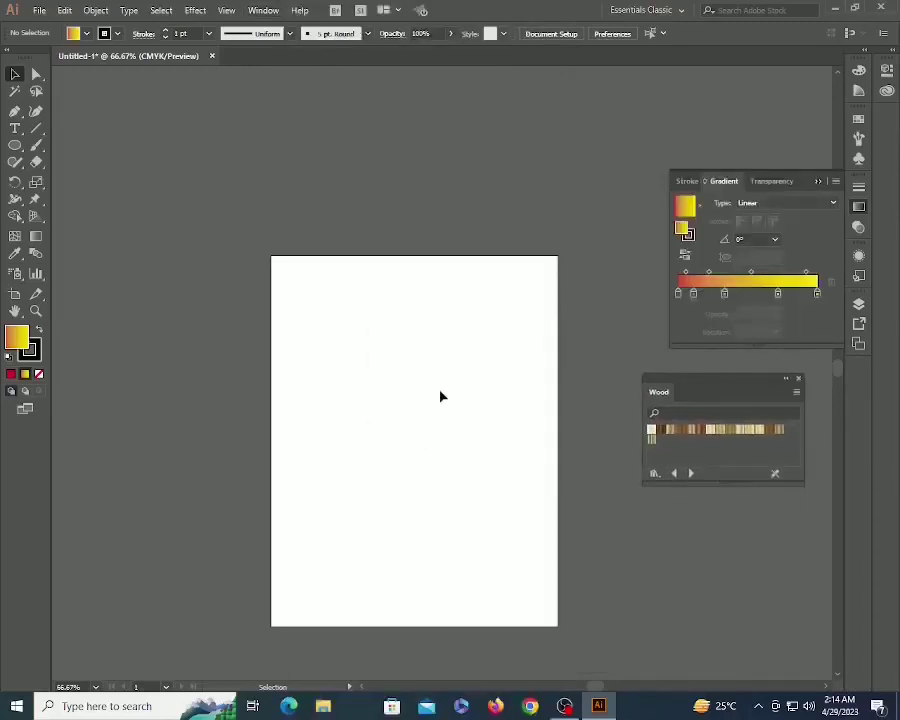
Draw a wide rectangle, about two thirds of the artboard's width, with the red-to-yellow gradient fill in the upper half and deselect it.
key("m")
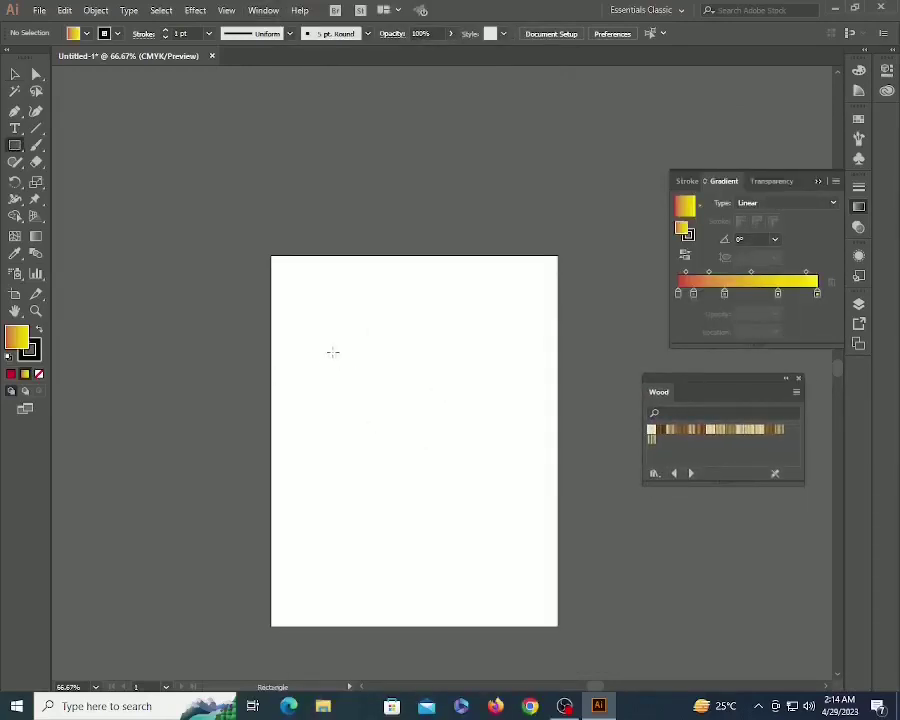
left_click_drag(333, 352, 522, 432)
key("v")
key("ctrl+shift+a")
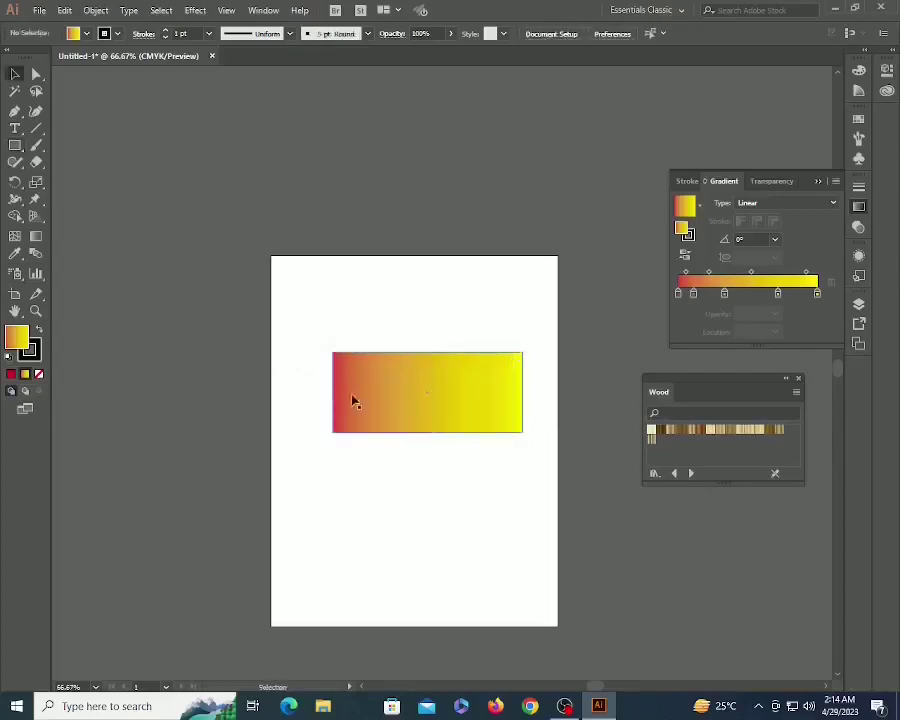
Fill the yellow-red rectangle with a reddish-brown linear gradient from the Wood swatches.
key("z")
left_click_drag(320, 336, 616, 468)
key("v")
left_click(416, 398)
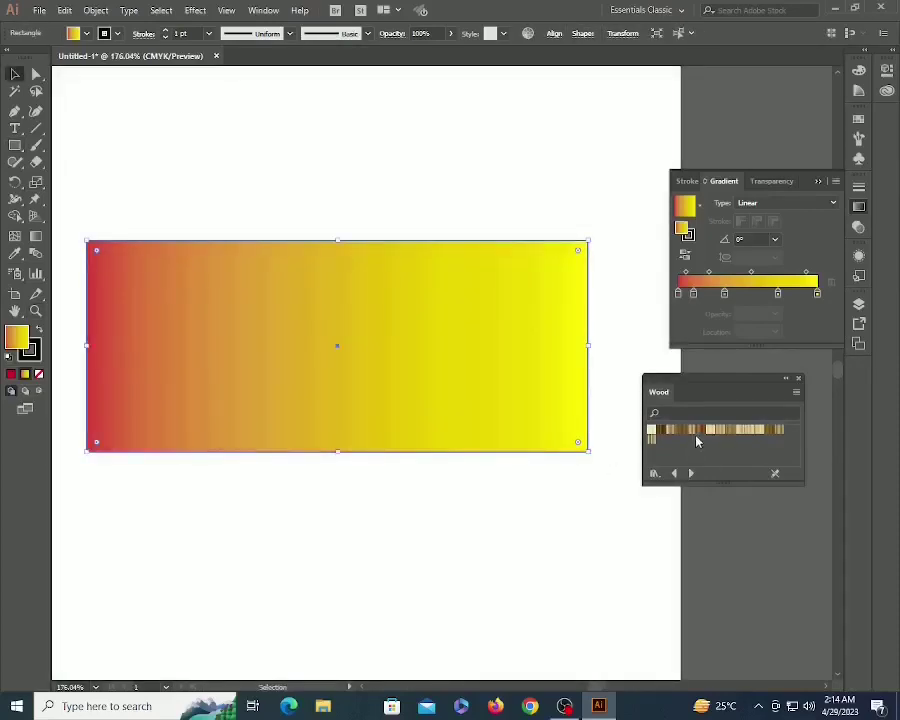
left_click(703, 432)
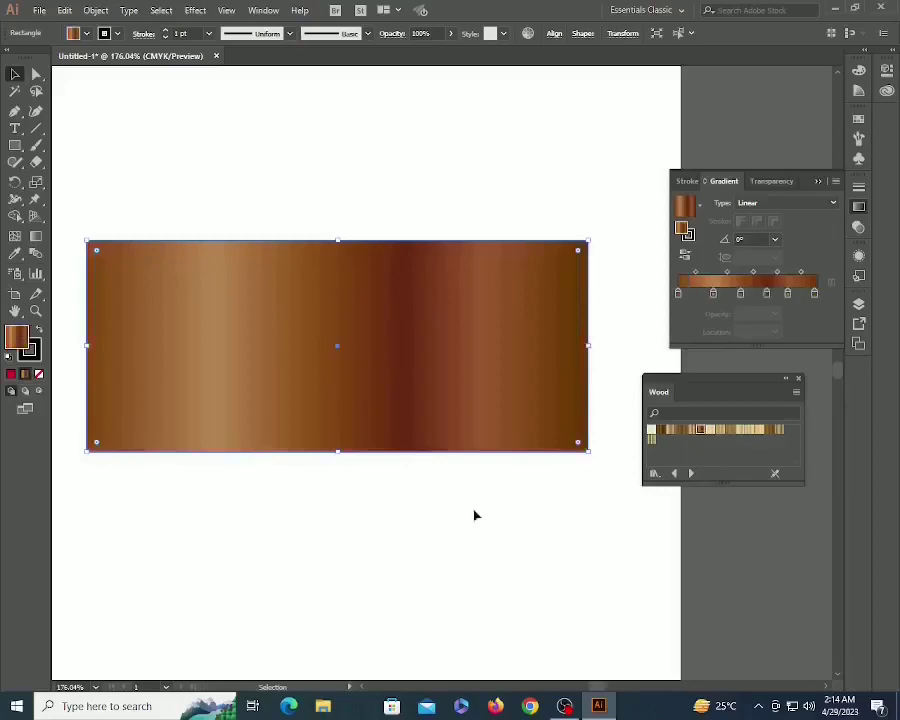
left_click(538, 528)
Duplicate the brown rectangle directly below the original and fill the copy with a light tan Wood gradient.
key("z")
key("ctrl+1")
key("v")
left_click_drag(420, 336, 424, 456)
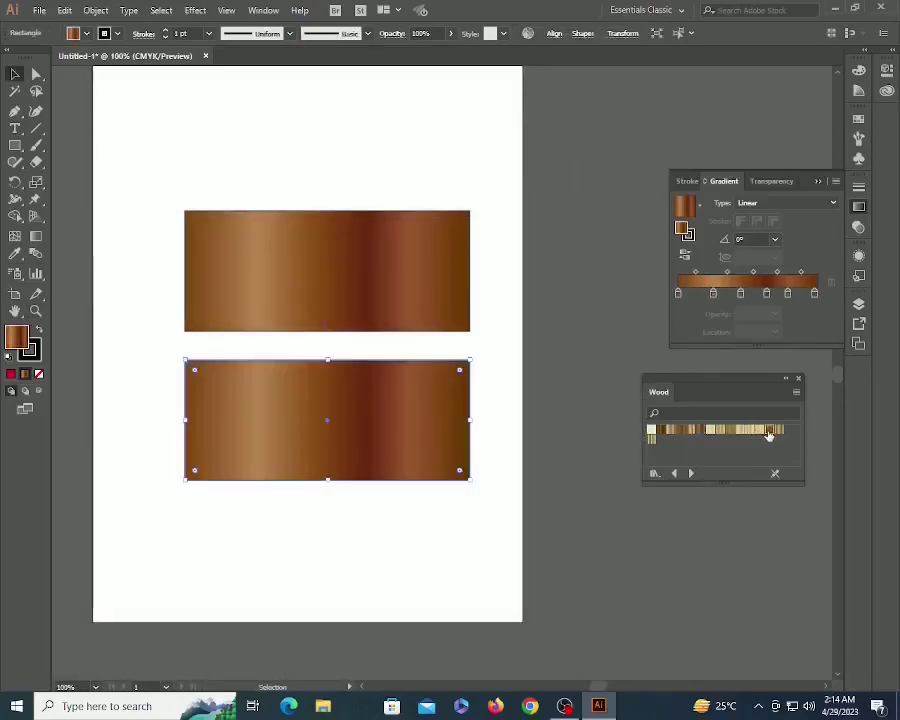
left_click(767, 434)
left_click(770, 434)
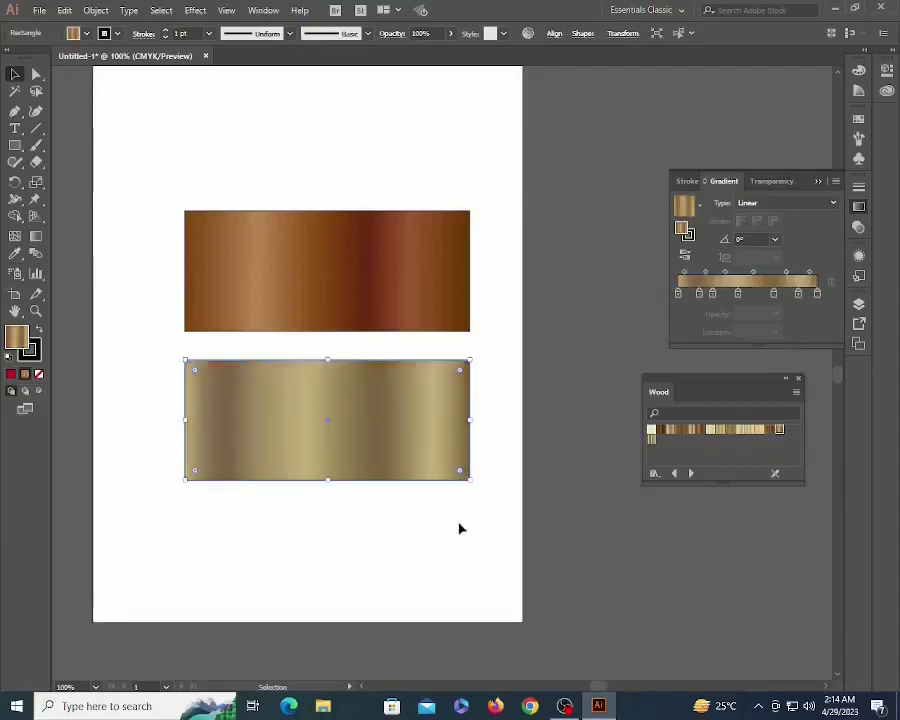
Try a red swatch on the third colour stop of the lower rectangle's gradient, and undo the change.
double_click(712, 293)
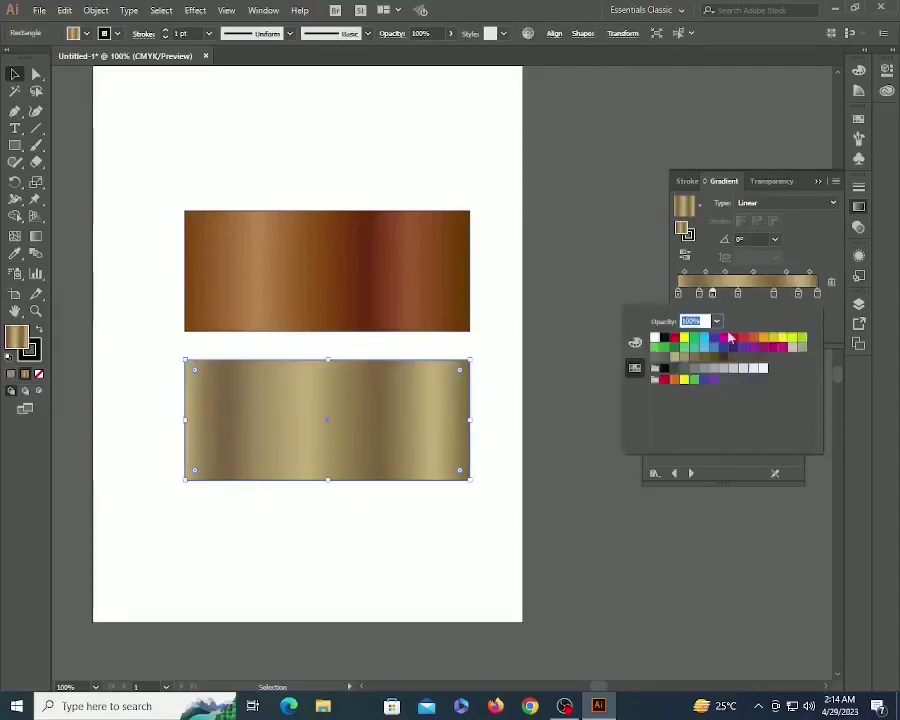
left_click(731, 340)
left_click(586, 347)
key("ctrl+z")
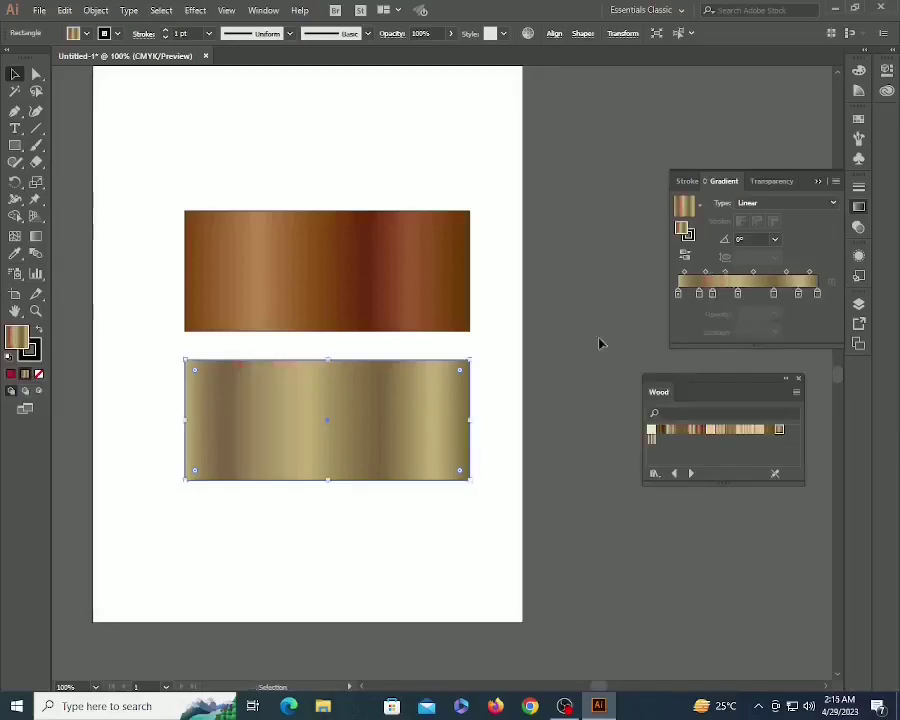
Open the Metals gradient swatch library.
left_click(263, 10)
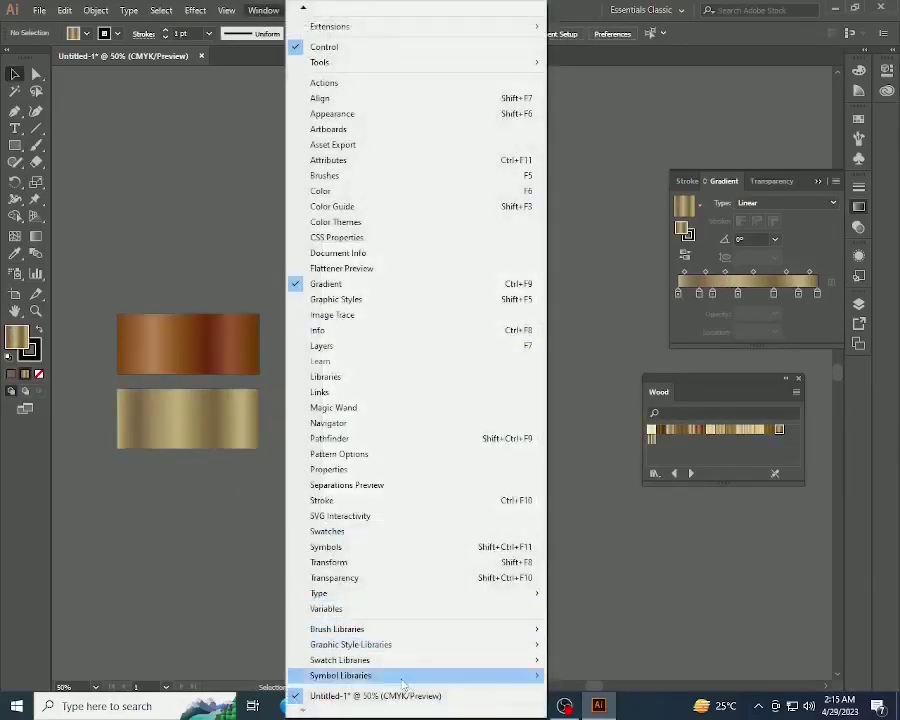
mouse_move(420, 660)
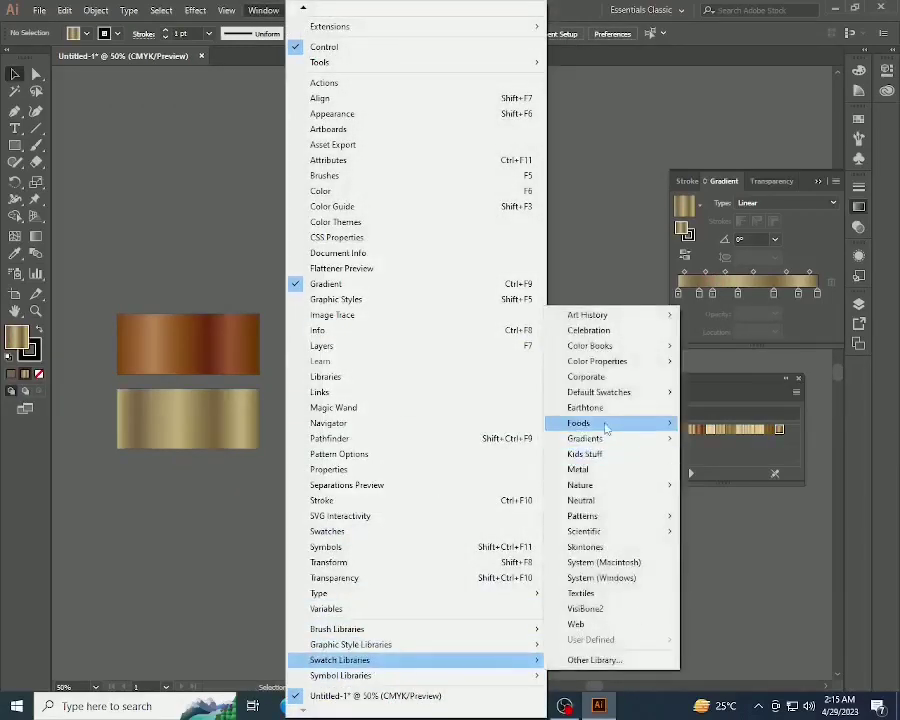
mouse_move(603, 446)
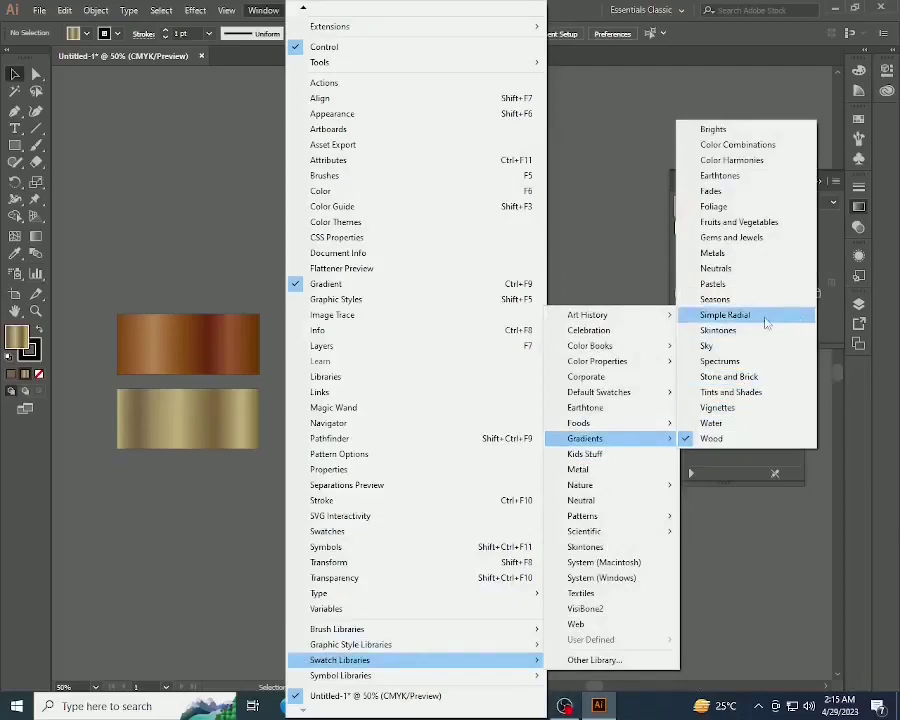
left_click(733, 259)
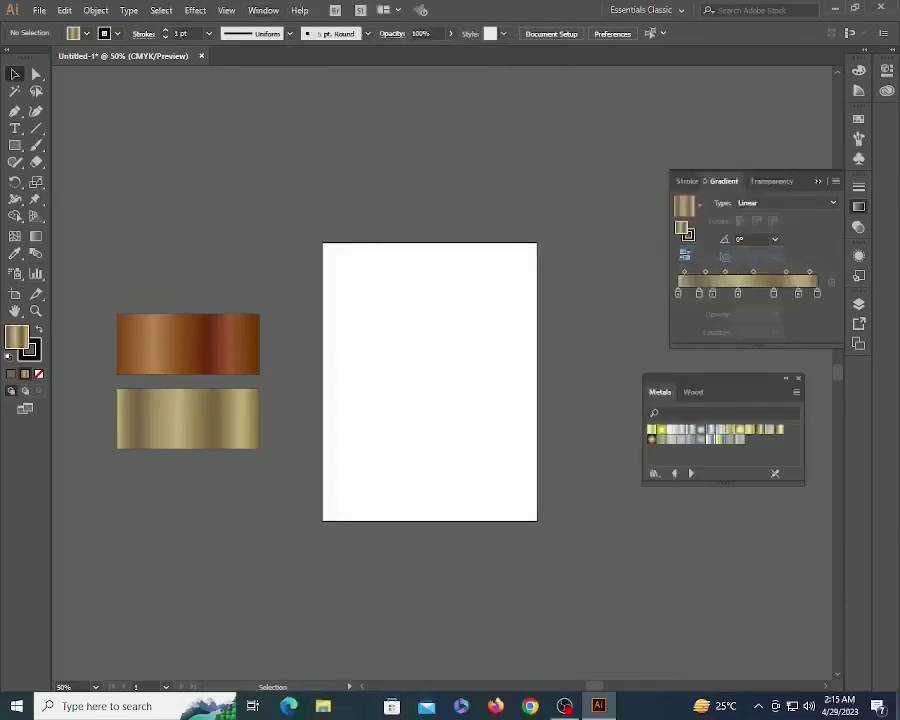
Draw a circle with the Ellipse tool in the upper half of the empty artboard.
mouse_move(375, 334)
left_mouse_down()
mouse_move(376, 357)
mouse_move(464, 402)
left_mouse_up()
key("l")
key("v")
left_click(447, 438)
key("z")
left_click_drag(342, 300, 533, 456)
left_click_drag(417, 331, 414, 377)
key("v")
Fill the circle with a yellow radial Metals gradient, and replace it with a linear gold one.
left_click(430, 350)
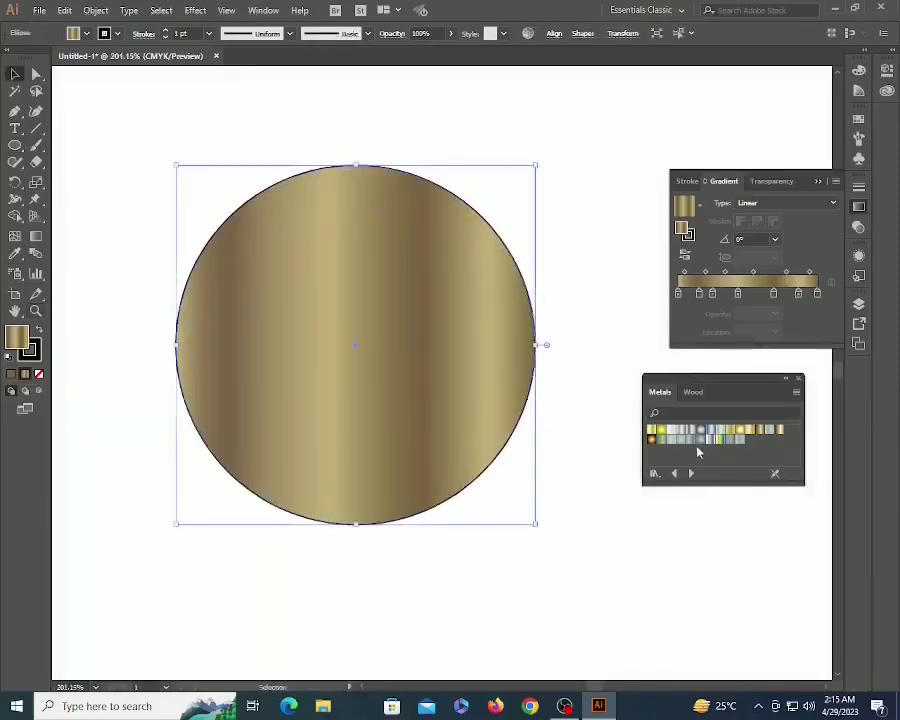
left_click(661, 430)
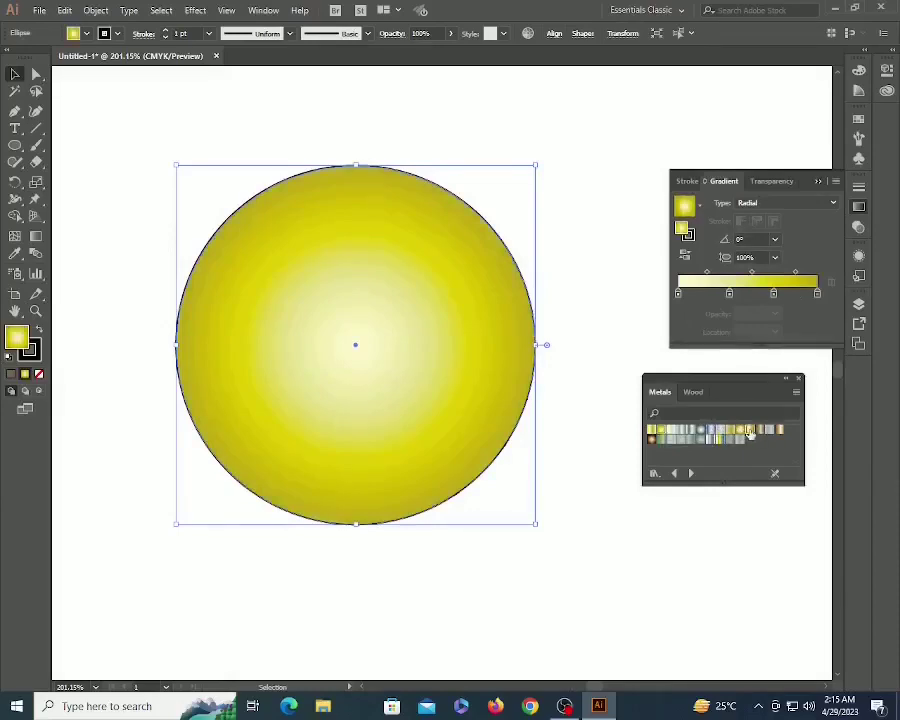
left_click(750, 430)
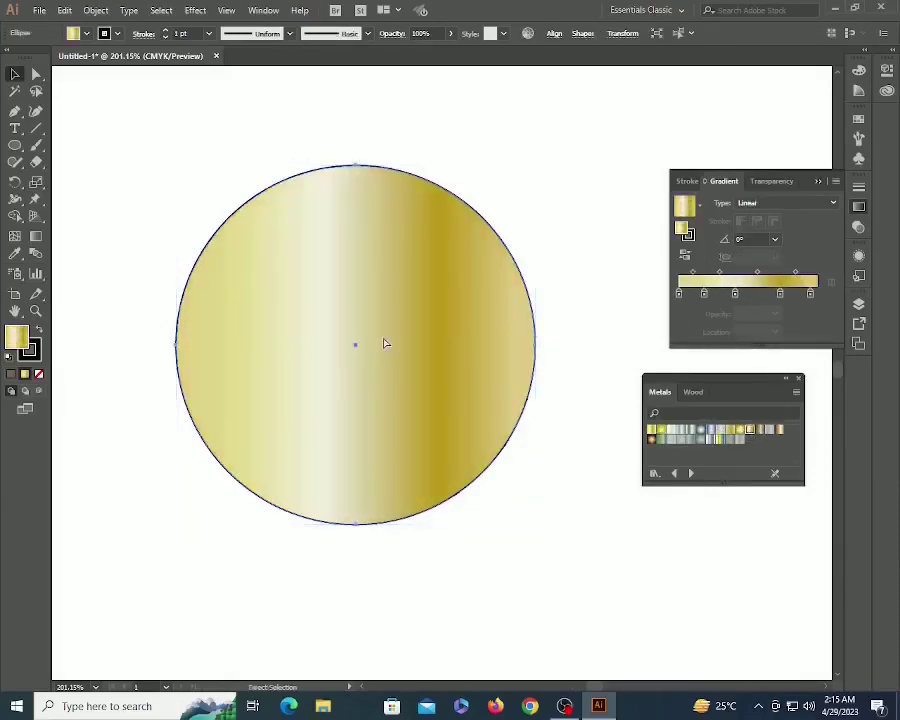
Add a smaller concentric circle with a white fill inside the gold circle so that a gold ring remains.
left_click_drag(536, 167, 515, 200)
key("d")
left_click(553, 213)
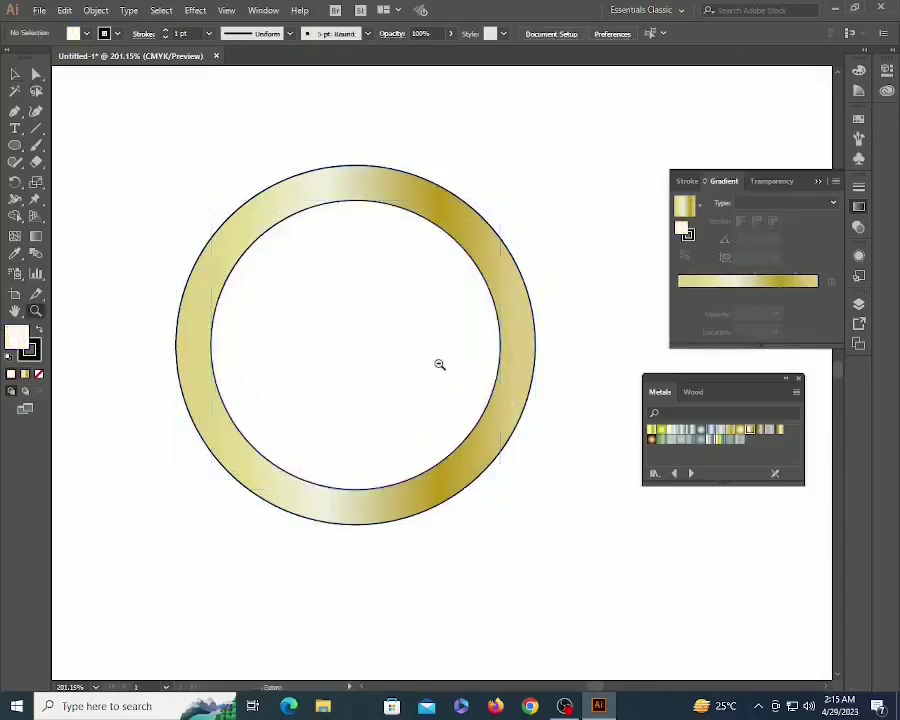
Remove the stroke from the white inner circle.
key("ctrl+1")
left_click(400, 380)
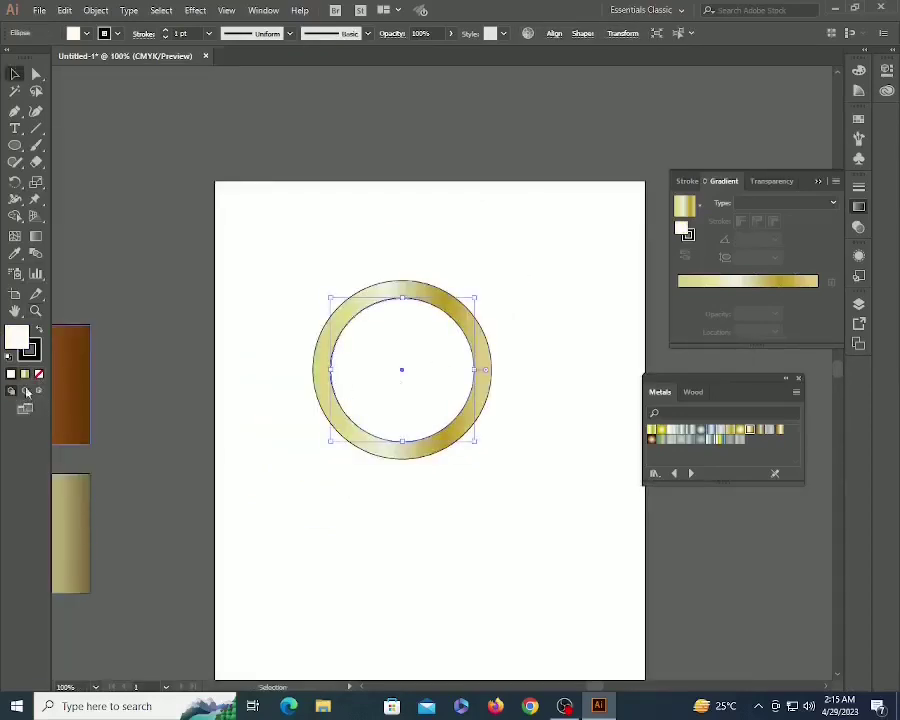
left_click(39, 374)
left_click(39, 375)
left_click(361, 510)
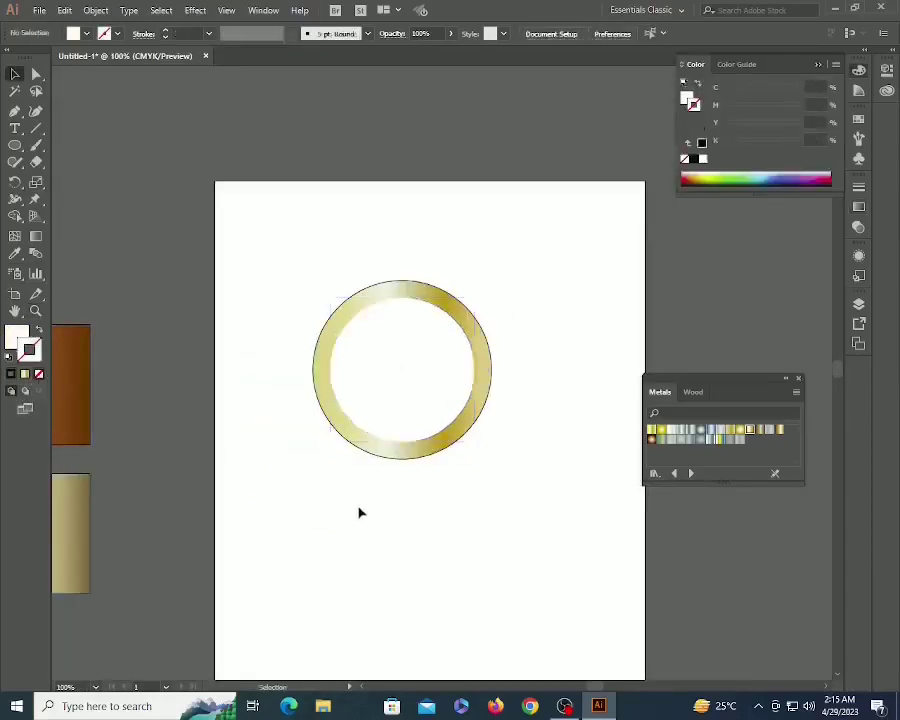
Select both circles of the gold ring and place a copy below the original.
left_click_drag(472, 454, 407, 478)
left_click_drag(235, 291, 470, 470)
scroll(434, 364, "down", 3)
left_click_drag(393, 348, 416, 569)
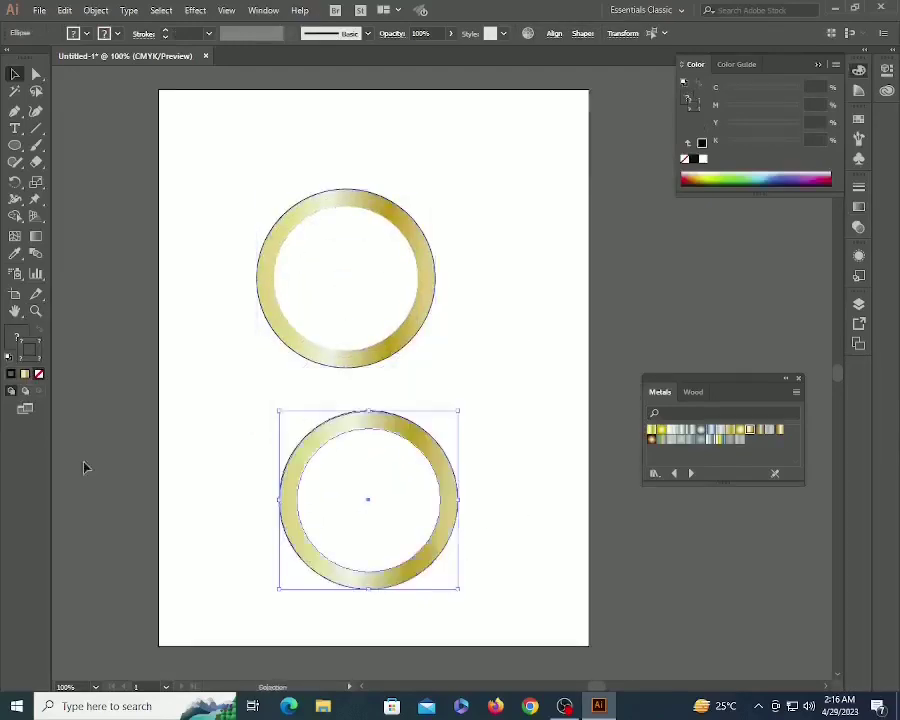
Fill the outer circle of the lower ring with the Silver gradient from the Metals library.
left_click(536, 494)
left_click(450, 465)
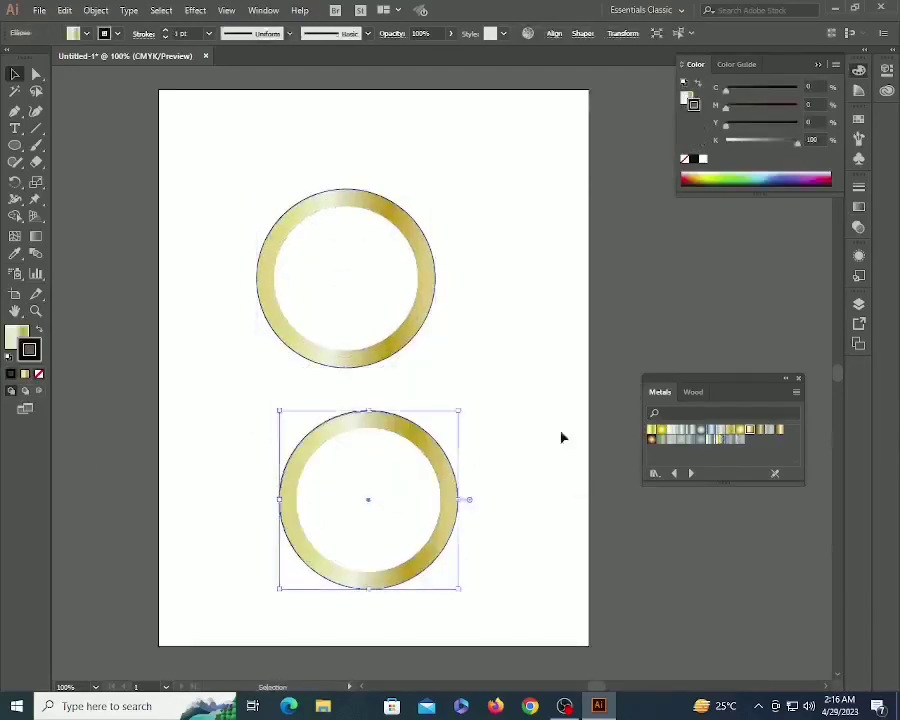
left_click(684, 434)
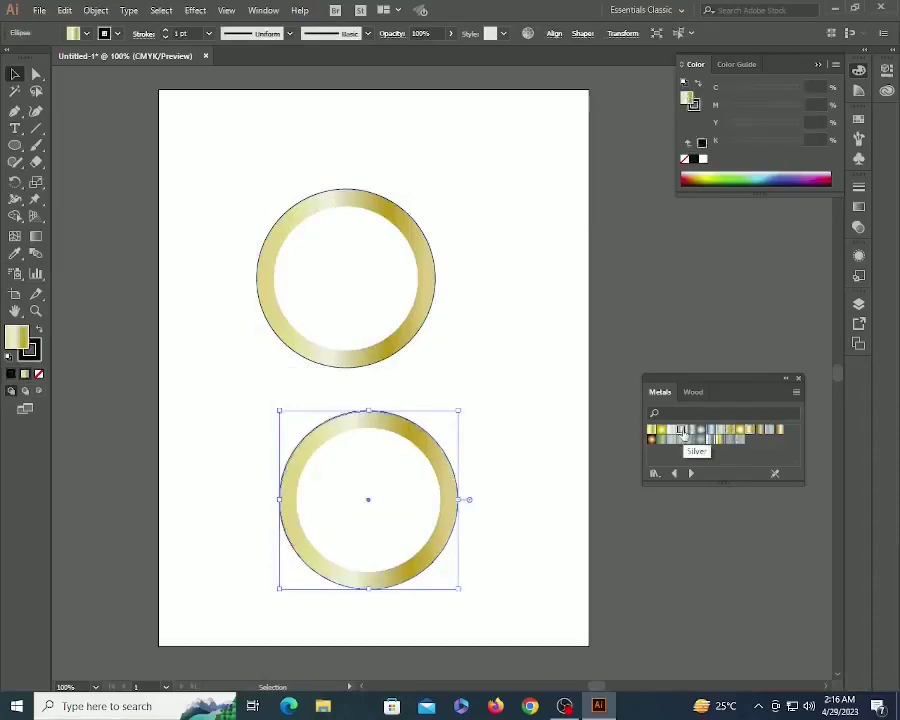
left_click(683, 433)
left_click(563, 531)
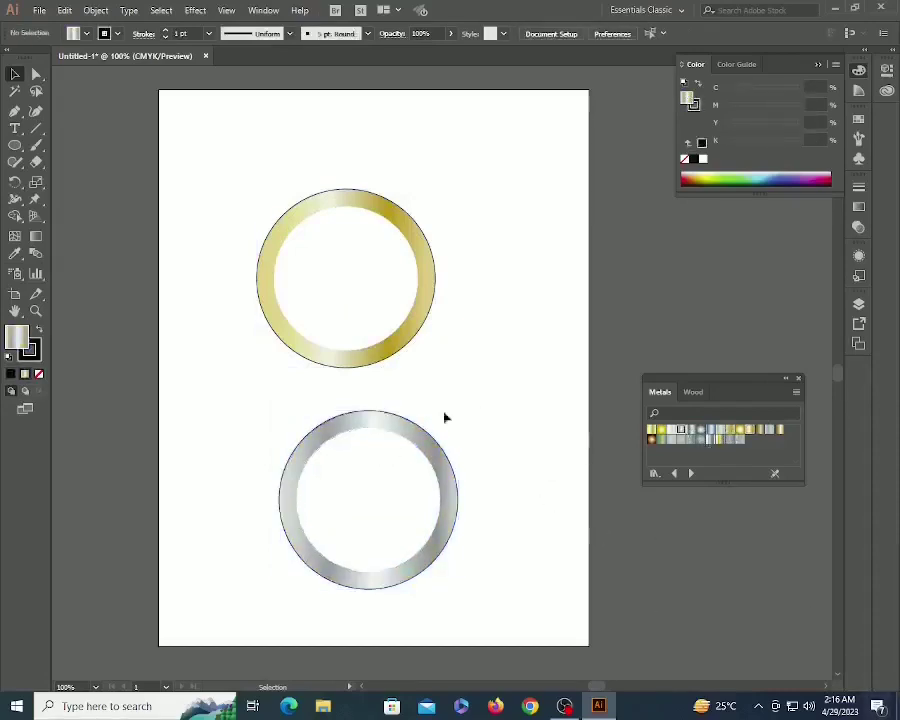
Apply a silver Metals gradient to the stroke of the silver ring's inner circle.
key("z")
left_click_drag(230, 393, 692, 640)
key("v")
left_click(251, 312)
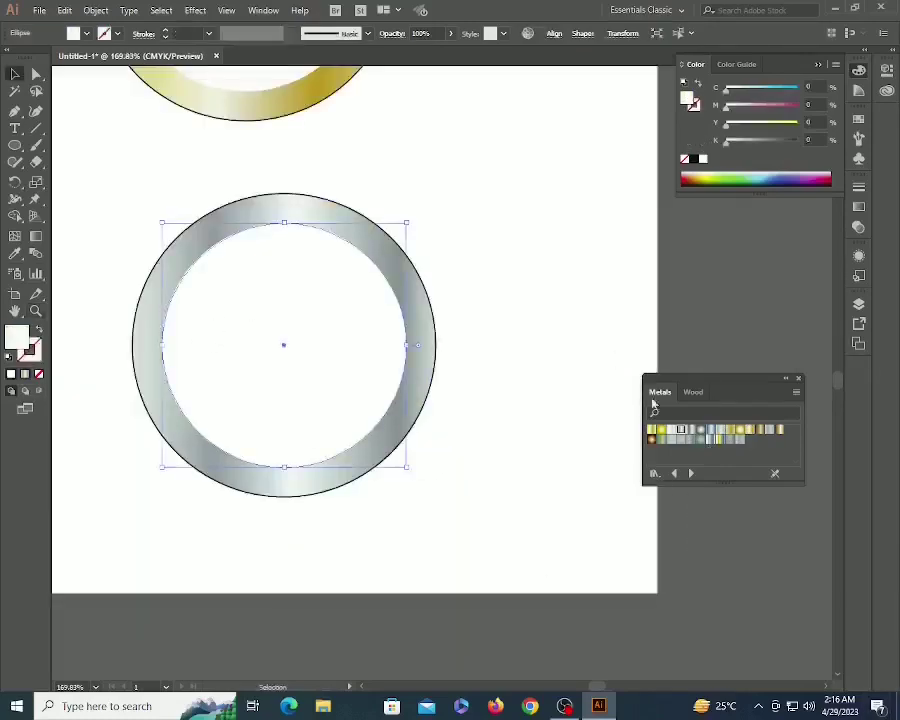
left_click(32, 351)
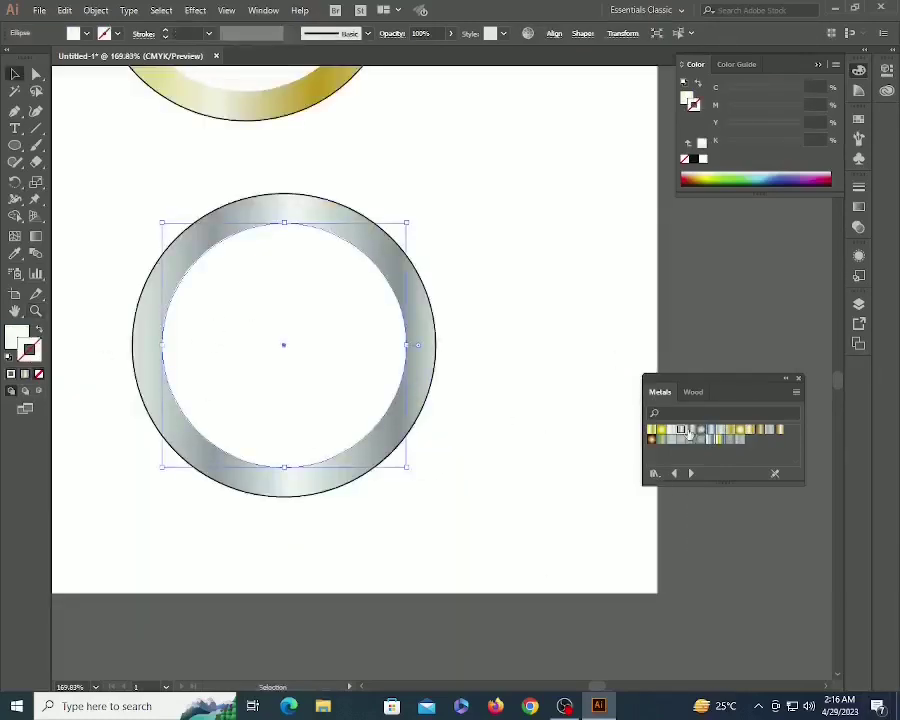
left_click(690, 430)
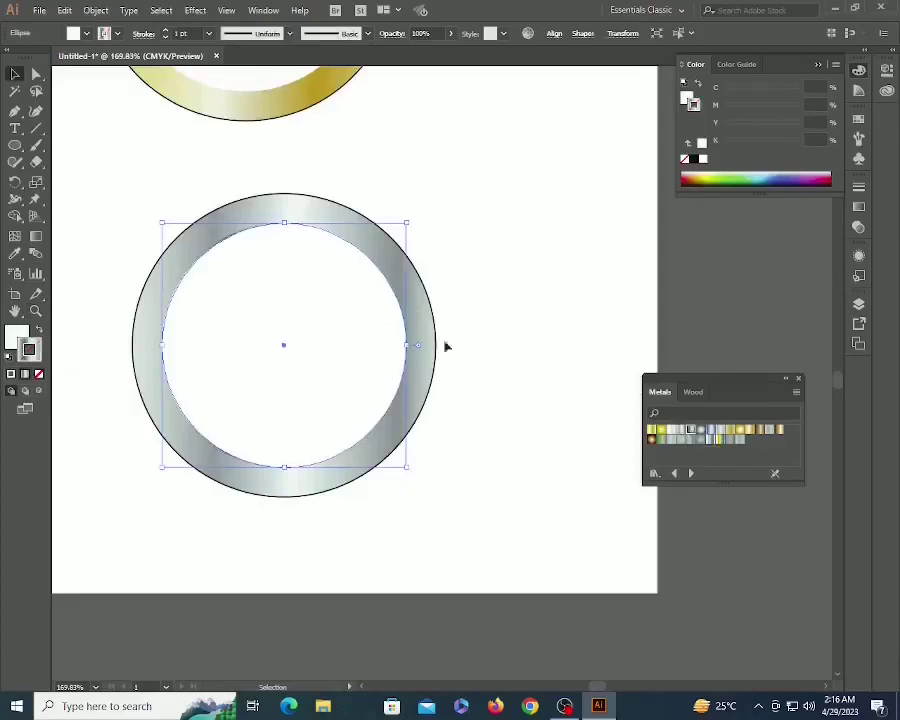
Set the inner circle's stroke weight to 5 pt.
left_click(858, 190)
left_click(783, 203)
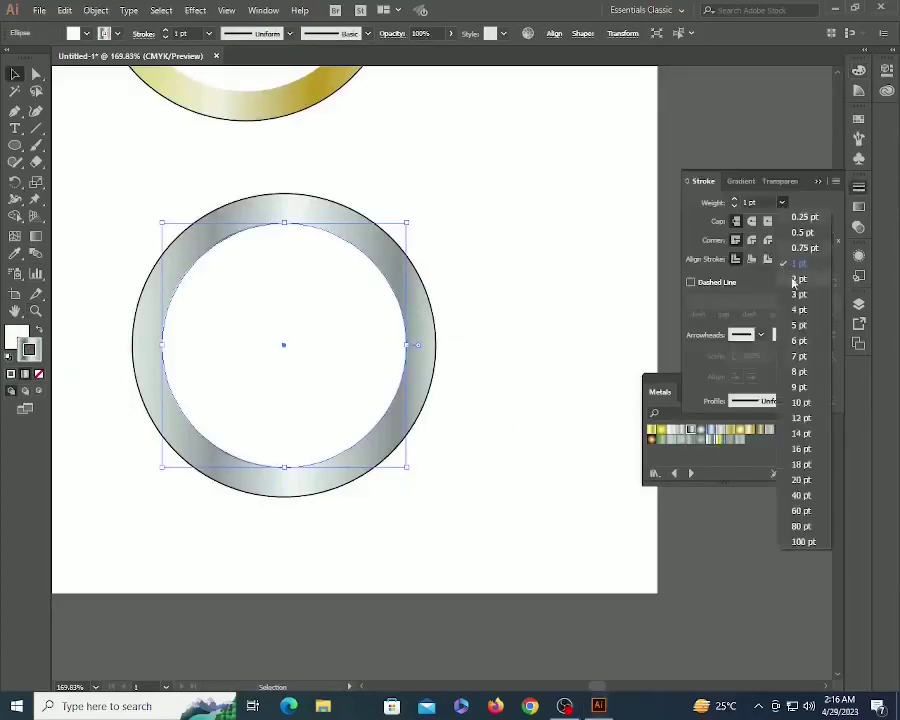
left_click(800, 338)
left_click(598, 316)
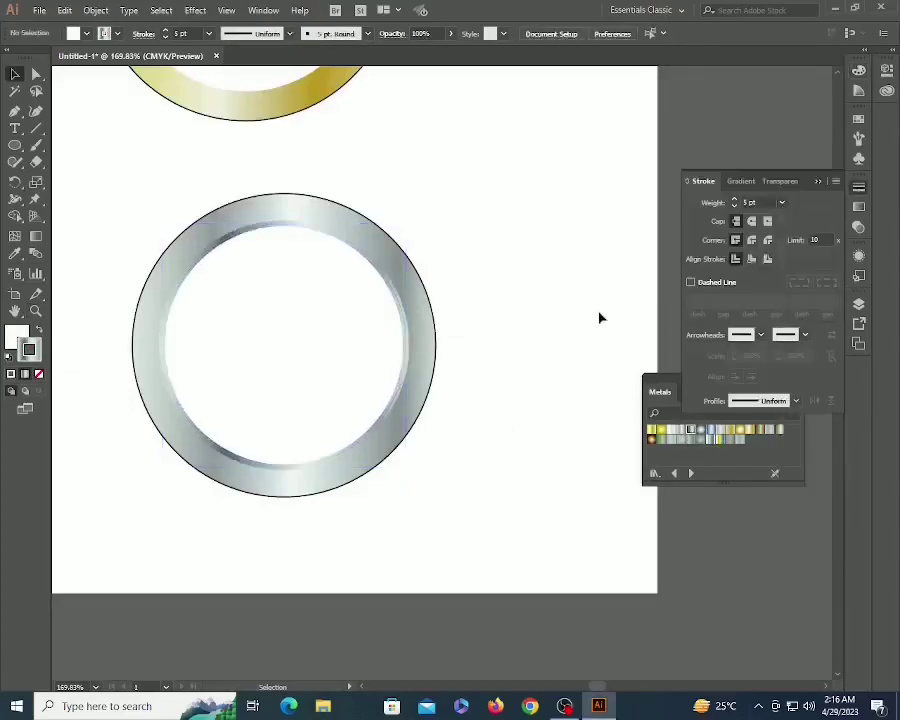
key("z")
left_click_drag(223, 129, 580, 376)
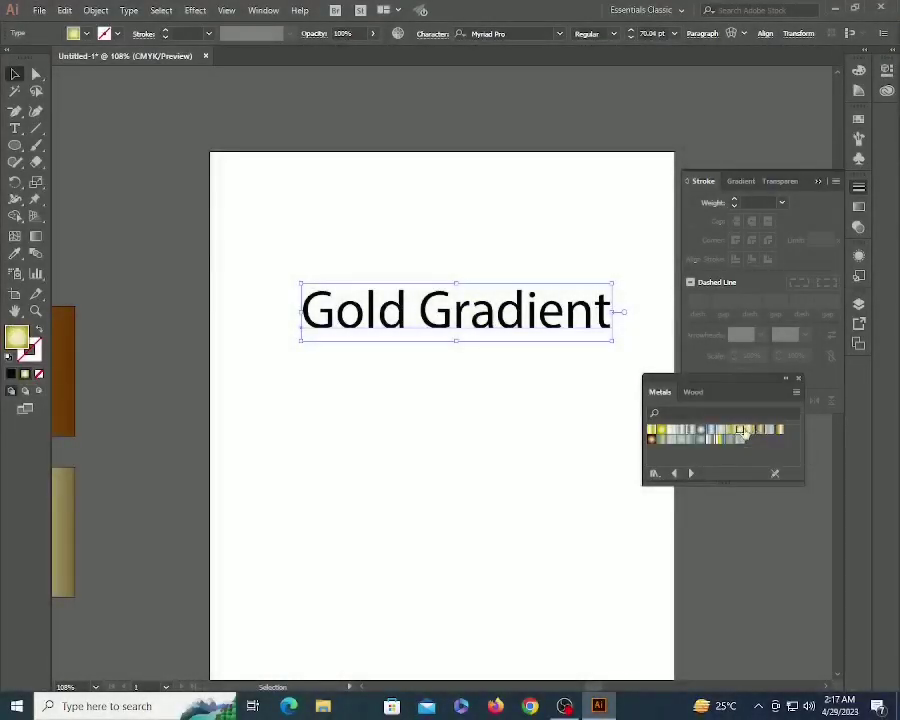
Try filling the live "Gold Gradient" text with a gold and a pale Metals gradient.
left_click(731, 432)
left_click(672, 431)
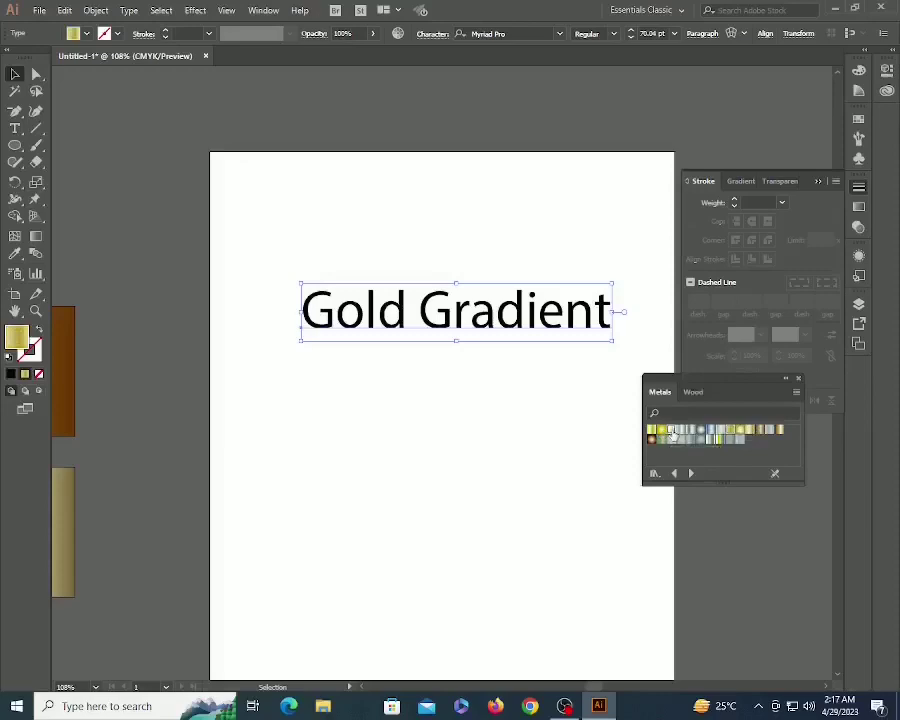
left_click(527, 432)
Move the "Gold Gradient" text lower on the artboard.
key("space")
left_click_drag(473, 359, 420, 373)
left_click(434, 336)
key("z")
left_click_drag(200, 266, 639, 446)
key("v")
left_click_drag(402, 376, 375, 562)
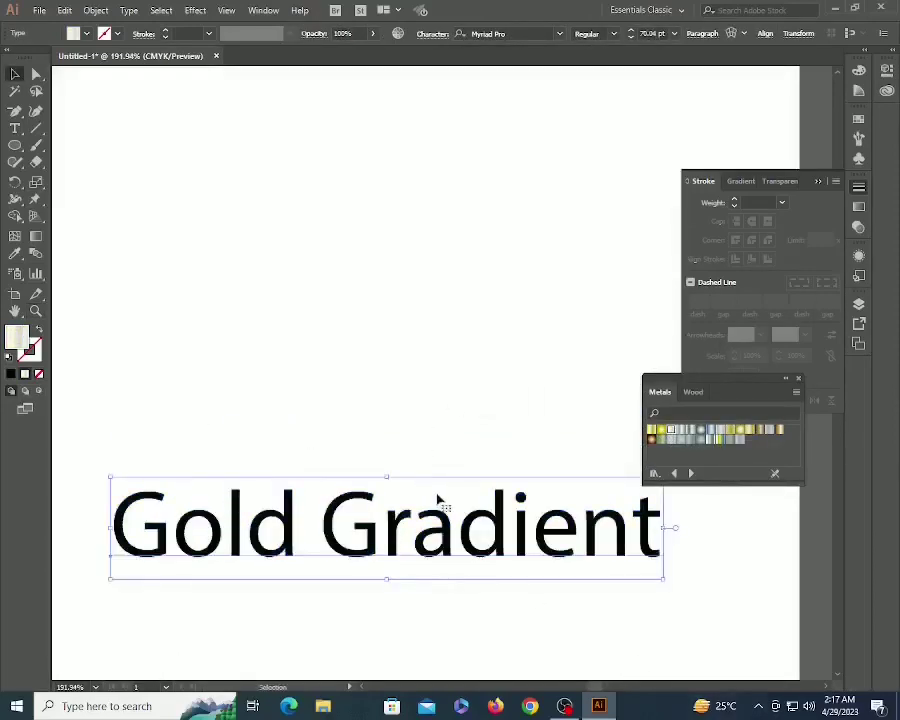
Convert the "Gold Gradient" text to outlines and fill it with the Silver gradient.
left_click(129, 10)
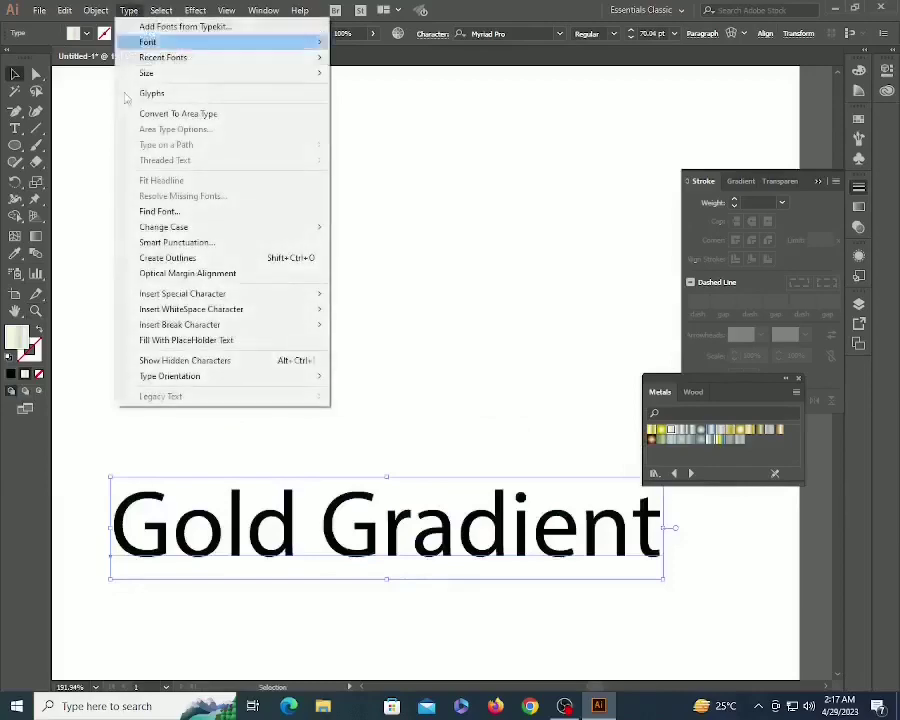
left_click(200, 258)
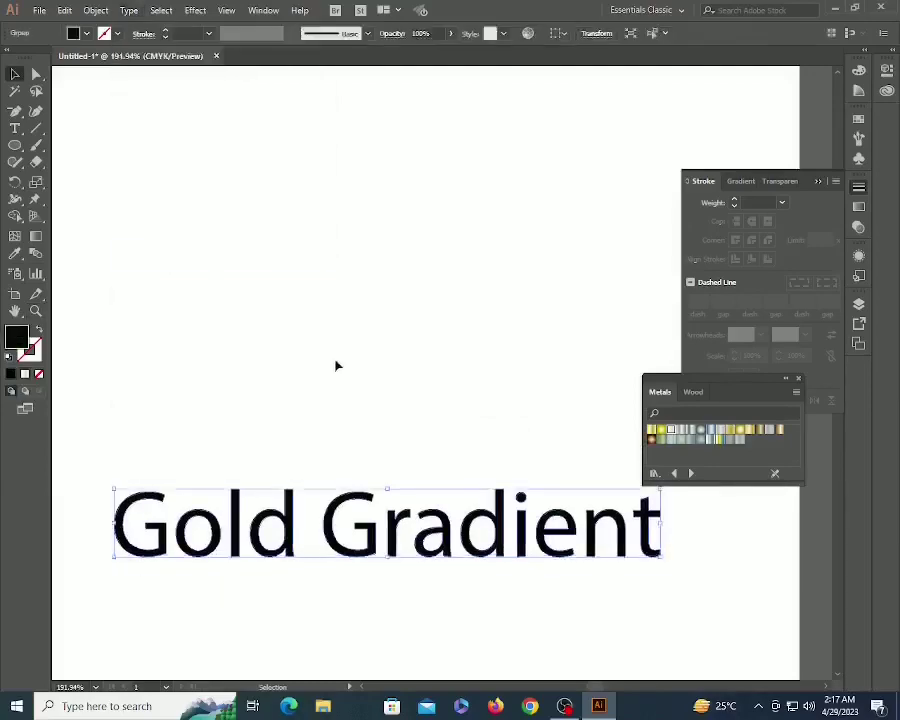
left_click(684, 432)
left_click(245, 421)
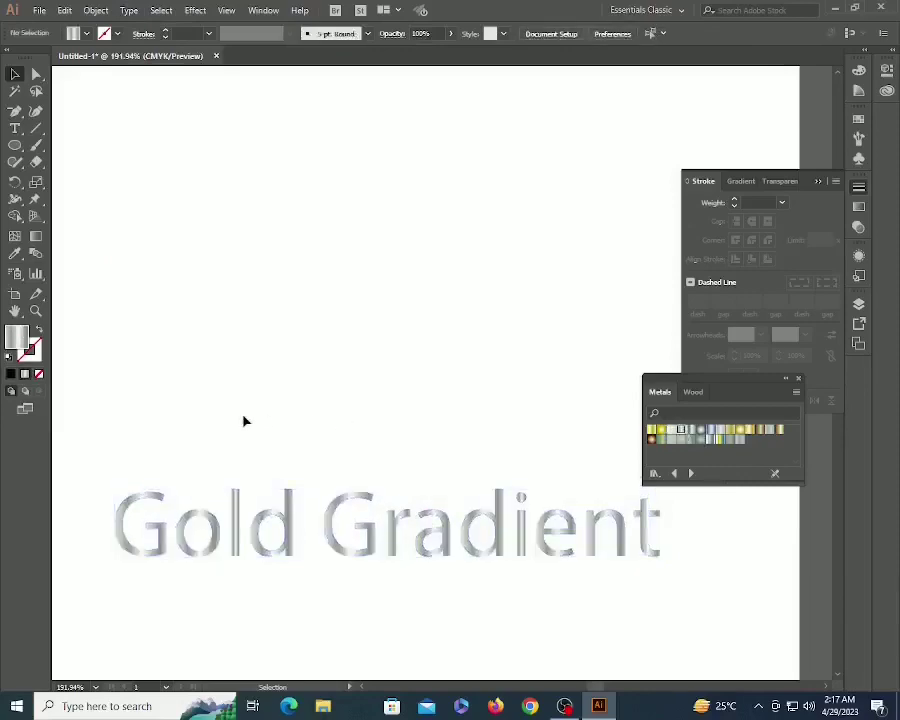
Fill the outlined "Gold Gradient" lettering with a linear gold gradient from the Metals library.
left_click(368, 536)
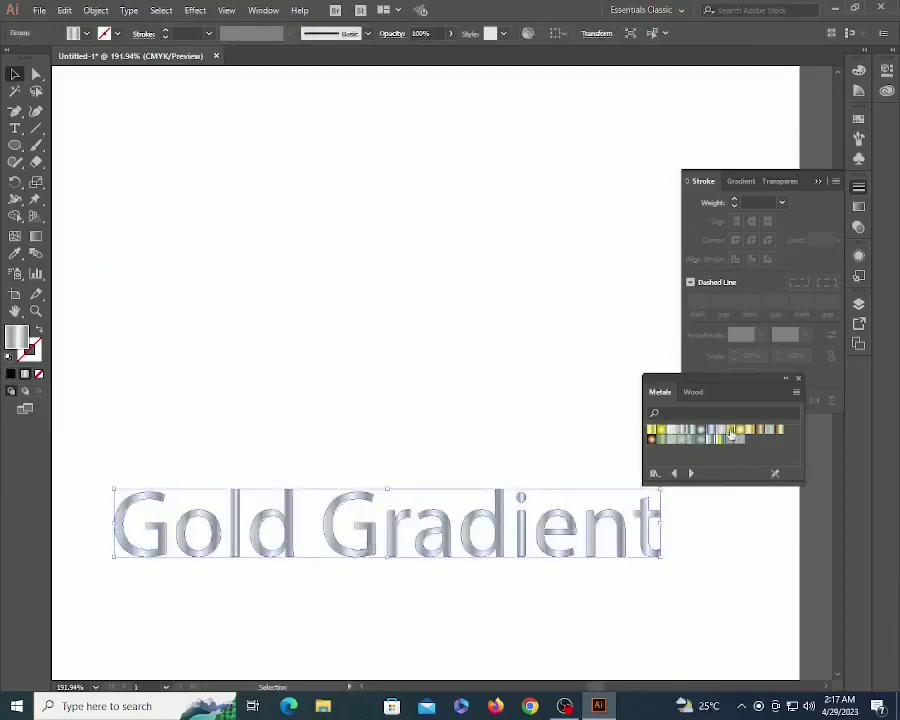
left_click(730, 429)
left_click(215, 391)
Duplicate the gold lettering below the original and fill the copy with the Silver gradient.
key("ctrl+1")
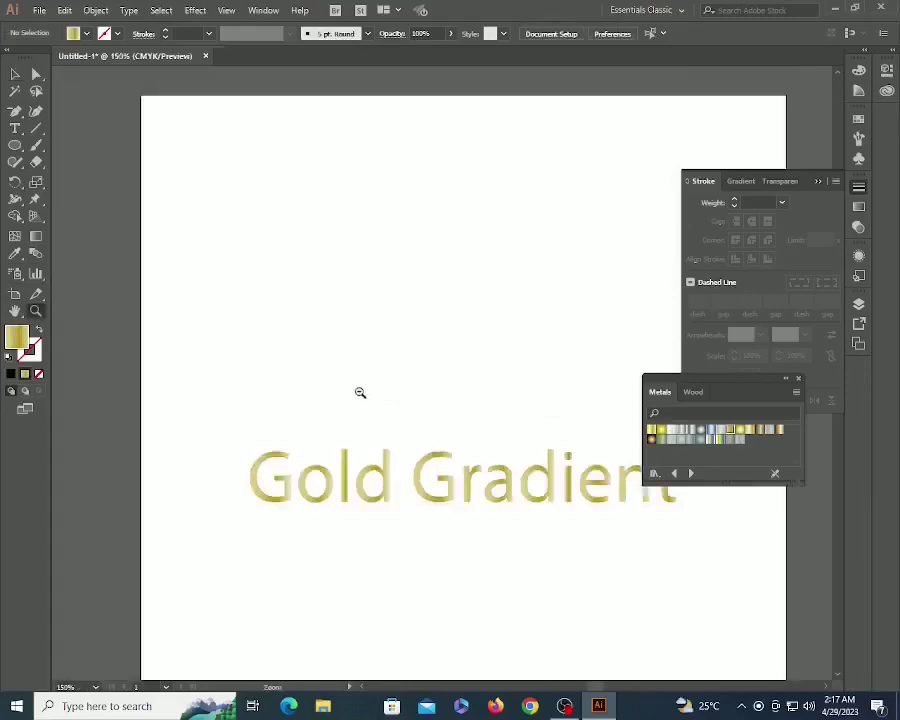
left_click_drag(322, 375, 318, 486)
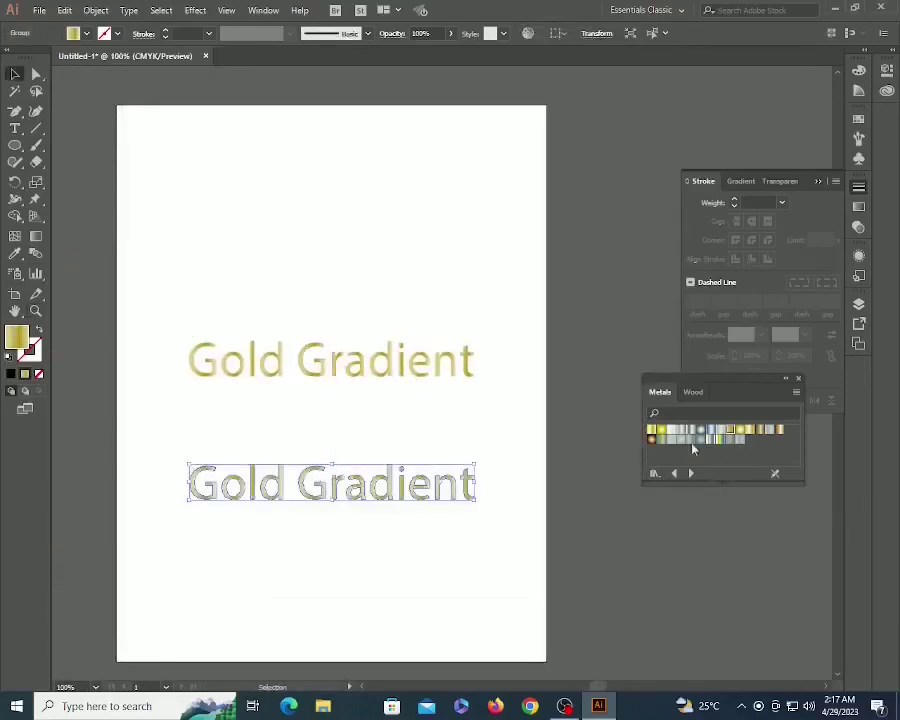
left_click(681, 430)
left_click(215, 446)
key("z")
left_click_drag(168, 440, 511, 525)
key("v")
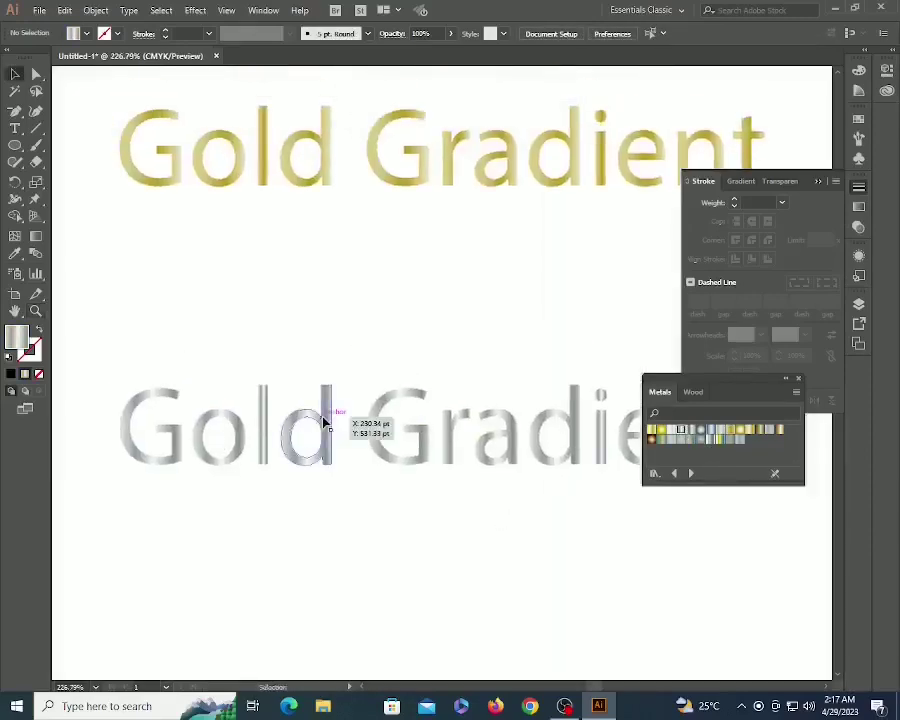
Set the angle of the Silver gradient on the lower "Gold Gradient" lettering to 90°.
left_click(321, 418)
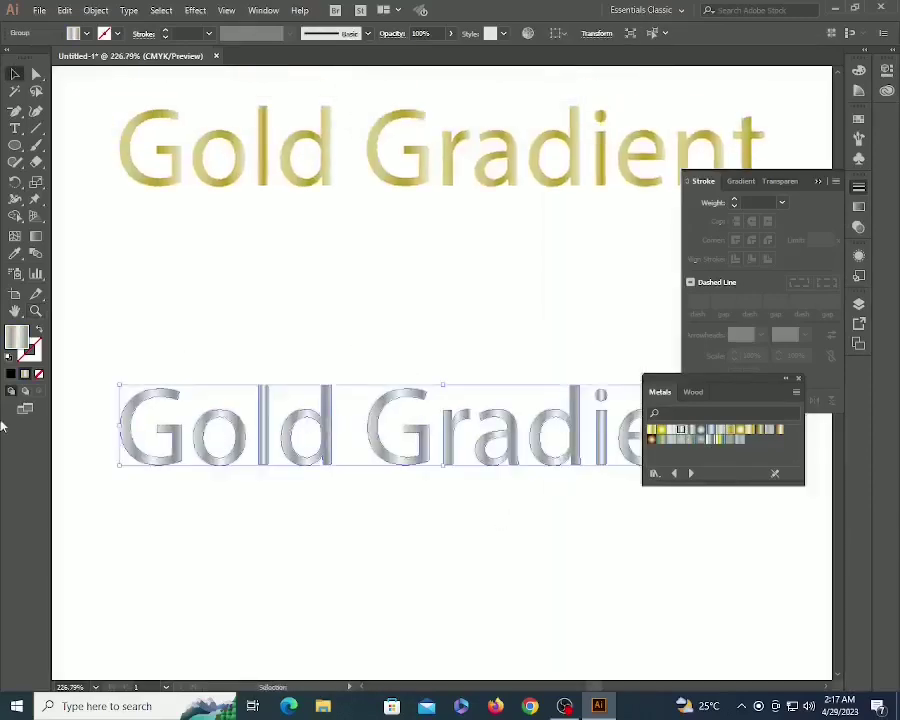
left_click(740, 181)
left_click(774, 239)
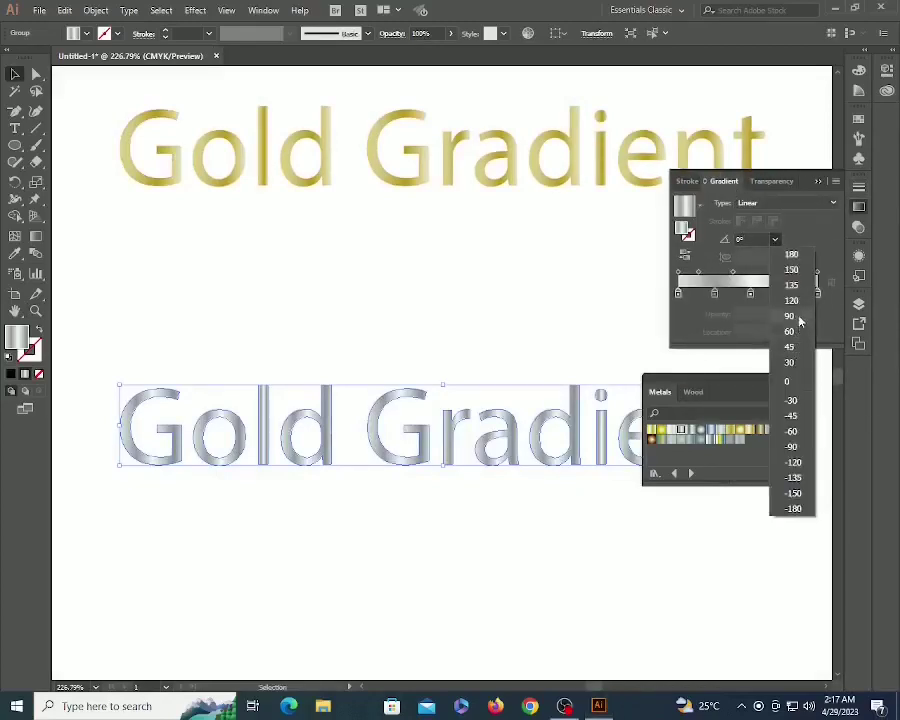
left_click(792, 316)
left_click(391, 319)
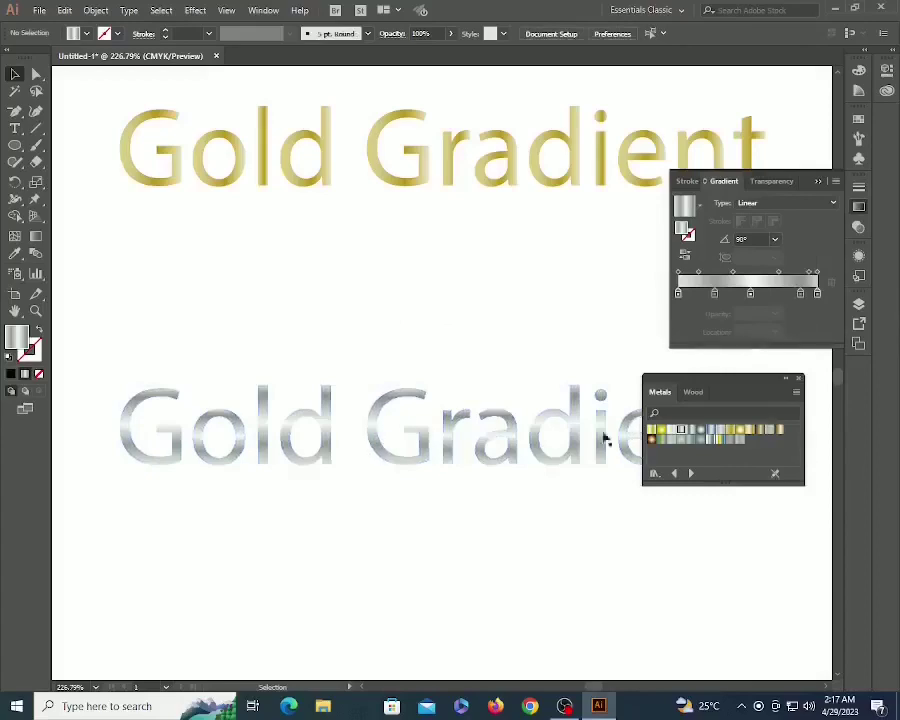
Apply a linear silver-grey gradient from the Metals library to the stroke of the silver lettering.
left_click(533, 447)
left_click_drag(533, 447, 388, 459)
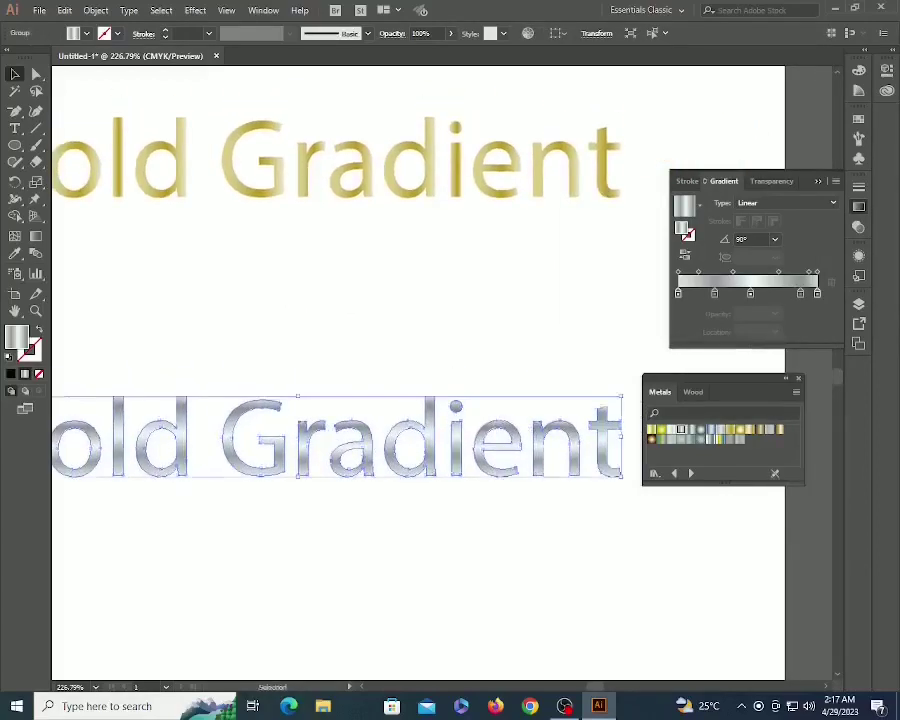
key("x")
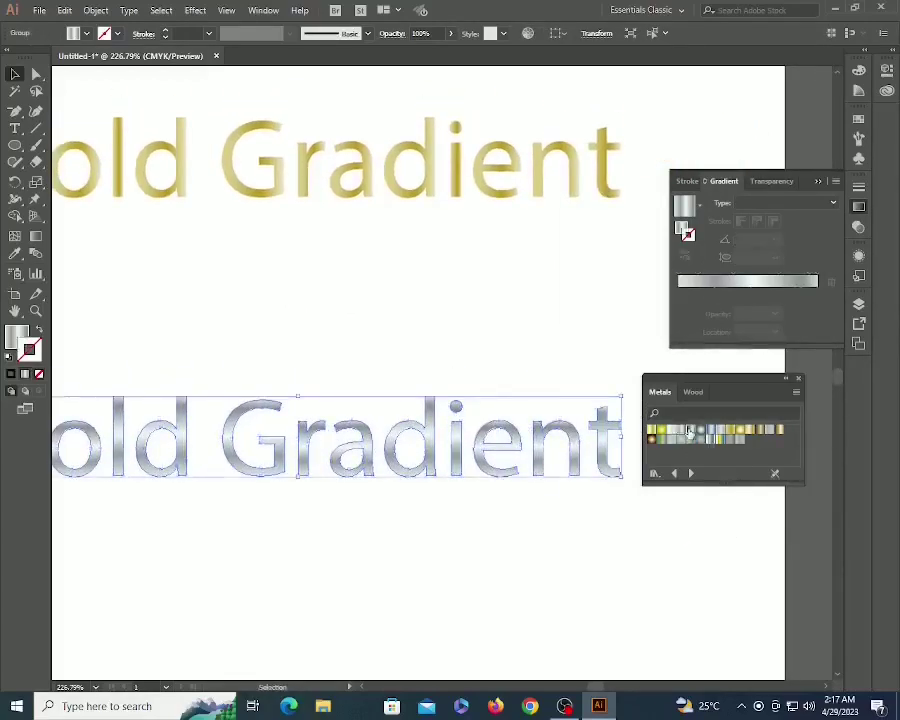
left_click(689, 430)
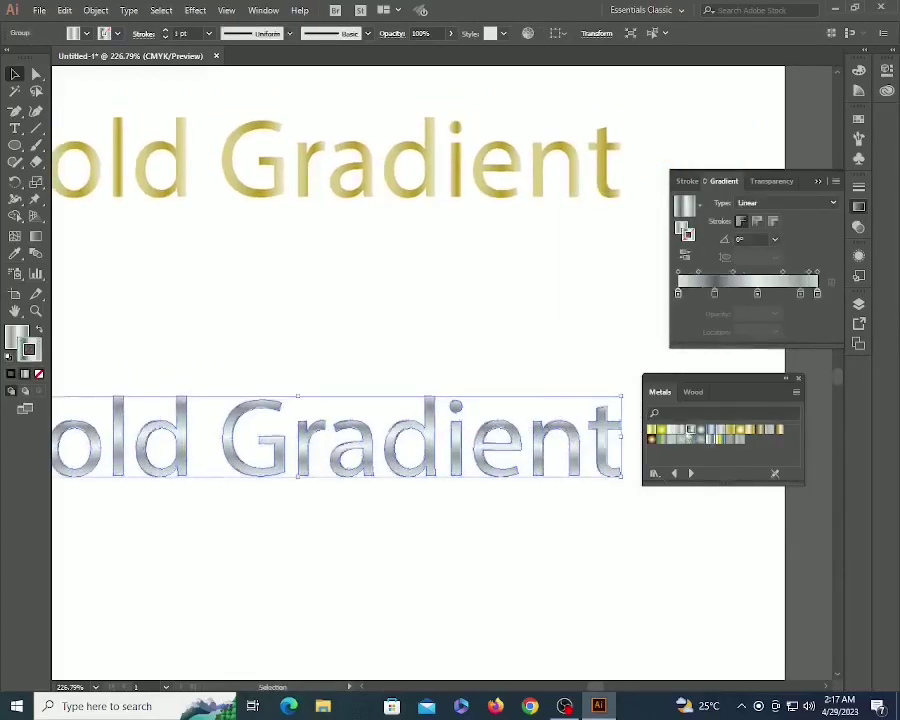
left_click(612, 527)
Set the silver lettering's stroke weight to 0.5 pt.
key("z")
left_click_drag(481, 376, 690, 540)
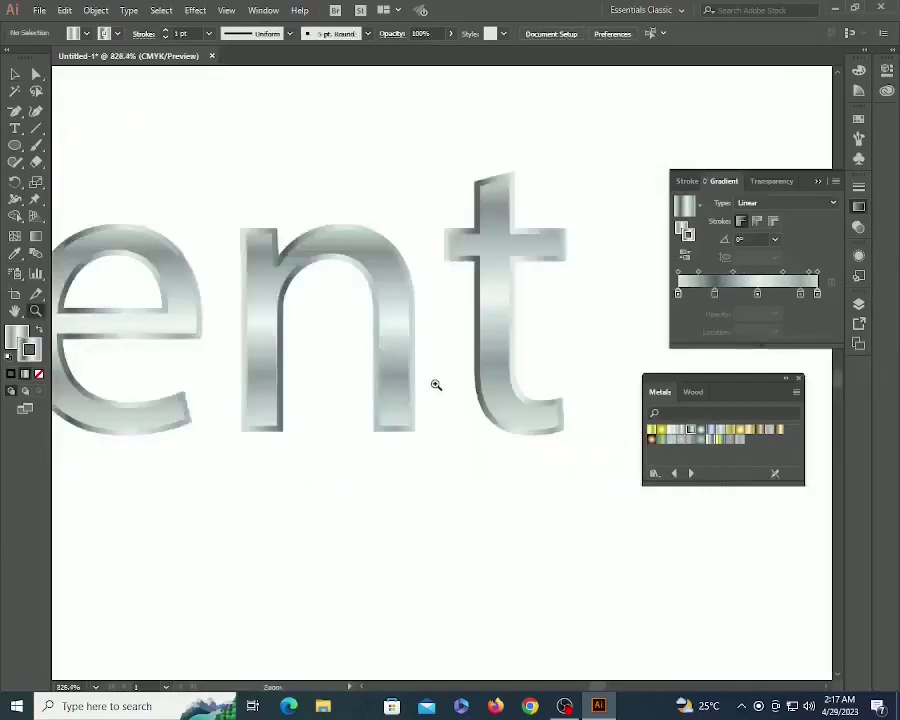
key("v")
left_click(508, 293)
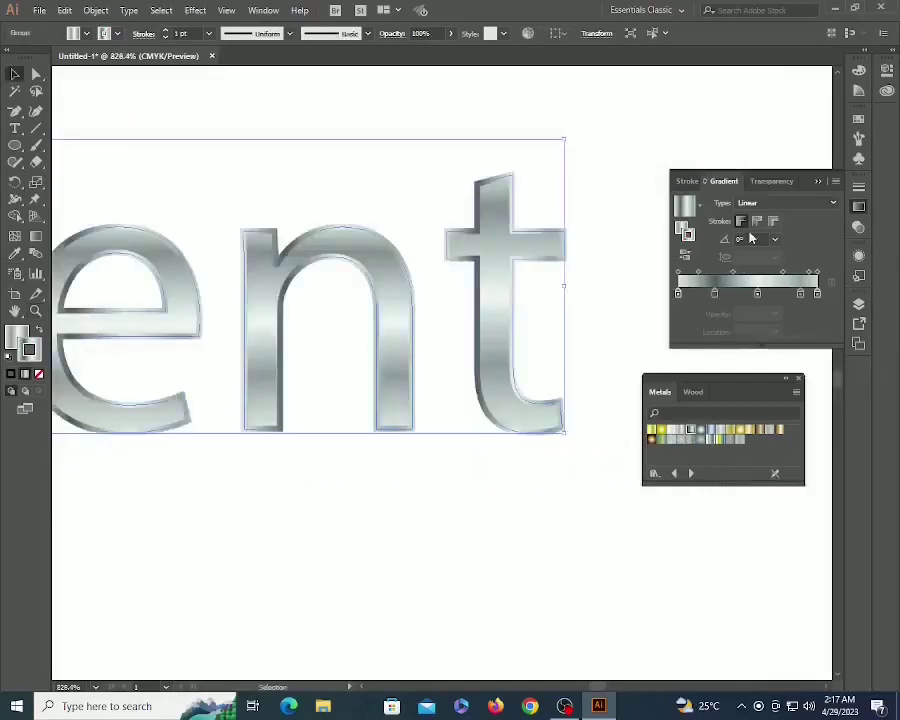
left_click(859, 190)
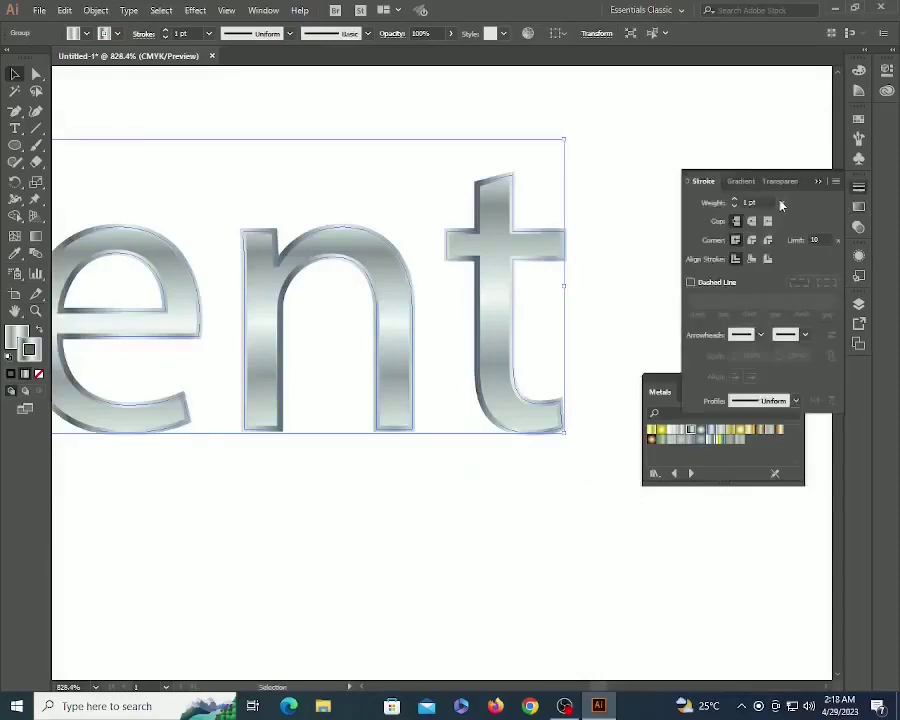
left_click(747, 203)
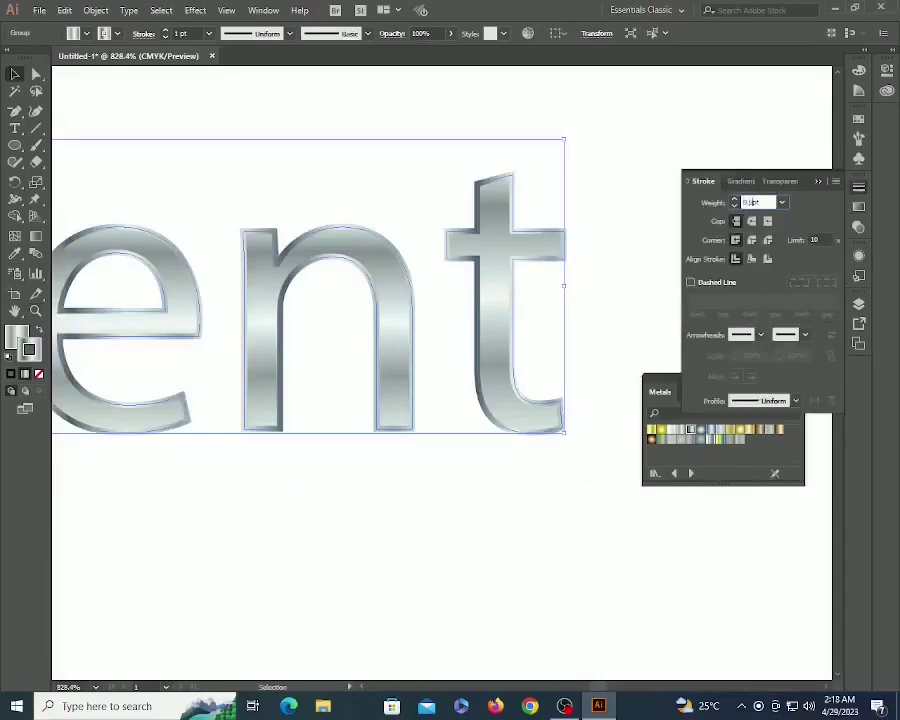
type("0.5")
key("Return")
left_click(593, 207)
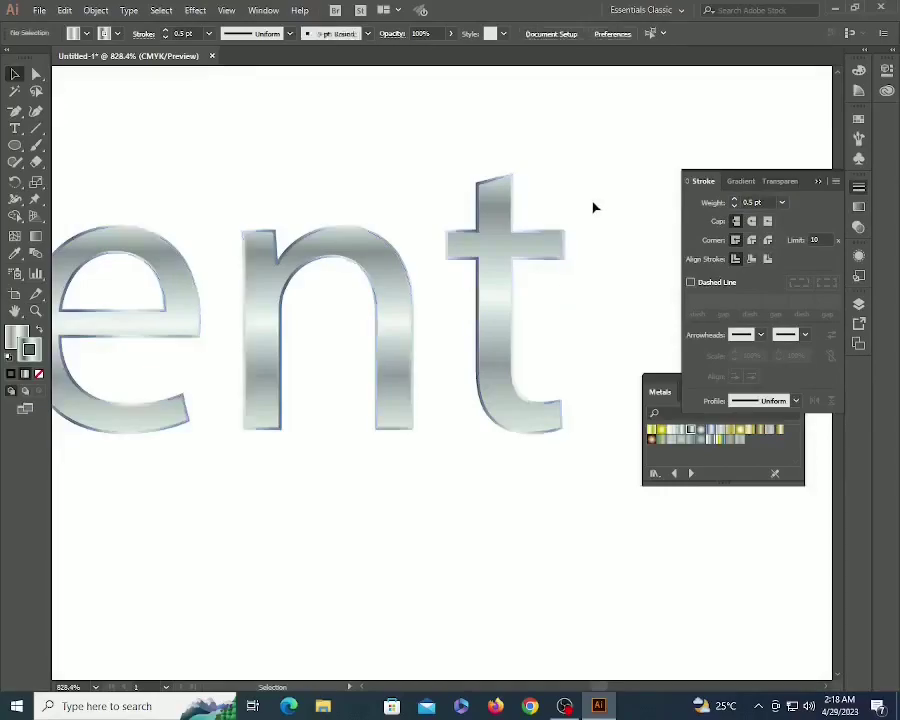
Examine the gold and silver lettering as a whole on the artboard.
key("z")
left_click(303, 345, "alt")
left_click(306, 337, "alt")
left_click(307, 336, "alt")
left_click(307, 336, "alt")
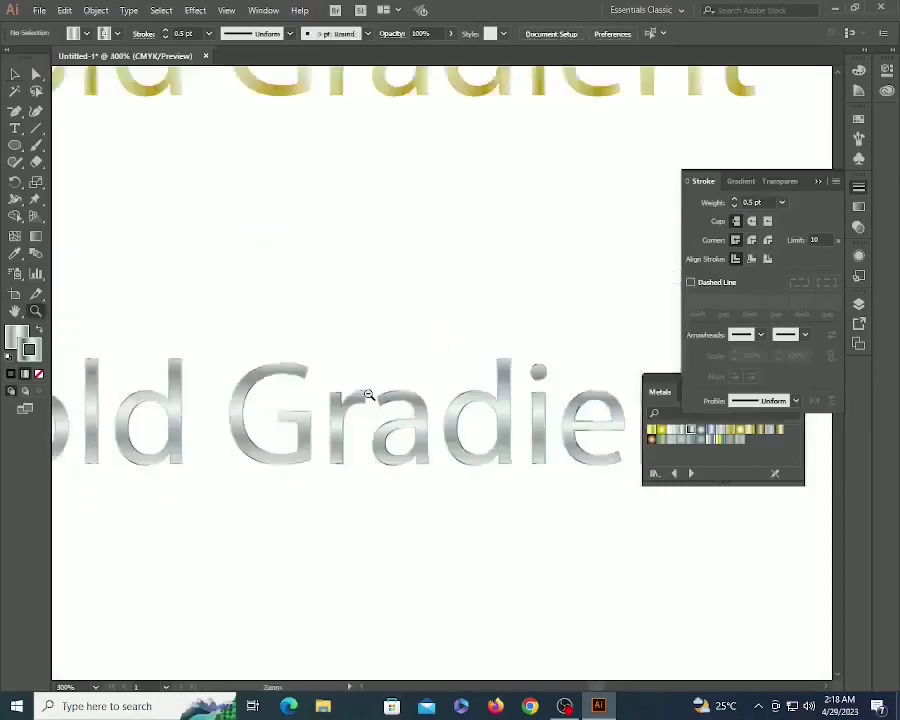
left_click(369, 395, "alt")
left_click(369, 395, "alt")
left_click(369, 395, "alt")
left_click(369, 395, "alt")
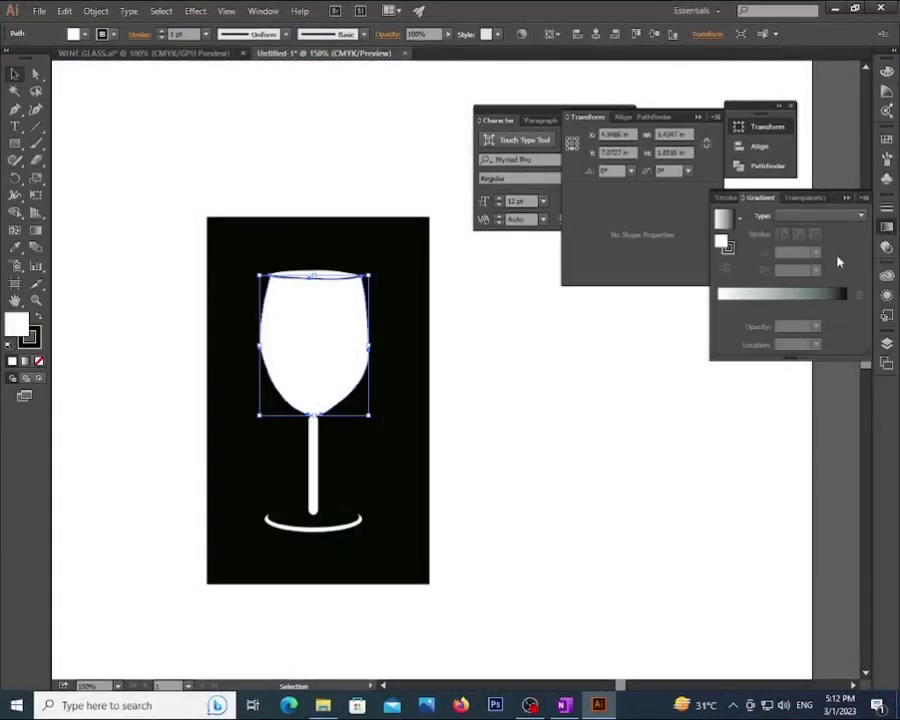
Fill the wine glass bowl with a linear gradient and recolor its white starting stop black.
left_click(745, 298)
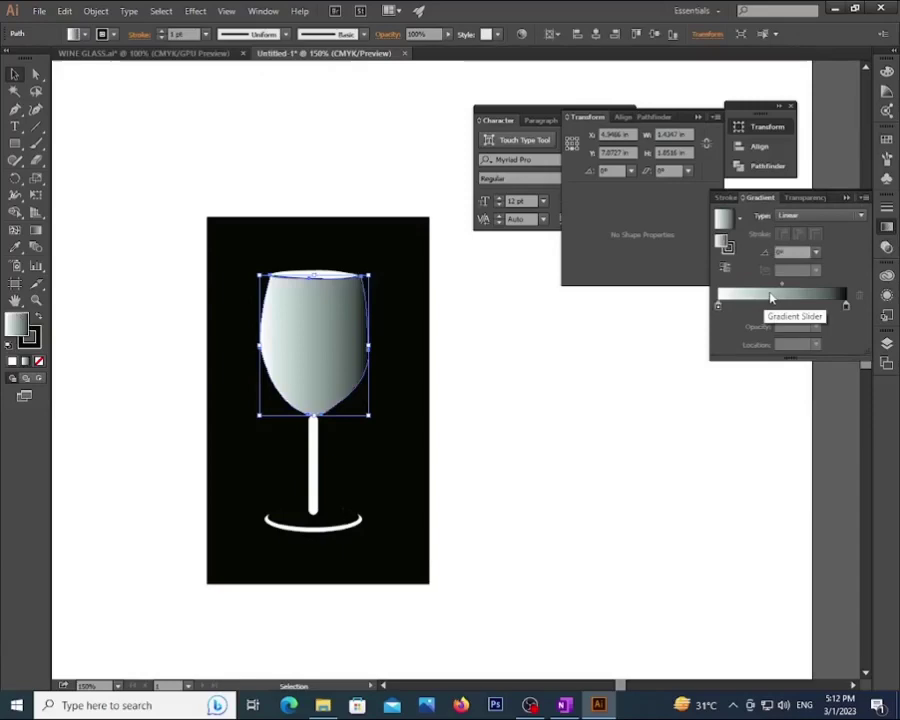
double_click(717, 307)
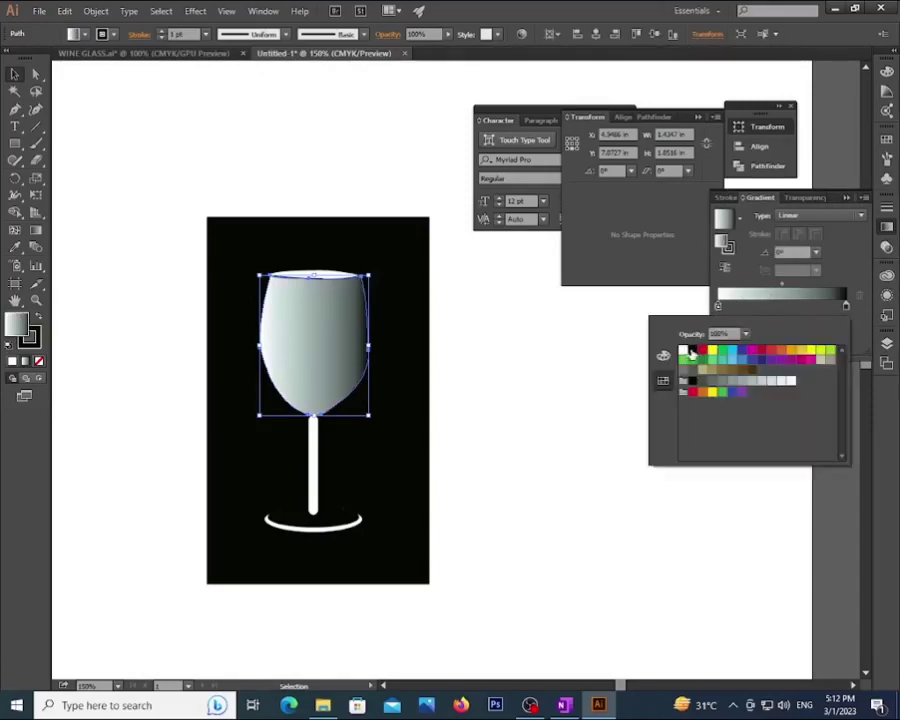
left_click(692, 351)
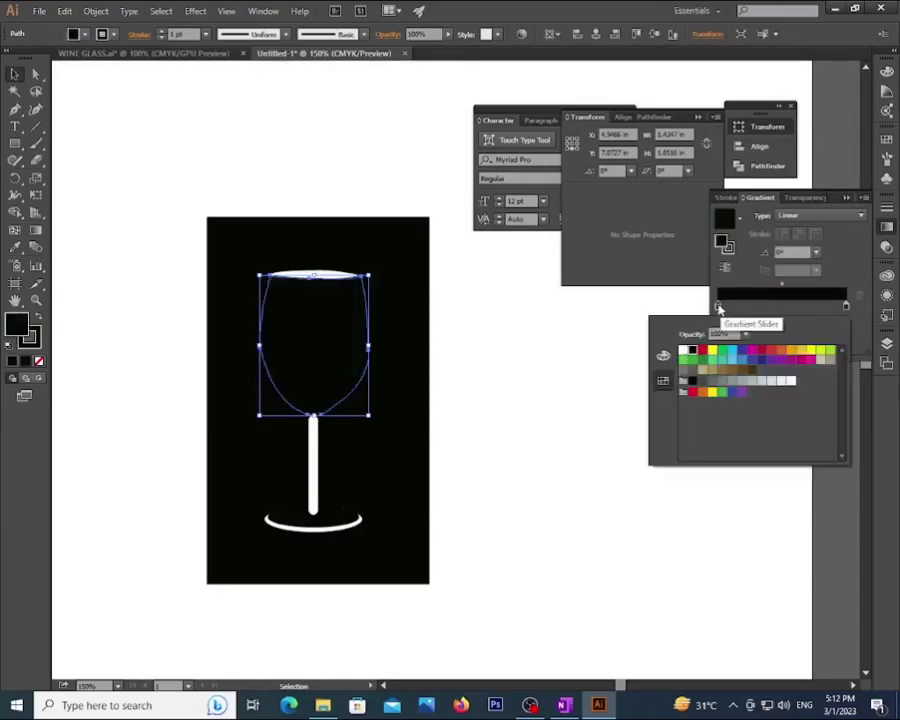
Add black stops to the bowl's gradient at about 8% and 18%, plus a middle stop at 50%.
left_click(719, 308)
left_click_drag(724, 308, 731, 308)
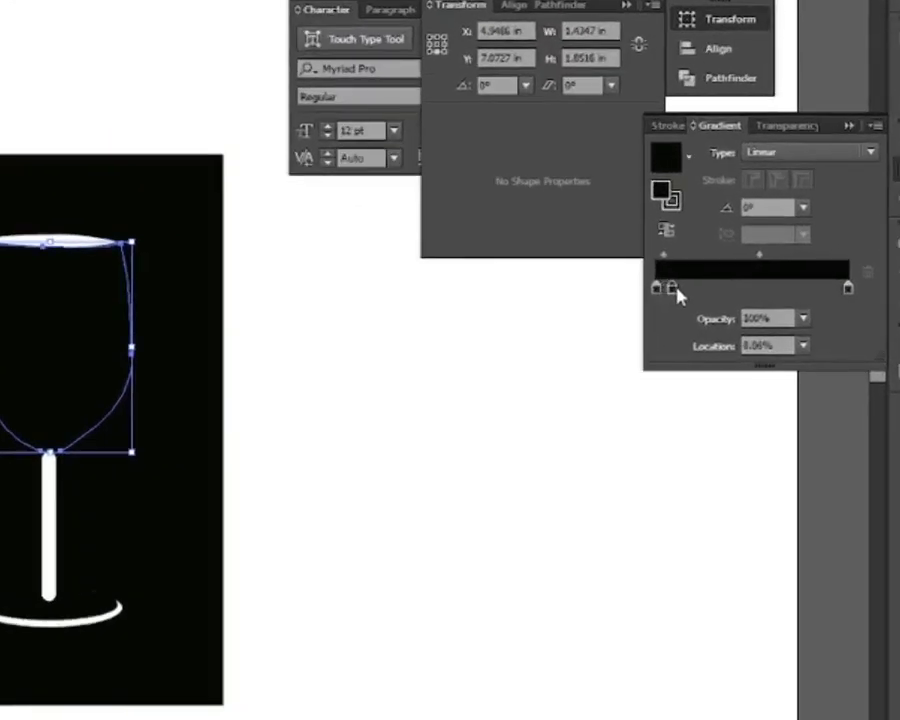
left_click_drag(680, 293, 741, 295)
double_click(765, 345)
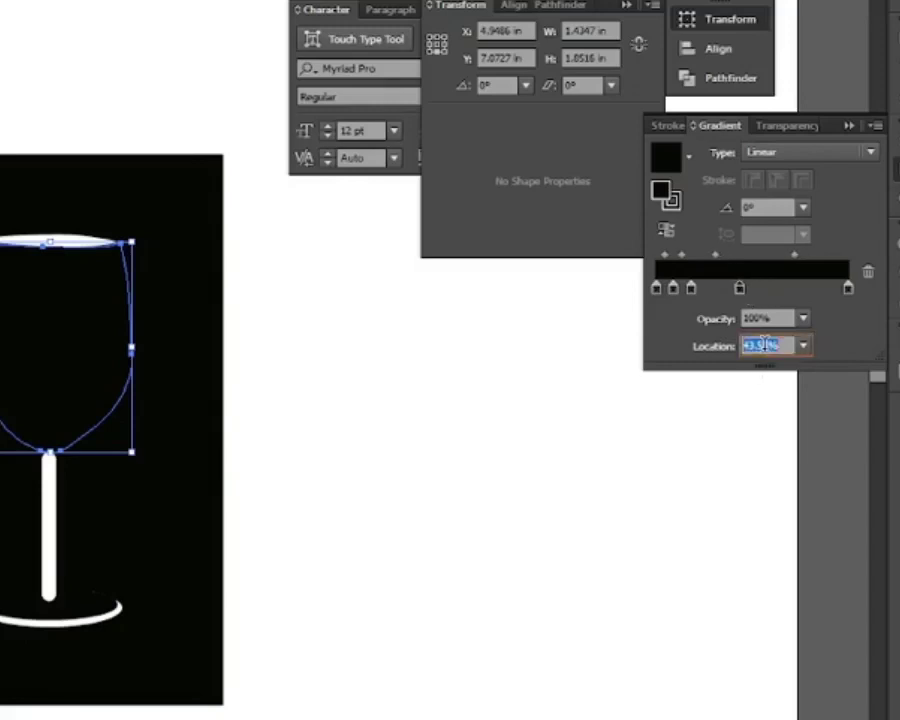
type("50")
key("Return")
left_click(674, 287)
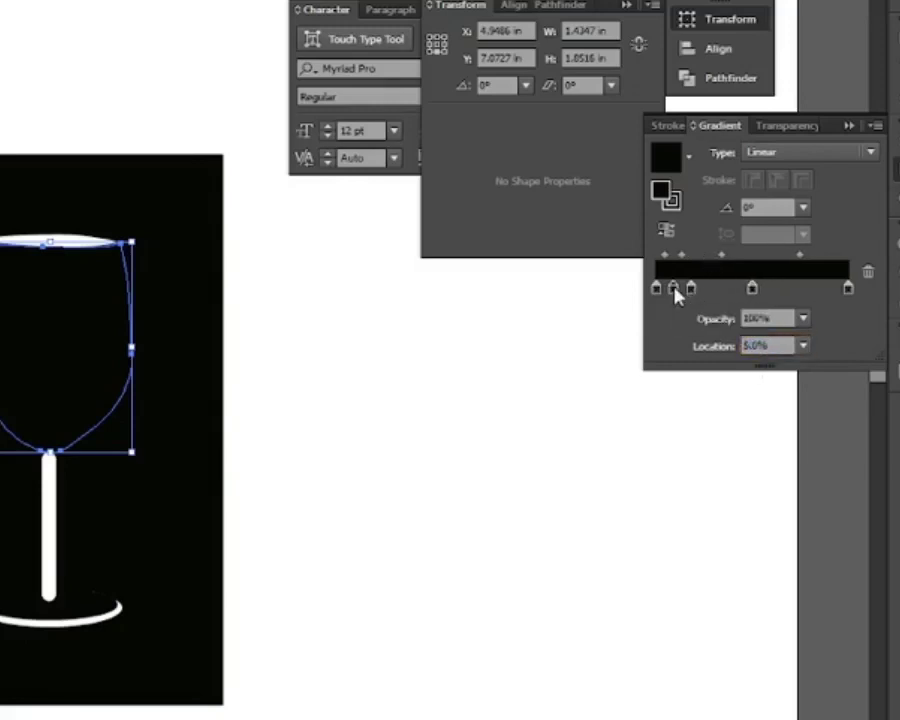
Add two more black stops near the end of the bowl's gradient, at about 85% and 93%.
left_click(843, 292)
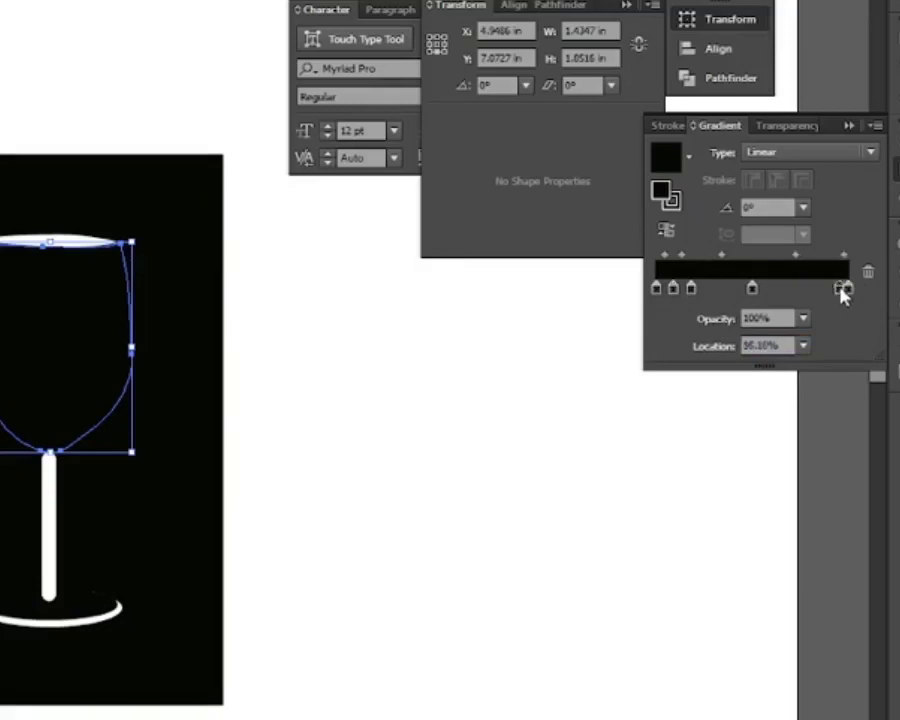
left_click(825, 290)
left_click_drag(825, 288, 838, 292)
Color the gradient stops at about 93% and 8% white to form highlights along the bowl's edges.
double_click(838, 290)
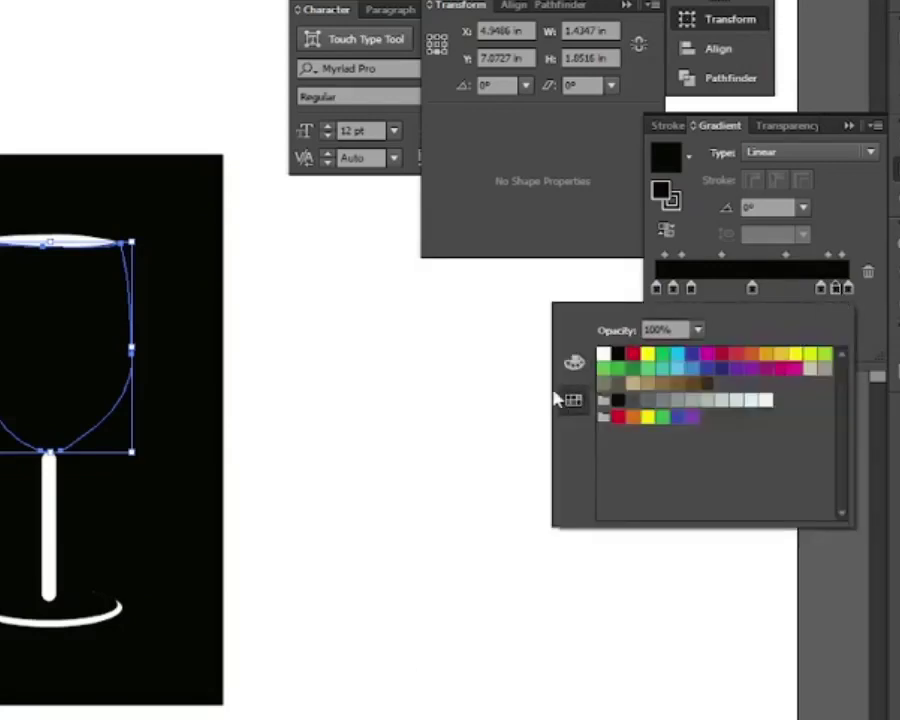
left_click(603, 353)
left_click(673, 288)
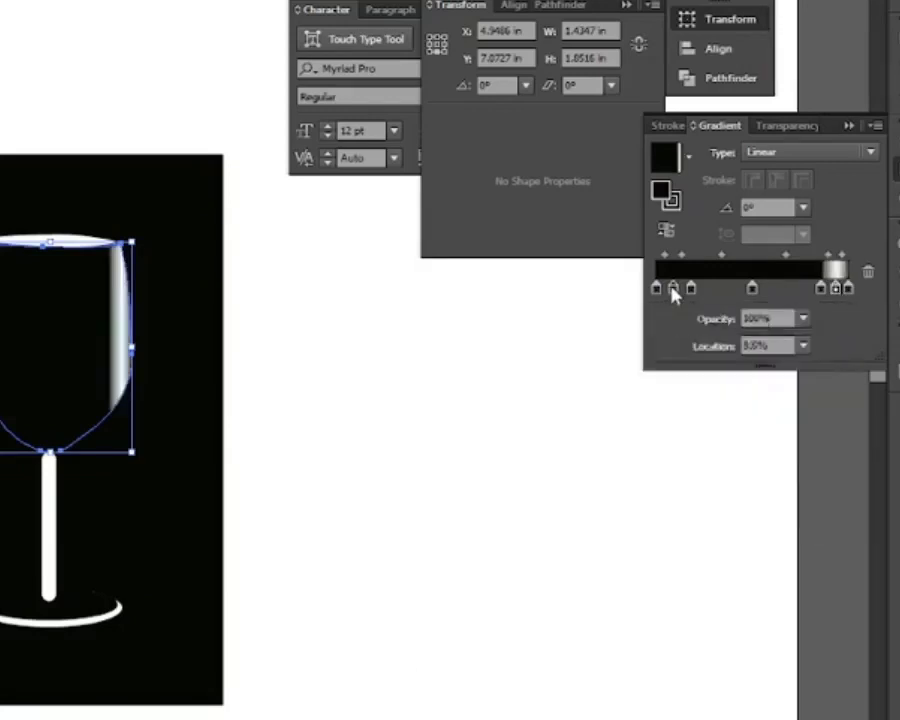
double_click(673, 289)
left_click(603, 354)
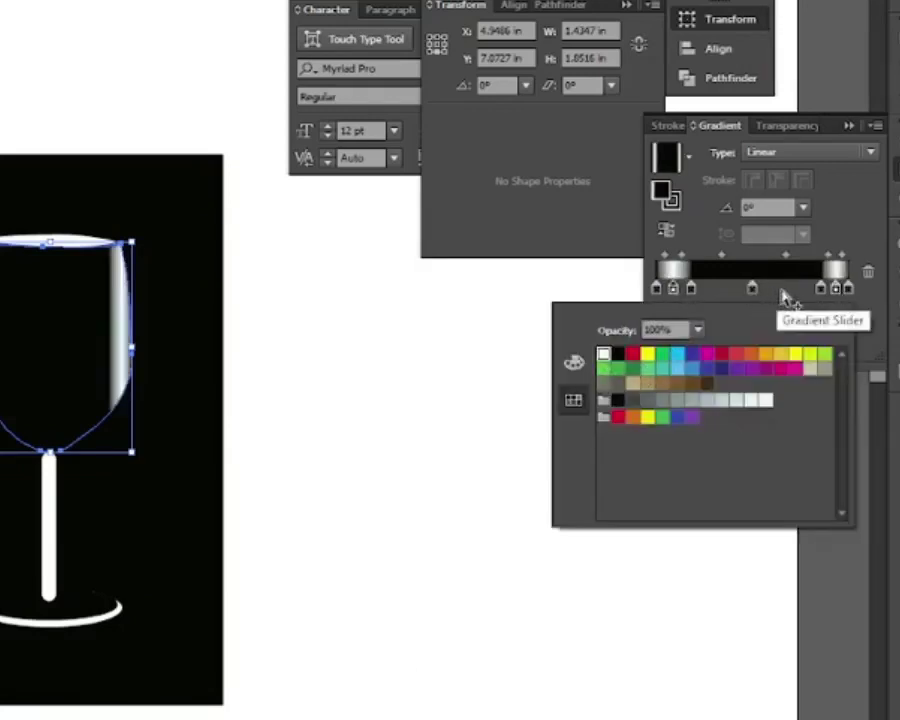
left_click(783, 295)
Set the opacity of the gradient's first stop to 0% and of the black stop at about 18% to 15%.
left_click(657, 289)
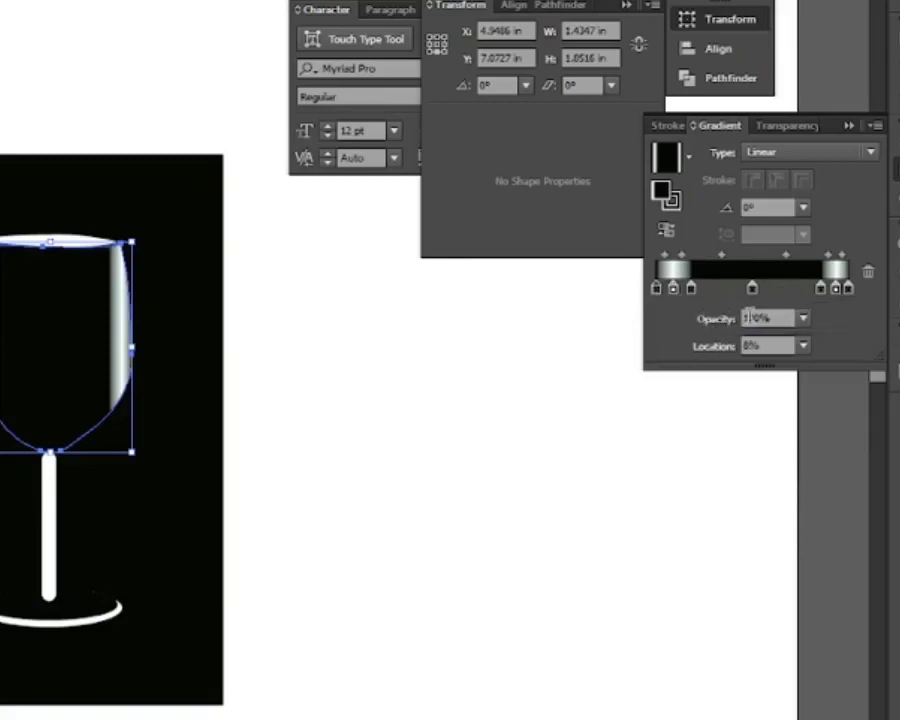
double_click(748, 317)
type("0")
key("Return")
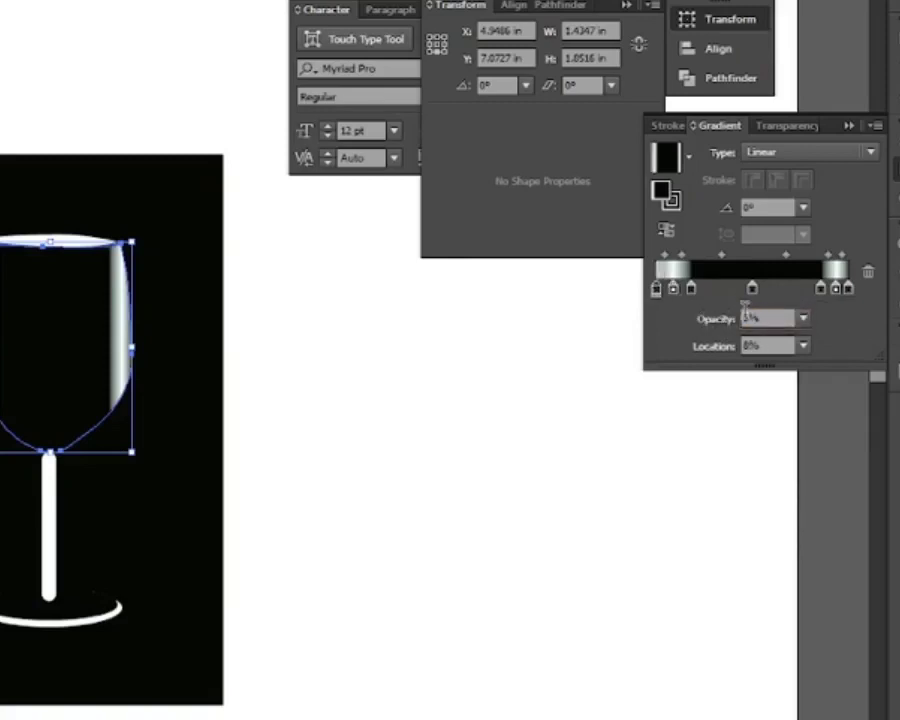
left_click(691, 289)
double_click(748, 317)
type("0")
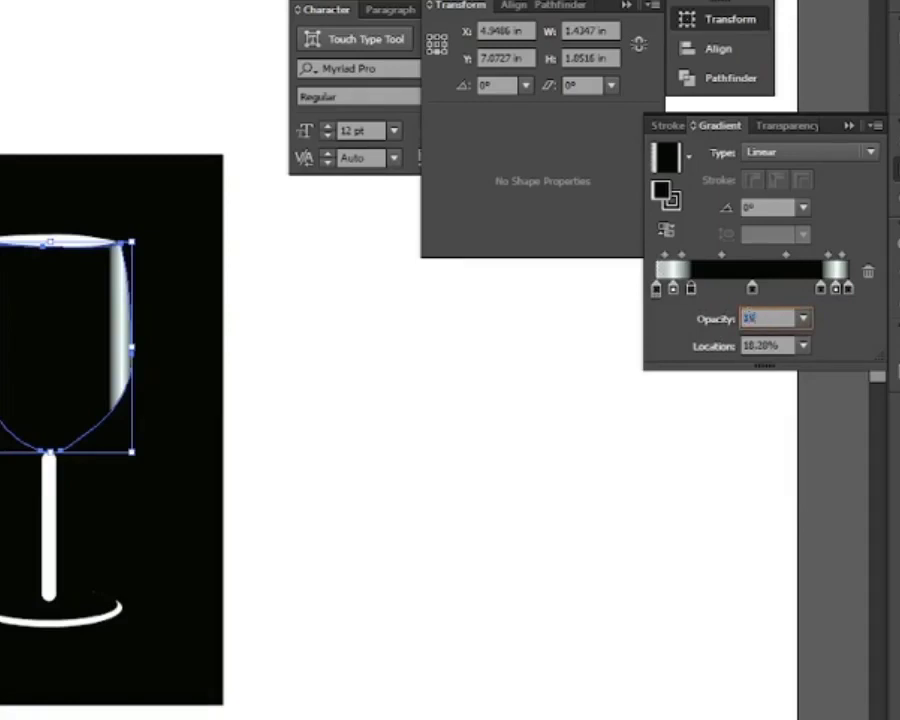
key("Return")
Set the opacity of the middle gradient stop to 0% and of the white stop at about 8% to 70%.
left_click(752, 289)
double_click(752, 316)
type("00")
key("Return")
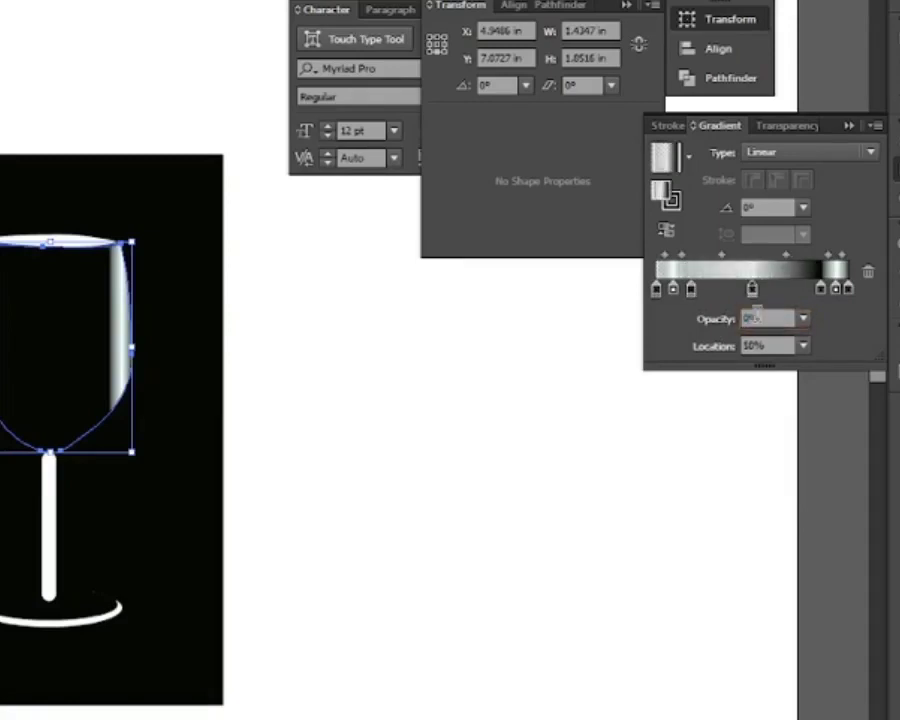
double_click(752, 316)
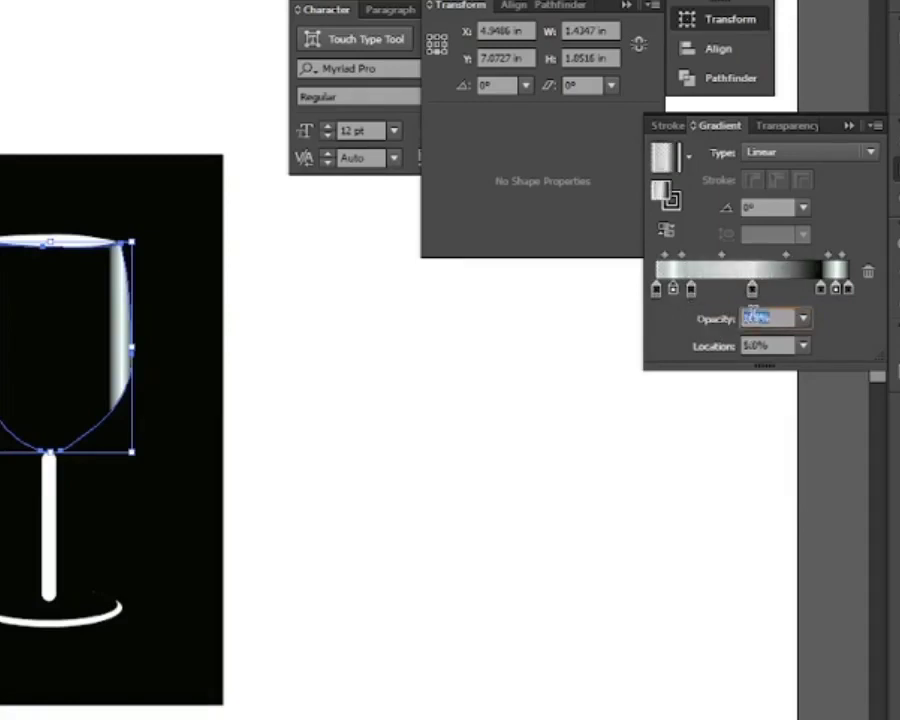
type("70")
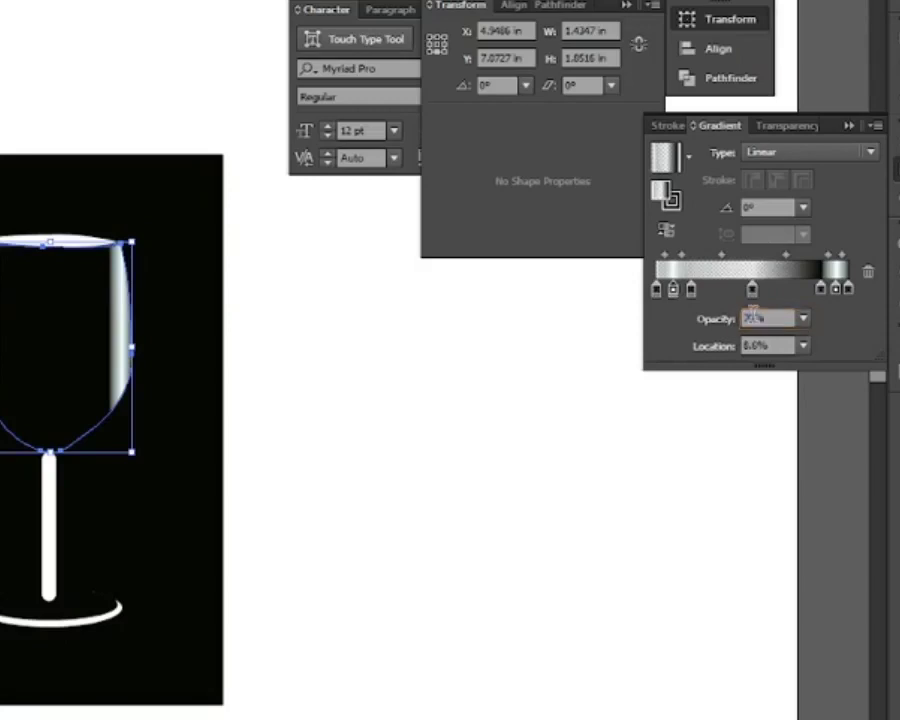
Set the opacity of the black stop at about 85% to 15% and of the white stop at about 93% to 70%.
left_click(821, 290)
double_click(760, 318)
type("15")
key("Return")
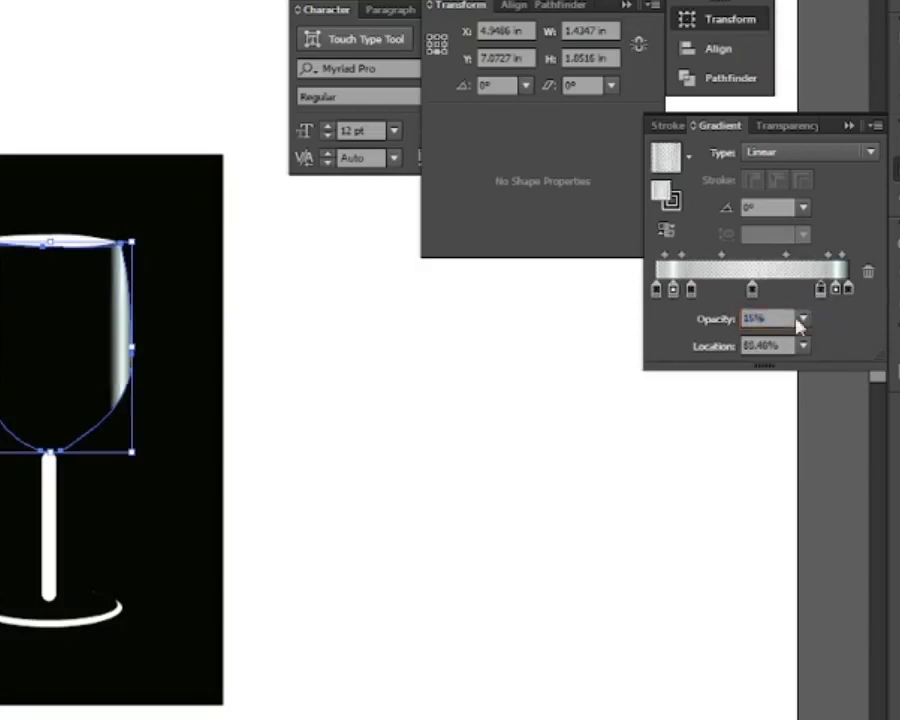
left_click(836, 290)
double_click(772, 318)
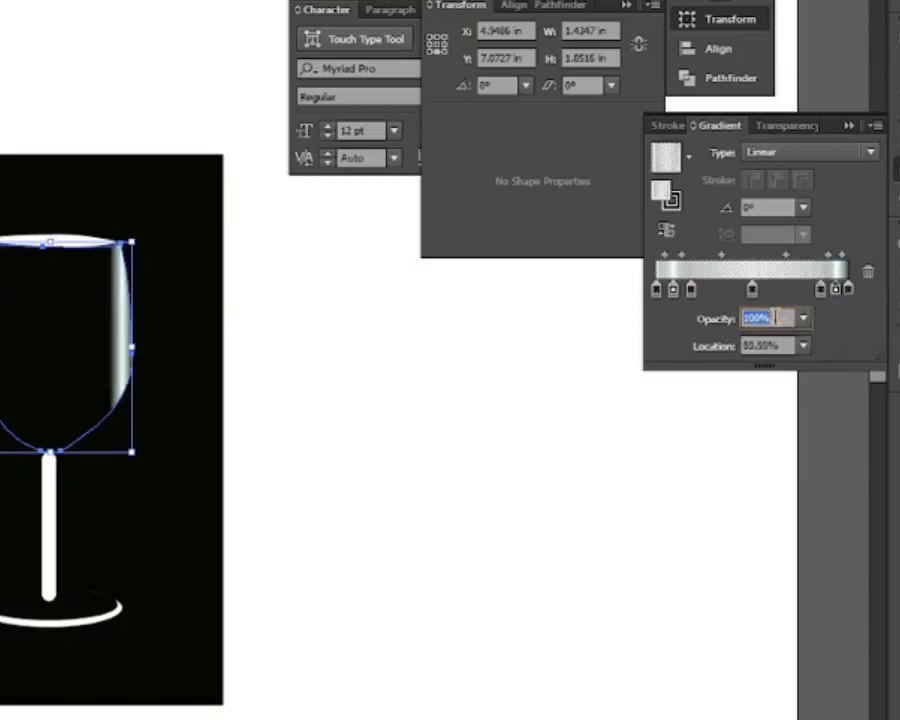
type("70")
key("Return")
Set the opacity of the gradient's last stop to 0% and deselect the bowl.
left_click(849, 290)
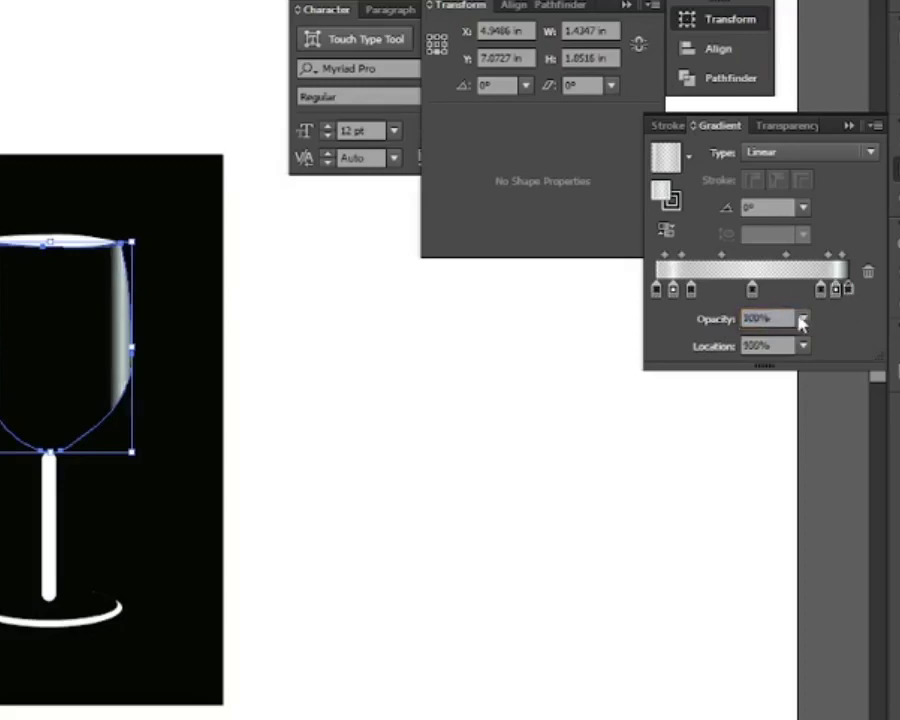
double_click(781, 316)
type("0")
key("Return")
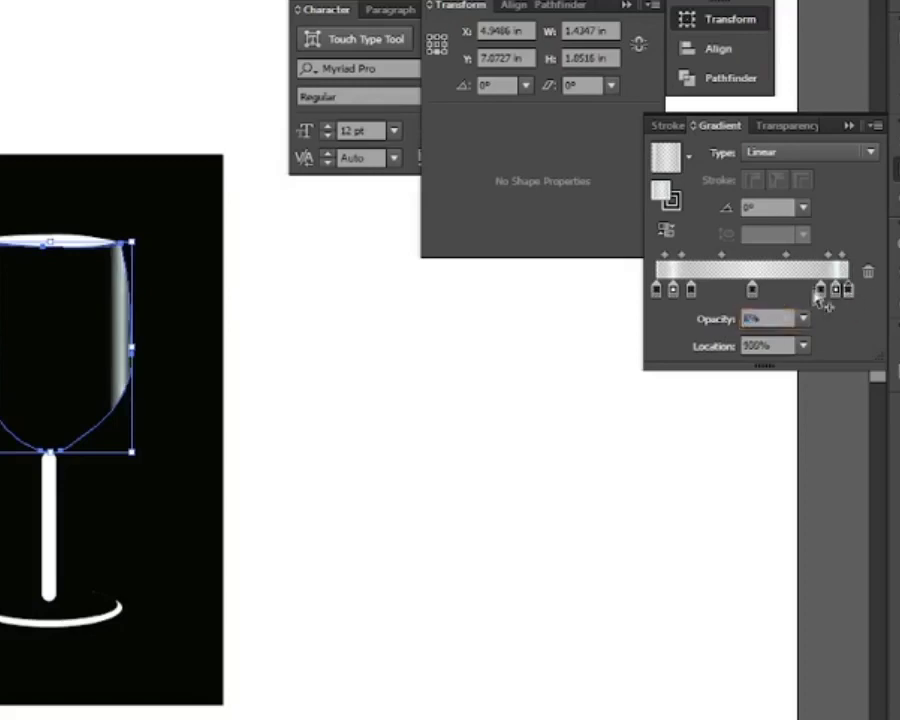
left_click(820, 292)
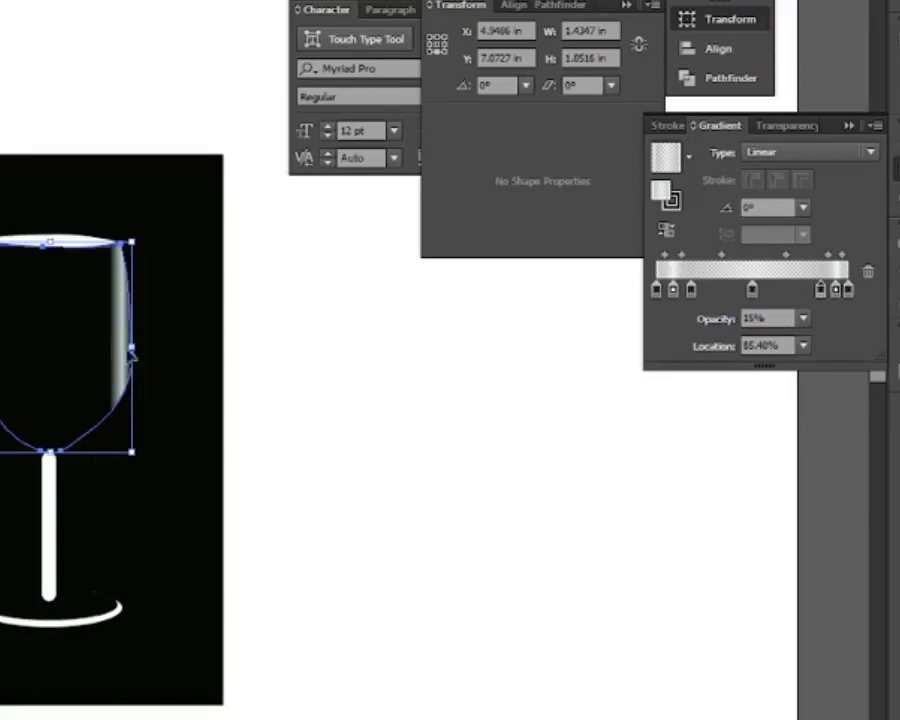
left_click(268, 374)
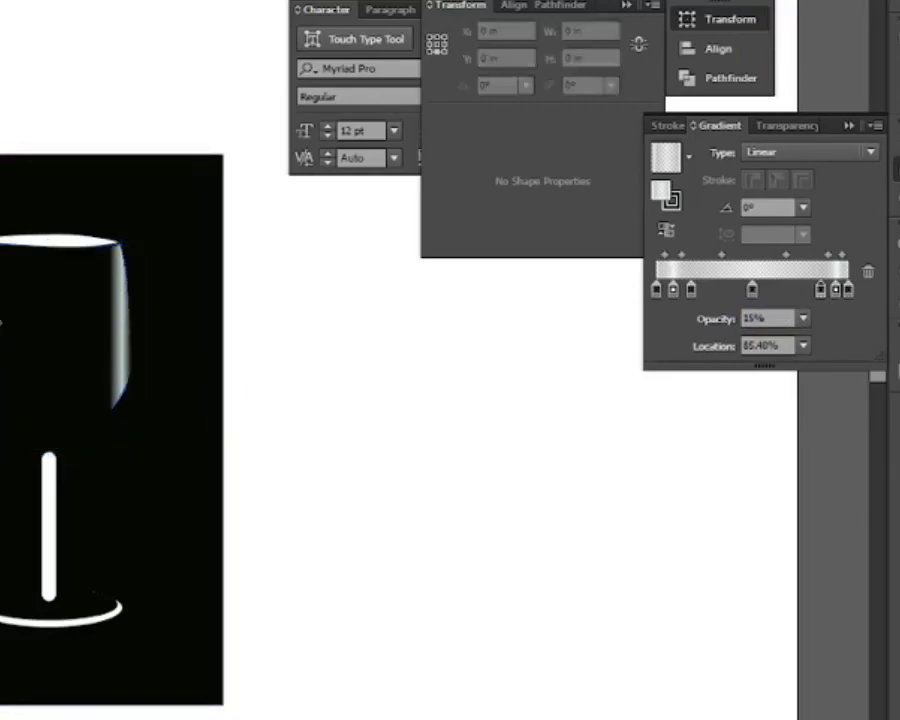
Select the bowl and stretch its gradient so the end point lies slightly beyond the bowl's right edge.
key("z")
left_click_drag(245, 243, 476, 520)
key("v")
left_click(392, 342)
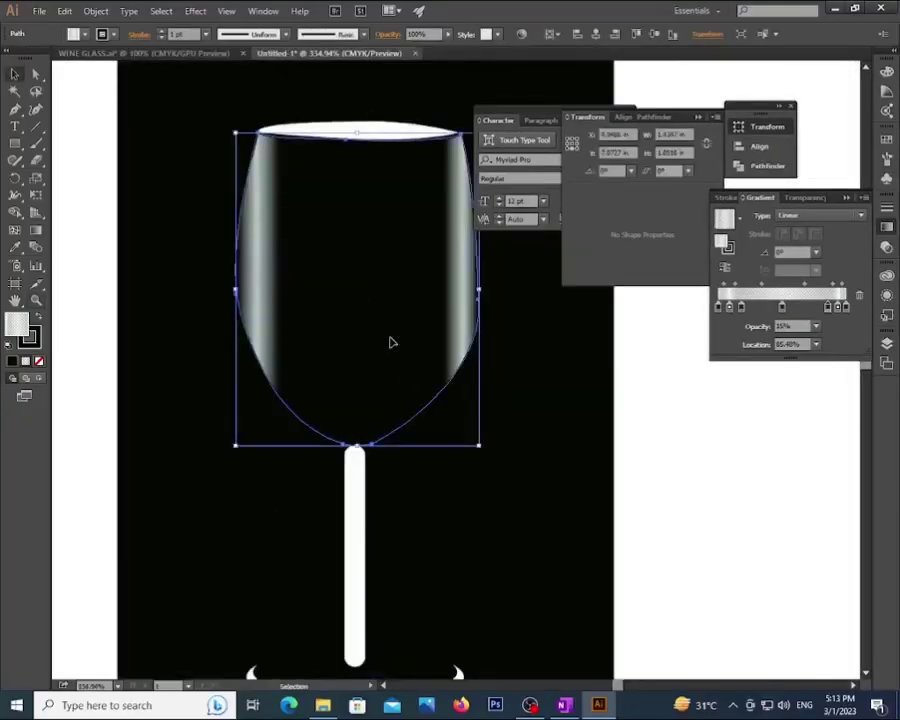
key("g")
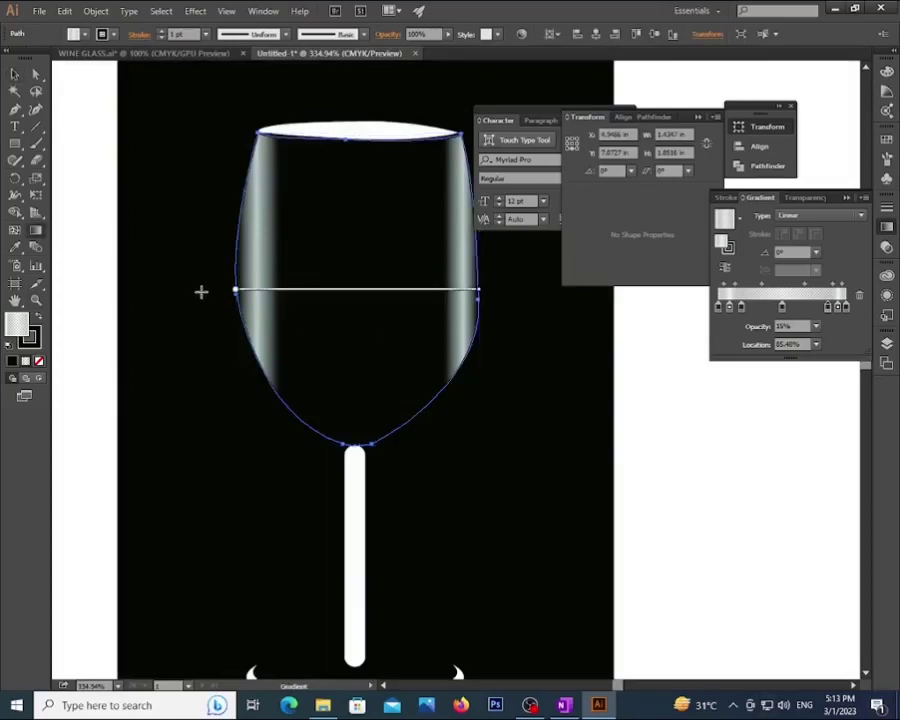
mouse_move(236, 299)
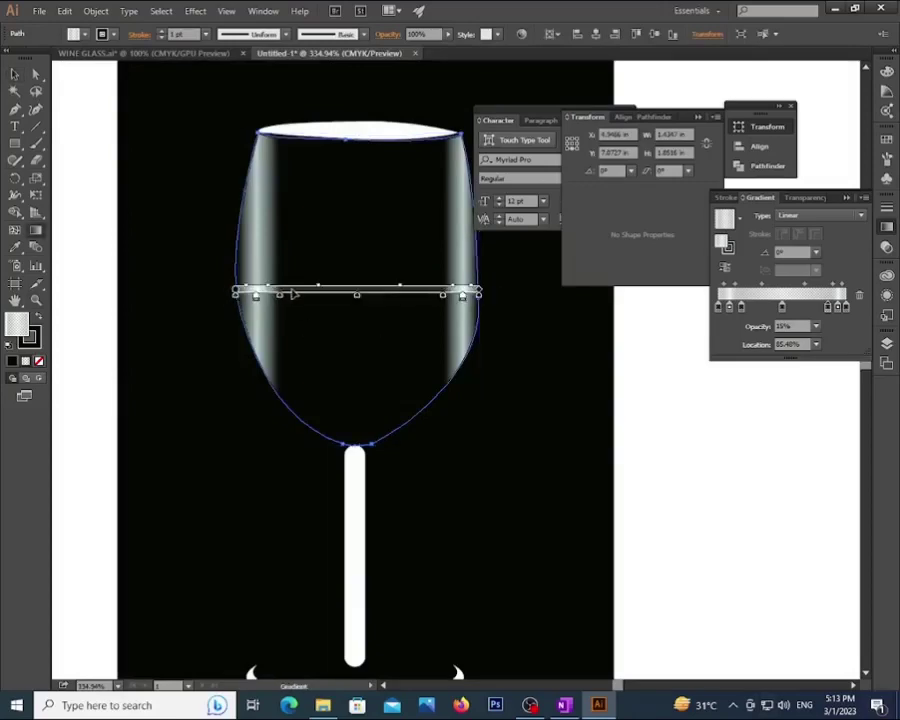
left_click_drag(479, 289, 498, 296)
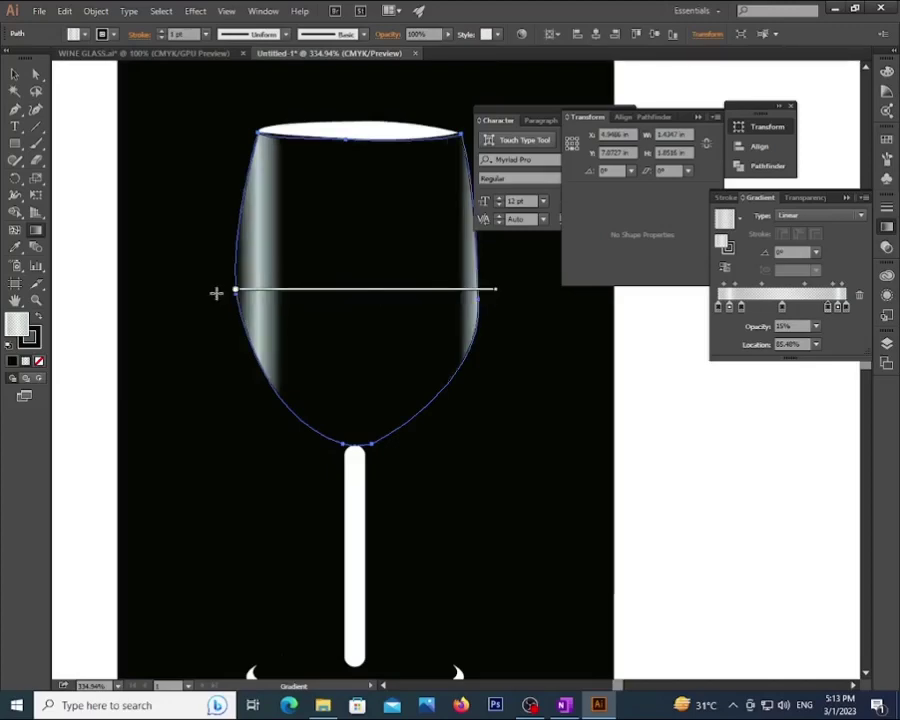
Move the white and black gradient stops near the bowl's left side closer to the gradient's start to narrow the highlight.
mouse_move(272, 293)
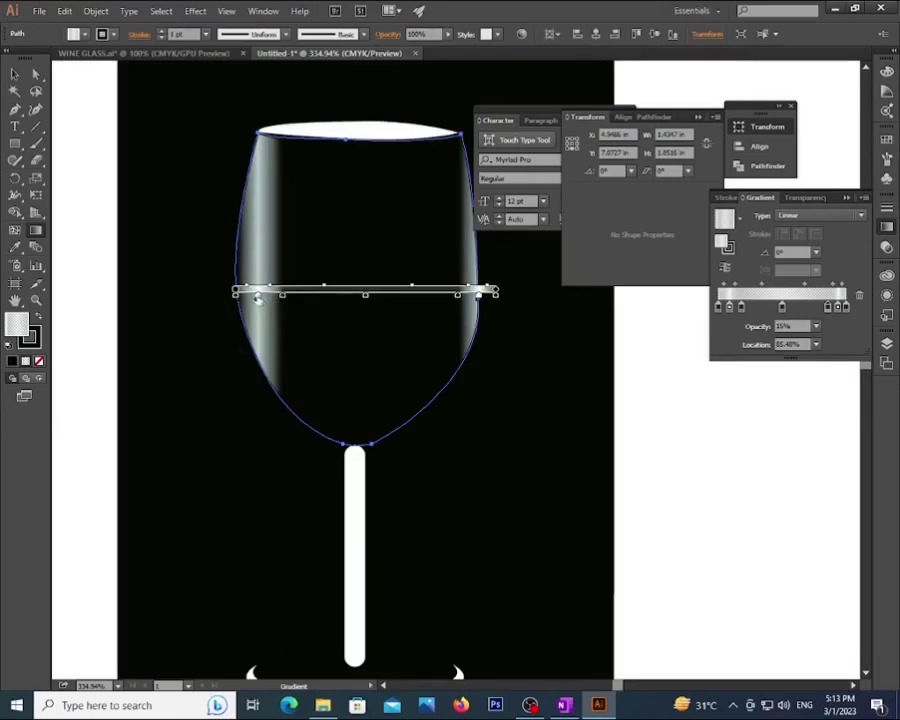
mouse_move(249, 299)
left_mouse_down()
mouse_move(276, 298)
mouse_move(261, 297)
left_mouse_up()
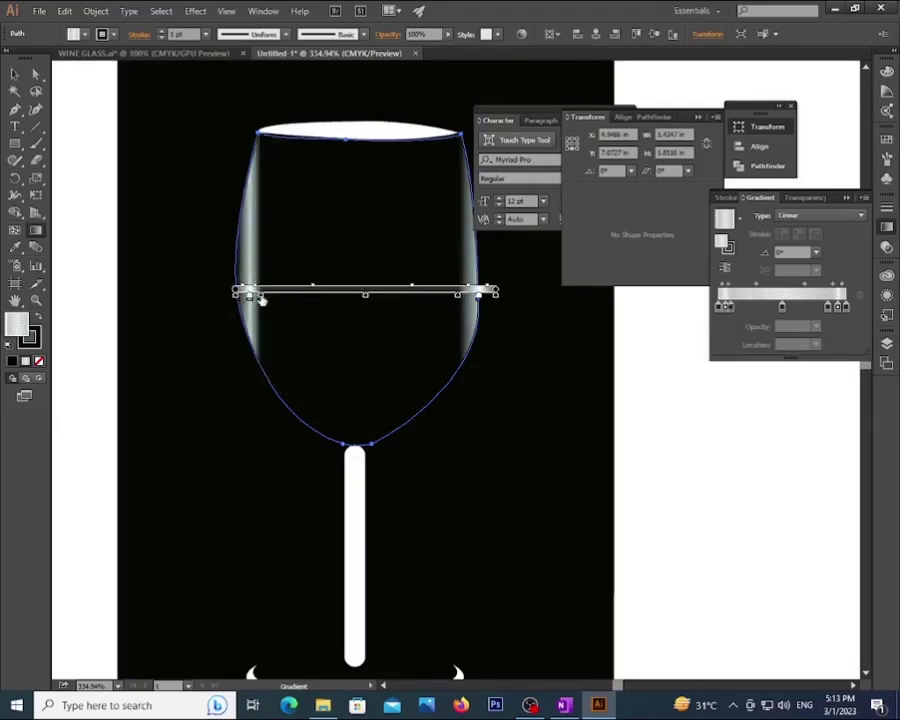
mouse_move(238, 293)
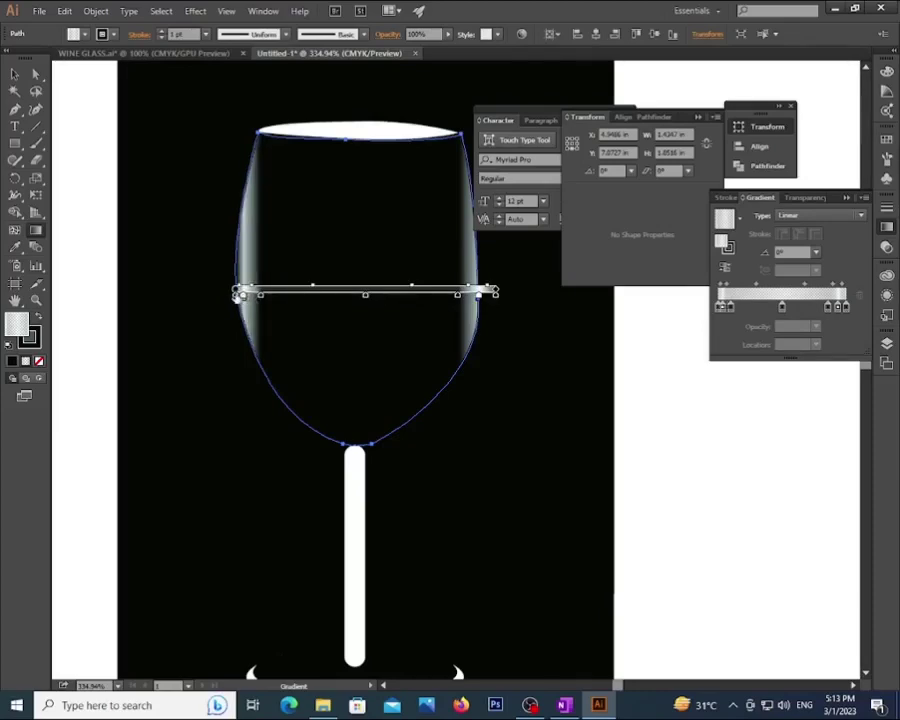
Shift the bowl's gradient slightly left, extend its end point past the right edge again, and deselect the bowl.
left_click_drag(283, 293, 275, 293)
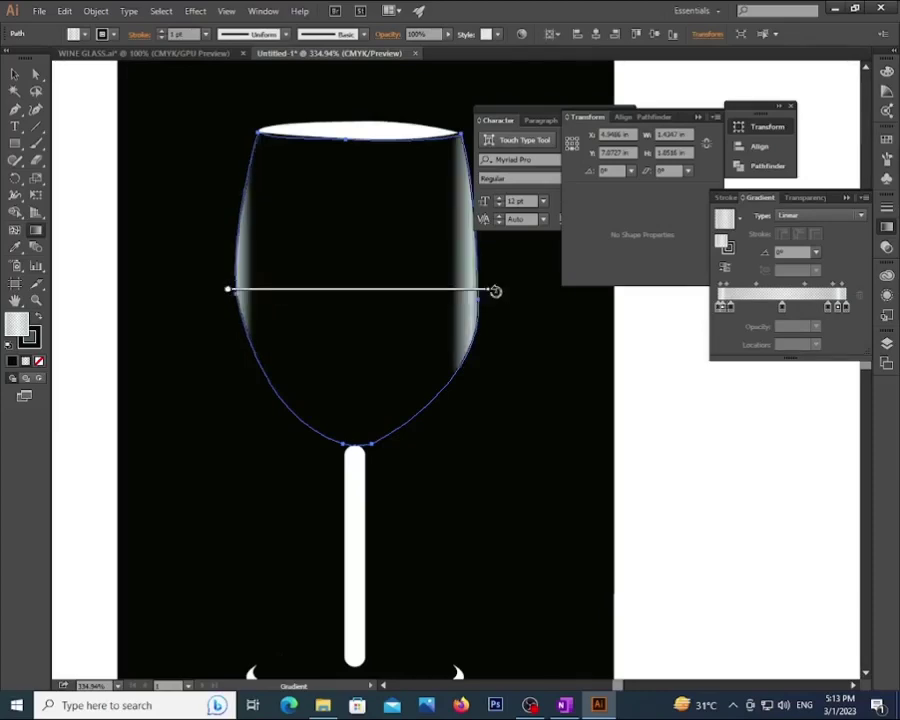
mouse_move(489, 295)
left_mouse_down()
mouse_move(502, 300)
mouse_move(499, 293)
left_mouse_up()
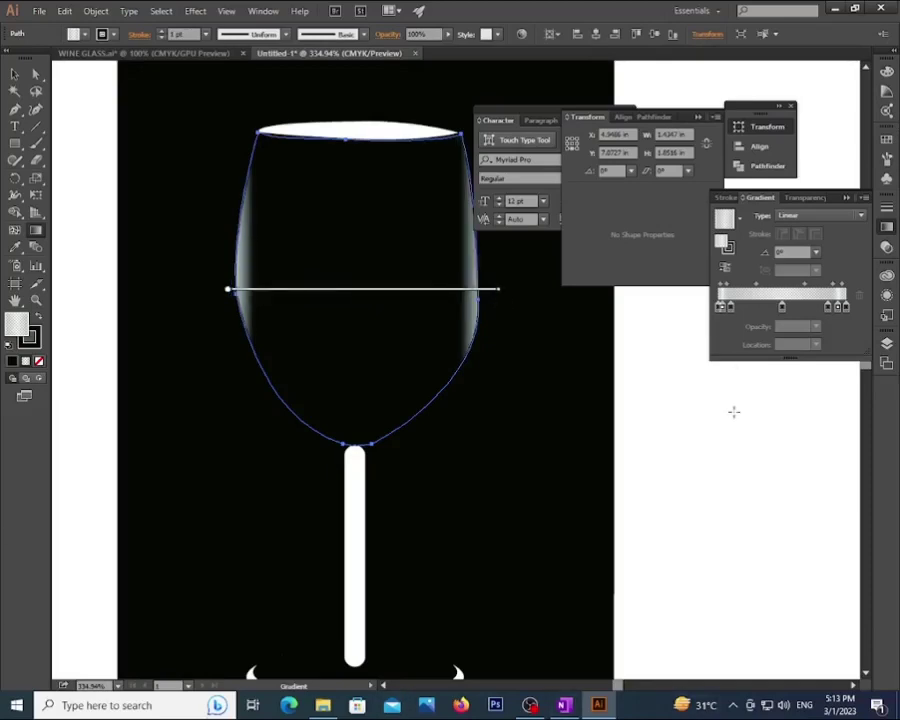
left_click(719, 418)
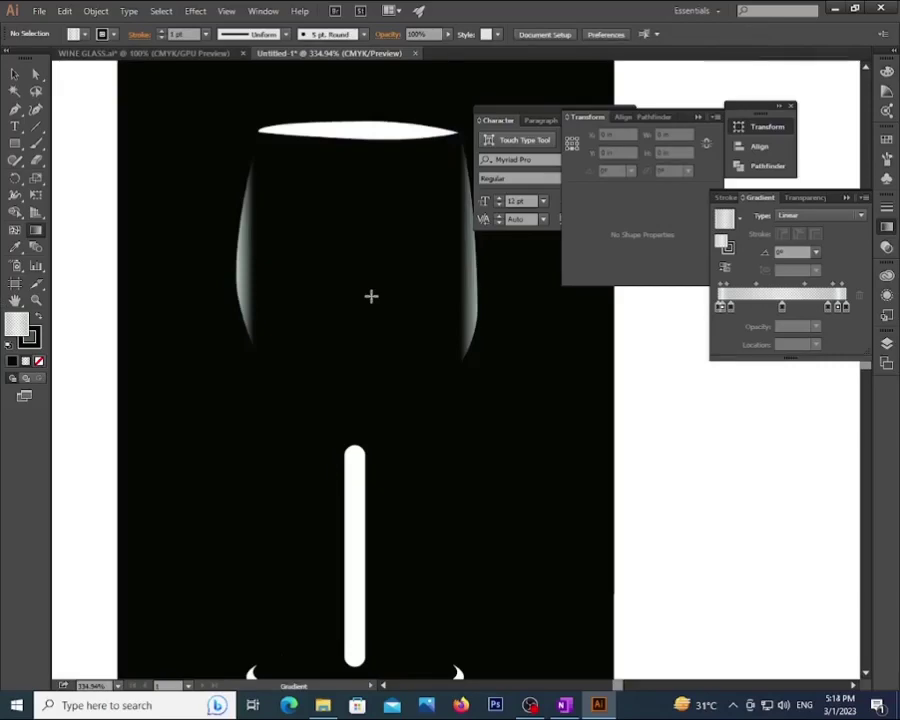
Select the stem and the base ring together, copy the bowl's gradient to them with the Eyedropper, and deselect.
key("z")
left_click(390, 292, "alt")
left_click(390, 292, "alt")
left_click_drag(452, 397, 393, 267)
key("v")
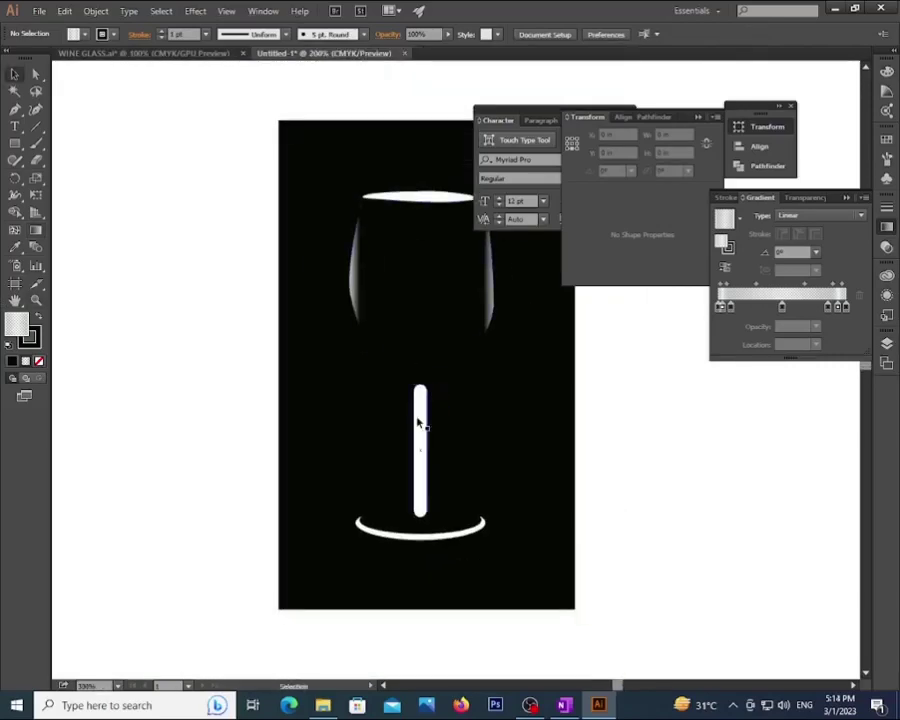
left_click(418, 420)
left_click(467, 538, "shift")
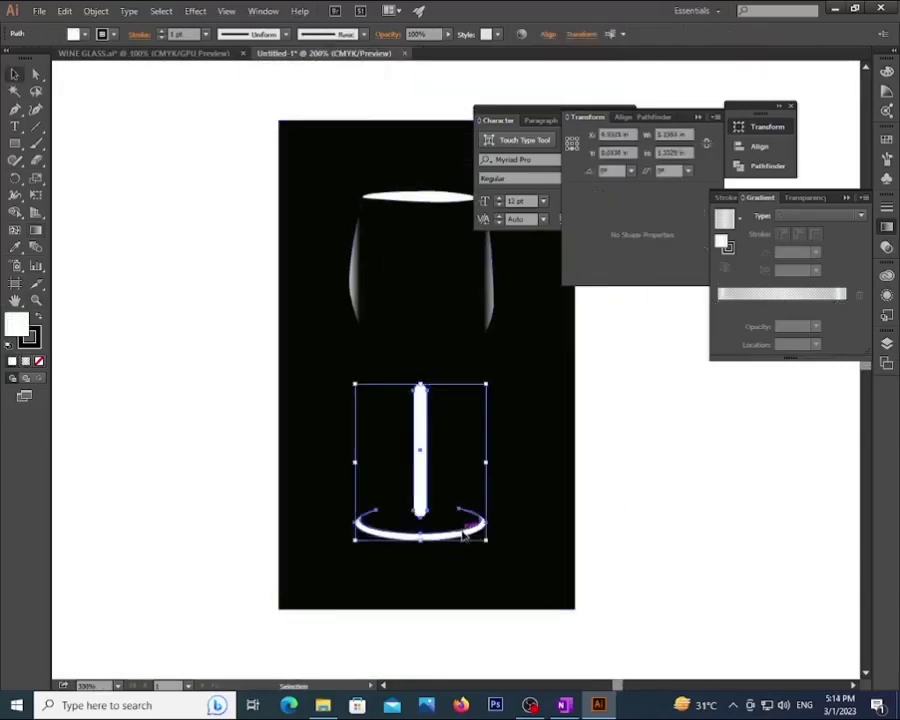
key("i")
left_click(440, 291)
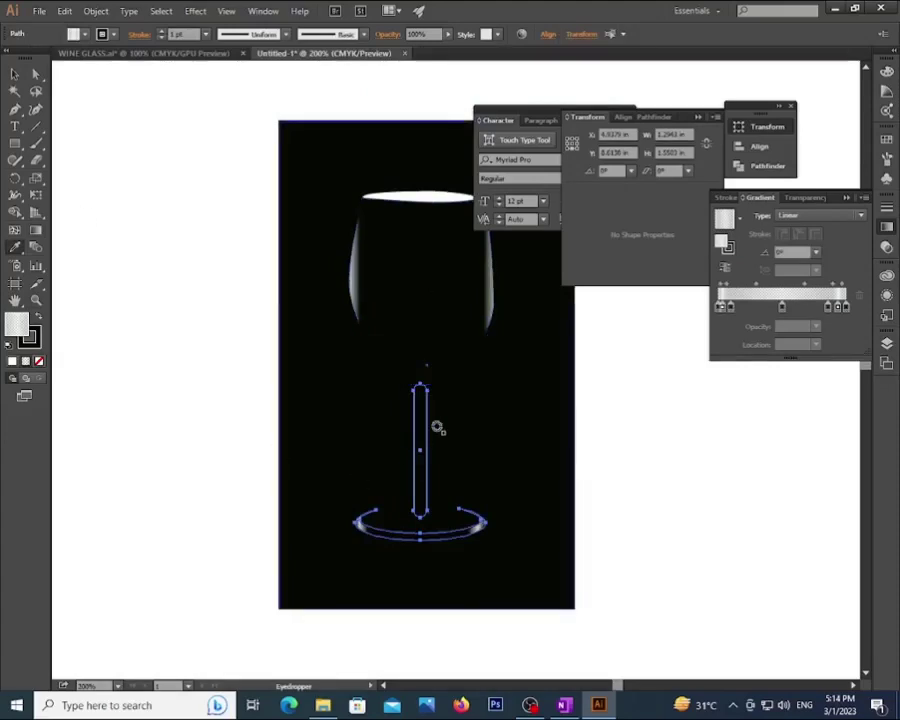
key("v")
left_click(608, 487)
Select only the stem, adjust the white gradient stop near the start to about 4%, and deselect.
key("z")
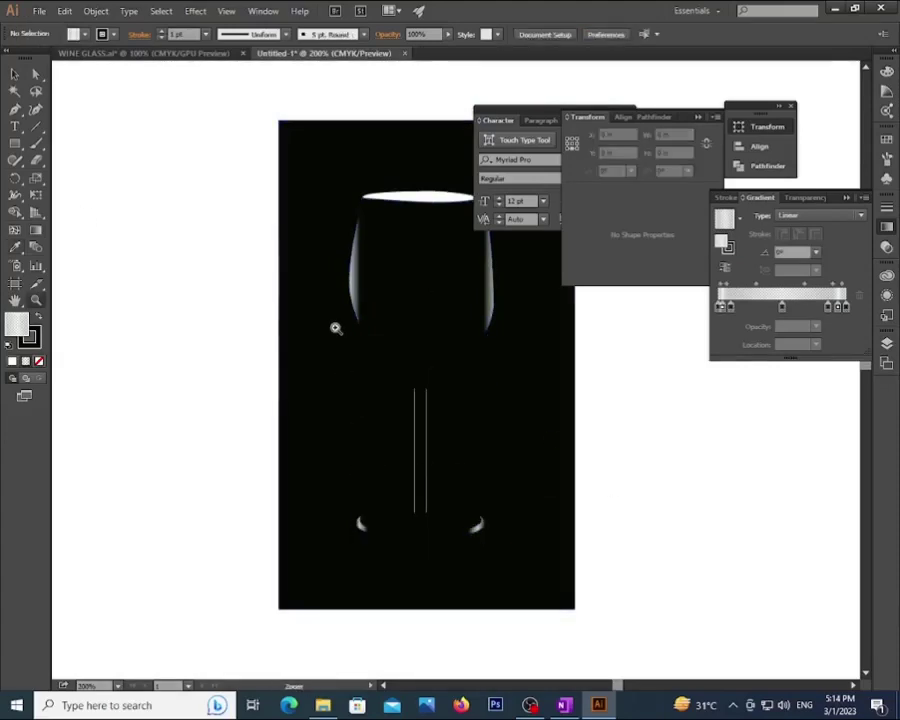
left_click_drag(335, 325, 574, 563)
key("a")
left_click(370, 365)
left_click(370, 365)
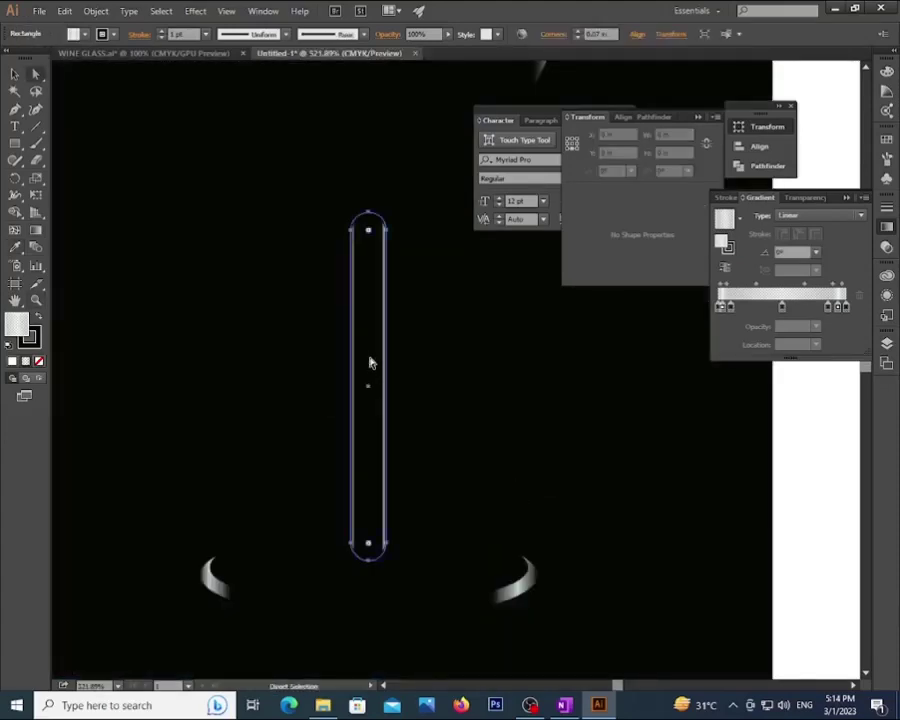
left_click(724, 309)
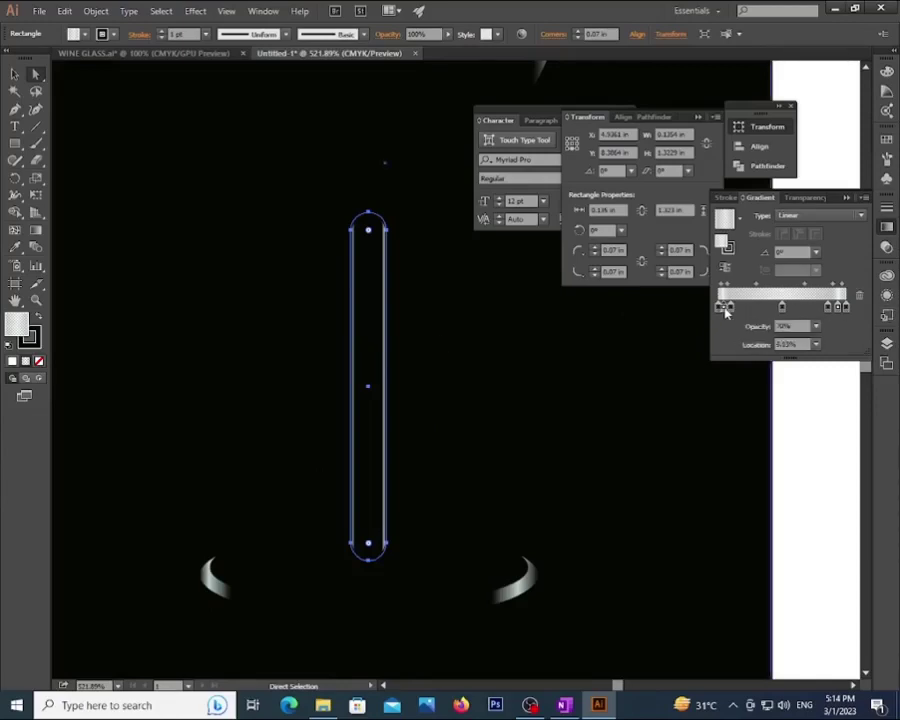
left_click_drag(727, 312, 728, 312)
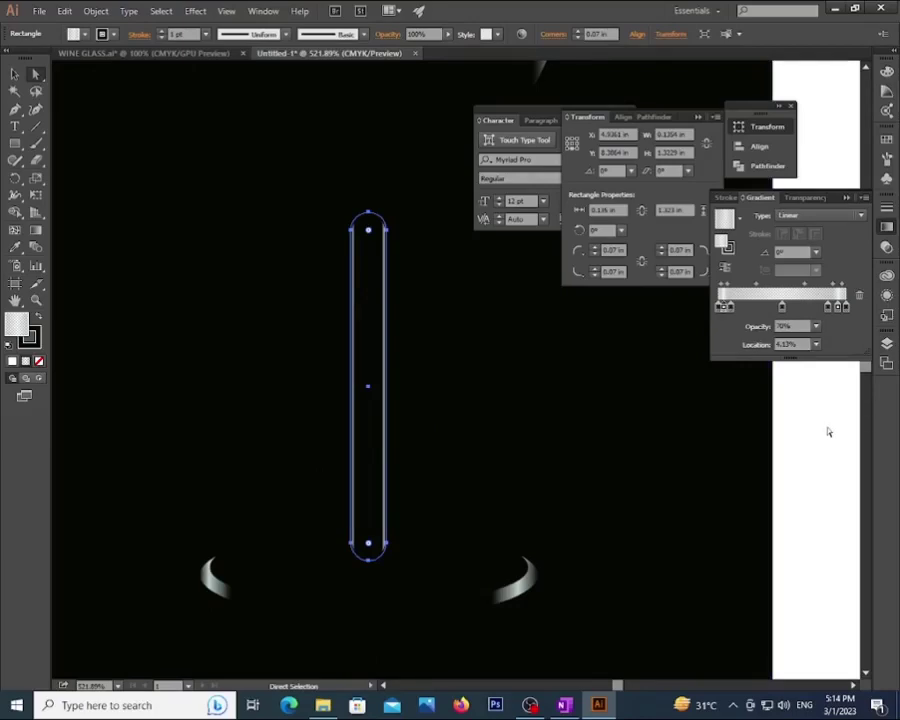
left_click(828, 432)
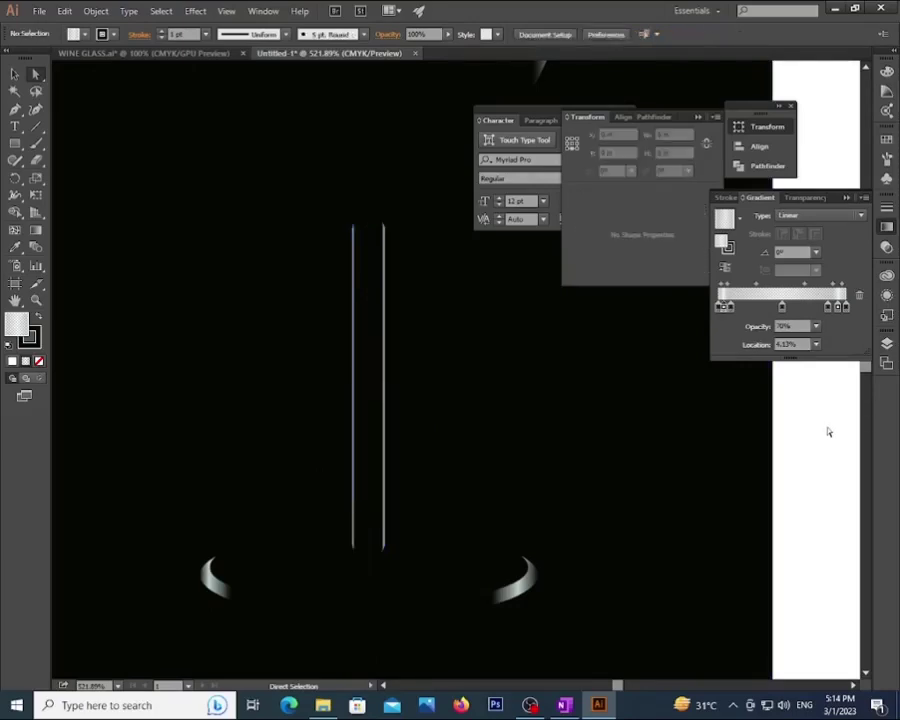
Select the base ring, adjust the white stop near its gradient's start, and recolor the middle stop at 50% to grey.
left_click(488, 595)
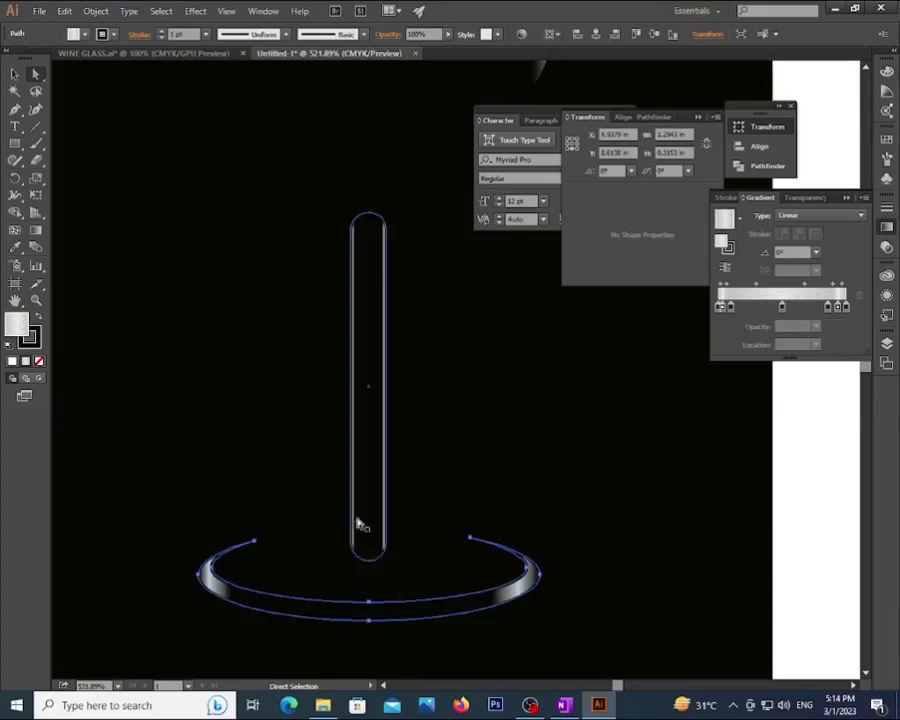
left_click(723, 311)
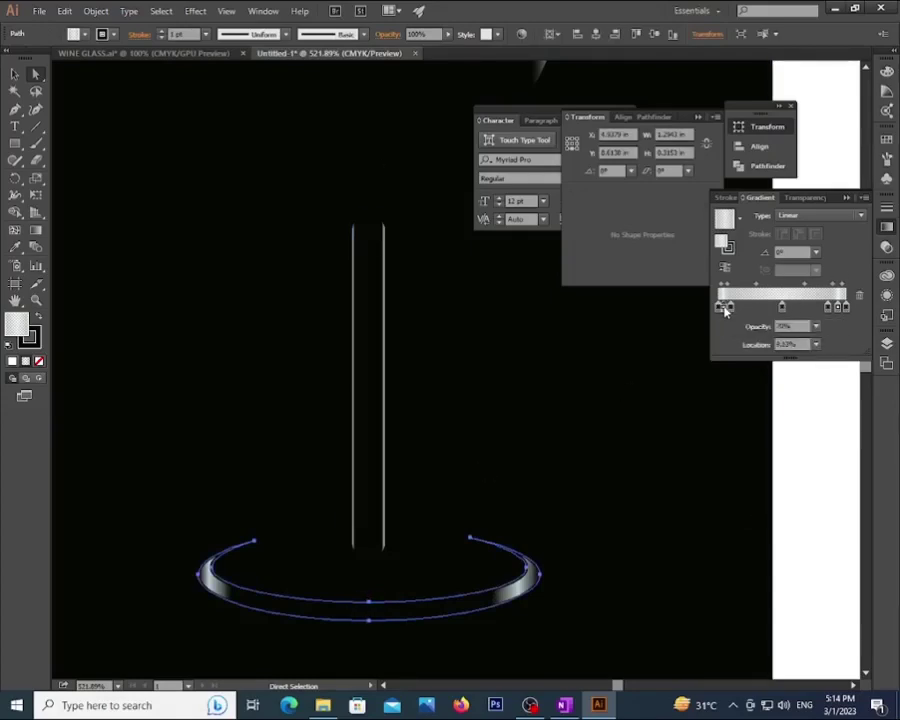
left_click_drag(726, 311, 793, 311)
double_click(784, 308)
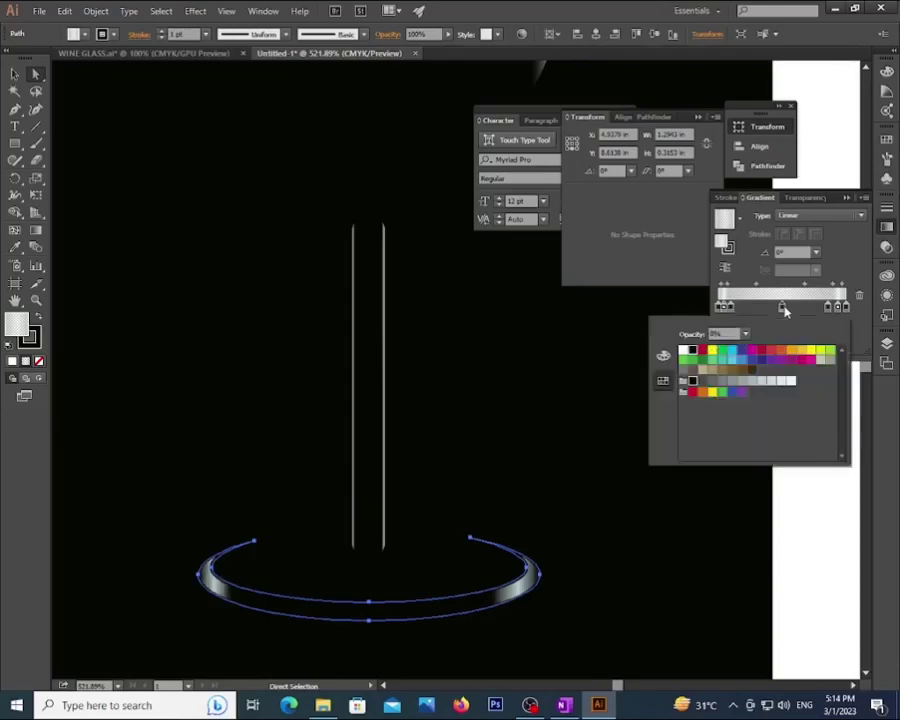
left_click(740, 384)
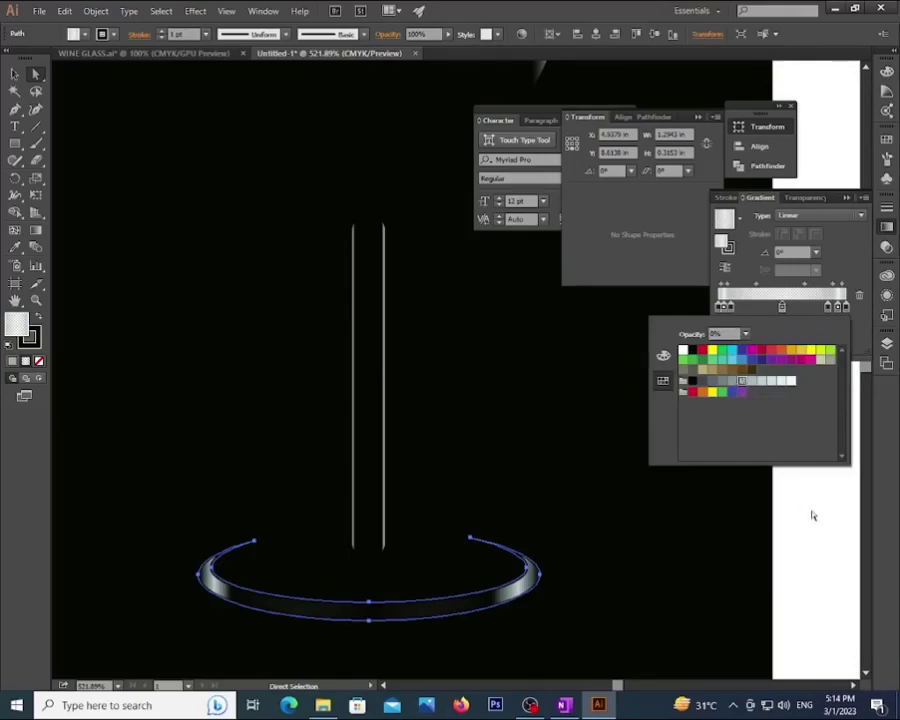
Set the opacity of the base ring's middle gradient stop to 25% and deselect the ring.
left_click(865, 345)
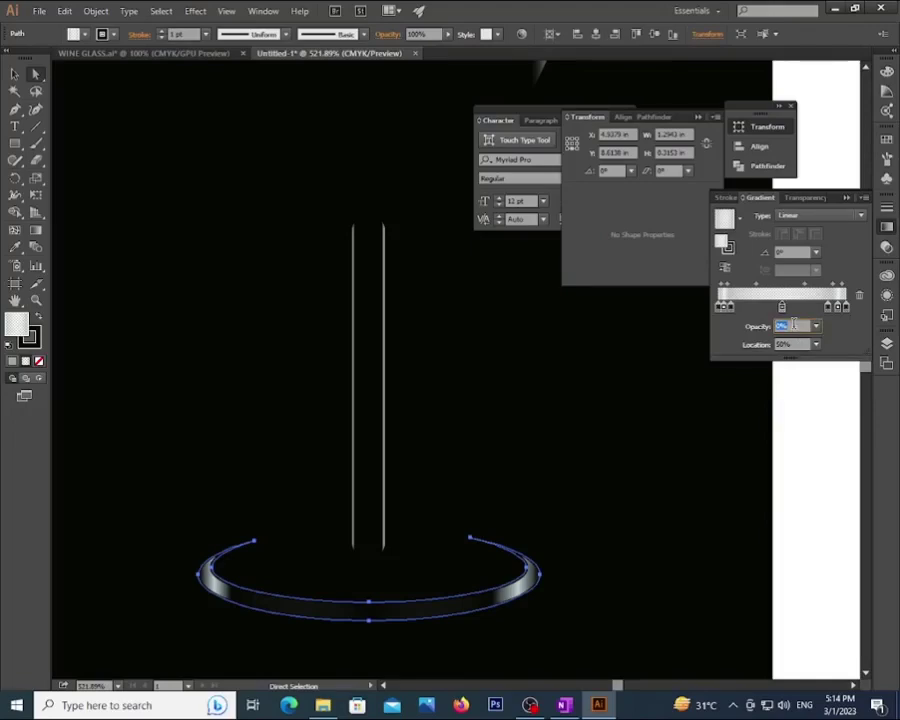
key("Return")
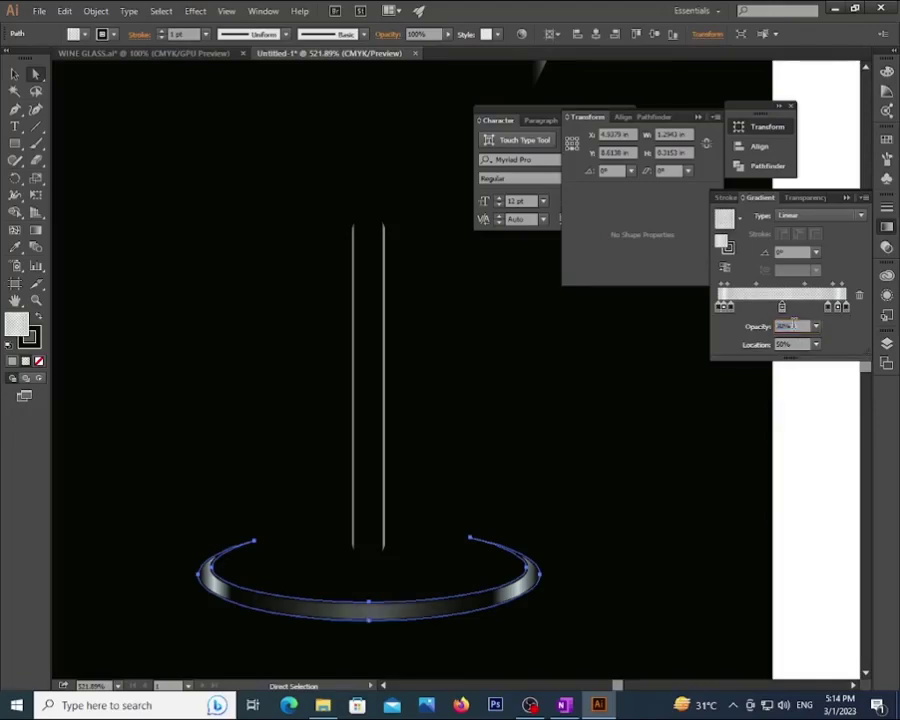
double_click(792, 326)
left_click(797, 519)
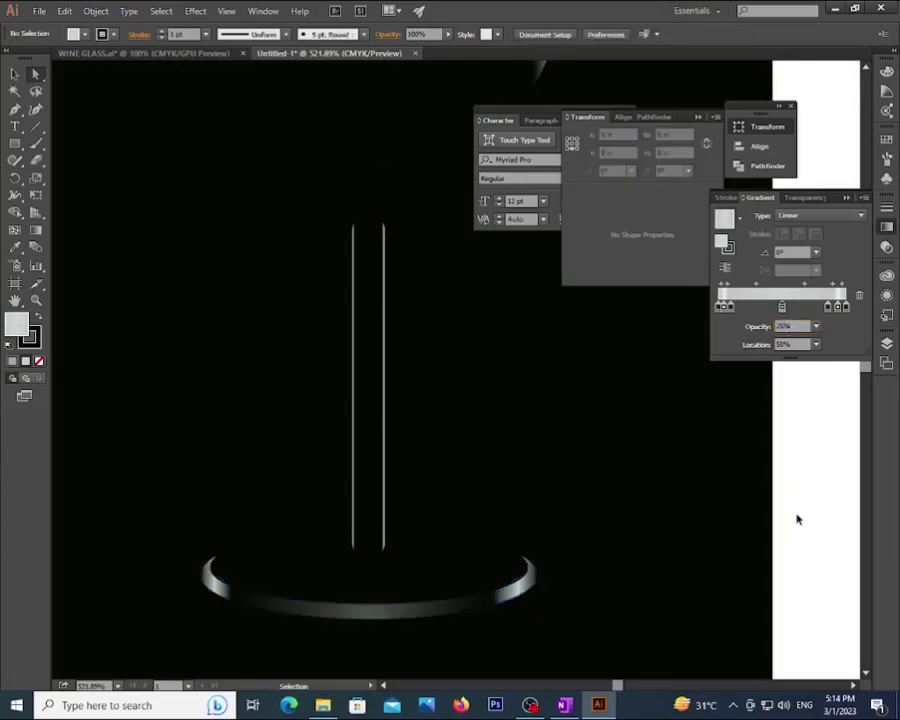
Reselect the base ring and change the middle gradient stop to a lighter color.
key("z")
left_click(417, 410, "alt")
left_click(417, 410, "alt")
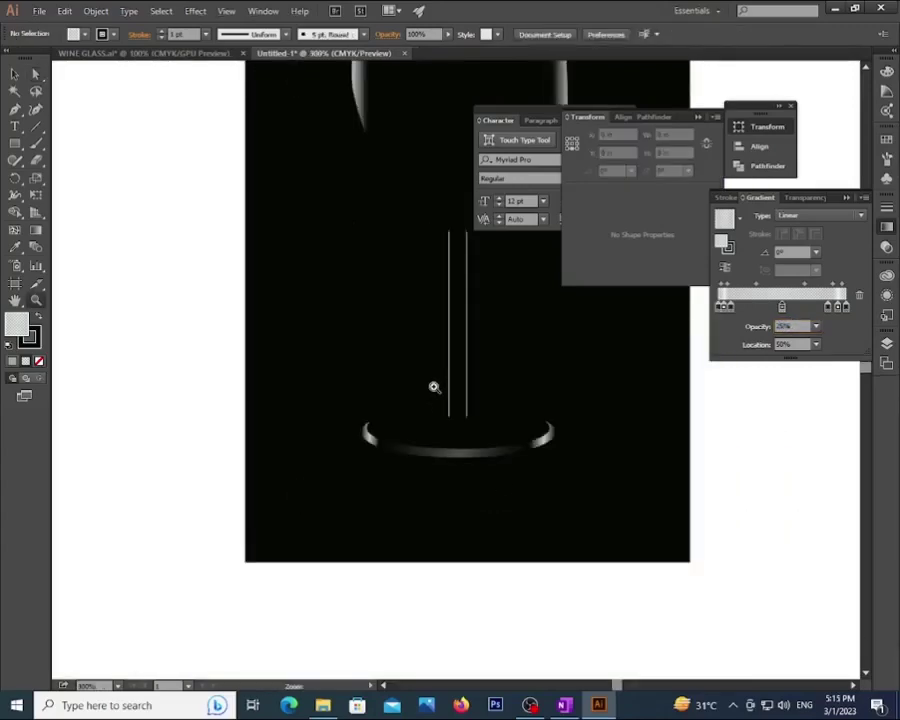
key("a")
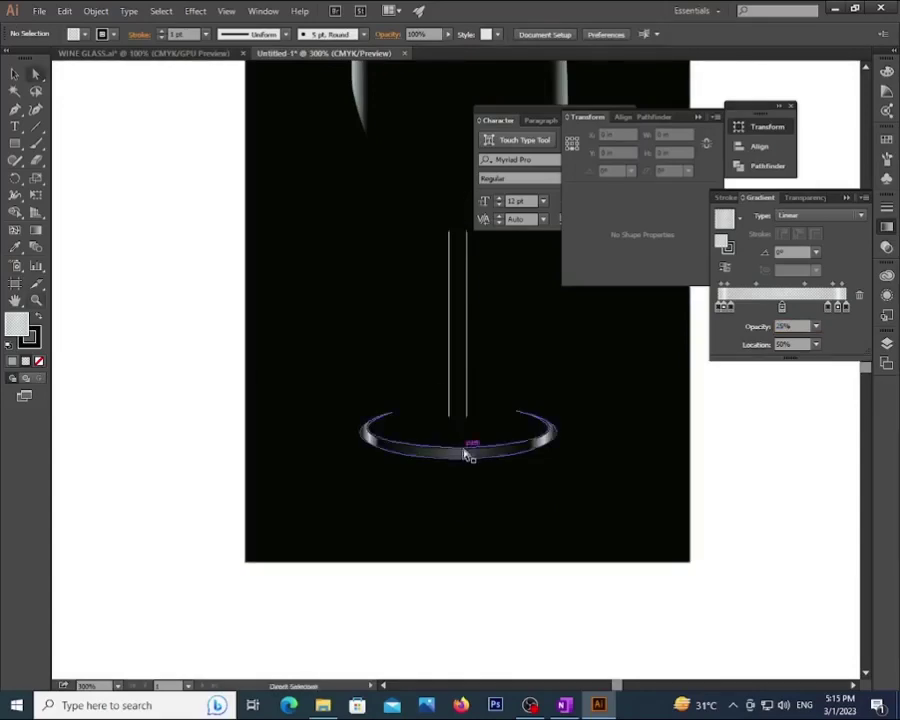
left_click(458, 453)
double_click(783, 307)
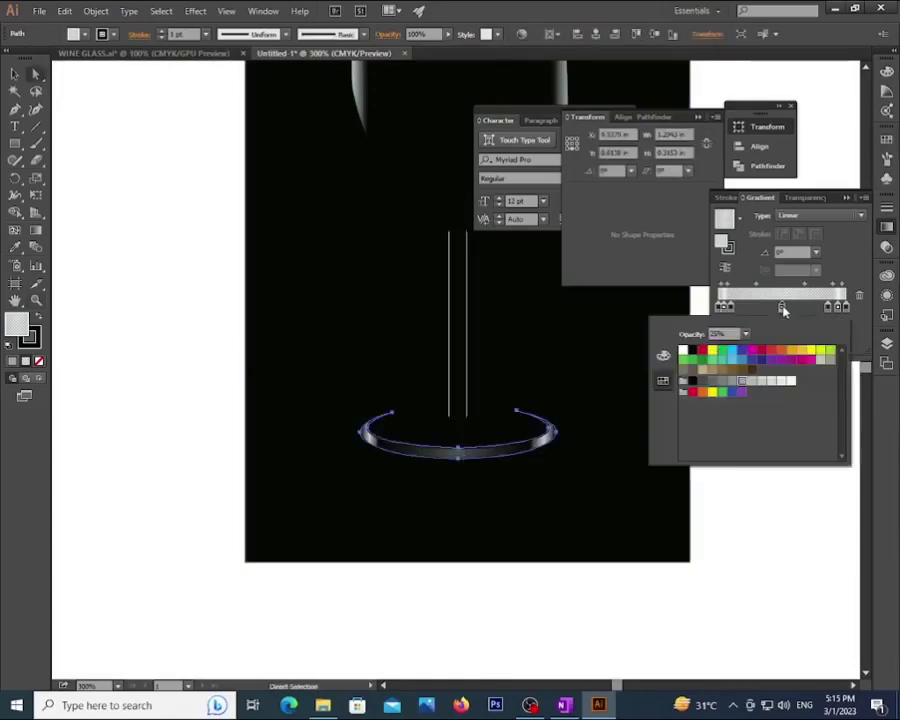
left_click(846, 265)
Try a different opacity on the base ring's lightened middle stop, settle on 25%, and deselect the ring.
double_click(790, 327)
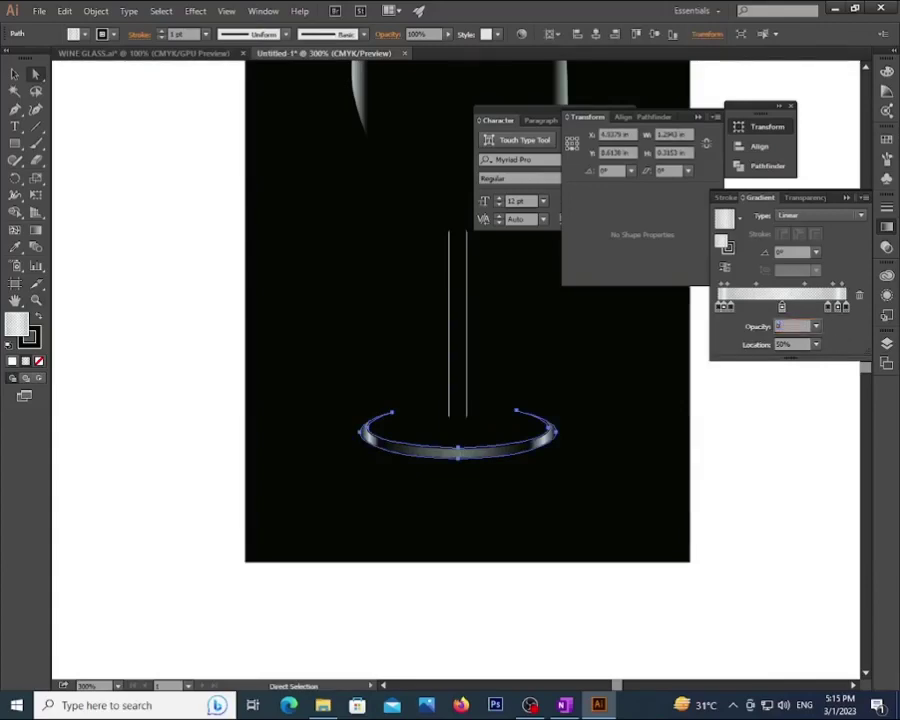
key("Return")
double_click(791, 326)
type("2")
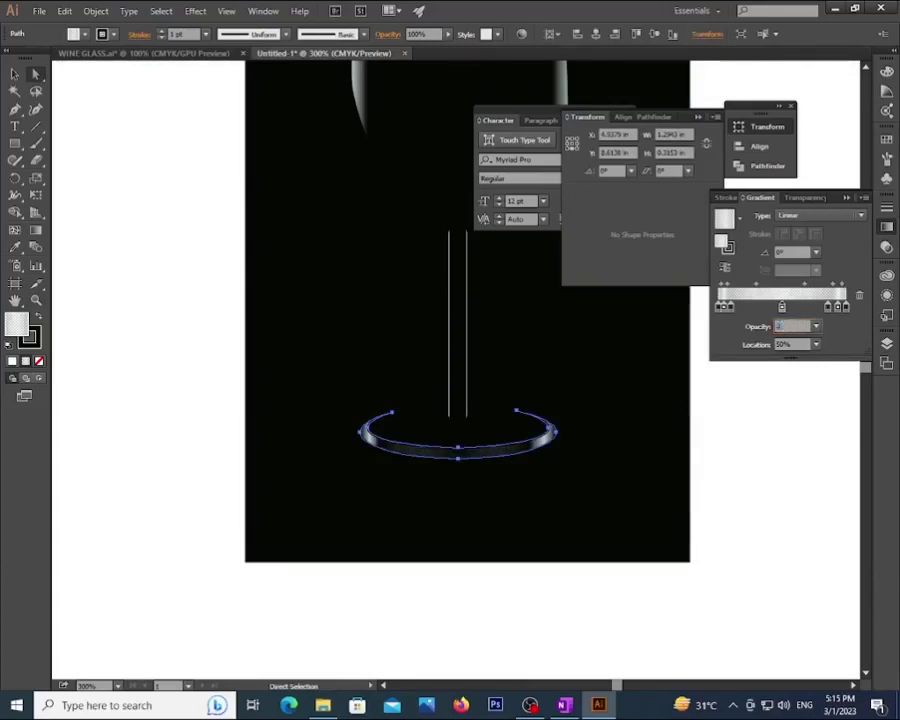
type("0")
key("Return")
left_click(765, 448)
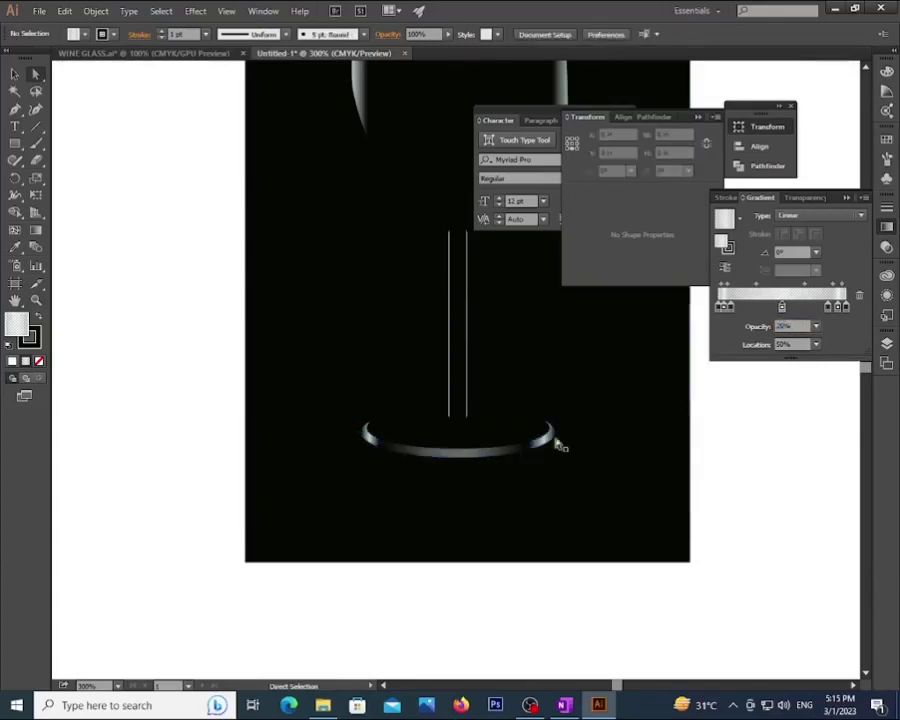
Apply the multi-stop gradient to the glass rim ellipse's stroke, remove its white fill, and deselect it.
key("z")
left_click(482, 363, "alt")
scroll(464, 326, "up", 5)
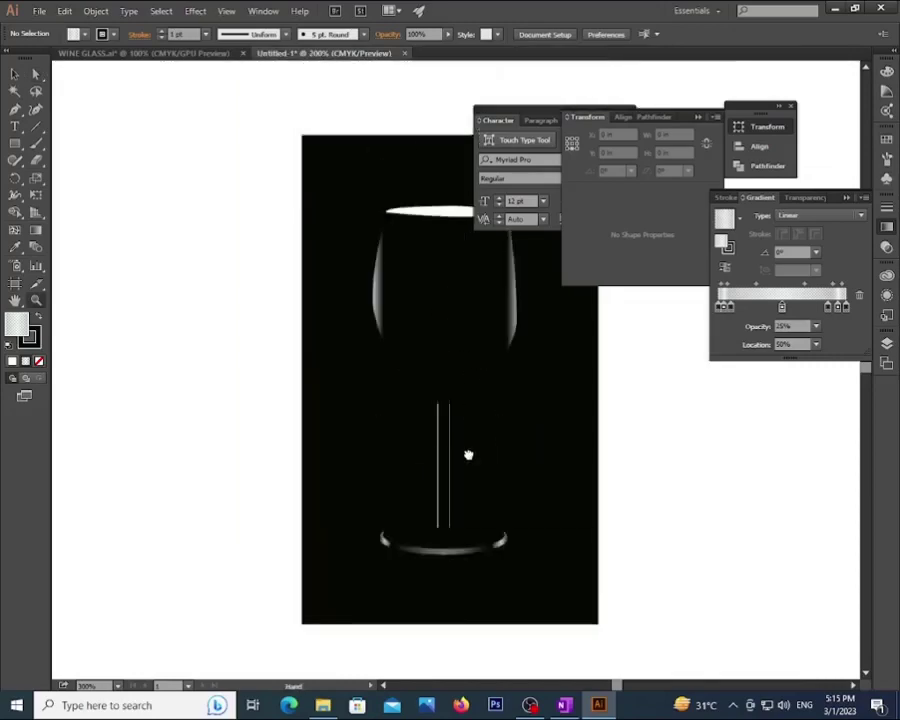
left_click_drag(360, 354, 504, 448)
key("a")
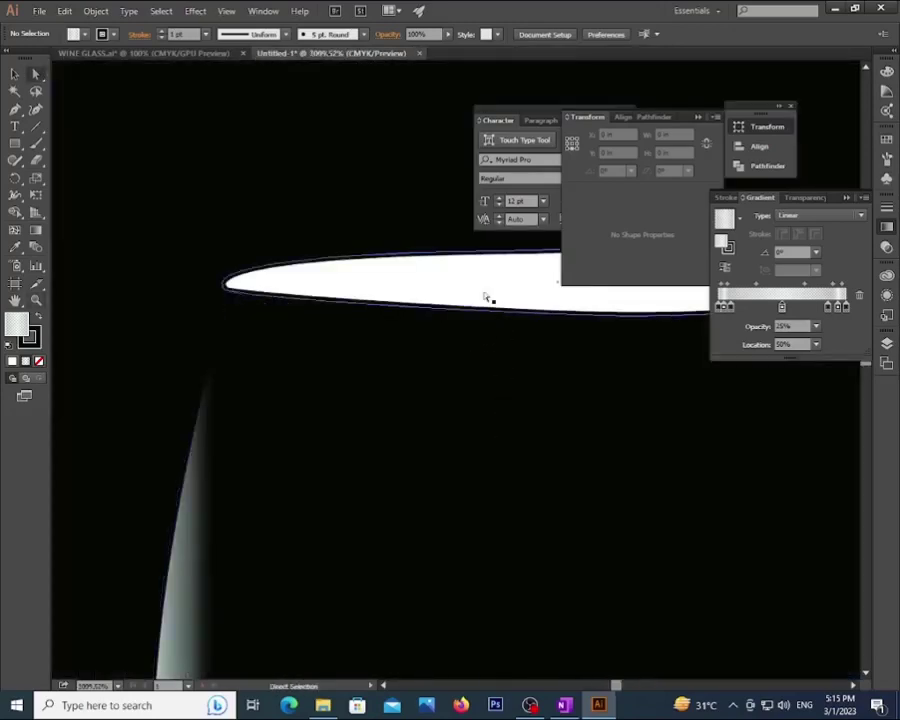
left_click(484, 296)
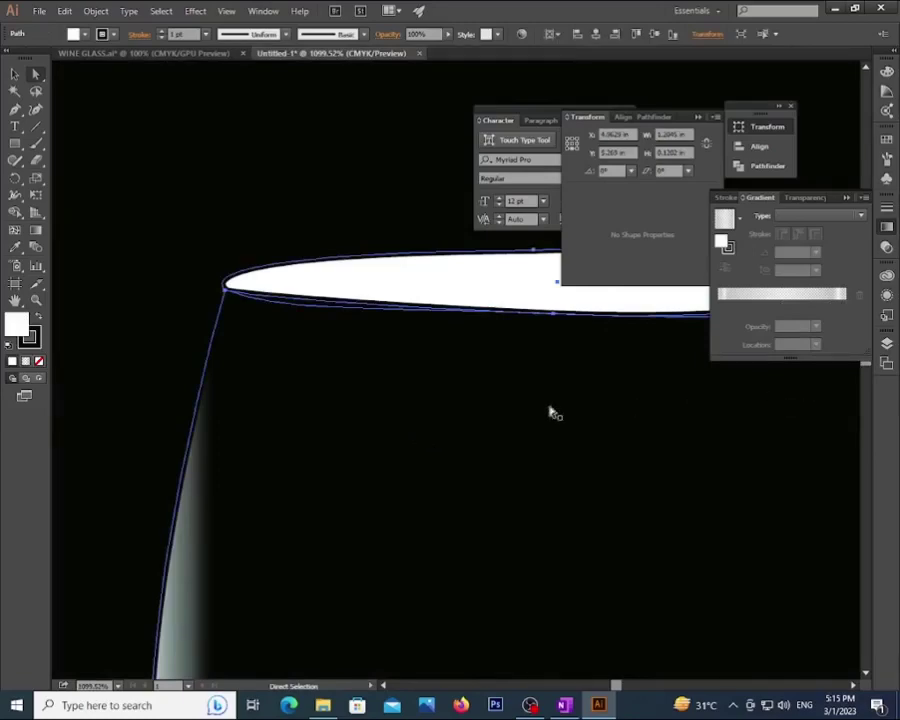
key("z")
left_click(488, 476, "alt")
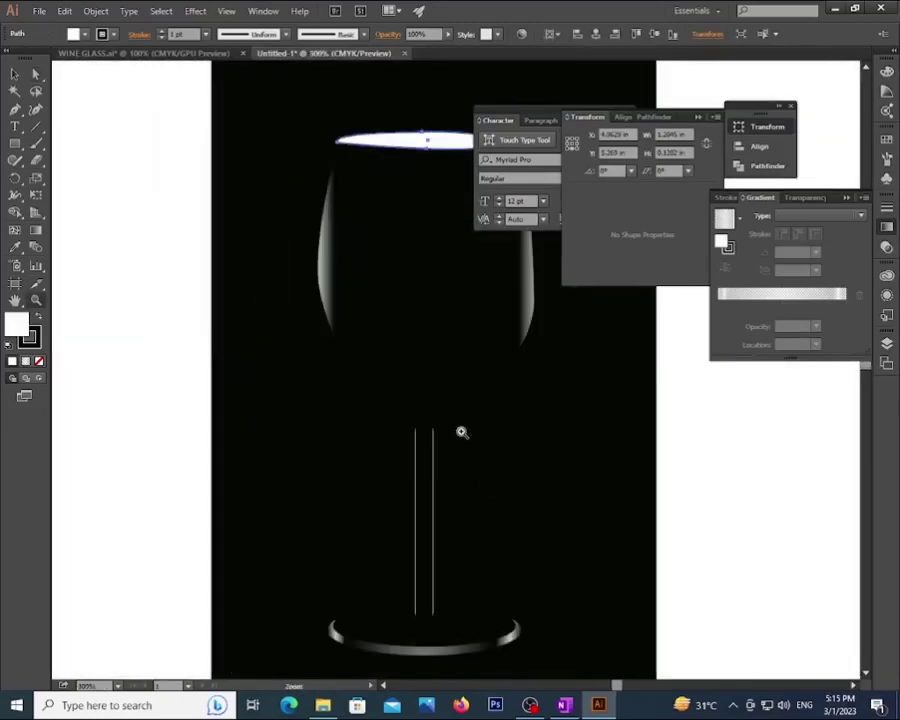
key("x")
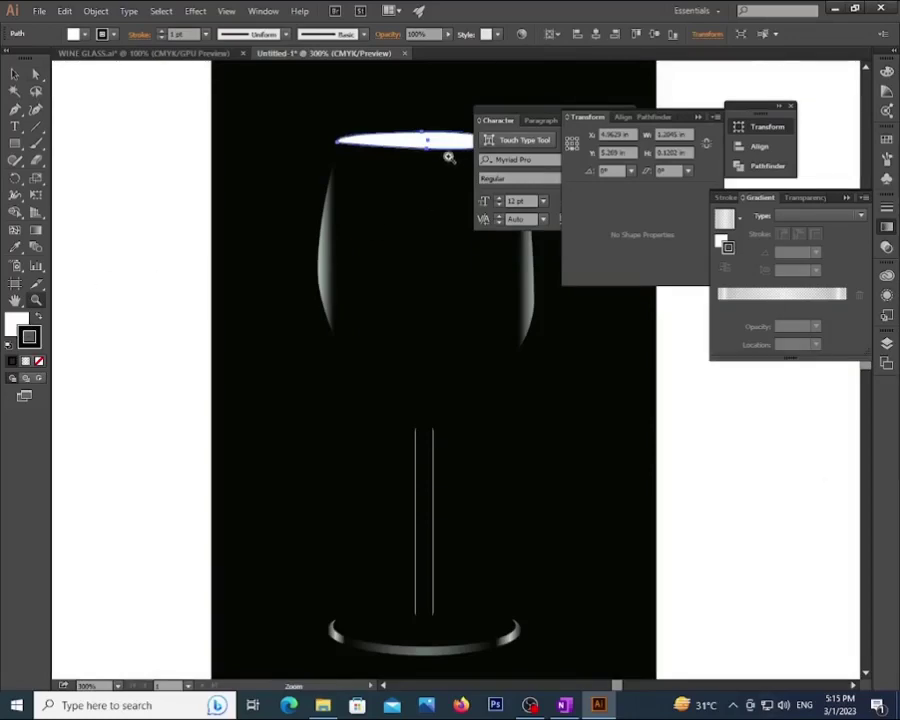
left_click(790, 296)
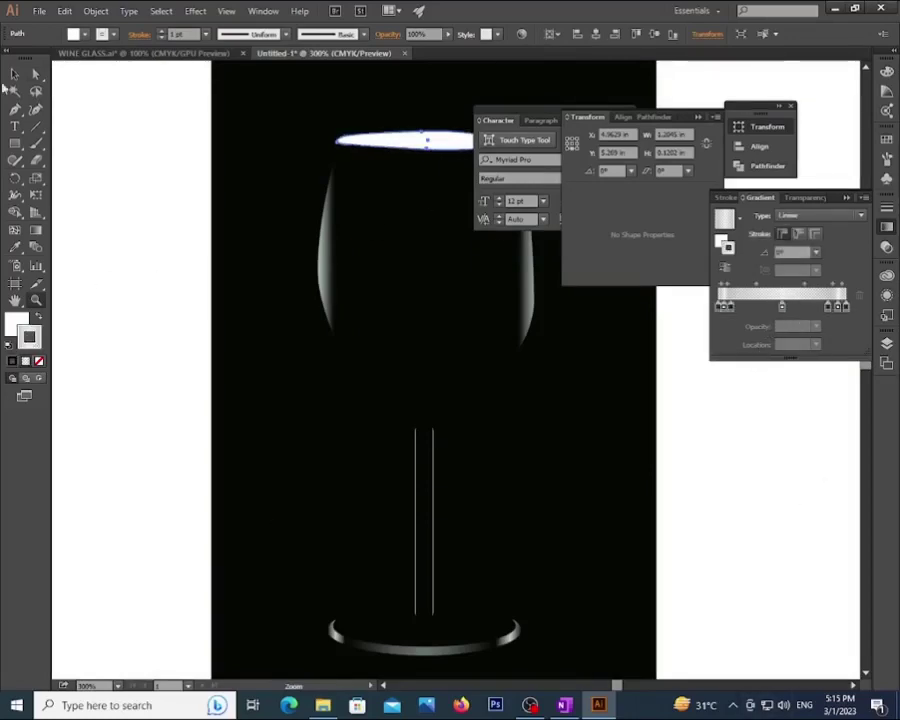
left_click(39, 361)
key("ctrl+shift+a")
View the whole wine glass without panels in full-screen mode.
left_click_drag(344, 241, 334, 421)
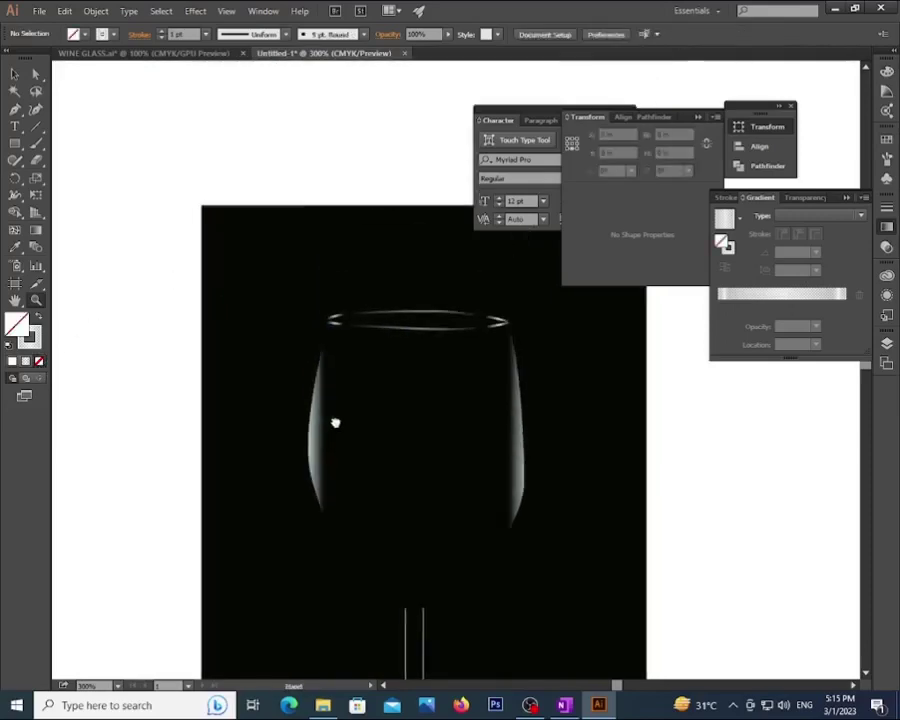
scroll(482, 424, "down", 3)
key("v")
key("Tab")
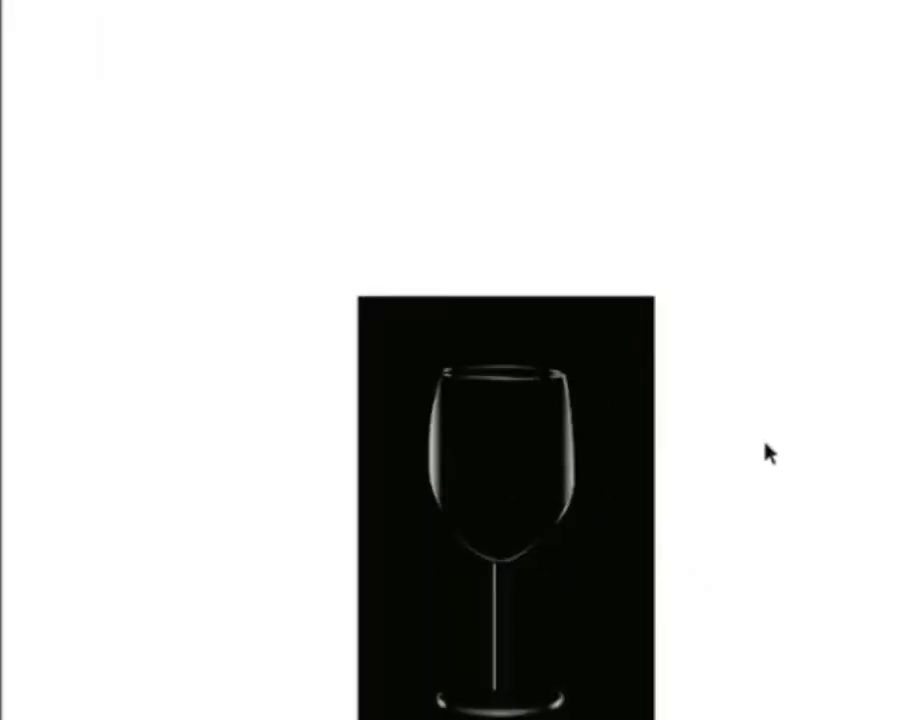
key("f")
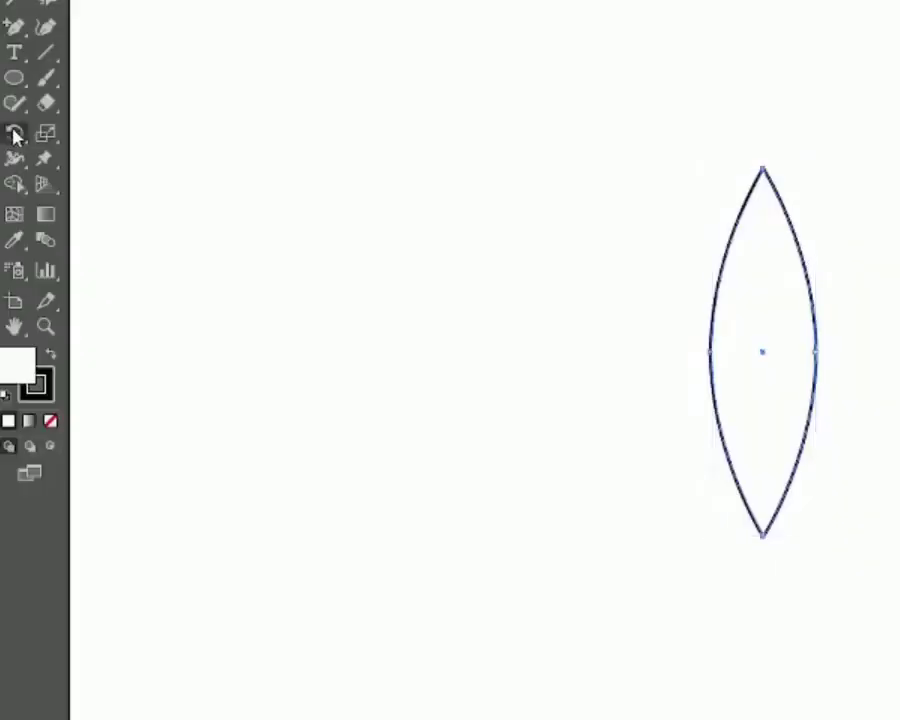
Rotate a copy of the petal shape by 15° about its lower tip anchor.
left_click(15, 182)
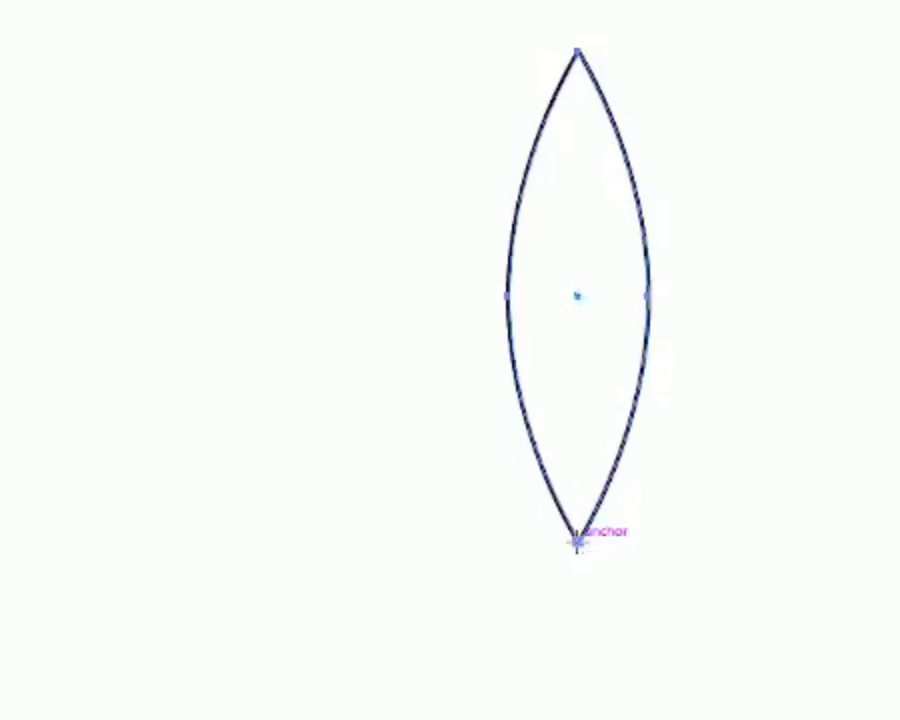
left_click(577, 540, "alt")
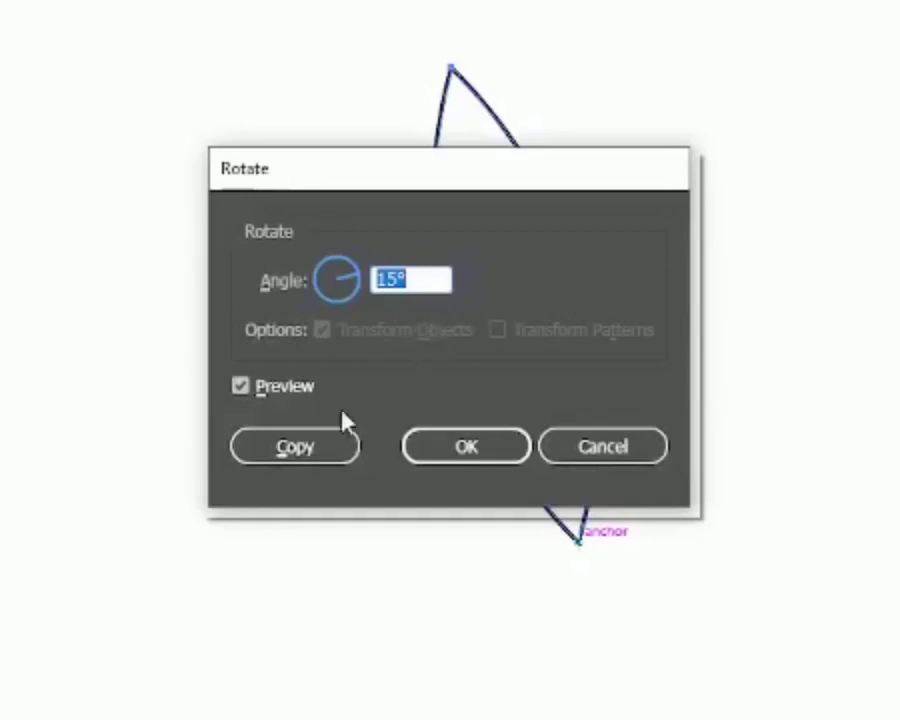
left_click(293, 453)
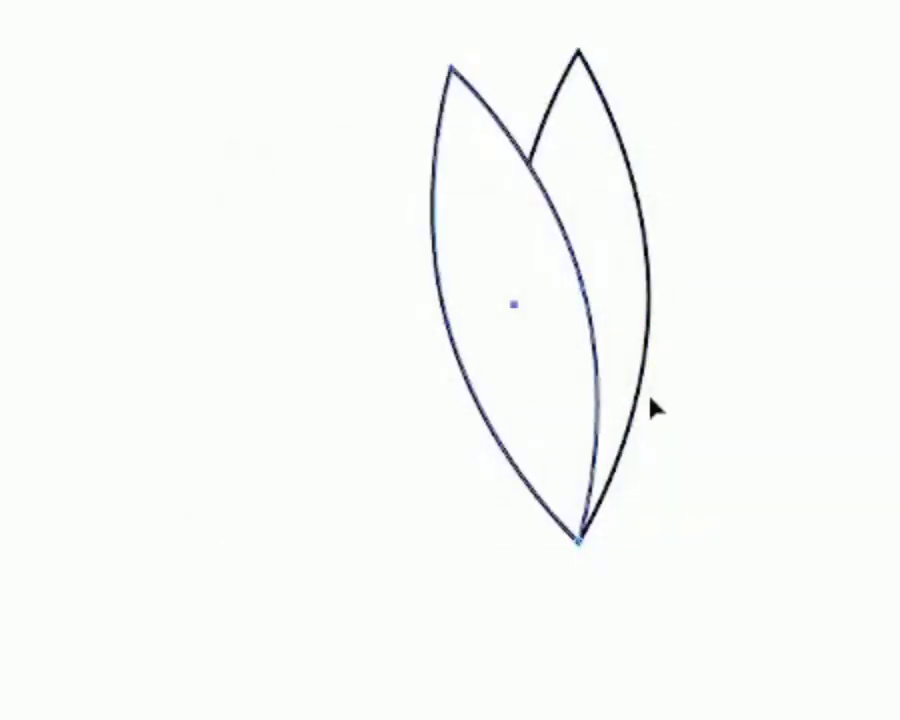
Repeat the 15° rotated copy around the shared tip until the petals fill the circle as a flower.
key("ctrl+d")
key("ctrl+d")
key("ctrl+d")
key("ctrl+d")
key("ctrl+d")
key("ctrl+d")
key("ctrl+d")
key("ctrl+d")
key("ctrl+d")
key("ctrl+d")
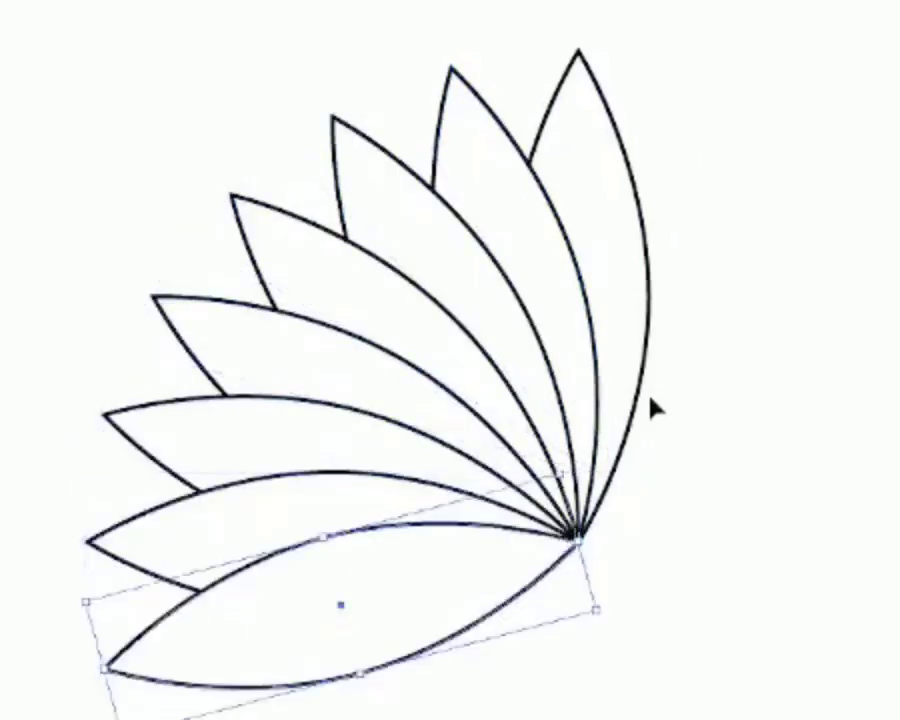
key("ctrl+d")
key("ctrl+d")
key("ctrl+d")
key("ctrl+d")
key("ctrl+d")
key("ctrl+d")
key("ctrl+d")
key("ctrl+d")
key("ctrl+d")
key("ctrl+d")
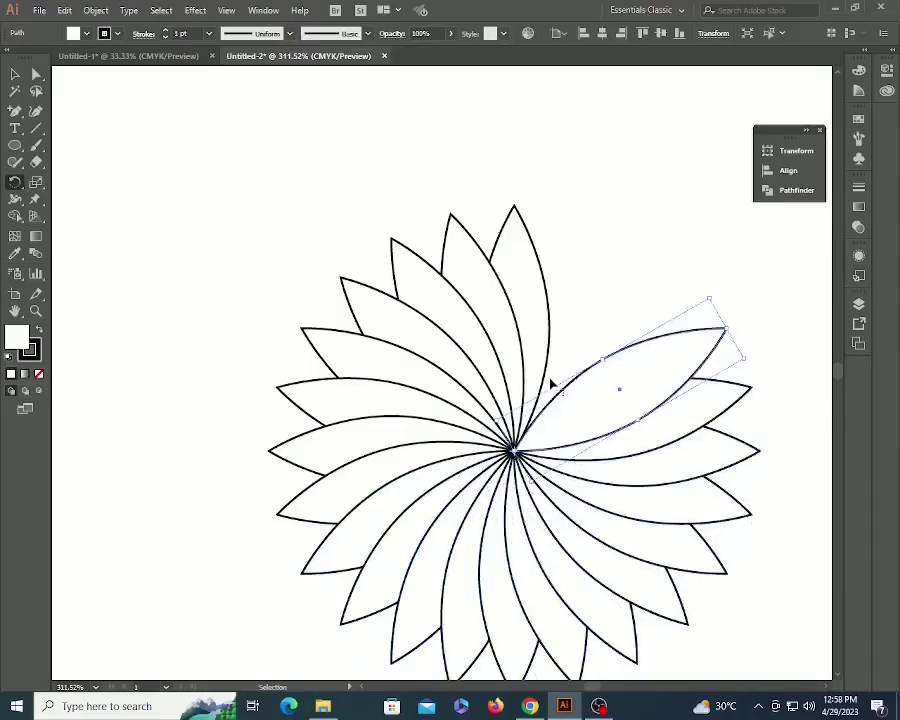
key("v")
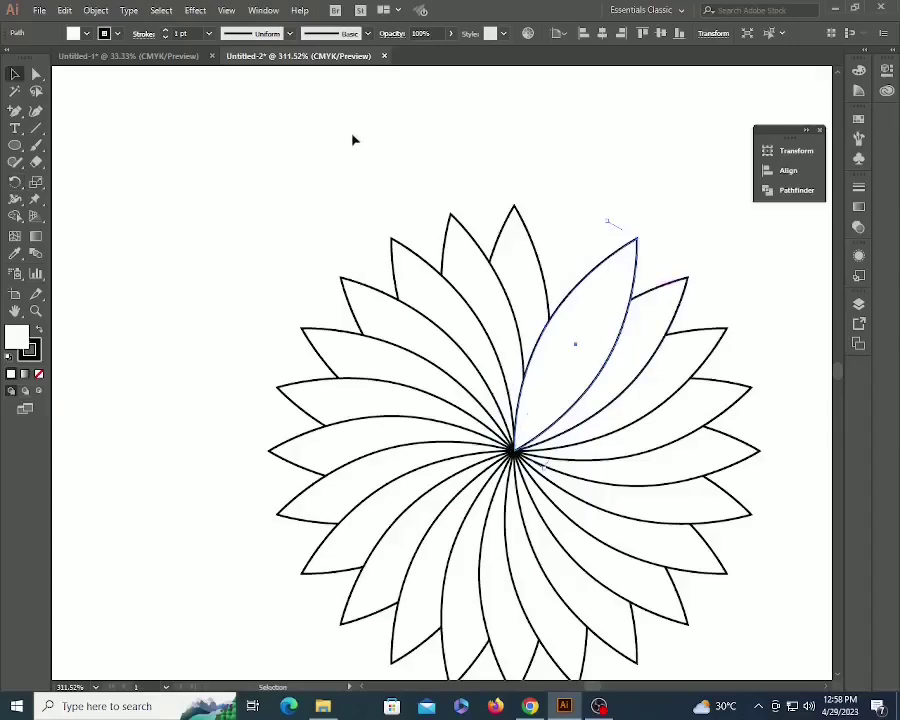
key("ctrl+d")
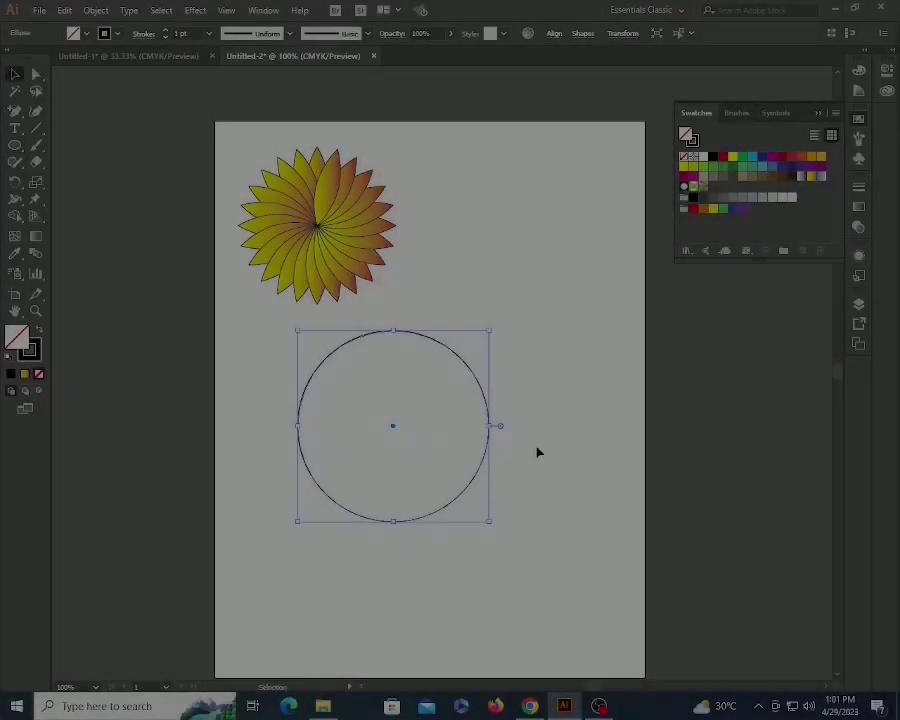
Draw a small unfilled circle inside the upper part of the large circle.
left_click(538, 452)
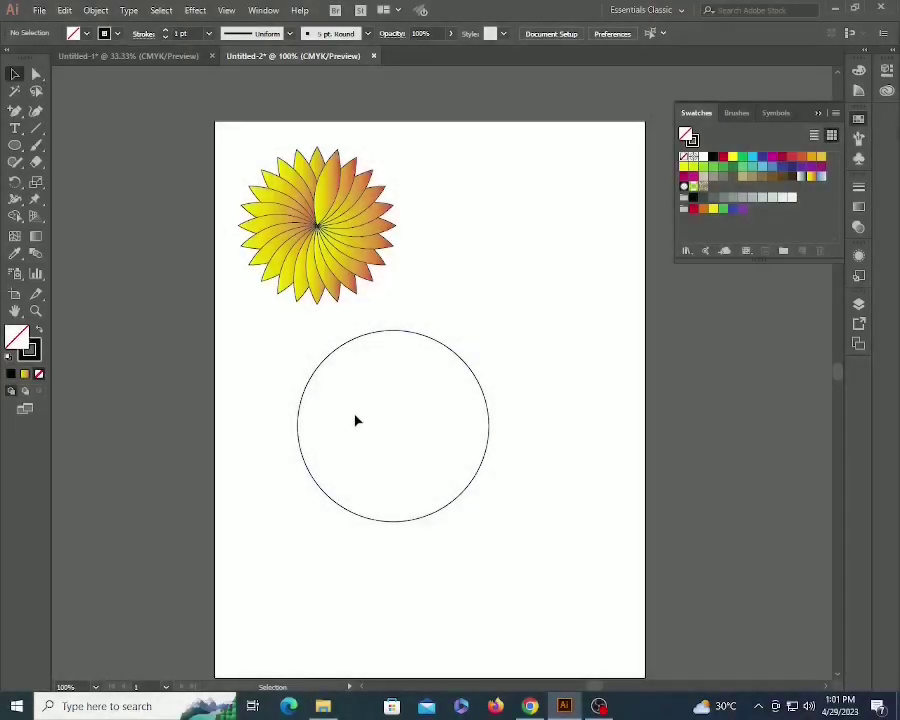
key("l")
mouse_move(402, 369)
left_mouse_down()
mouse_move(417, 380)
mouse_move(406, 372)
left_mouse_up()
key("v")
left_click(385, 416)
key("z")
left_click_drag(250, 277, 562, 561)
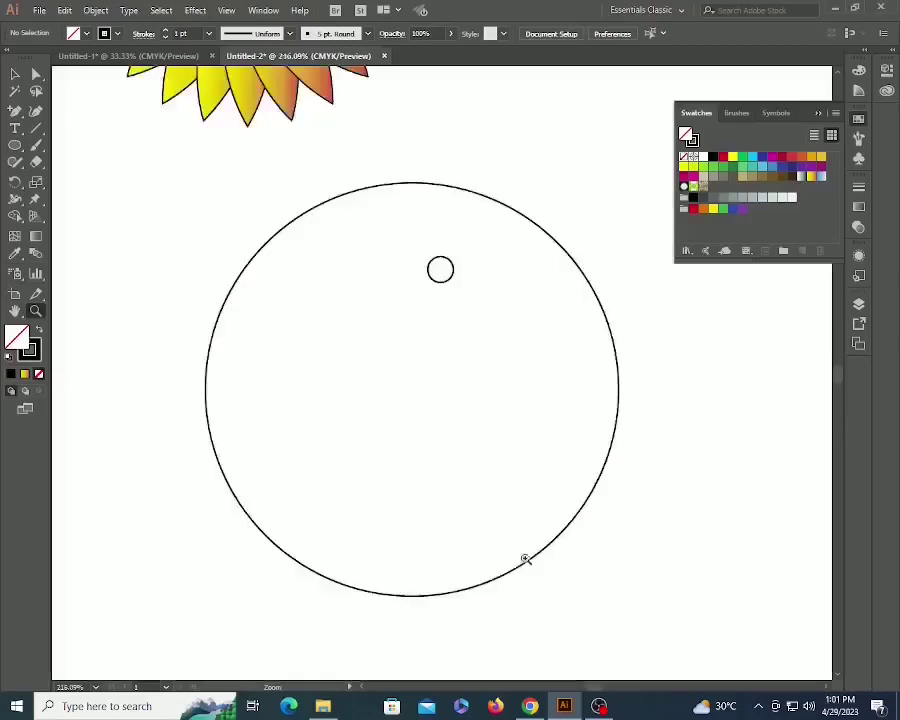
Align the small circle with the large circle by horizontal centers and top edges, and deselect both.
scroll(423, 322, "up", 2)
key("v")
left_click(443, 297)
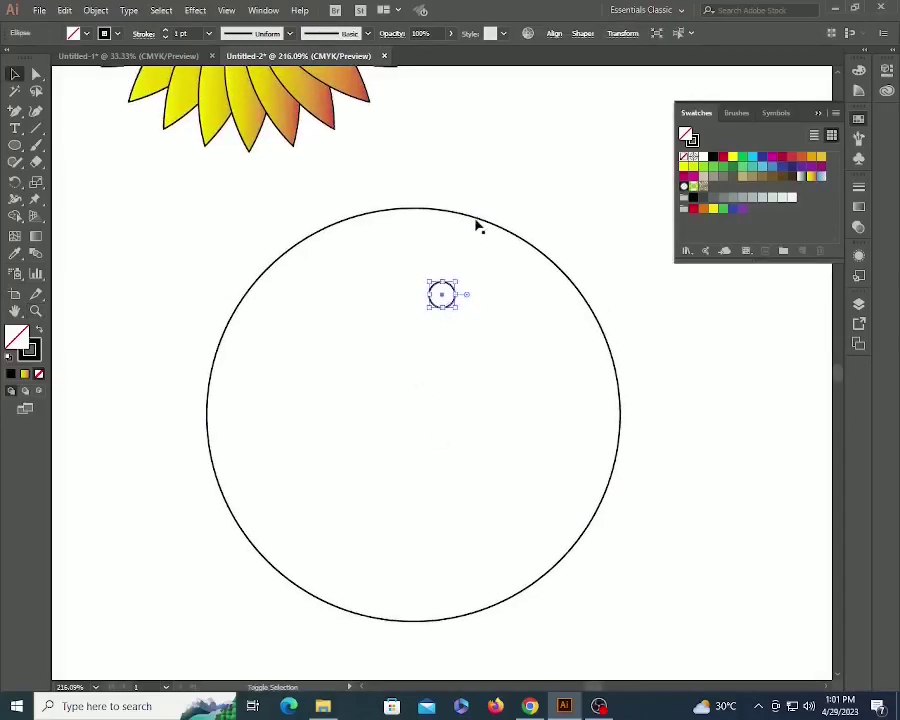
left_click(476, 224, "shift")
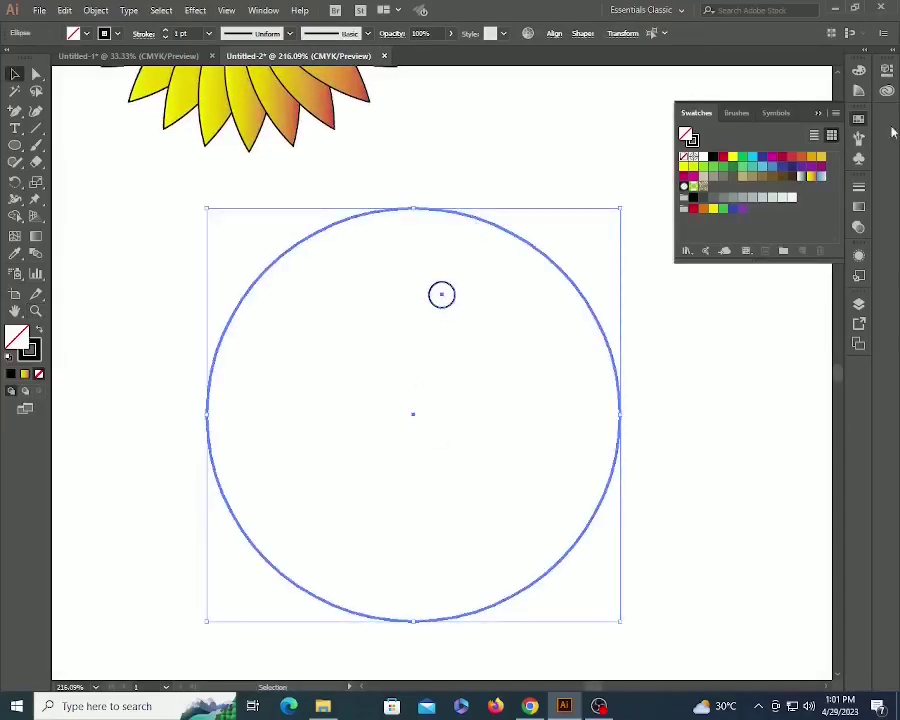
key("shift+F7")
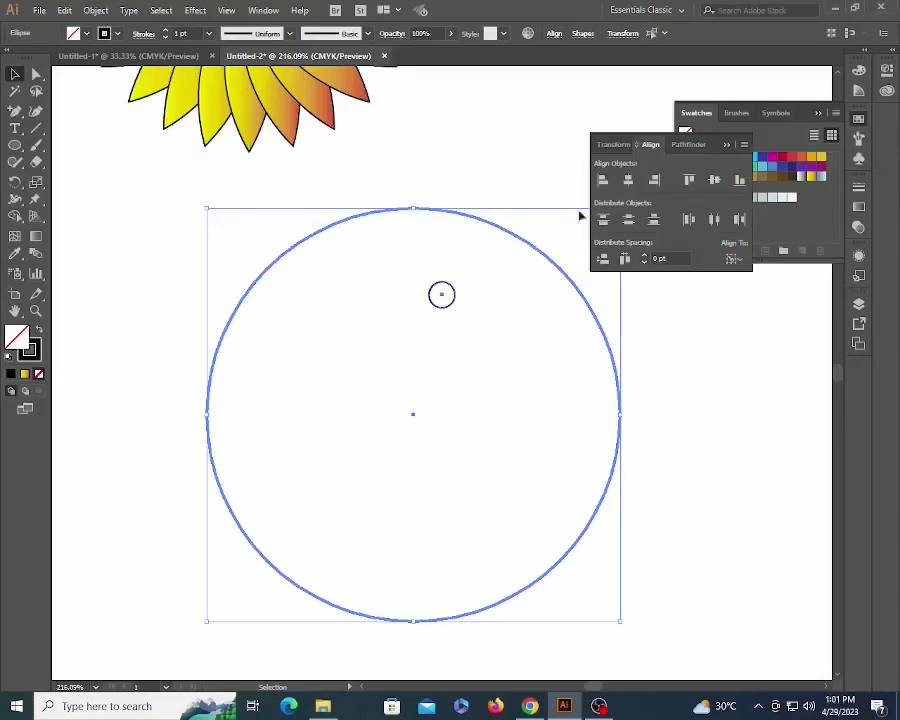
left_click(628, 179)
left_click(689, 179)
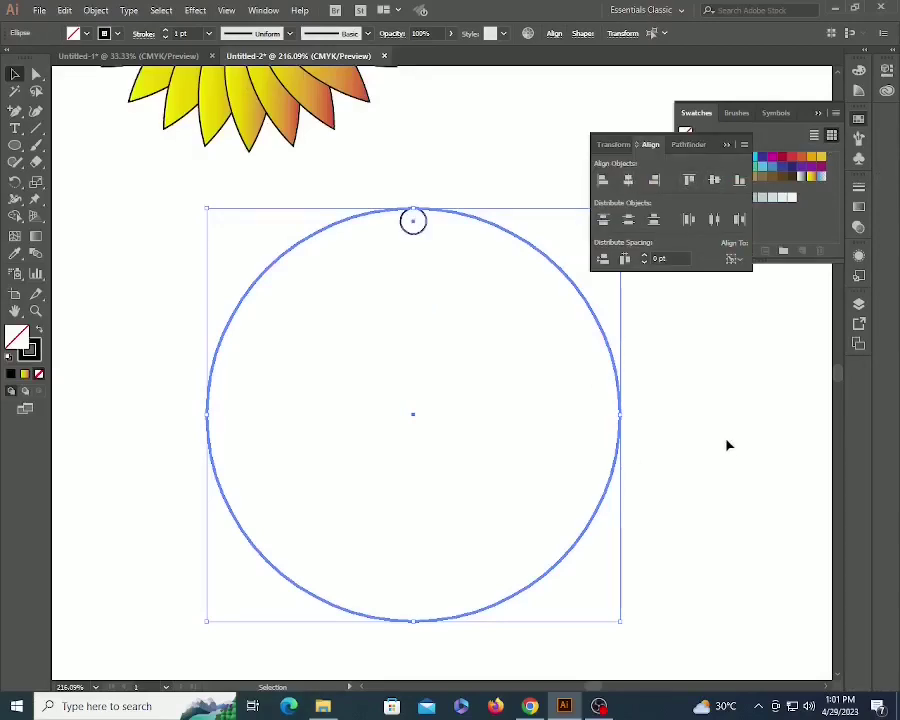
left_click(145, 319)
Start rotating the small circle about the large circle's center, and calculate 360 ÷ 6 in Calculator for the angle.
left_click(418, 233)
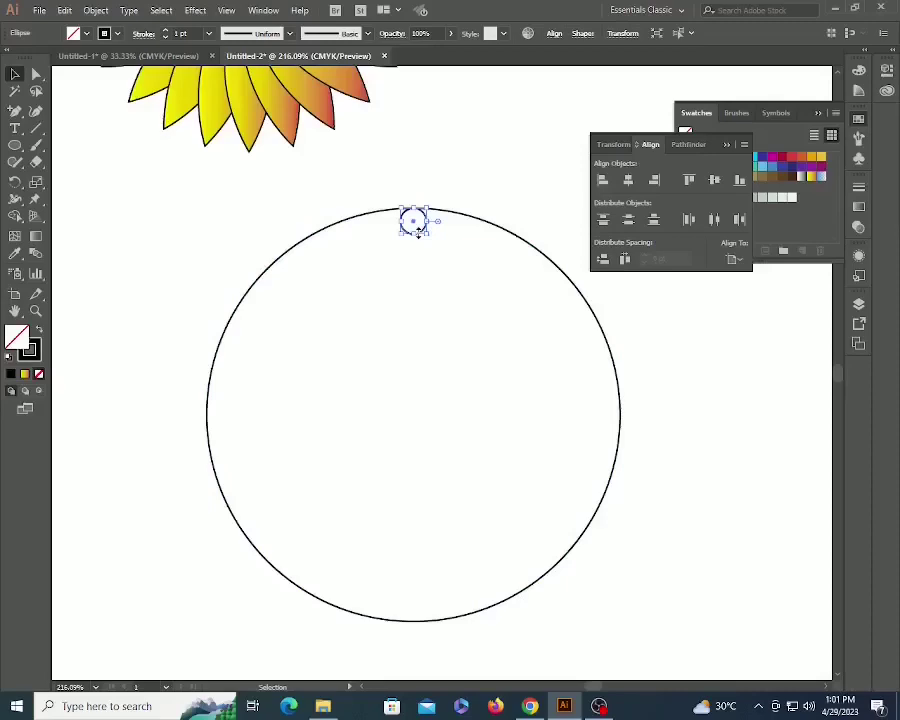
key("r")
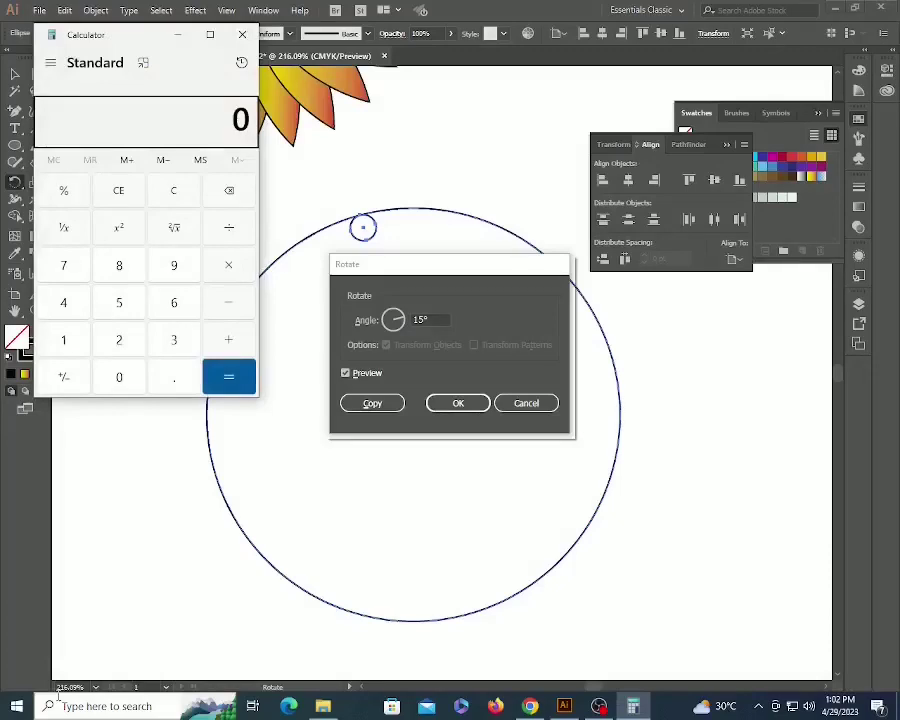
type("360/")
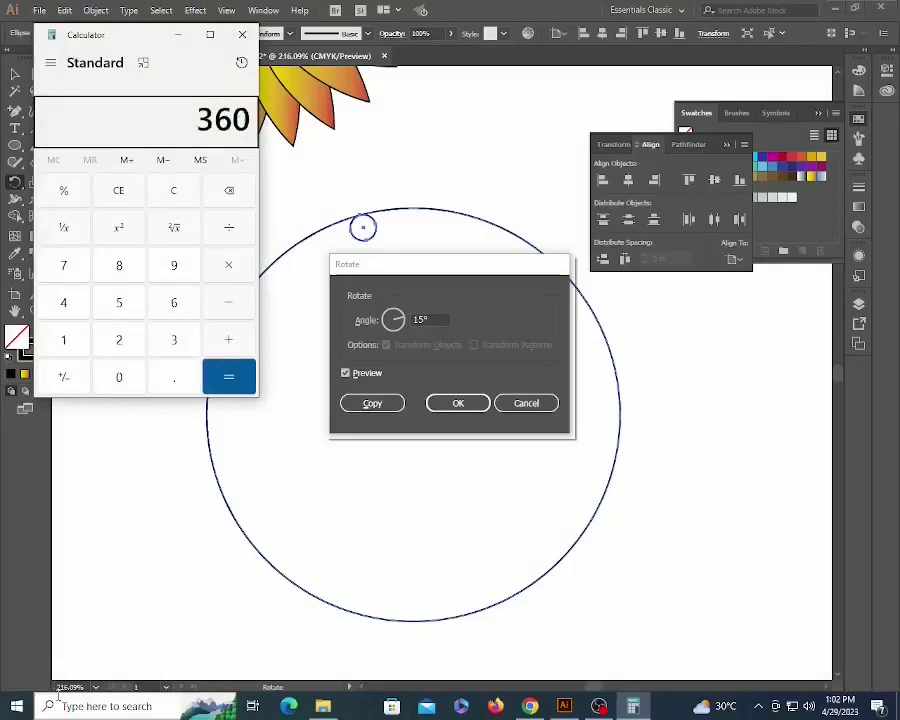
type("6")
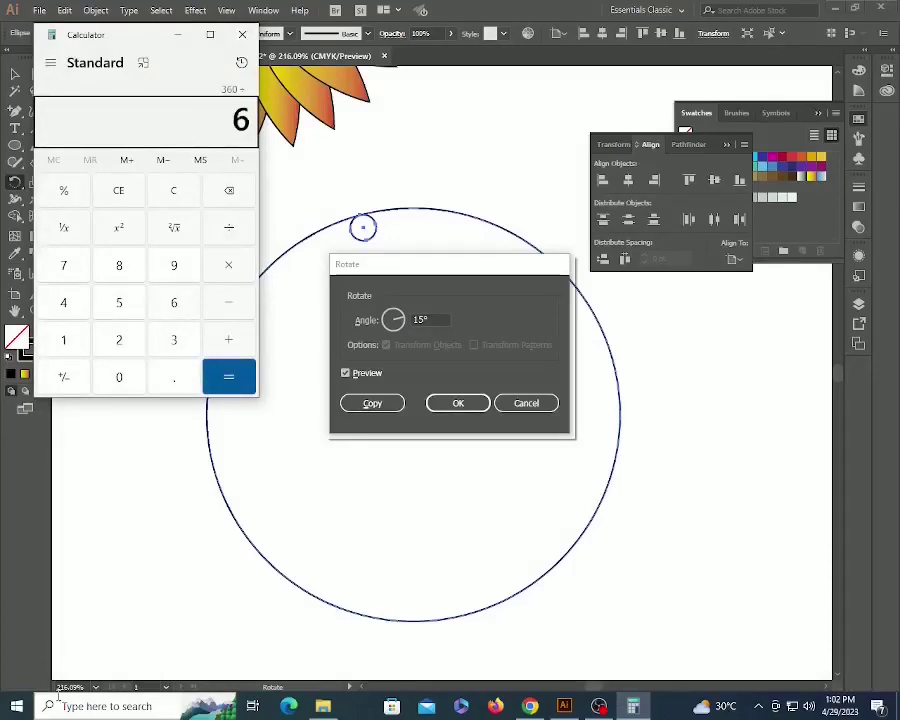
key("Return")
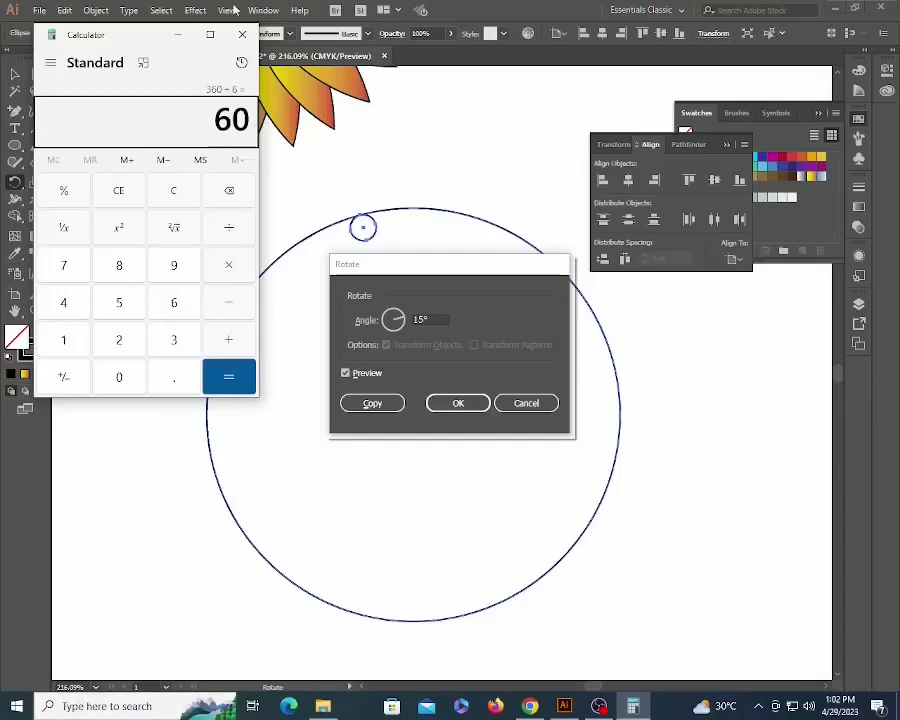
left_click(244, 37)
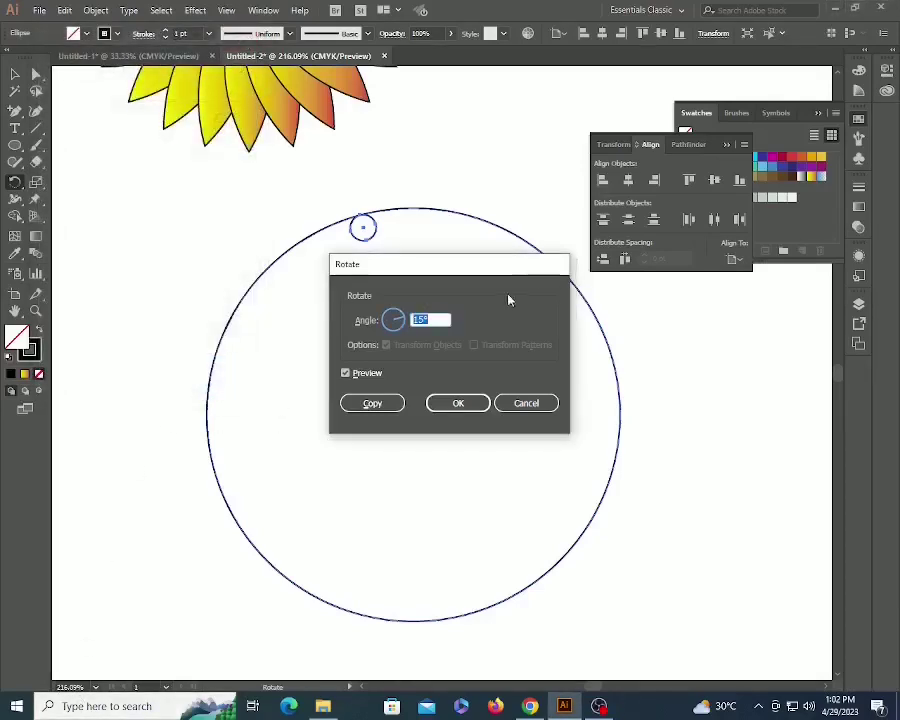
Copy the small circle at a 60° rotation, repeat the copy around the large circle, and undo the last surplus copy.
type("60")
left_click(372, 403)
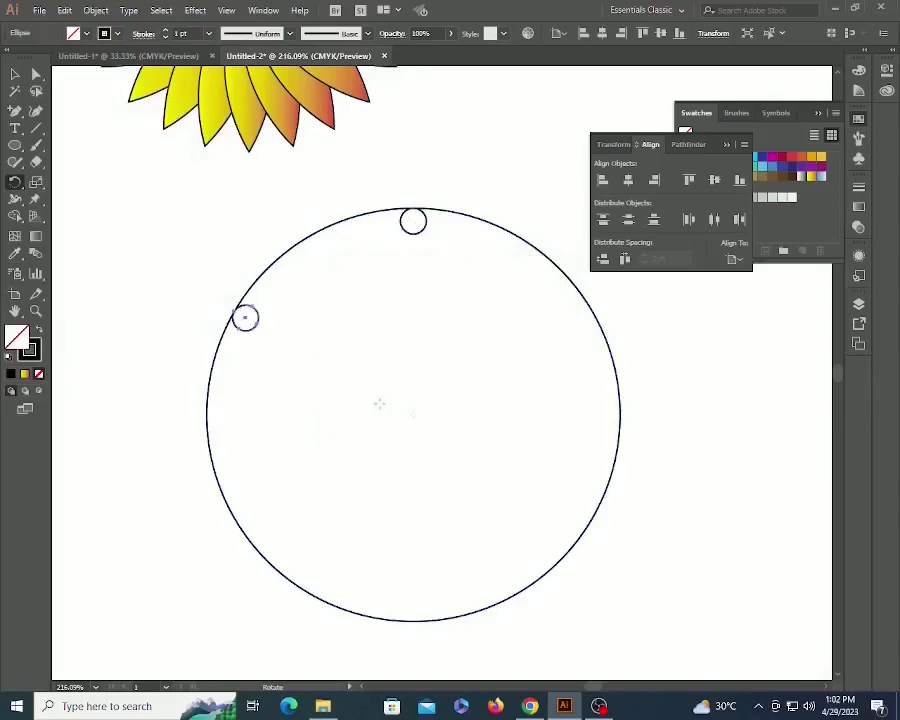
key("ctrl+d")
key("ctrl+d")
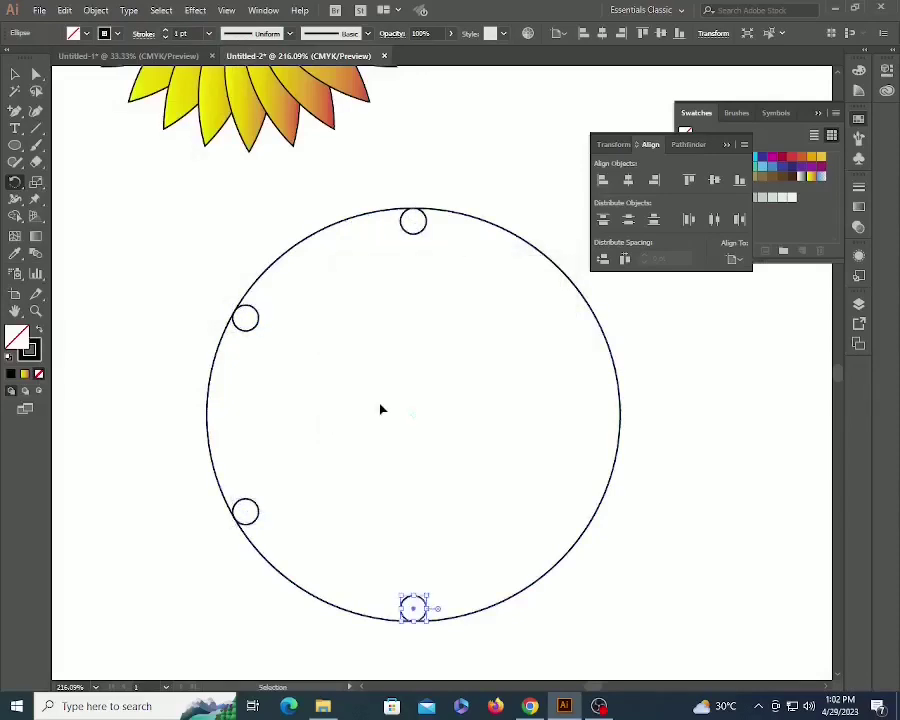
key("ctrl+d")
key("ctrl+d")
key("ctrl+d")
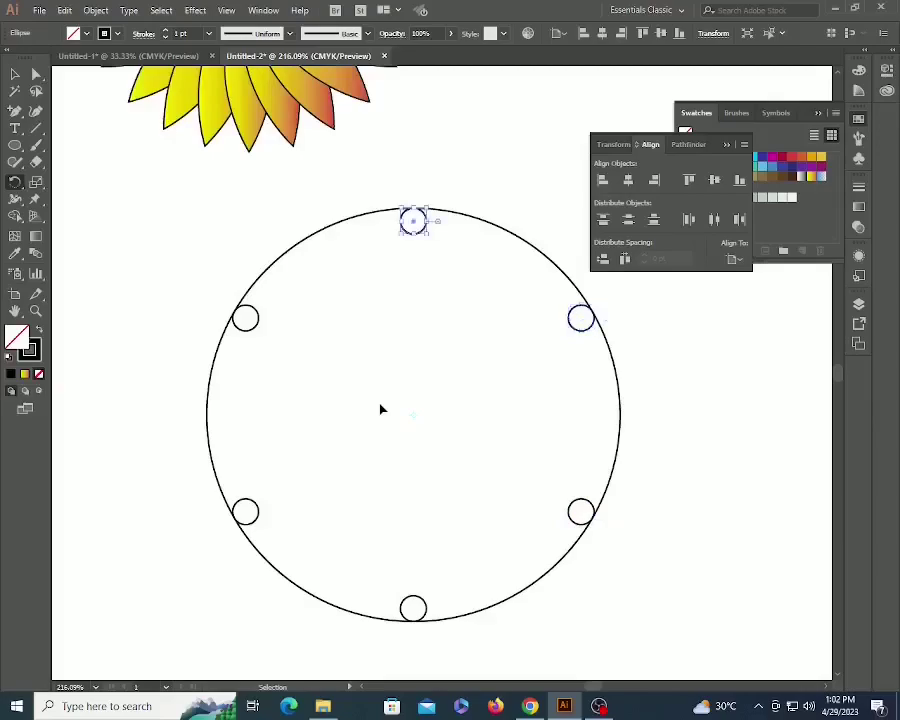
key("ctrl+z")
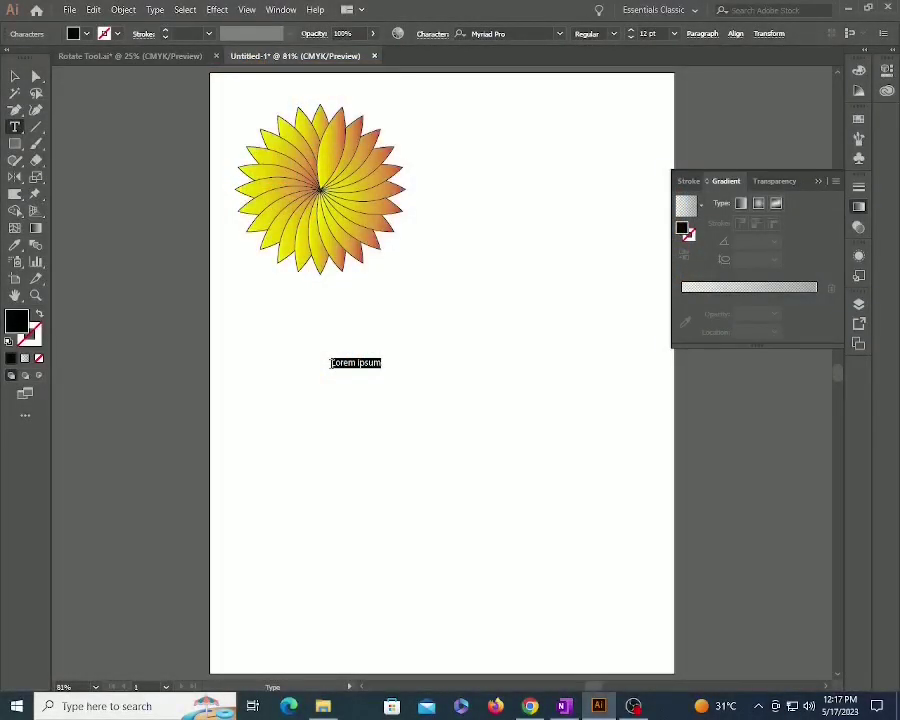
Enter the text "REFLECTION TOOL" below the flower and enlarge it to 36 pt.
type("ReFLECTION TOOL")
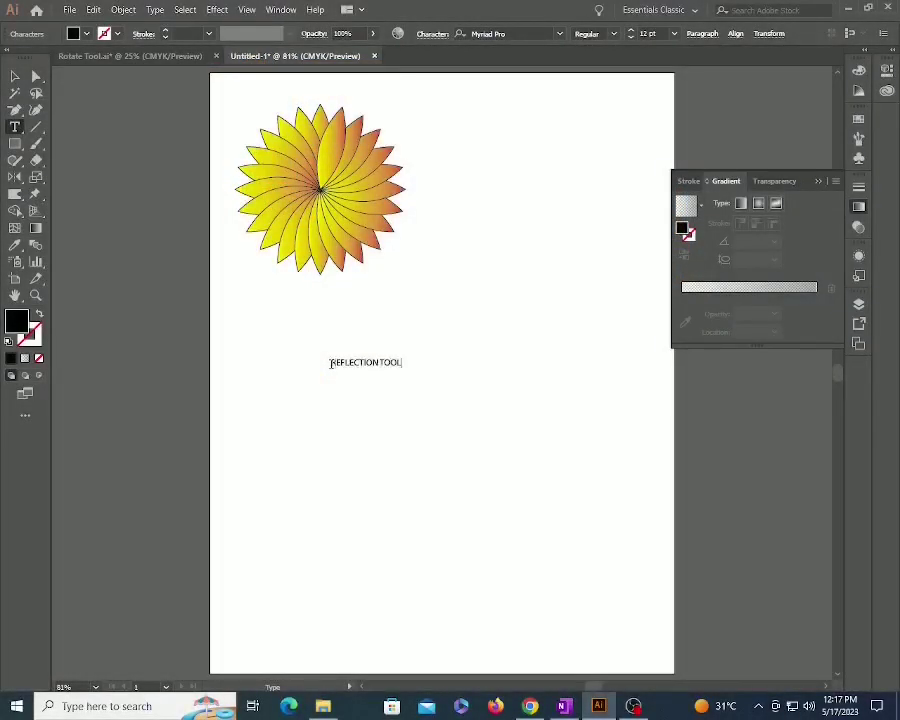
key("Escape")
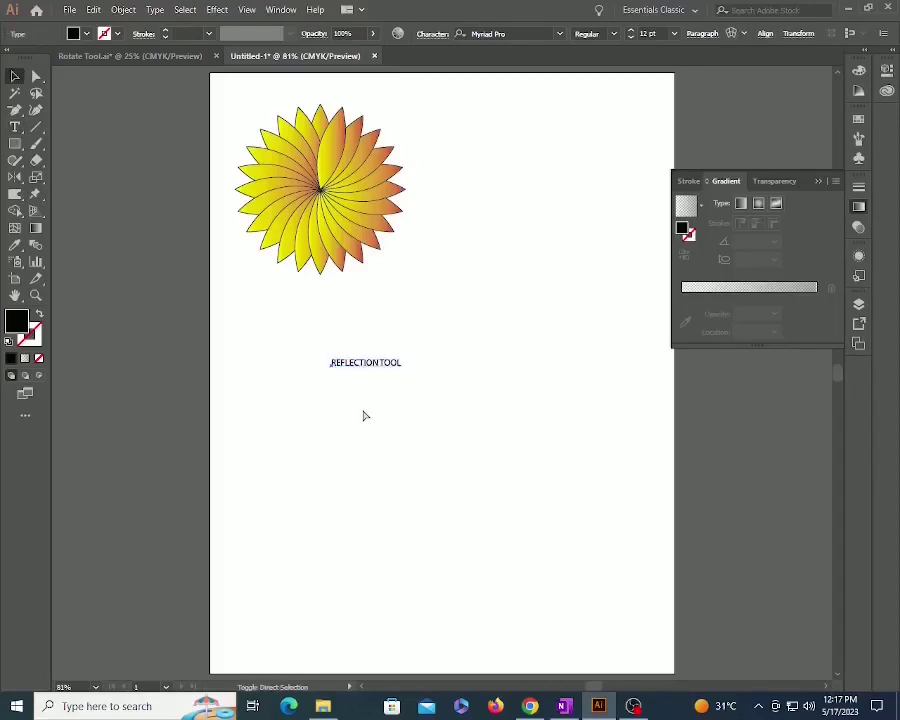
key("ctrl+shift+period")
key("ctrl+shift+period")
key("ctrl+shift+period")
key("ctrl+shift+period")
key("ctrl+shift+period")
key("ctrl+shift+period")
key("ctrl+shift+period")
key("ctrl+shift+period")
key("ctrl+shift+period")
key("ctrl+shift+period")
key("ctrl+shift+period")
key("ctrl+shift+period")
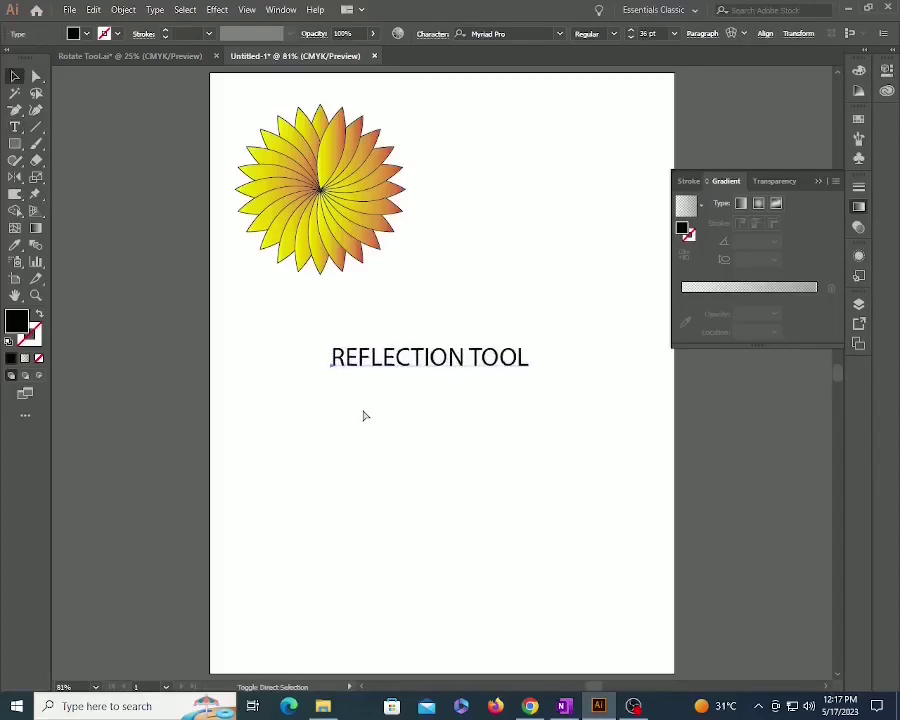
Enlarge the "REFLECTION TOOL" text to 42 pt and move it slightly lower on the page.
key("ctrl+shift+period")
key("ctrl+shift+period")
key("ctrl+shift+period")
left_click(364, 411)
left_click_drag(441, 361, 416, 397)
Color only the word "REFLECTION" with the yellow-green swatch.
key("t")
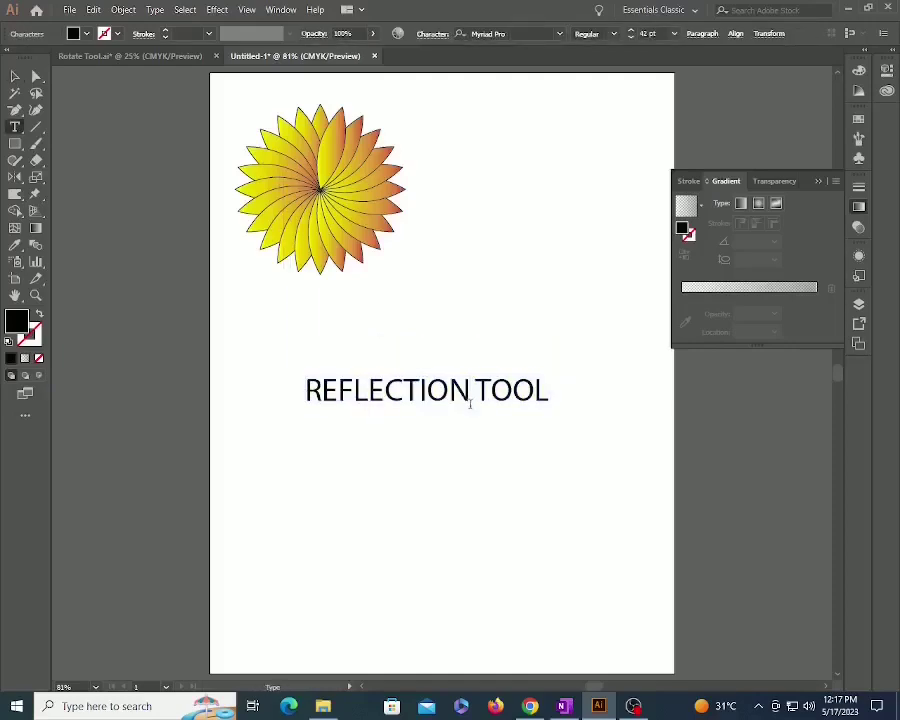
left_click(470, 400)
key("ctrl+shift+Left")
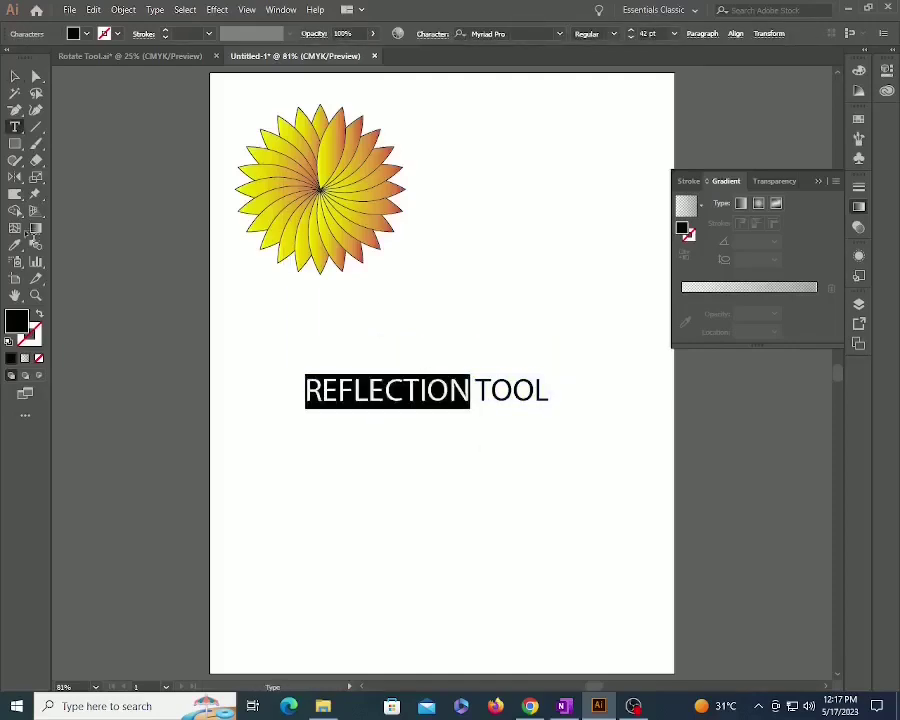
left_click(858, 118)
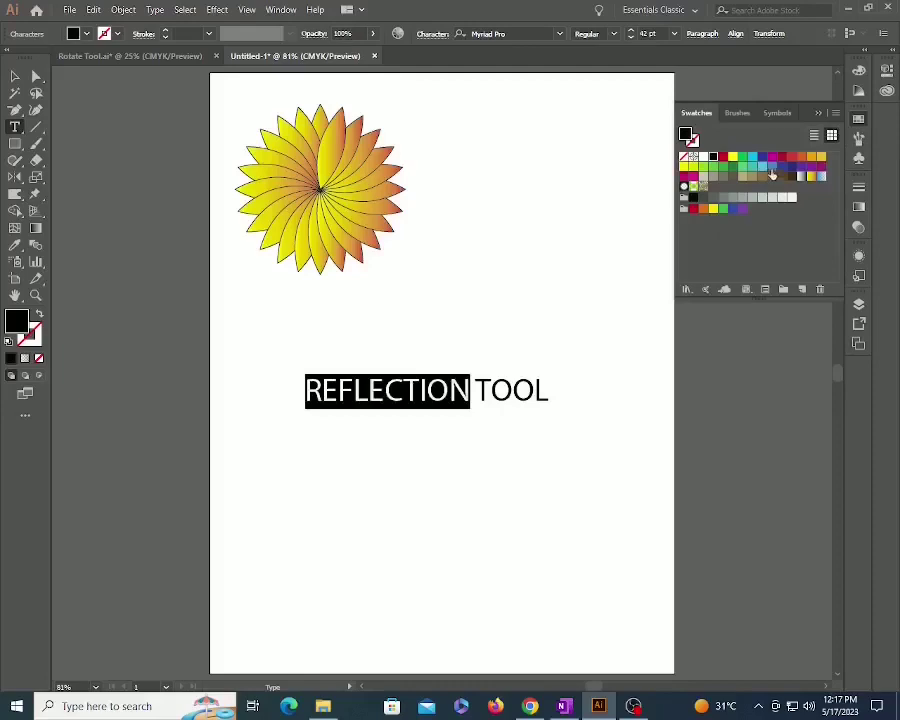
left_click(693, 166)
left_click(15, 76)
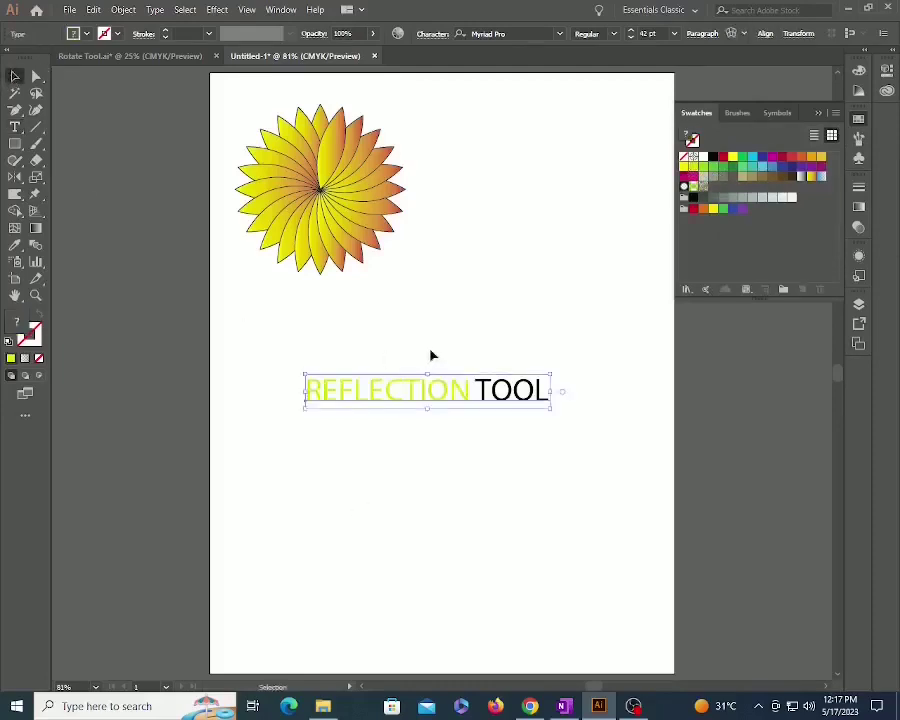
Reflect a copy of the text vertically across its baseline so the mirrored copy sits directly beneath it.
key("o")
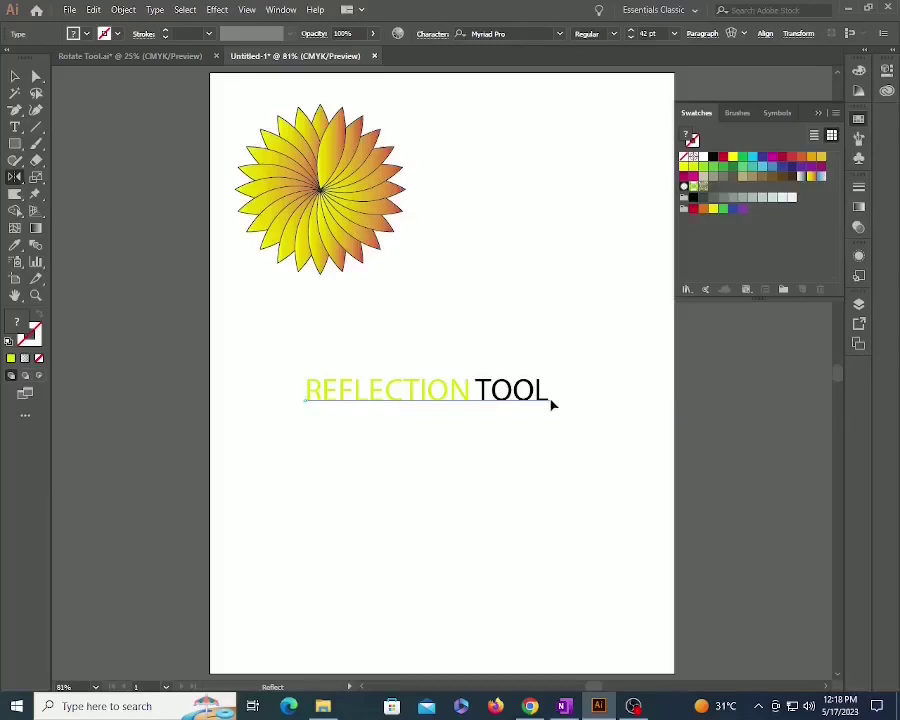
left_click_drag(552, 402, 554, 419)
key("alt")
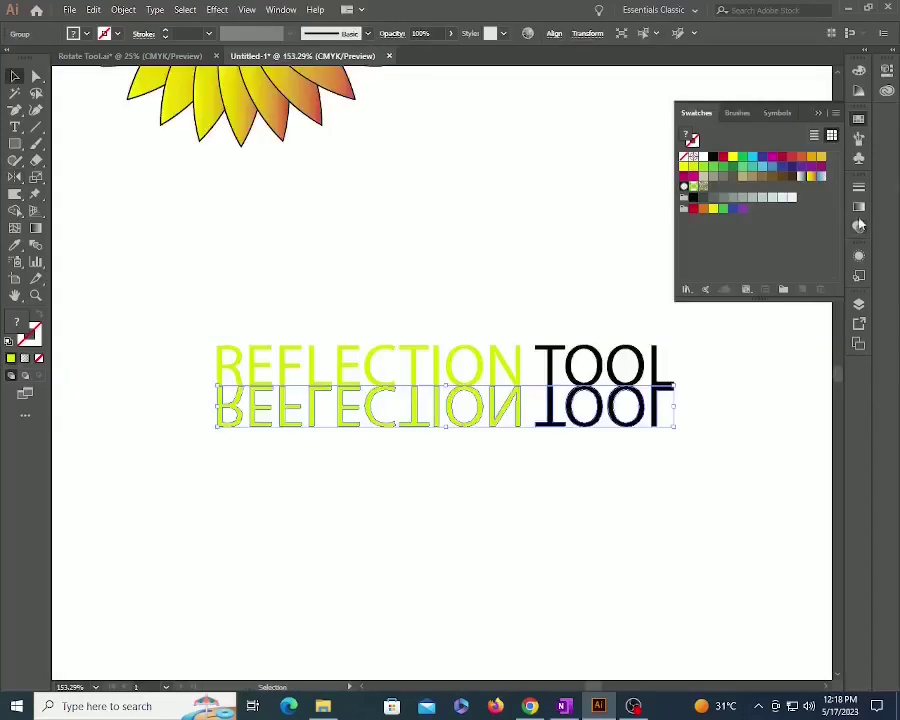
Reset the mirrored text to default fill and stroke, and fill it with the "White, Black" gradient.
left_click(859, 207)
left_click(701, 206)
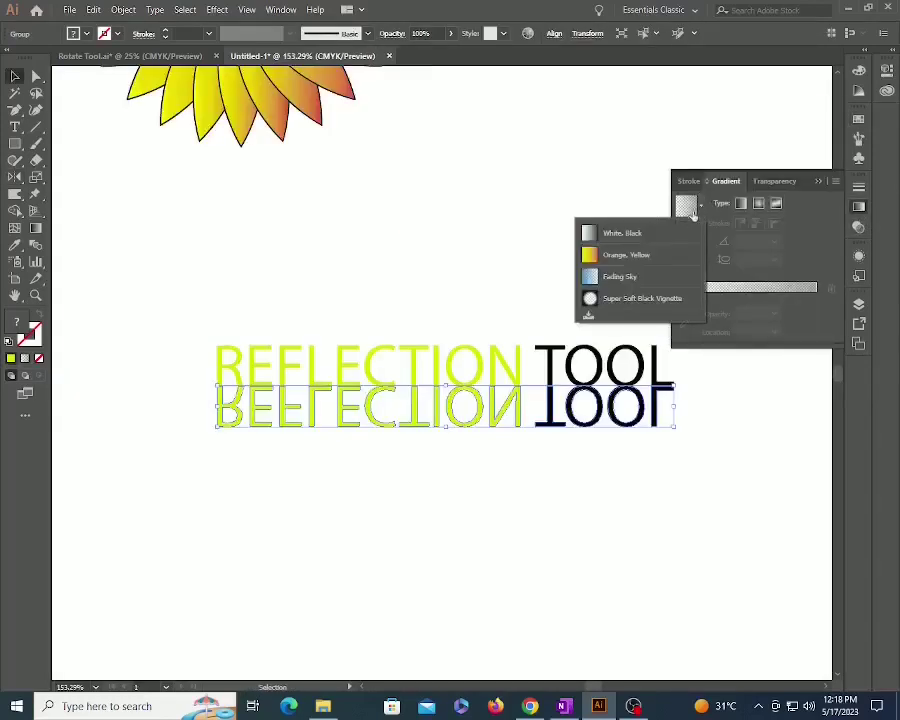
left_click(743, 244)
key("d")
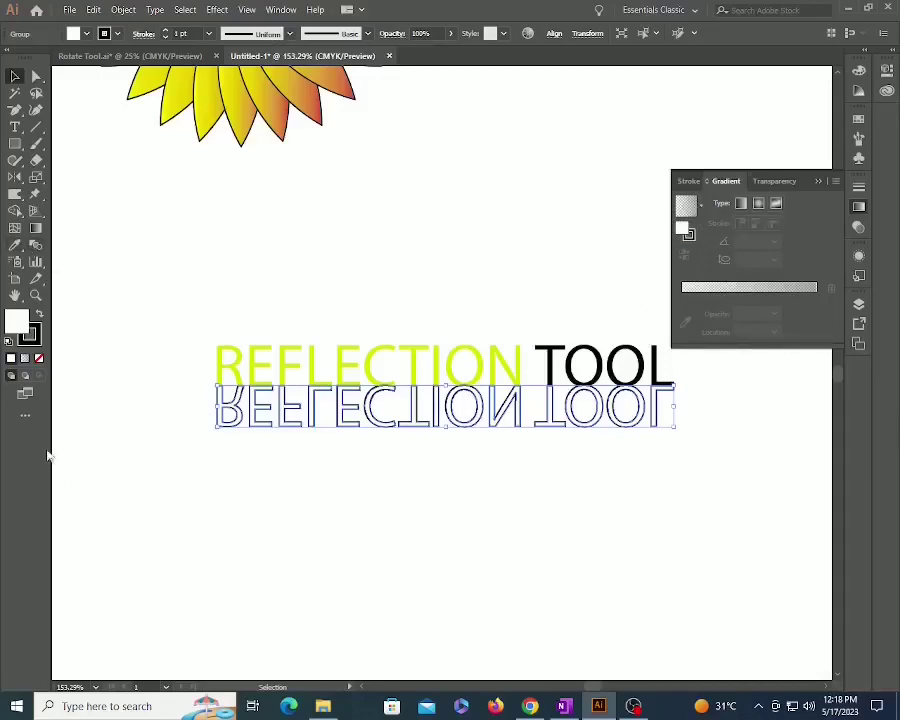
left_click(39, 358)
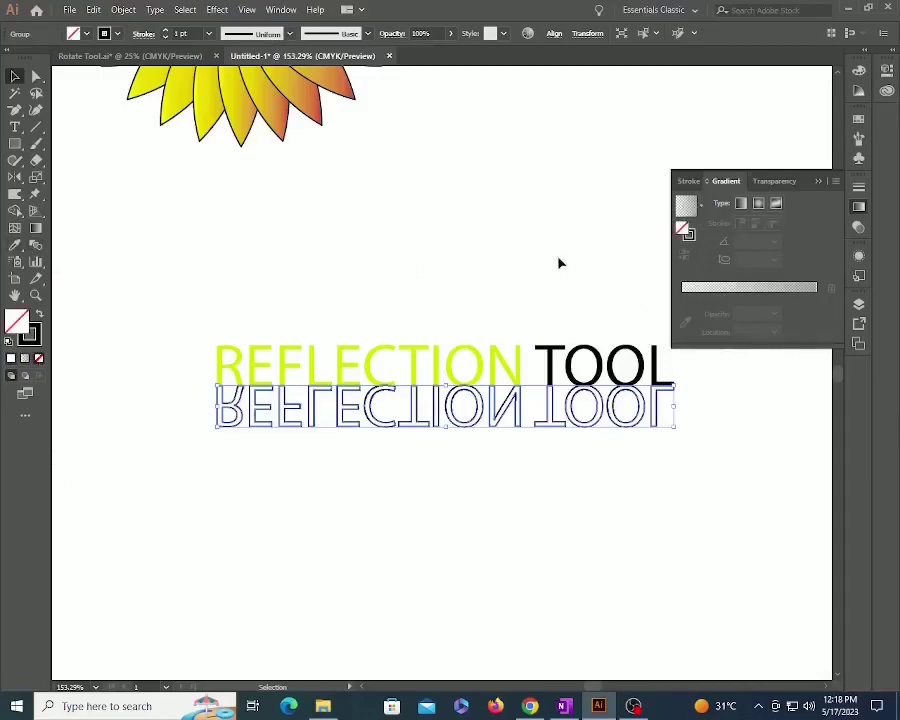
left_click(700, 205)
left_click(647, 237)
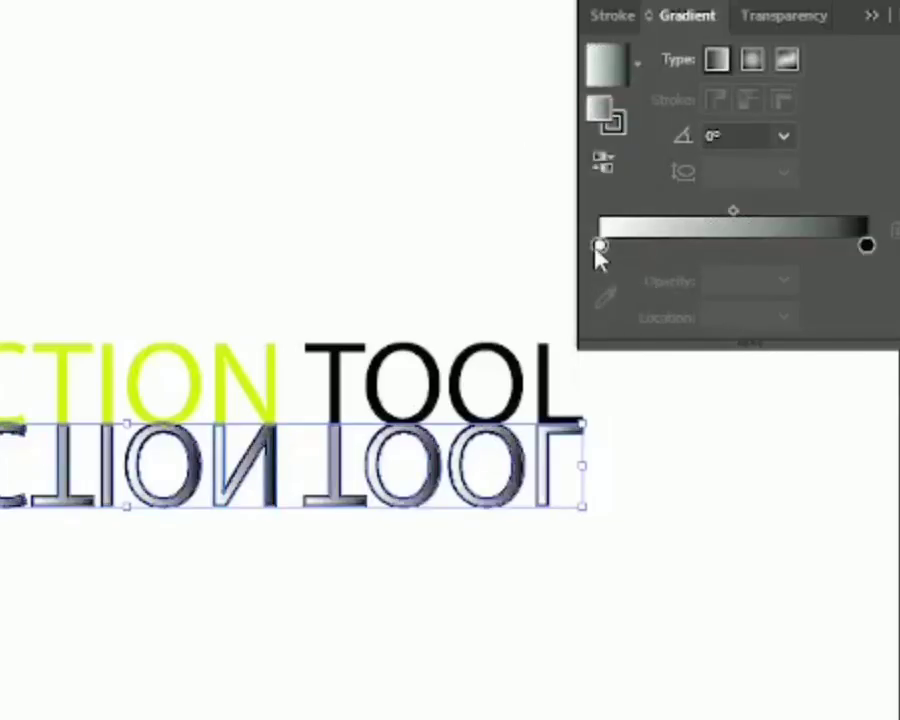
Change the gradient's white stop to black and add a third black stop at about 45%.
double_click(599, 246)
left_click(563, 333)
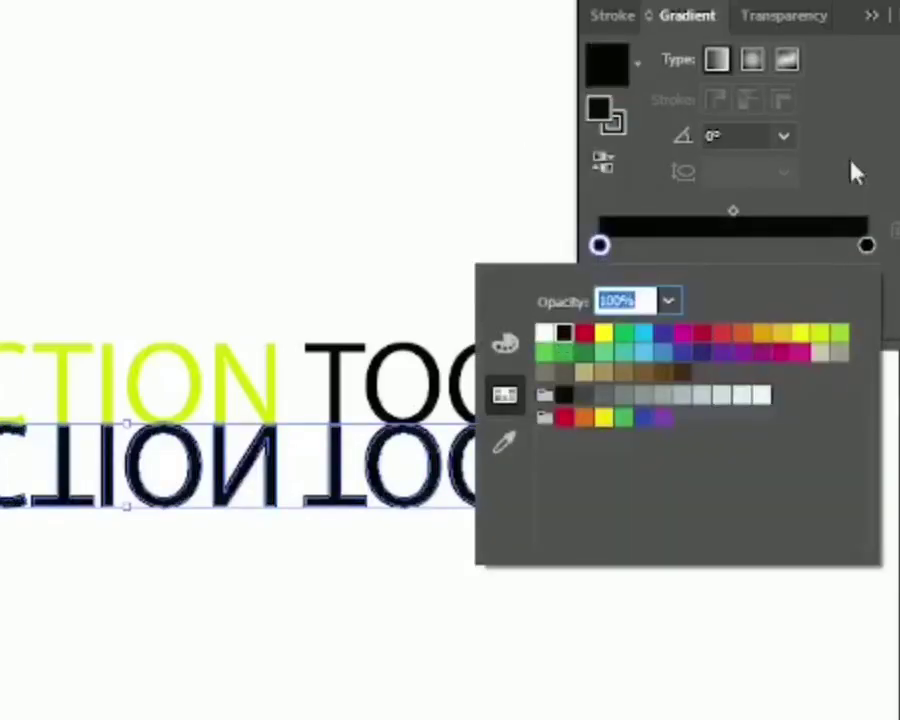
left_click(855, 172)
left_click_drag(672, 246, 722, 252)
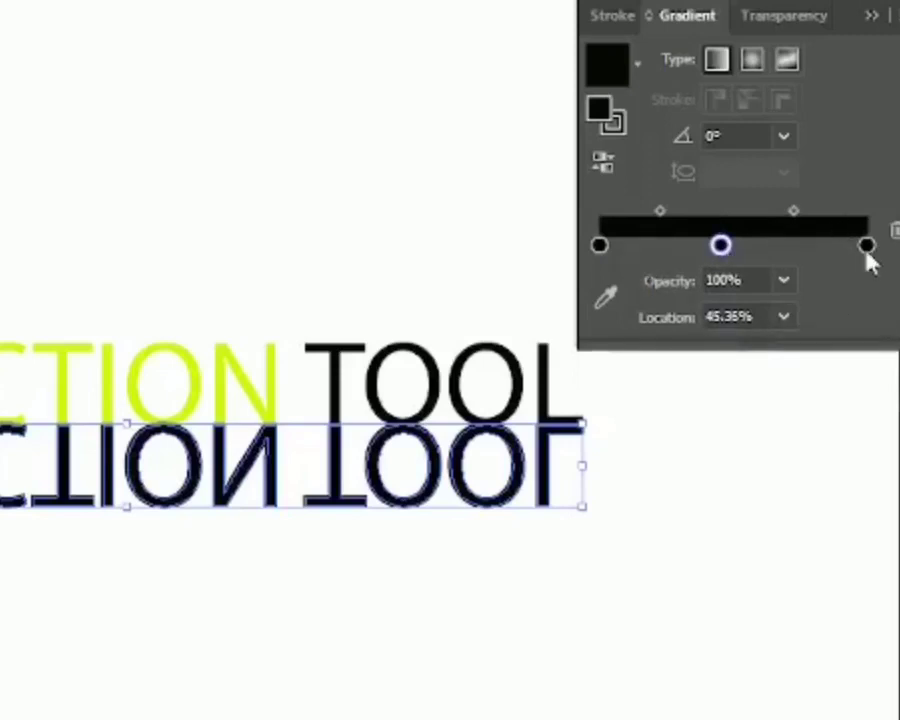
Set the gradient angle to 90° and the middle stop's location to 50%.
double_click(714, 136)
type("90")
key("Return")
double_click(731, 314)
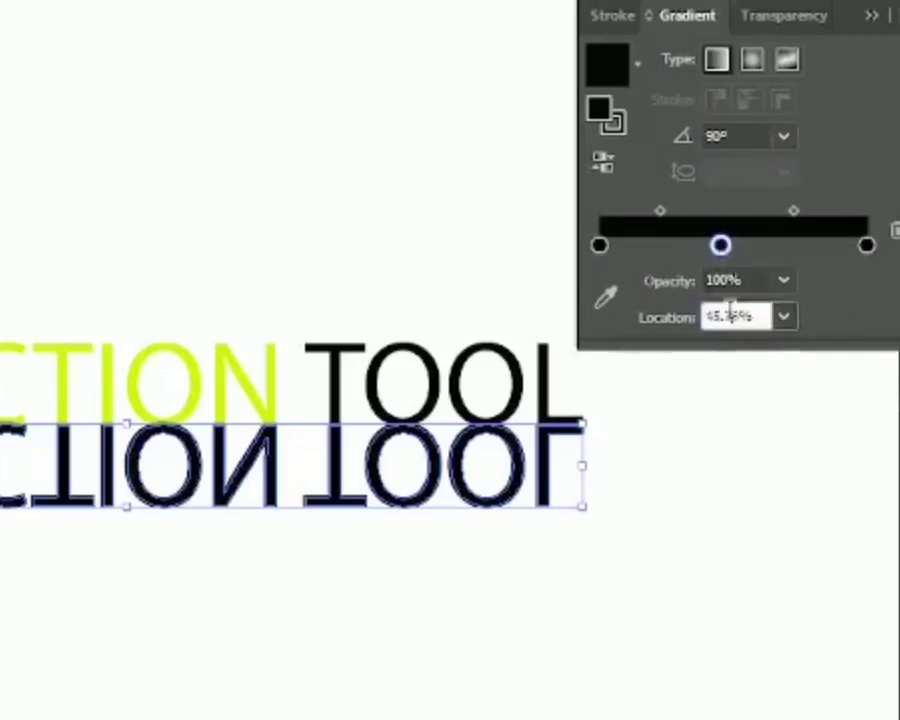
type("50")
key("Return")
Set the gradient stop opacities to 30% for the end stop, 15% for the middle stop and 0% for the first stop.
left_click(866, 245)
double_click(744, 279)
type("30")
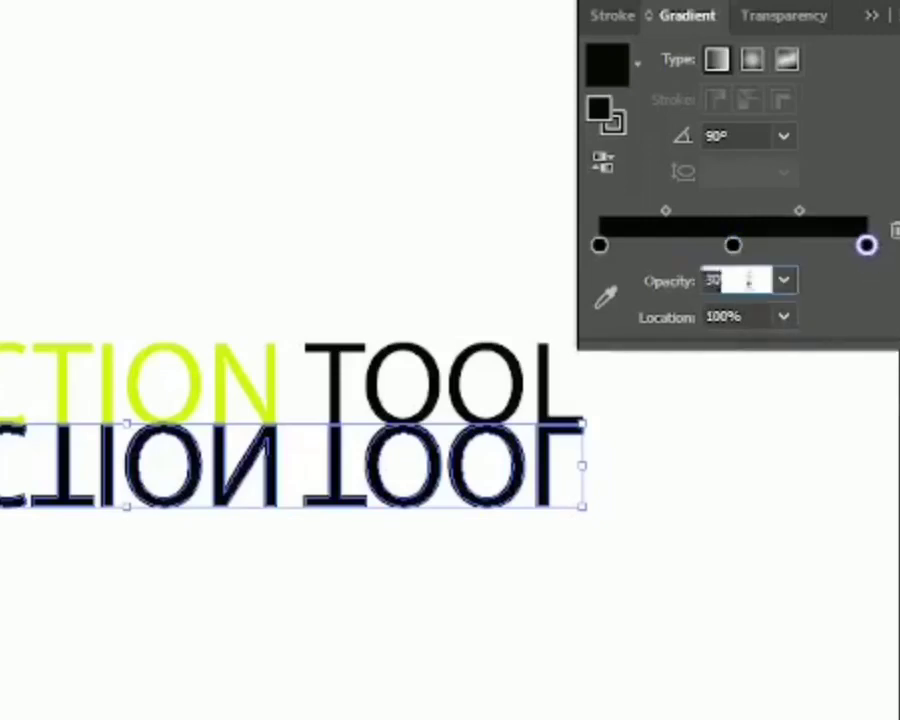
key("Return")
left_click(733, 245)
double_click(725, 280)
type("15")
key("Return")
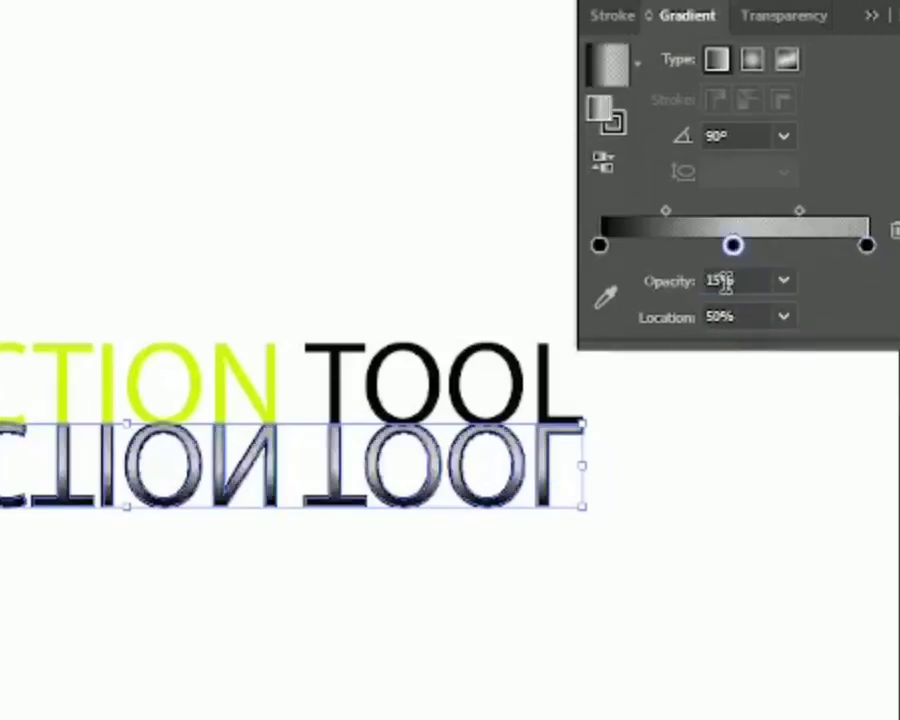
left_click(599, 245)
double_click(725, 280)
type("00")
key("Return")
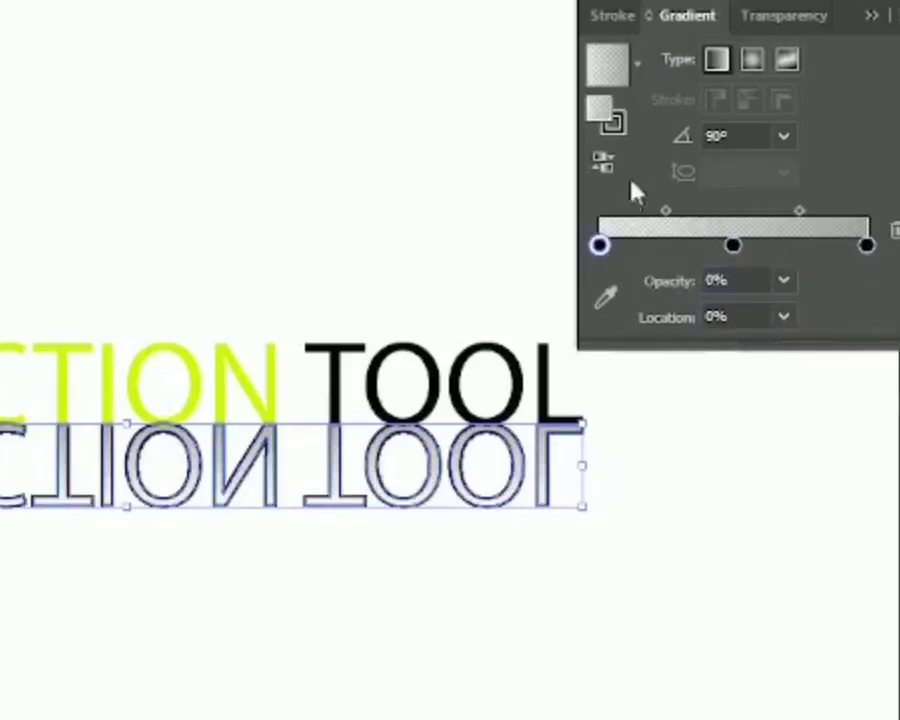
Remove the stroke from the mirrored text and deselect it.
left_click(634, 522)
left_click(545, 482)
key("x")
key("slash")
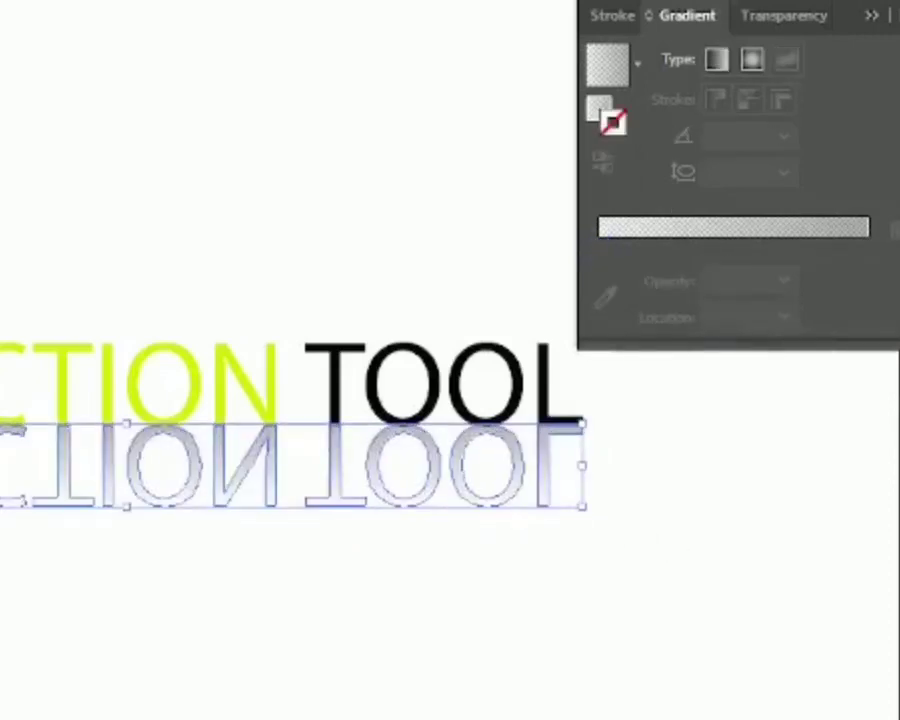
left_click(221, 651)
Shift the faded reflection slightly downward from the text and deselect it.
key("z")
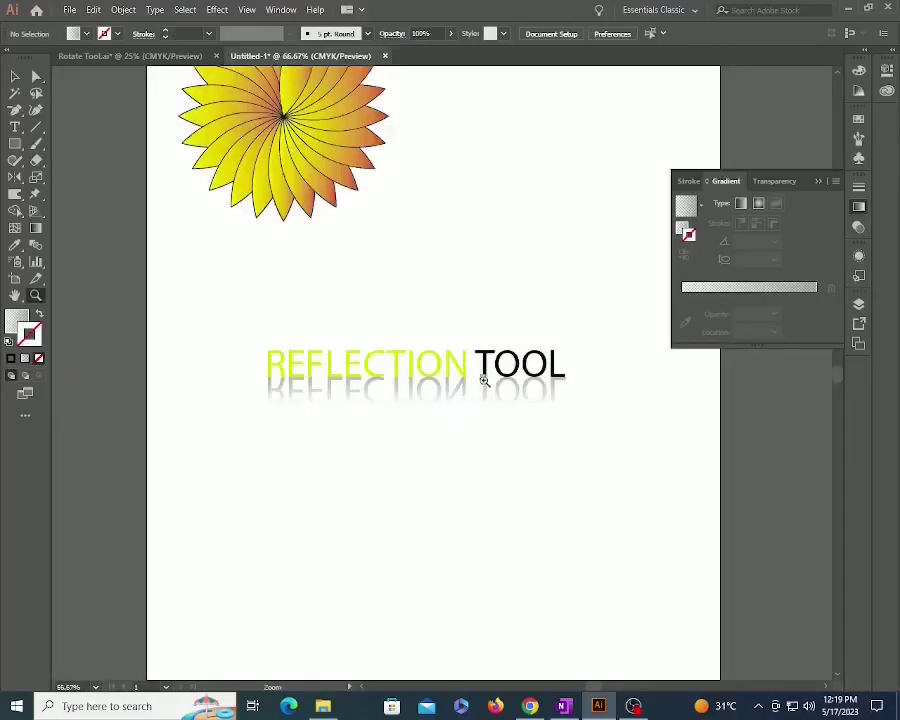
key("ctrl+0")
key("v")
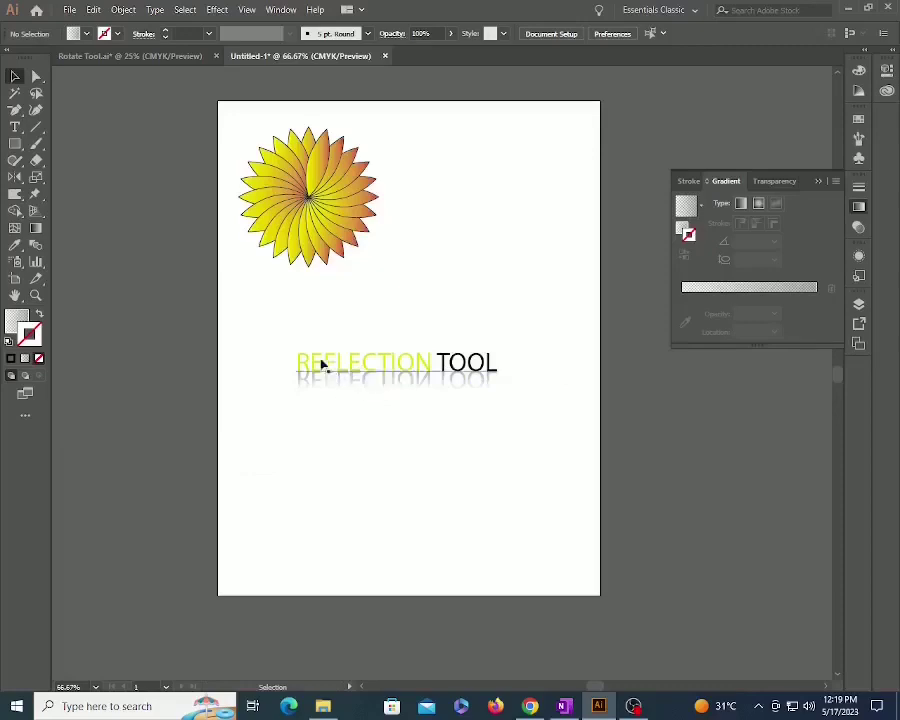
key("z")
left_click_drag(220, 304, 518, 476)
key("v")
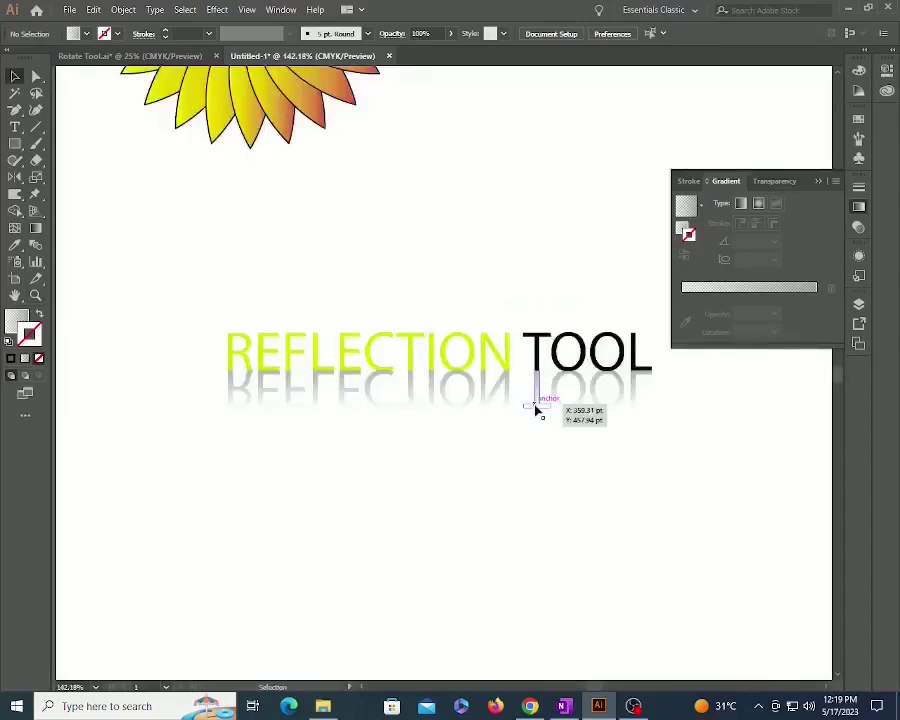
left_click(536, 408)
left_click_drag(536, 408, 538, 413)
left_click(503, 527)
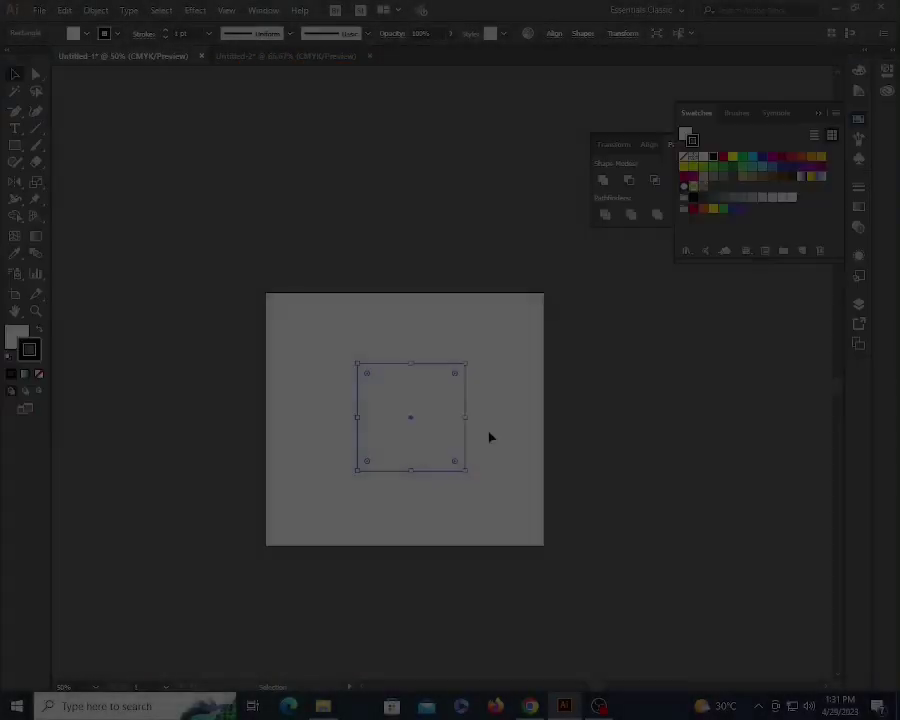
Try widening the square by moving only its top-right anchor point outward, and undo the change.
left_click(490, 437)
key("z")
left_click_drag(309, 332, 514, 468)
key("space")
left_click_drag(458, 352, 443, 480)
key("a")
left_click(274, 372)
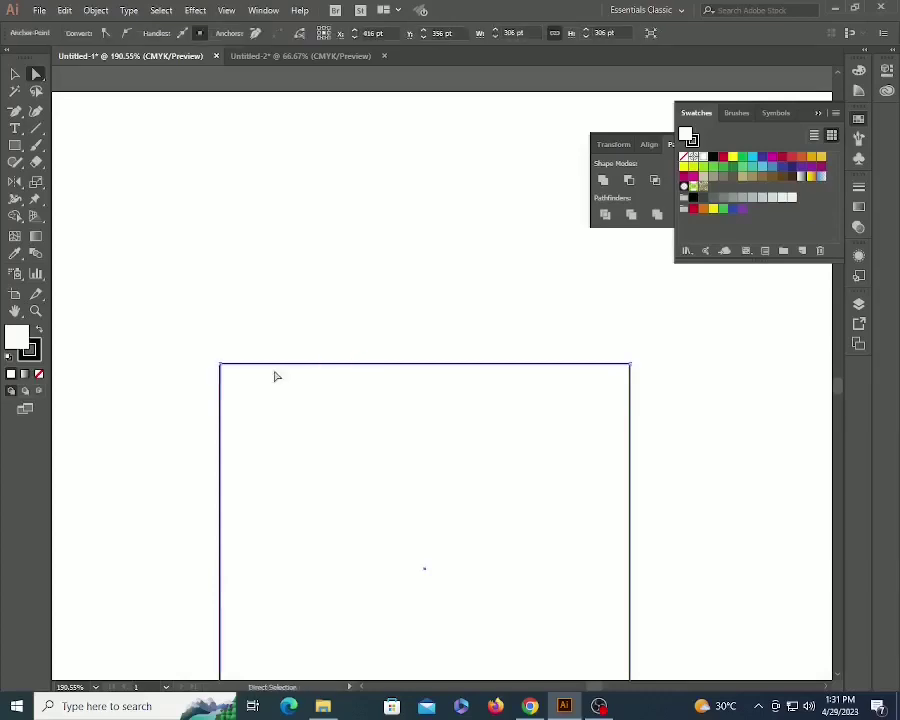
left_click(221, 365)
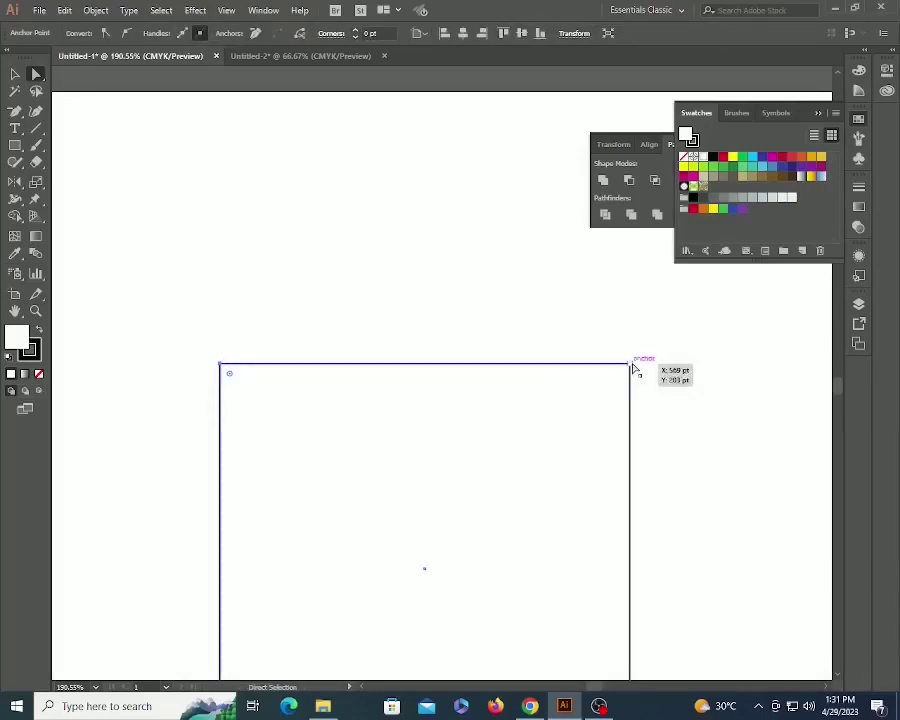
left_click_drag(631, 365, 689, 368)
key("v")
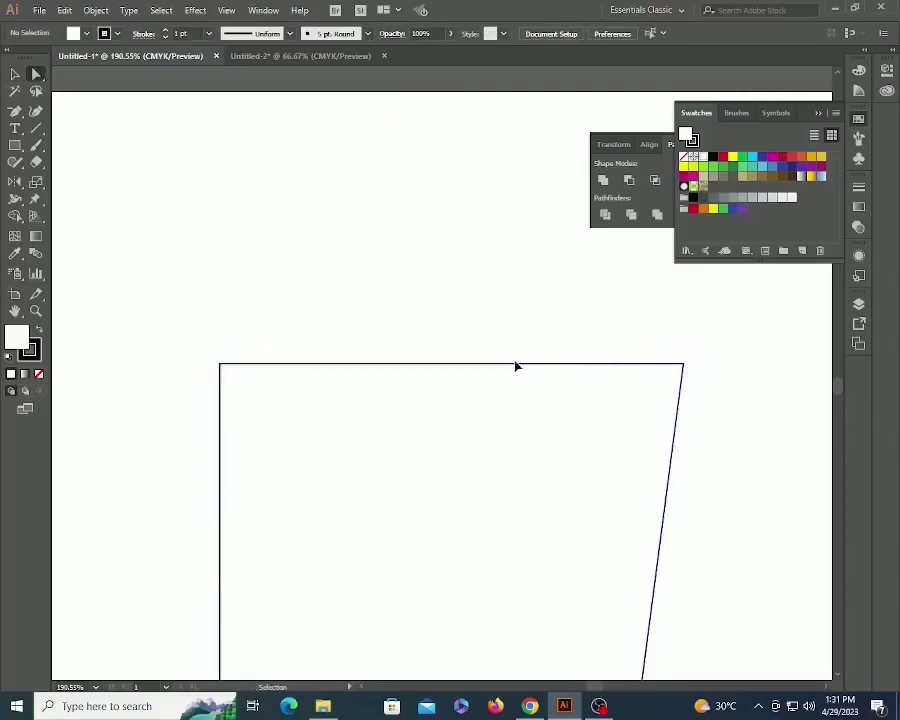
key("ctrl+z")
left_click(464, 288)
Select the square's two top anchor points and spread them apart with the Scale tool to form a trapezoid.
key("ctrl+space")
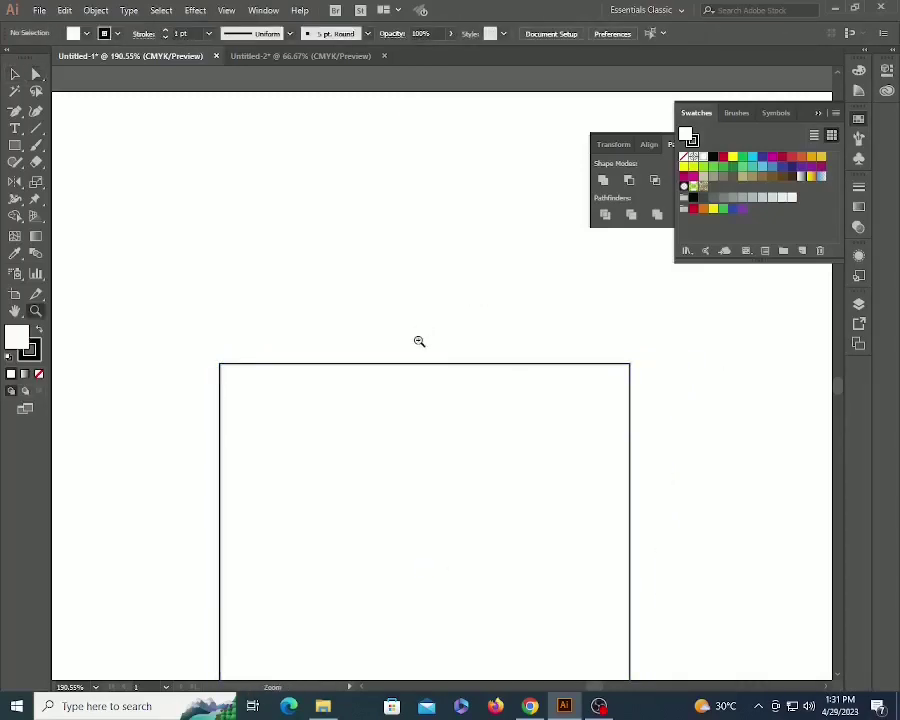
left_click(419, 341, "ctrl+alt")
left_click(419, 341, "ctrl+alt")
left_click(419, 341, "ctrl+alt")
left_click_drag(410, 282, 405, 256)
left_click_drag(372, 366, 493, 393)
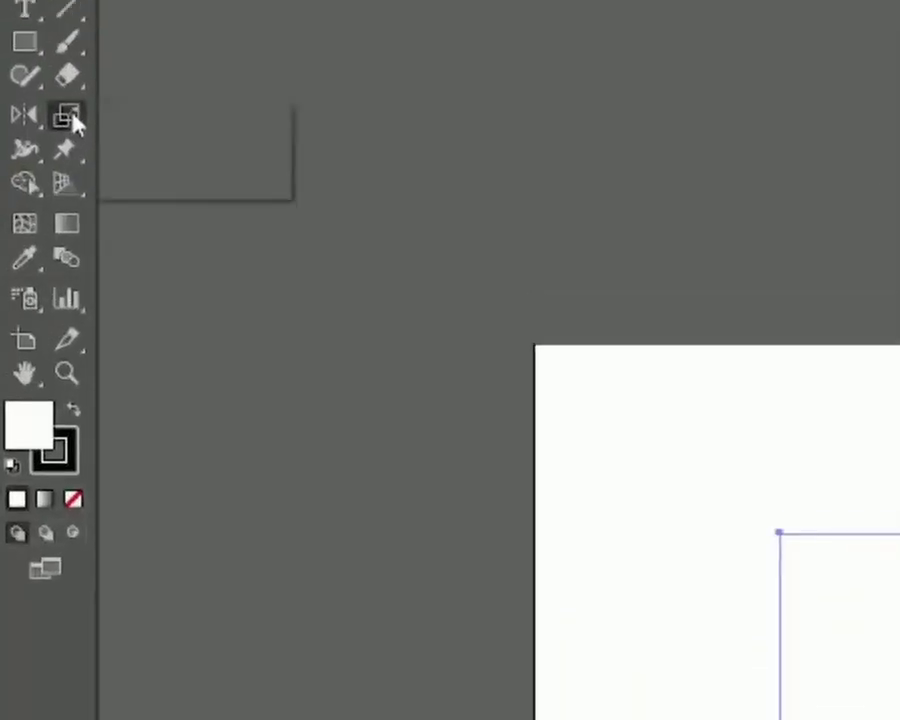
left_click_drag(38, 184, 113, 186)
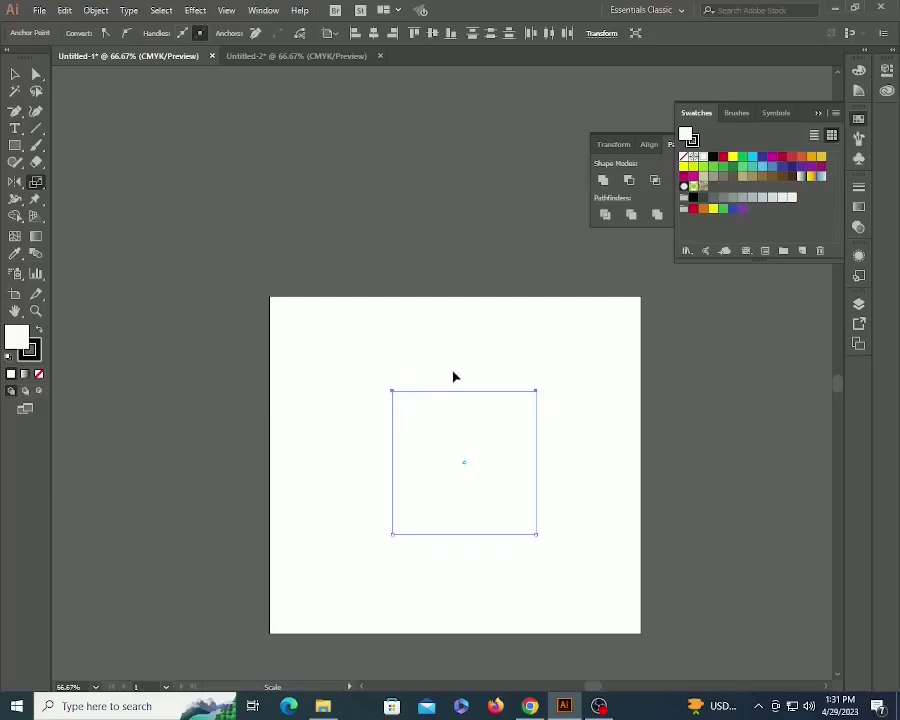
left_click_drag(453, 376, 444, 370)
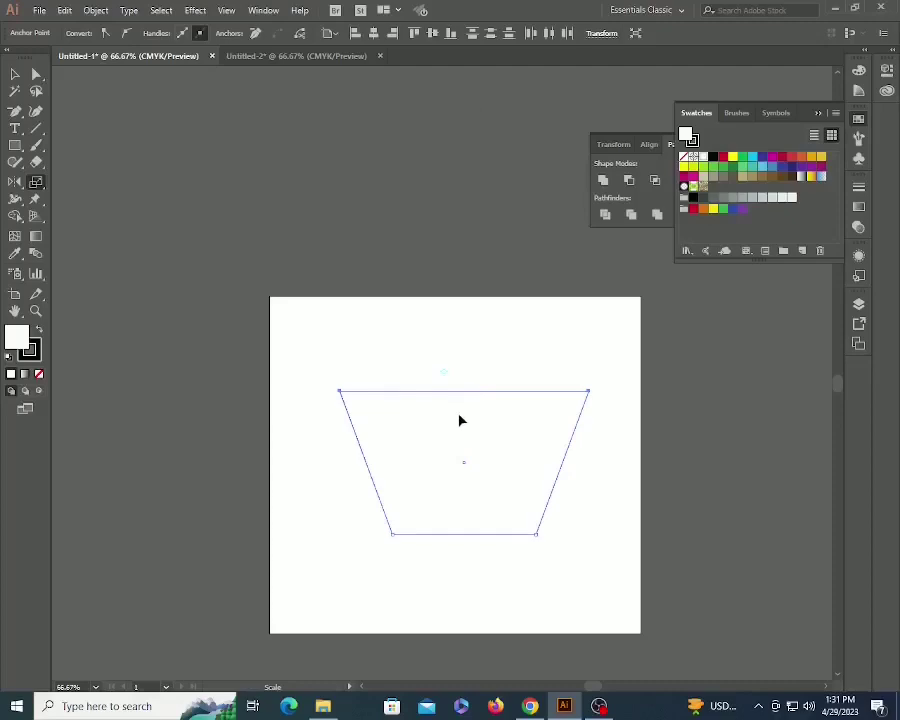
Scale the trapezoid's top edge even wider about a reference point above it, and deselect the shape.
left_click_drag(460, 420, 468, 370)
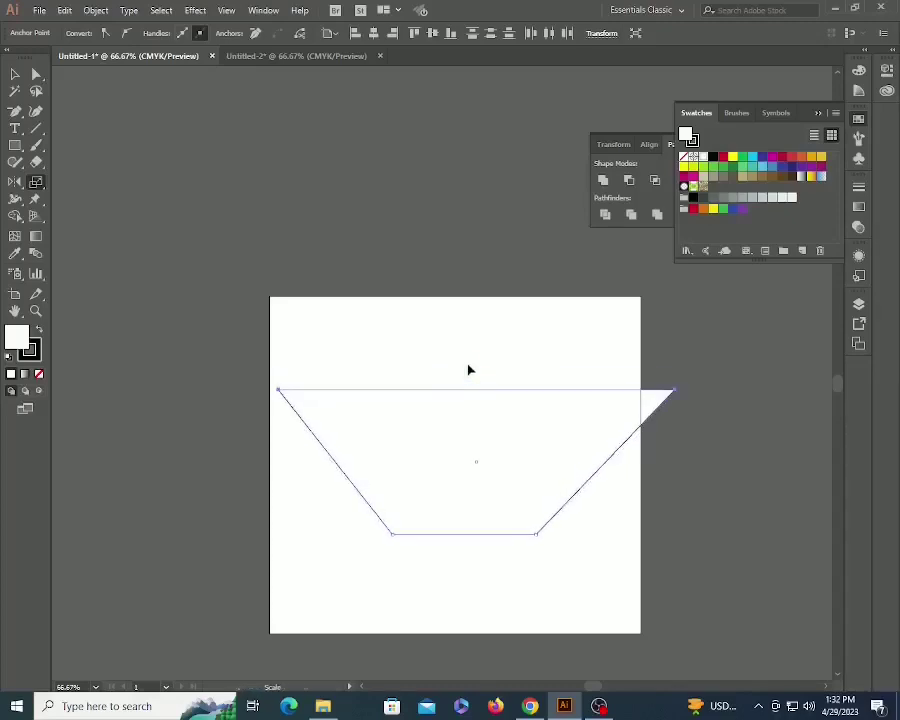
key("v")
left_click(430, 345)
left_click(438, 416)
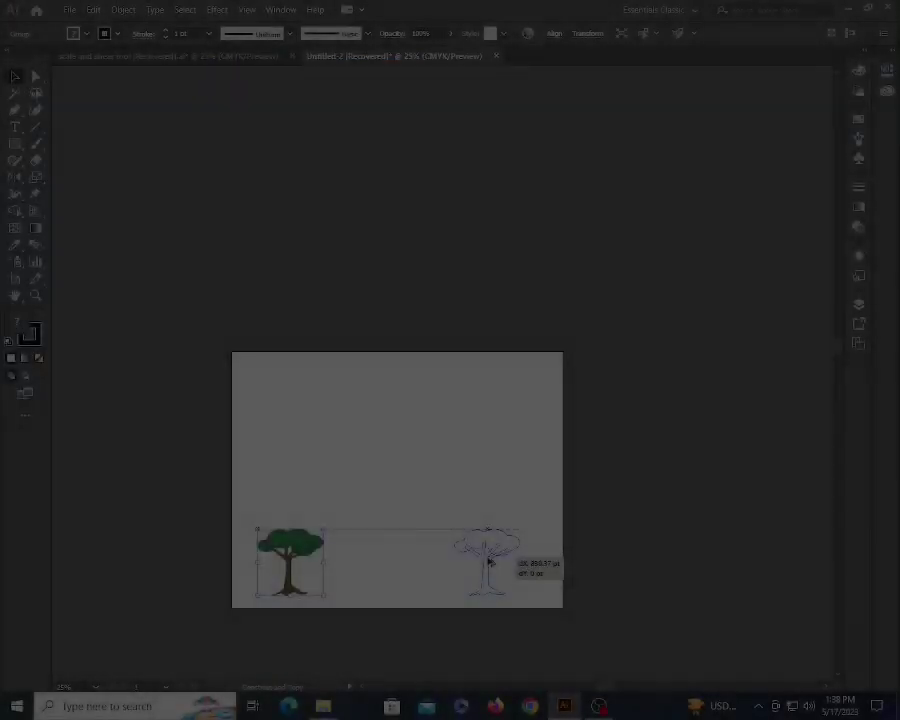
Copy the tree straight across to the opposite side of the artboard in the tree document.
left_click_drag(478, 560, 486, 560)
left_click_drag(201, 503, 659, 611)
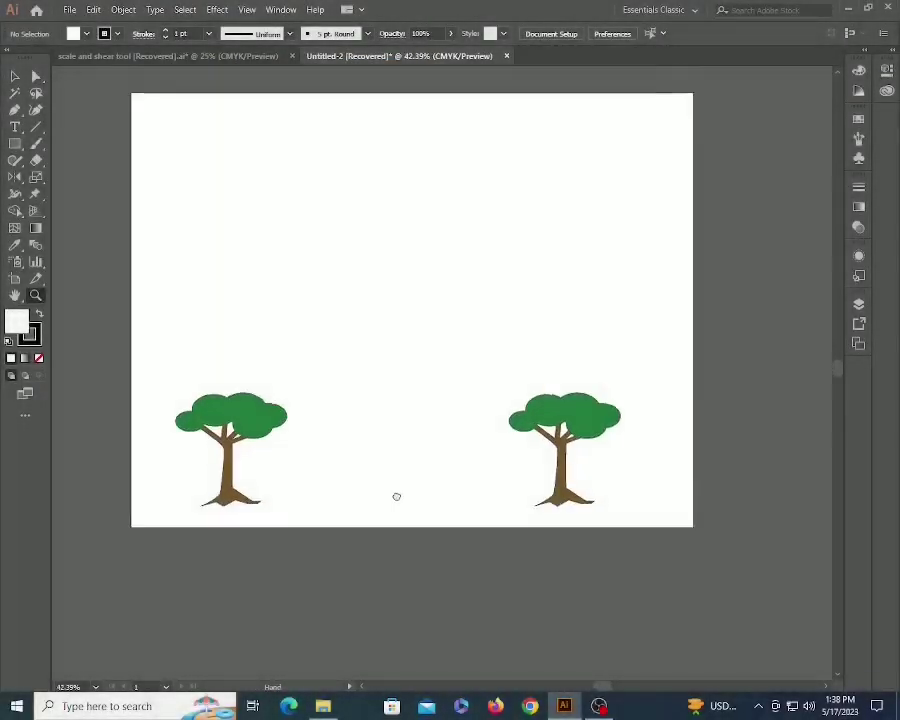
key("v")
Select both trees and create a slightly smaller scaled copy of the pair toward the point midway between them.
left_click(569, 432)
left_click(250, 426, "shift")
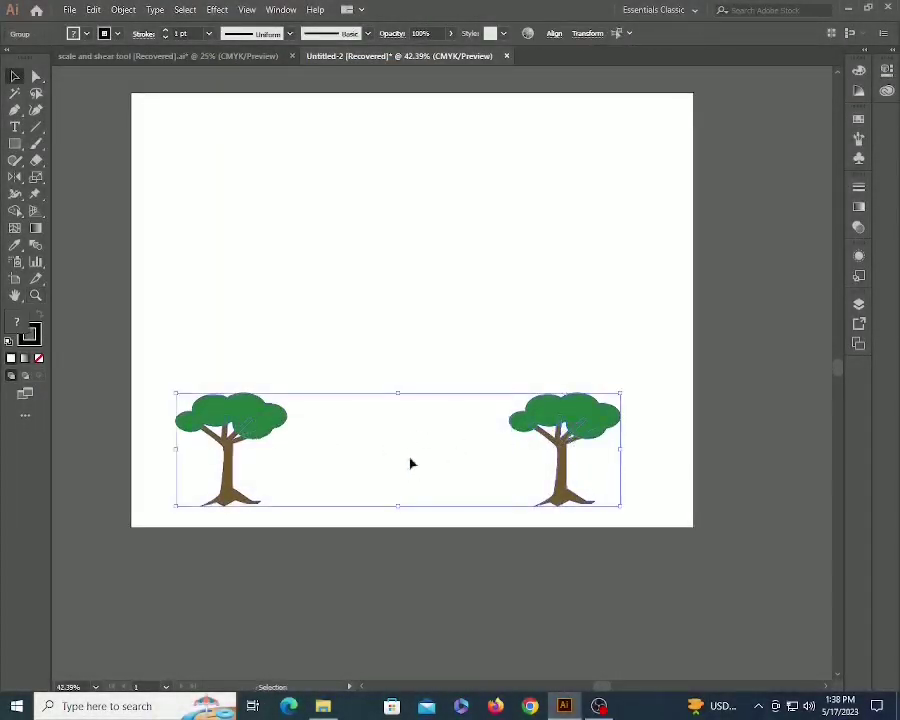
key("s")
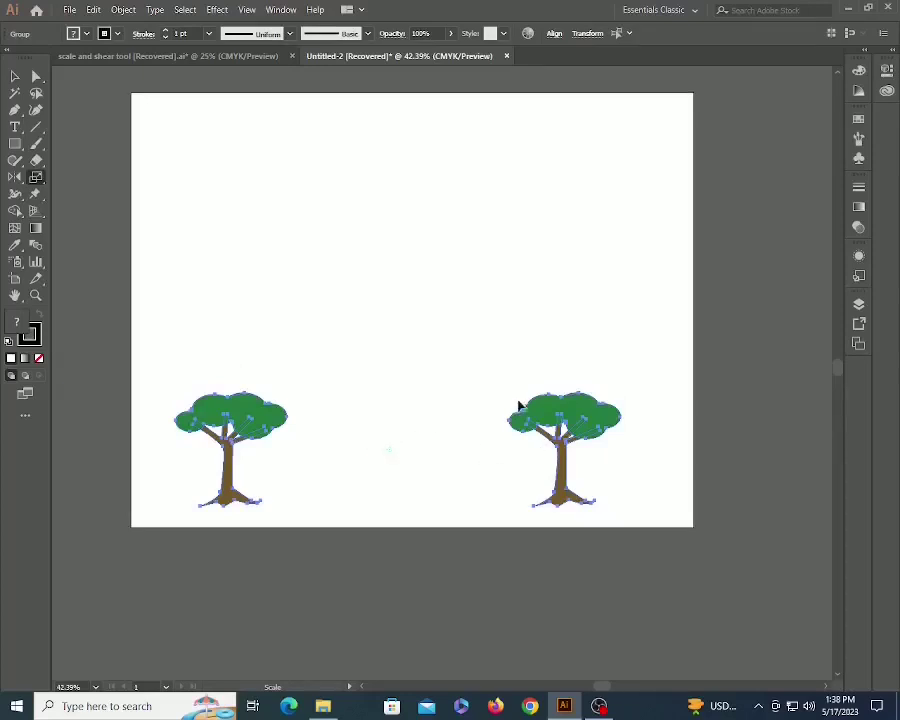
left_click_drag(634, 373, 611, 394)
Repeat the scaled copy until the two rows of trees recede toward the center, and deselect everything.
key("ctrl+d")
key("ctrl+d")
key("ctrl+d")
key("ctrl+d")
key("ctrl+d")
key("ctrl+d")
key("ctrl+d")
key("ctrl+d")
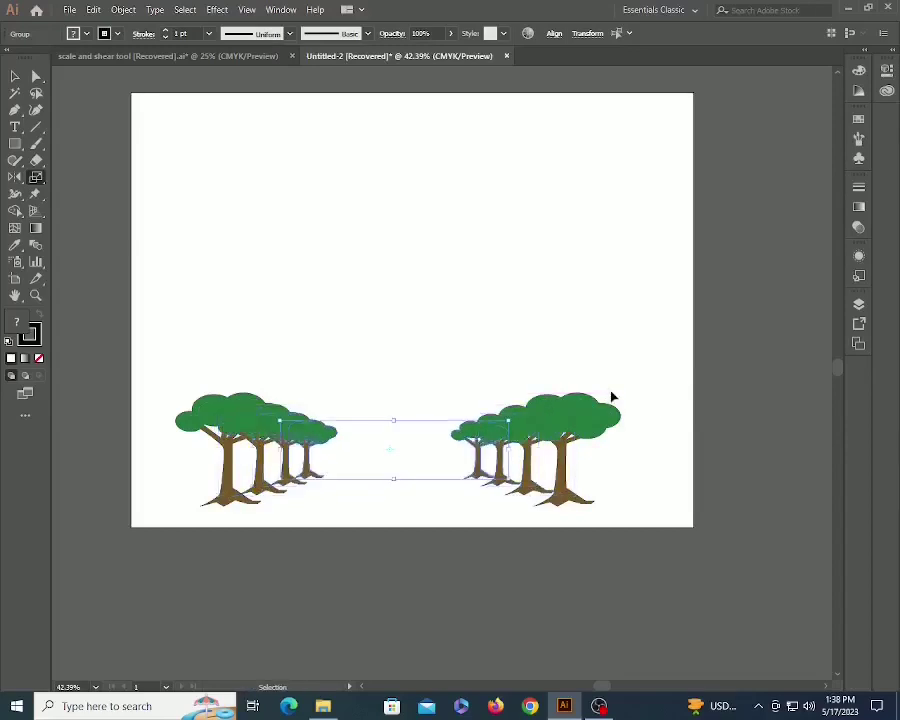
key("ctrl+d")
key("v")
left_click(424, 551)
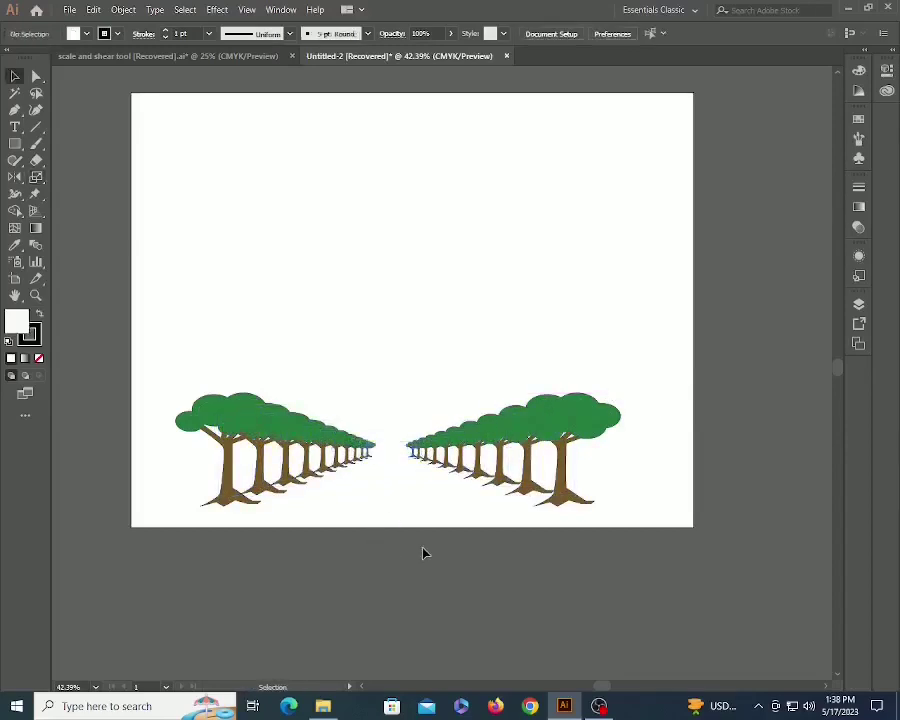
Send the second and third trees of one row behind the larger trees in front of them, and deselect.
key("z")
left_click_drag(188, 372, 432, 509)
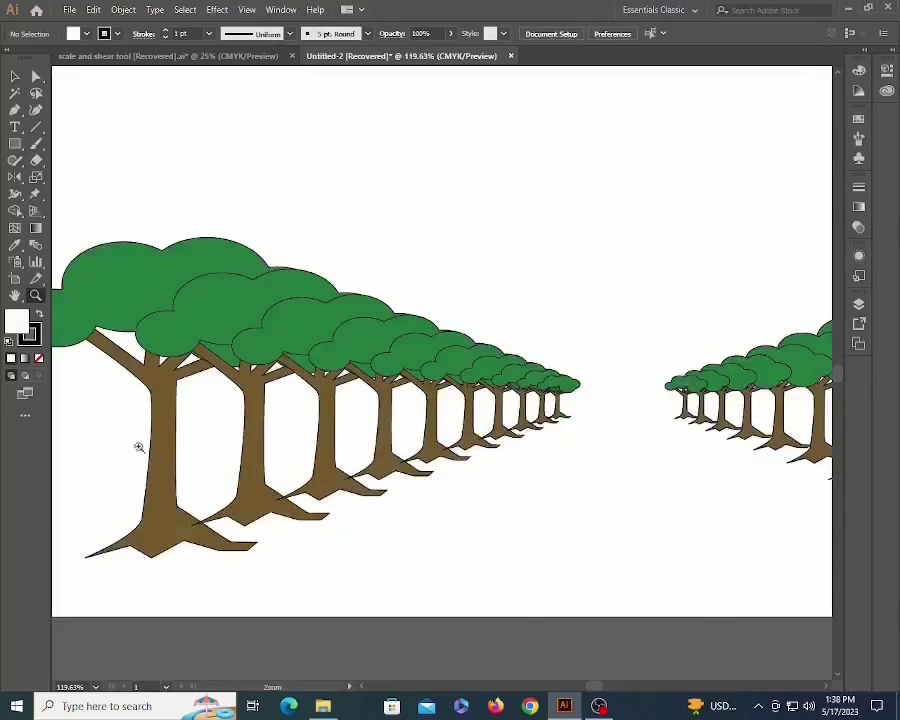
key("v")
left_click(220, 316)
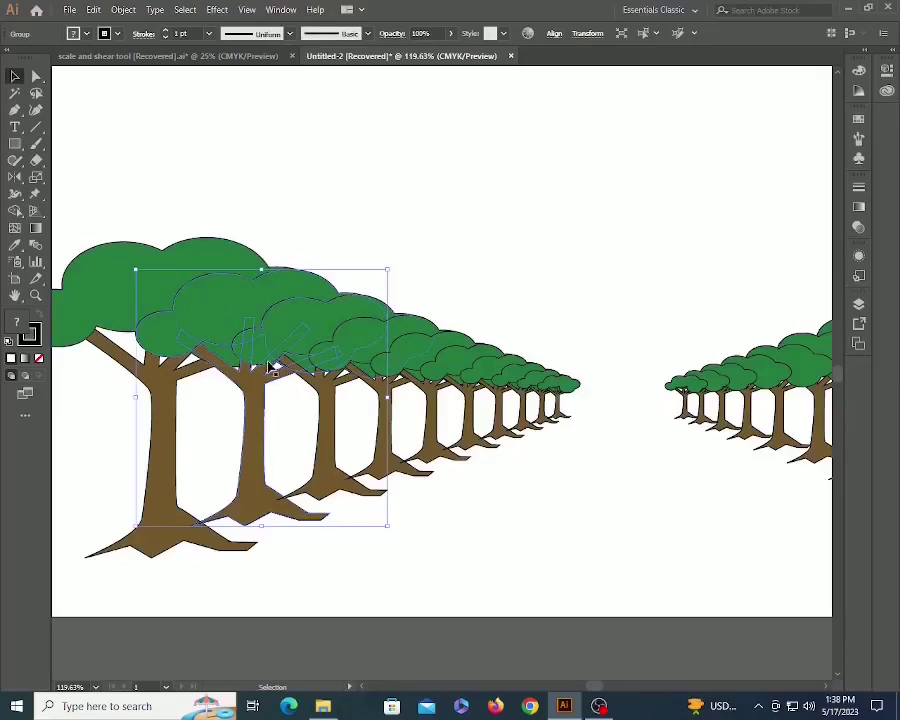
key("a")
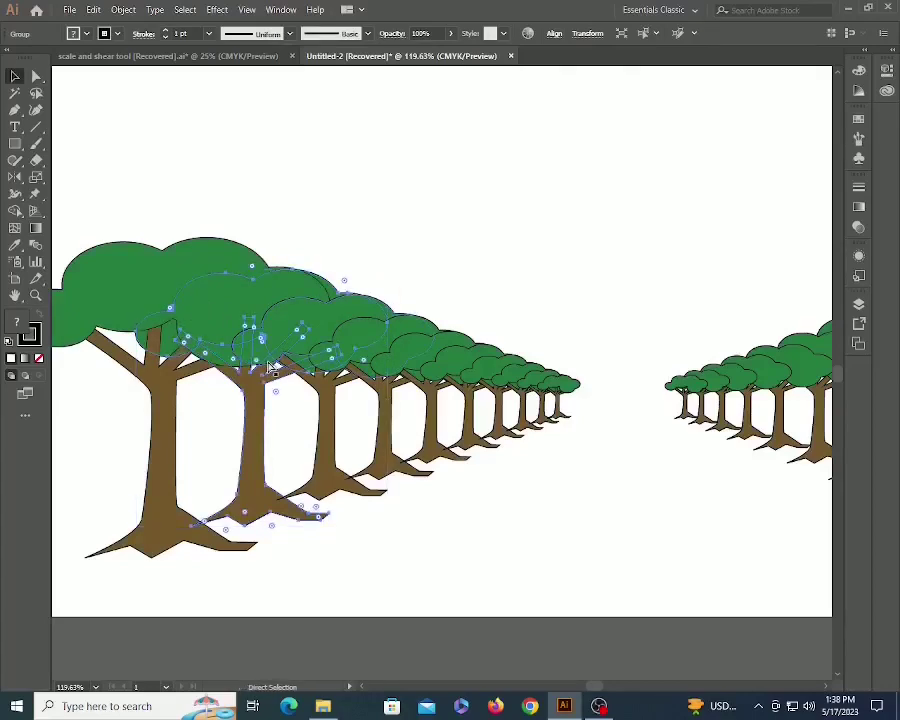
key("v")
left_click(297, 188)
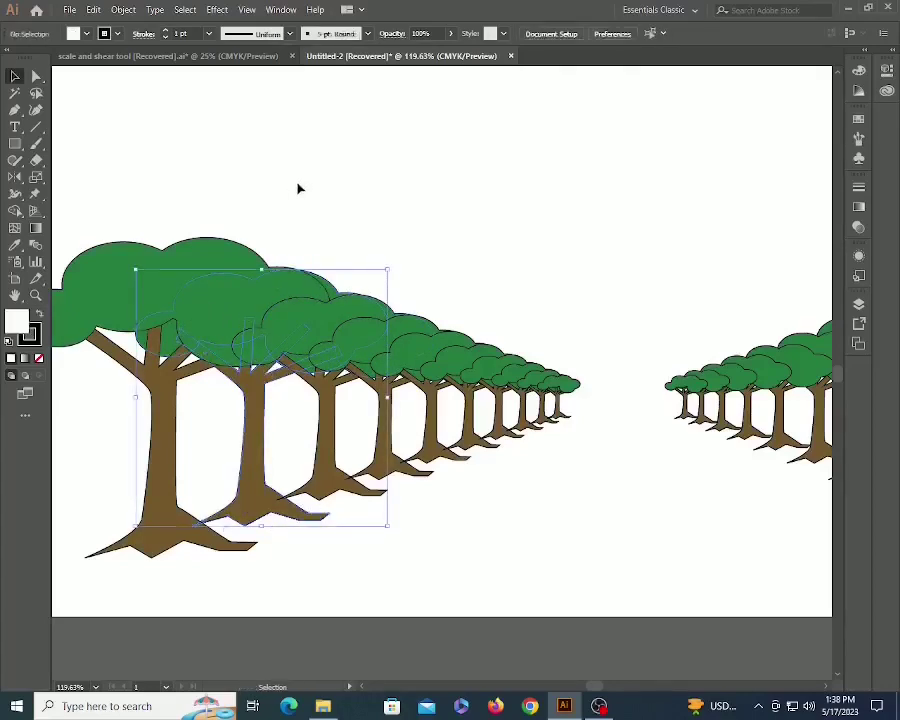
left_click(346, 340)
left_click(312, 338)
key("ctrl+[")
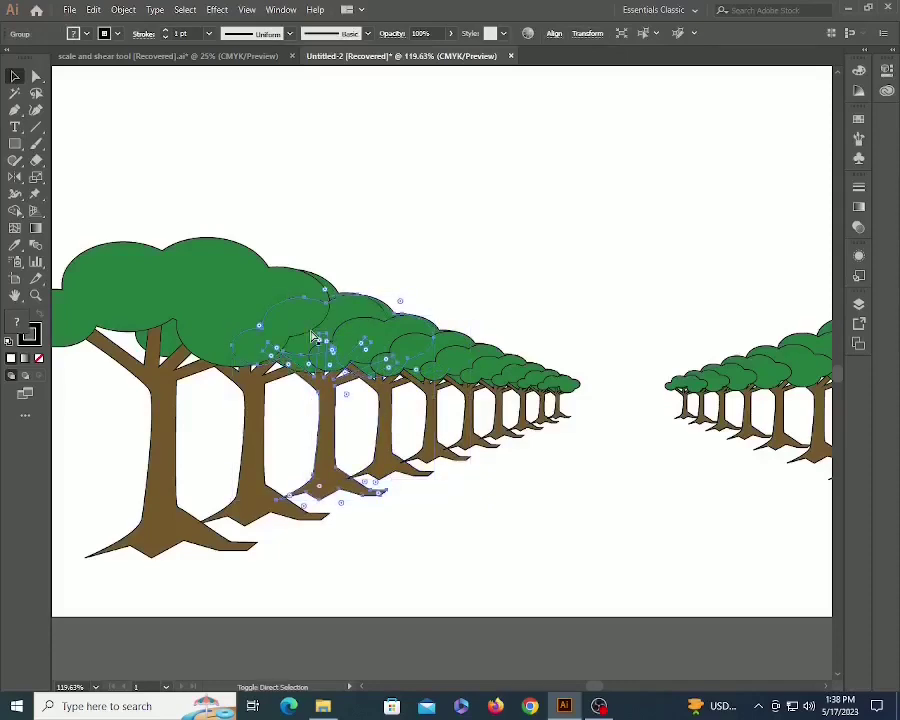
left_click(307, 200)
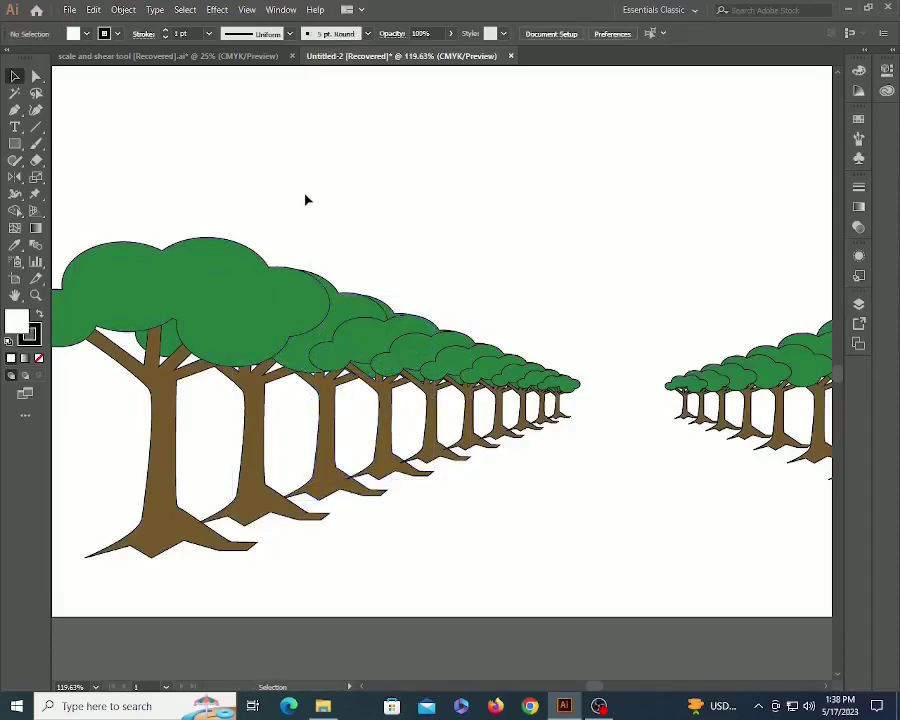
Delete the larger trees of both rows, keeping only the smallest pair.
key("z")
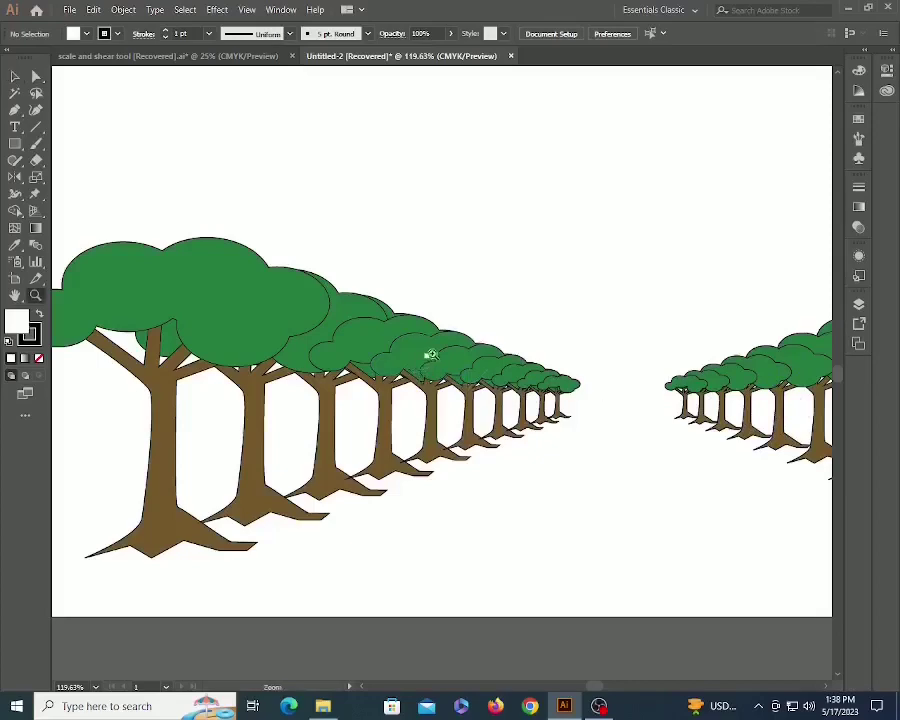
left_click(485, 354, "alt")
left_click(485, 354, "alt")
left_click_drag(483, 361, 324, 368)
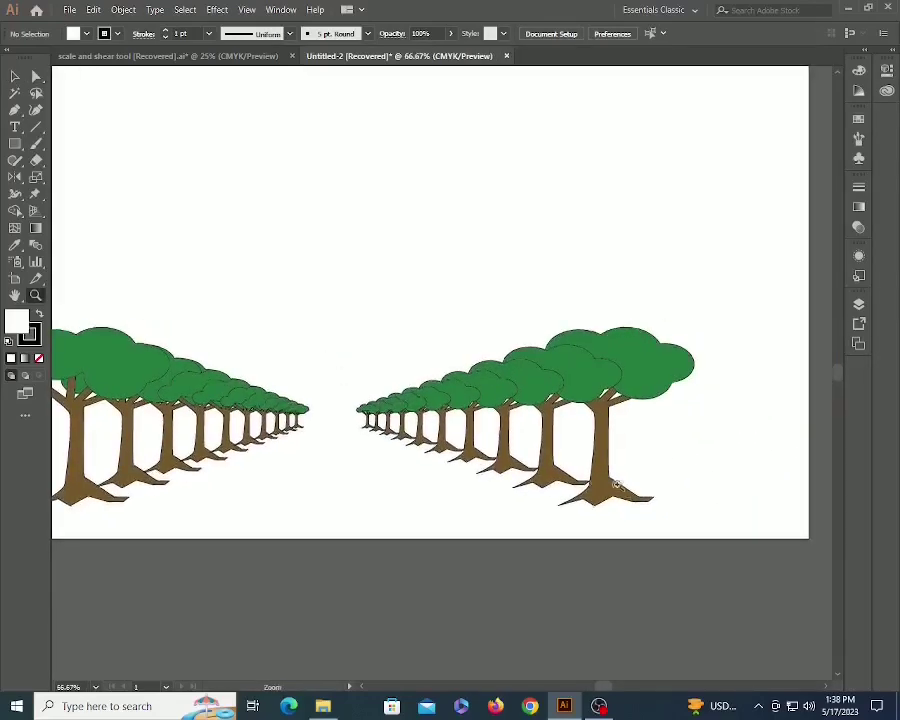
key("v")
left_click(600, 465)
key("Delete")
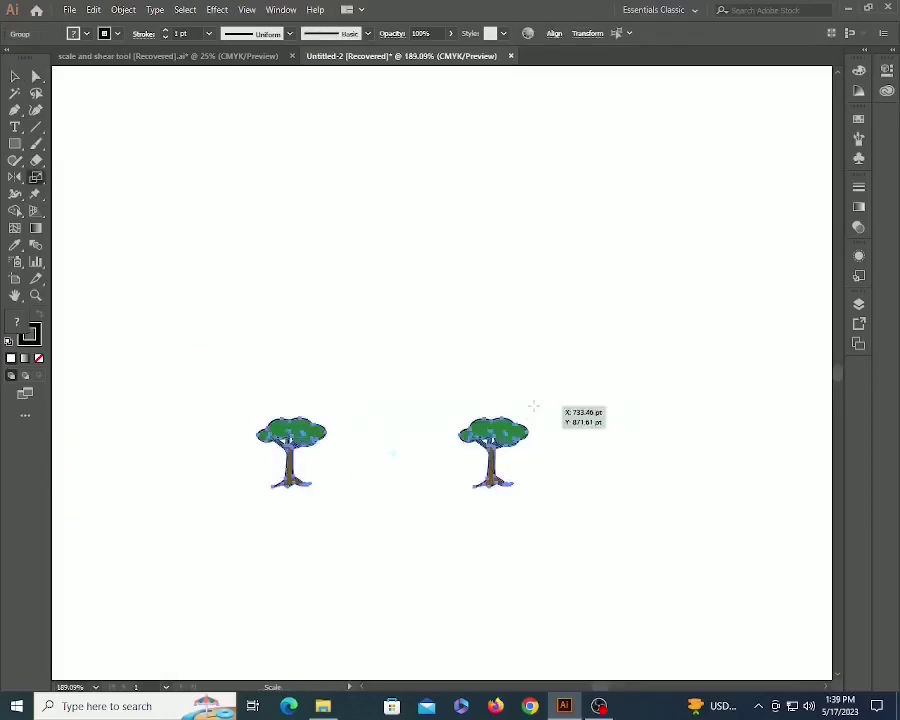
Scale an enlarged copy of the small tree pair outward about the point midway between them, and repeat it four times.
left_click_drag(532, 410, 560, 392)
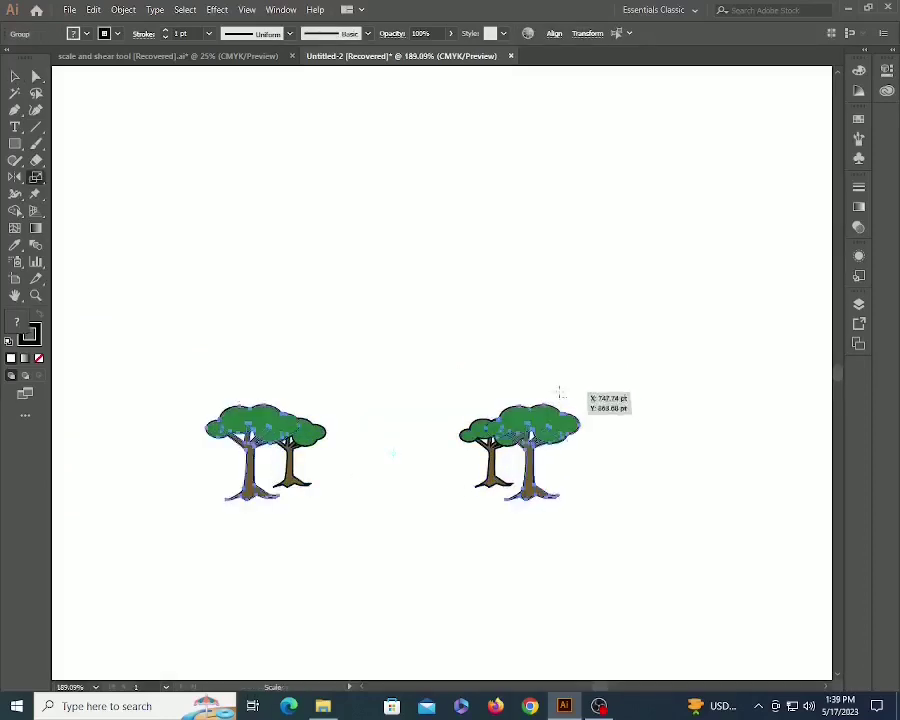
key("ctrl+d")
key("ctrl+d")
key("ctrl+d")
key("ctrl+d")
key("ctrl+0")
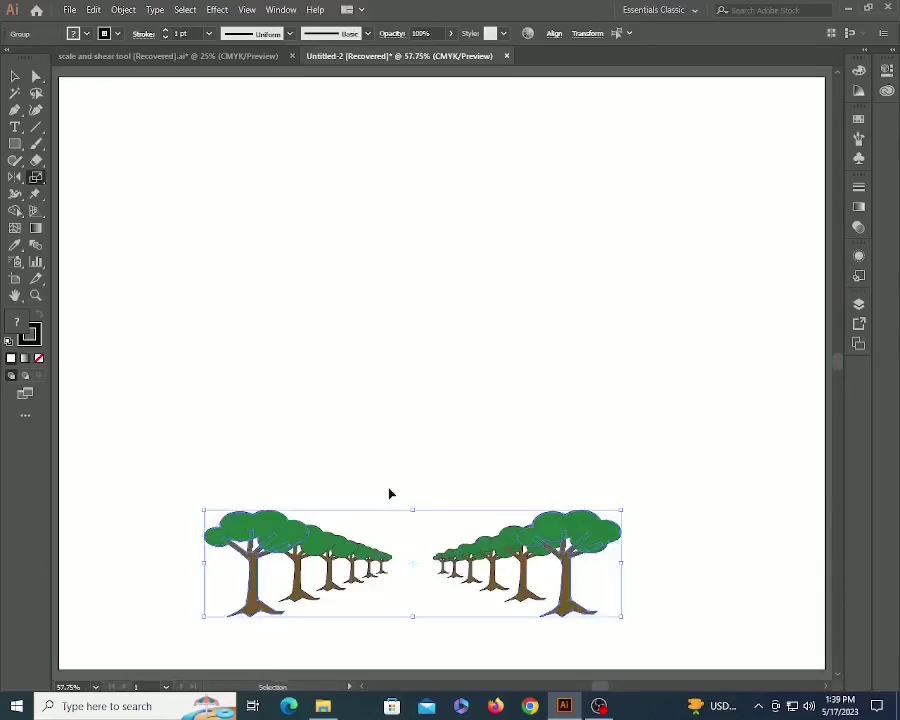
Undo the enlarged copies back to the single small pair of trees.
key("ctrl+z")
key("ctrl+z")
key("ctrl+z")
key("ctrl+z")
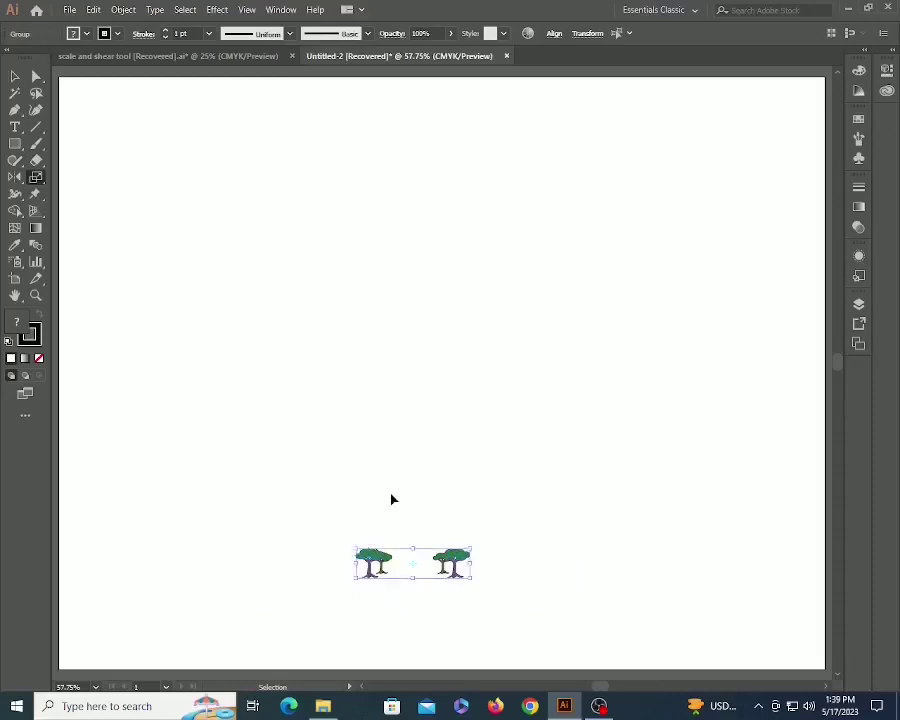
key("ctrl+z")
Scale enlarged copies of the tree pair about a midpoint level with the treetops, repeating until the rows run past the artboard.
key("z")
left_click(424, 552)
left_click(424, 552)
left_click(424, 552)
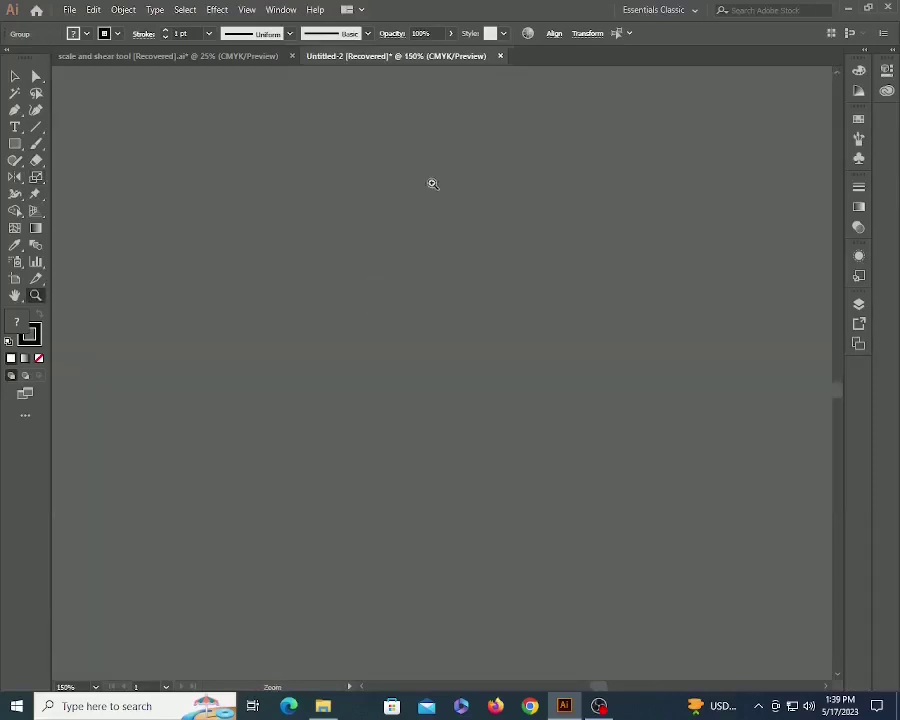
key("ctrl+0")
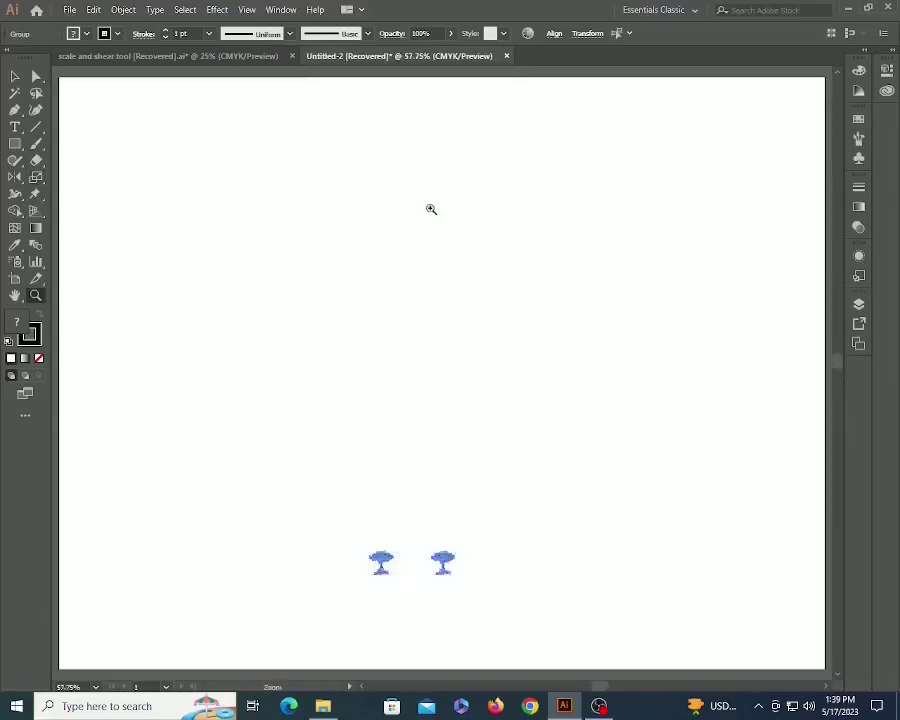
left_click_drag(347, 514, 498, 578)
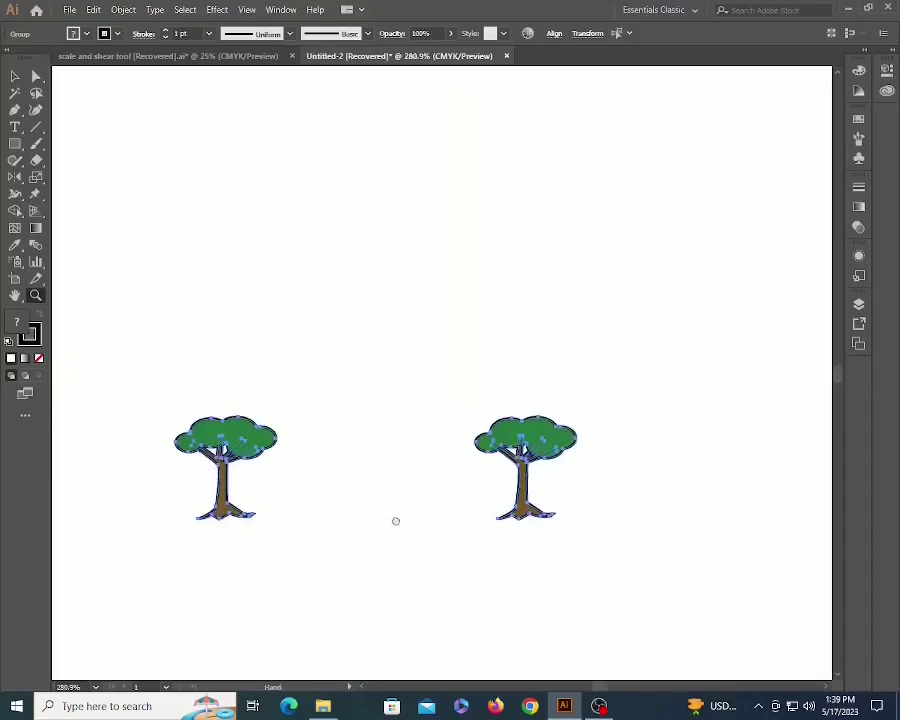
left_click(379, 417)
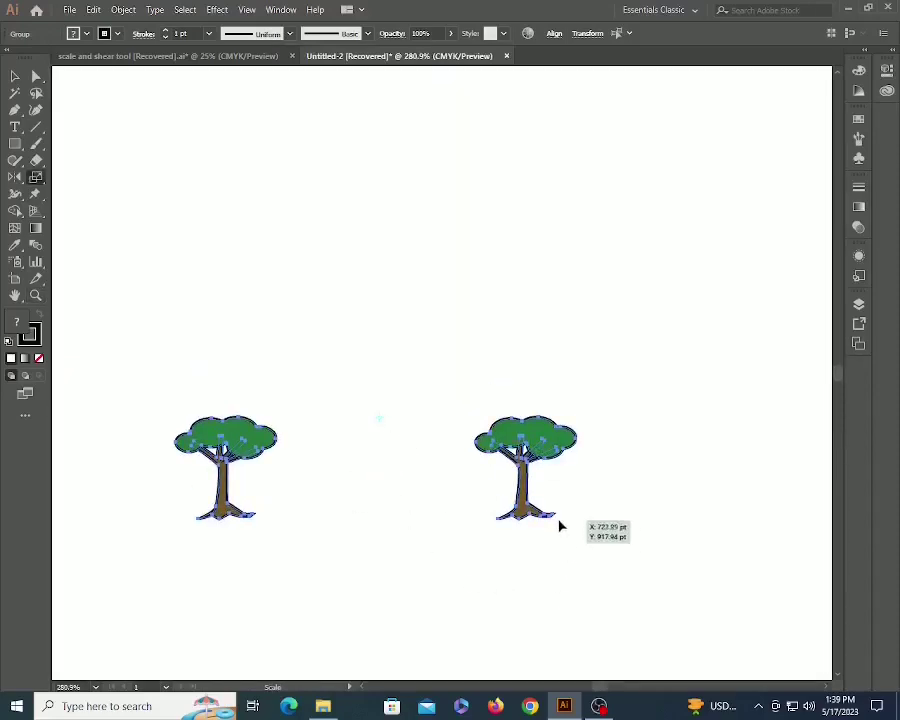
left_click_drag(560, 526, 597, 568)
key("ctrl+d")
key("ctrl+d")
key("ctrl+d")
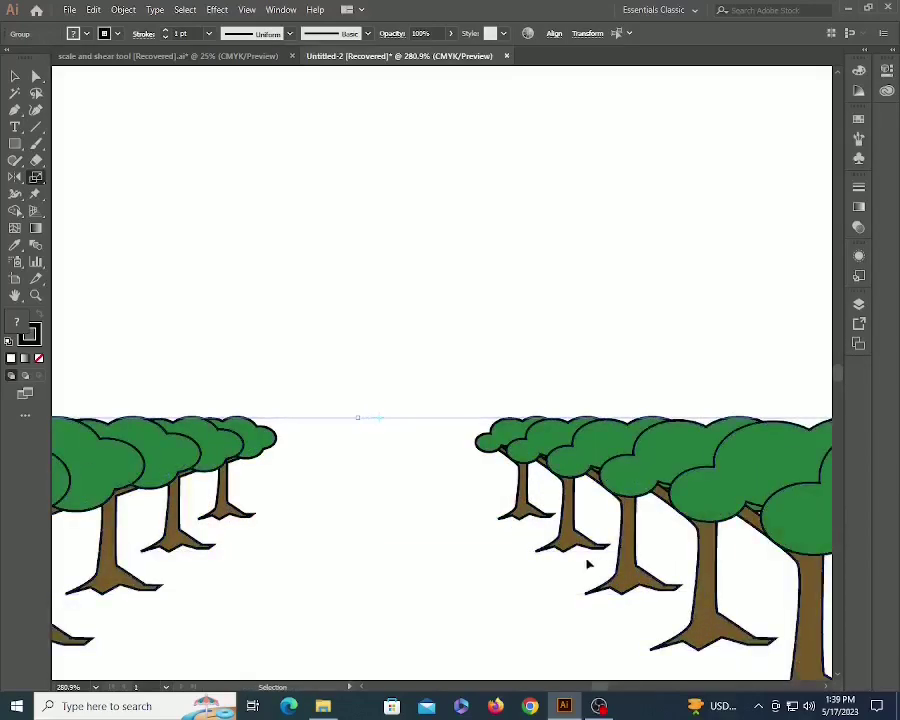
key("ctrl+0")
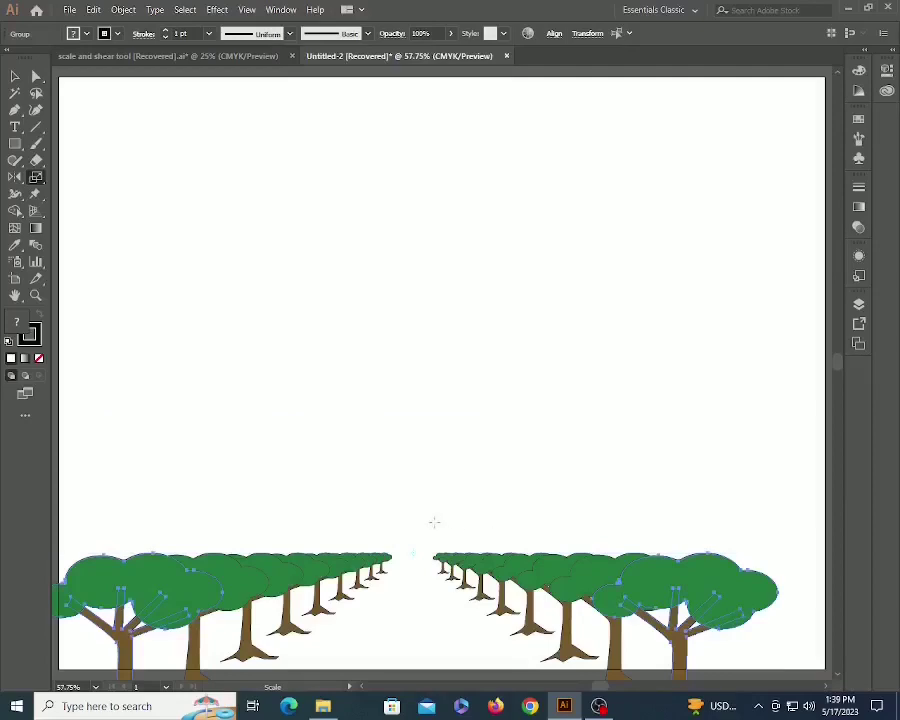
Undo the treetop-aligned copies and move the small pair of trees up to the middle of the artboard.
key("v")
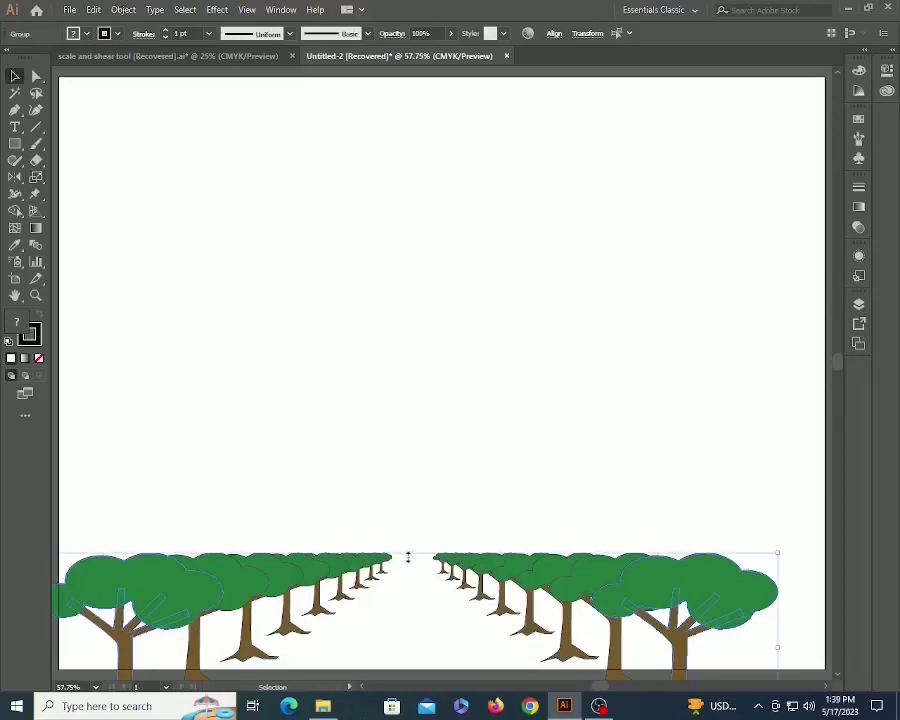
key("ctrl+z")
key("ctrl+z")
key("ctrl+z")
key("ctrl+z")
key("ctrl+z")
key("ctrl+z")
key("ctrl+z")
key("ctrl+z")
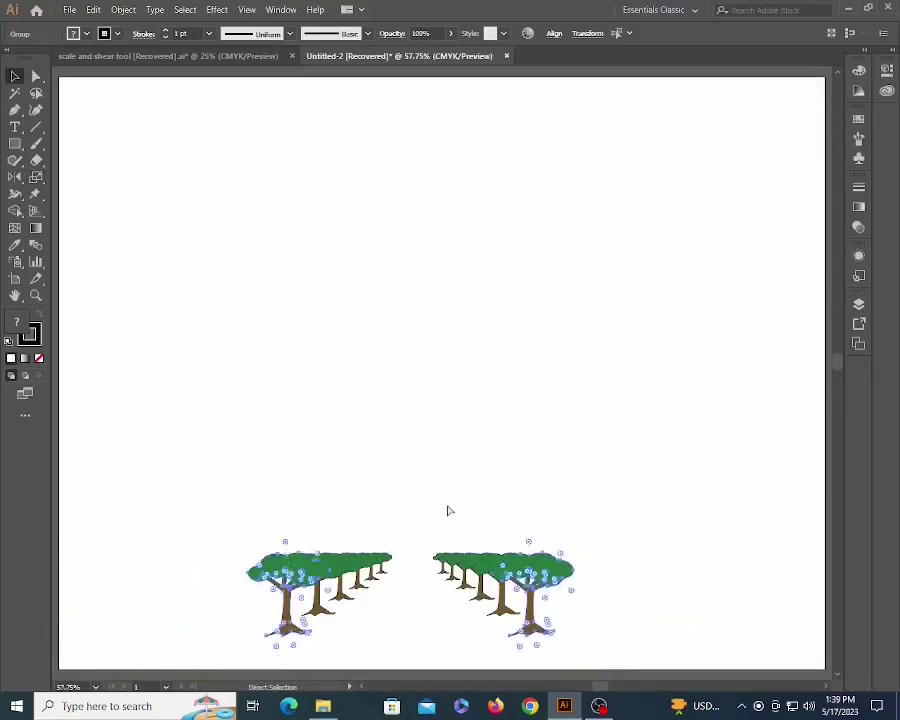
key("ctrl+z")
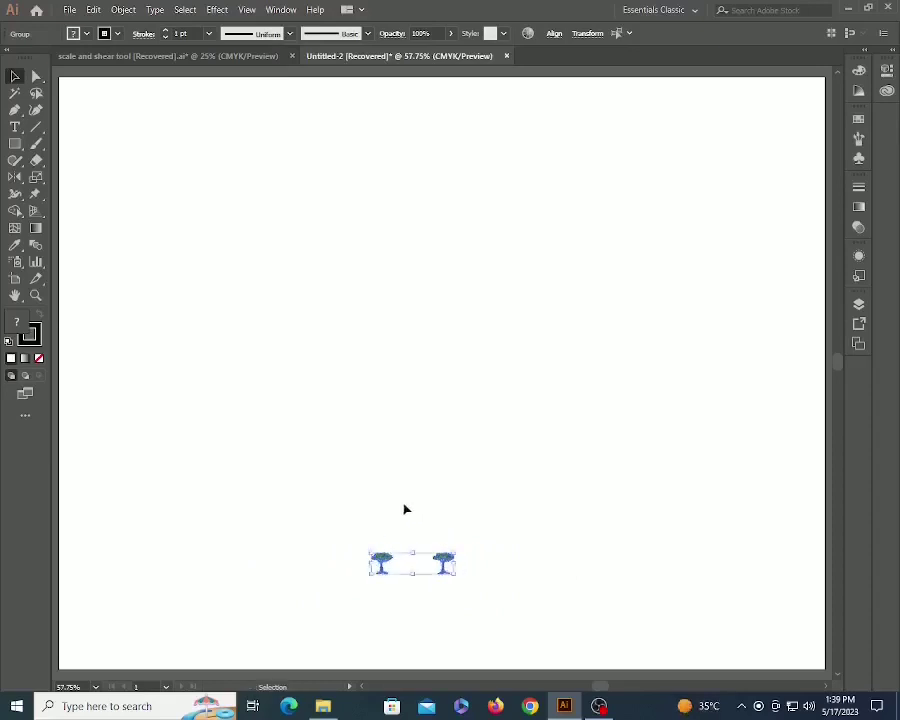
left_click_drag(383, 556, 390, 333)
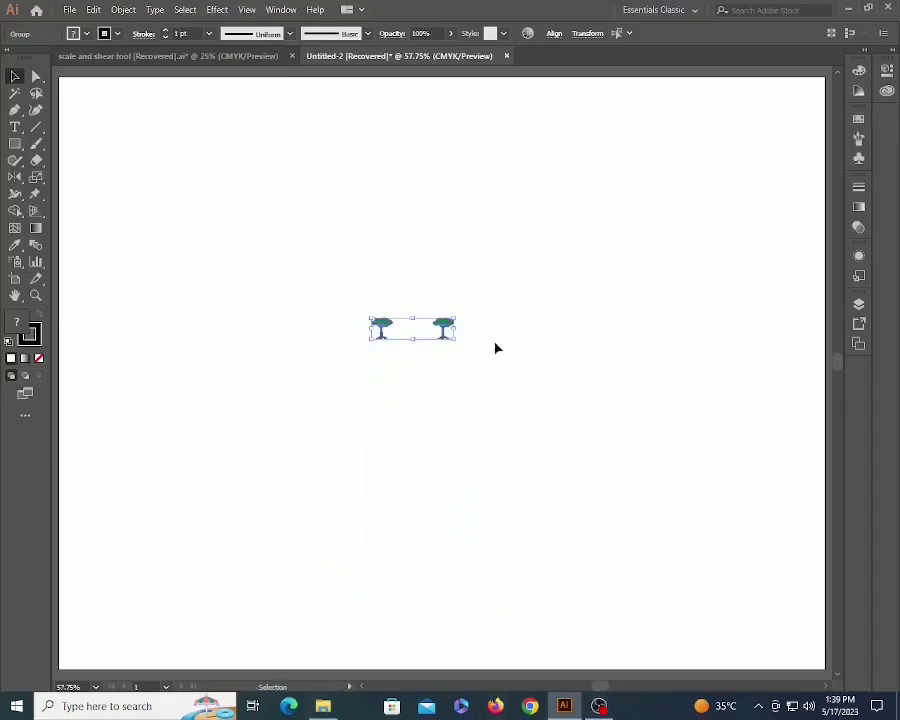
Scale enlarged copies of the tree pair about a midpoint level with the trunk bases, repeating until the rows pass the artboard edges.
key("z")
double_click(457, 320)
left_click_drag(300, 351, 440, 212)
key("s")
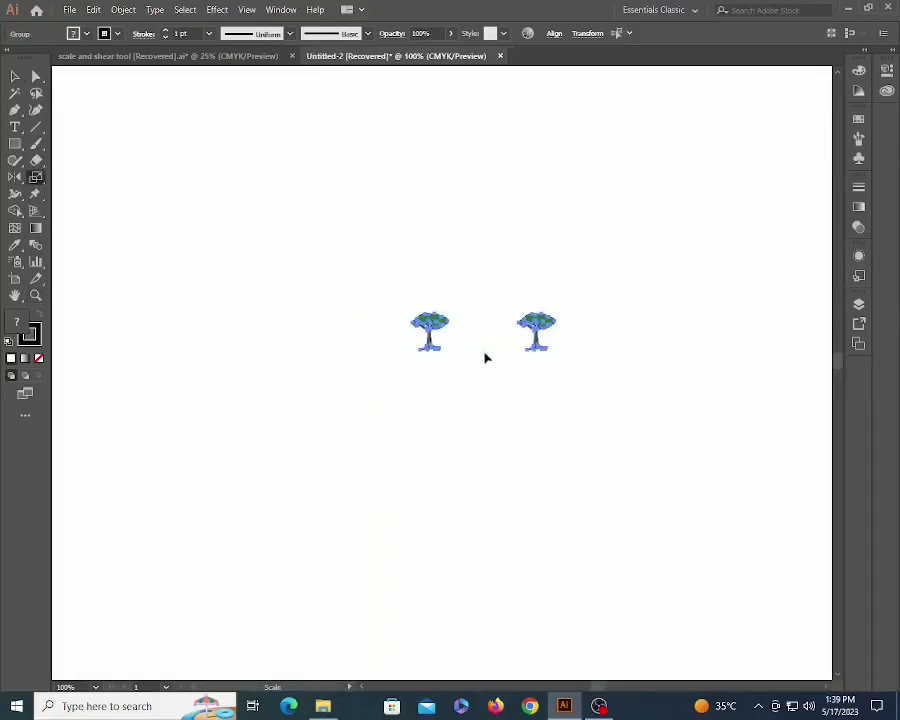
left_click_drag(563, 327, 594, 293)
key("ctrl+d")
key("ctrl+d")
key("ctrl+d")
key("ctrl+d")
key("ctrl+d")
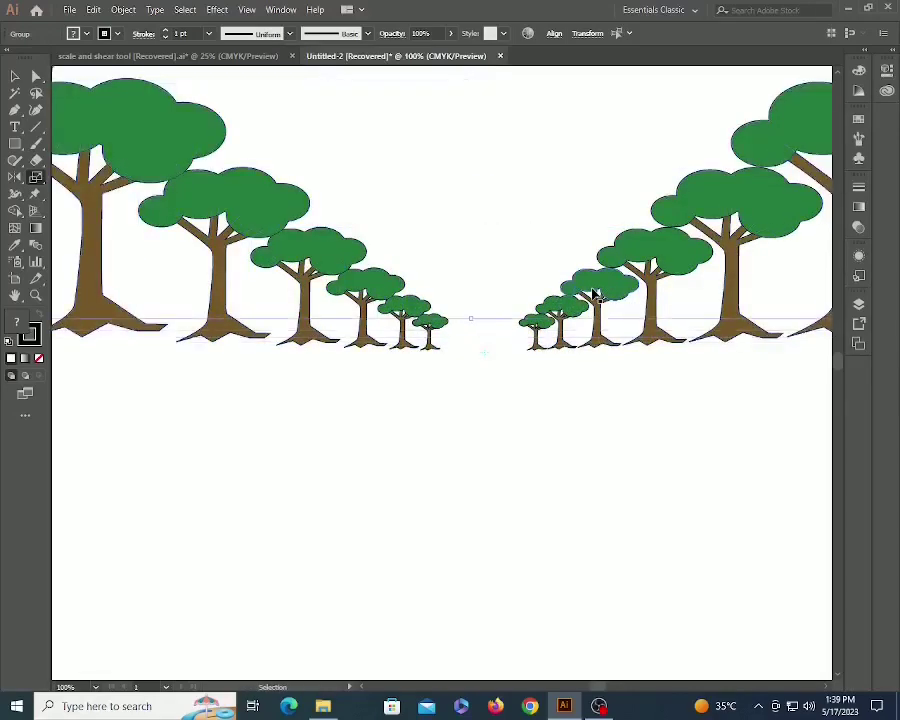
scroll(542, 338, "down", 3)
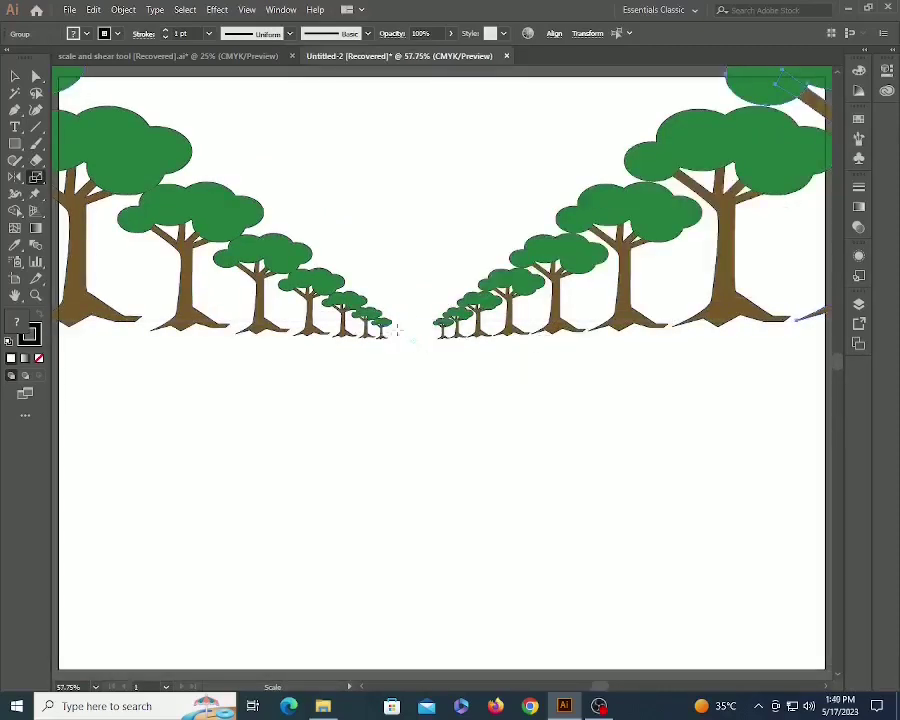
Undo the base-aligned copies until only the small pair of trees remains.
key("ctrl+z")
key("ctrl+z")
key("ctrl+z")
key("ctrl+z")
key("ctrl+z")
key("ctrl+z")
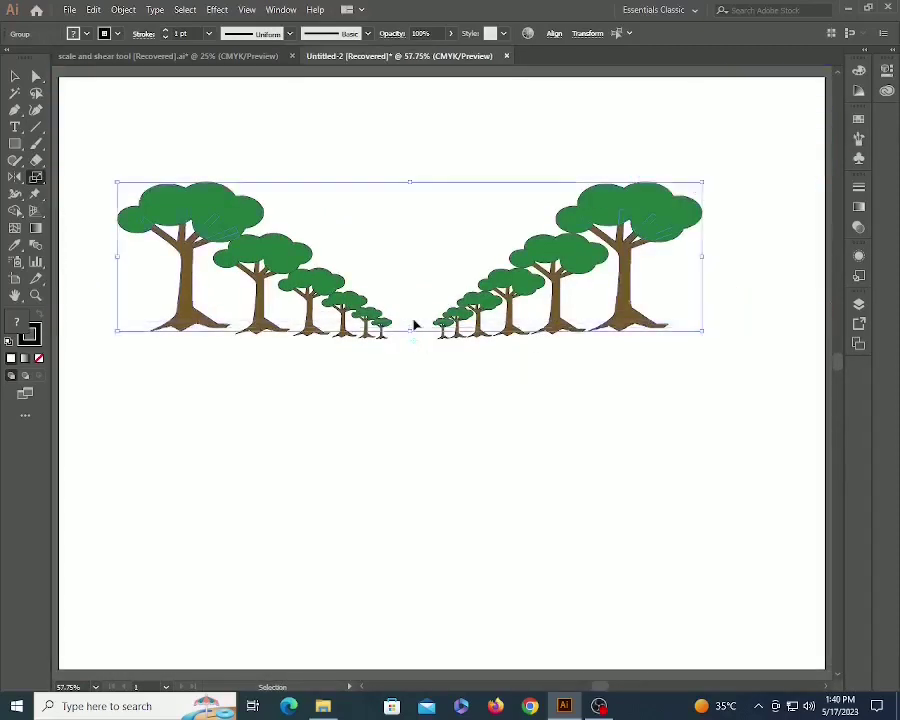
Scale an enlarged copy of the tree pair about a point at the base of the left tree, and repeat it several times.
key("s")
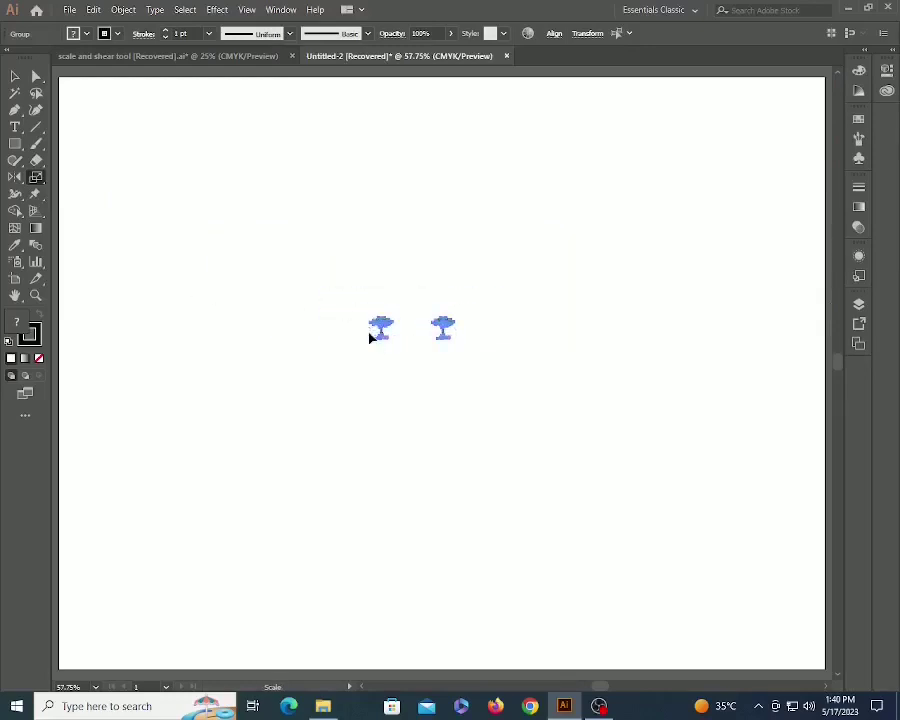
mouse_move(472, 319)
left_mouse_down()
mouse_move(498, 305)
mouse_move(479, 311)
left_mouse_up()
key("ctrl+d")
key("ctrl+d")
key("ctrl+d")
key("ctrl+d")
key("ctrl+d")
key("ctrl+d")
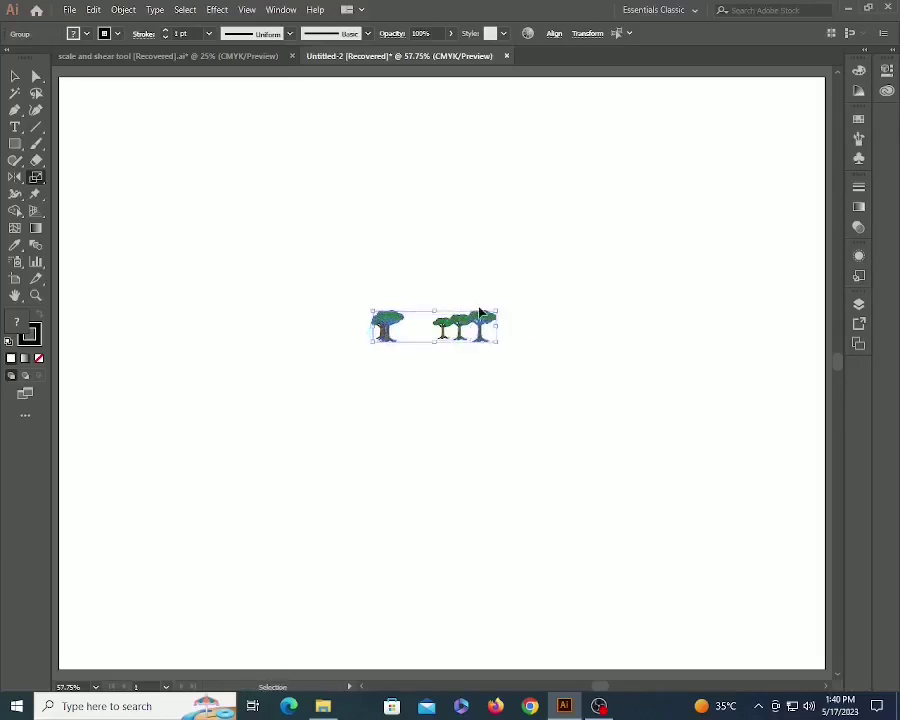
key("ctrl+d")
key("ctrl+d")
key("ctrl+d")
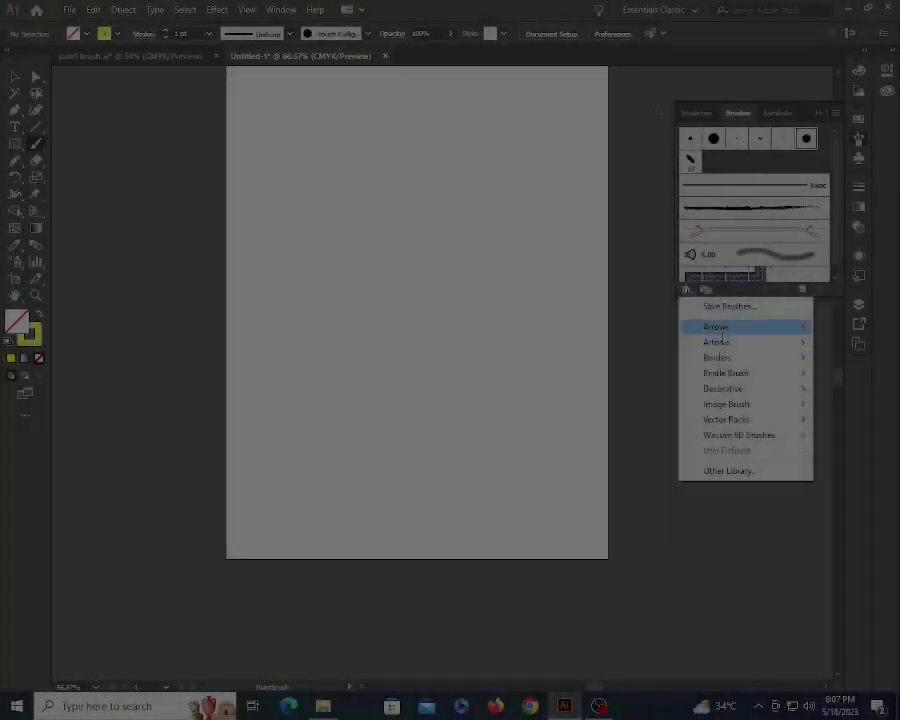
Load the Borders_Geometric brush library and paint two wavy strokes across the artboard with the red and orange triangle brush.
mouse_move(730, 334)
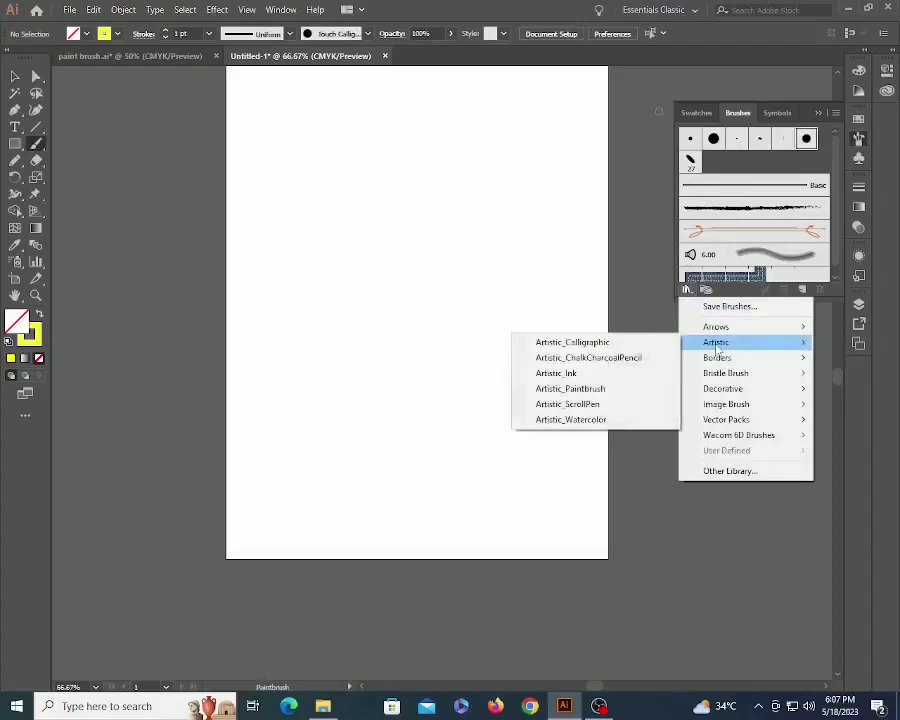
left_click(637, 401)
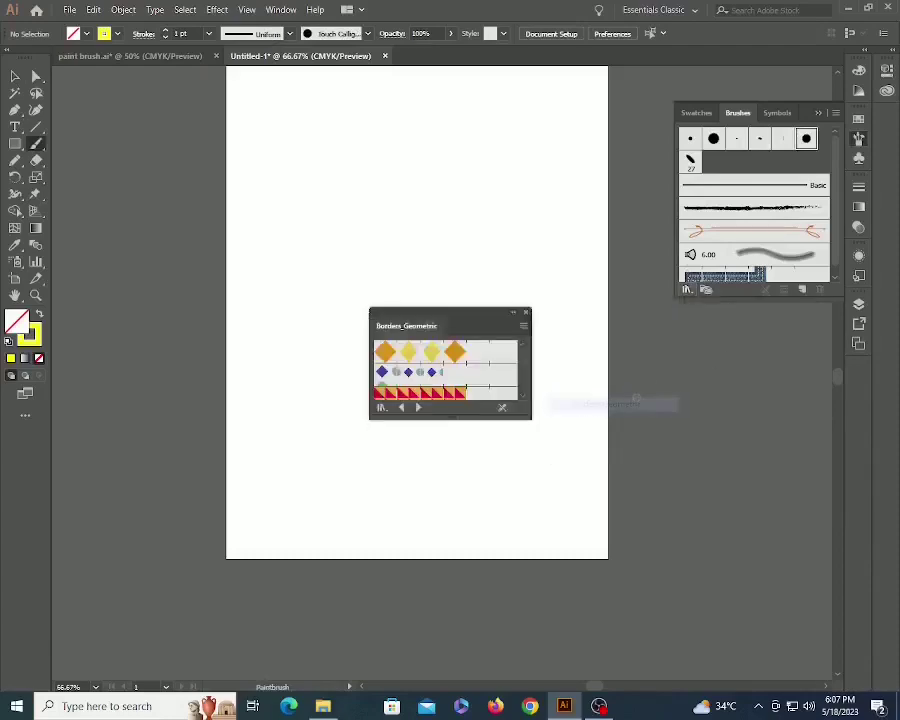
left_click(420, 395)
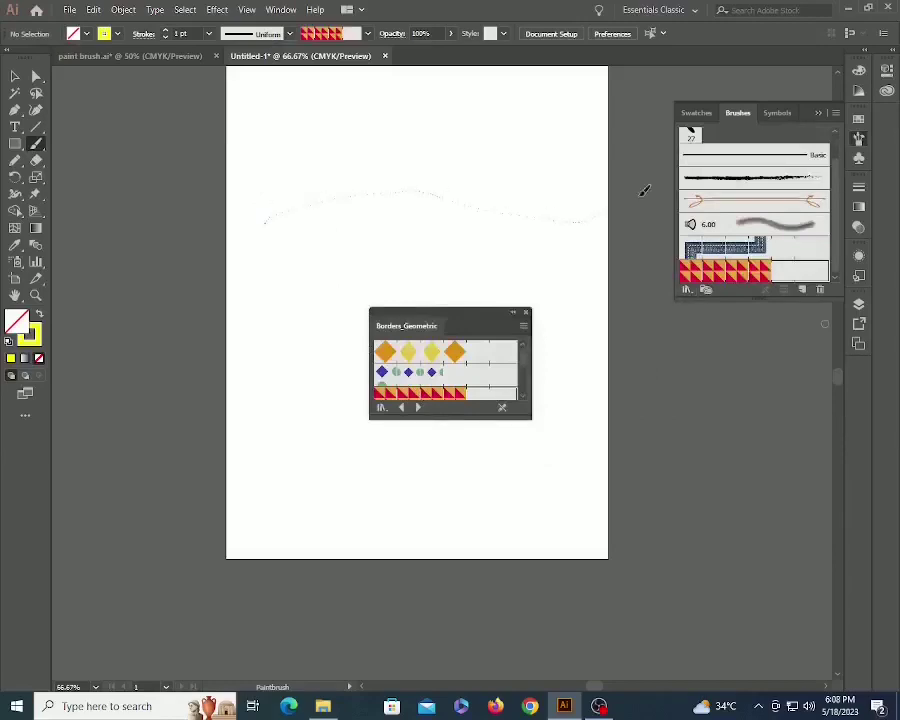
left_click_drag(645, 190, 643, 155)
mouse_move(410, 483)
left_mouse_down()
mouse_move(701, 376)
mouse_move(704, 340)
left_mouse_up()
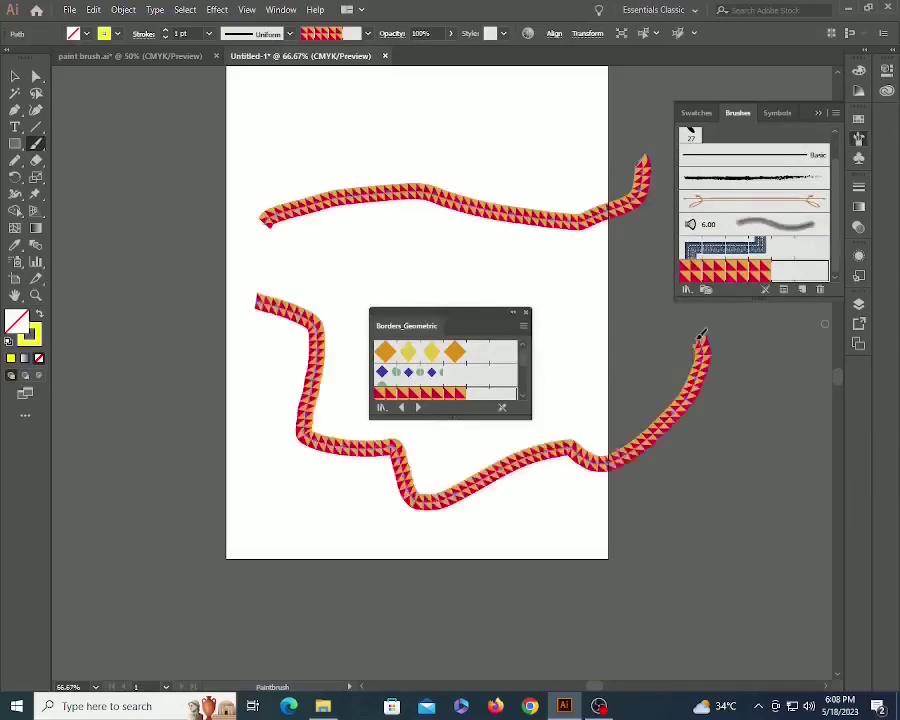
Draw a circle over the start of the upper stroke, apply the orange and yellow diamond border brush to it, and deselect.
key("l")
left_click_drag(346, 234, 422, 308)
left_click(428, 394)
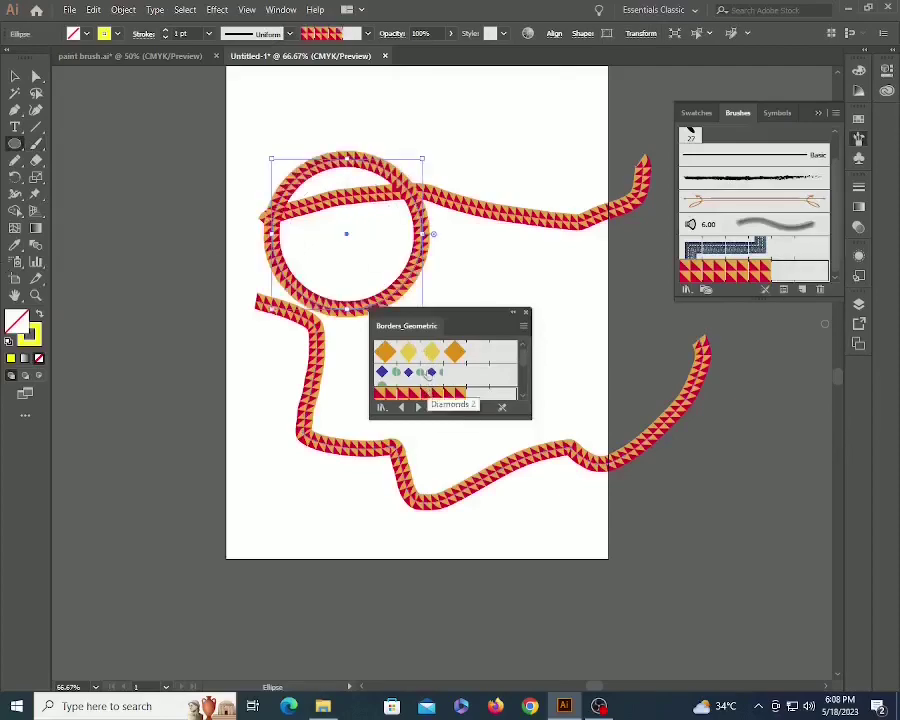
left_click(432, 353)
left_click(213, 168, "ctrl")
key("z")
left_click_drag(243, 141, 454, 217)
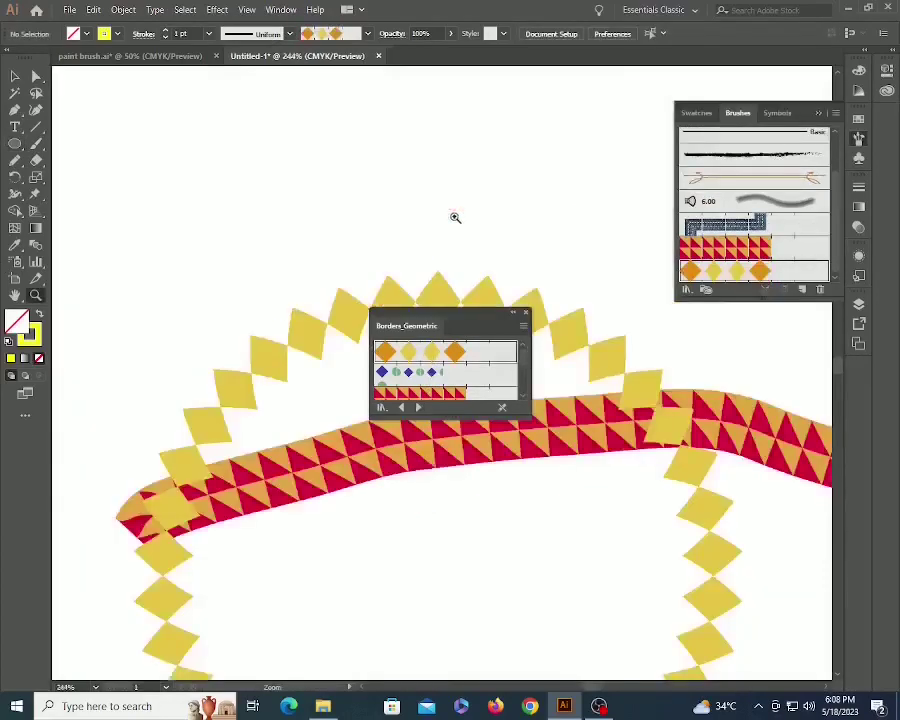
Move the diamond-bordered circle up and to the left so its lower part overlaps the upper triangle stroke, and deselect it.
key("v")
left_click_drag(287, 342, 235, 157)
left_click(613, 94)
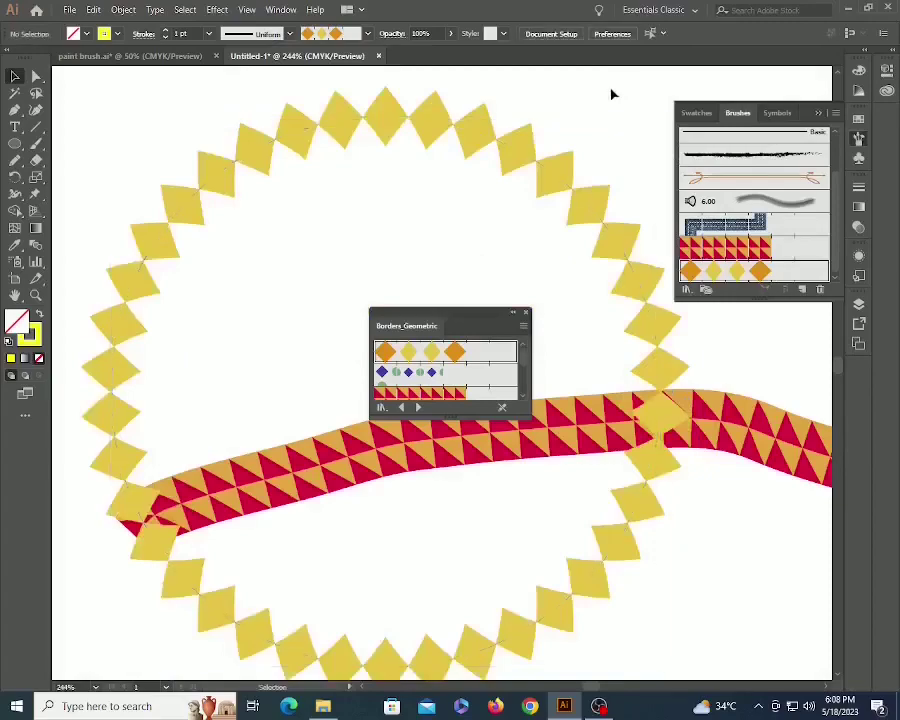
key("ctrl+0")
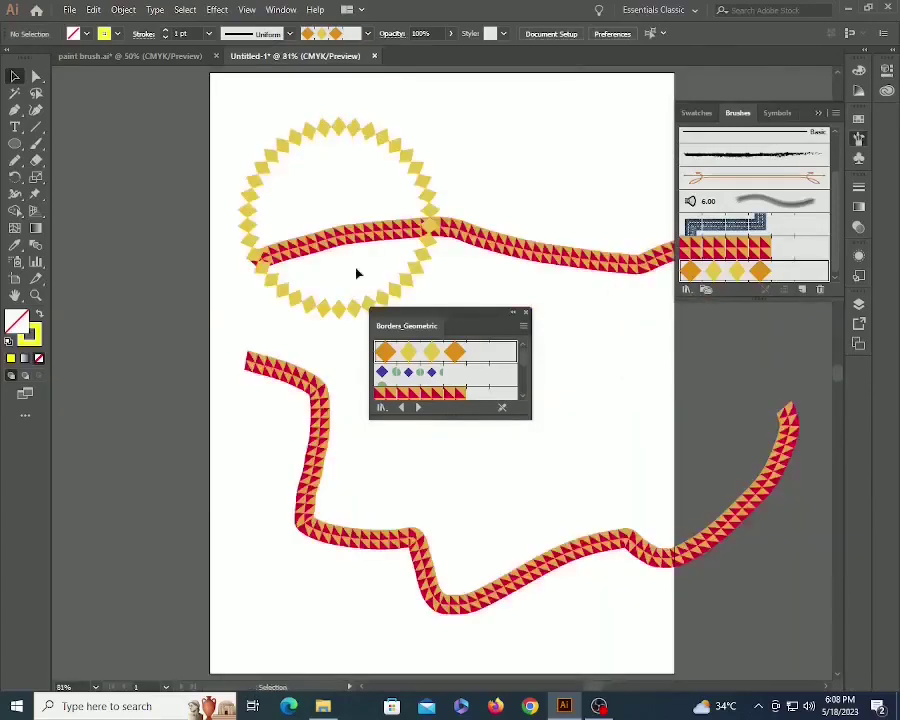
Load the Borders_Novelty brush library, apply its airplane border brush to the circle, and deselect.
left_click(418, 407)
left_click(418, 407)
left_click(401, 407)
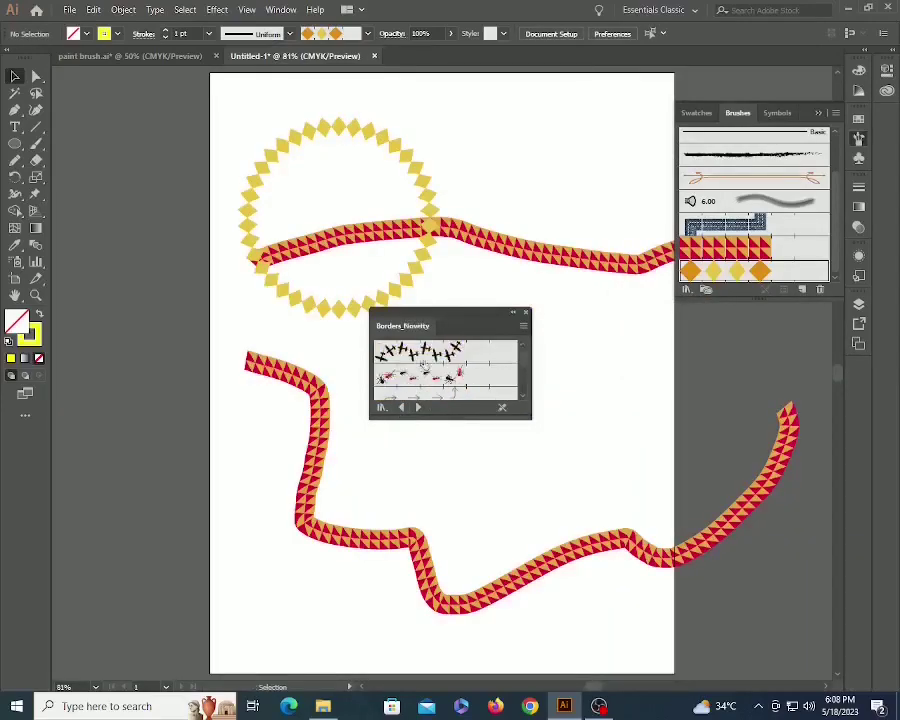
left_click(410, 280)
left_click(420, 351)
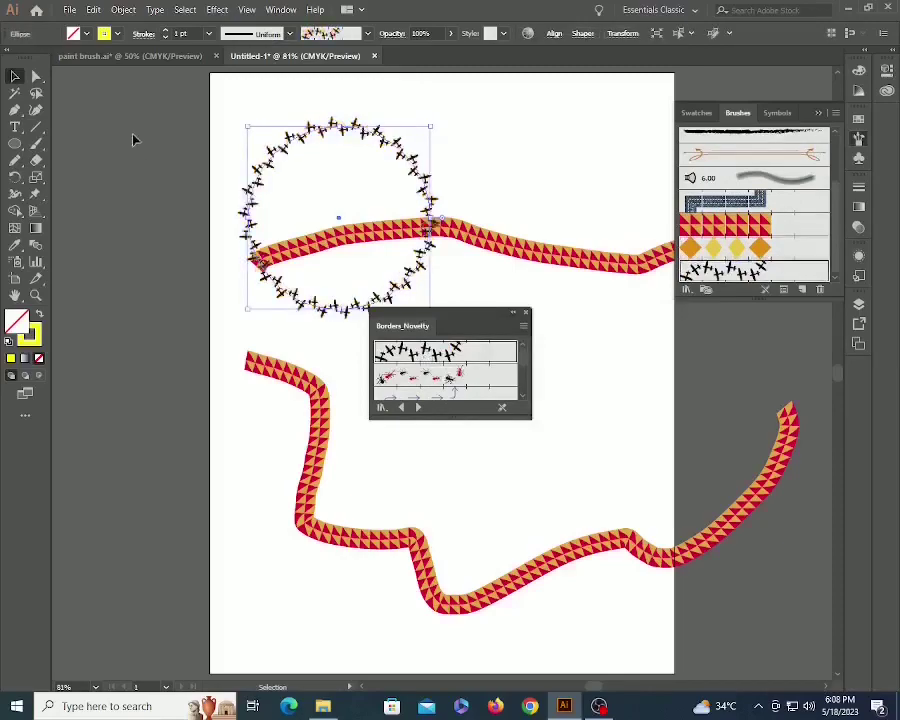
left_click(254, 115)
Examine the airplane border up close, then select the circle and delete it.
key("z")
left_click_drag(256, 107, 478, 194)
key("v")
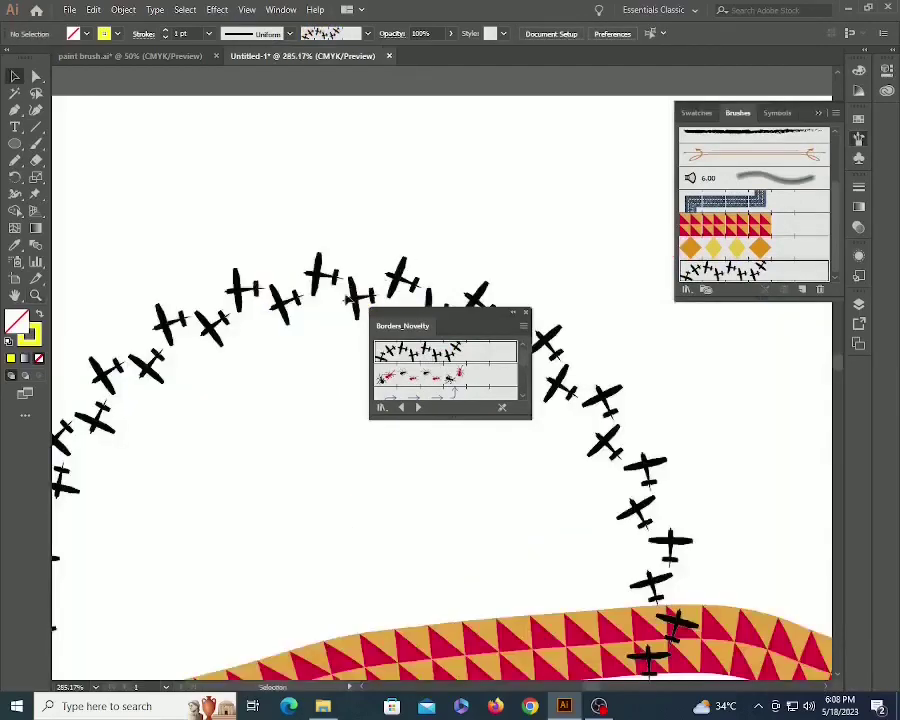
key("ctrl+a")
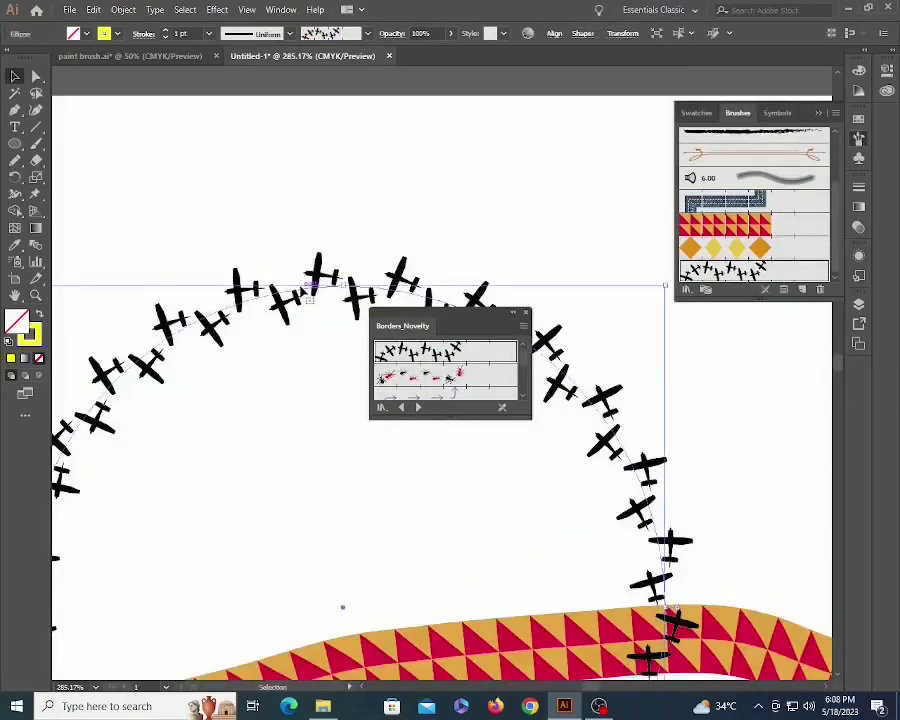
key("ctrl+0")
key("Delete")
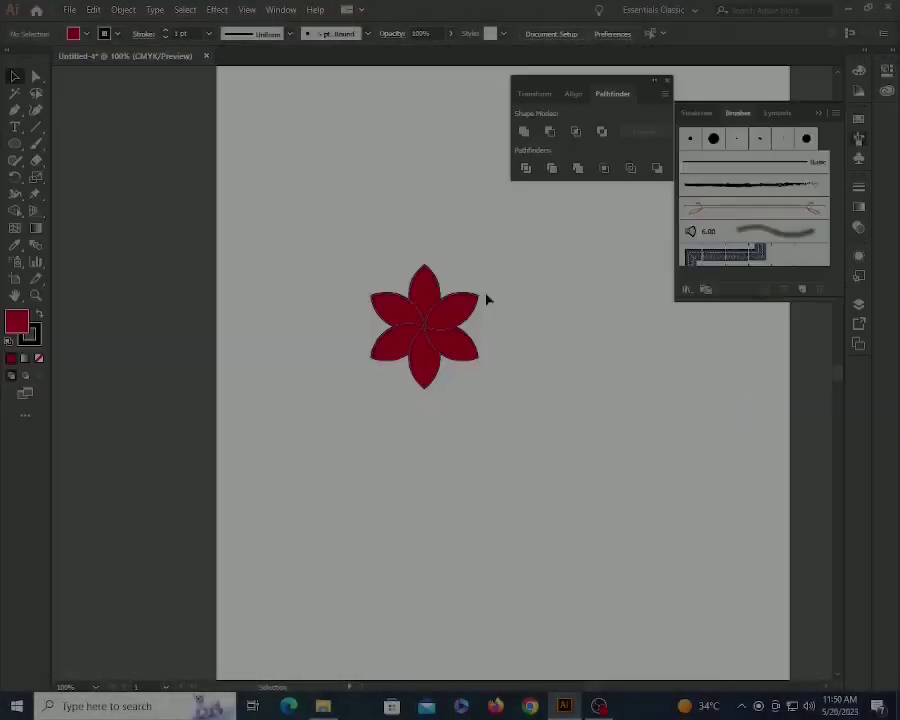
Create an art brush from the red six-petal flower with the default options, and move the flower off the artboard.
left_click(478, 300)
left_click_drag(478, 300, 728, 276)
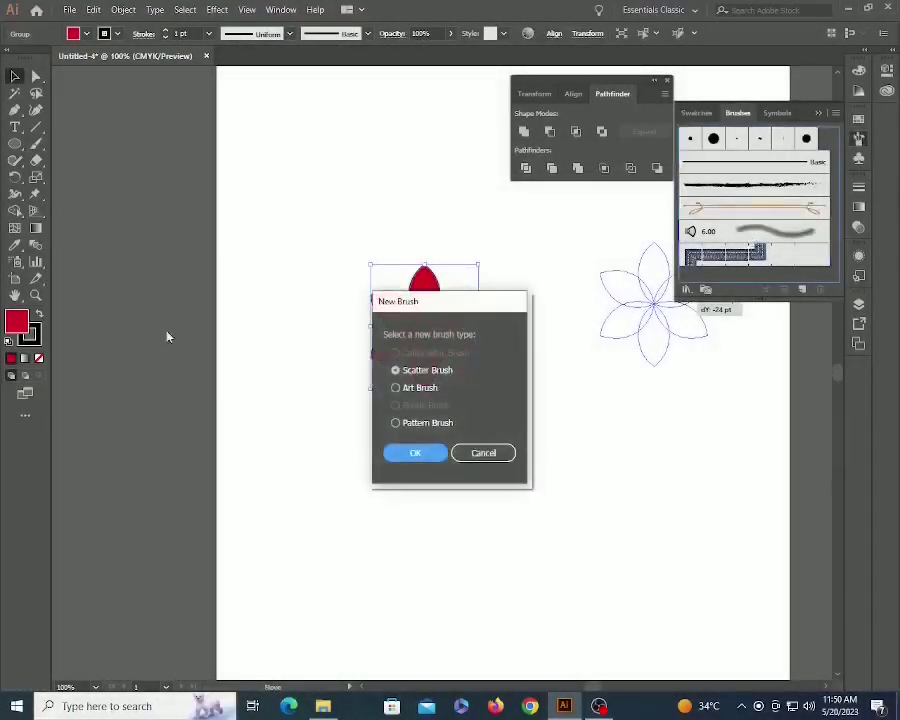
left_click(397, 388)
left_click(413, 452)
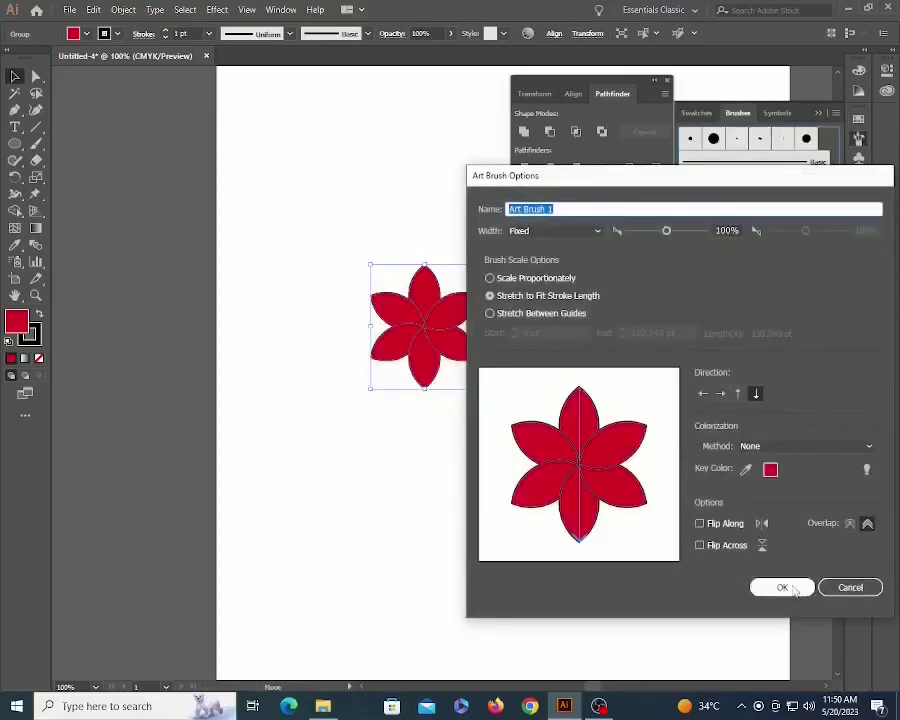
left_click(783, 587)
mouse_move(458, 342)
left_mouse_down()
mouse_move(253, 315)
mouse_move(127, 239)
mouse_move(130, 248)
left_mouse_up()
left_click(313, 268)
Paint one long diagonal stroke and four shorter strokes across the artboard with the red flower art brush.
key("b")
left_click_drag(391, 412, 652, 573)
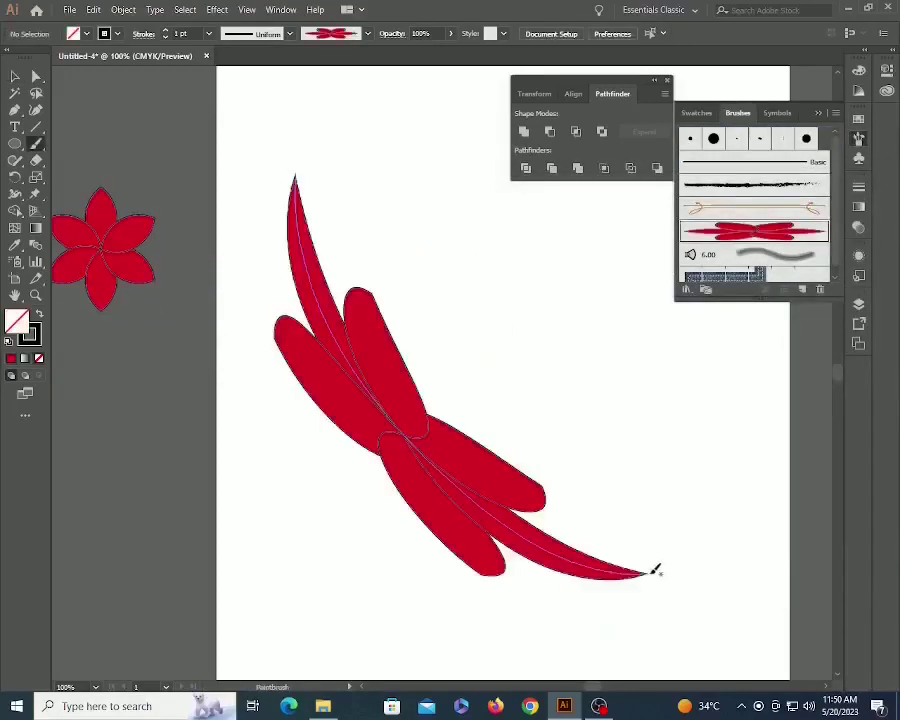
left_click_drag(452, 212, 644, 263)
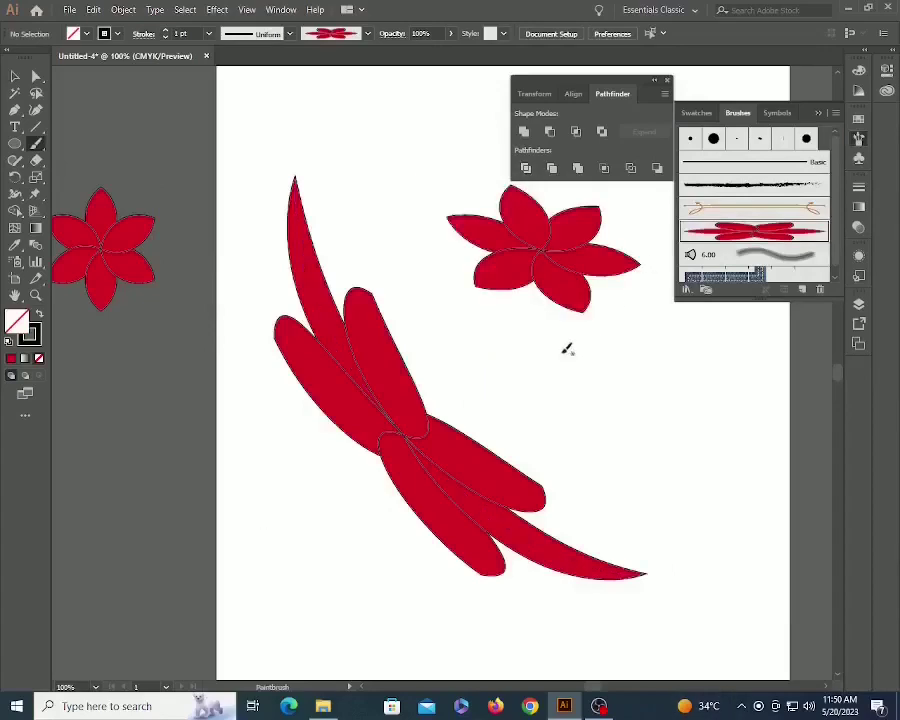
left_click_drag(515, 354, 702, 403)
left_click_drag(649, 513, 760, 500)
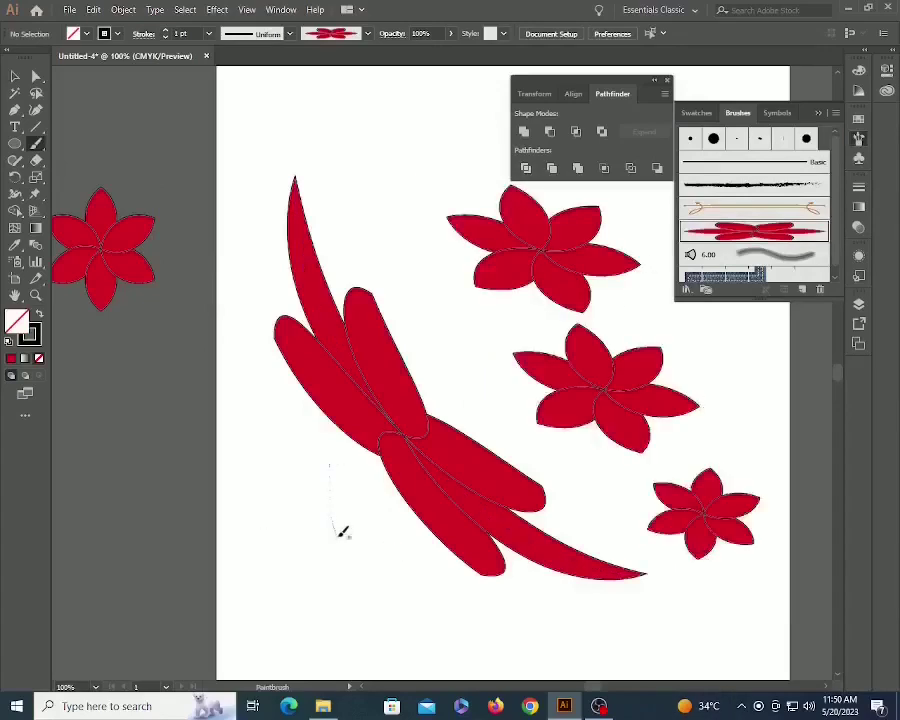
left_click_drag(342, 531, 386, 500)
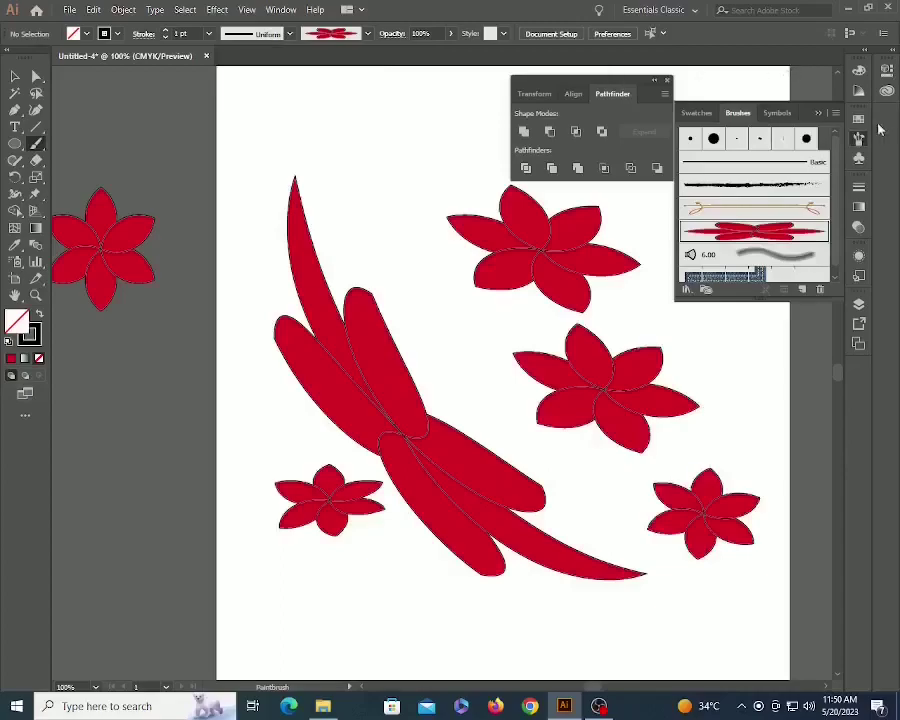
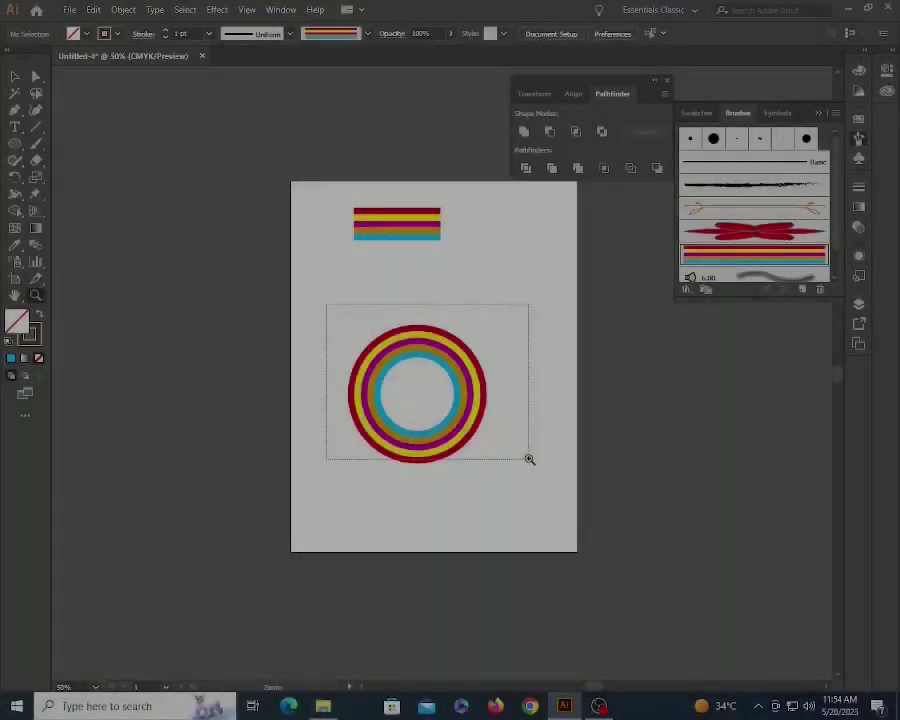
Select the striped ring and open the options of its art brush, keeping the ring in view.
left_click_drag(530, 459, 530, 459)
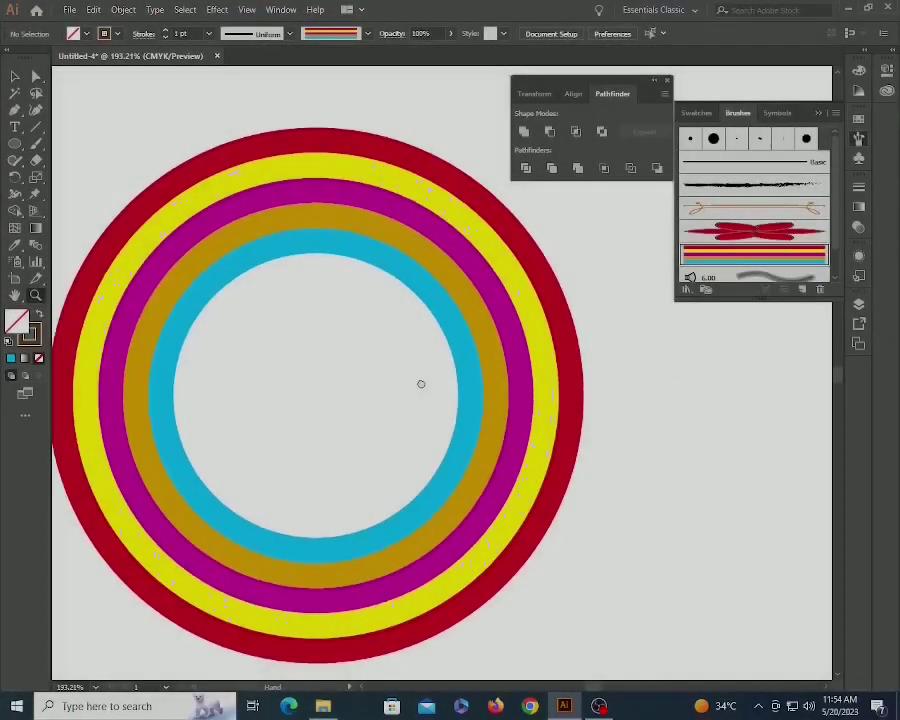
left_click(520, 376)
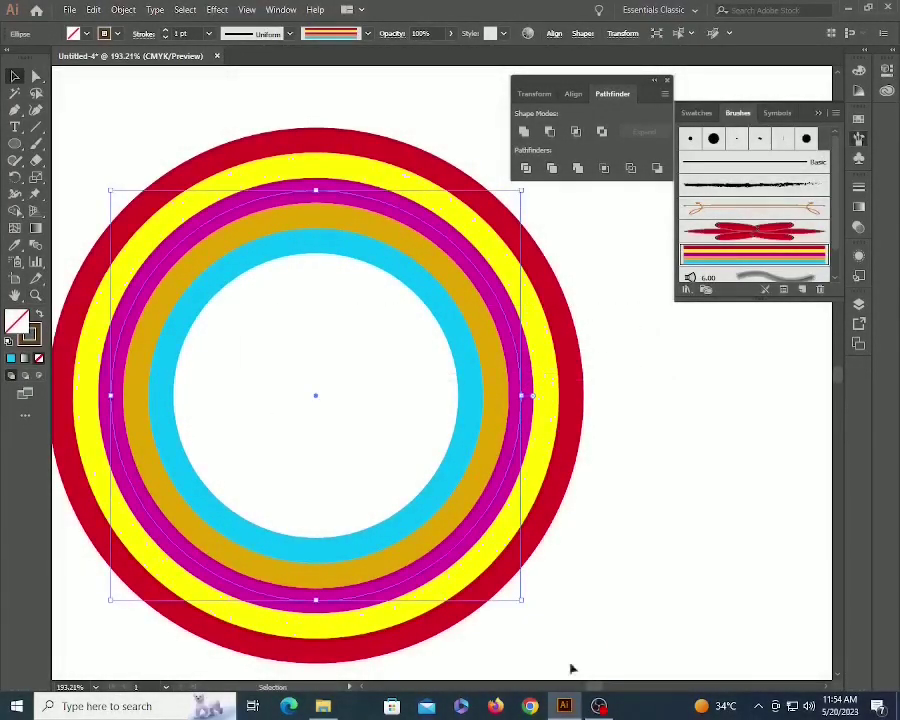
double_click(760, 253)
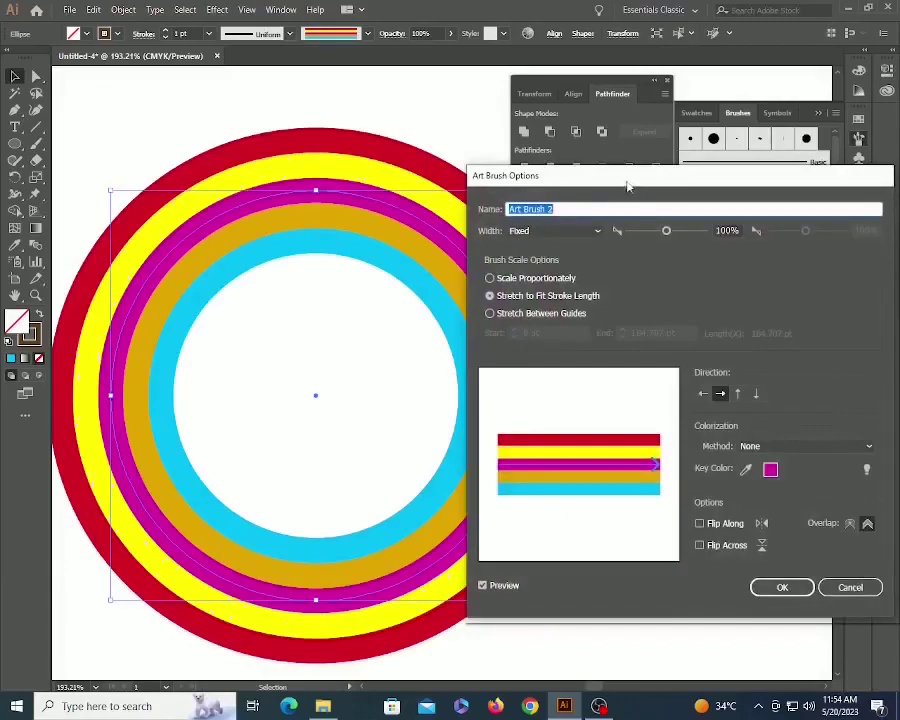
left_click_drag(623, 190, 691, 101)
Preview the Tints and the Tints and Shades colorization methods on the striped ring.
left_click(848, 357)
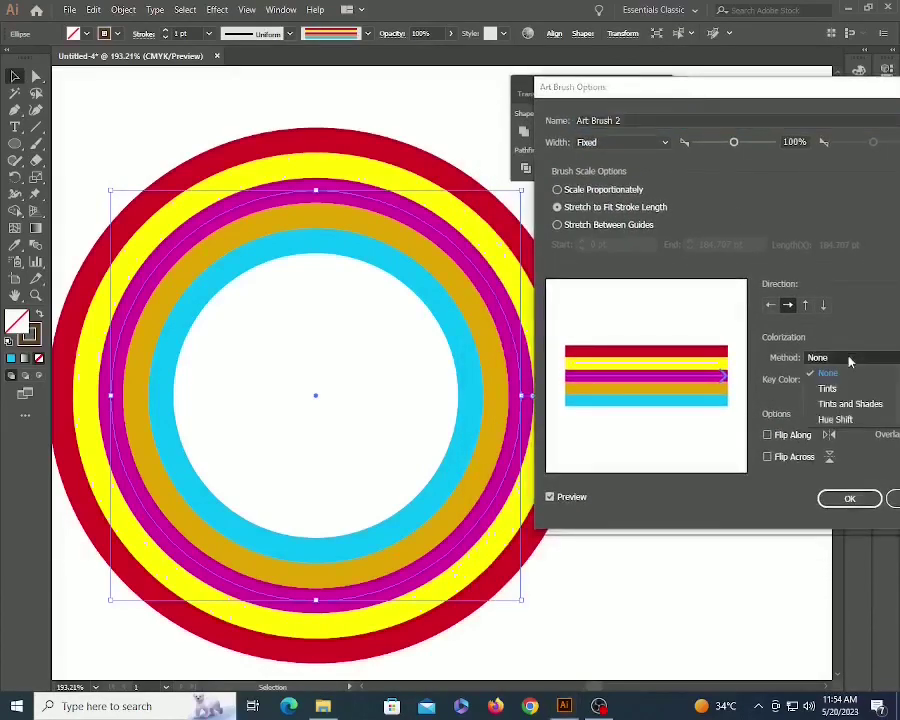
left_click(829, 388)
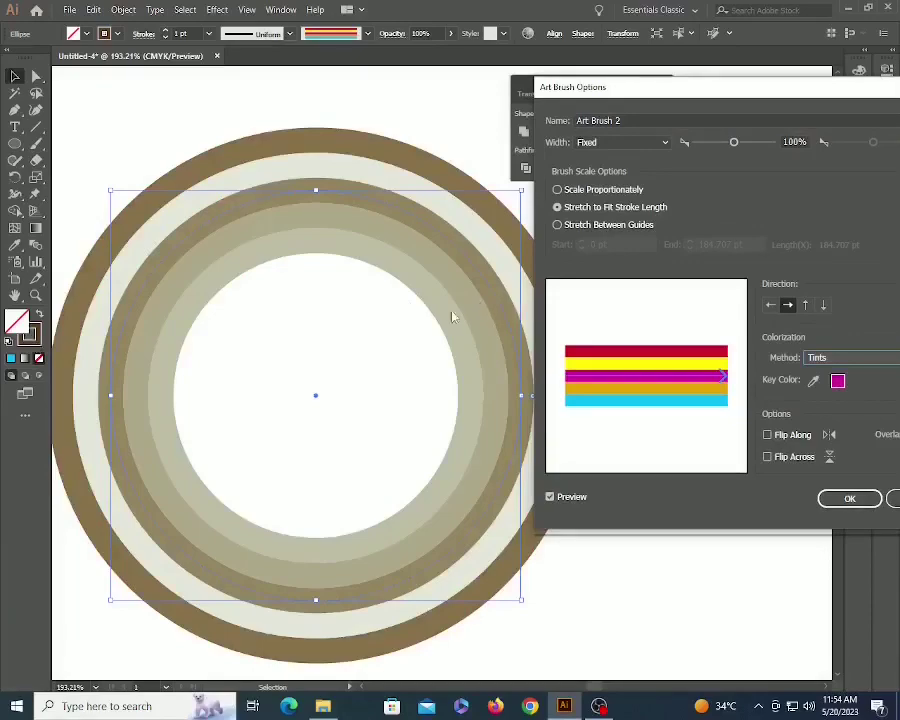
left_click(846, 364)
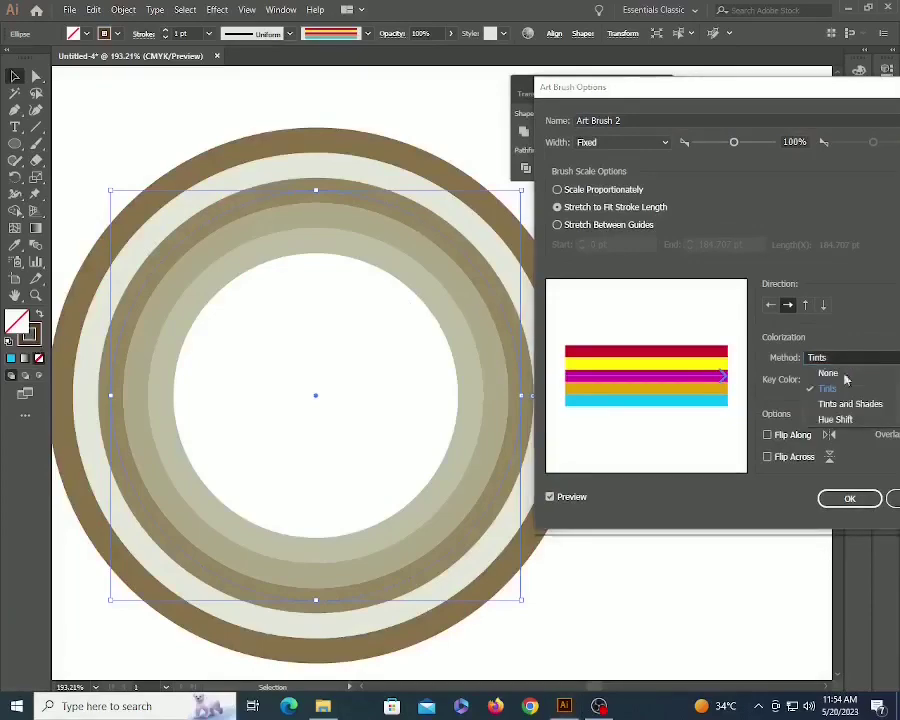
left_click(818, 402)
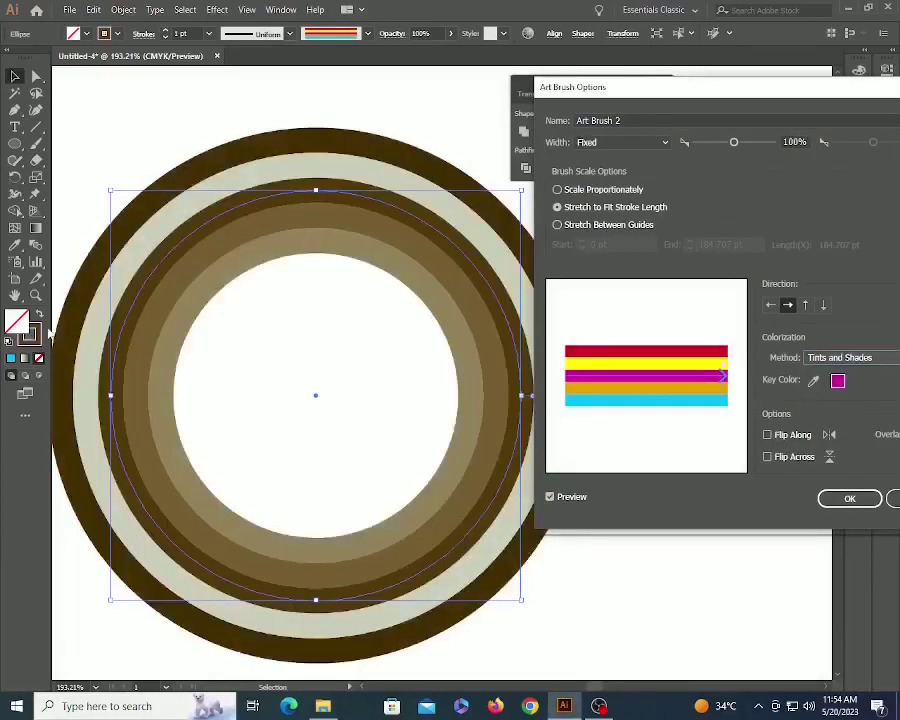
Set the striped brush's colorization method to Hue Shift and apply the change to the existing strokes.
left_click(850, 358)
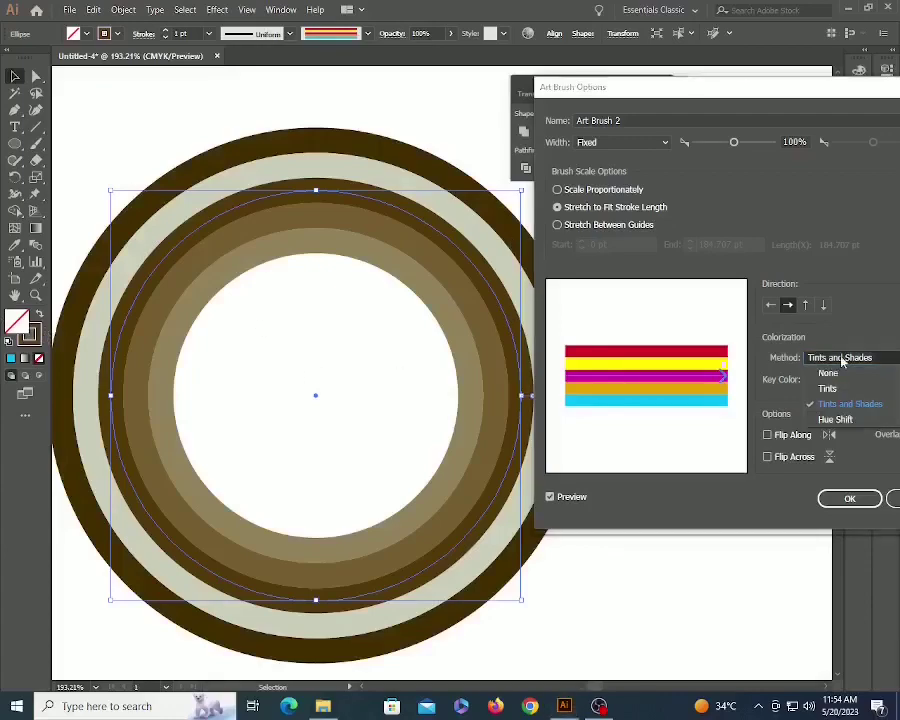
left_click(830, 418)
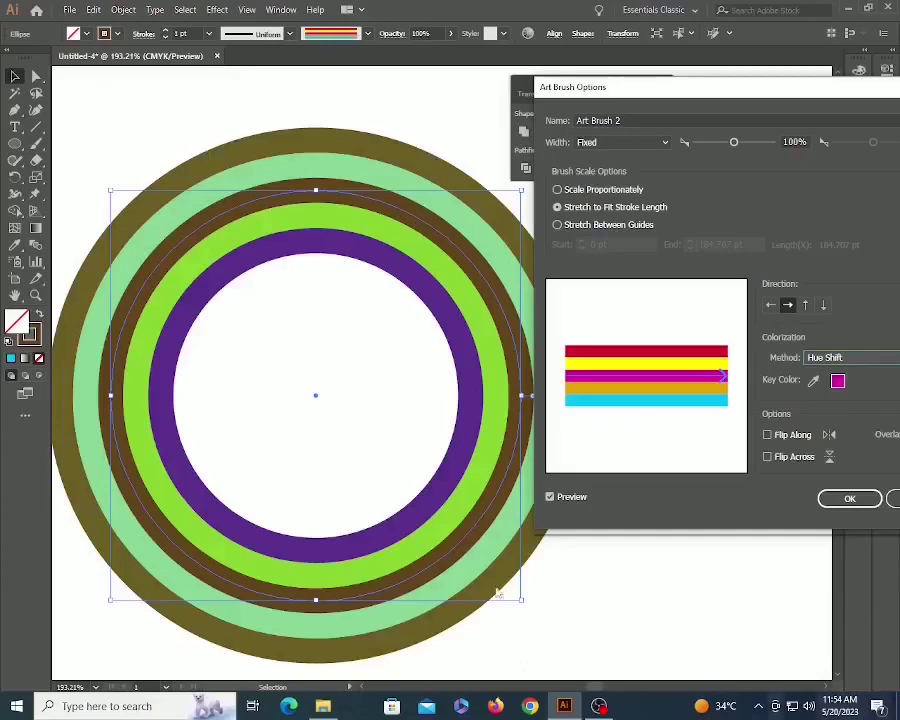
left_click(849, 497)
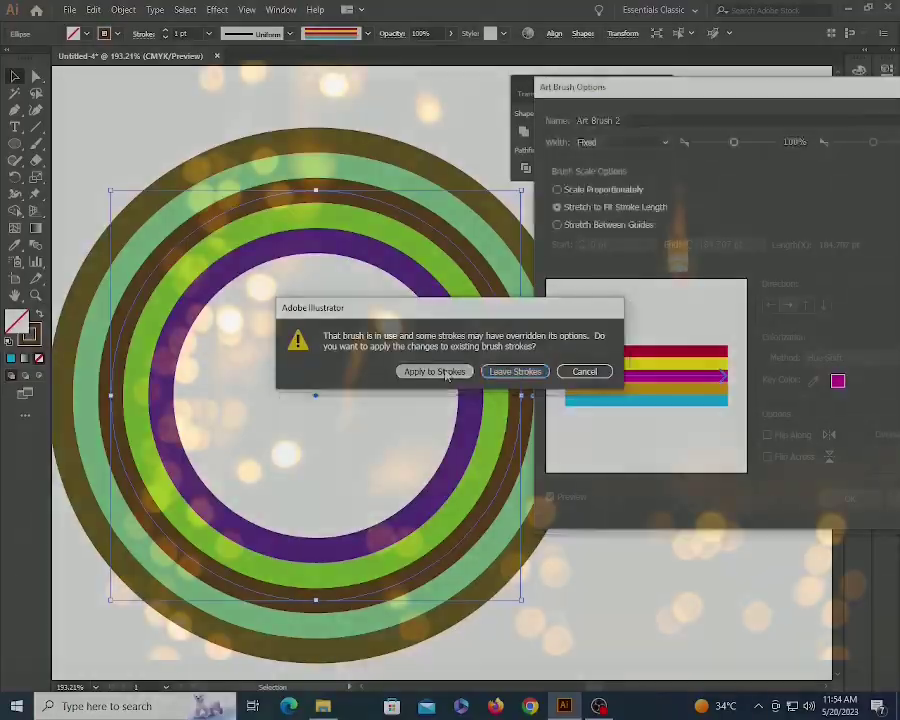
left_click(435, 372)
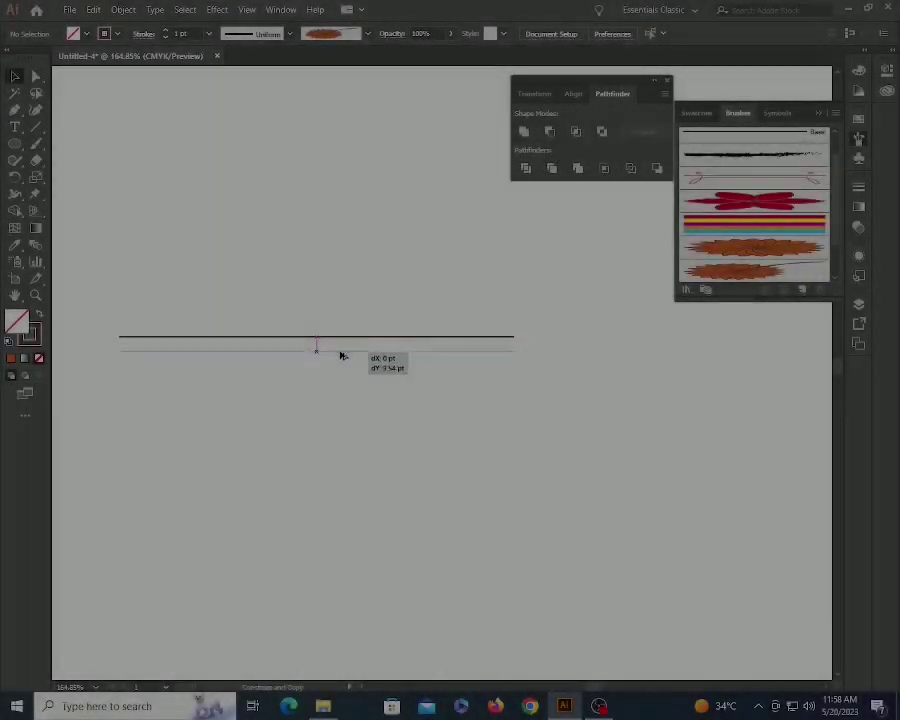
Copy the horizontal line downward twice, and shorten the copies about their centre so each is shorter than the one above.
left_click_drag(342, 356, 342, 352)
key("ctrl+d")
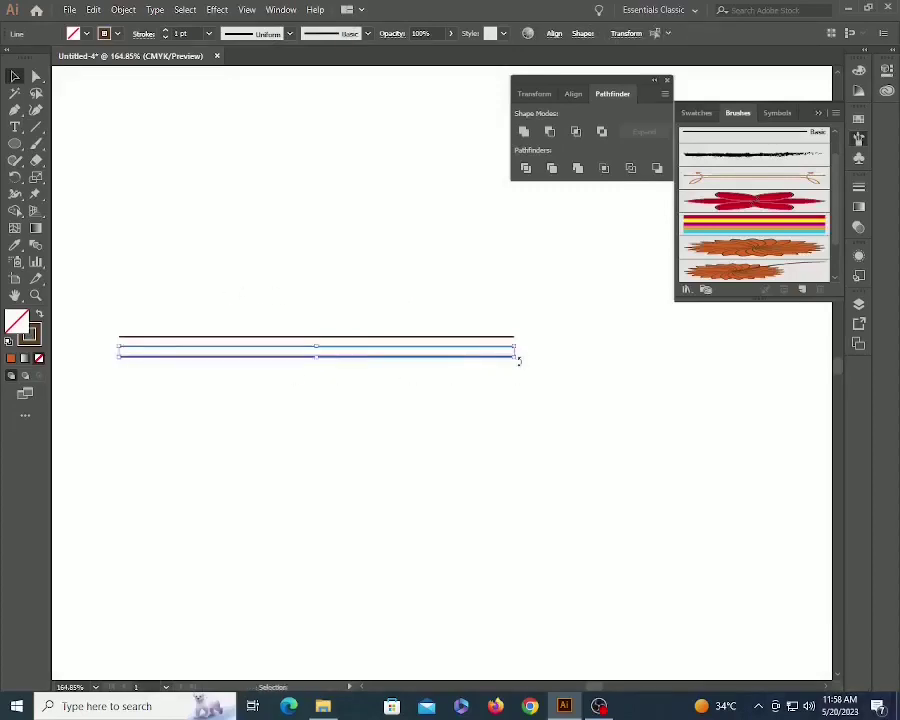
left_click_drag(516, 356, 410, 361)
left_click(452, 349, "shift")
left_click(420, 440)
Give all three lines the width profile that tapers at both ends, and set their stroke weight to 6 pt.
left_click_drag(205, 269, 480, 558)
left_click(290, 34)
left_click(241, 77)
left_click_drag(315, 277, 408, 446)
double_click(180, 34)
type("6")
key("Return")
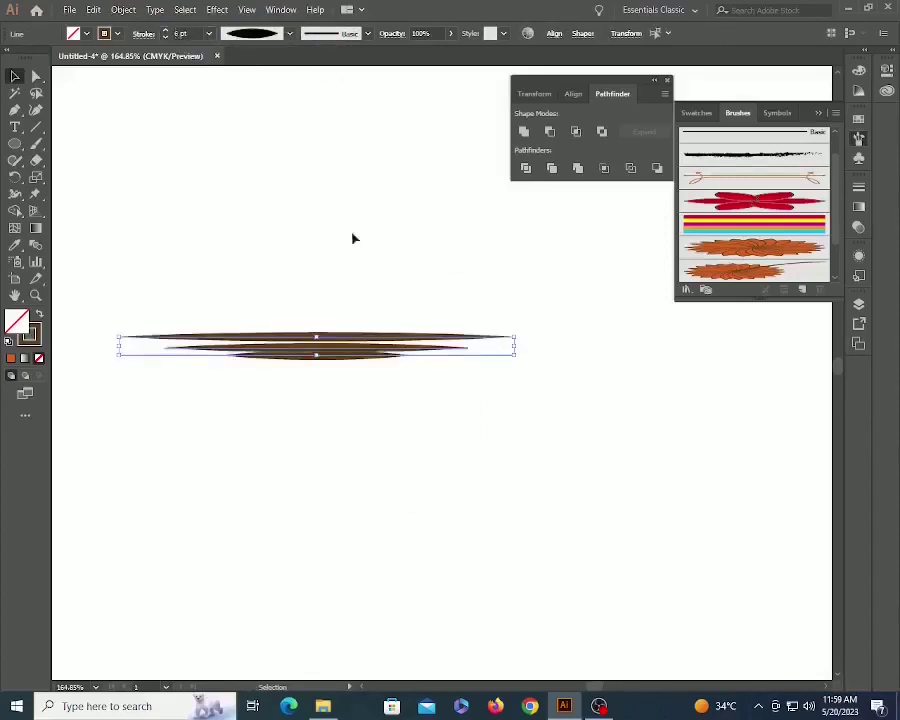
Set the stroke weight of the middle line to 3 pt and of the lowest line to 1.5 pt.
left_click(353, 237)
scroll(304, 311, "up", 5)
left_click(580, 400)
double_click(180, 34)
type("3")
left_click(404, 424)
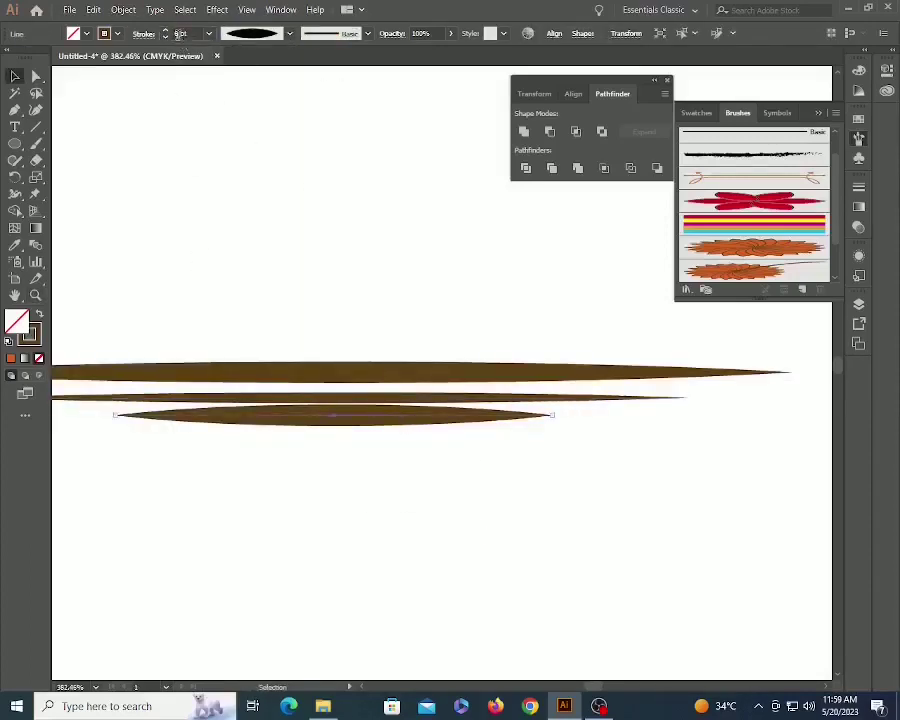
double_click(180, 34)
type("1.5")
key("Return")
left_click(391, 314)
Select the three tapered lines and create an art brush from them with the default options.
key("z")
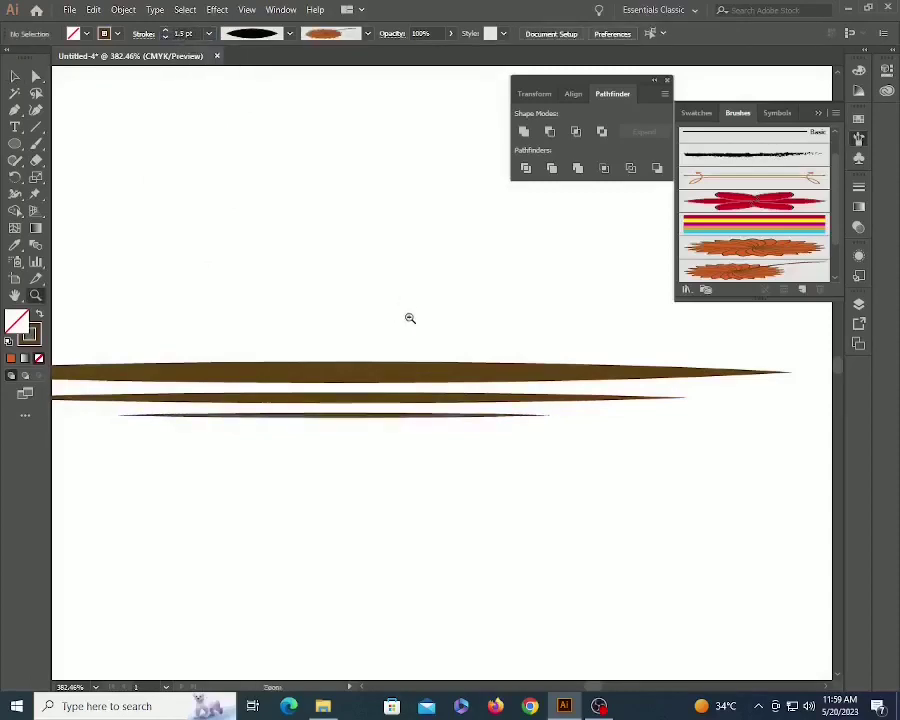
left_click(409, 316, "alt")
left_click(409, 316, "alt")
left_click(409, 316, "alt")
left_click(409, 316, "alt")
key("v")
left_click_drag(446, 433, 550, 552)
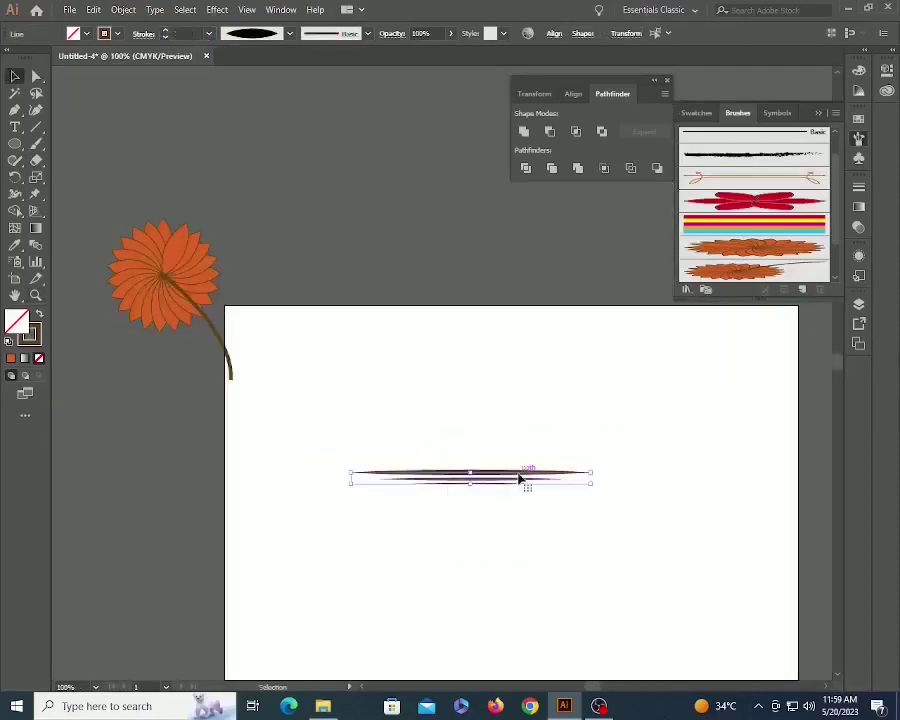
left_click_drag(516, 477, 764, 252)
left_click(412, 388)
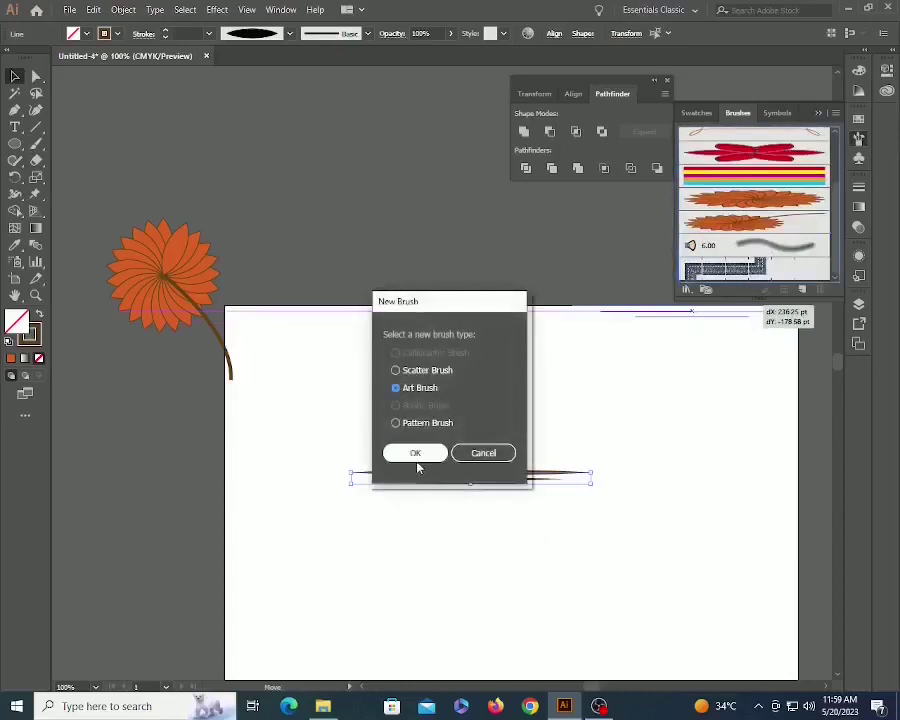
left_click(417, 458)
left_click(752, 550)
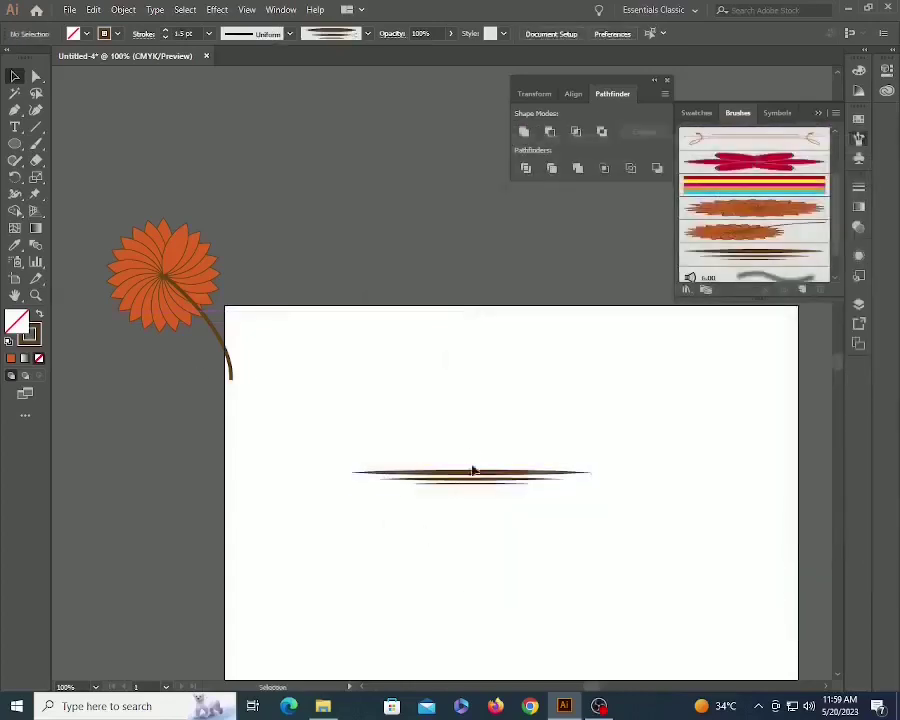
Move the three tapered lines off the artboard below the orange flower, and deselect them.
left_click(473, 471)
left_click_drag(497, 479, 126, 424)
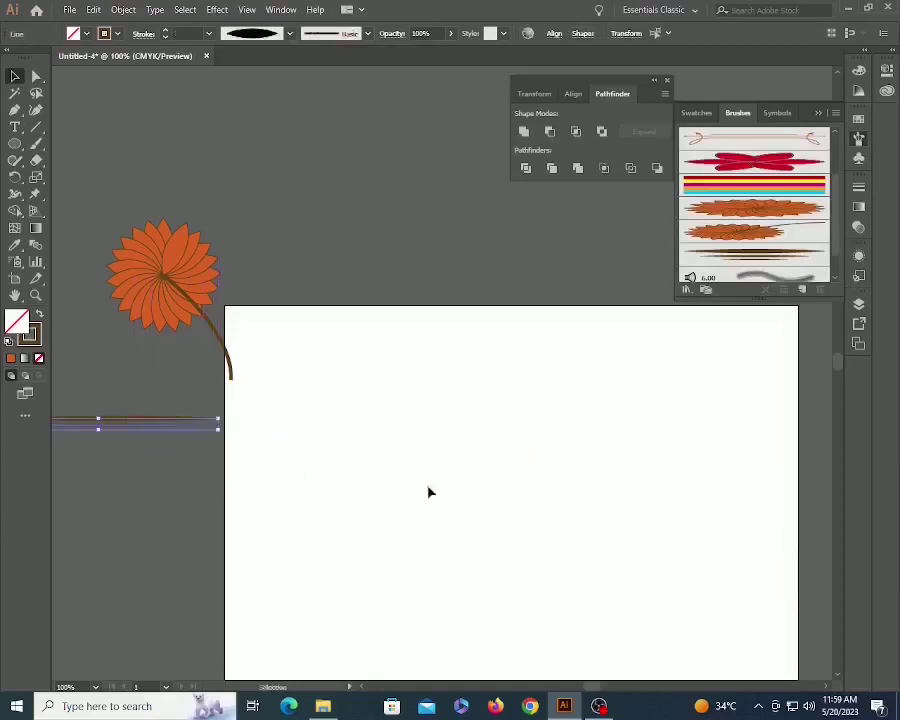
left_click(429, 489)
Paint an inverted V on the left part of the artboard with the tapered-lines art brush.
key("z")
left_click(428, 401, "alt")
left_click(428, 402, "alt")
left_click_drag(430, 404, 417, 374)
key("b")
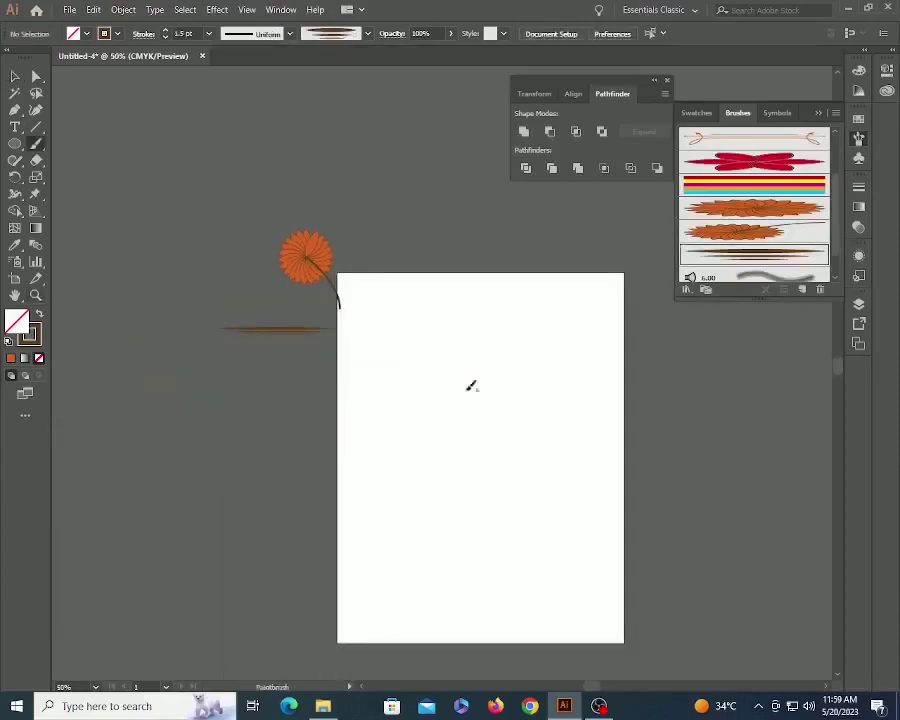
left_click_drag(361, 466, 418, 466)
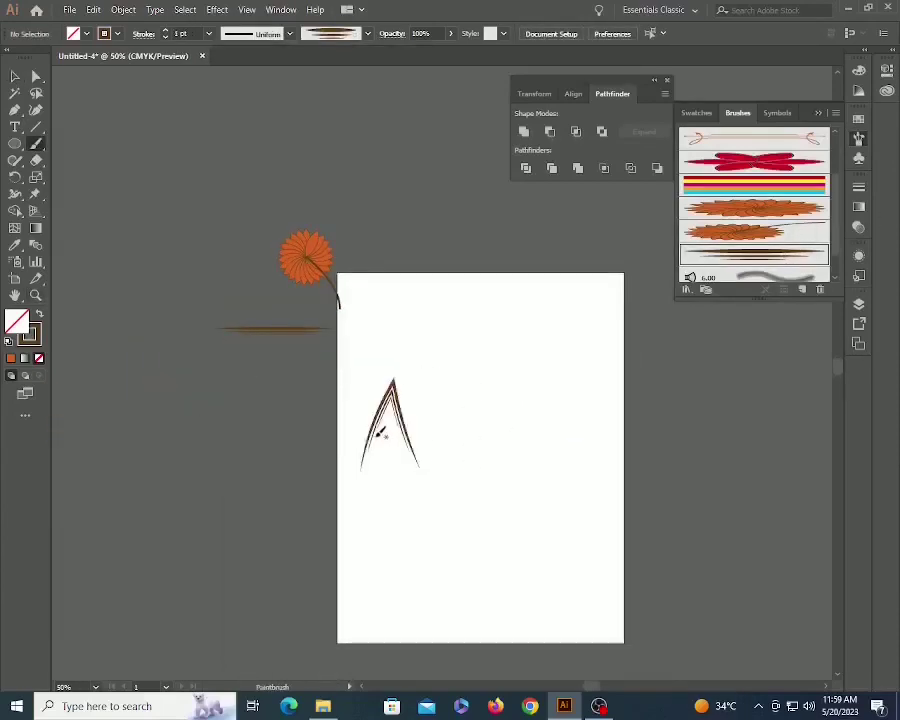
Add the A's crossbar and paint an R beside it with the tapered-lines brush, and check the Paintbrush tool options.
left_click_drag(454, 381, 489, 407)
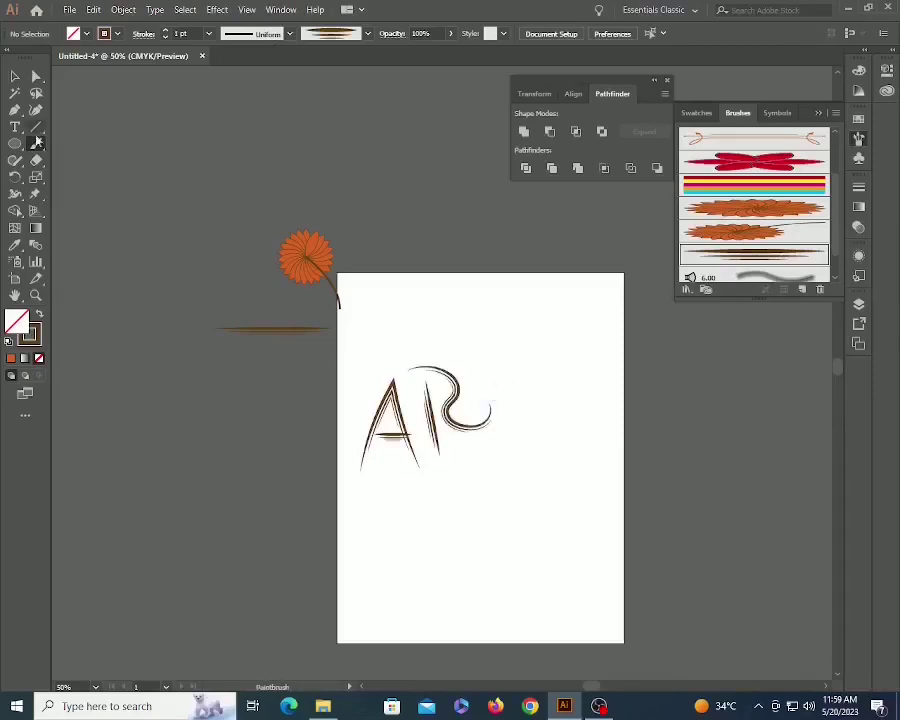
double_click(36, 143)
left_click(457, 437)
Paint the remaining letters of "ART BRUSH" as freehand strokes with the tapered-lines art brush.
left_click_drag(501, 347, 504, 406)
left_click_drag(463, 345, 537, 325)
left_click_drag(478, 474, 490, 346)
mouse_move(405, 365)
left_mouse_down()
mouse_move(406, 445)
mouse_move(368, 440)
left_mouse_up()
left_click_drag(550, 389, 549, 387)
mouse_move(548, 344)
left_mouse_down()
mouse_move(582, 343)
mouse_move(354, 394)
left_mouse_up()
left_click_drag(404, 375, 388, 418)
left_click_drag(424, 365, 427, 398)
left_click_drag(450, 359, 452, 387)
left_click_drag(430, 383, 451, 374)
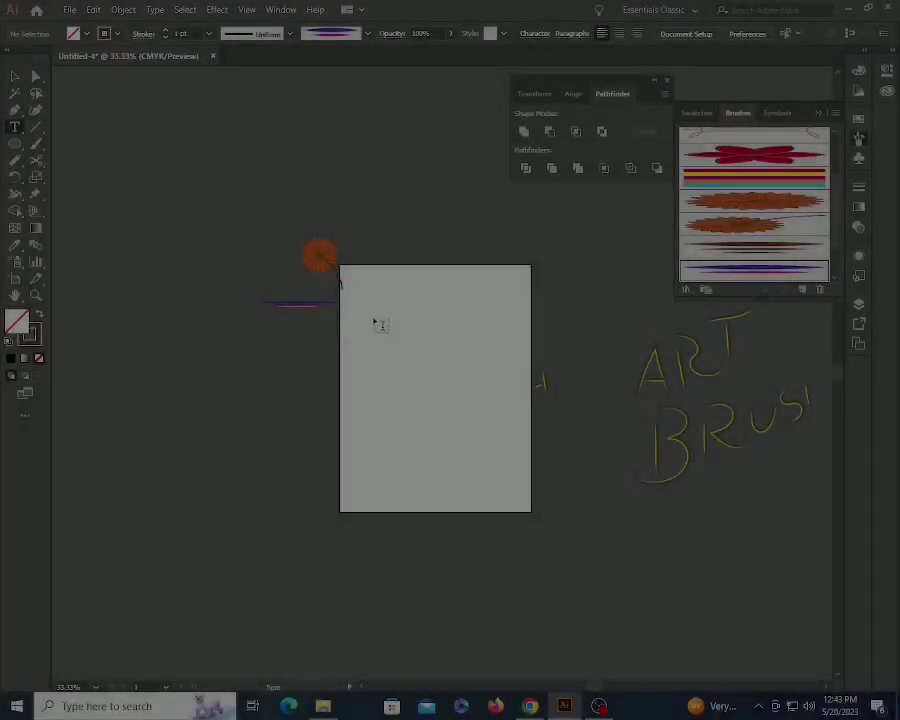
Create an area text frame on the artboard and paste the copied paragraph about popular paintbrush types into it.
left_click_drag(373, 318, 511, 444)
key("ctrl+v")
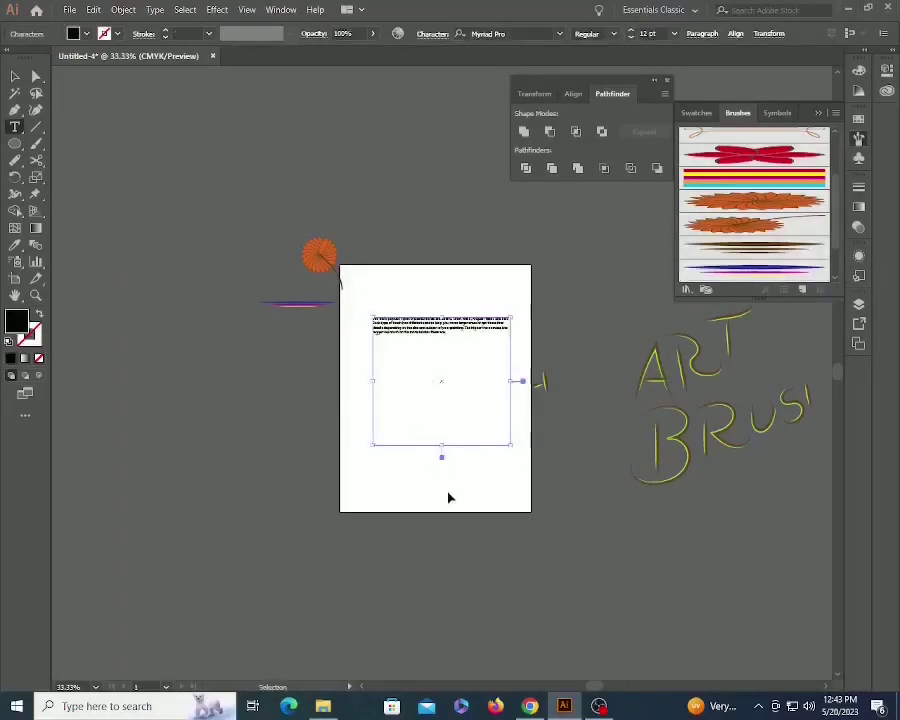
left_click(448, 497, "ctrl")
Center-align the pasted paragraph and convert it to outlines.
key("z")
left_click_drag(338, 289, 527, 424)
left_click_drag(511, 380, 493, 432)
key("v")
left_click(495, 291)
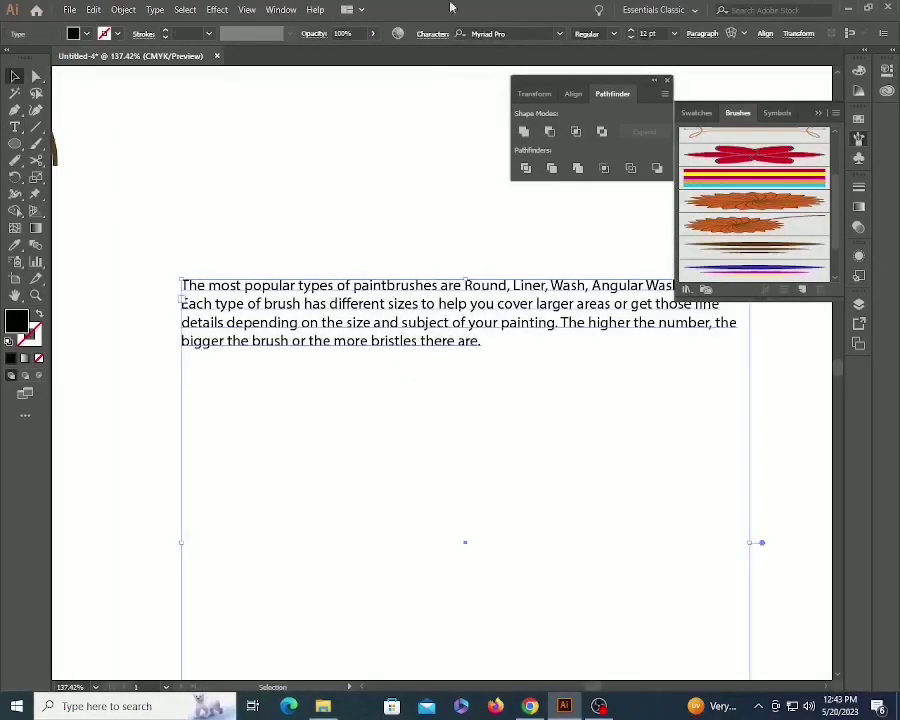
left_click(702, 34)
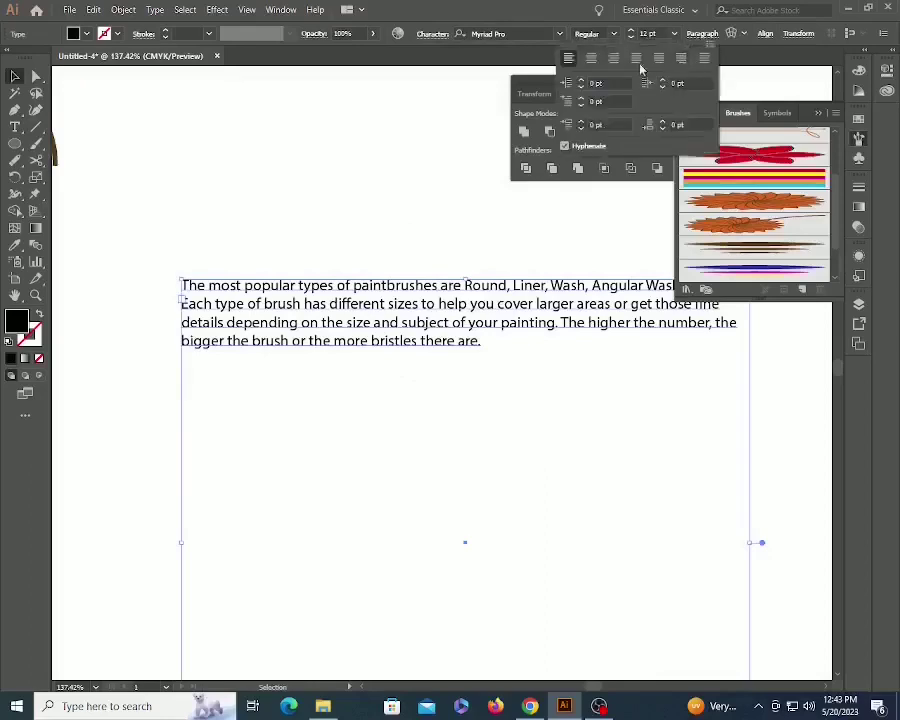
left_click(591, 59)
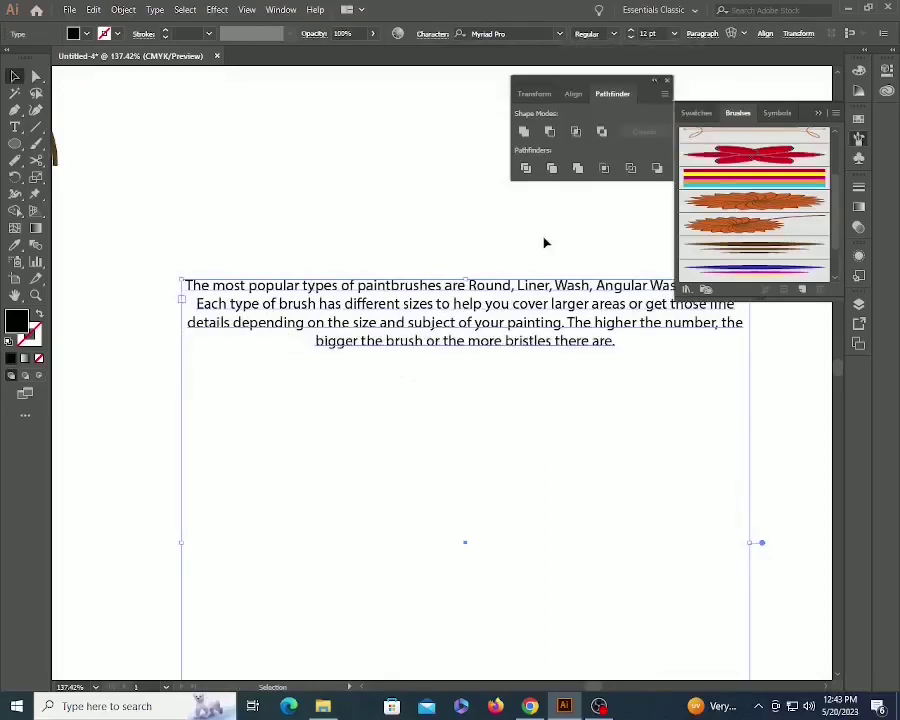
key("ctrl+shift+o")
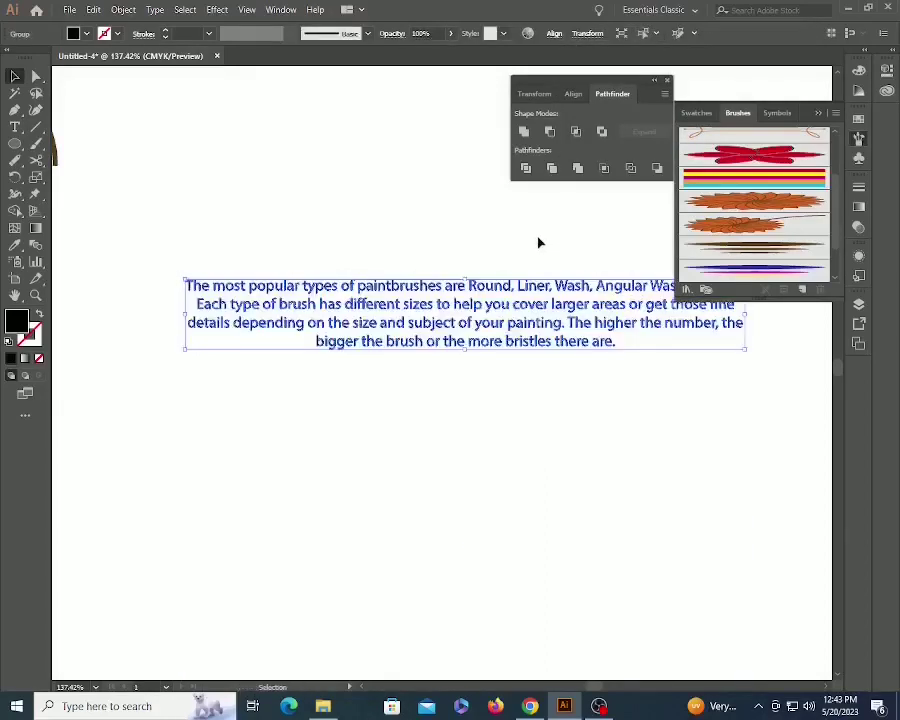
Create an art brush from the outlined paragraph with the default options, and deselect the text.
mouse_move(537, 295)
left_mouse_down()
mouse_move(772, 283)
mouse_move(781, 250)
left_mouse_up()
left_click(418, 388)
left_click(412, 451)
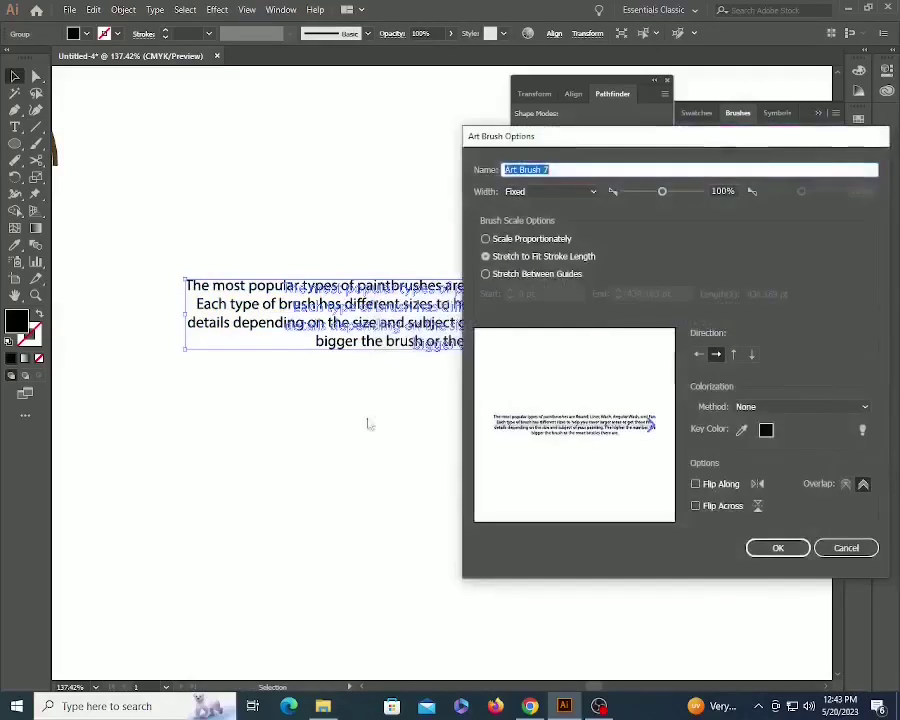
left_click(783, 550)
left_click(387, 505)
Draw a black-filled circle on the artboard below the paragraph.
key("z")
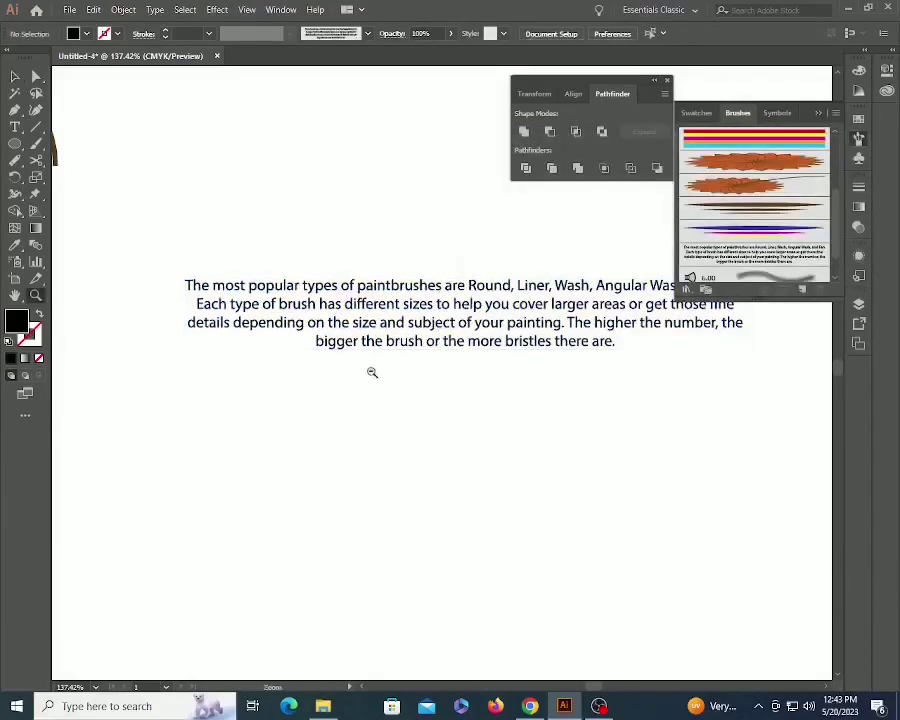
left_click(371, 371, "alt")
left_click(371, 371, "alt")
left_click(371, 371, "alt")
left_click_drag(541, 528, 507, 435)
key("v")
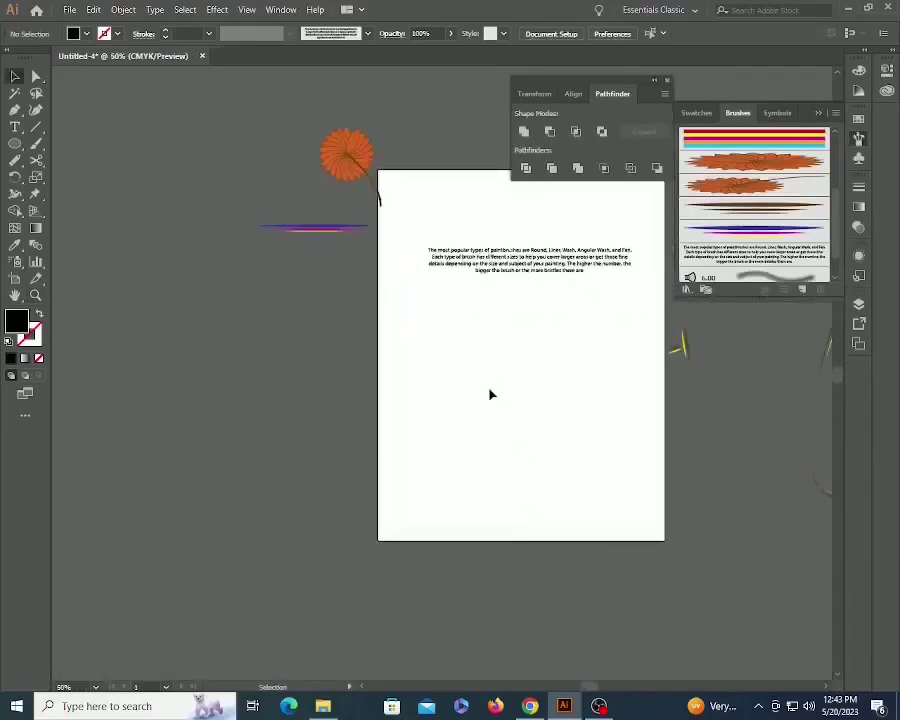
key("l")
left_click_drag(462, 362, 512, 397)
key("v")
left_click(336, 265)
Apply the paragraph art brush to the circle's stroke and set the circle's fill to none.
key("z")
left_click_drag(336, 209, 661, 453)
scroll(661, 453, "up", 3)
key("v")
left_click(348, 544)
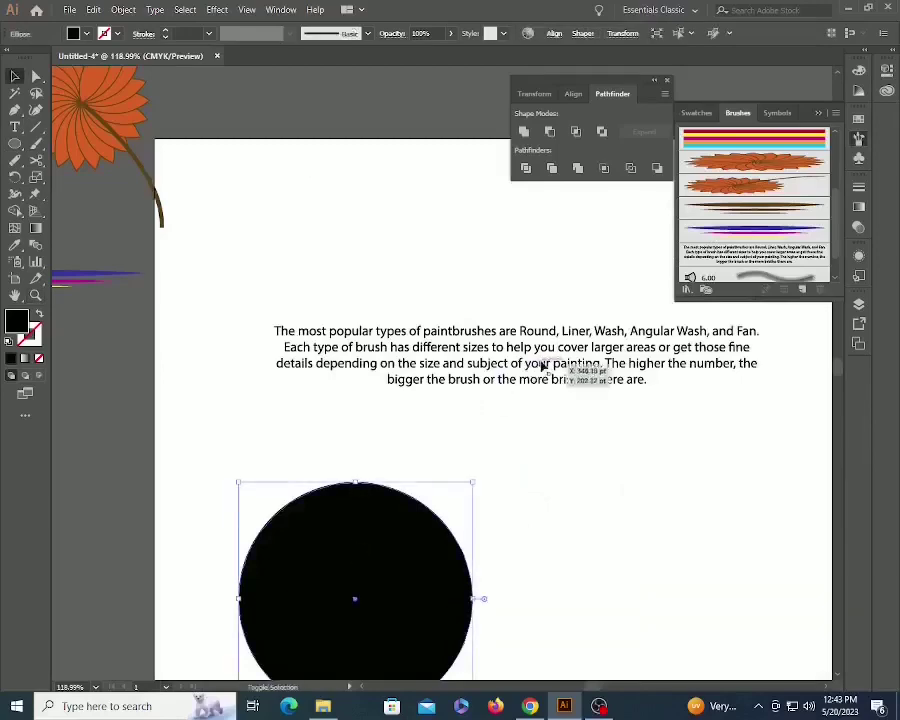
left_click(543, 367, "shift")
left_click(468, 260)
left_click(360, 600)
left_click(705, 258)
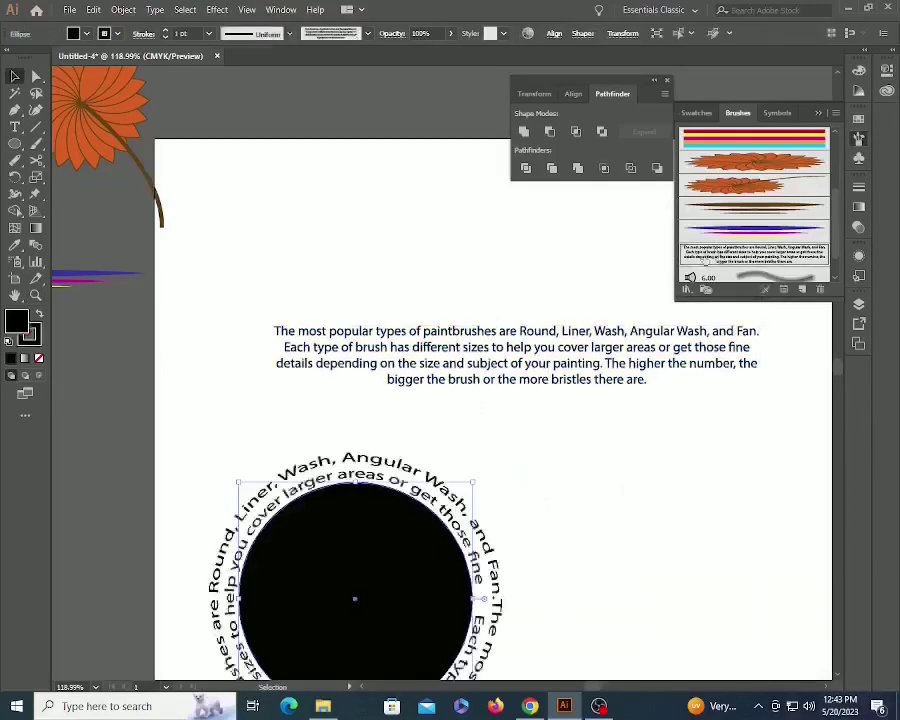
left_click(39, 358)
left_click(188, 462)
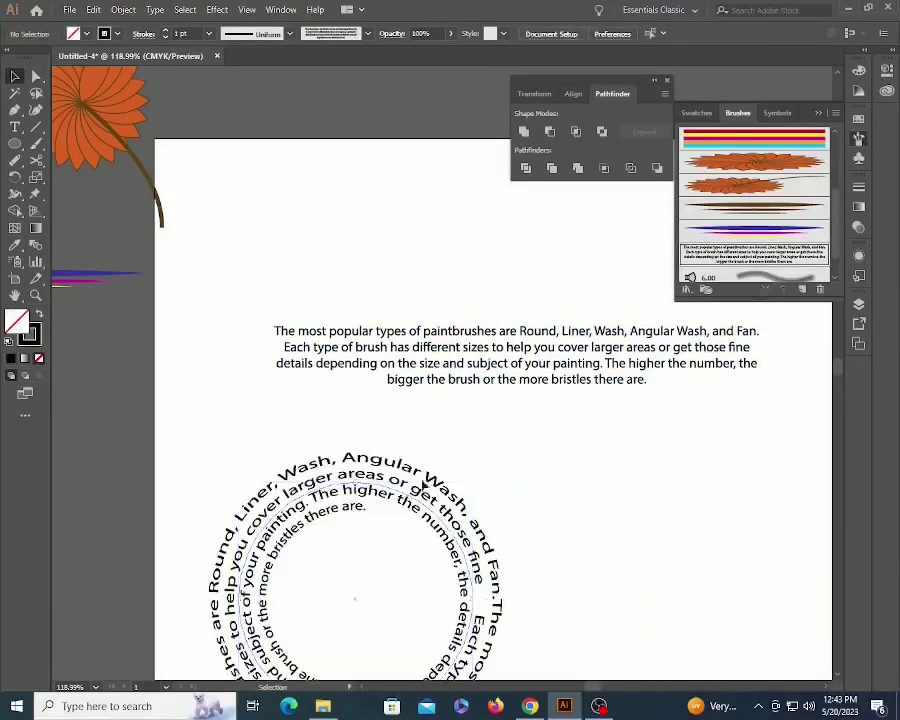
Set the paragraph art brush to Scale Proportionately and apply the change to the existing strokes.
key("ctrl+minus")
key("ctrl+minus")
left_click(454, 388)
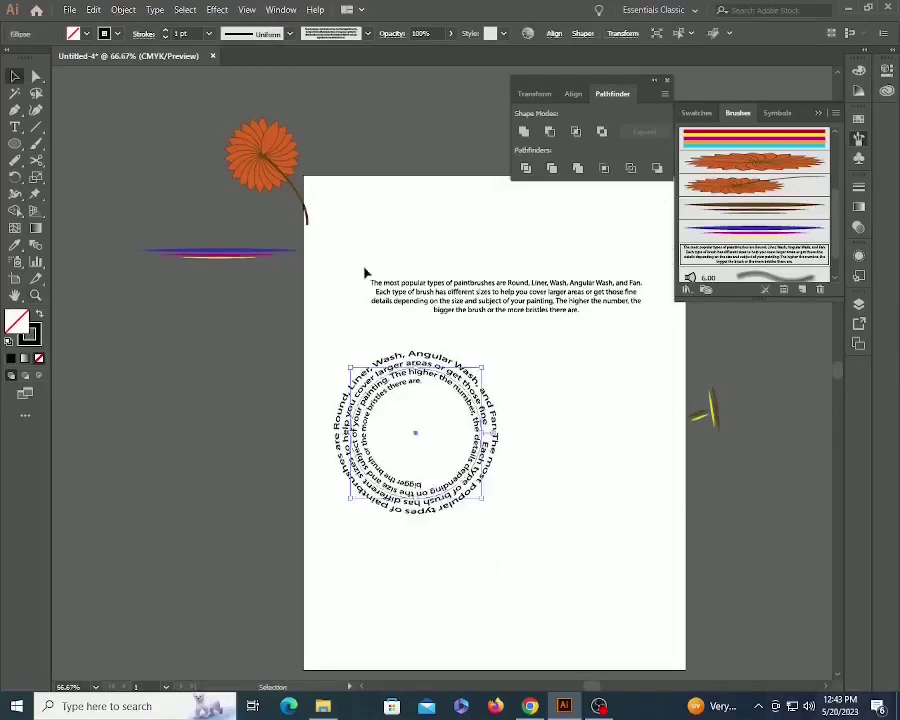
key("z")
left_click_drag(303, 301, 565, 538)
key("v")
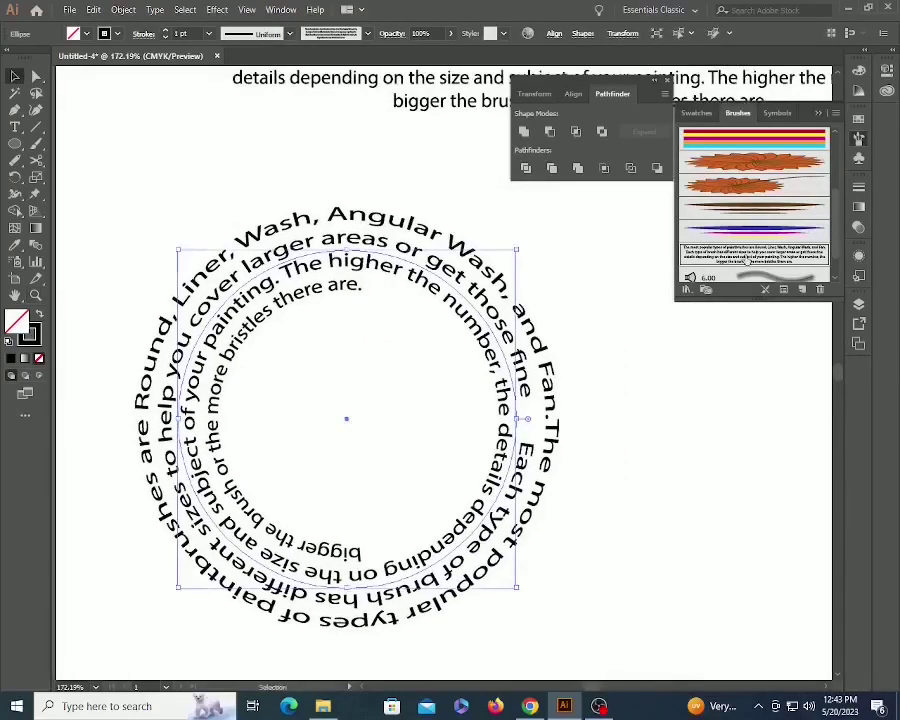
double_click(746, 260)
left_click(486, 239)
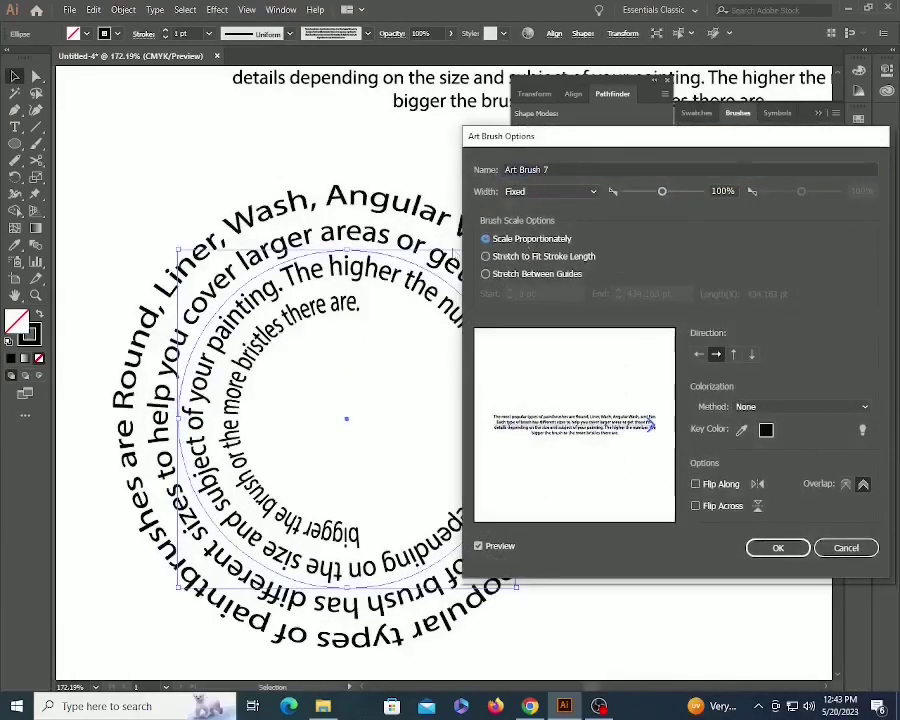
left_click(778, 547)
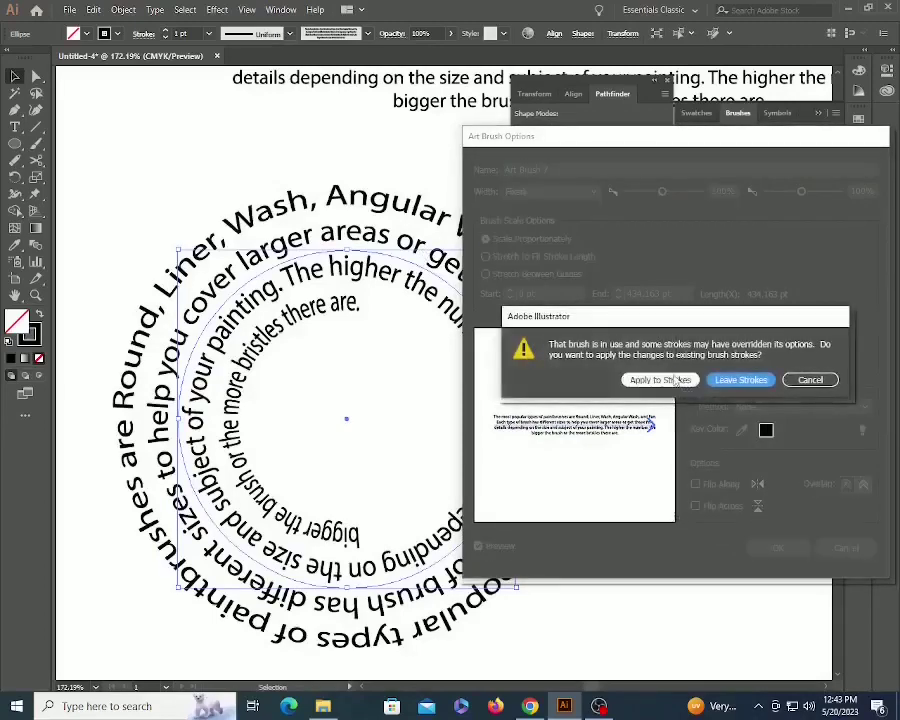
left_click(655, 378)
left_click(708, 463)
Paint a long wavy stroke across the artboard below the text ring with the paragraph art brush.
key("z")
left_click(369, 382, "alt")
left_click(369, 382, "alt")
left_click(369, 382, "alt")
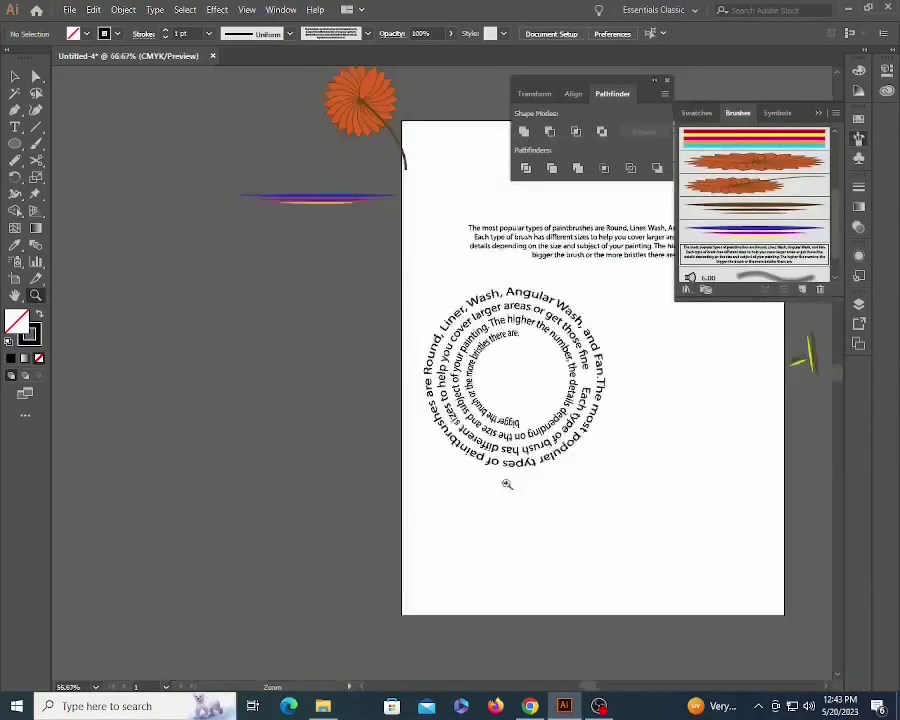
left_click_drag(506, 483, 486, 311)
key("b")
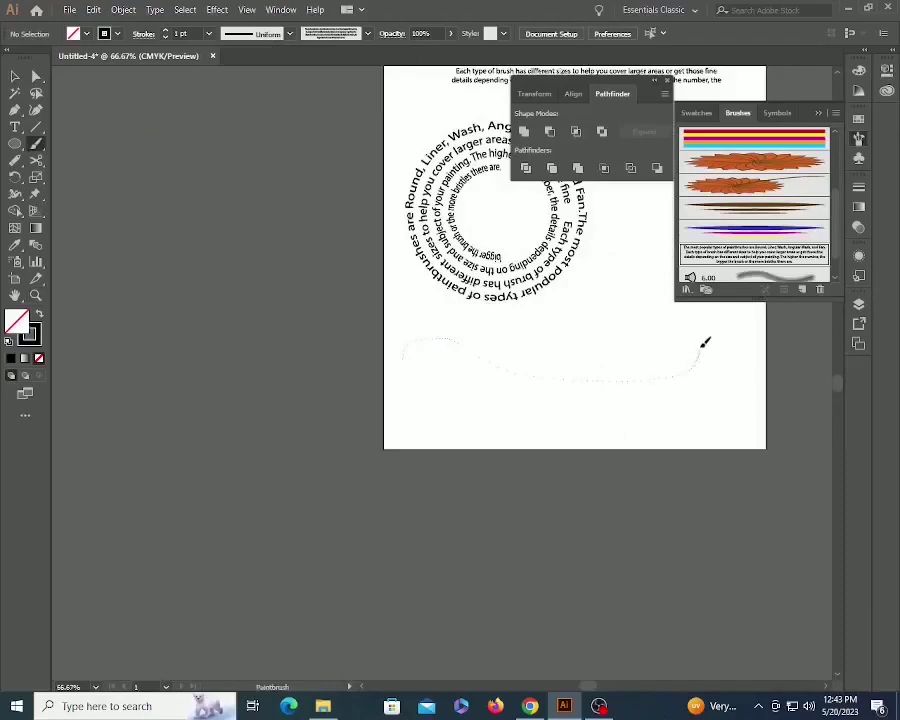
left_click_drag(702, 346, 703, 342)
Paint a curved stroke beside the text ring and an arched stroke over the straight paragraph with the same brush.
key("space")
left_click_drag(556, 340, 522, 292)
key("space")
left_click_drag(582, 255, 425, 465)
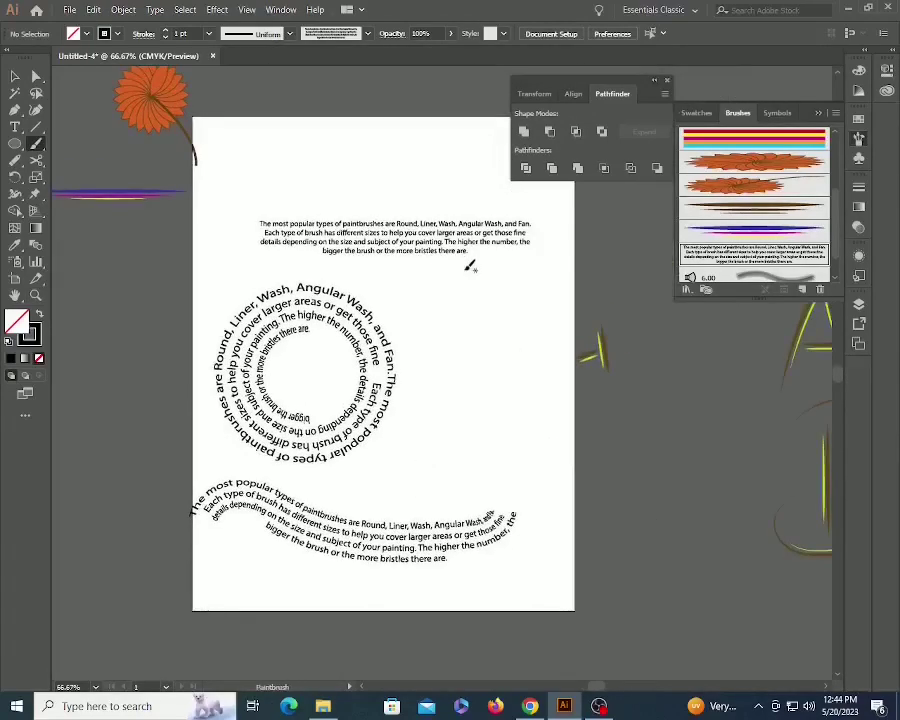
left_click_drag(563, 458, 561, 463)
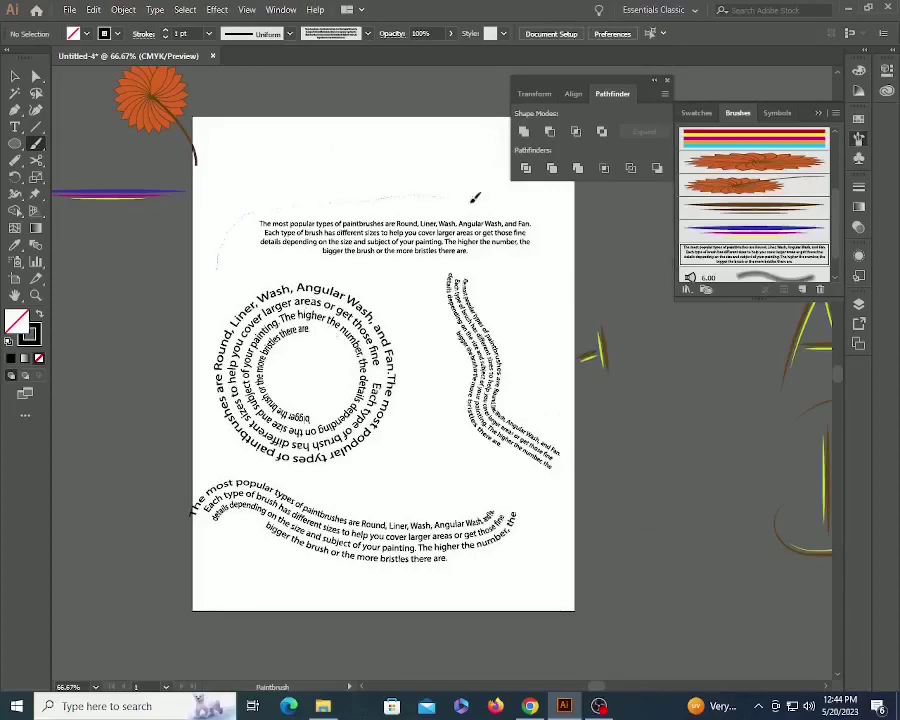
left_click_drag(475, 197, 576, 340)
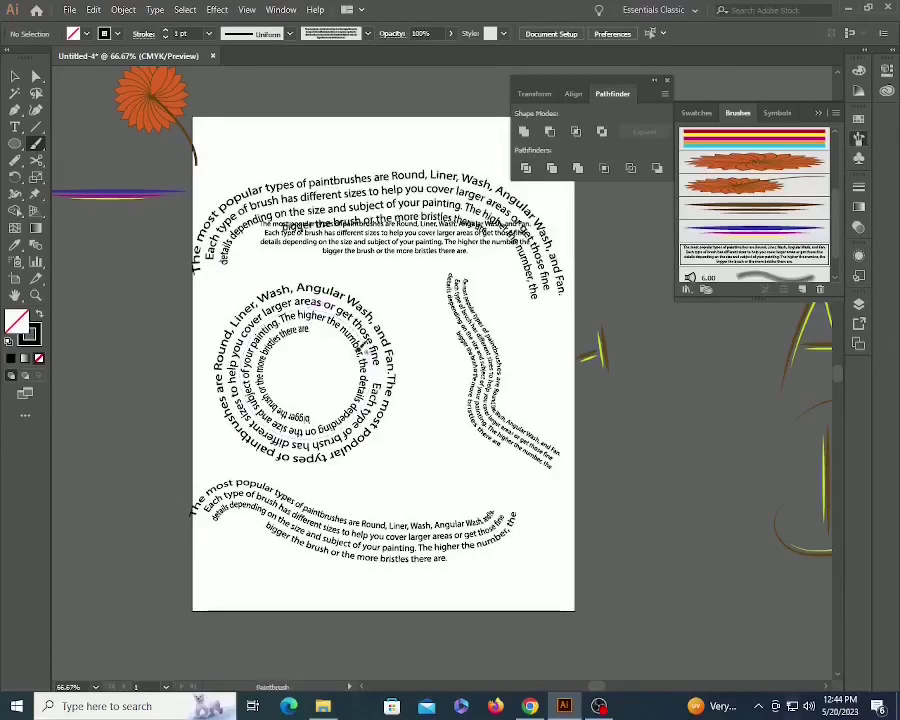
Delete the curved text stroke to the right of the text ring.
key("v")
left_click(460, 398)
key("Delete")
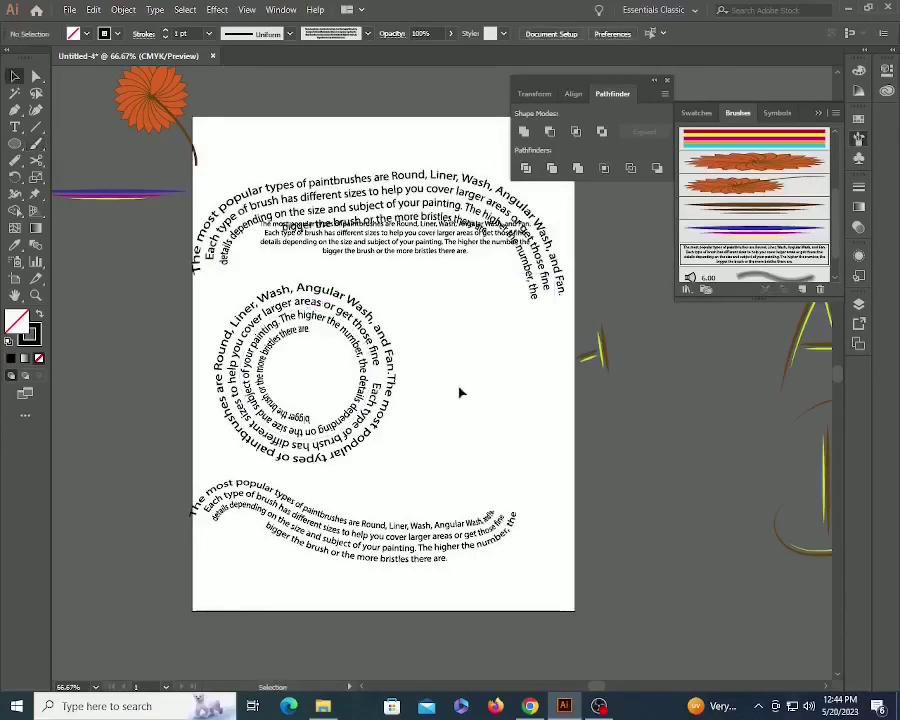
Add a "?" as point text in the empty area to the right of the text ring.
key("z")
left_click(446, 411)
key("t")
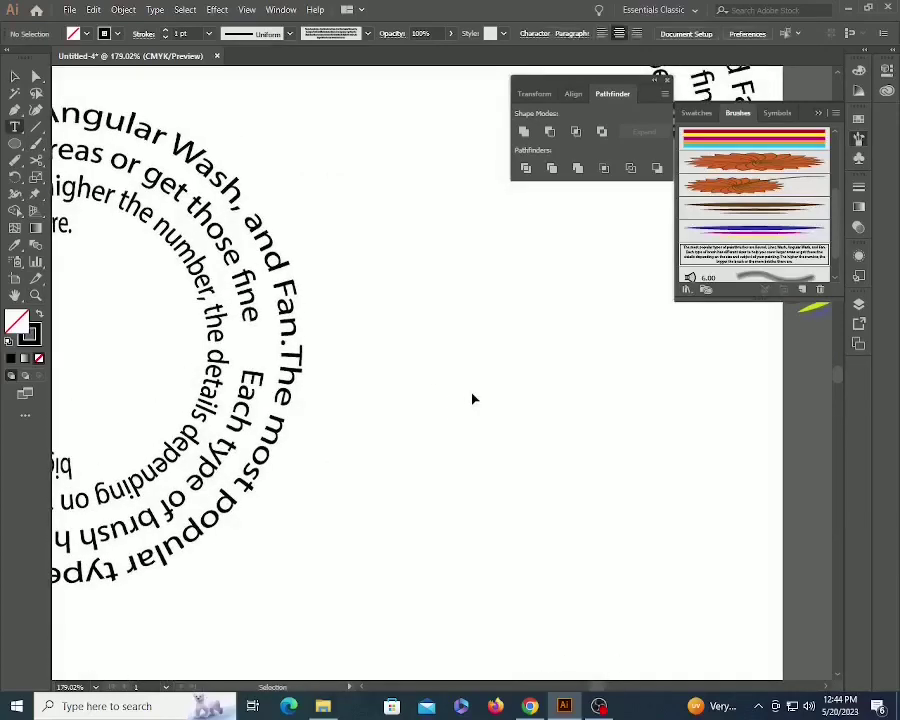
left_click(470, 396)
type("?")
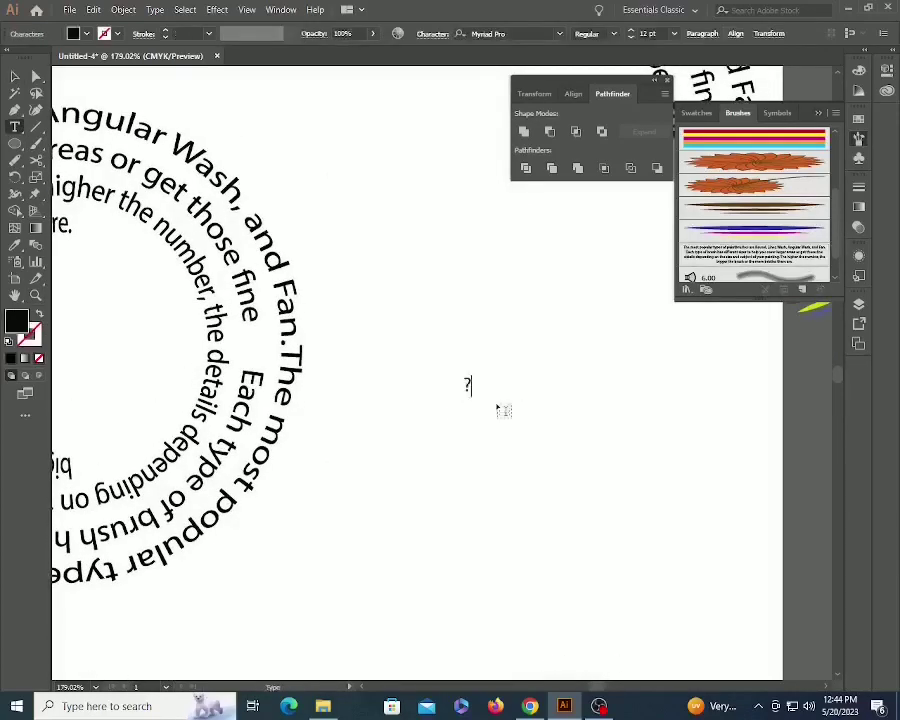
left_click(497, 417, "ctrl")
Enlarge the question mark to fill the empty area beside the text ring and convert it to outlines.
left_click(469, 386, "ctrl")
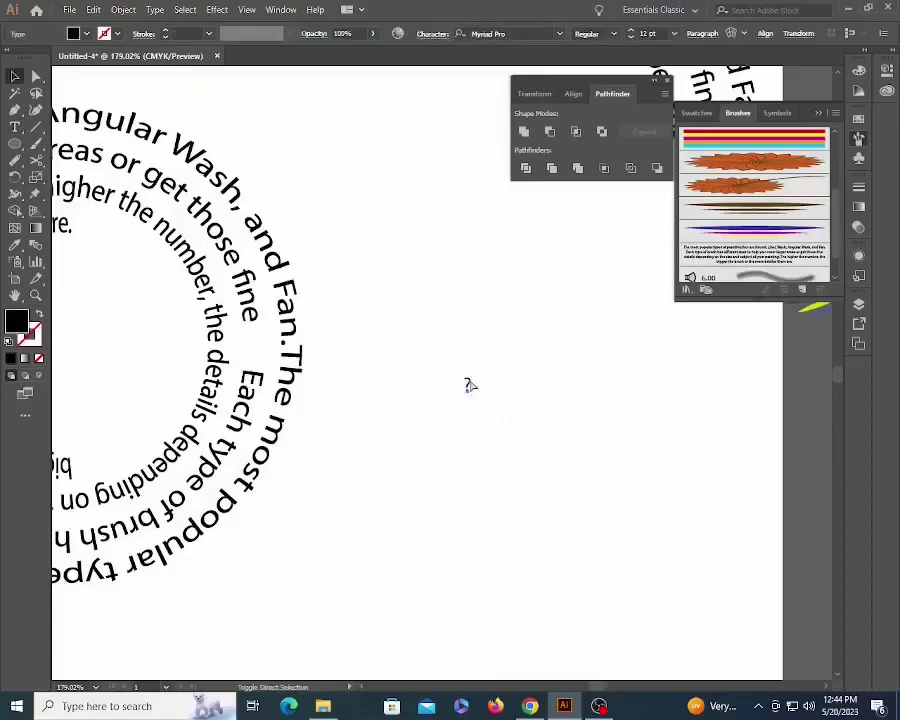
left_click_drag(466, 382, 702, 594)
left_click_drag(535, 400, 456, 604)
left_click_drag(554, 357, 500, 213)
In outline view, delete the inner edge and end segments of the question mark's hook, keeping its outer curve and dot.
key("ctrl+y")
left_click(575, 314)
key("a")
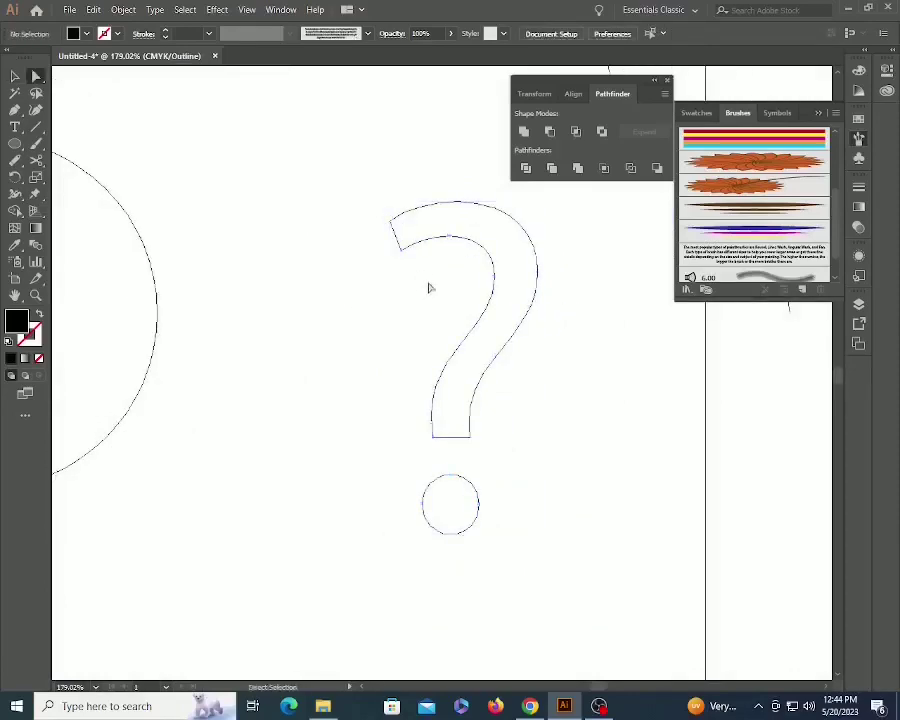
left_click_drag(521, 311, 518, 305)
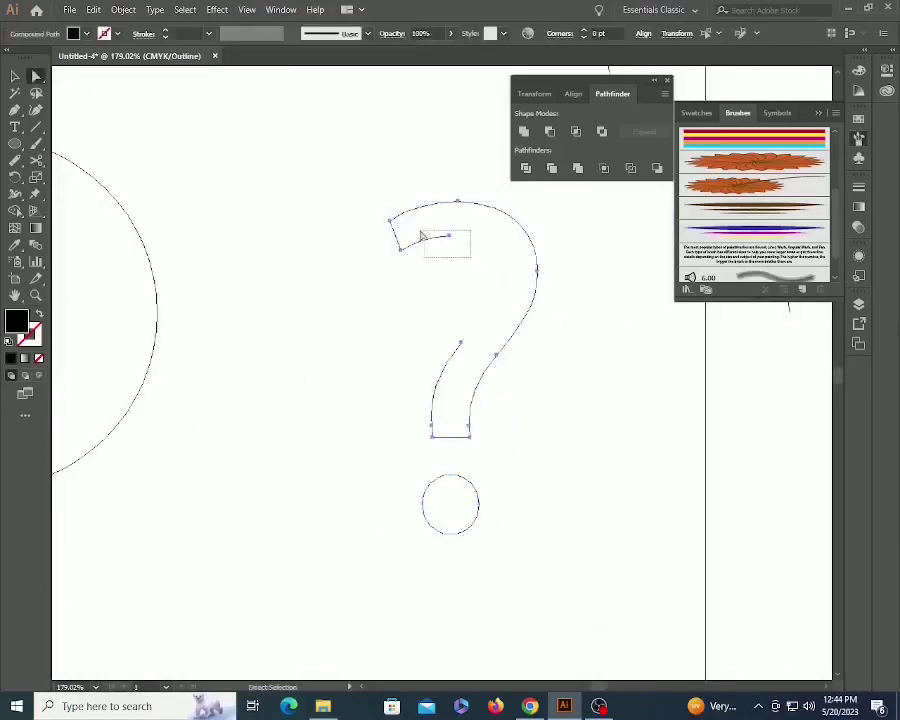
left_click_drag(421, 232, 396, 237)
key("Delete")
left_click_drag(451, 347, 464, 346)
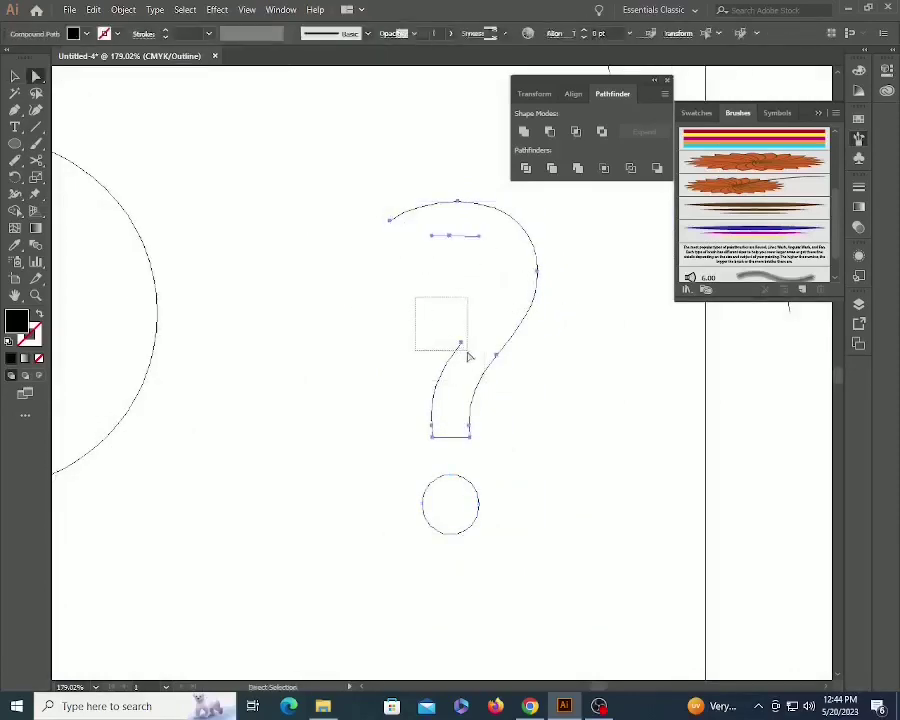
key("Delete")
left_click_drag(437, 444, 437, 444)
key("Delete")
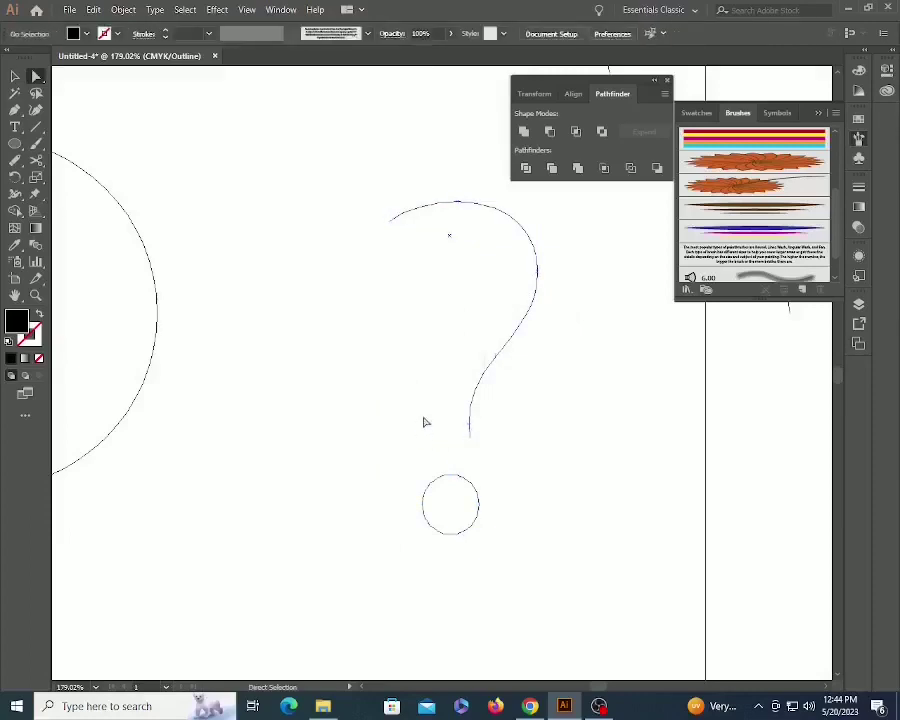
Apply the paragraph art brush to the question mark, return to preview, and set its fill to none.
key("v")
left_click(519, 333)
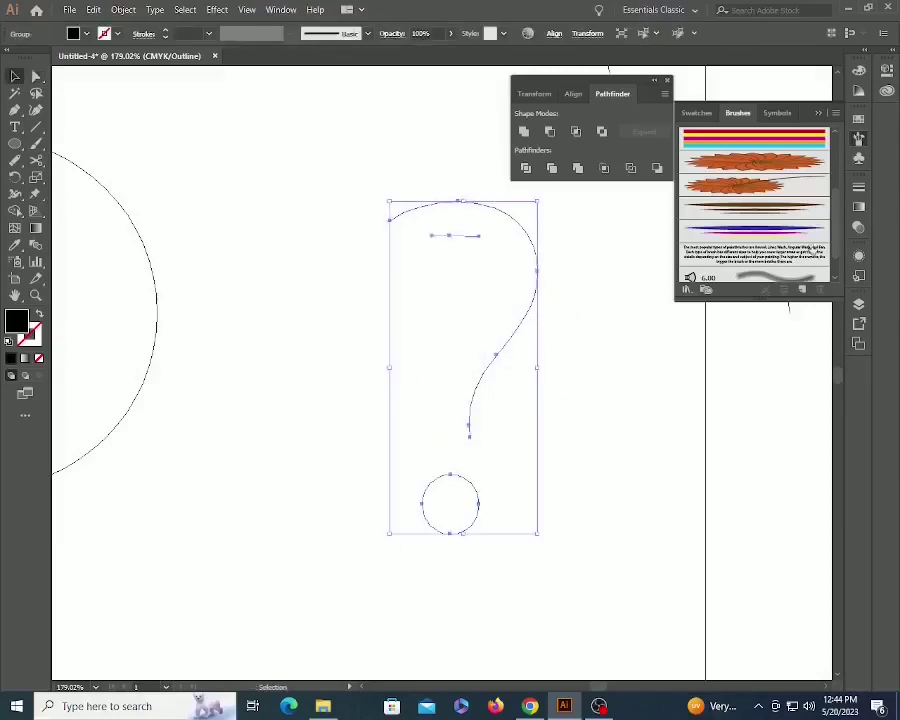
key("a")
key("v")
key("ctrl+y")
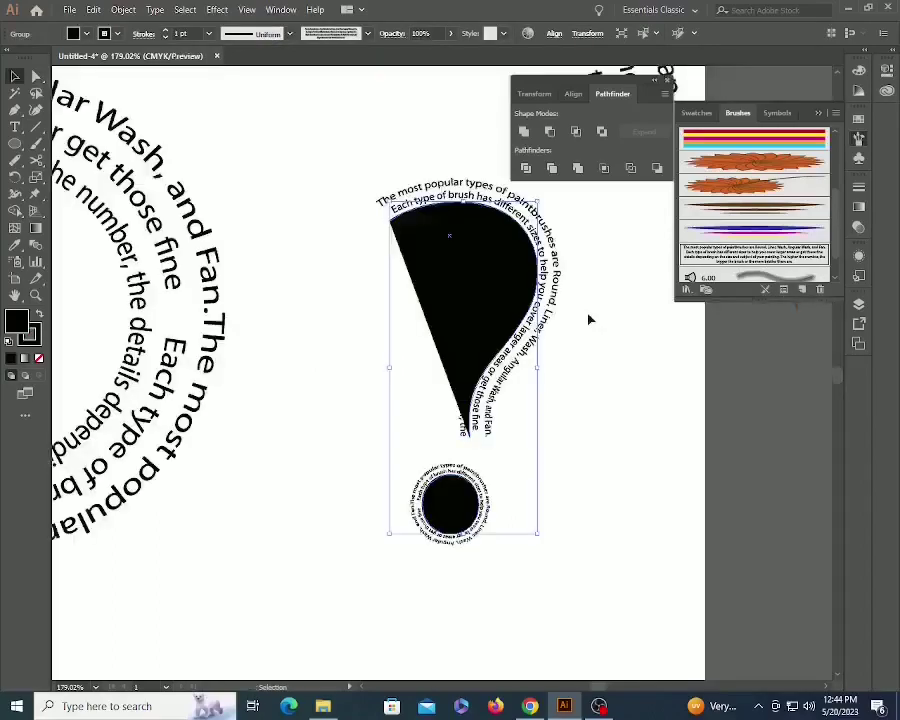
key("slash")
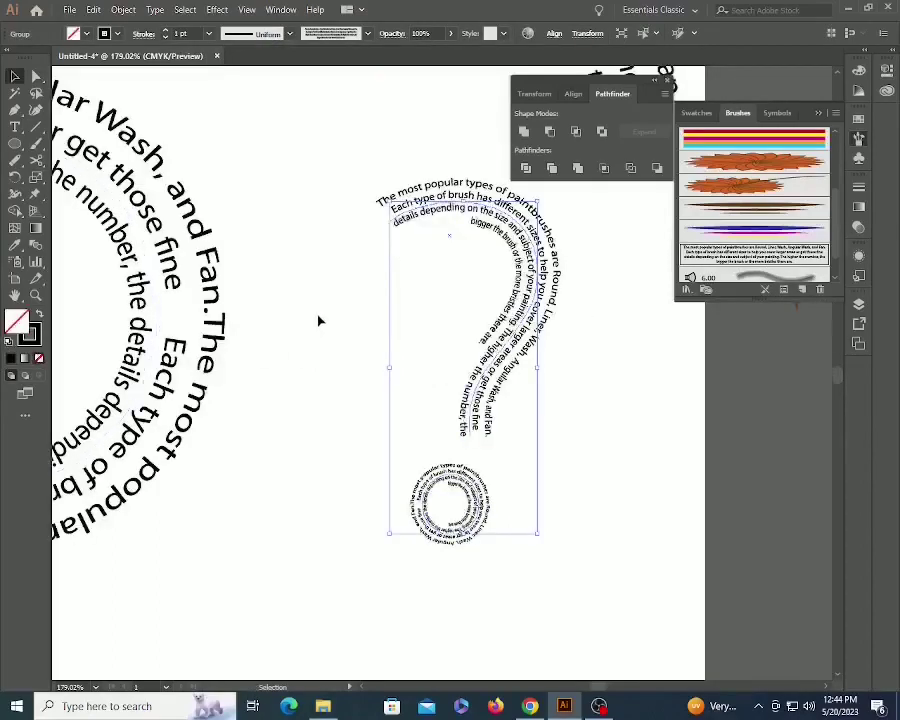
left_click(404, 396)
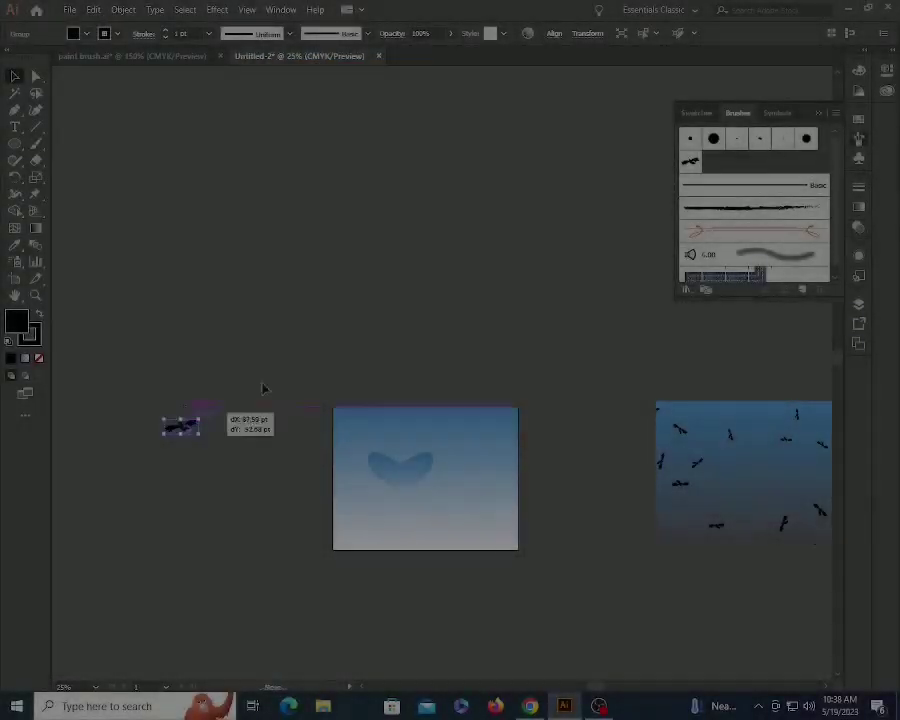
Create a scatter brush from the bird artwork, accepting the default scatter options.
left_click_drag(264, 389, 660, 218)
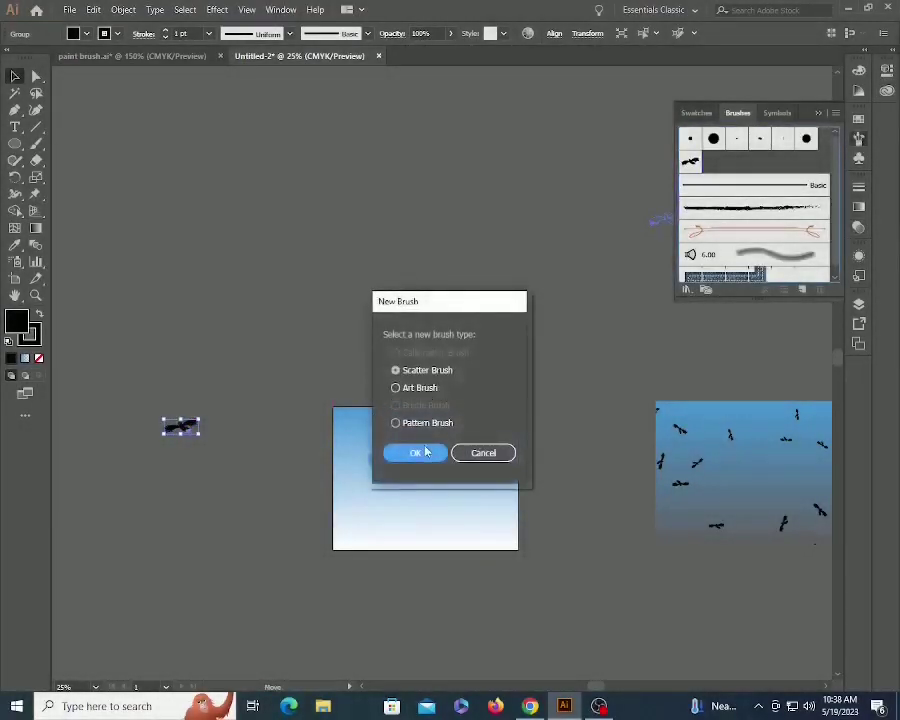
left_click(428, 454)
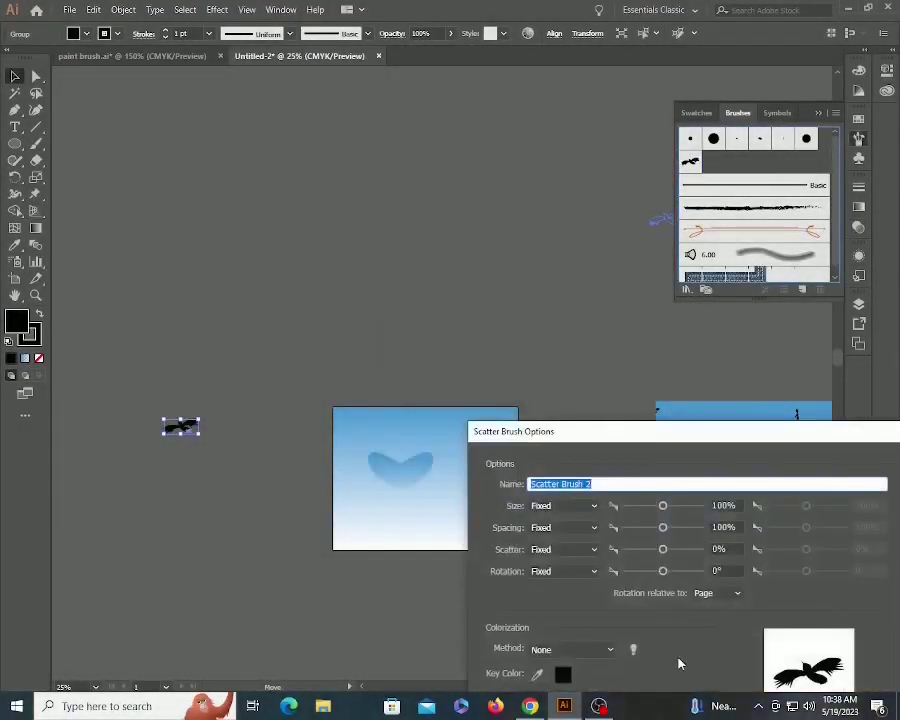
key("Return")
Apply the new bird scatter brush to the heart shape on the sky background and remove the heart's fill.
scroll(360, 468, "up", 3)
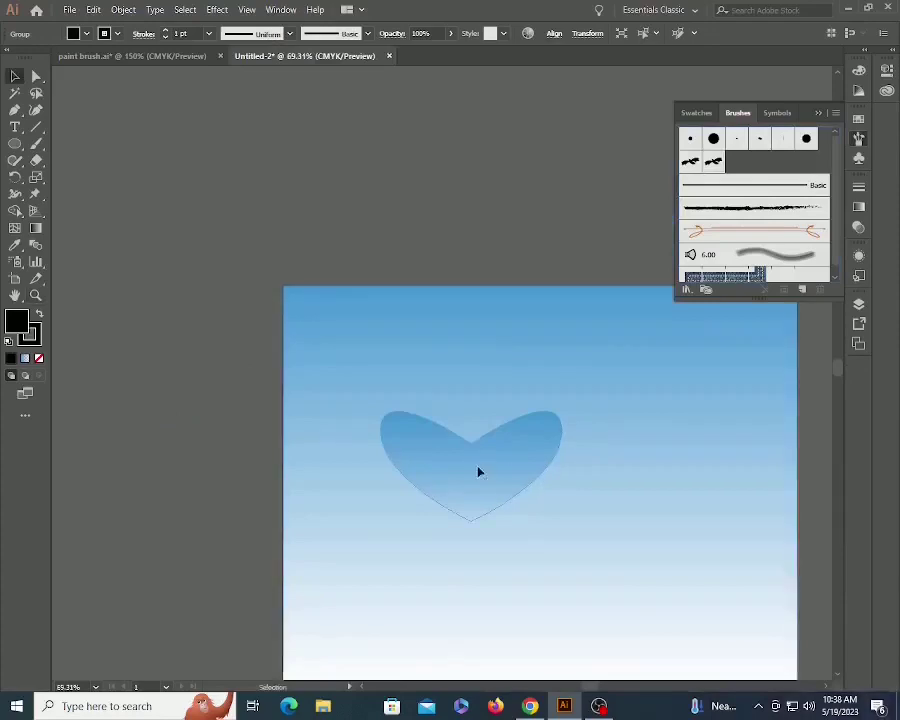
left_click(478, 472)
left_click(713, 162)
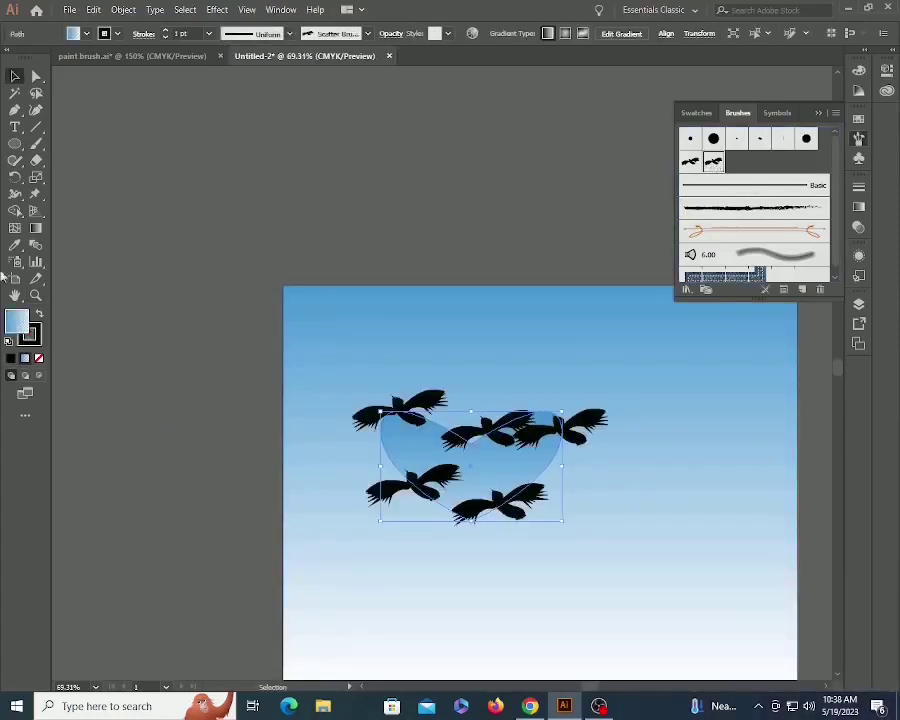
left_click(39, 359)
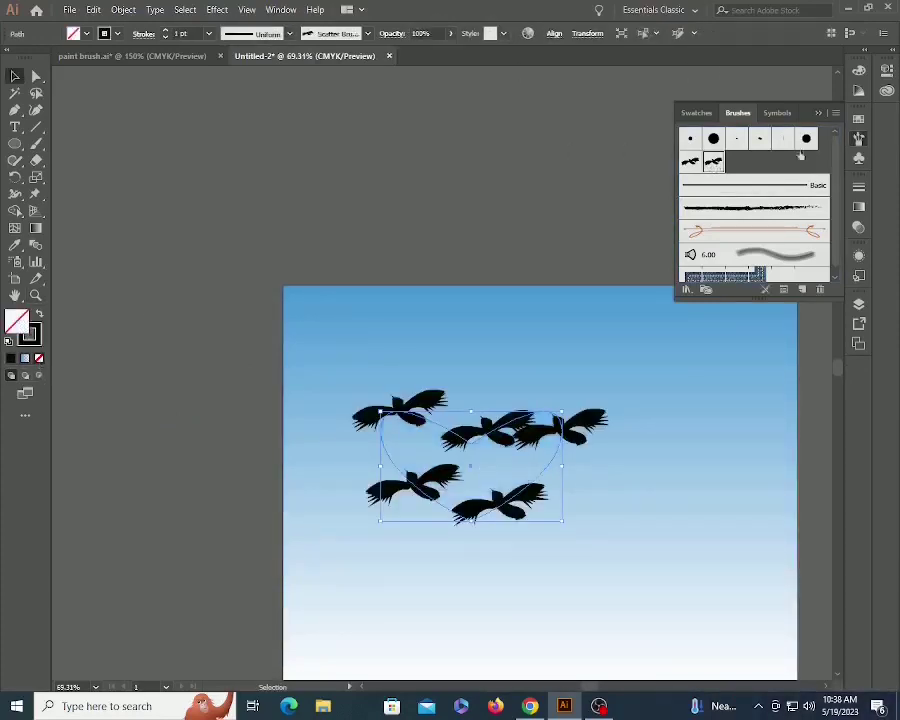
Set the bird scatter brush's size to 32% and its spacing to 69%.
double_click(718, 166)
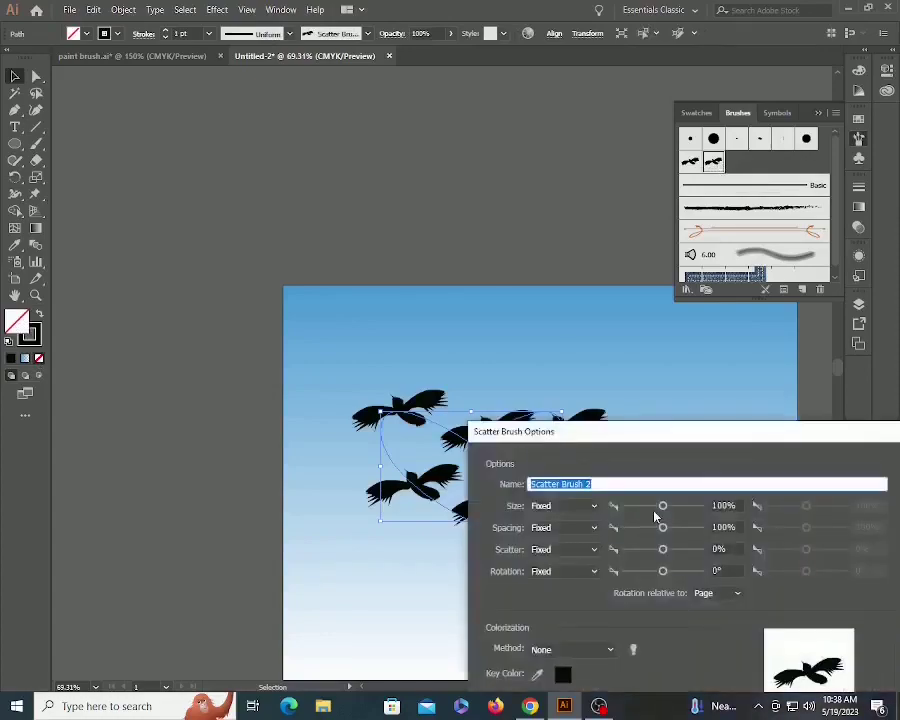
left_click_drag(661, 506, 652, 506)
mouse_move(675, 432)
left_mouse_down()
mouse_move(536, 468)
mouse_move(204, 432)
mouse_move(215, 143)
mouse_move(398, 544)
mouse_move(686, 540)
mouse_move(694, 554)
left_mouse_up()
mouse_move(676, 610)
left_mouse_down()
mouse_move(655, 614)
mouse_move(643, 577)
mouse_move(635, 579)
left_mouse_up()
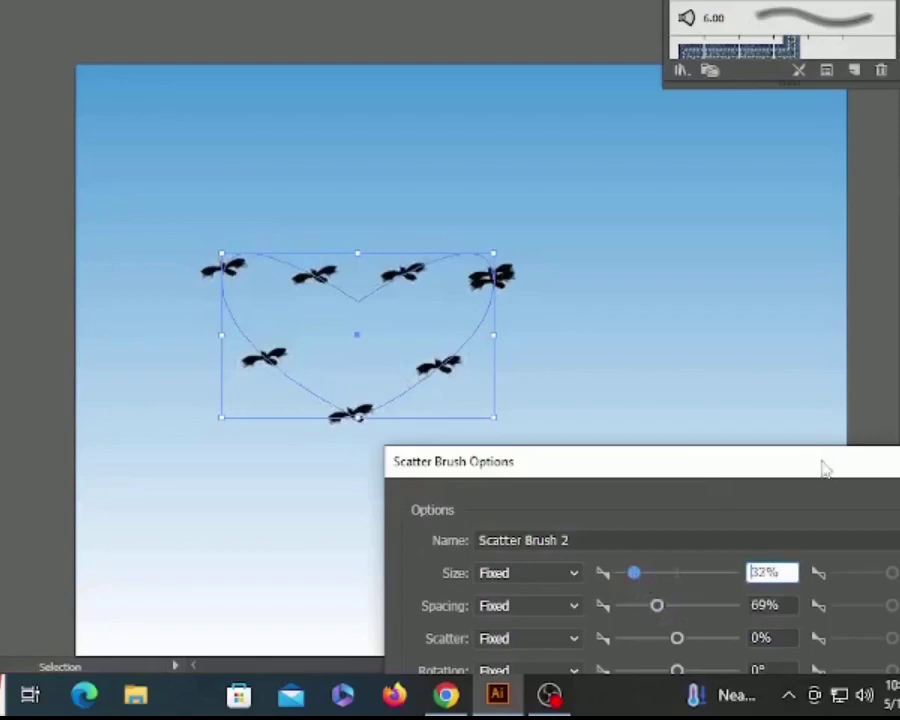
Make the birds' rotation relative to the path, set the spacing to 55%, and update the heart's stroke with these brush options.
left_click_drag(824, 468, 890, 301)
left_click(830, 538)
left_click(820, 580)
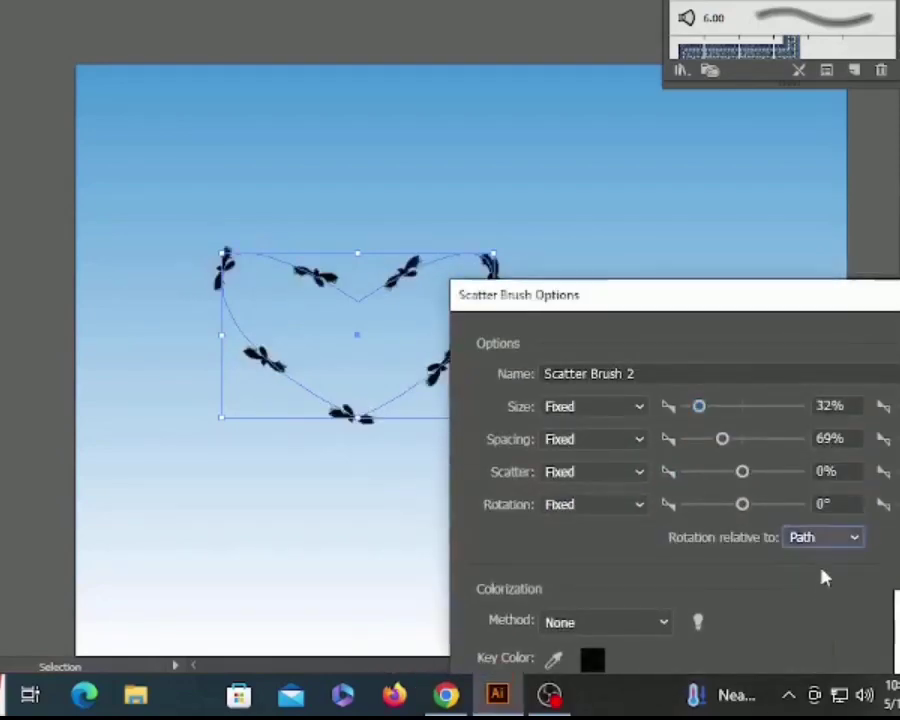
mouse_move(815, 320)
left_mouse_down()
mouse_move(814, 402)
mouse_move(818, 388)
mouse_move(828, 390)
left_mouse_up()
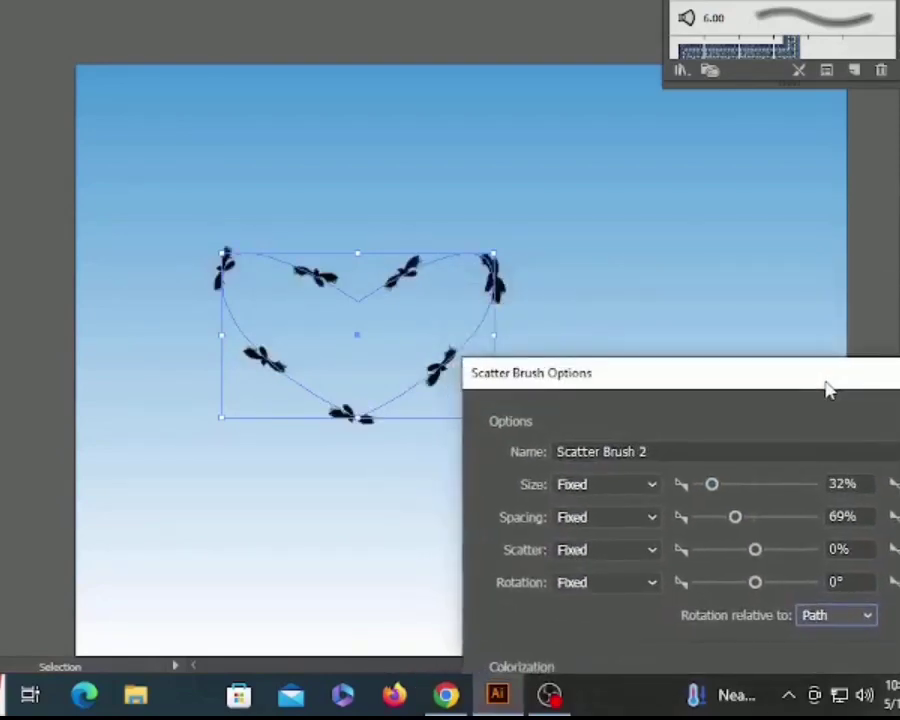
left_click_drag(735, 517, 727, 517)
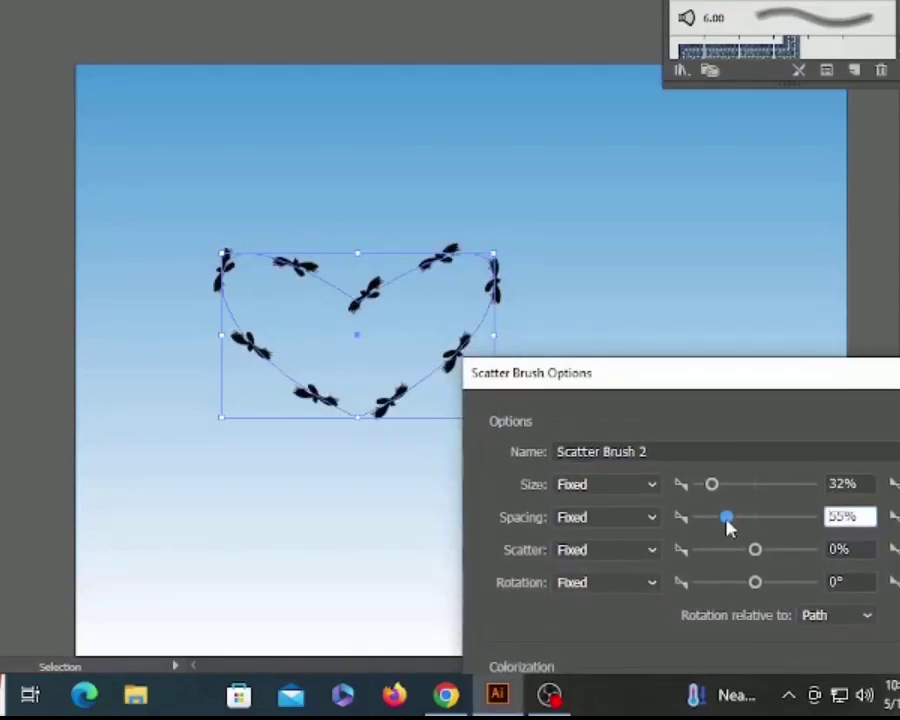
key("Return")
left_click(317, 195)
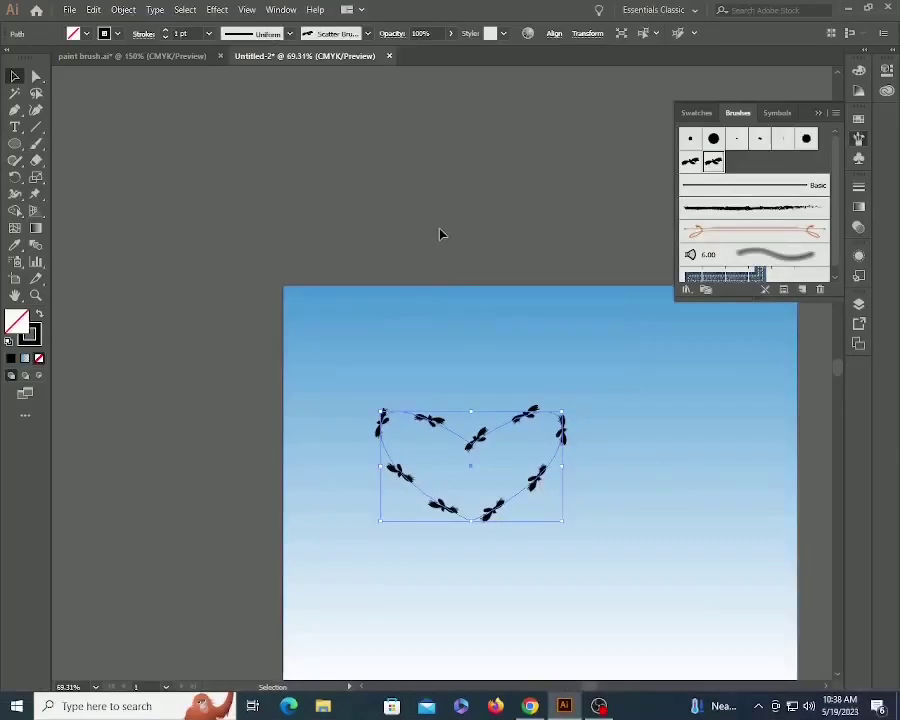
left_click(440, 238)
key("z")
left_click(482, 378, "alt")
left_click(482, 378, "alt")
left_click(482, 378, "alt")
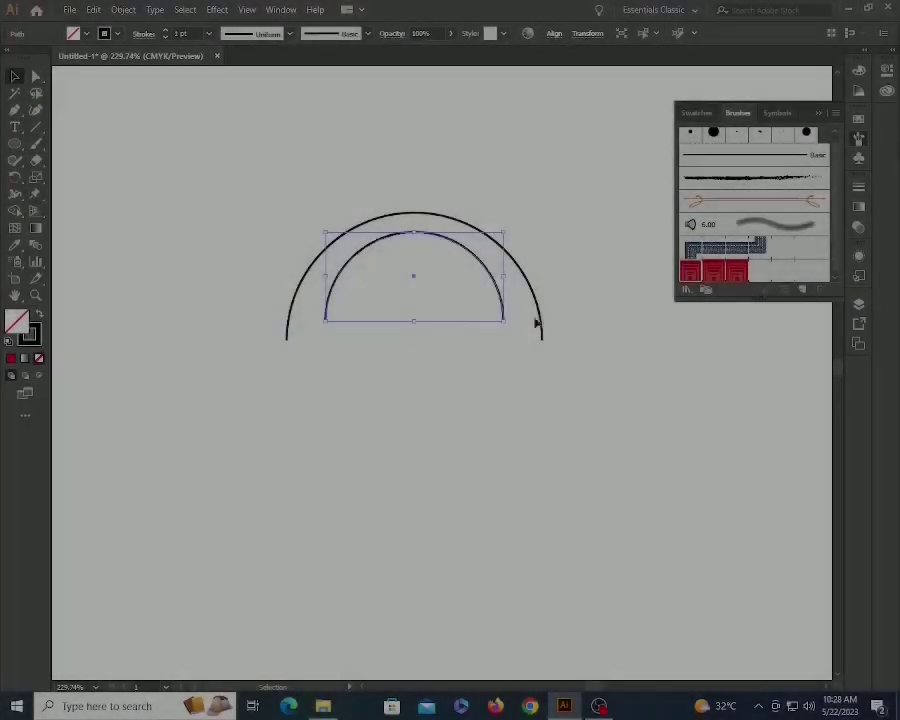
Align the bottom edges of the inner and outer semicircular arcs.
left_click(538, 313)
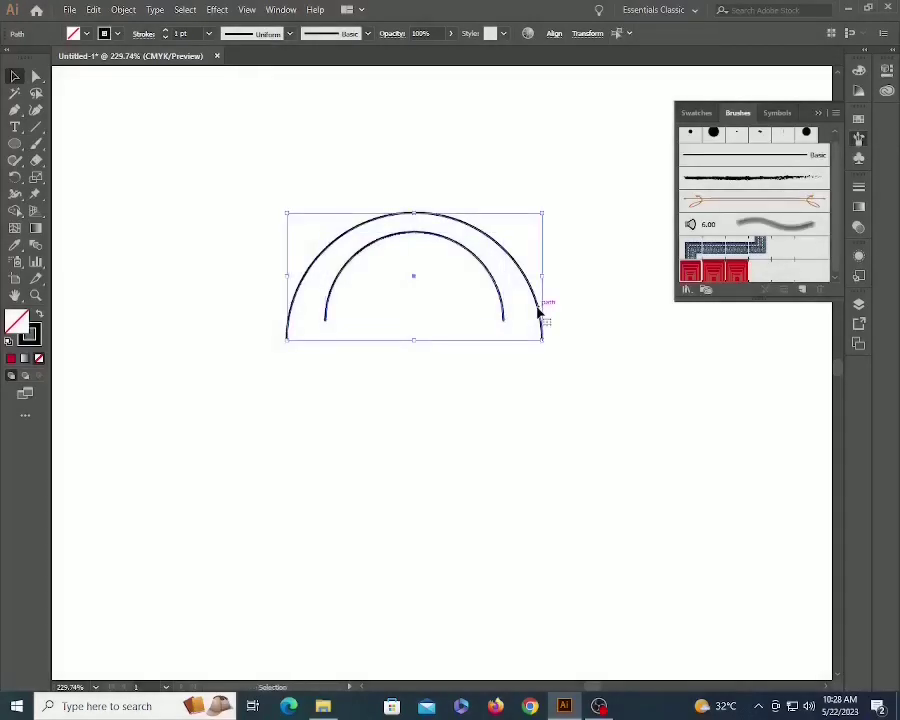
left_click(555, 34)
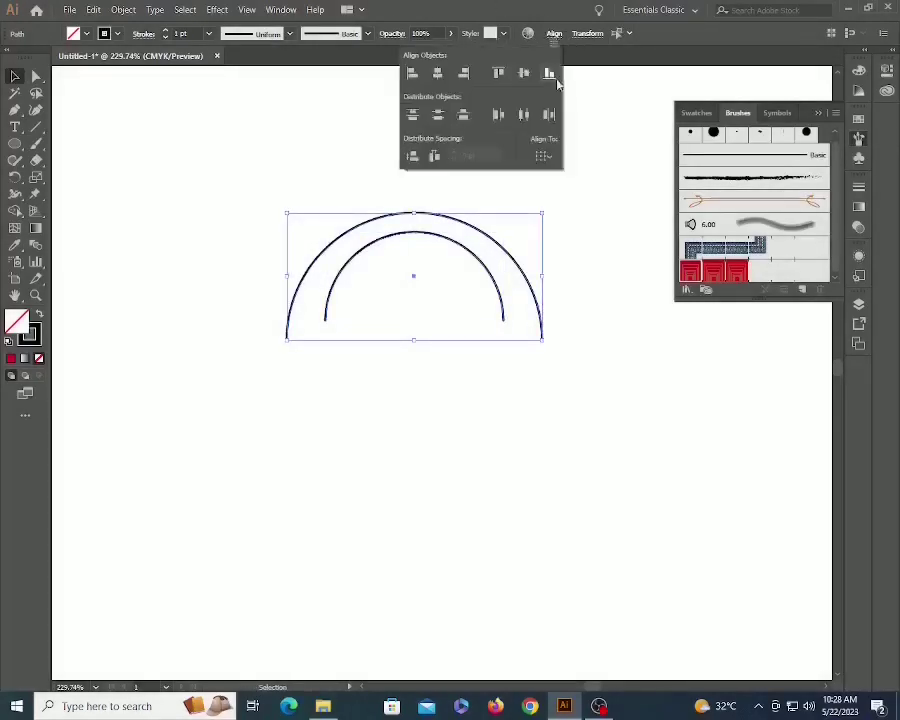
left_click(545, 83)
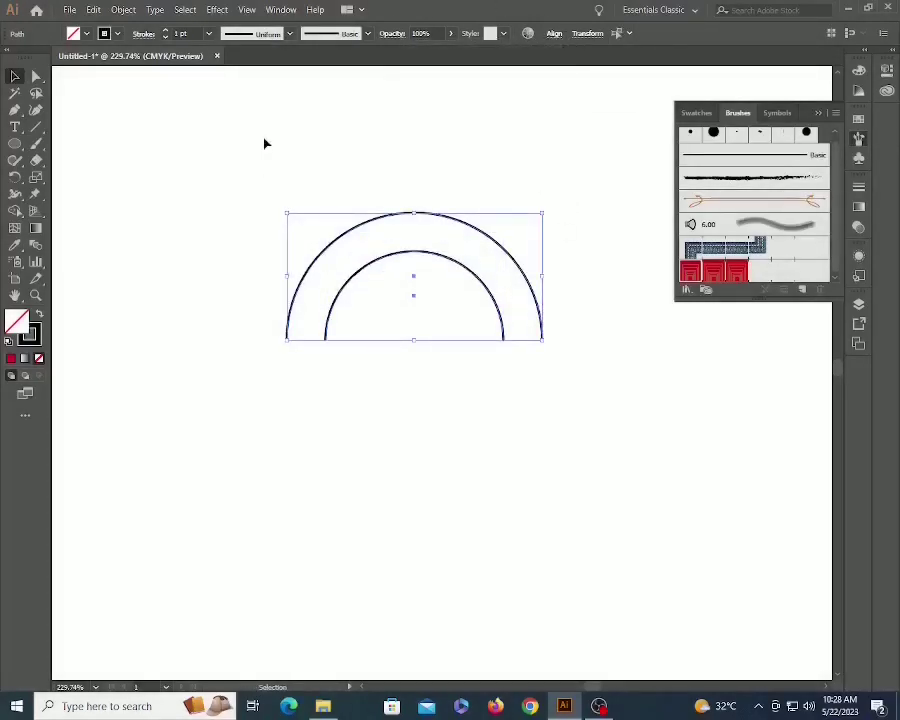
Group the two arcs and rotate them 90° so their open side faces right.
key("a")
left_click_drag(247, 163, 492, 395)
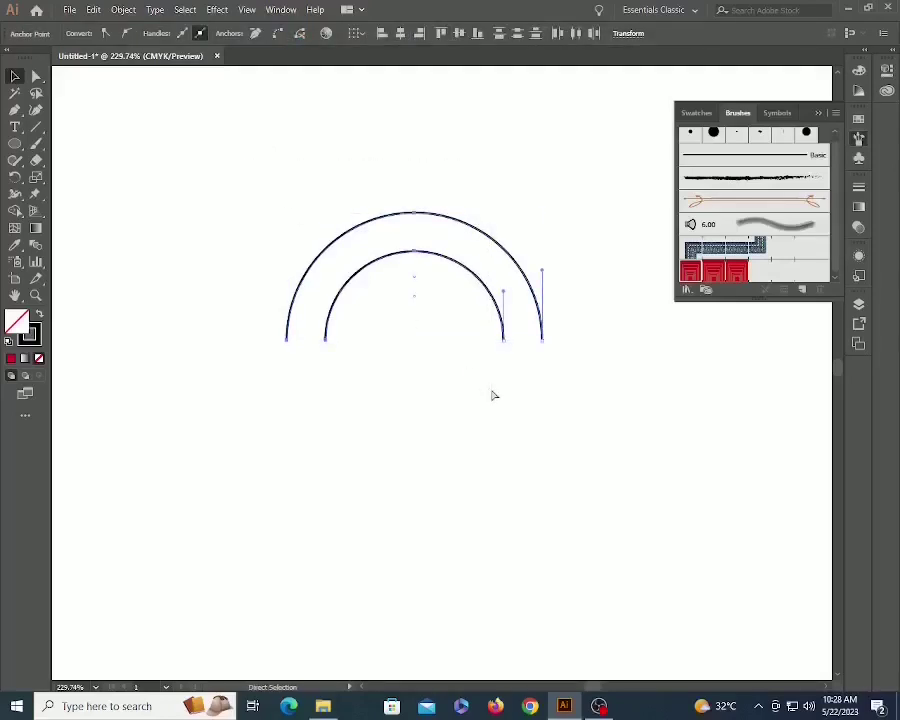
key("v")
left_click_drag(280, 209, 291, 377)
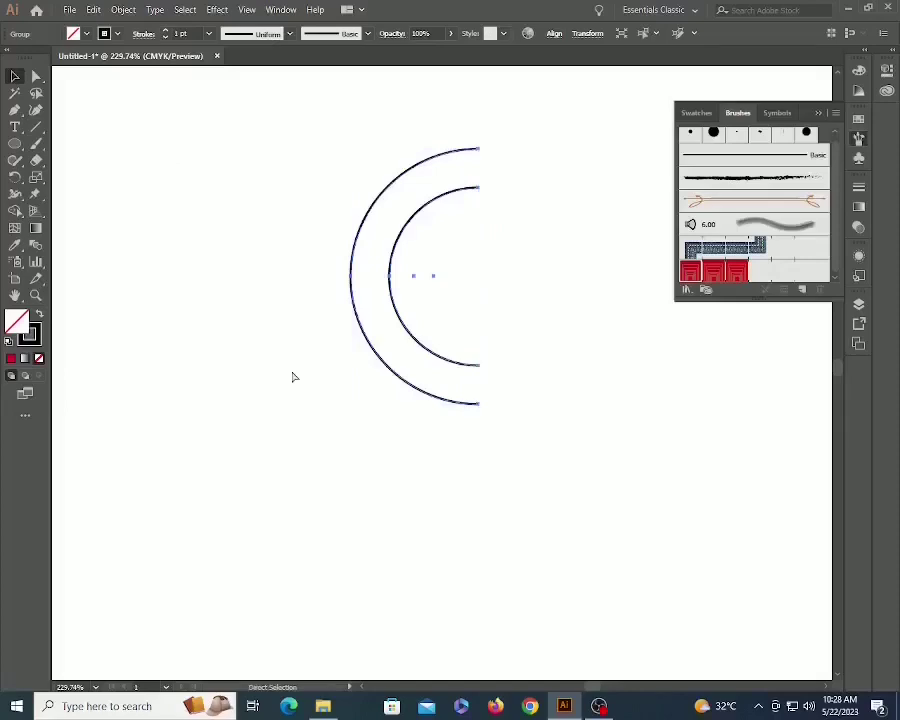
Make an overlapping copy of the arc group with Transform Each, using Reflect X.
key("ctrl+alt+shift+d")
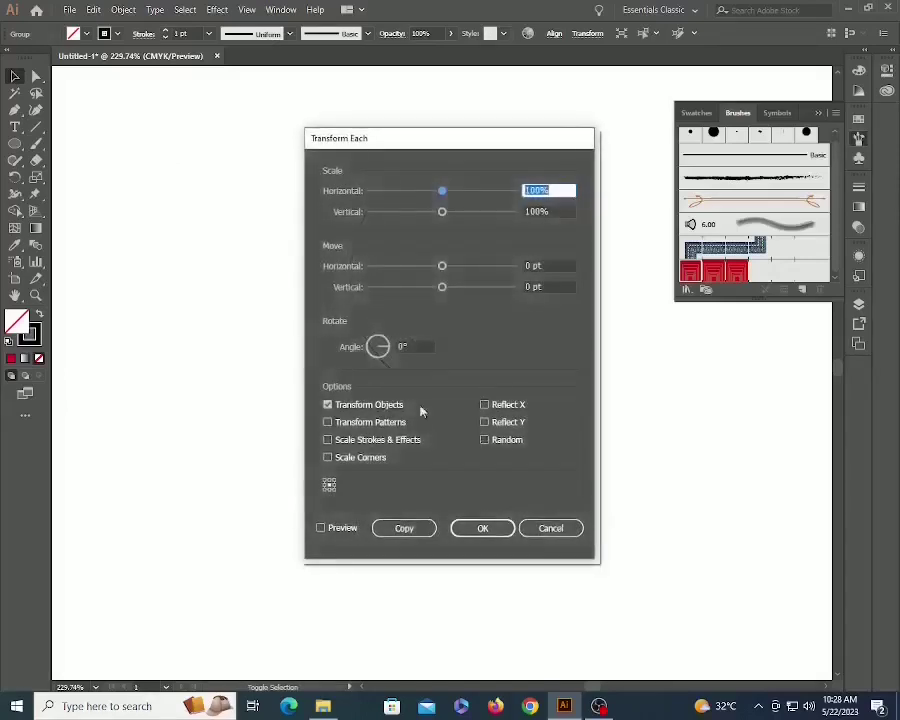
left_click(503, 407)
left_click(416, 526)
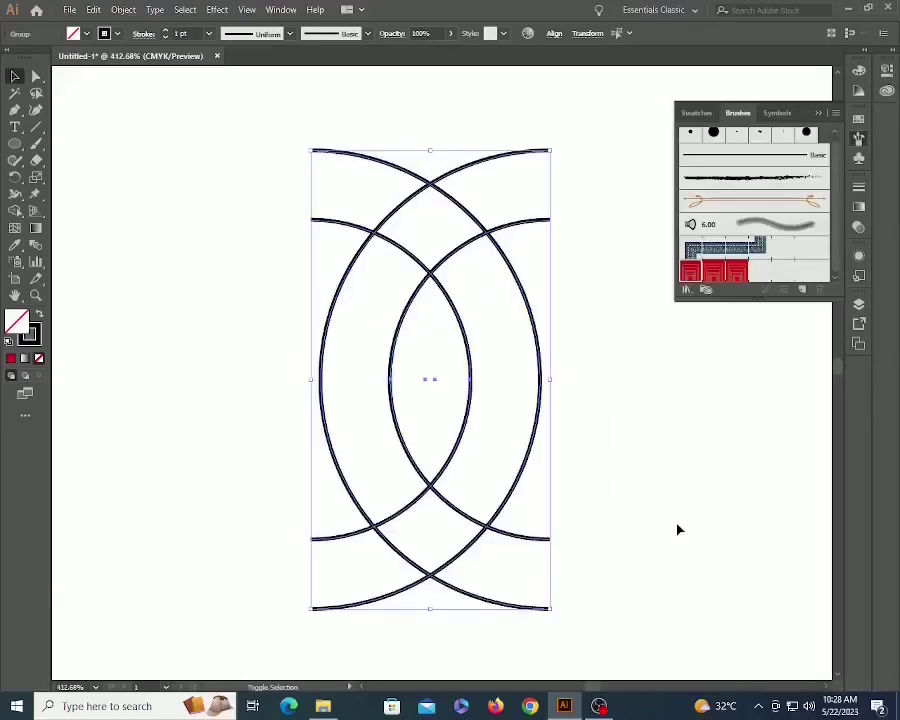
Remove the crossing line segments at the top and bottom overlaps with Shape Builder so the two arc bands interlace.
key("shift+m")
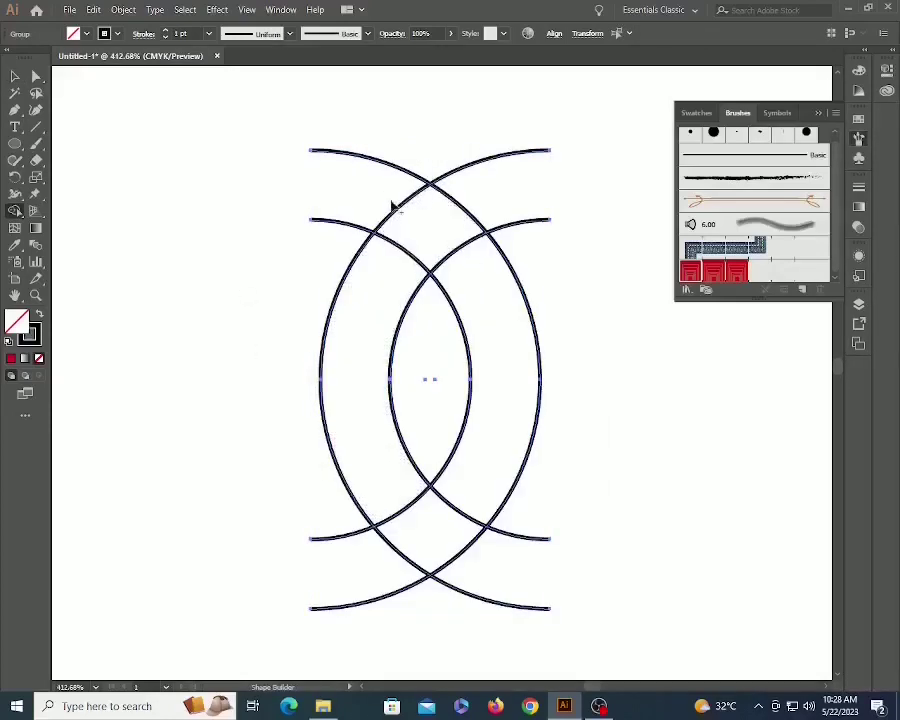
left_click(401, 205, "alt")
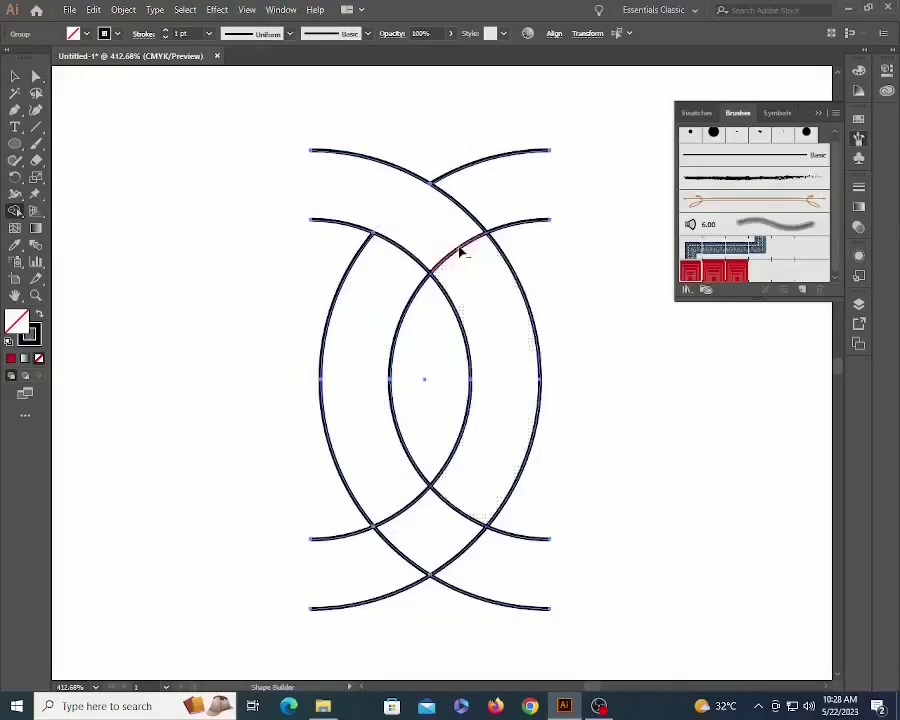
left_click(460, 249, "alt")
left_click(408, 508, "alt")
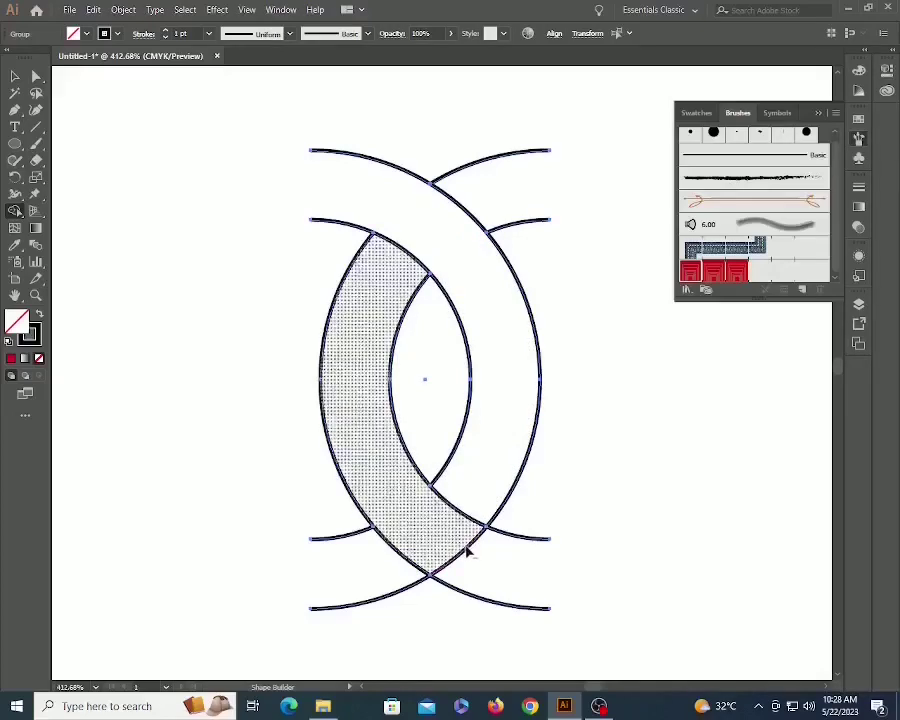
left_click(476, 546, "alt")
Create a pattern brush from the interlaced arc motif, keeping the default tile and fit options.
key("ctrl+shift+a")
key("z")
left_click(468, 394, "alt")
key("v")
left_click_drag(336, 260, 672, 588)
left_click_drag(518, 384, 724, 281)
left_click(410, 421)
left_click(413, 450)
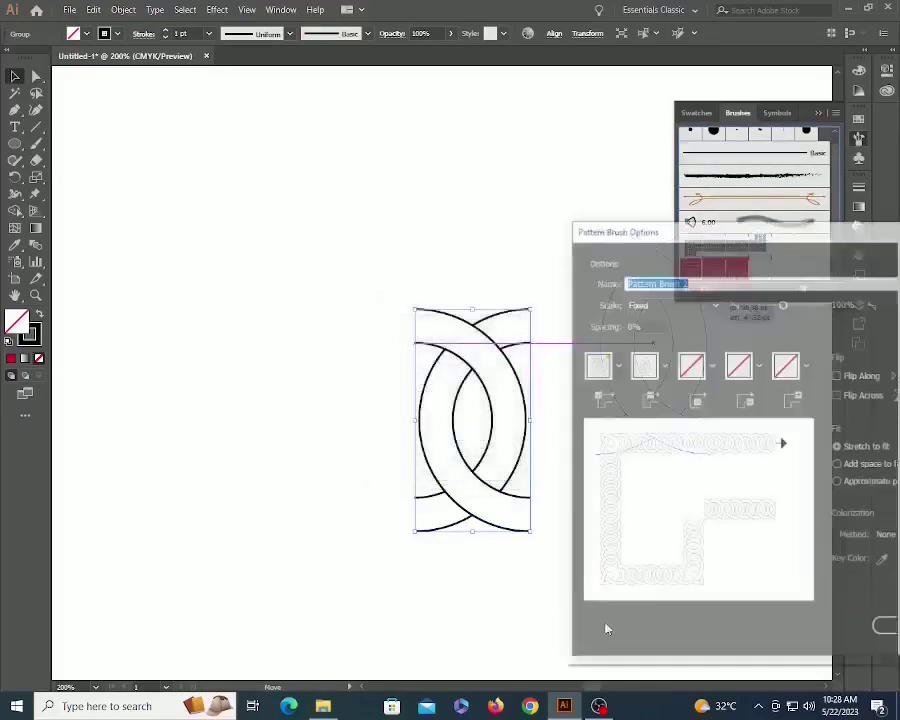
left_click(880, 635)
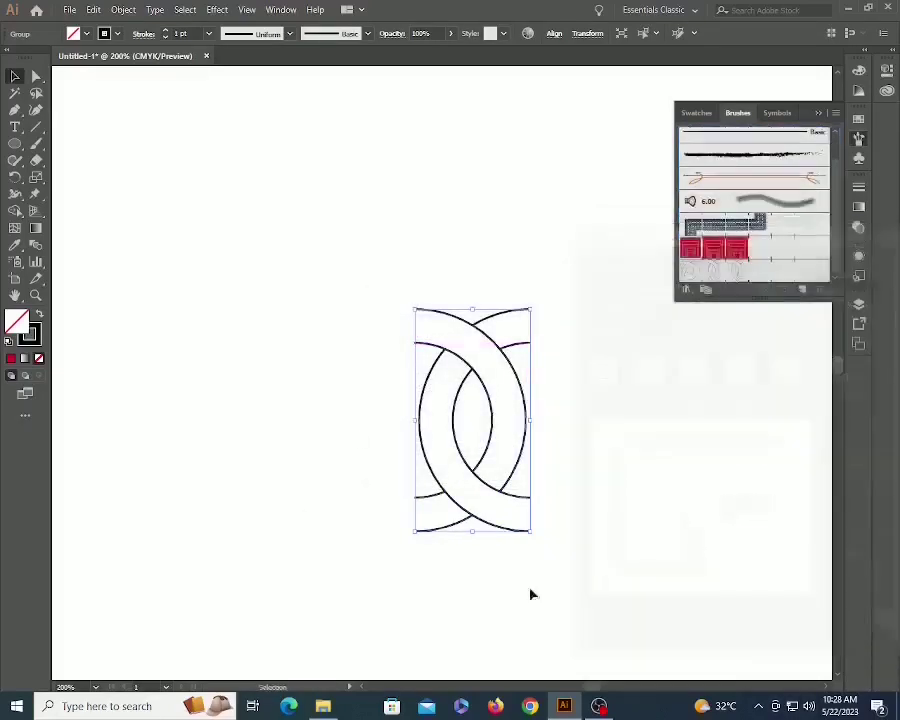
Move the interlaced motif off the artboard into the empty area below the red square.
key("ctrl+0")
left_click(401, 394)
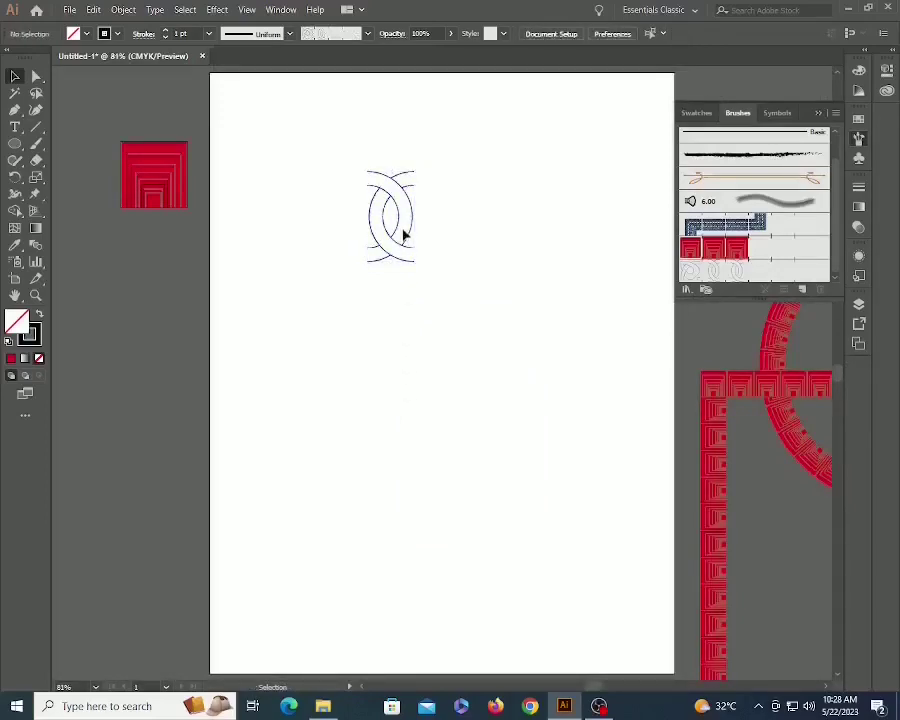
left_click_drag(416, 233, 108, 414)
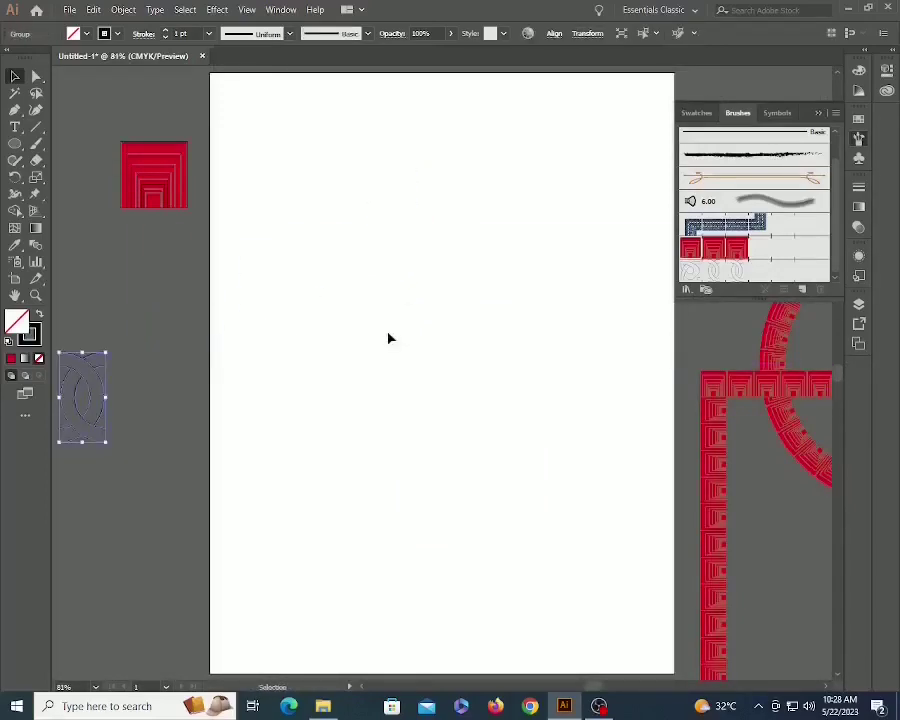
left_click(386, 336)
left_click_drag(386, 336, 388, 361)
Draw a large rectangle inside the artboard's margins and apply the interlaced pattern brush to it.
key("m")
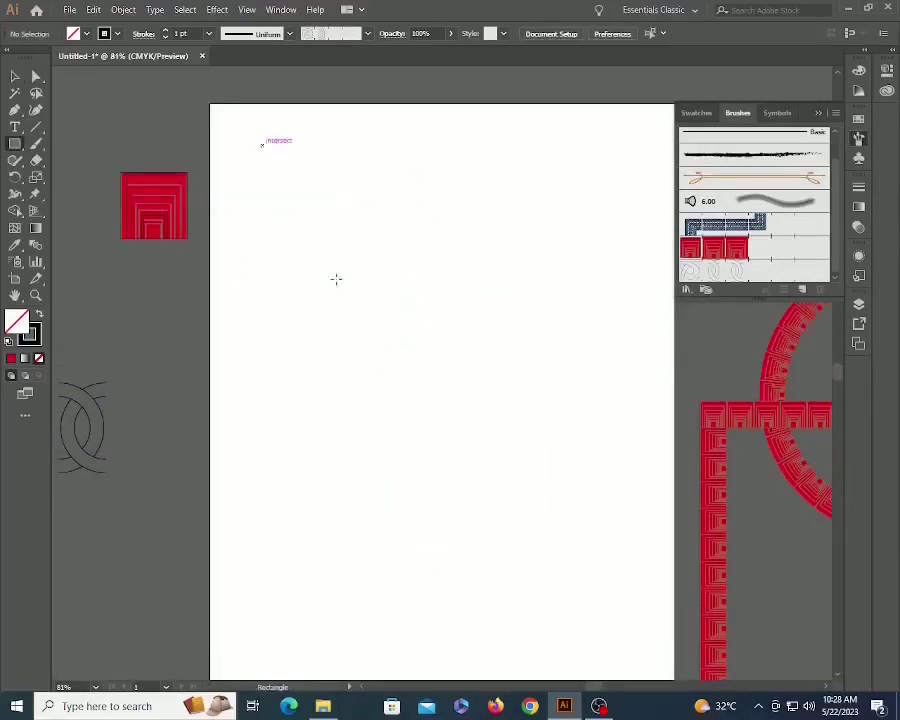
mouse_move(262, 145)
left_mouse_down()
mouse_move(585, 633)
mouse_move(641, 632)
left_mouse_up()
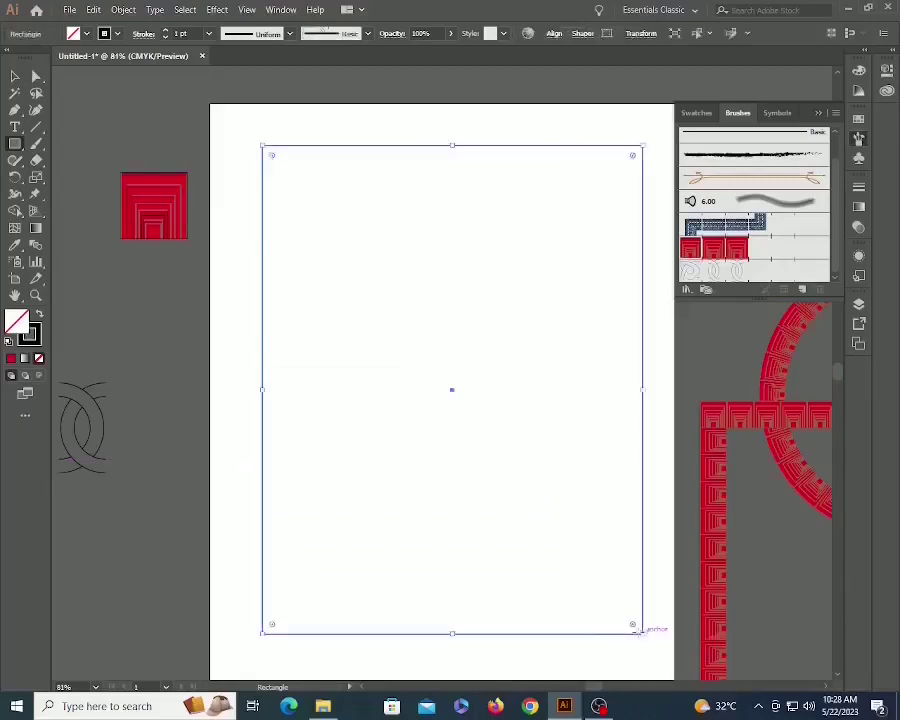
left_click(725, 272)
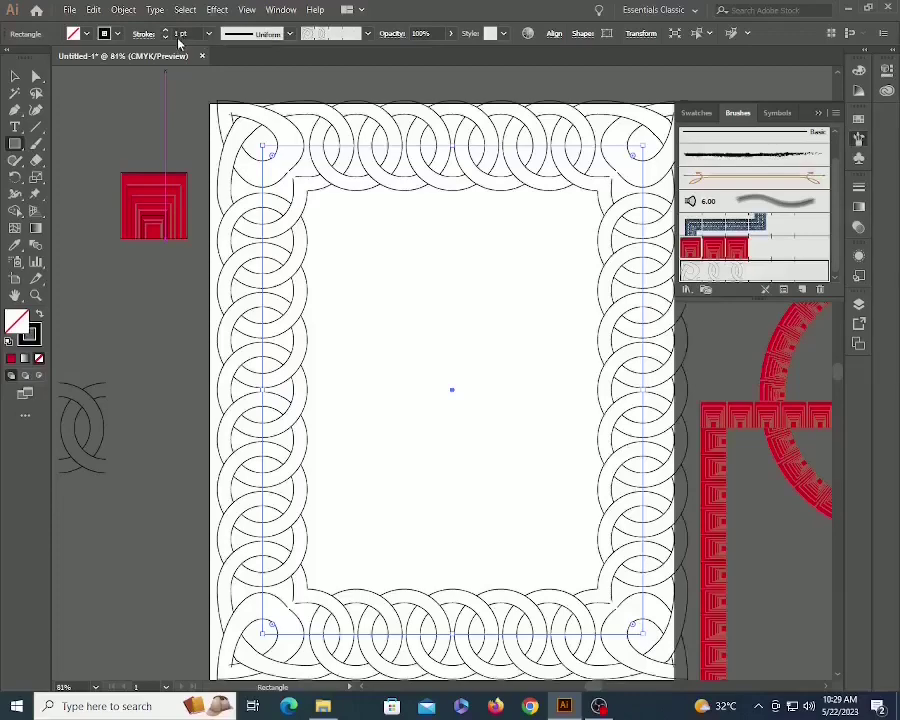
Reduce the patterned frame's stroke weight to 0.5 pt and inspect its upper-right corner up close.
scroll(178, 34, "down", 2)
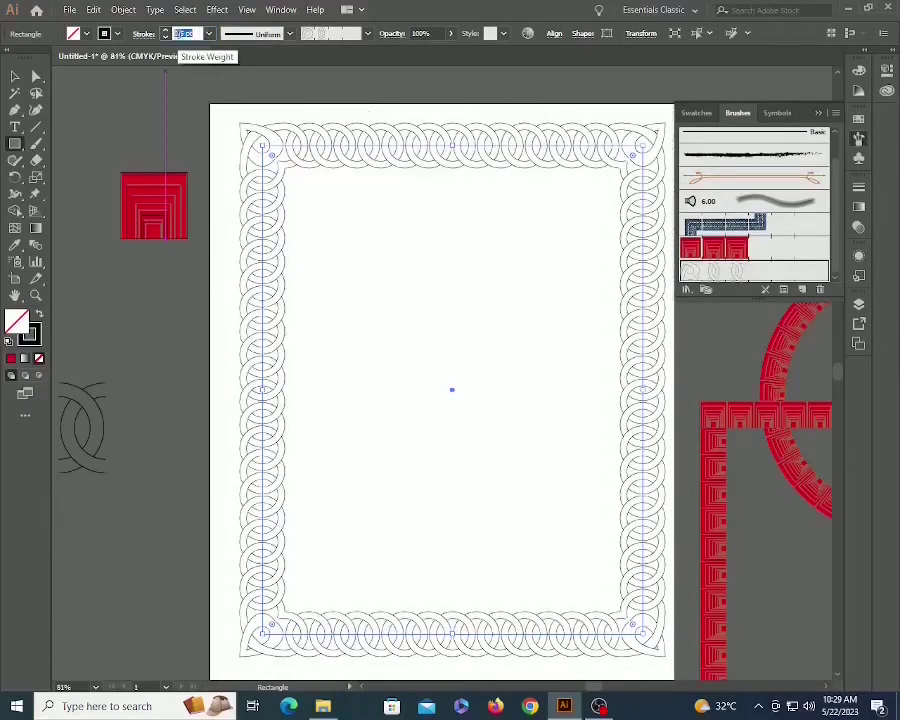
left_click(634, 111, "ctrl")
left_click_drag(606, 124, 582, 159)
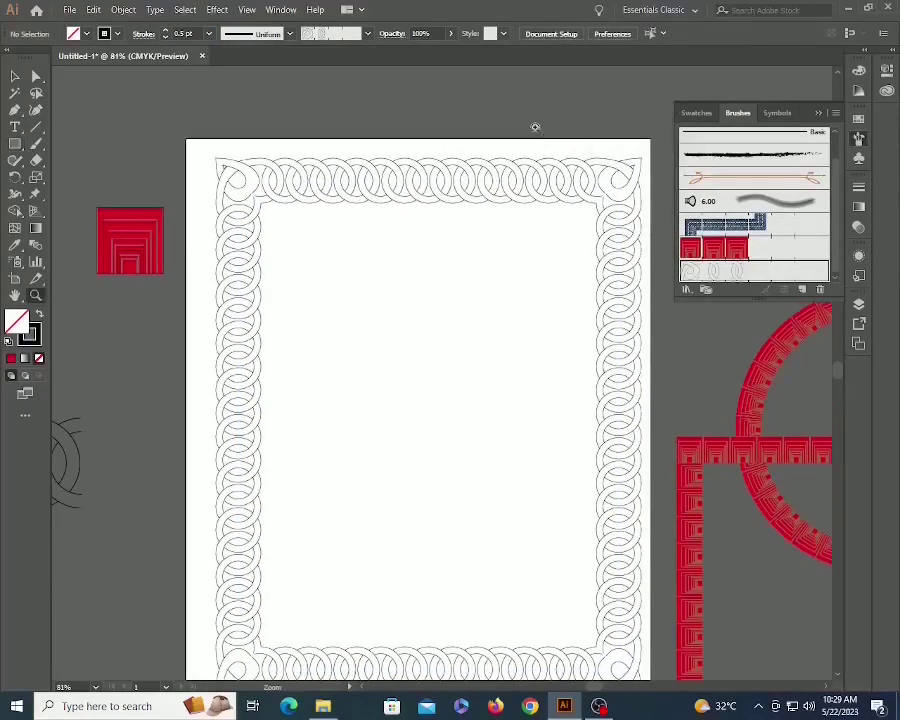
left_click_drag(385, 130, 783, 436)
left_click_drag(499, 282, 504, 322)
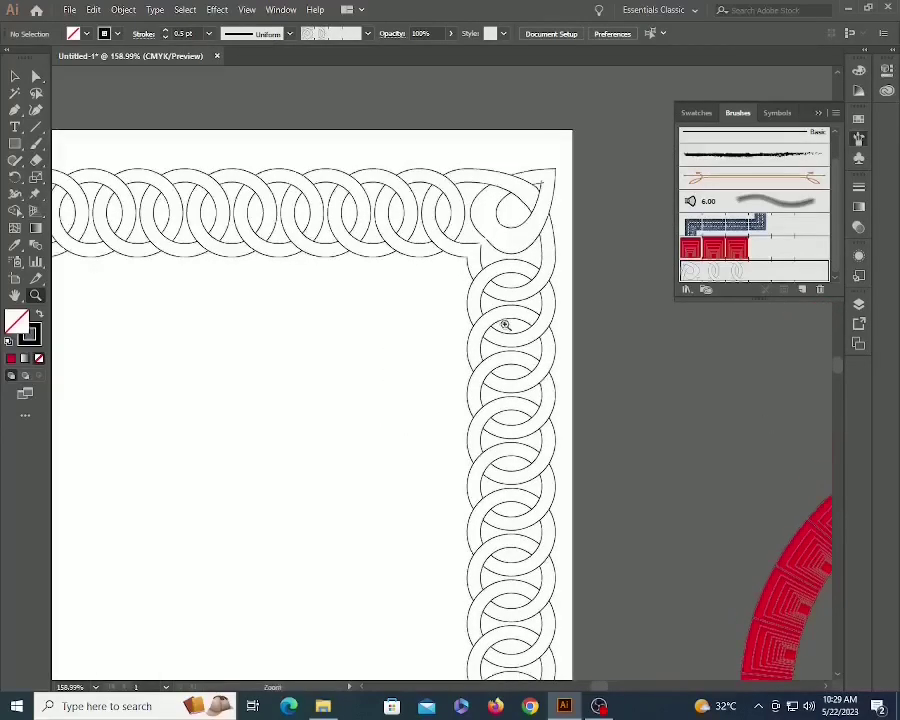
key("v")
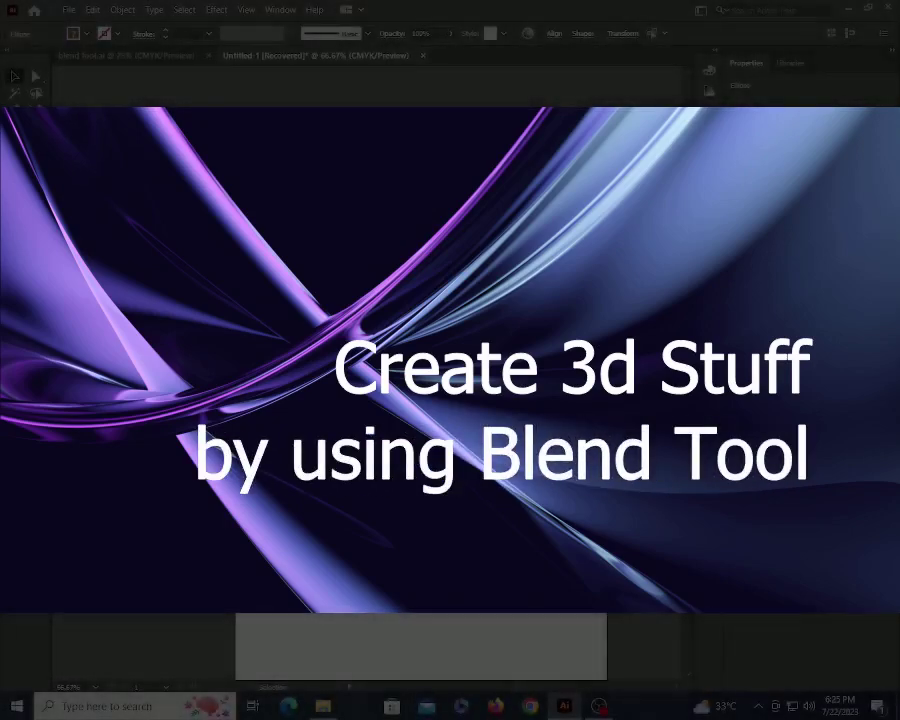
Scale the two gradient circles down to about 48 pt in diameter, move the second one farther right, and select both.
left_click_drag(484, 387, 460, 386)
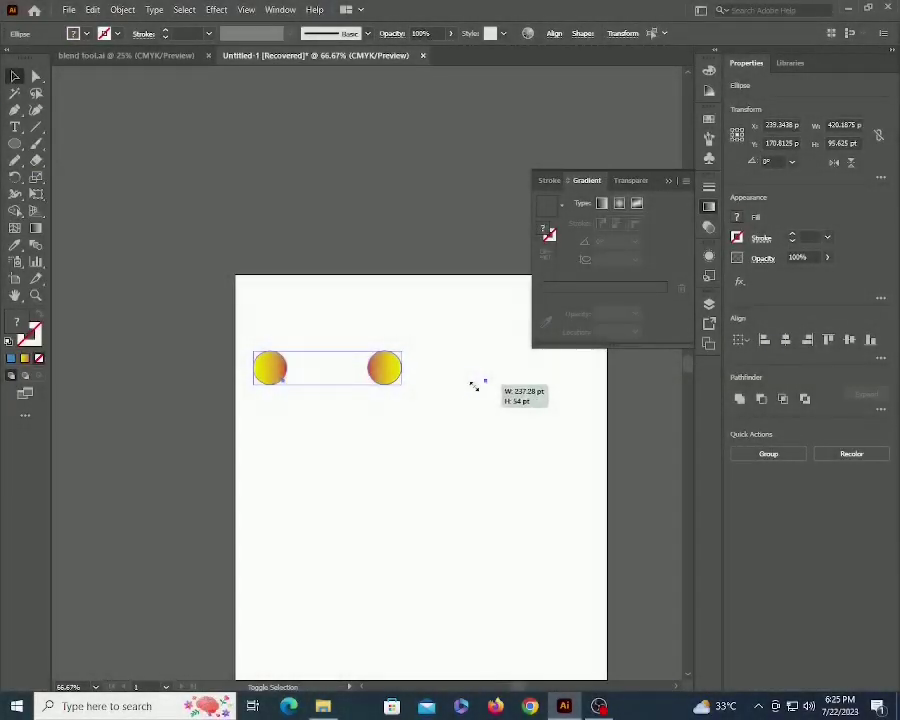
left_click(459, 388)
left_click_drag(368, 372, 503, 372)
left_click(272, 372, "shift")
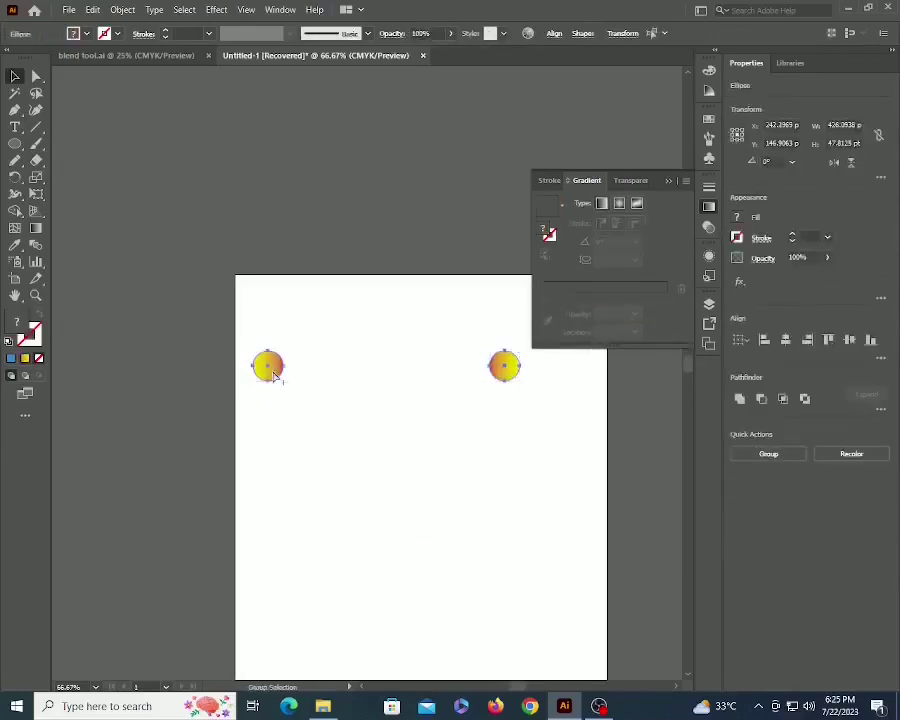
Make a blend between the two selected gradient circles.
left_click(120, 10)
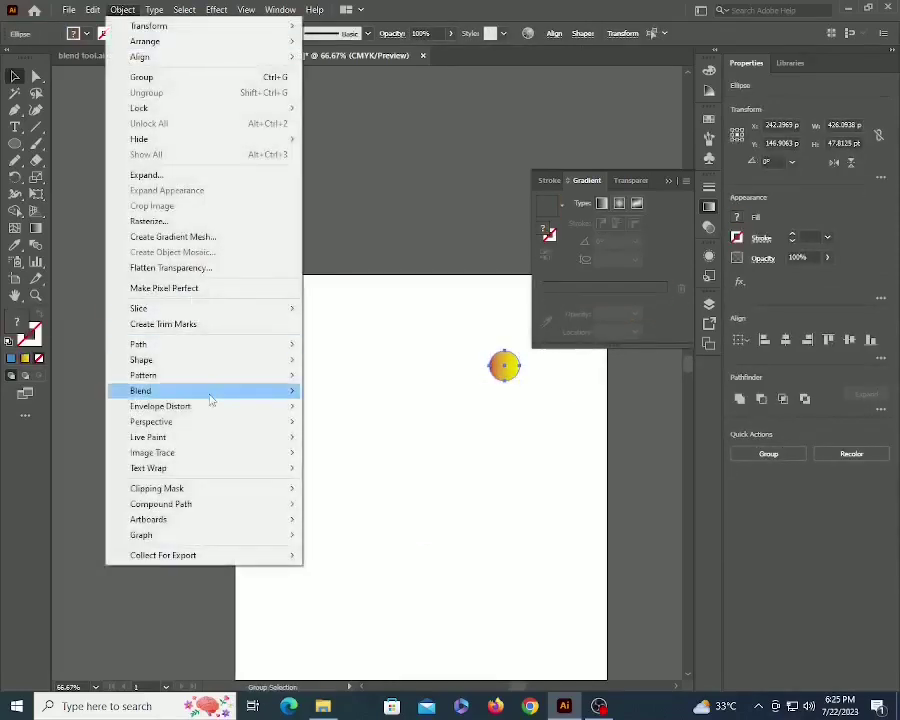
mouse_move(215, 391)
left_click(330, 392)
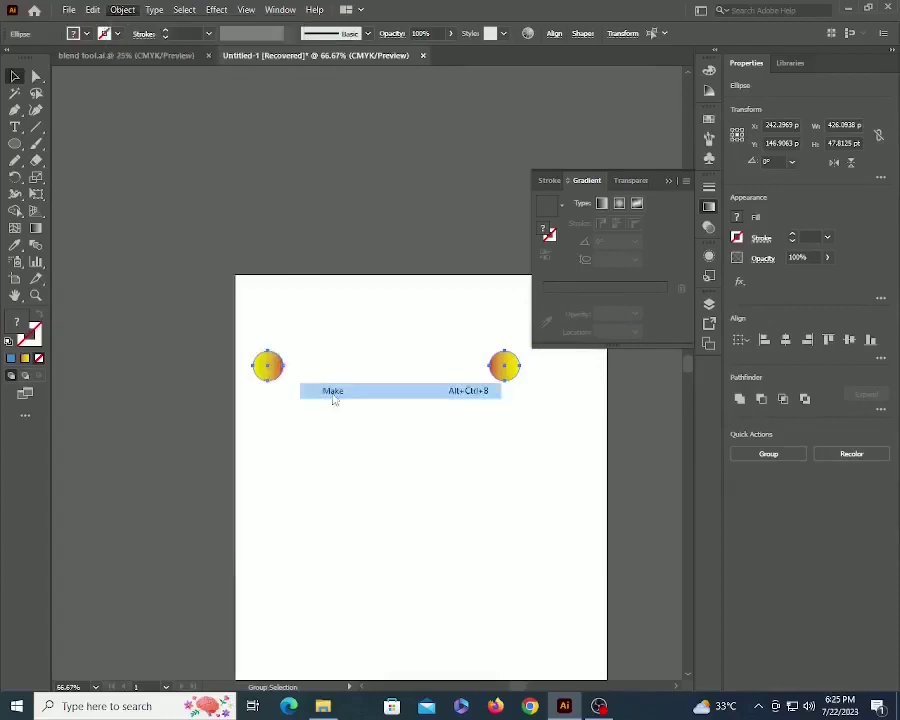
left_click(331, 456)
left_click_drag(330, 468, 278, 342)
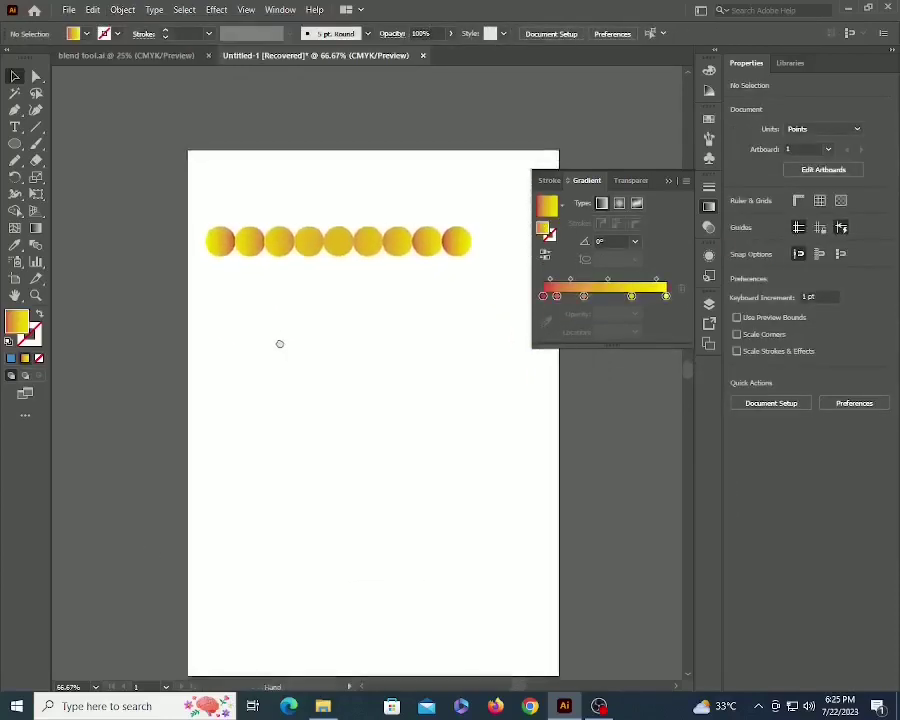
Paint a looping freehand curve below the row of circles and replace the blend's spine with it.
key("b")
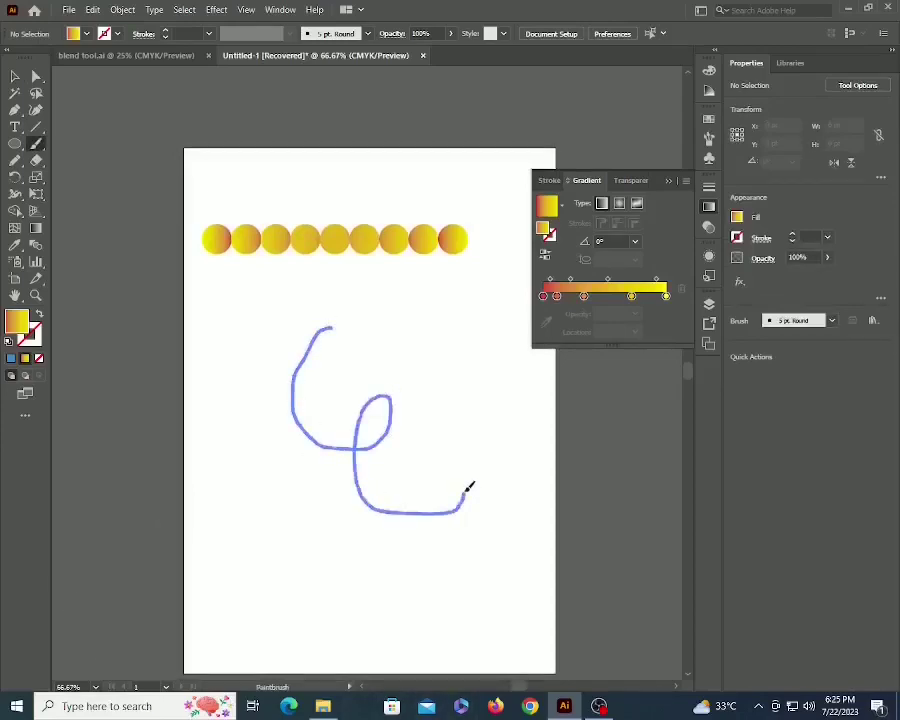
left_click_drag(468, 487, 470, 484)
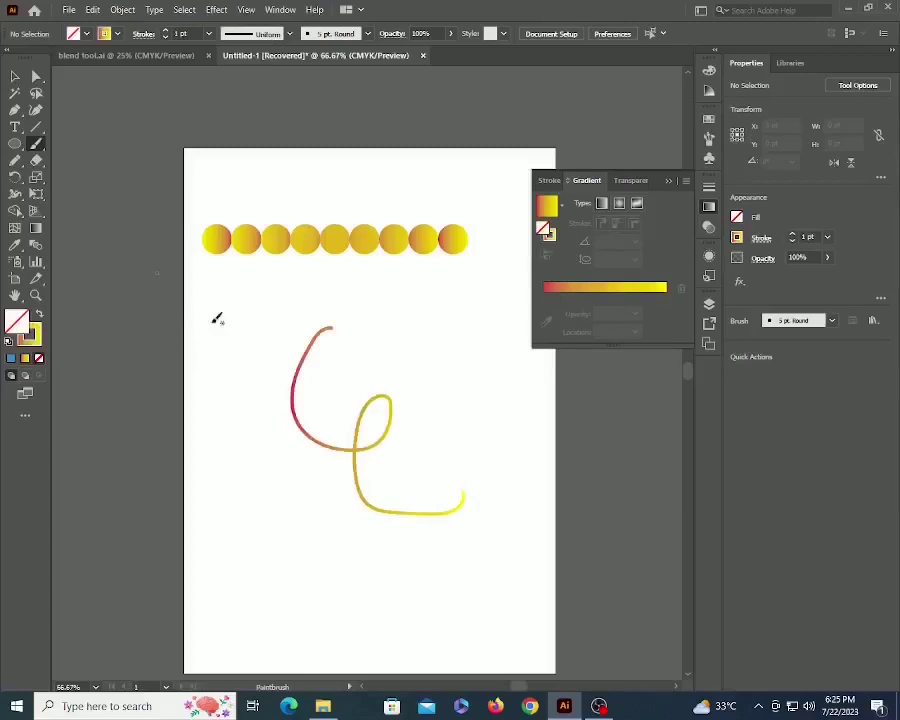
key("v")
left_click(318, 347)
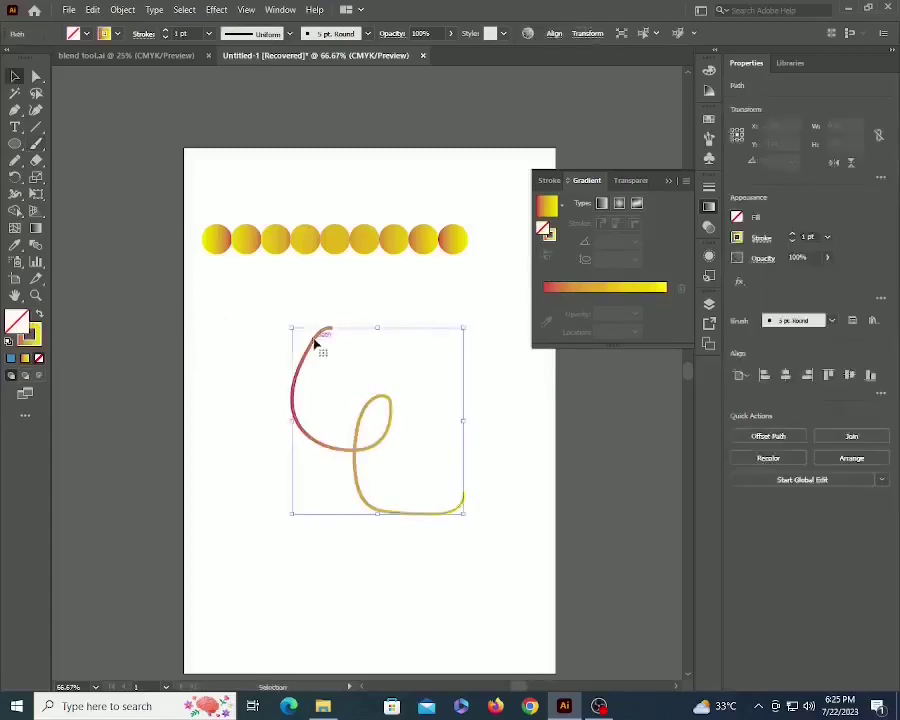
left_click(313, 245, "shift")
left_click(122, 10)
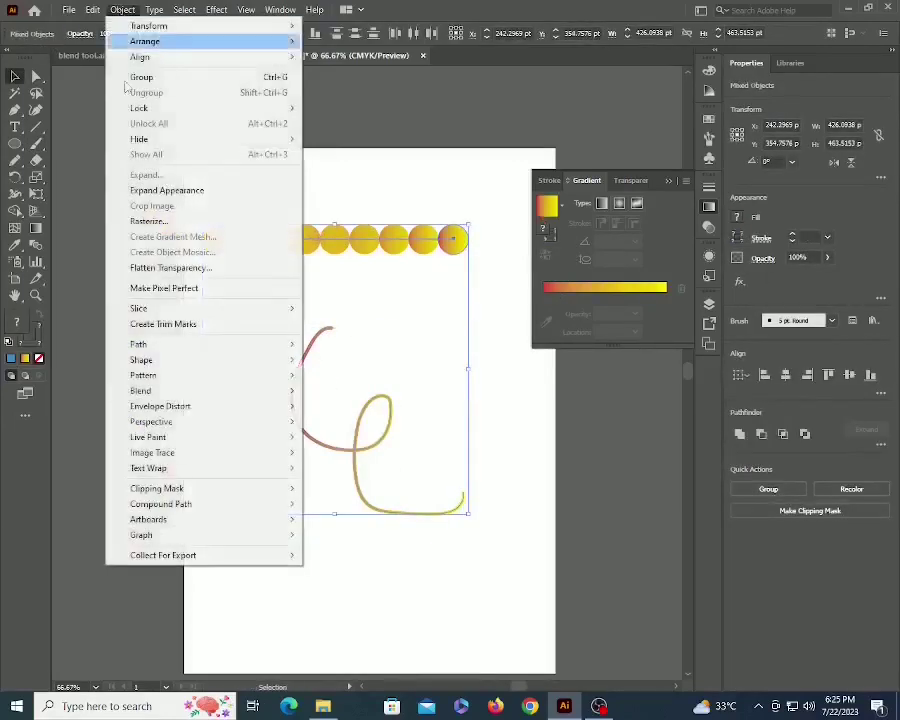
mouse_move(200, 390)
left_click(348, 468)
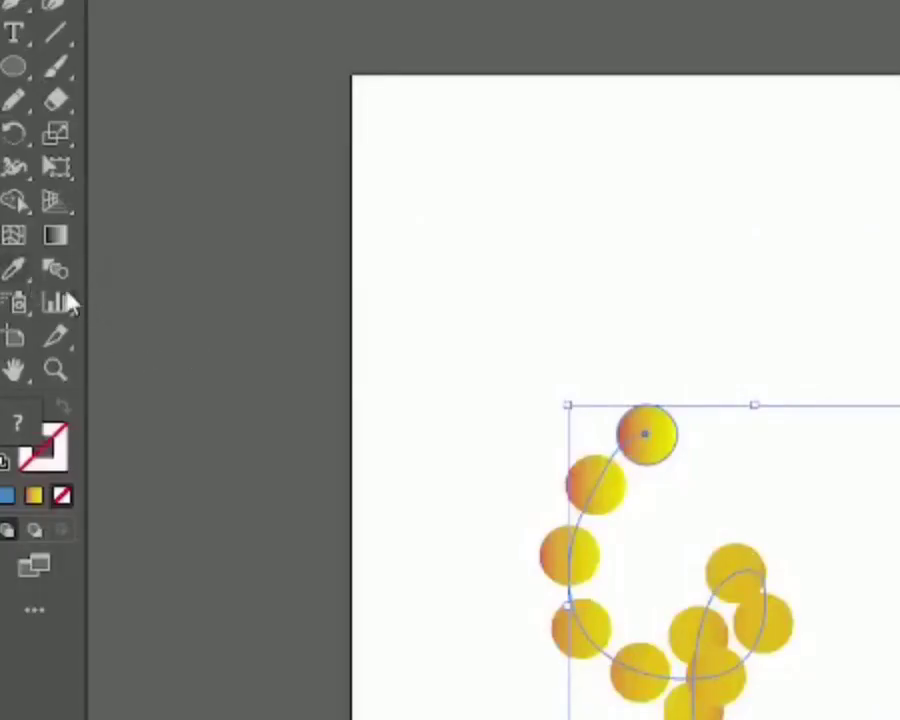
Set the blend's spacing to Specified Steps with 100 steps and deselect it.
double_click(56, 271)
left_click(445, 193)
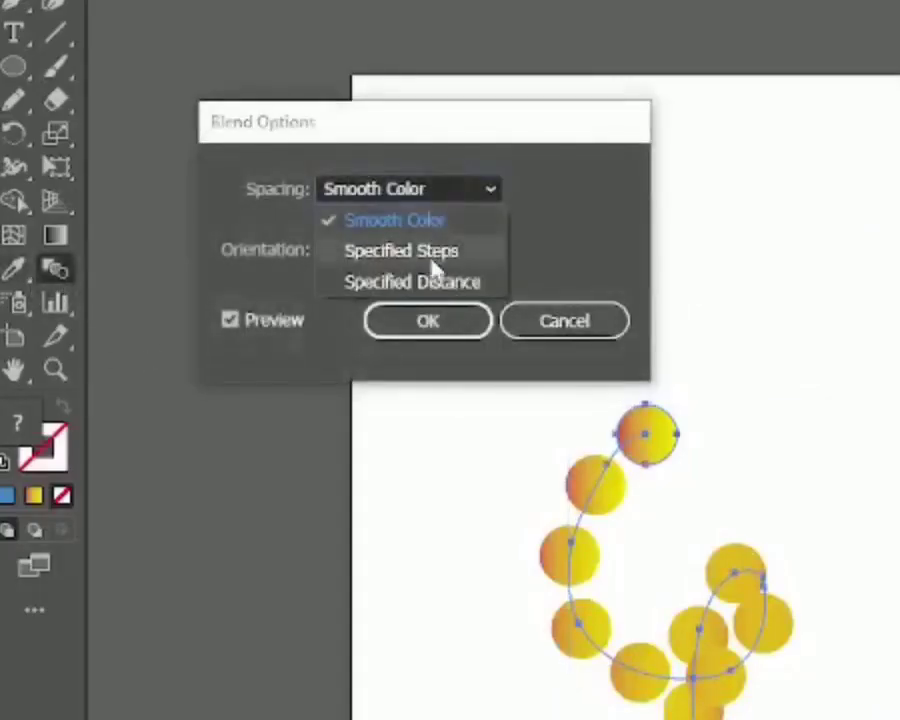
left_click(435, 265)
type("1")
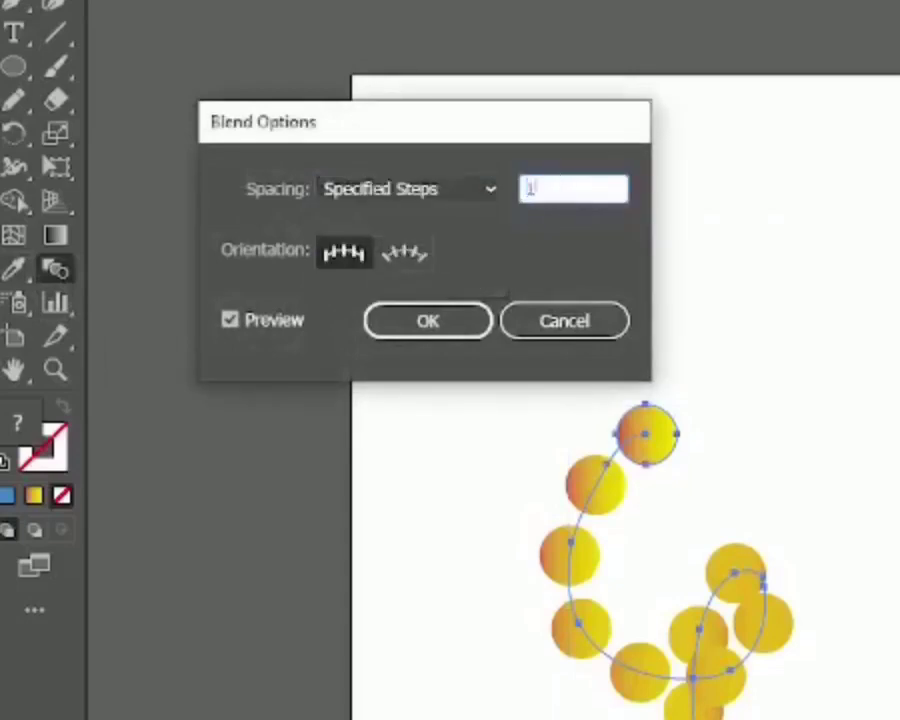
type("00")
key("Tab")
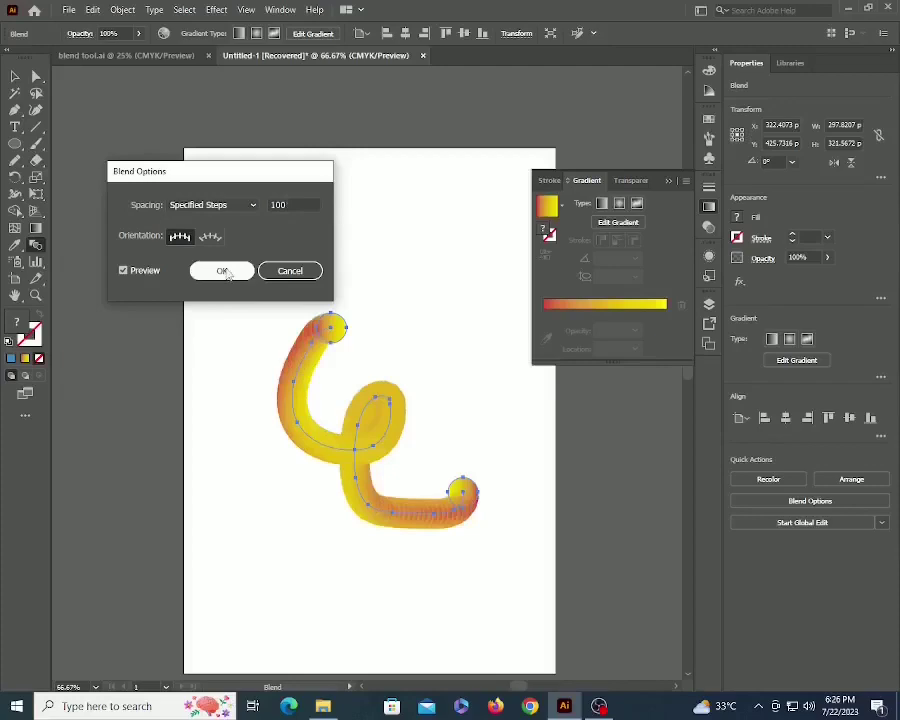
left_click(224, 271)
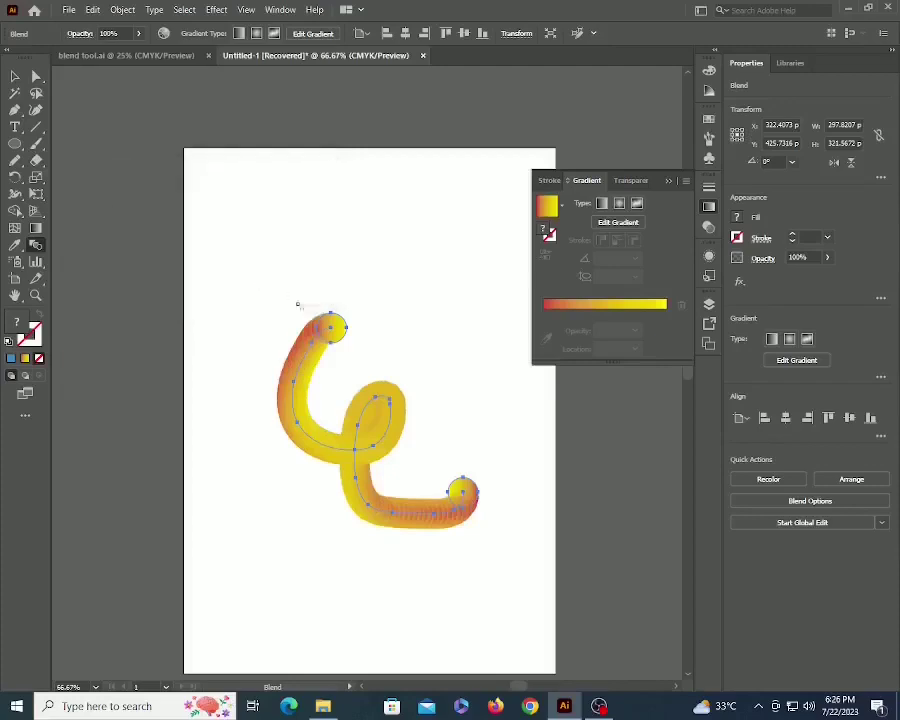
left_click(366, 301)
Select the upper end circle of the tube-shaped blend and reverse the blend's spine.
key("z")
left_click(358, 361)
left_click_drag(318, 457, 246, 245)
left_click(428, 393, "alt")
left_click_drag(333, 372, 376, 350)
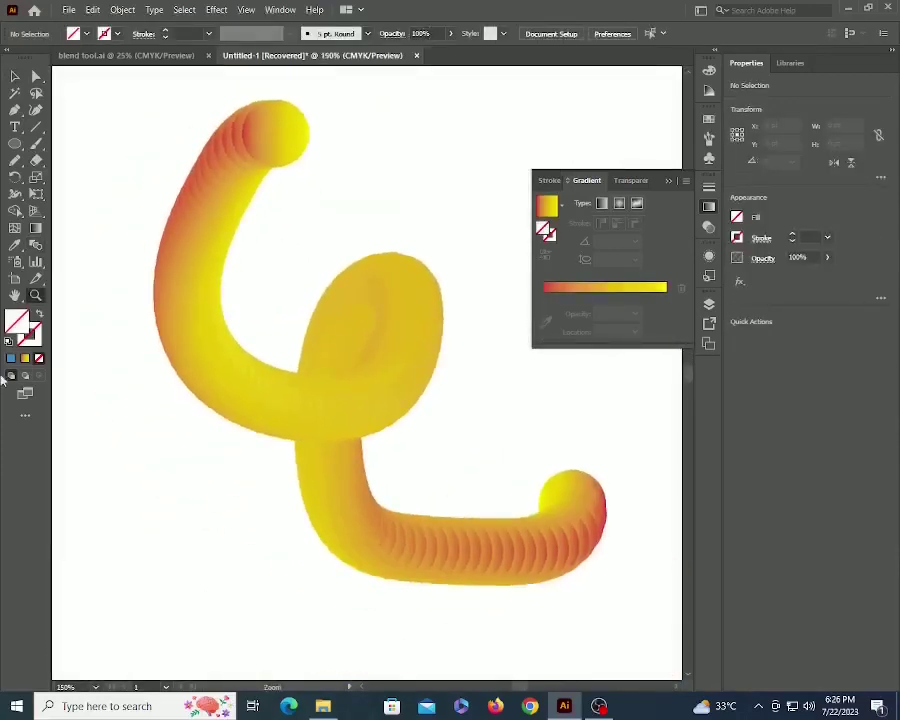
key("a")
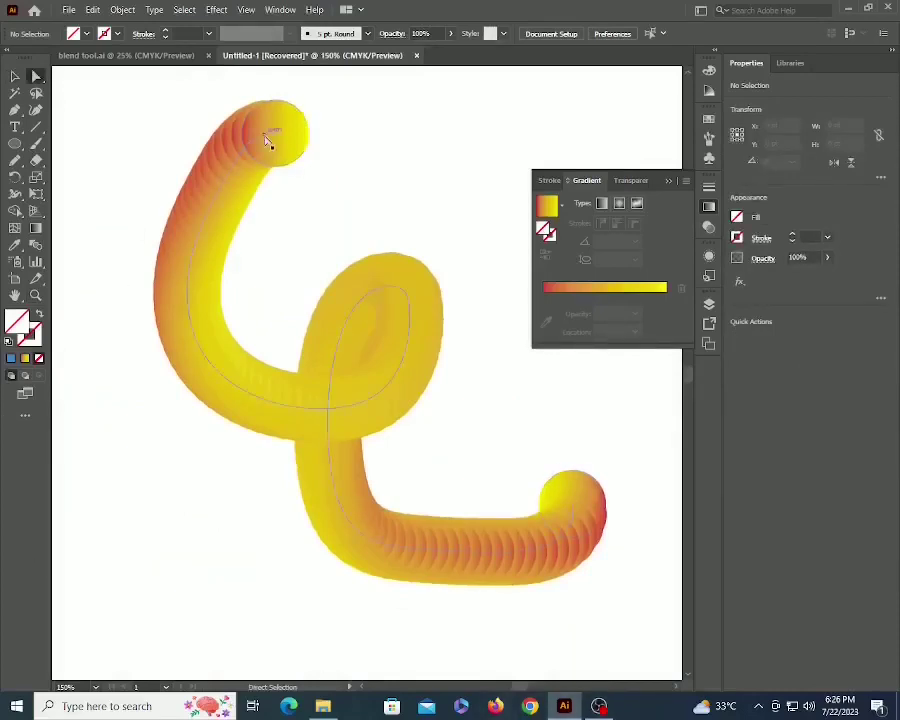
left_click(268, 143)
left_click(305, 141)
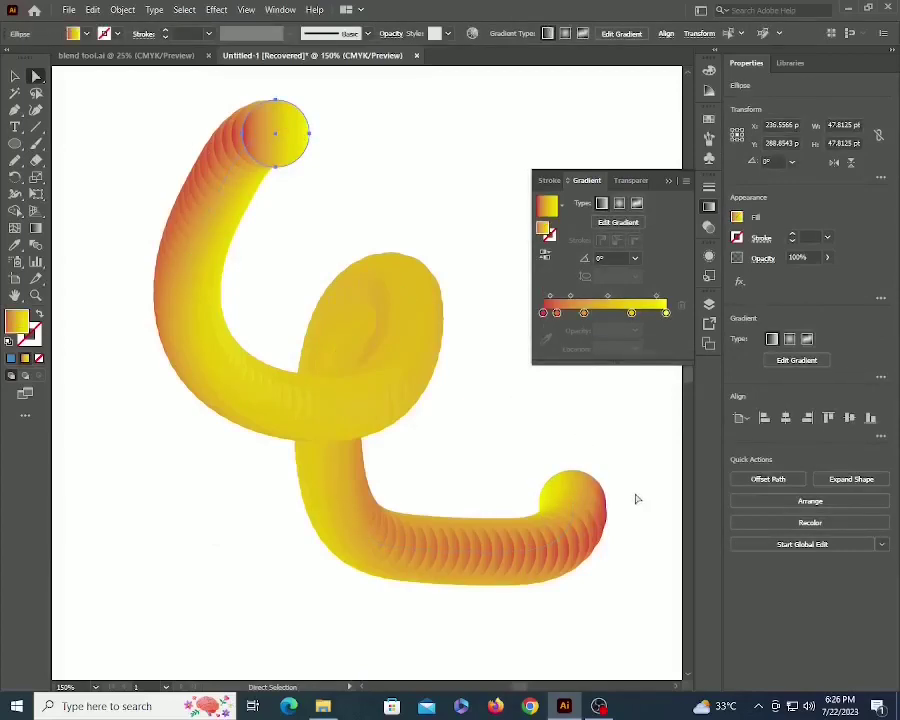
left_click(124, 10)
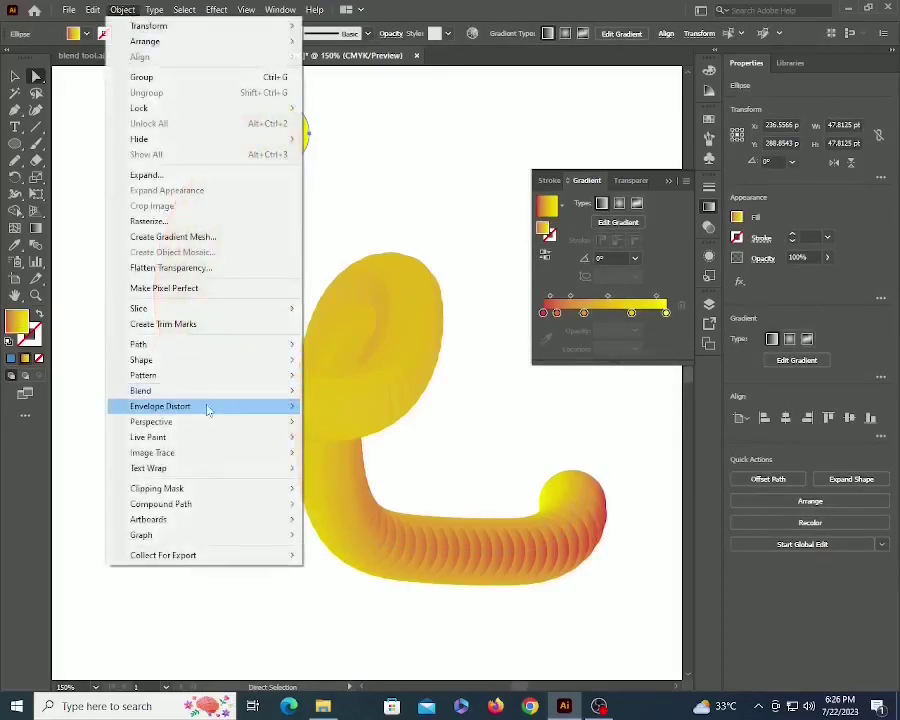
mouse_move(207, 392)
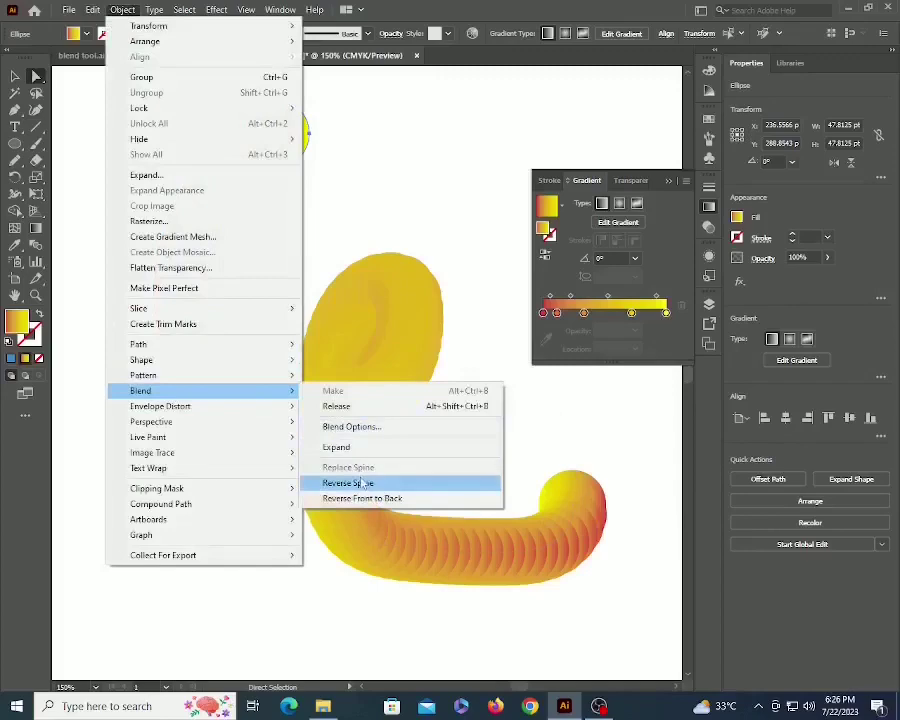
left_click(362, 484)
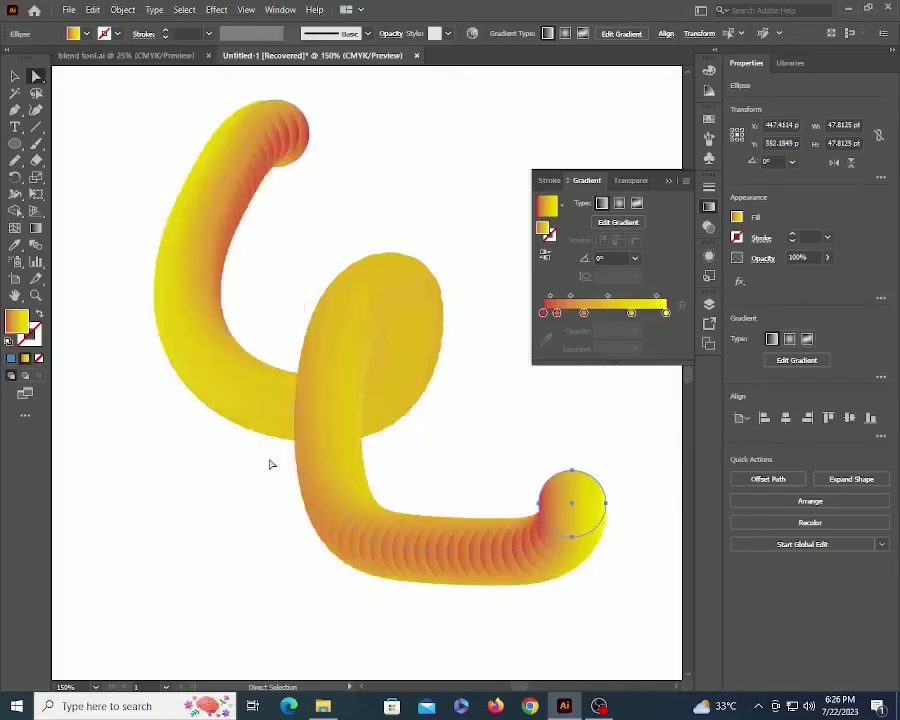
Enlarge the circle at the tube's lower end to about 55 pt in diameter.
key("z")
left_click(361, 347)
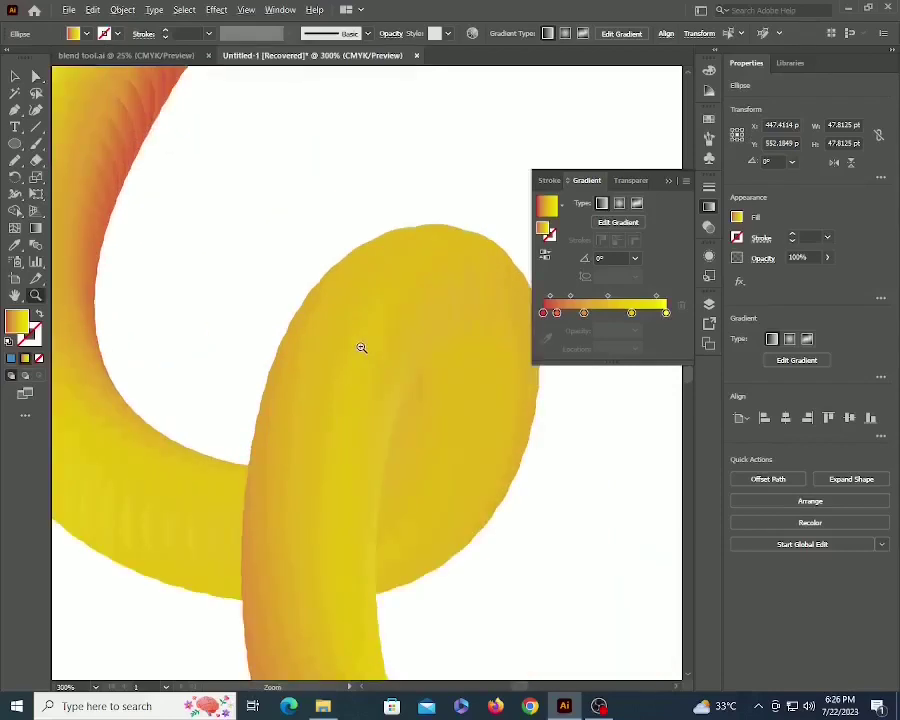
key("ctrl+1")
key("a")
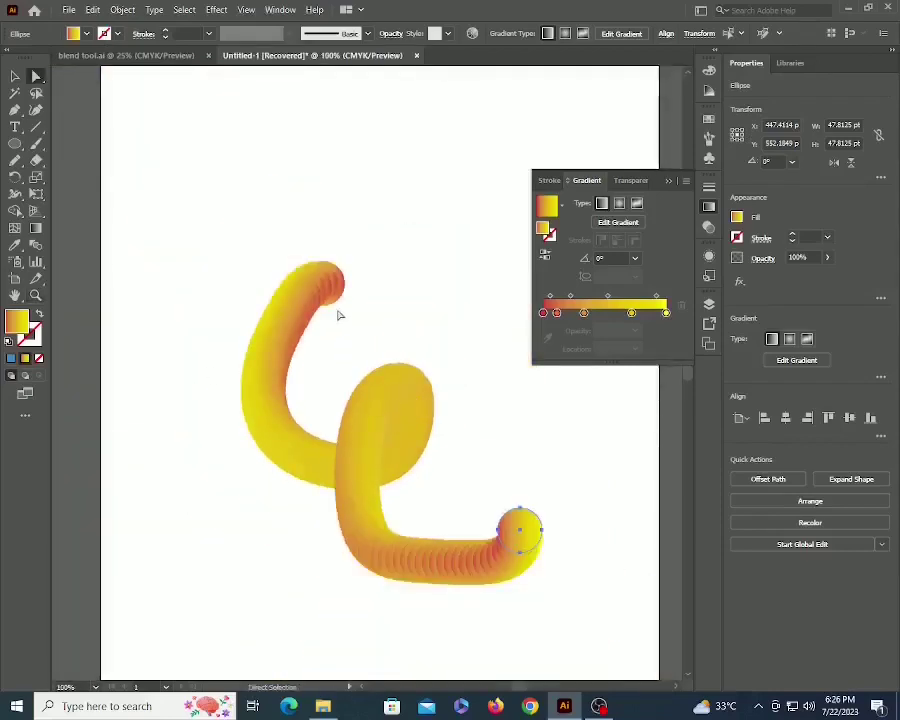
key("v")
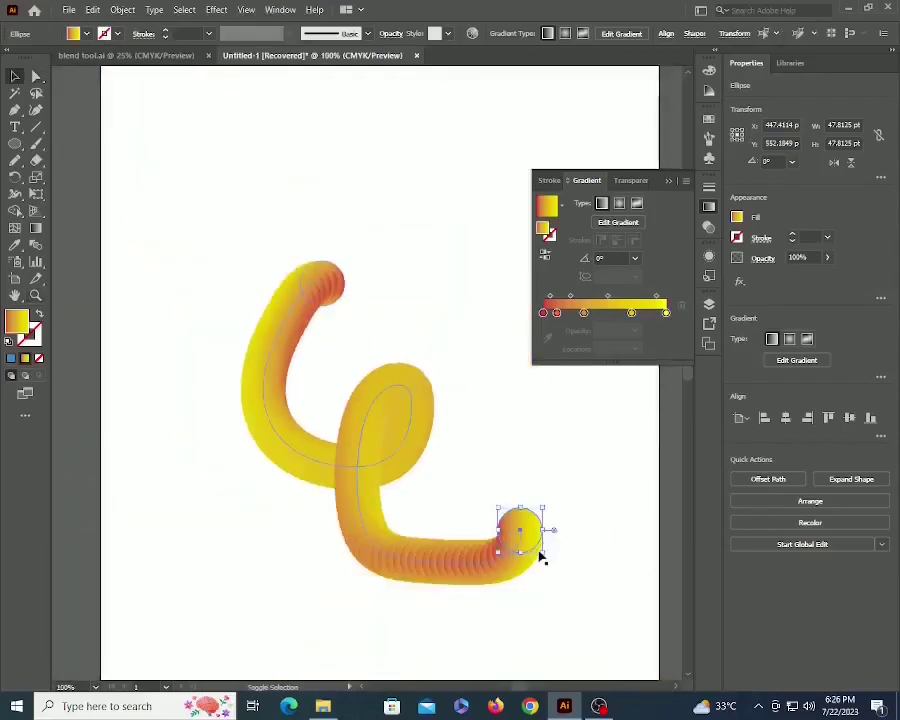
mouse_move(541, 551)
left_mouse_down()
mouse_move(571, 578)
mouse_move(529, 540)
mouse_move(556, 558)
left_mouse_up()
Enlarge the circle at the tube's upper end to about 62 pt in diameter.
key("a")
left_click(324, 285)
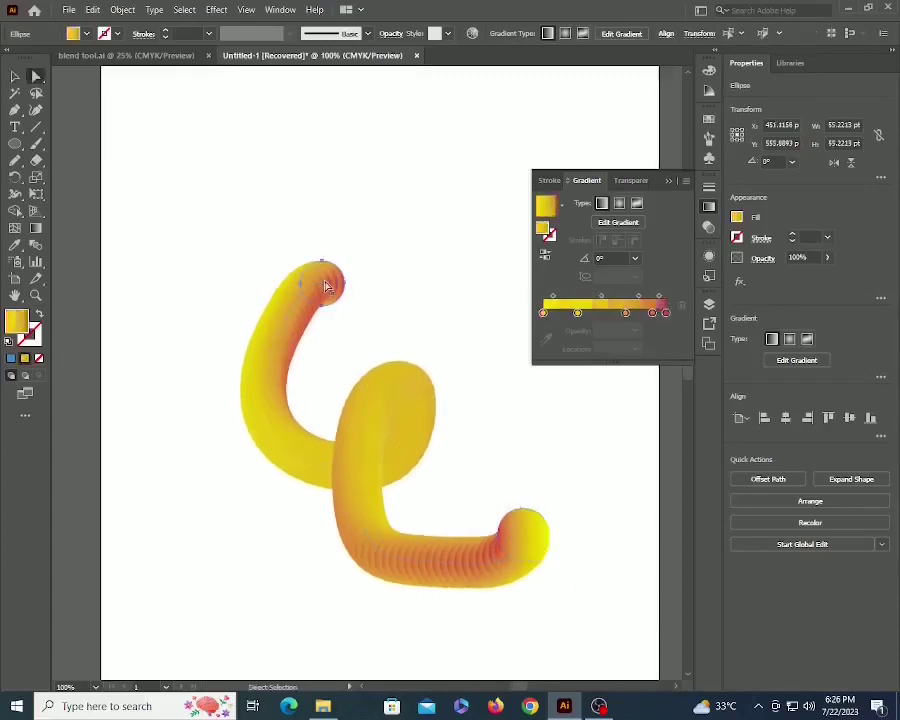
key("v")
left_click_drag(347, 305, 365, 320)
Select the blend's spine path and scale it up to about 493 by 516 pt.
key("a")
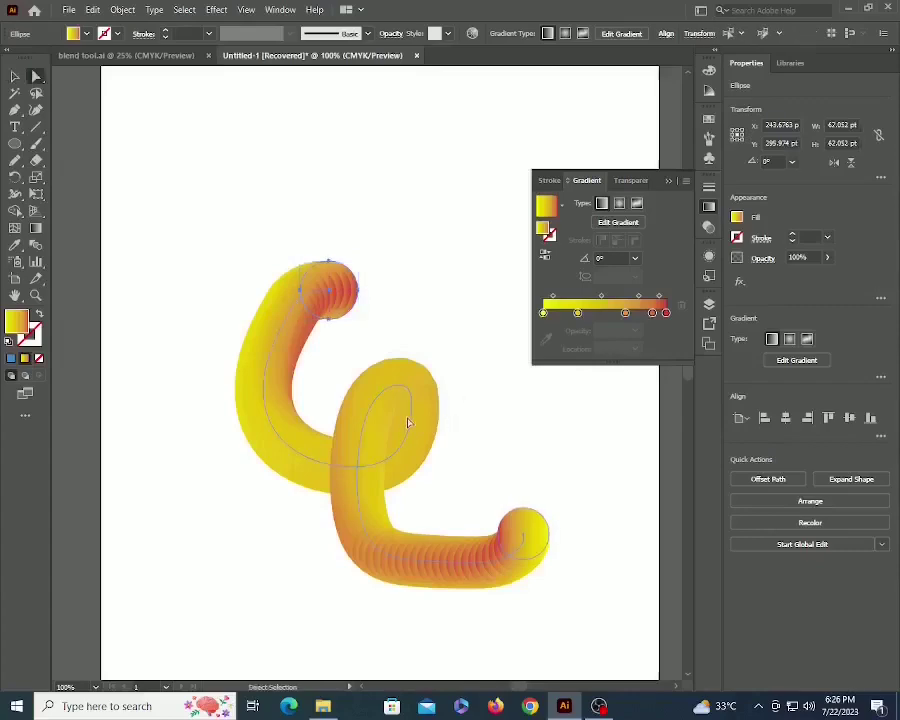
left_click(412, 415)
key("v")
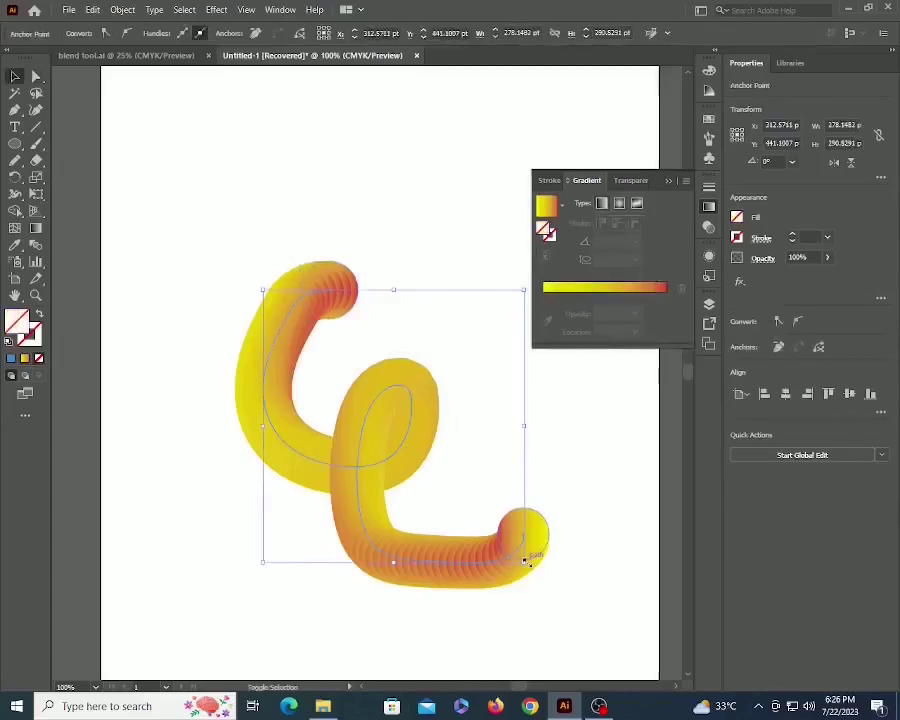
left_click_drag(526, 562, 643, 668)
Enlarge the spine path further to about 602 by 629 pt so the tube fills more of the artboard.
key("z")
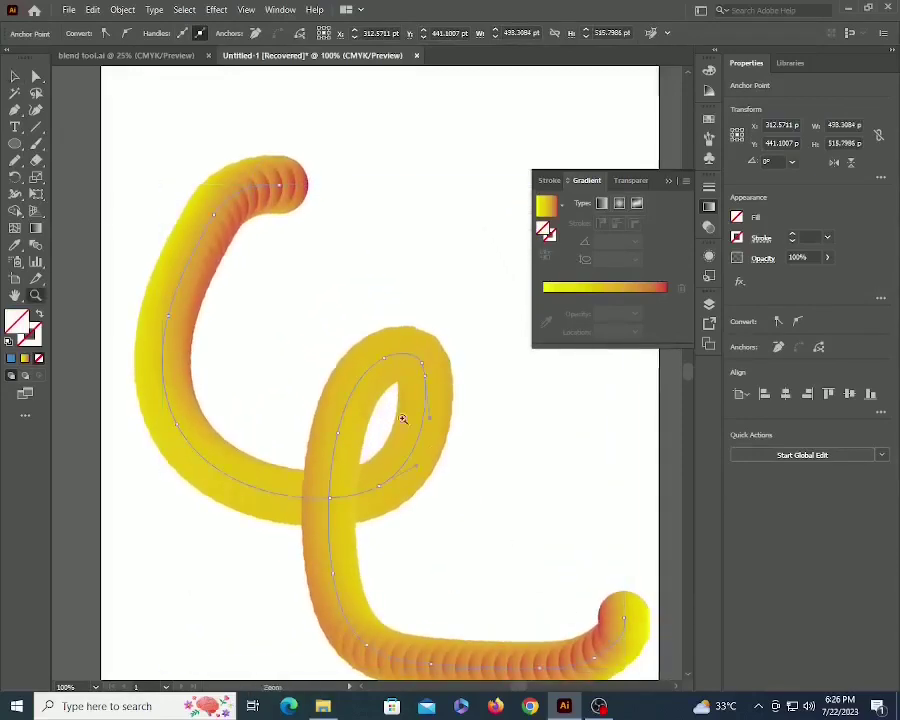
left_click(404, 381, "alt")
left_click(404, 381, "alt")
left_click_drag(350, 424, 347, 380)
key("v")
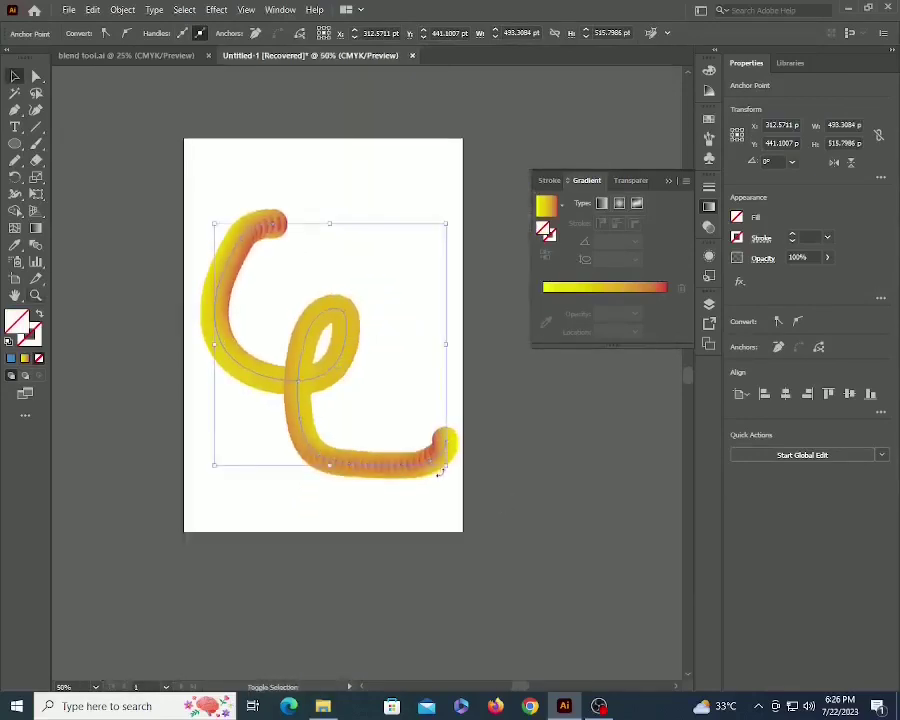
left_click_drag(447, 470, 470, 492)
key("z")
left_click(273, 224)
left_click(273, 224)
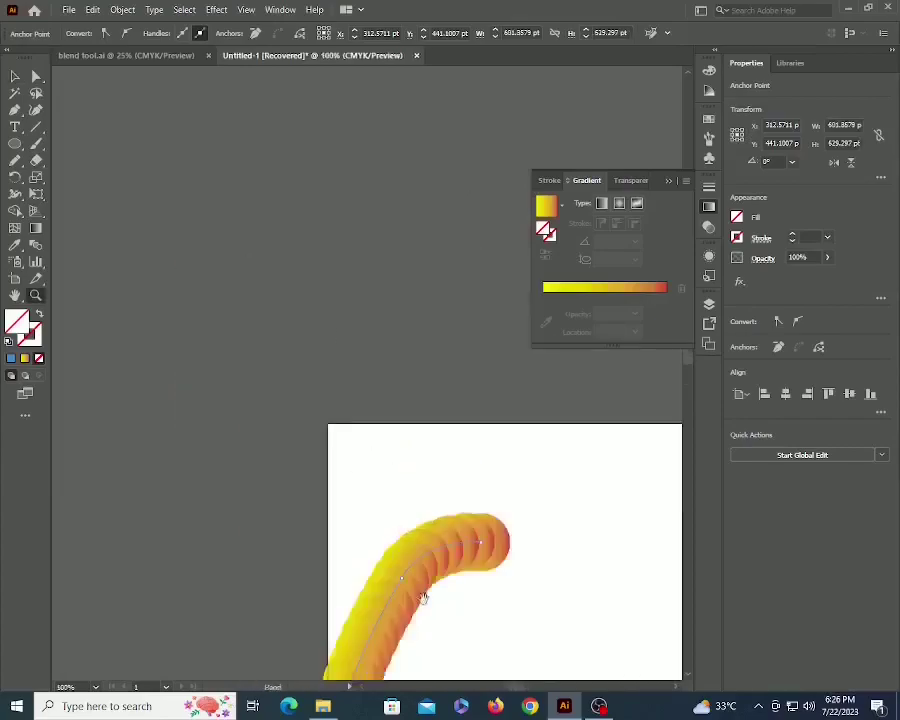
left_click_drag(421, 595, 232, 288)
left_click_drag(300, 430, 263, 327)
Duplicate the "Blend" text below the original and scale the copy down to about 46 pt type.
key("v")
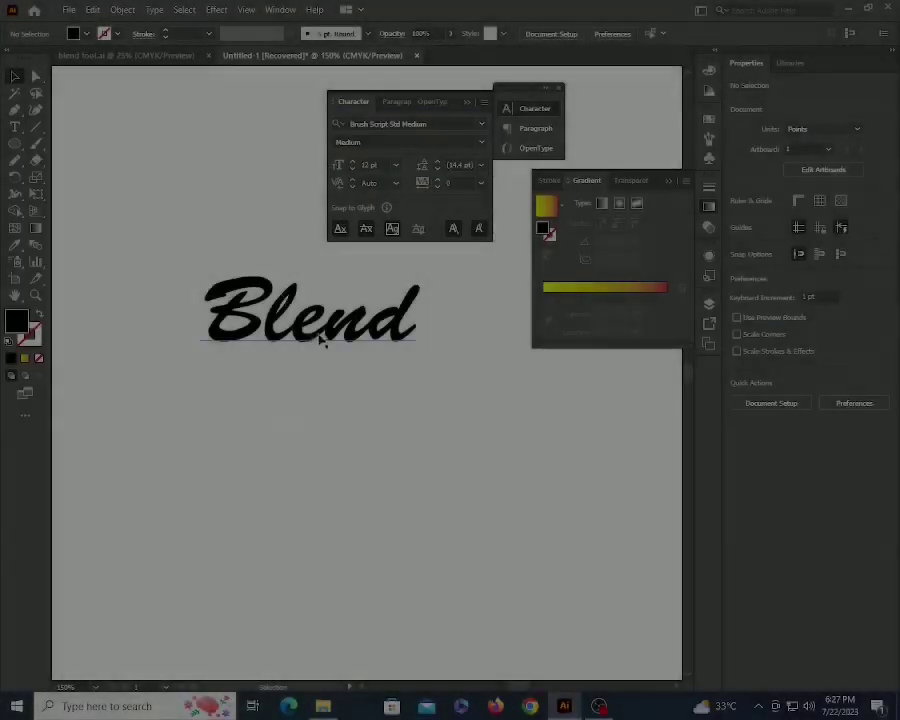
left_click_drag(322, 340, 357, 420)
left_click_drag(357, 420, 358, 421)
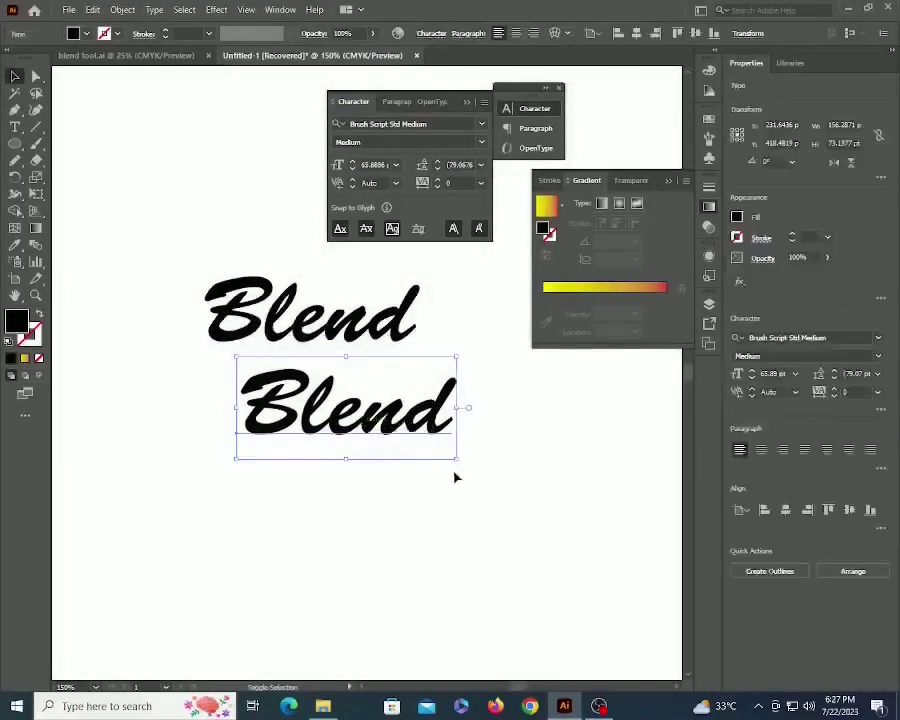
left_click_drag(462, 436, 424, 444)
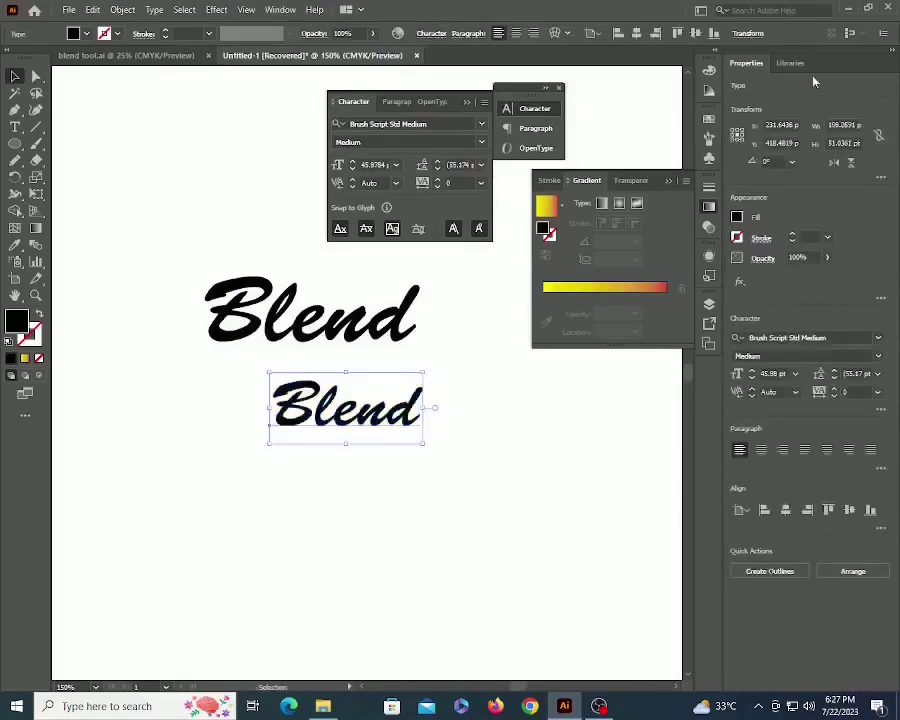
Fill the smaller "Blend" text with light cyan and the larger one with dark blue (C=100 M=95 Y=5 K=0).
left_click(709, 119)
left_click(603, 160)
left_click(400, 322)
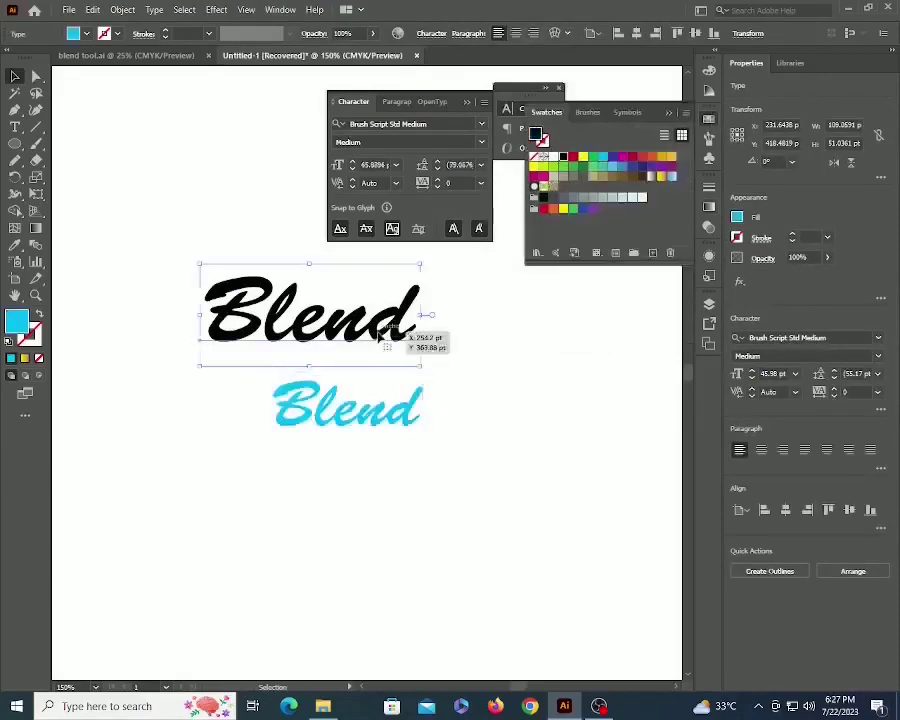
left_click(632, 169)
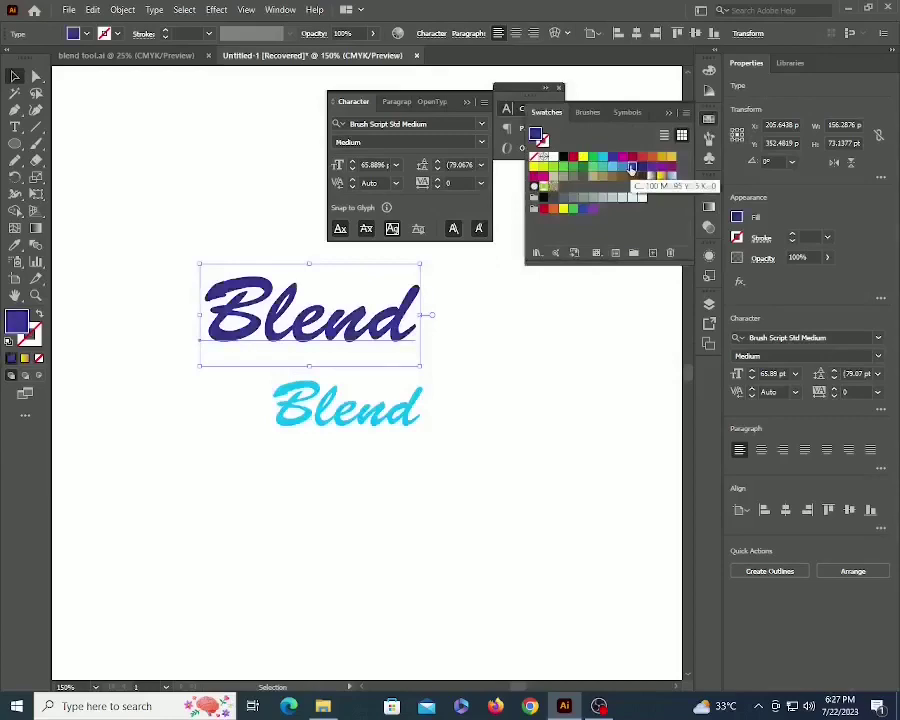
left_click(441, 352)
Select both "Blend" texts and make a blend between them.
left_click(363, 409)
left_click(348, 305, "shift")
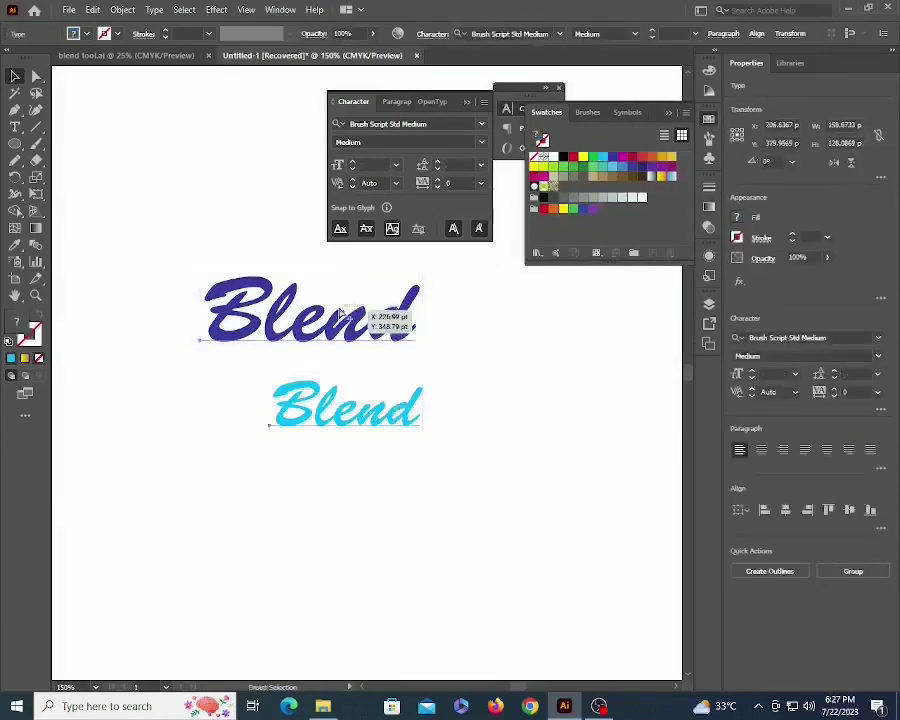
key("alt+ctrl+b")
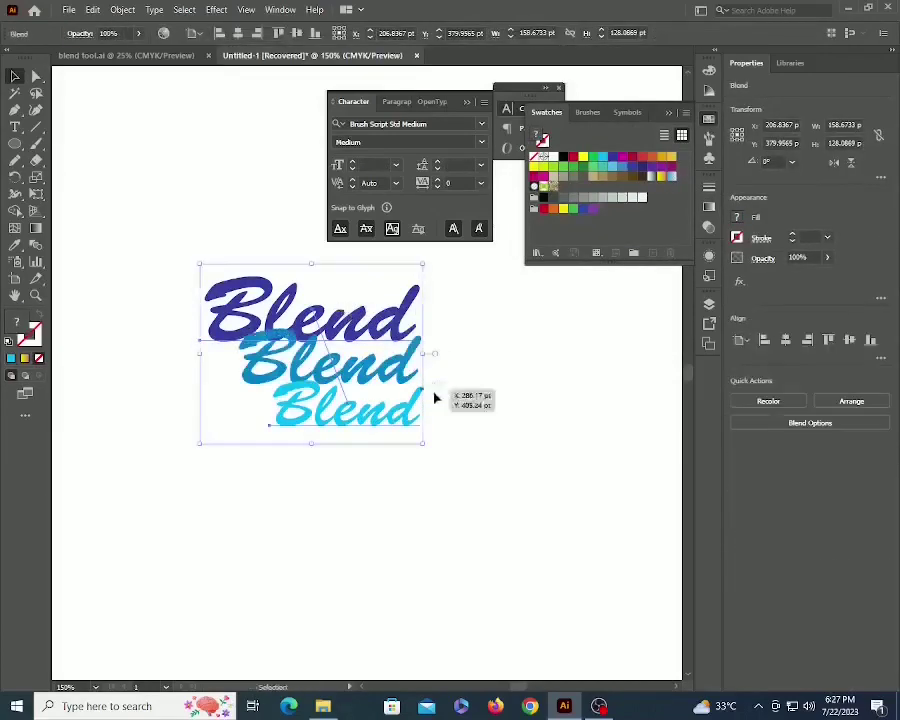
Set the blend between the two "Blend" texts to 50 specified steps.
double_click(37, 246)
left_click(211, 204)
left_click(207, 235)
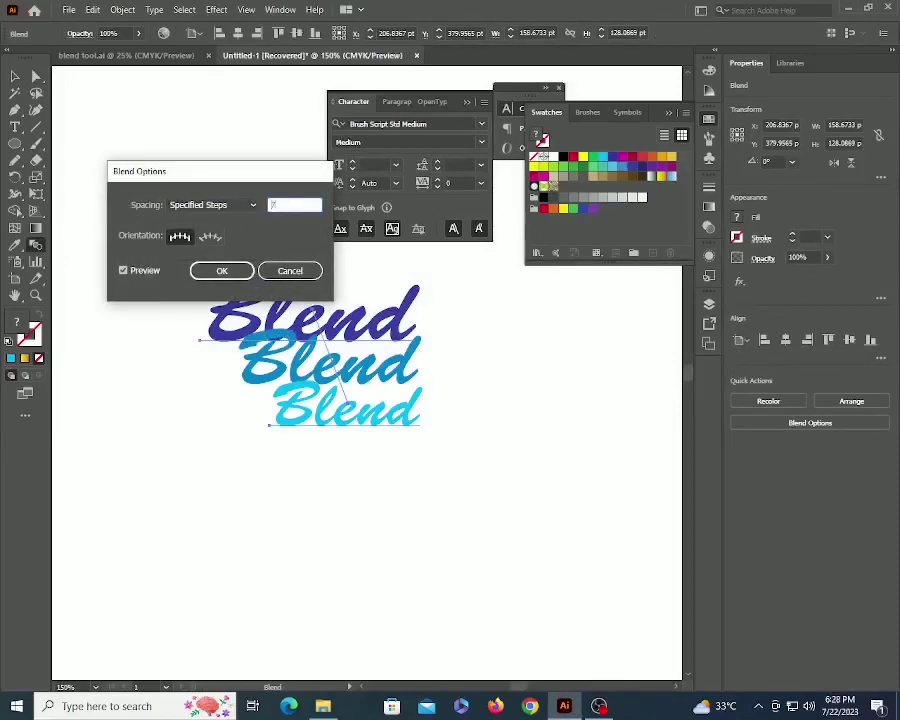
type("75")
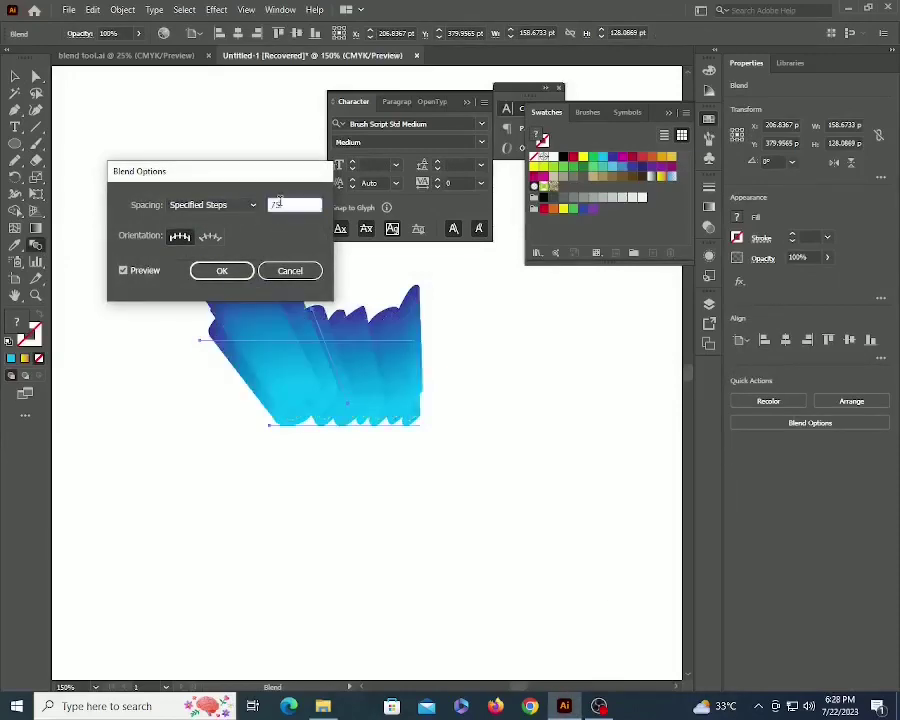
type("50")
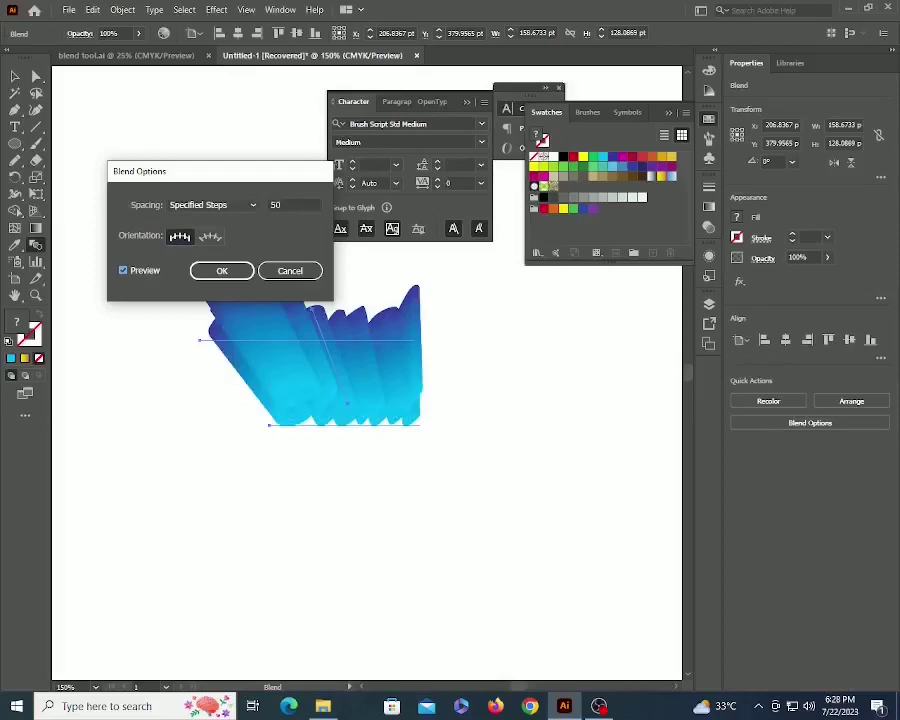
left_click(222, 271)
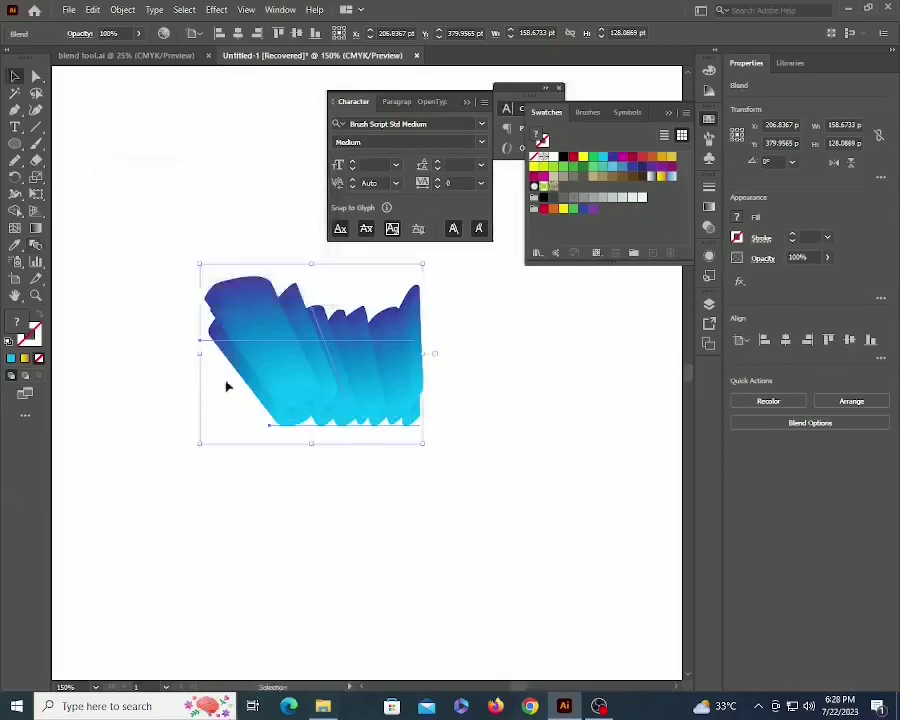
Select only the light cyan "Blend" text within the blend and move it up over the dark blue one.
key("a")
left_click(354, 444)
left_click(362, 421)
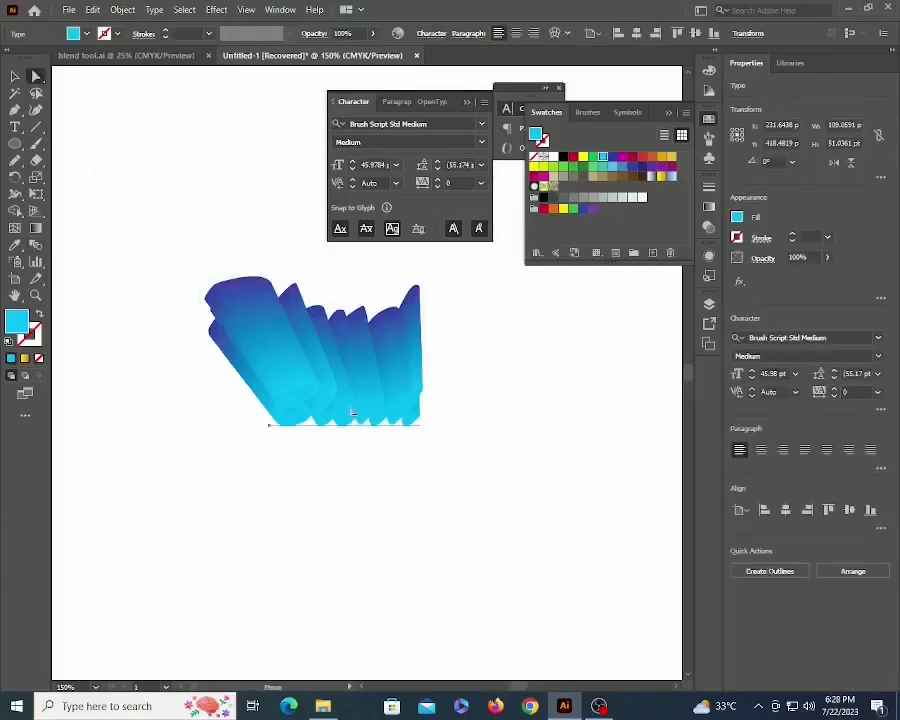
left_click_drag(362, 421, 304, 331)
Scale the dark blue "Blend" text down about its center to about 50 pt type.
key("z")
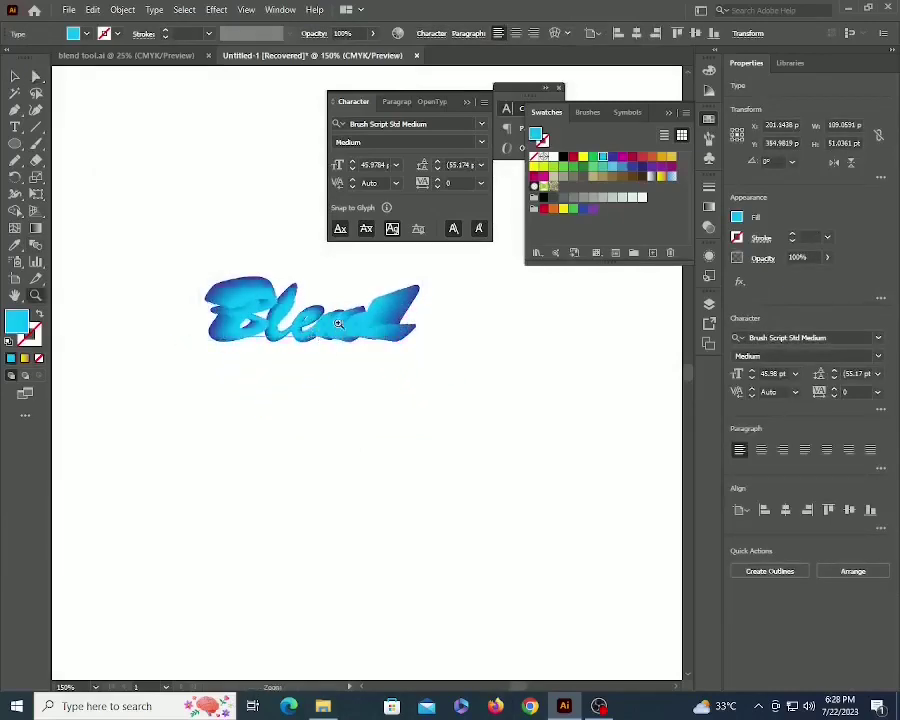
left_click(330, 361)
key("v")
left_click(528, 448)
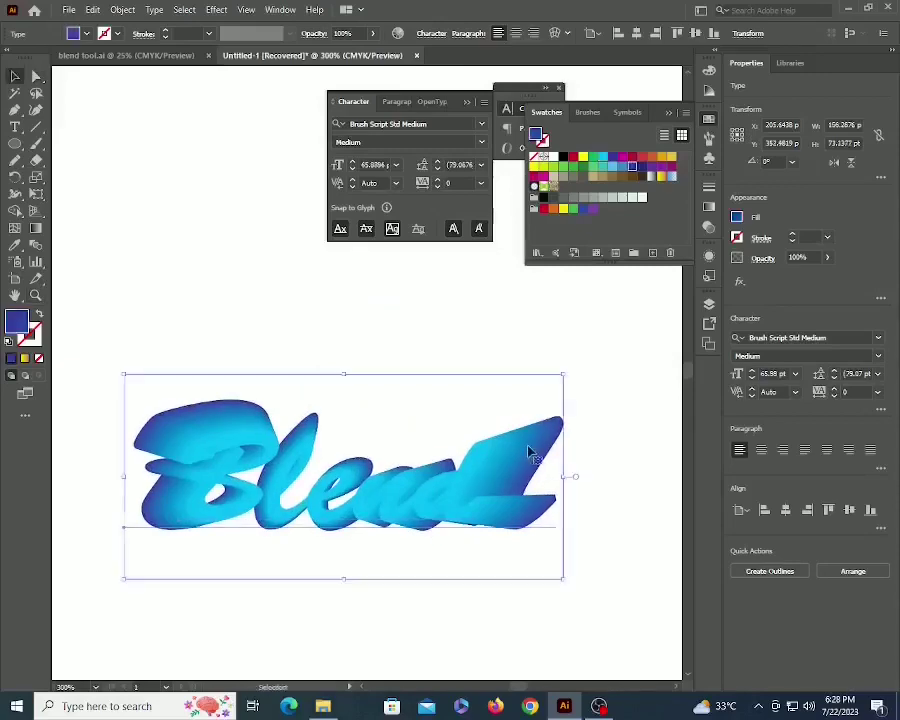
left_click_drag(563, 375, 536, 404)
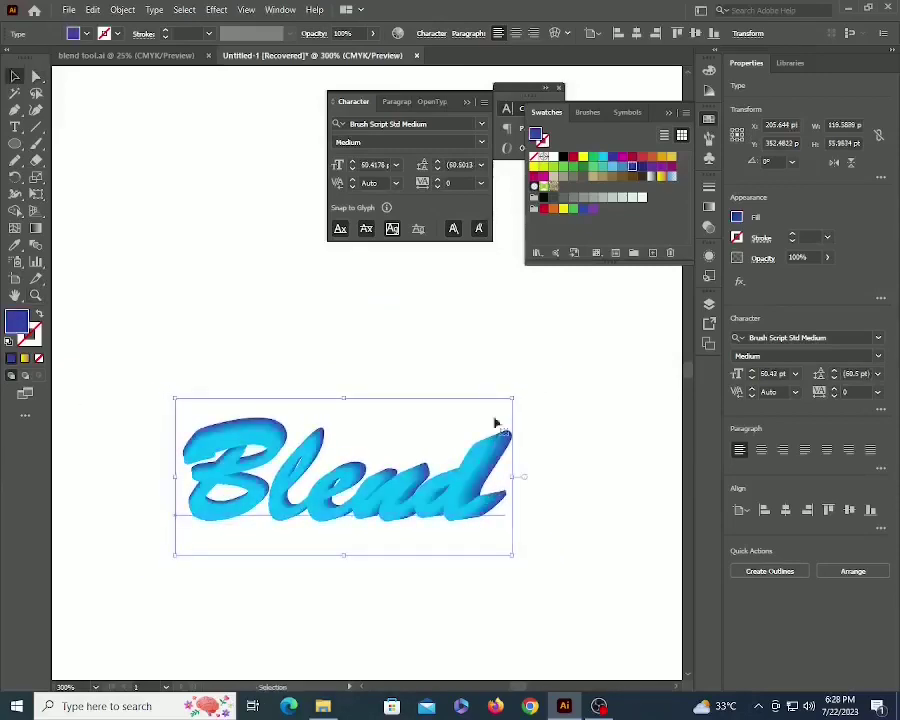
Nudge the light cyan text below the dark blue text to extrude the blend downward.
key("ctrl+plus")
key("a")
key("shift+Down")
key("shift+Down")
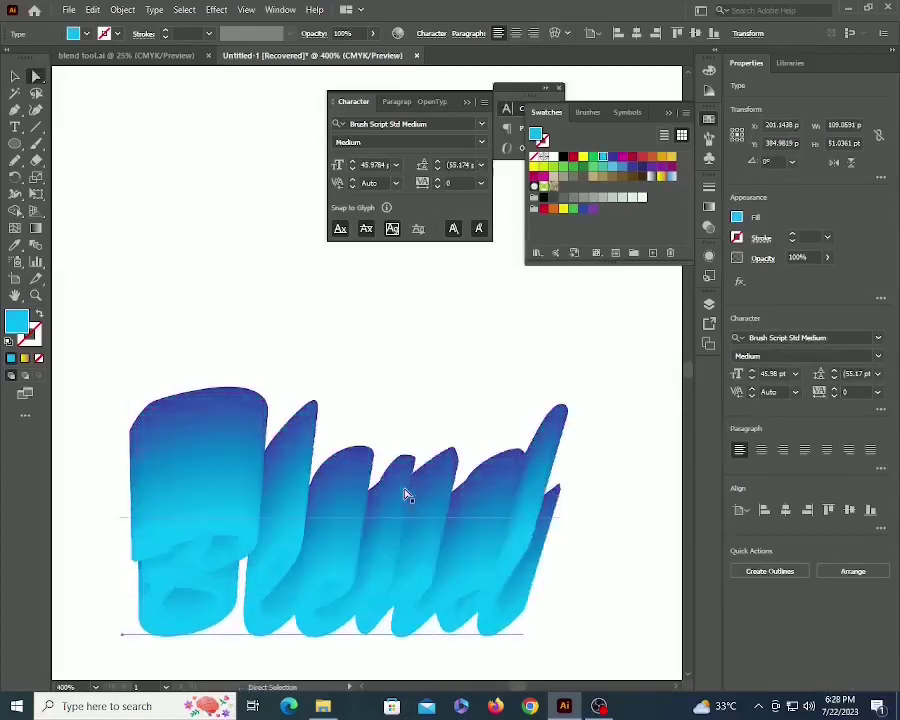
Nudge the light cyan text well above the dark blue text, then bring it back down closer to it.
key("shift+Up")
key("shift+Up")
key("shift+Up")
key("shift+Up")
key("shift+Up")
key("shift+Up")
key("shift+Up")
key("shift+Up")
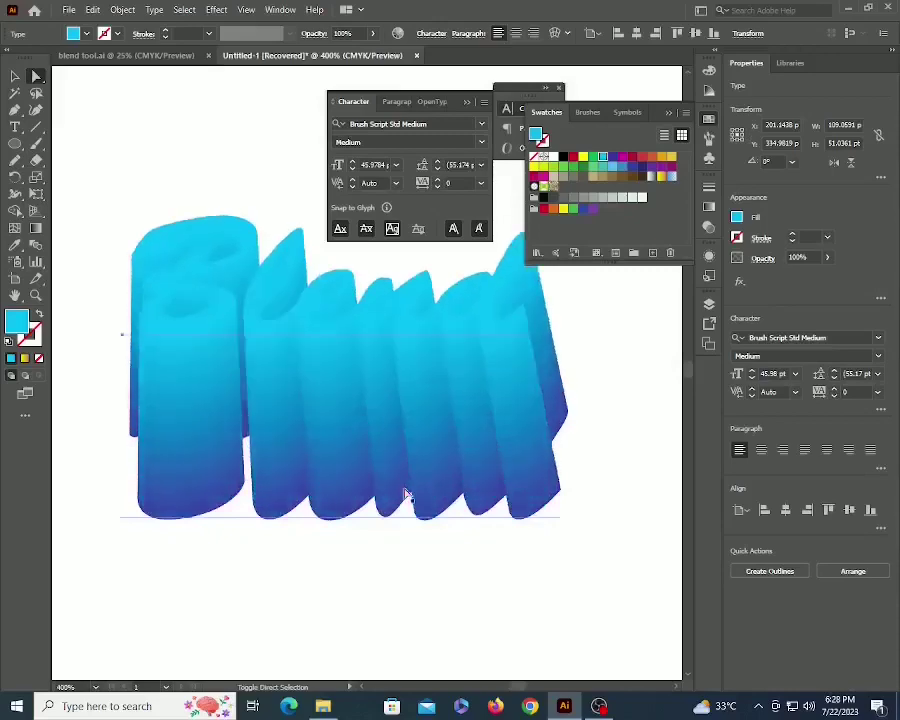
key("shift+Down")
key("shift+Down")
key("shift+Down")
key("shift+Down")
key("shift+Down")
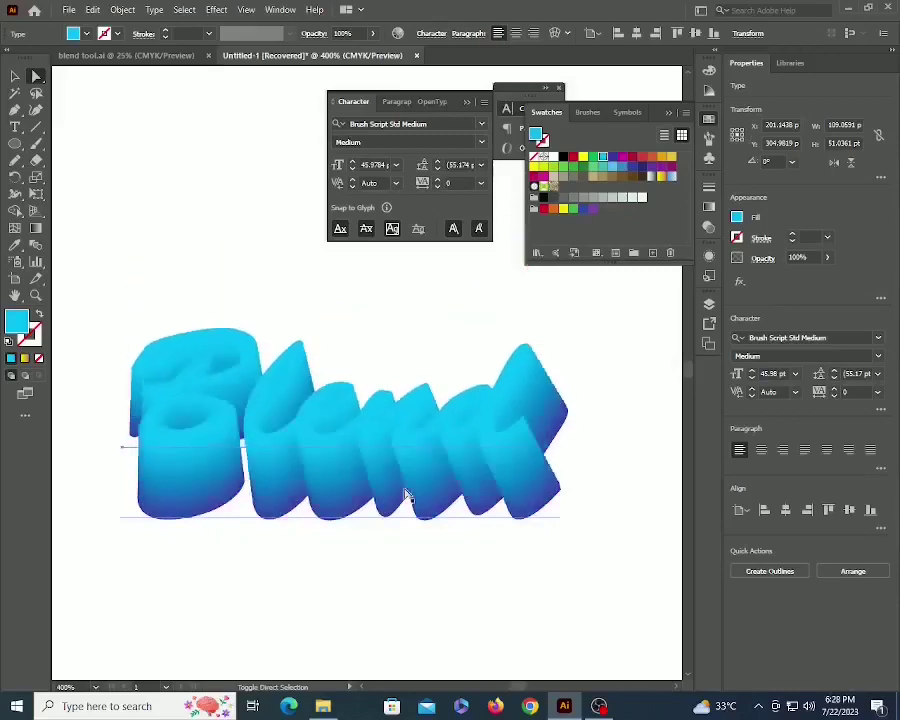
Nudge the light cyan text 30 pt to the left of the dark blue text to extrude the blend sideways.
key("shift+Left")
key("shift+Left")
key("shift+Left")
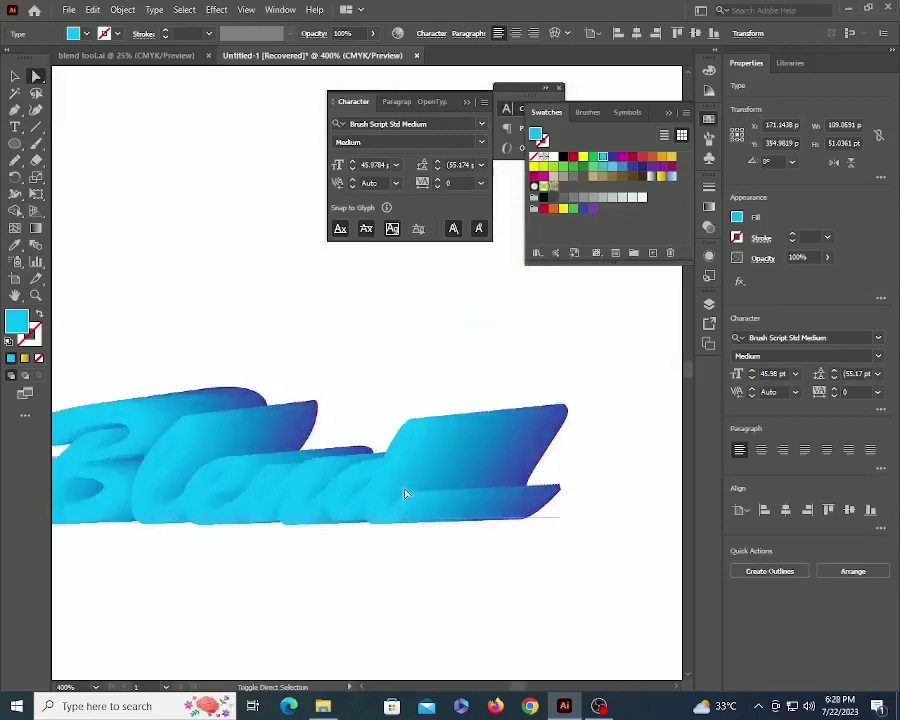
Nudge the front cyan text of the Blend lettering to the right to reverse the direction of its extruded depth.
key("shift+Right")
key("shift+Right")
key("shift+Right")
key("shift+Right")
key("shift+Right")
key("shift+Right")
key("shift+Right")
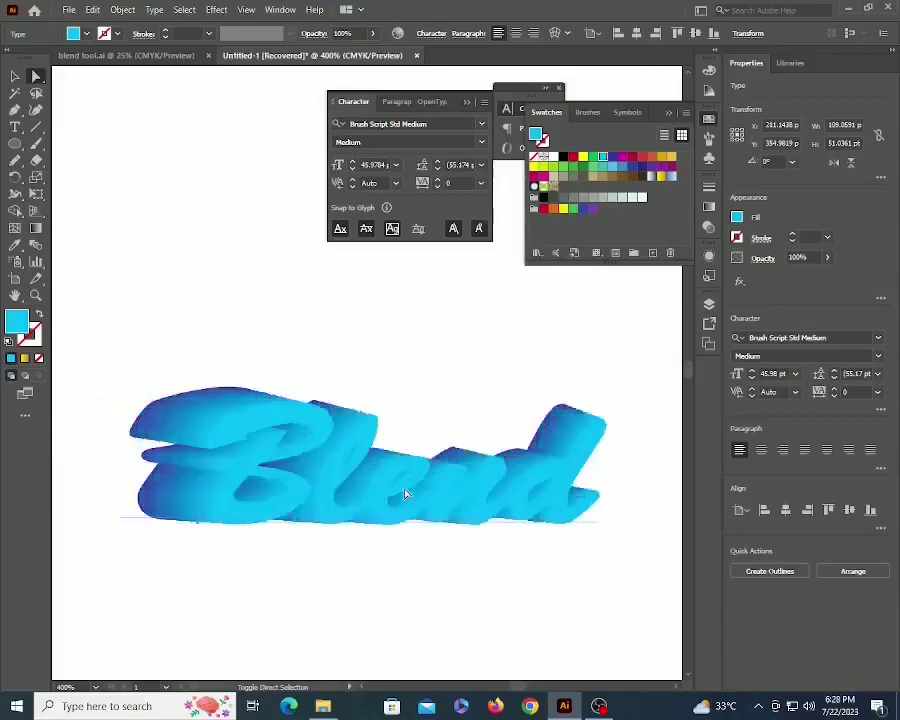
Nudge the front cyan text back toward the left to shorten the extruded depth.
key("shift+Left")
key("shift+Left")
key("shift+Left")
key("shift+Left")
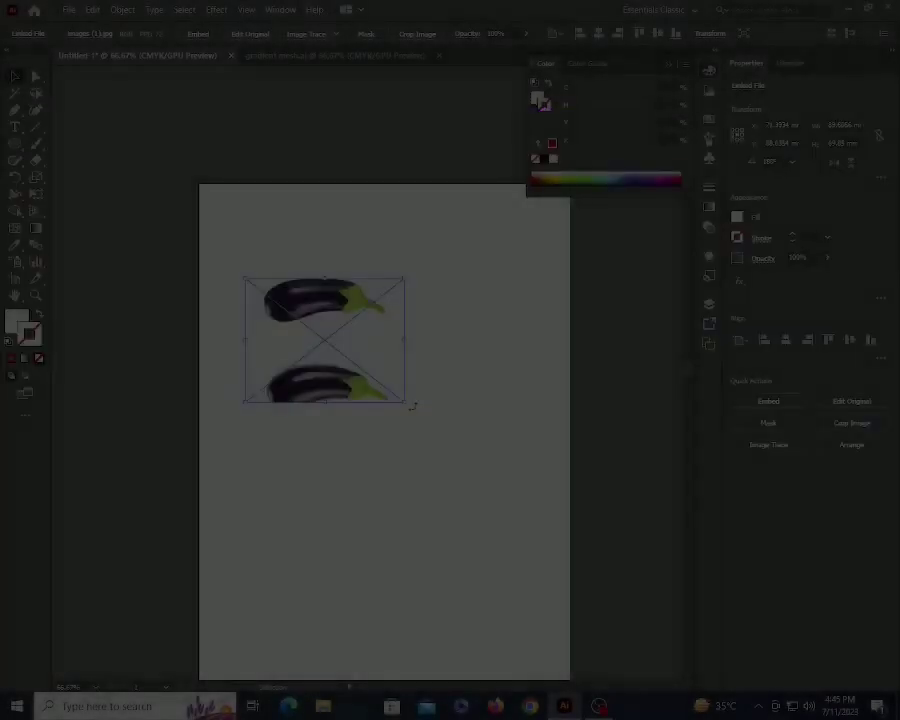
Rotate the placed eggplant image on the artboard.
left_click_drag(410, 402, 450, 380)
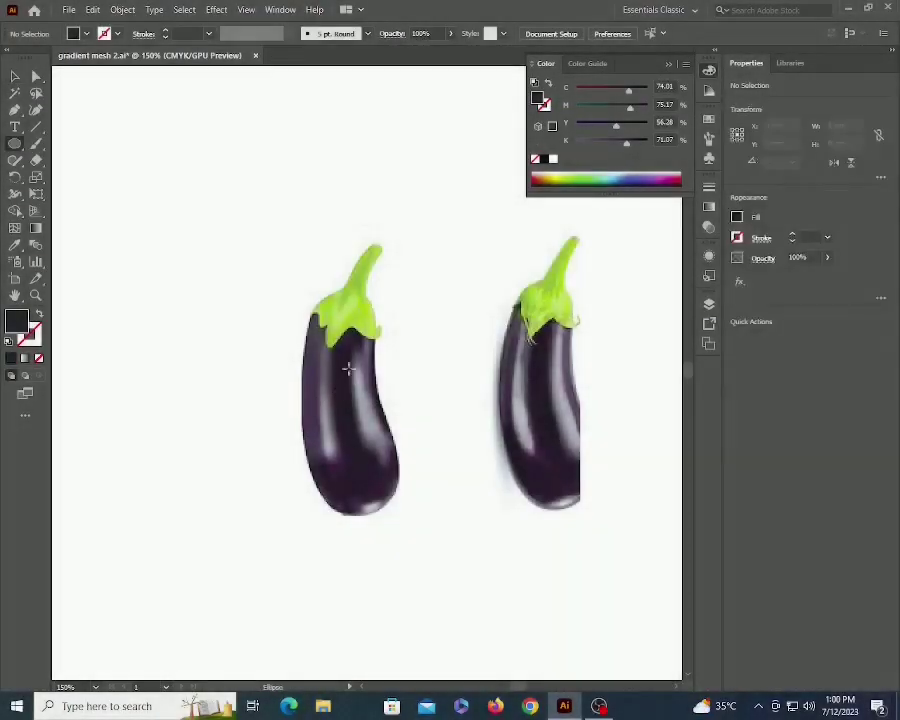
Draw a tall ellipse about 15.7 mm by 50.8 mm and centre it over the left eggplant's body.
mouse_move(328, 311)
left_mouse_down()
mouse_move(392, 488)
mouse_move(393, 515)
left_mouse_up()
key("v")
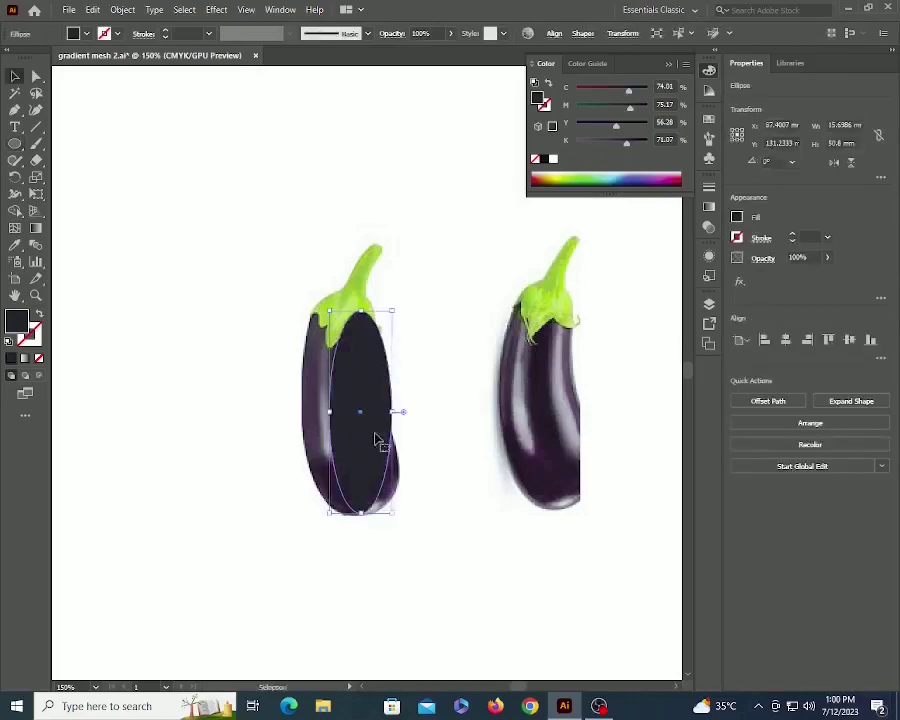
left_click_drag(374, 414, 359, 409)
Give the ellipse a dark 1 pt stroke and no fill.
key("x")
left_click(11, 358)
key("x")
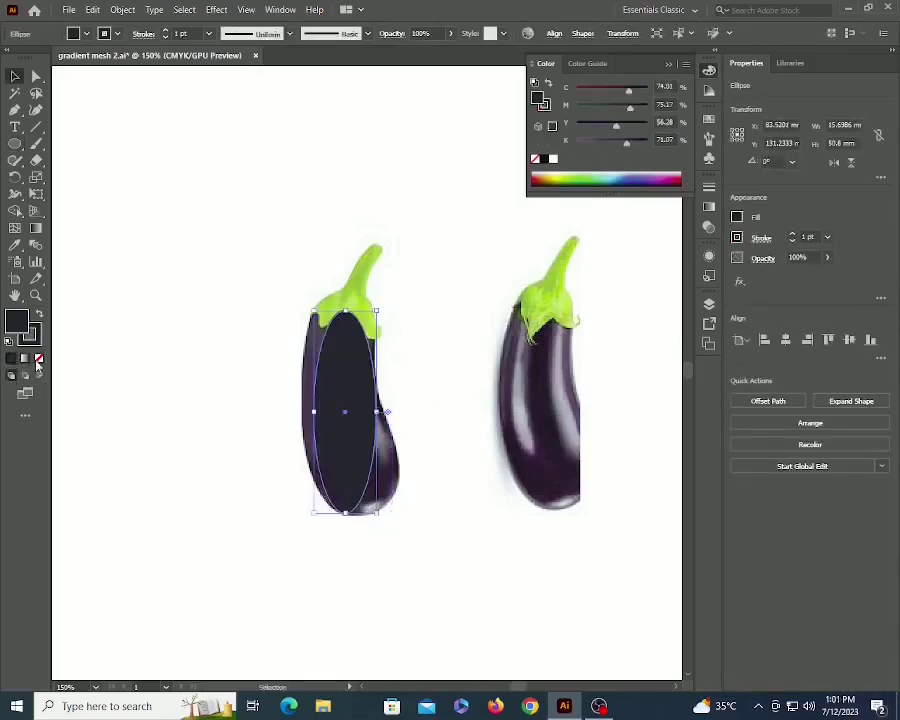
left_click(39, 359)
Reposition the ellipse's left, top and bottom anchors to match the outline of the left eggplant.
key("a")
left_click_drag(316, 411, 306, 411)
left_click_drag(341, 312, 329, 299)
left_click(305, 413)
left_click_drag(305, 418, 248, 397)
left_click_drag(284, 493, 290, 495)
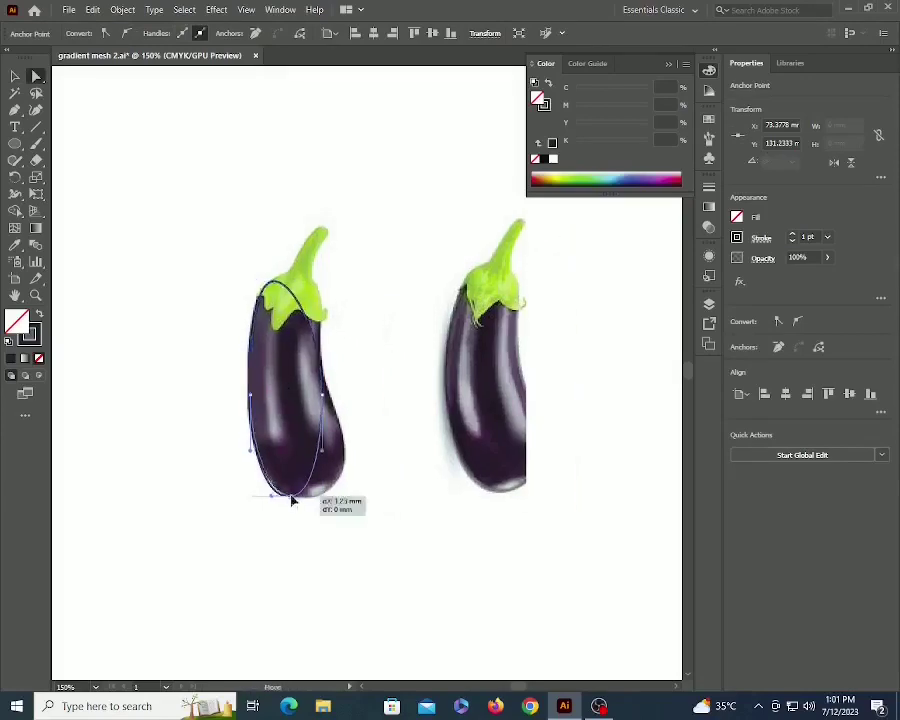
Pull the right anchor's lower handle outward and down so the path bulges along the eggplant's lower right side.
left_click_drag(319, 449, 377, 487)
scroll(334, 440, "up", 1)
scroll(334, 440, "up", 3)
left_click_drag(501, 577, 499, 602)
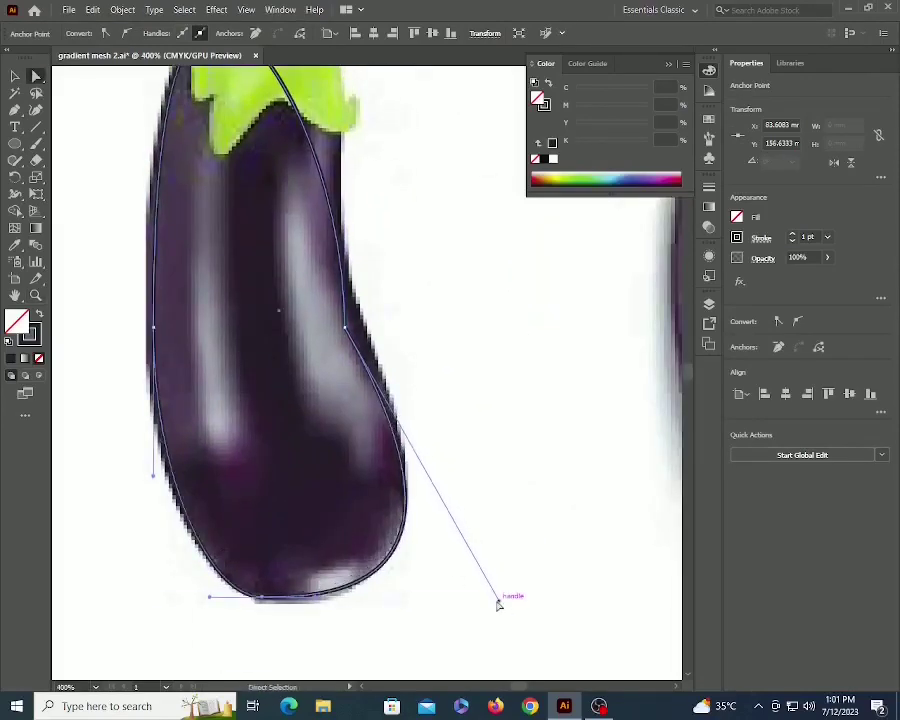
Add an anchor point to the path's upper right side and move it onto the eggplant's edge at the green cap.
left_click_drag(346, 330, 354, 540)
left_click_drag(328, 479, 328, 561)
key("p")
left_click(322, 462)
key("a")
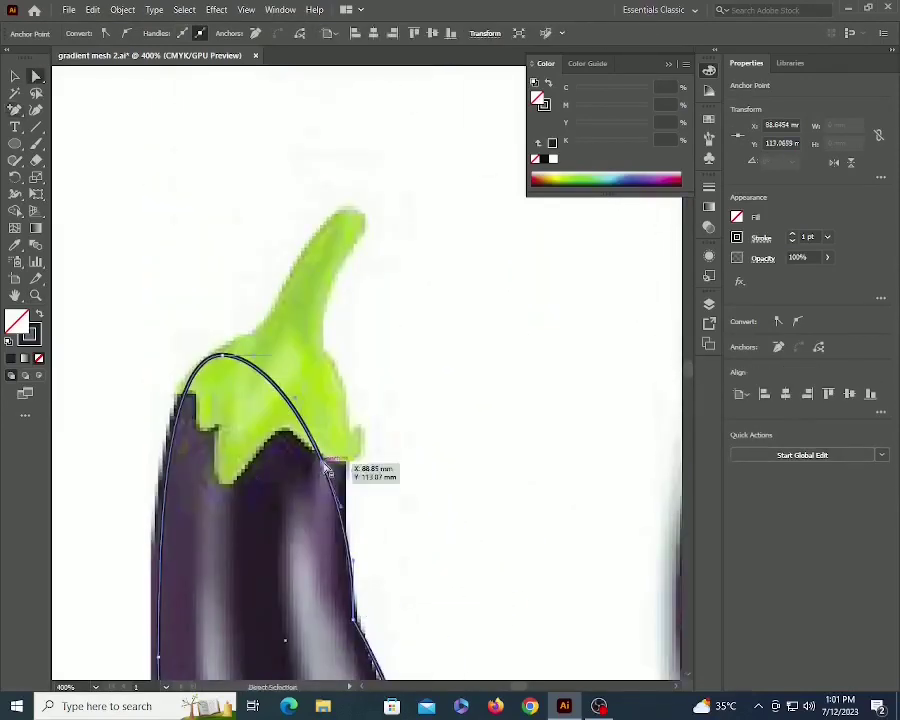
left_click_drag(322, 462, 342, 445)
Adjust the anchor at the eggplant's right-hand bend and its lower handle to follow the photo's edge.
left_click_drag(360, 489, 320, 391)
left_click(332, 508)
left_click_drag(338, 520, 250, 290)
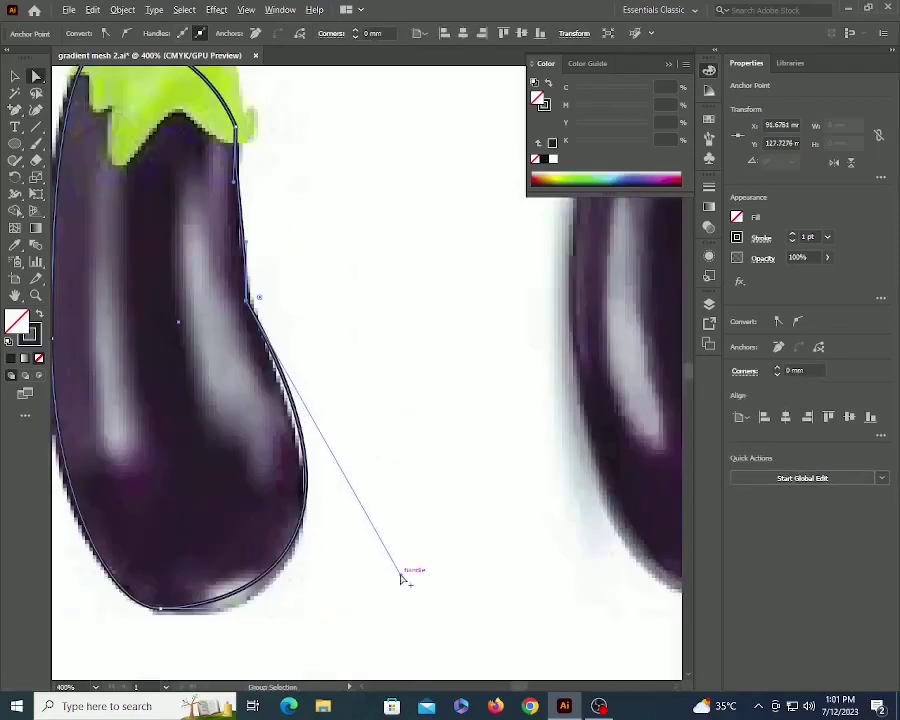
left_click_drag(401, 573, 384, 562)
left_click_drag(336, 455, 417, 667)
left_click_drag(322, 491, 322, 487)
left_click(255, 516)
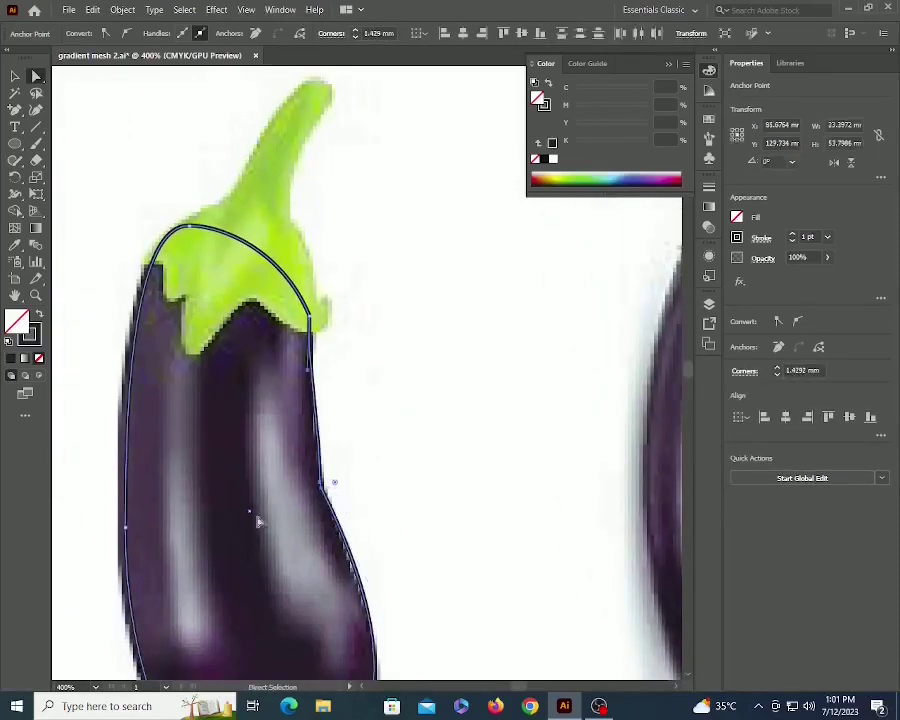
Lengthen the bottom anchor's right handle so the path follows the eggplant's rounded lower right end.
left_click(388, 300)
left_click(388, 248, "ctrl+alt")
left_click(388, 248, "ctrl+alt")
left_click(359, 521, "ctrl")
left_click(375, 501)
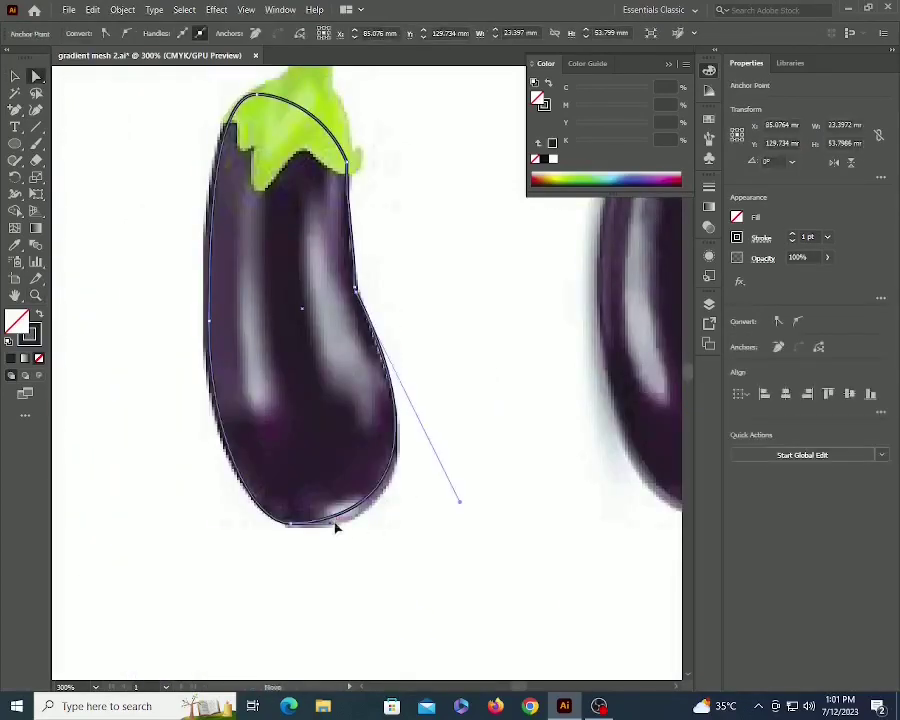
left_click_drag(336, 525, 350, 527)
Move the traced outline to the left of the eggplant photo and swap its dark stroke into the fill.
key("ctrl+alt+space")
left_click(343, 320, "ctrl+alt")
left_click(343, 320, "ctrl+alt")
key("v")
left_click(281, 475)
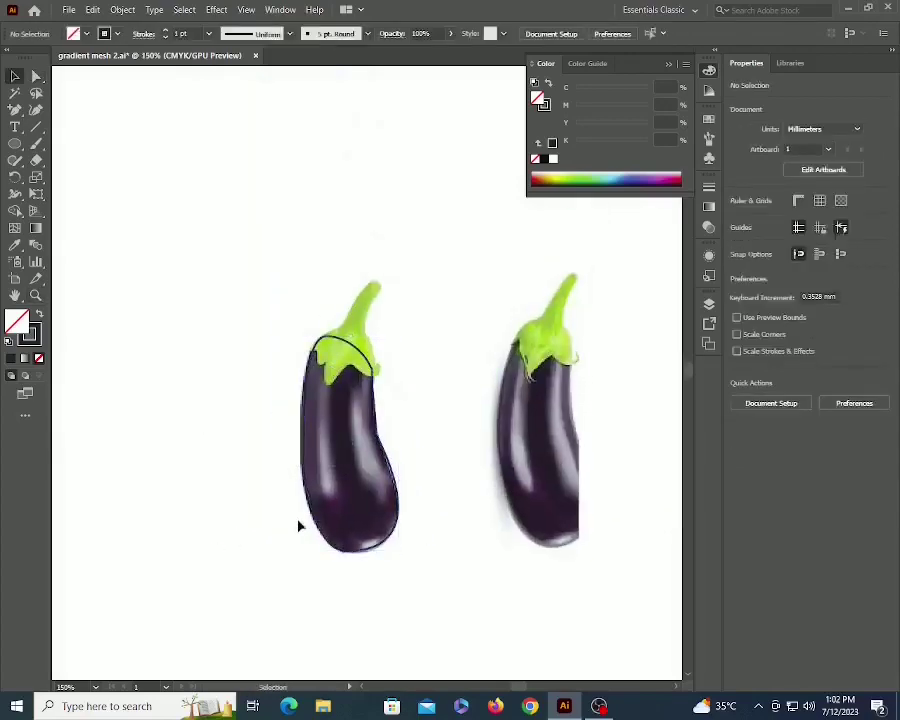
left_click_drag(310, 515, 211, 510)
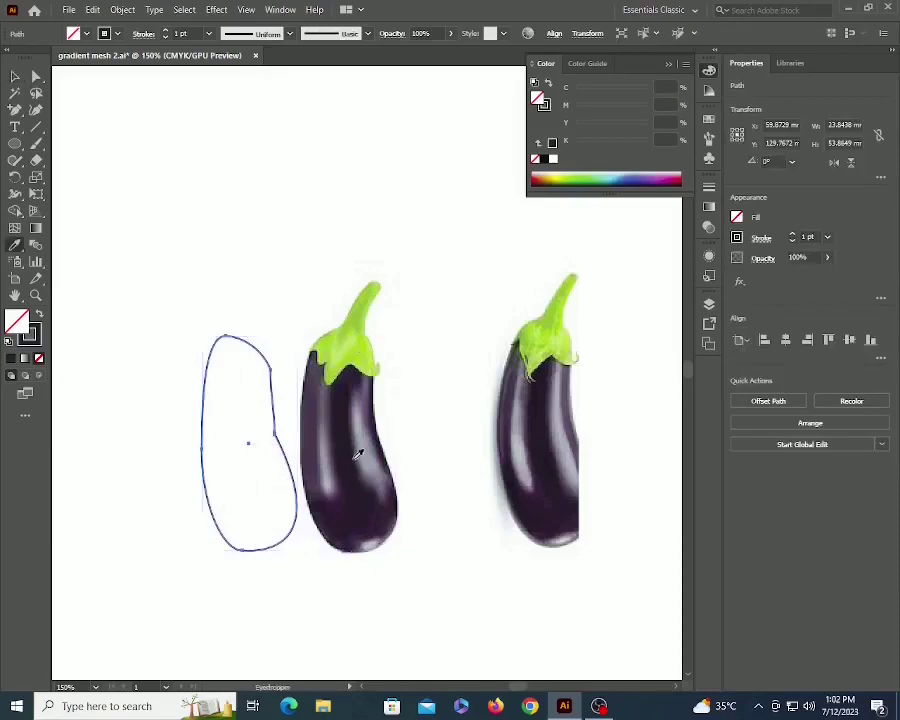
key("shift+x")
Add a gradient mesh point near the middle of the dark eggplant shape.
key("u")
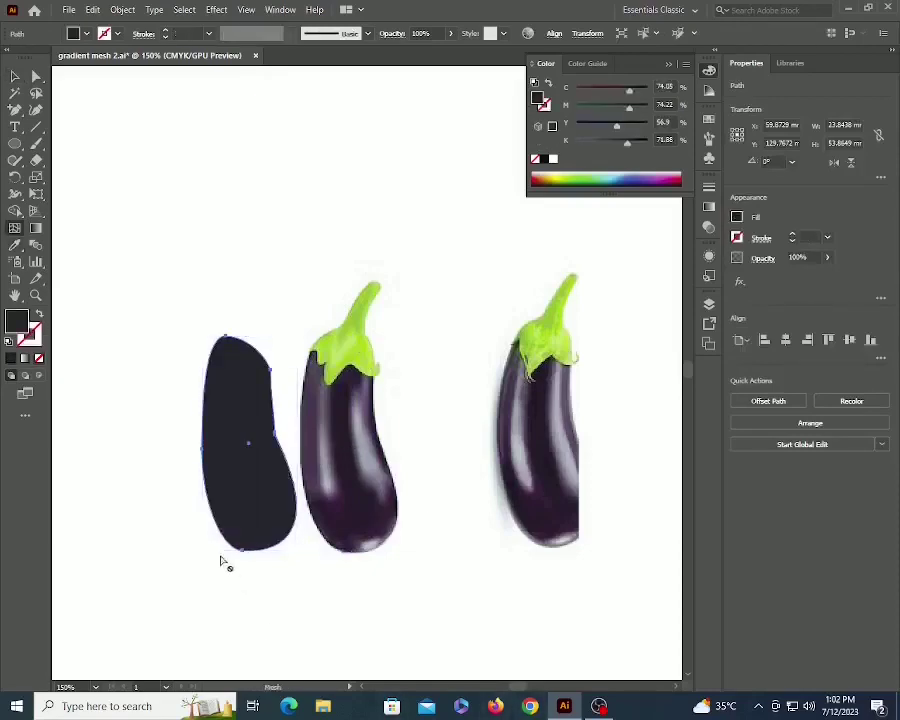
left_click(243, 440)
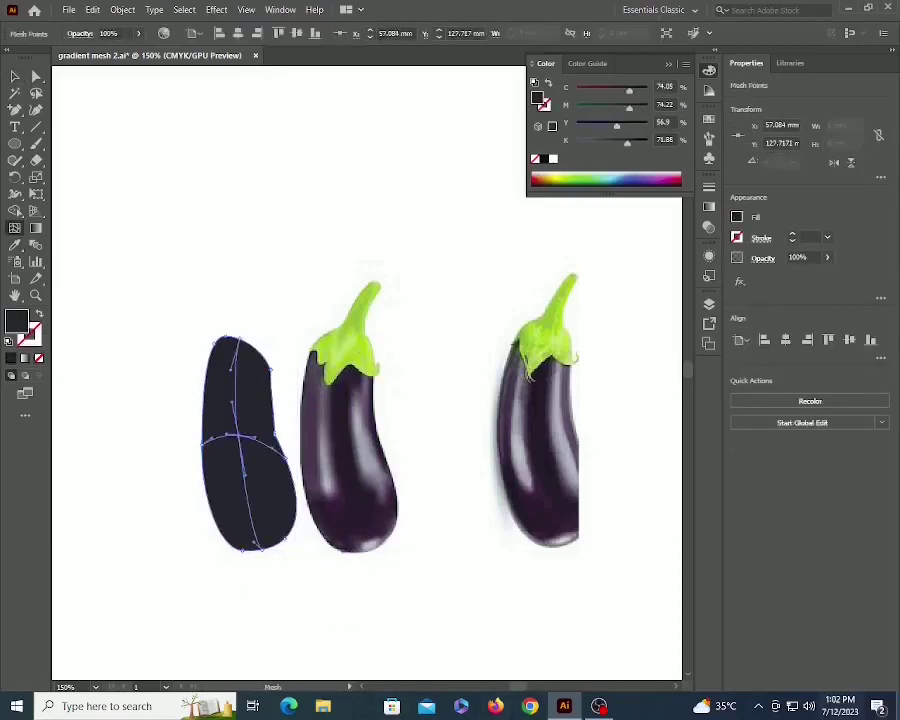
left_click(228, 453)
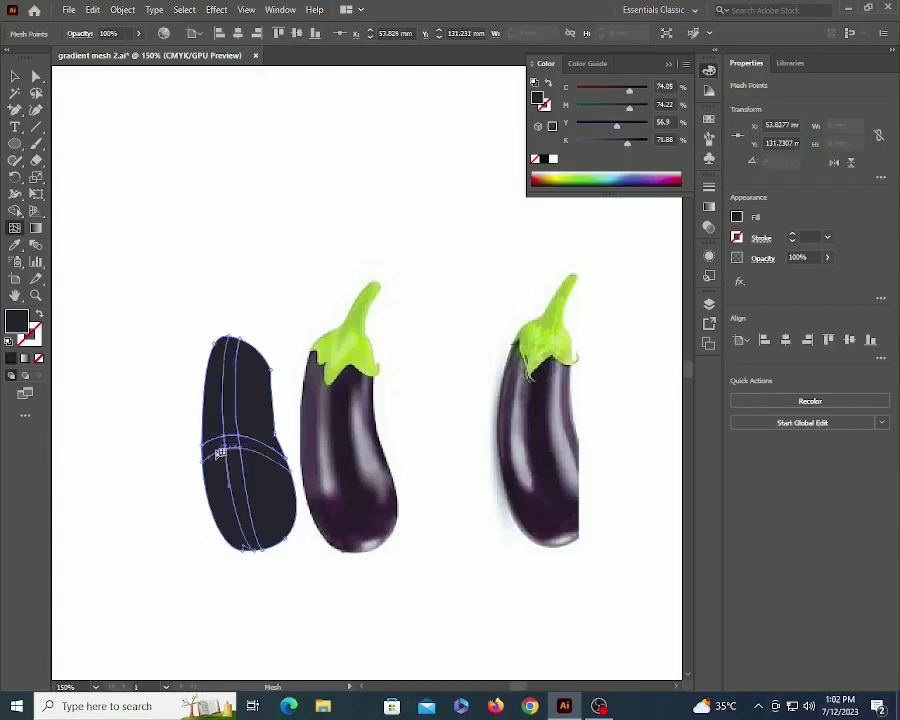
key("ctrl+z")
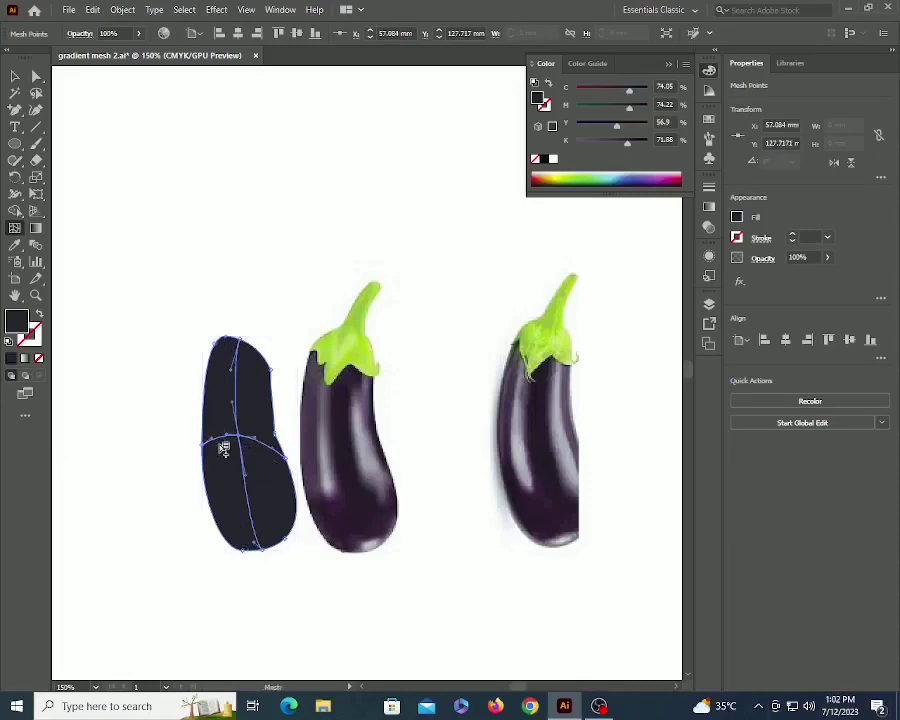
Add four more mesh points along the crosswise mesh line, two on each side of the central lengthwise line.
key("z")
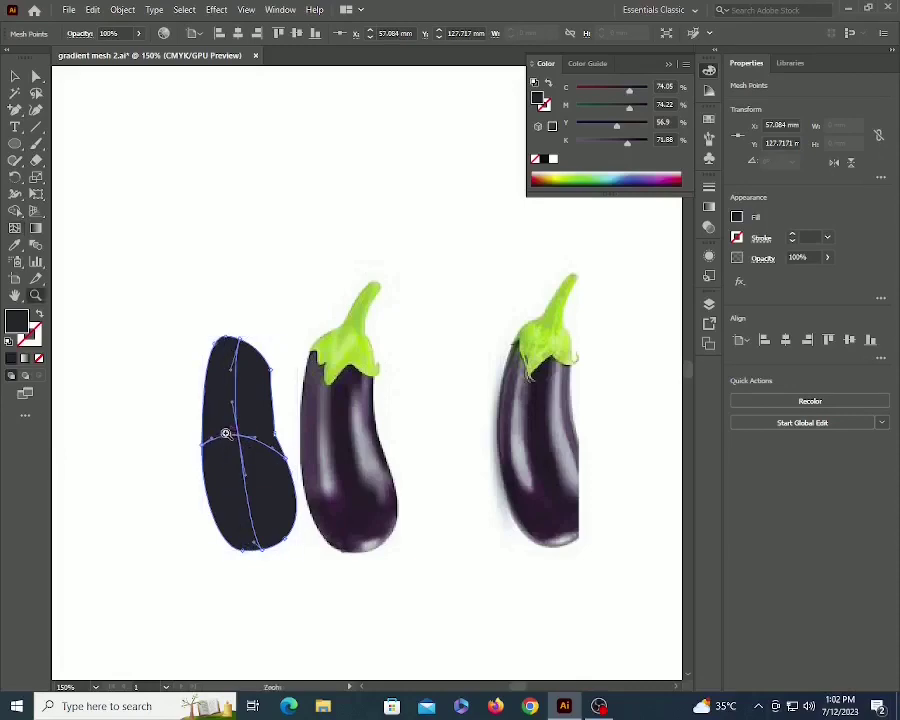
triple_click(224, 433)
key("space")
left_click_drag(592, 354, 268, 481)
left_click_drag(406, 419, 147, 526)
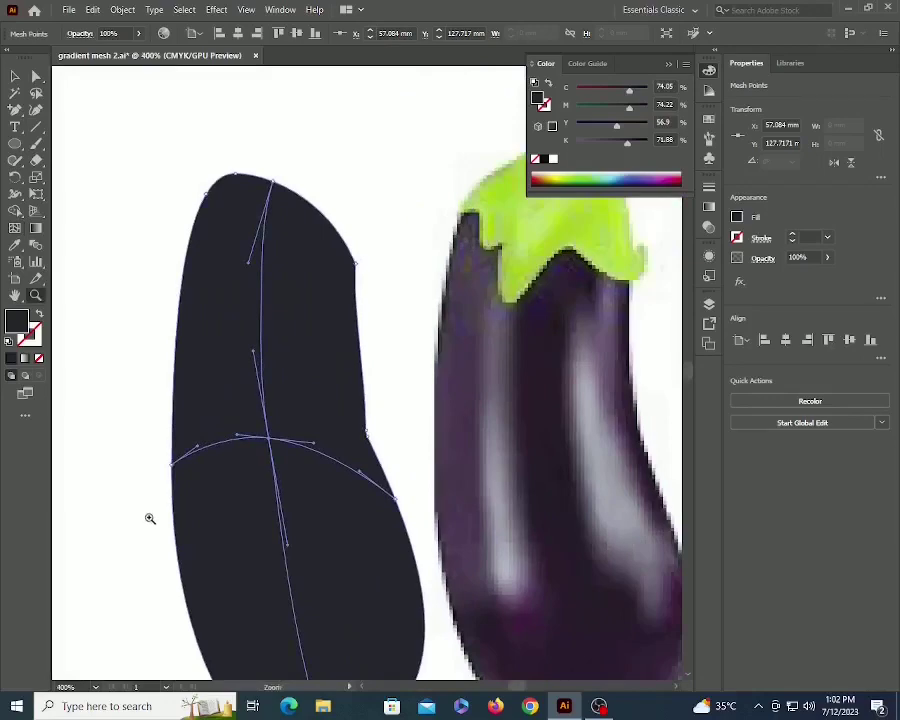
key("u")
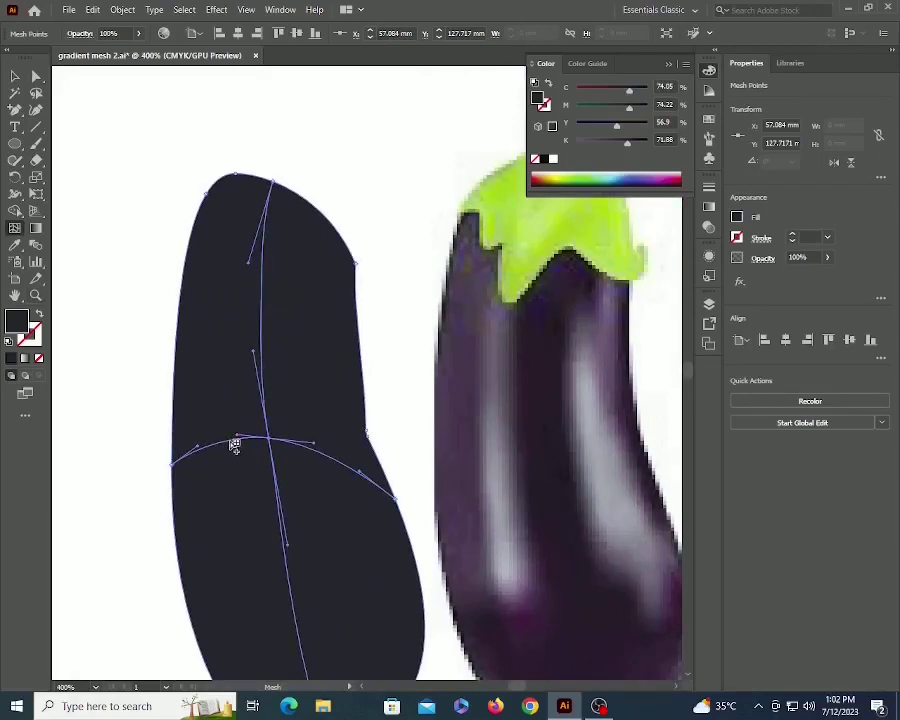
left_click(234, 445)
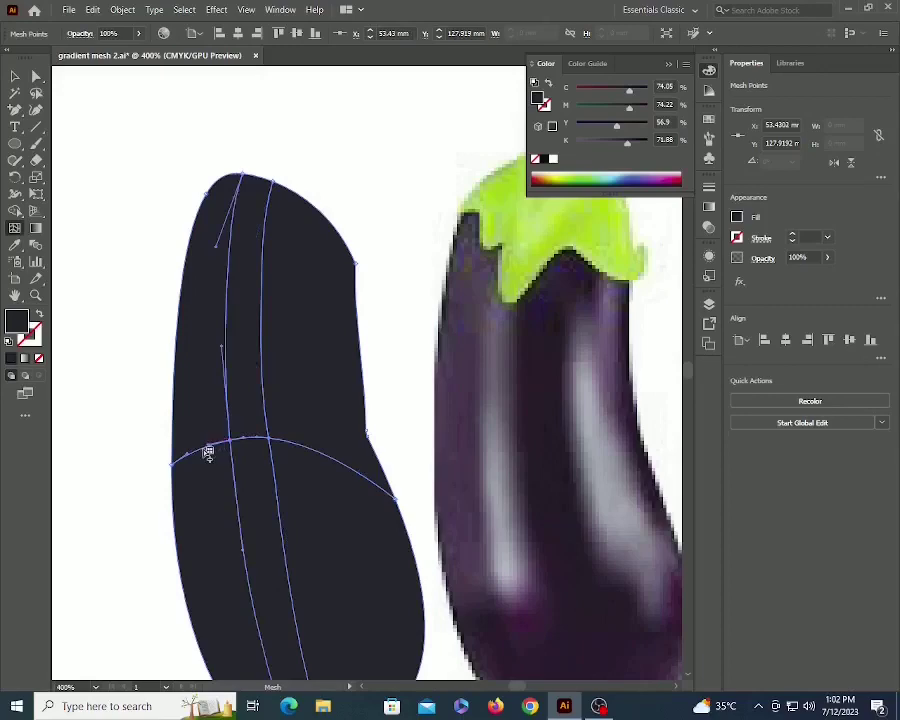
left_click(207, 451)
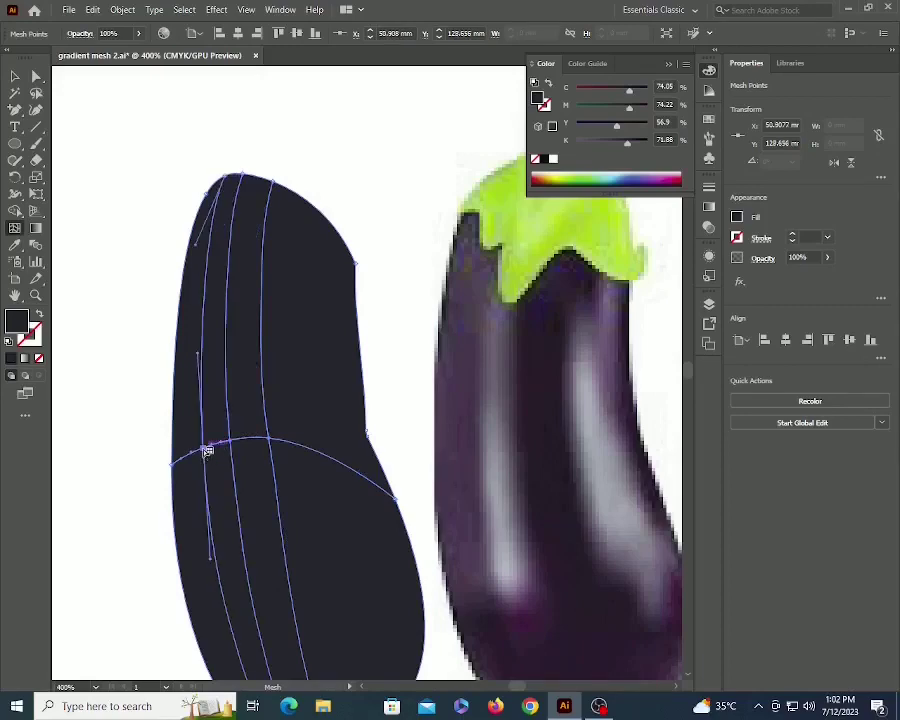
left_click(338, 463)
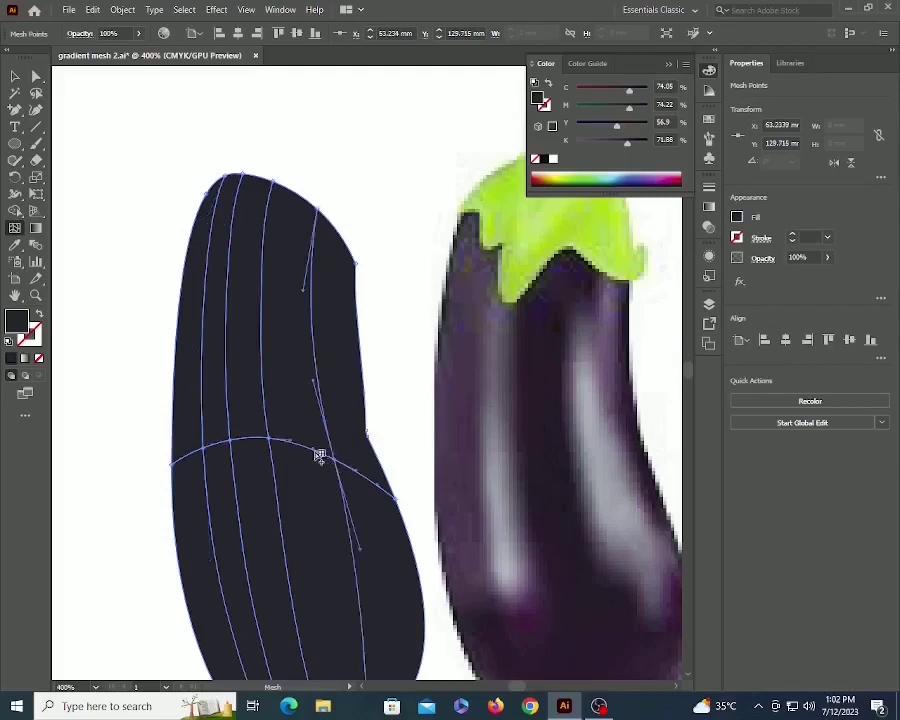
left_click(312, 451)
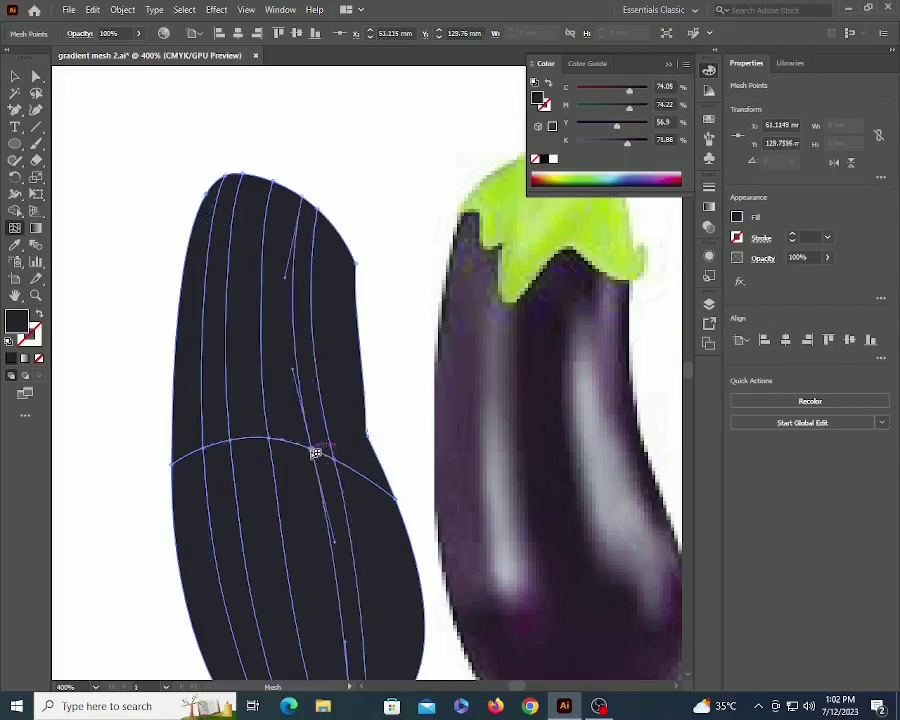
Colour the interior mesh points just left of the centre line and farthest right on the crosswise line white.
key("z")
left_click(309, 385, "alt")
left_click(309, 385, "alt")
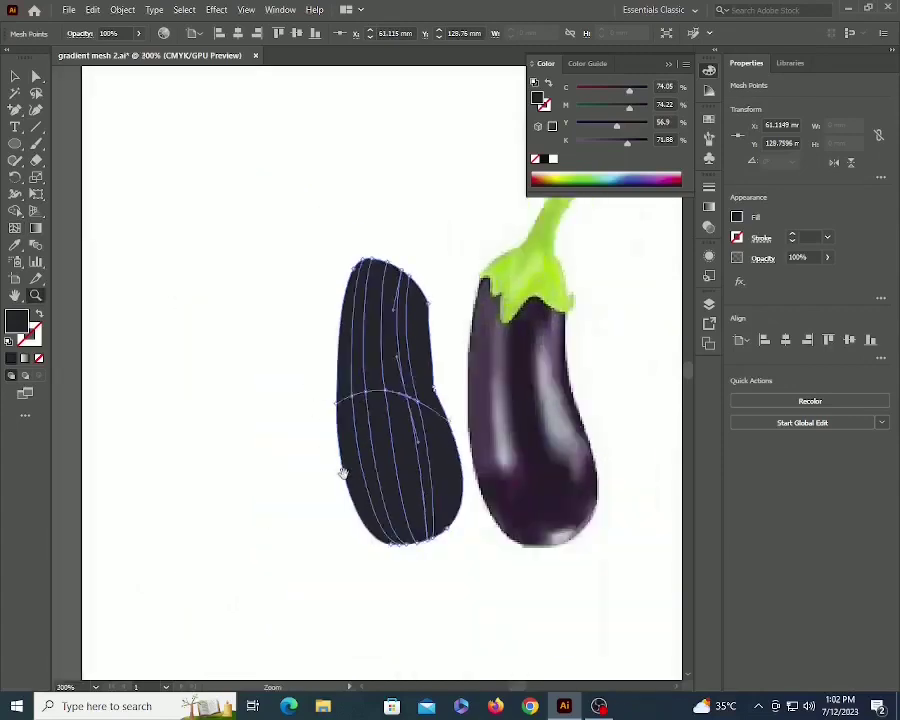
left_click_drag(342, 472, 243, 502)
key("a")
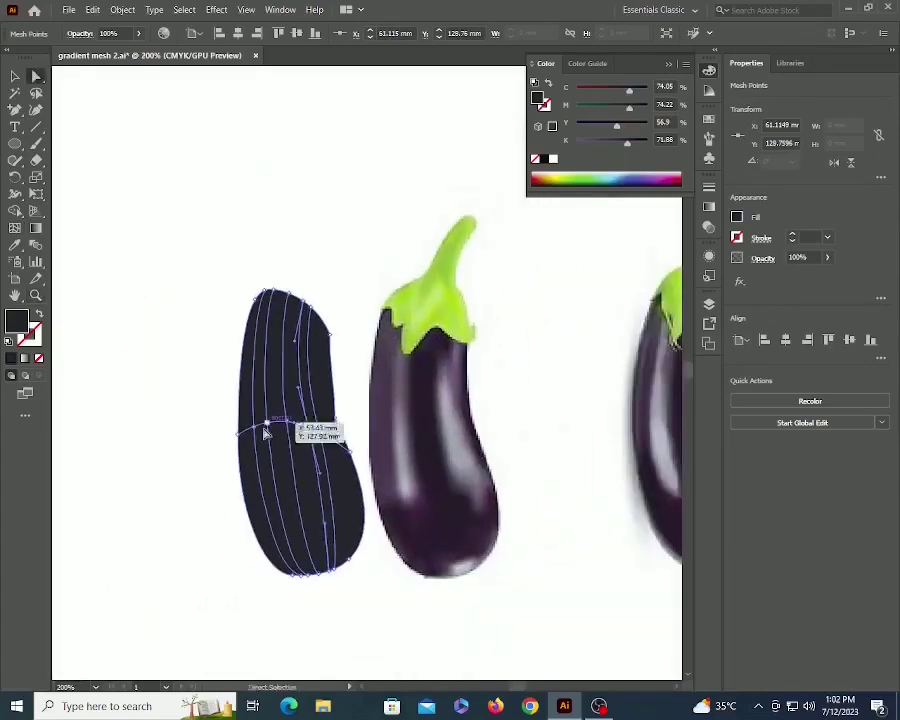
left_click(268, 428)
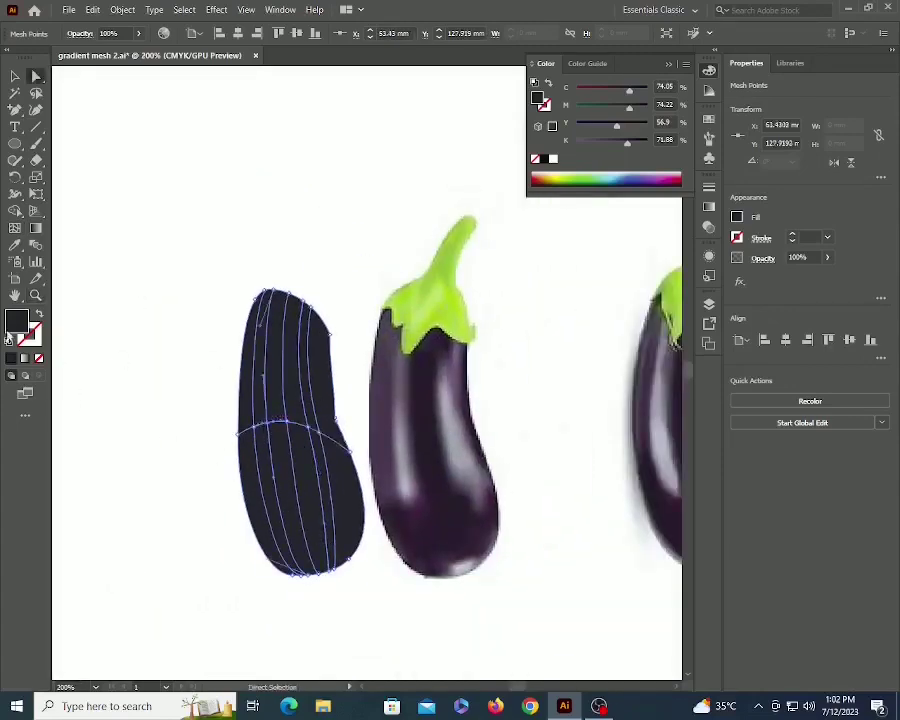
left_click(709, 119)
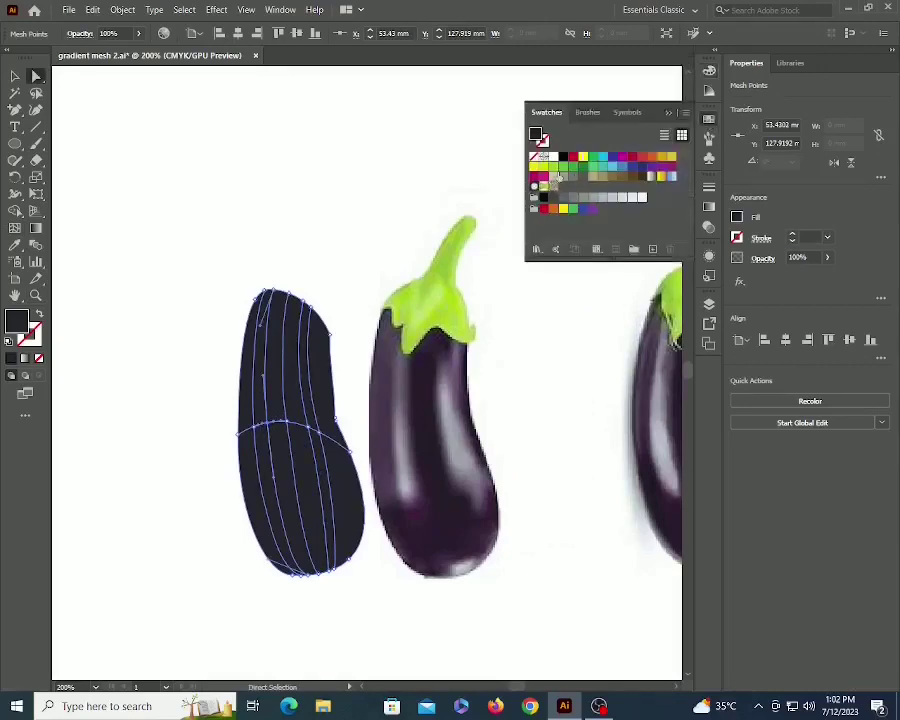
left_click(552, 158)
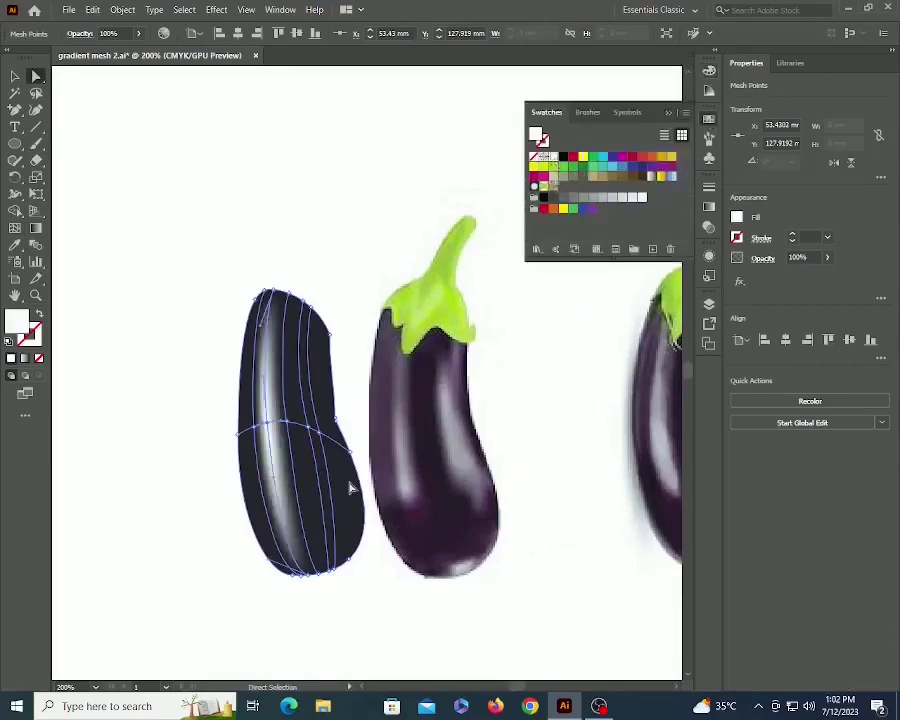
left_click(323, 438)
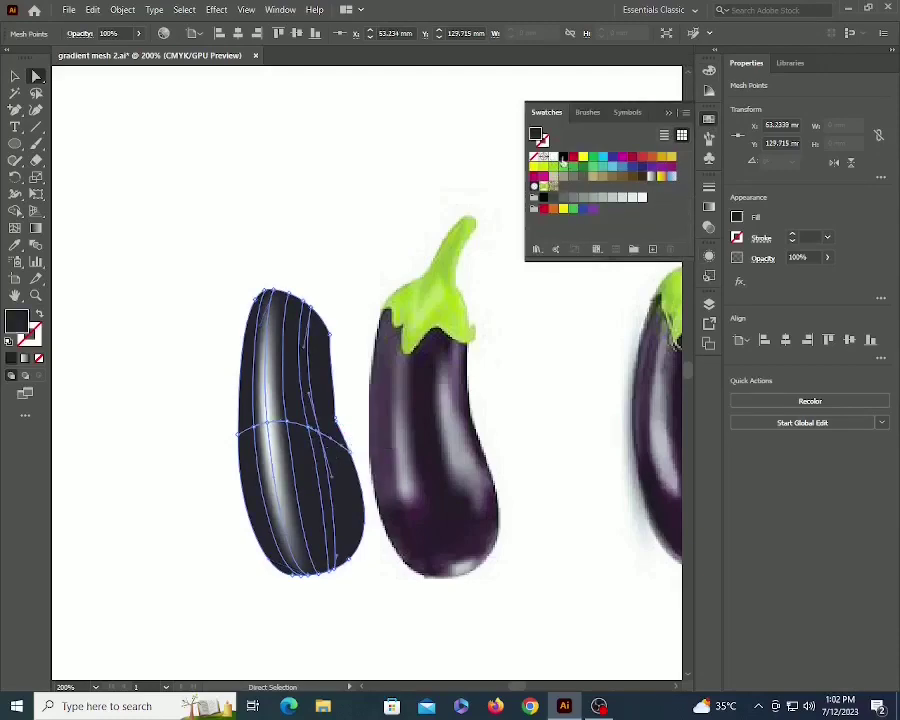
left_click(553, 159)
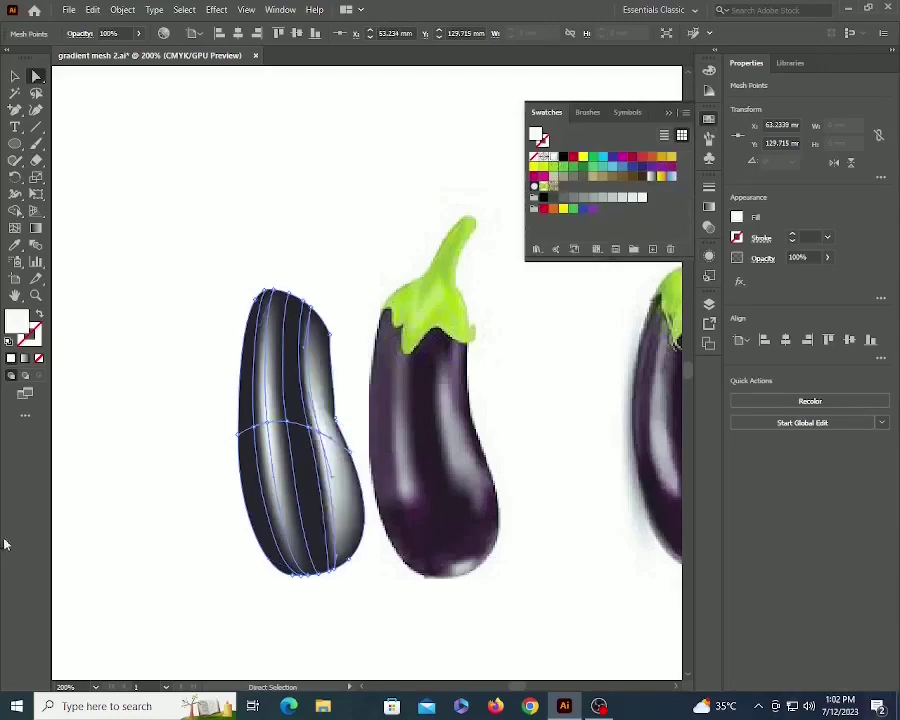
Add a white mesh point on the central lengthwise line in the lower half, creating a second crosswise mesh line.
key("z")
double_click(337, 425)
left_click_drag(334, 467, 276, 550)
key("a")
scroll(249, 454, "down", 2)
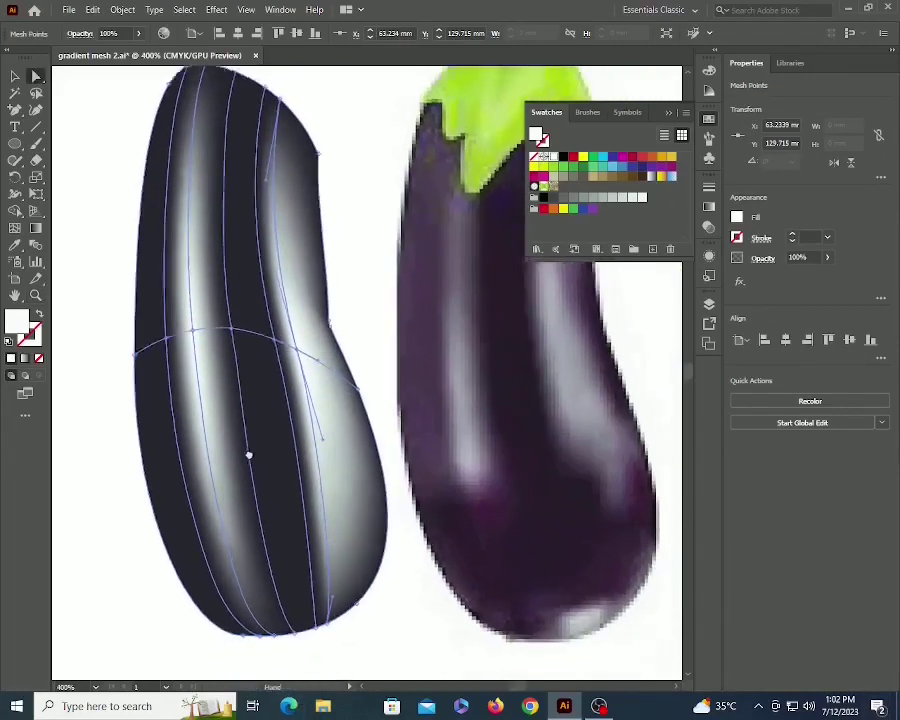
key("u")
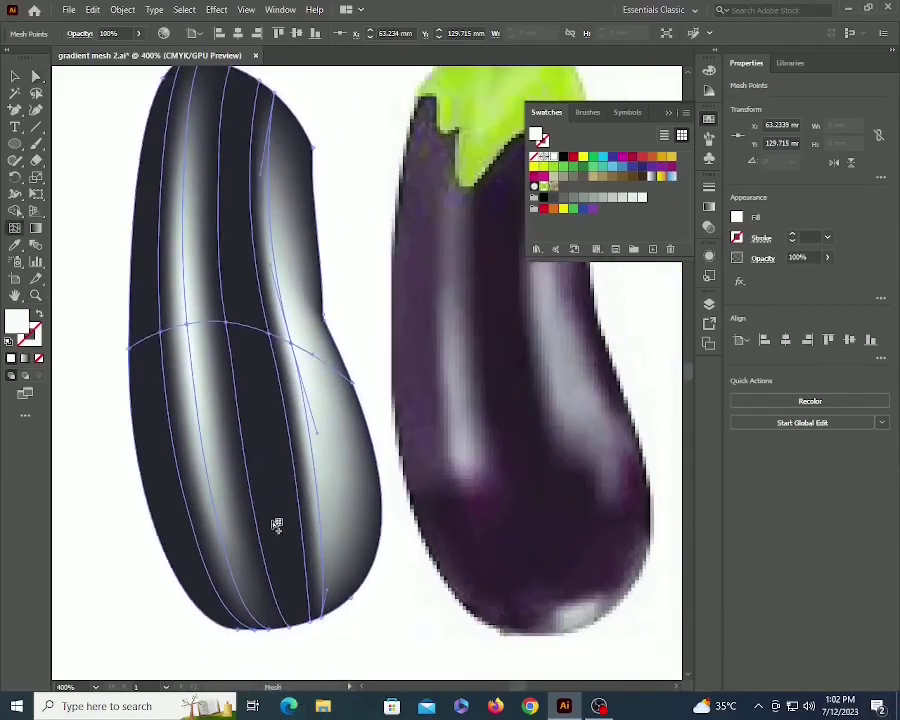
left_click(269, 456)
key("ctrl+z")
left_click(248, 460)
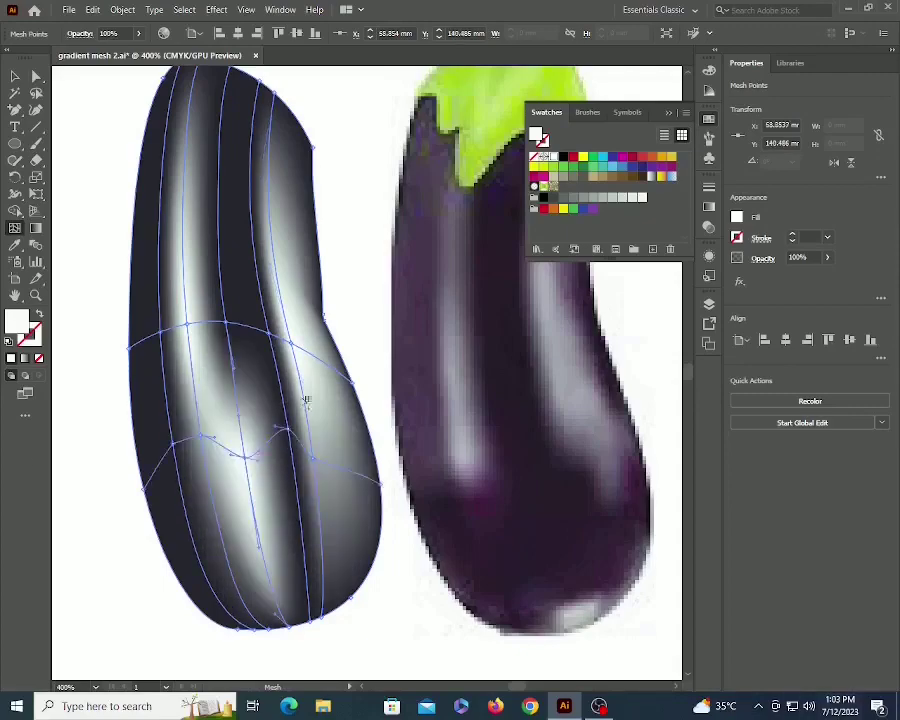
Move the central mesh point and the one on the right highlight of the lower crosswise line upward to straighten that line.
scroll(232, 456, "up", 2)
key("a")
left_click_drag(259, 461, 253, 411)
left_click(393, 463)
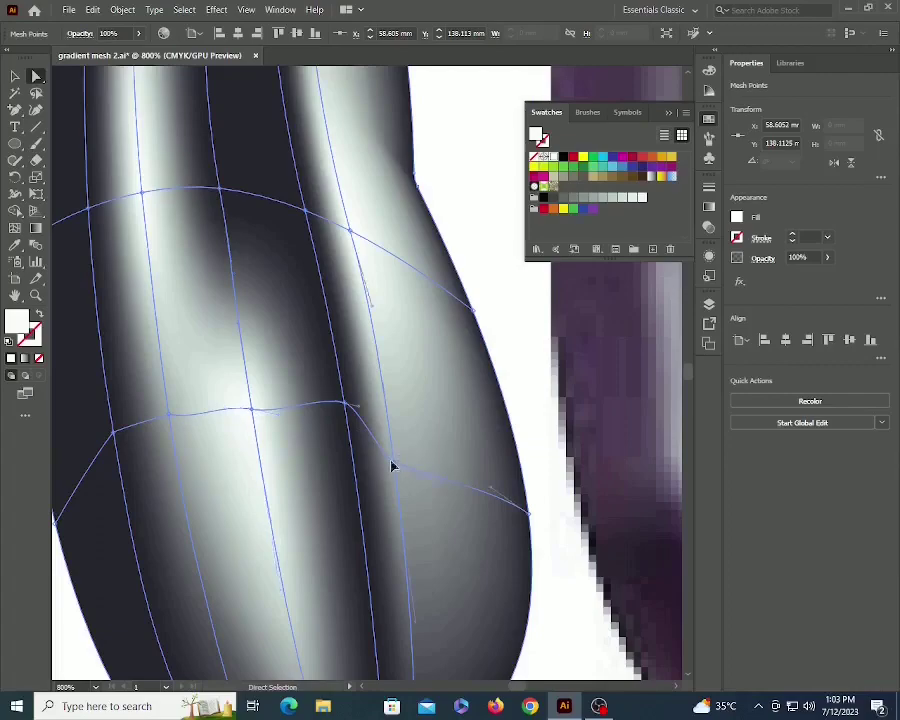
left_click_drag(393, 463, 405, 408)
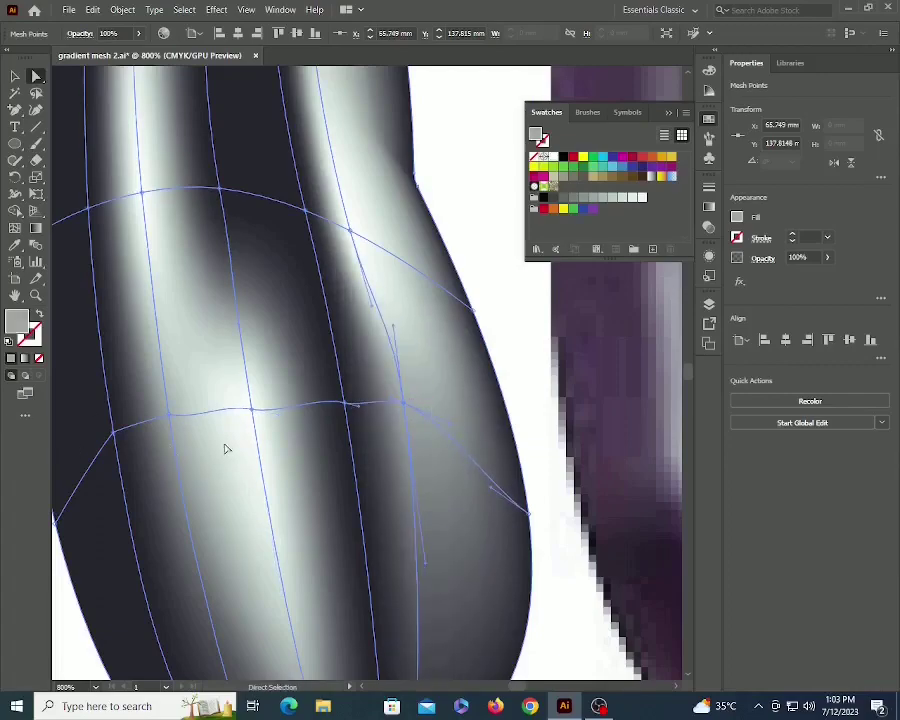
Select the mesh points of the eggplant's lower half and recolour them with the dark tone sampled from the photo's base.
key("z")
left_click(322, 365, "alt")
left_click(322, 365, "alt")
key("a")
left_click_drag(329, 412, 225, 419)
key("ctrl+z")
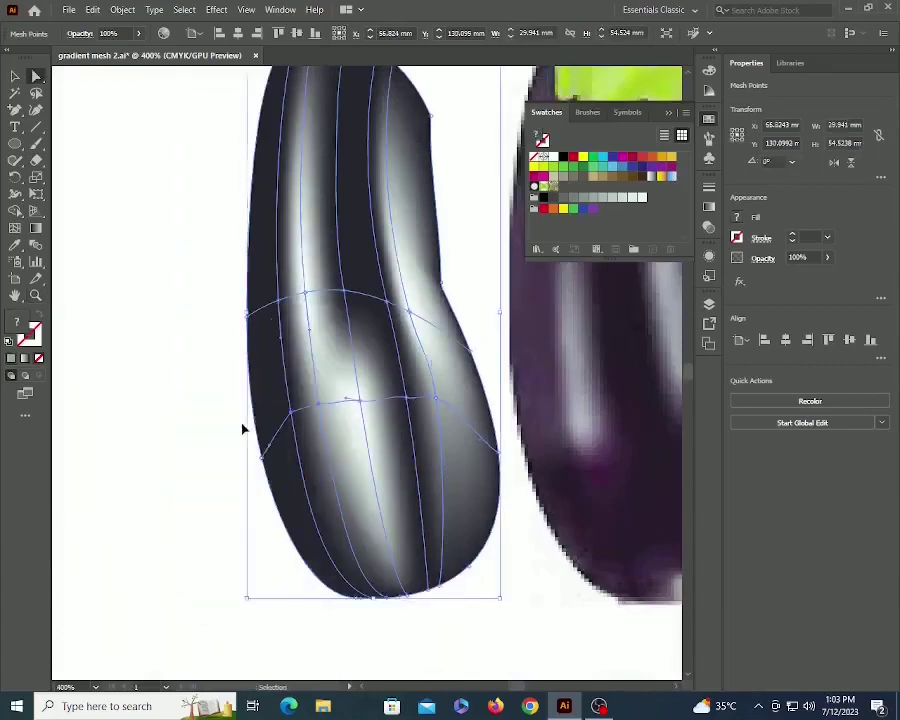
left_click(210, 388)
left_click(383, 461)
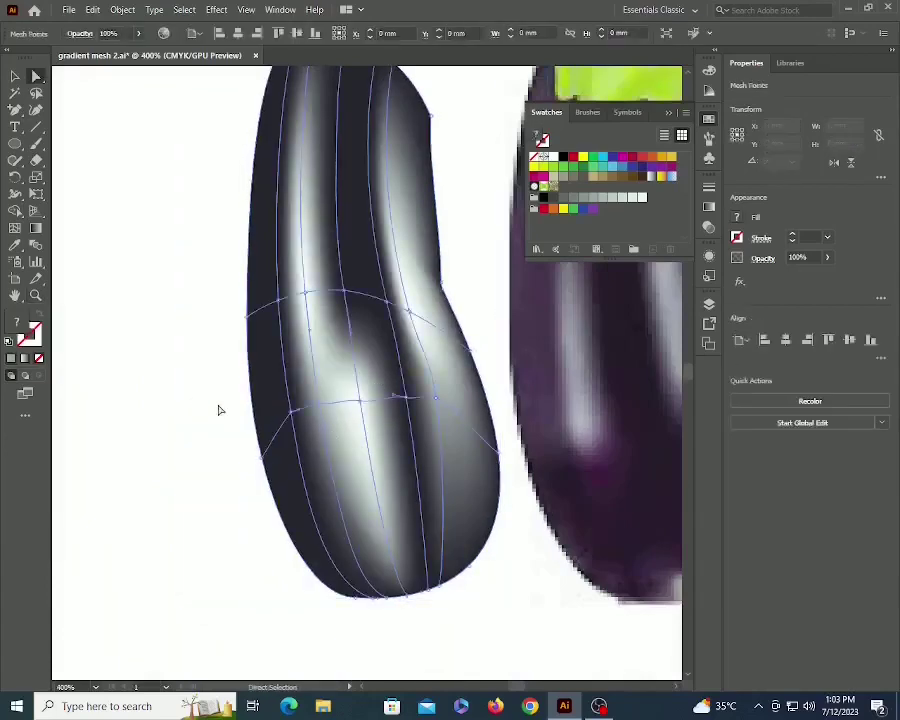
left_click_drag(197, 382, 256, 401)
left_click_drag(520, 475, 517, 475)
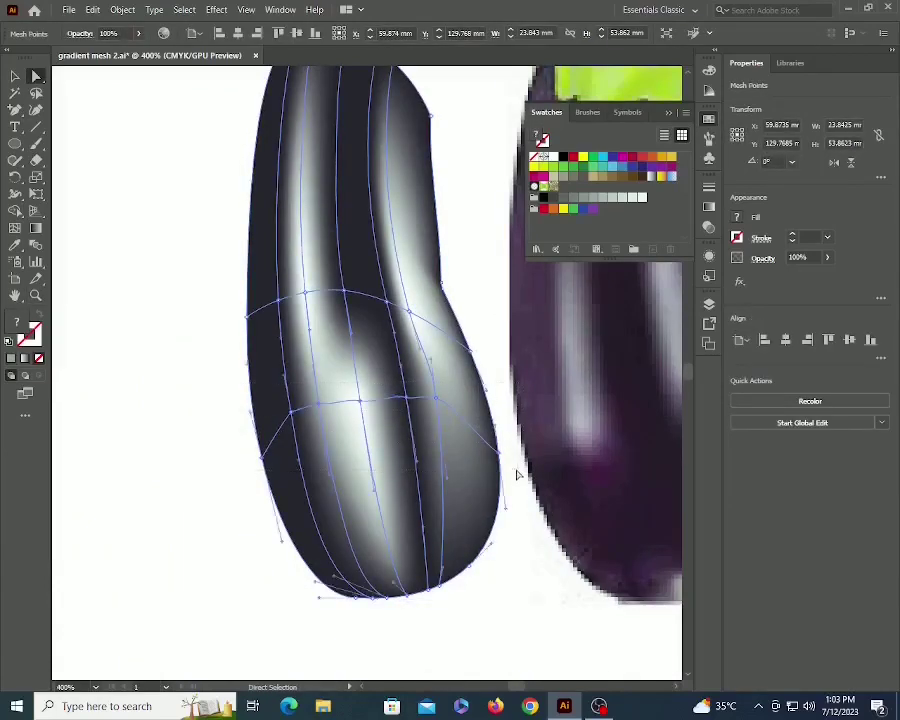
key("i")
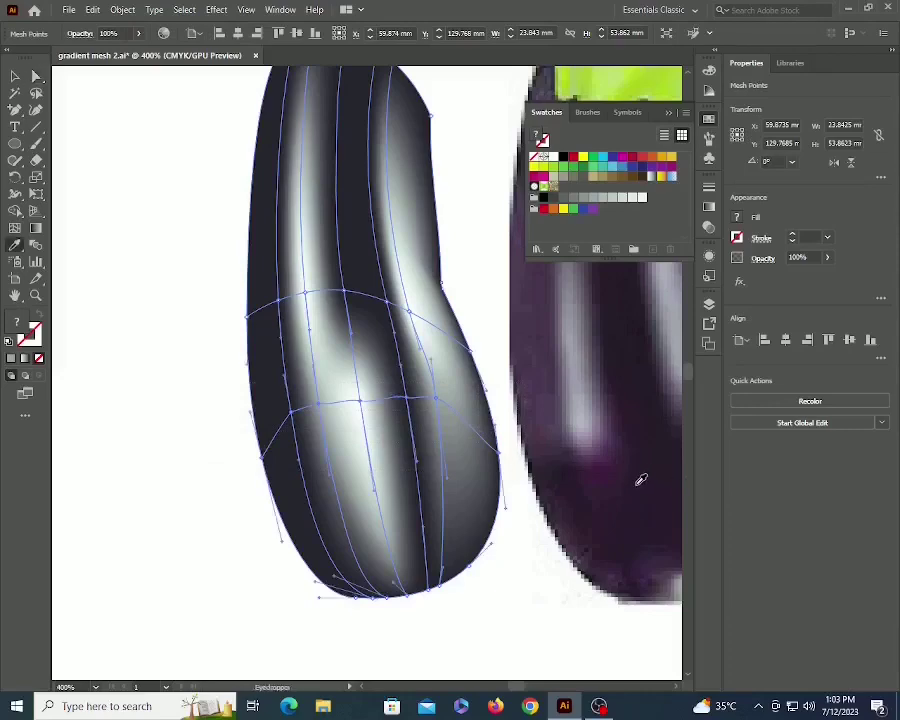
left_click(642, 479)
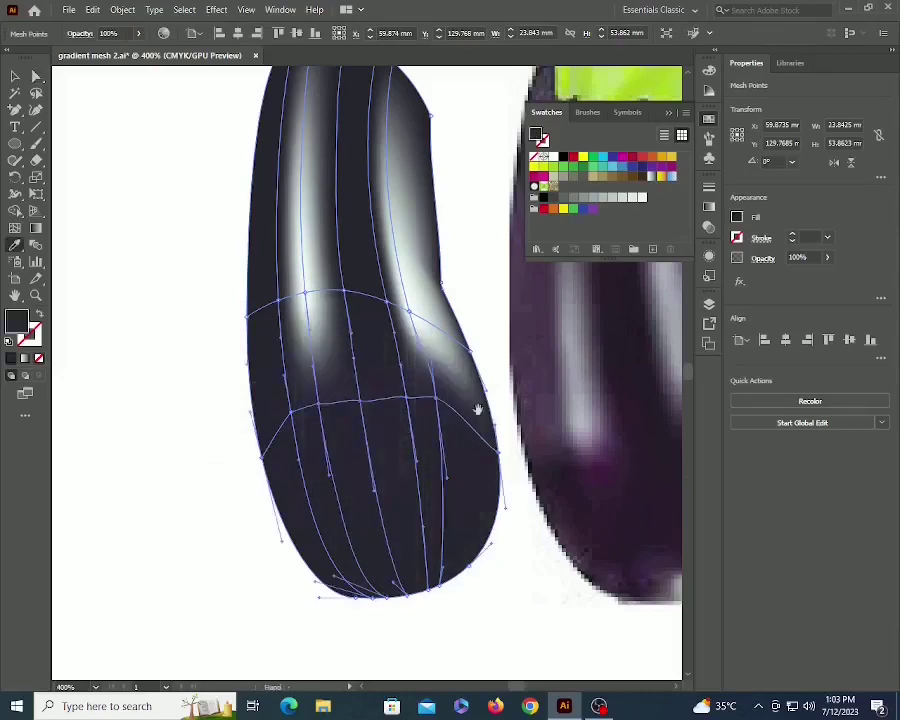
scroll(458, 577, "up", 5)
key("a")
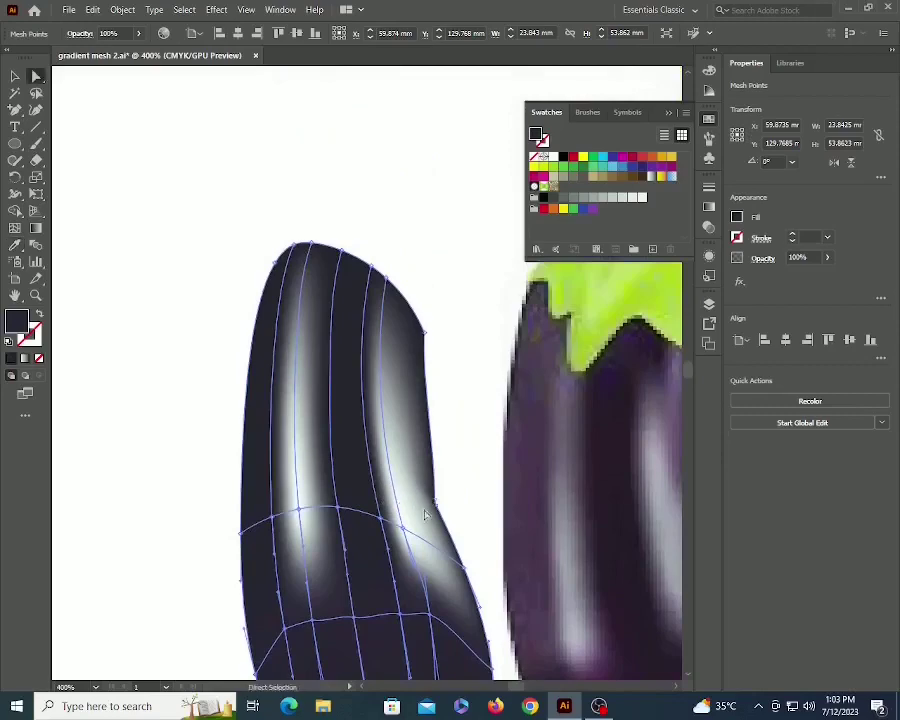
key("z")
left_click(397, 466, "alt")
left_click_drag(385, 460, 245, 502)
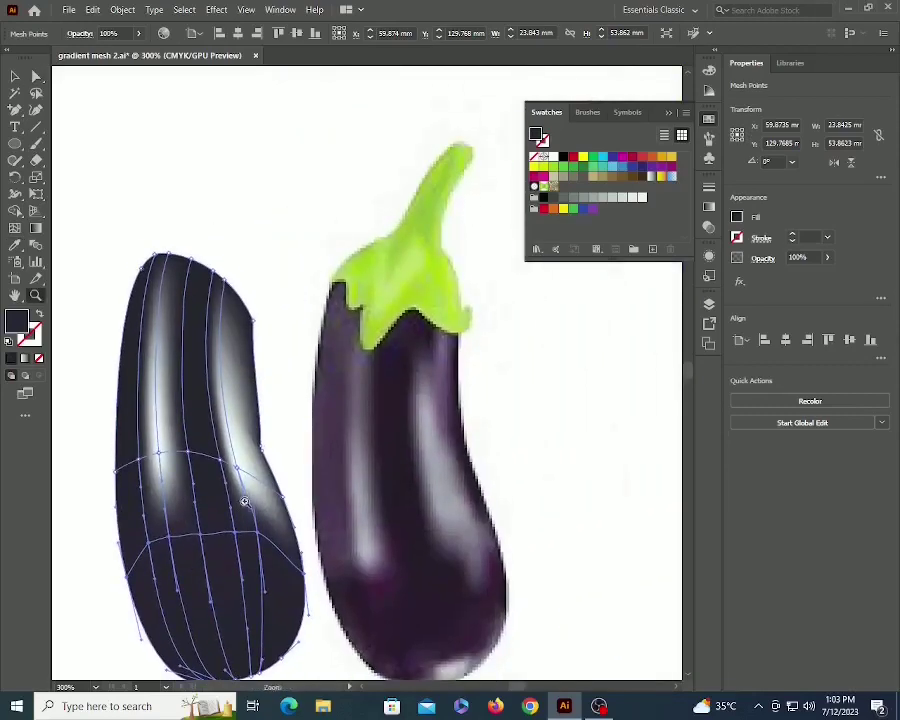
key("u")
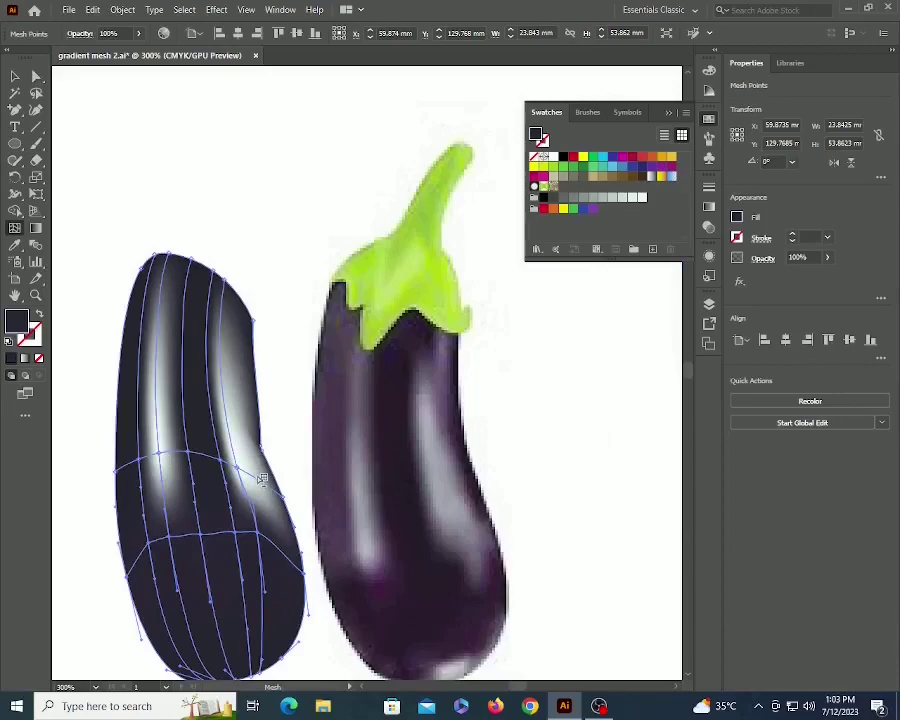
left_click(259, 476)
key("z")
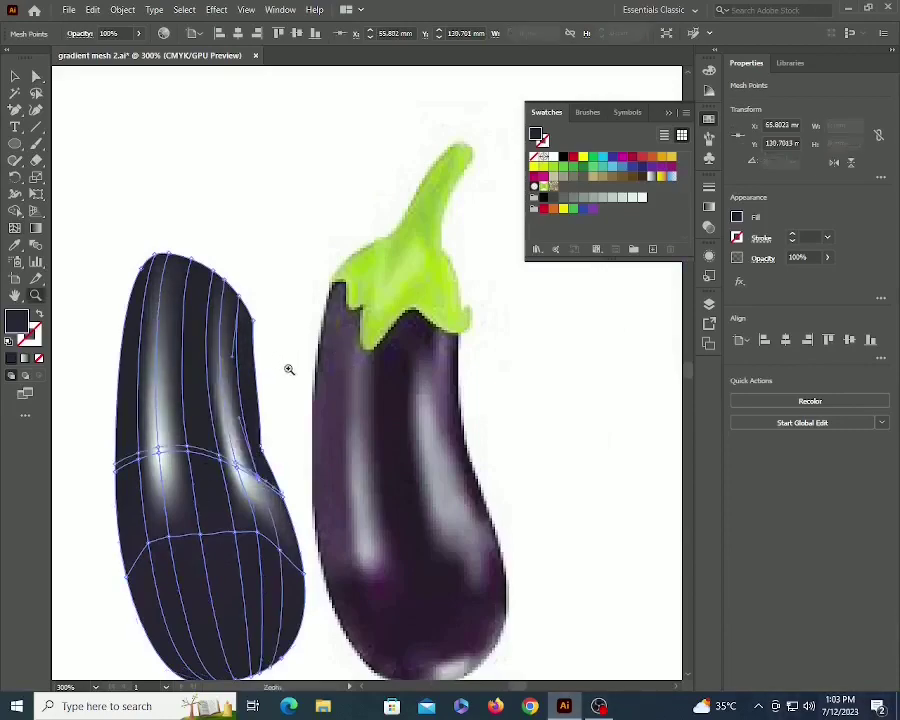
double_click(300, 403)
left_click_drag(288, 378, 205, 416)
key("ctrl+z")
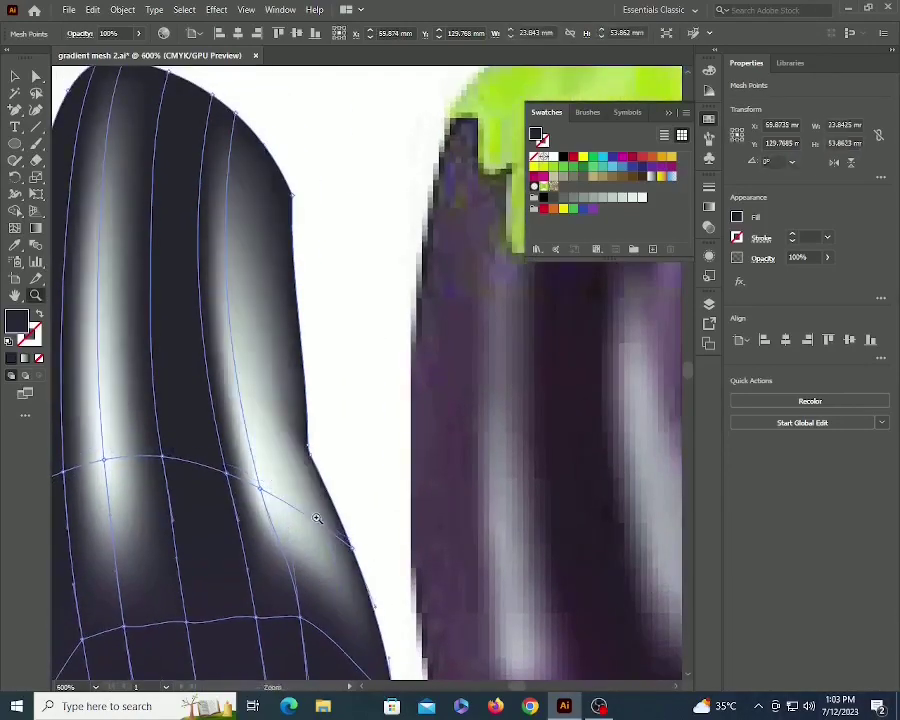
Add a dark mesh point beside the right highlight near the upper crosswise line and colour the highlight's point on the lower crosswise line white.
key("u")
left_click(303, 512)
key("a")
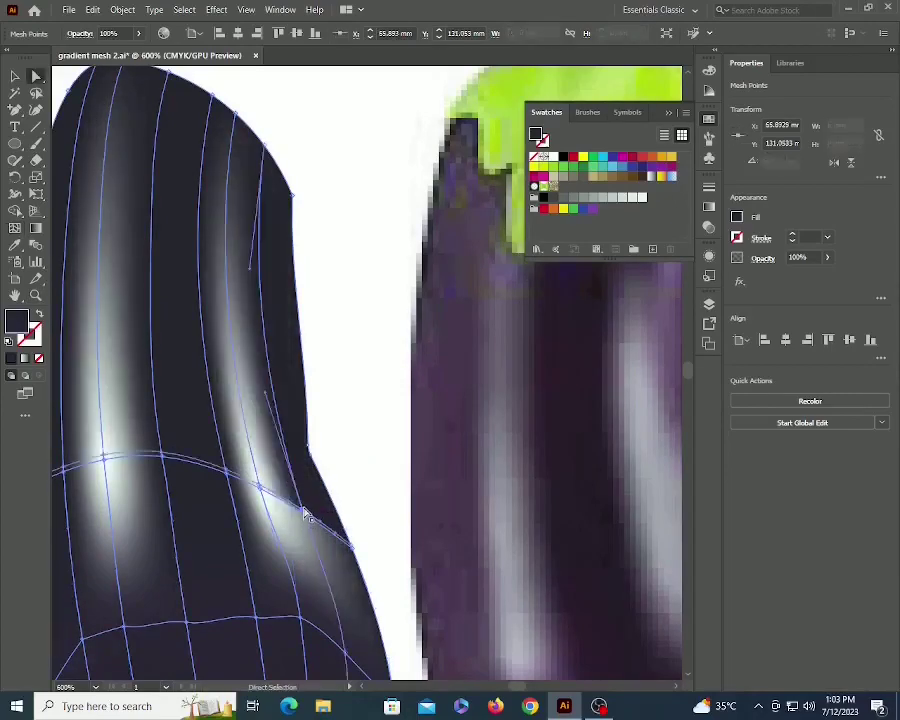
left_click(300, 618)
left_click(554, 157)
Add a mesh point on the right highlight's line below the lower crosswise line and colour it dark from the photo's base.
left_click_drag(137, 310, 110, 225)
left_click_drag(174, 414, 182, 295)
left_click(210, 505)
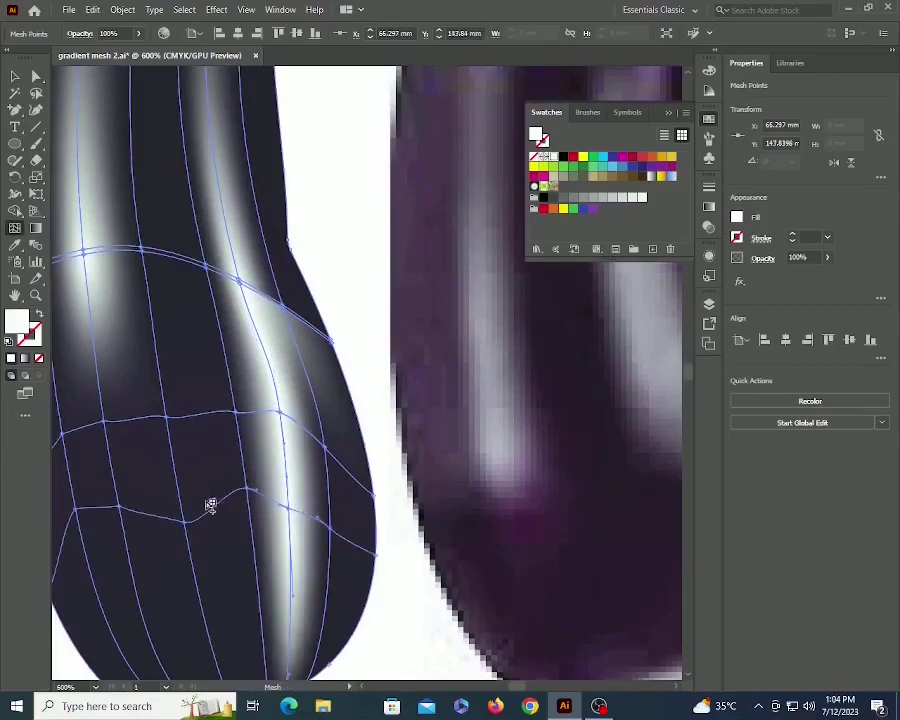
key("i")
left_click(460, 573)
Recolour the mesh points along the eggplant's upper right edge with a dark tone sampled from the photo's matching edge.
key("z")
left_click_drag(274, 368, 268, 412)
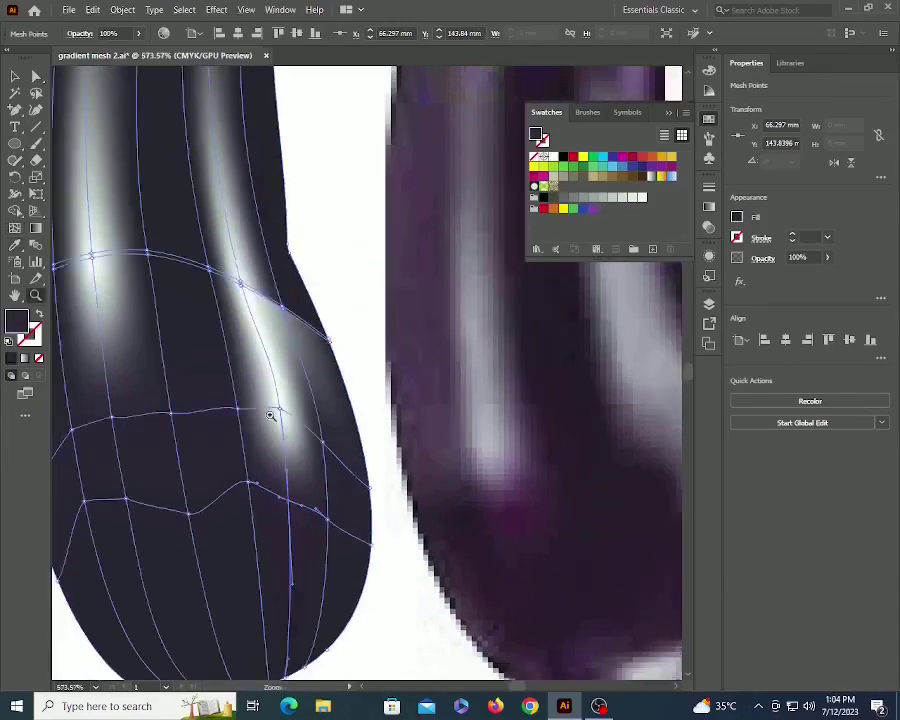
left_click_drag(286, 275, 269, 558)
key("a")
left_click(265, 580)
key("i")
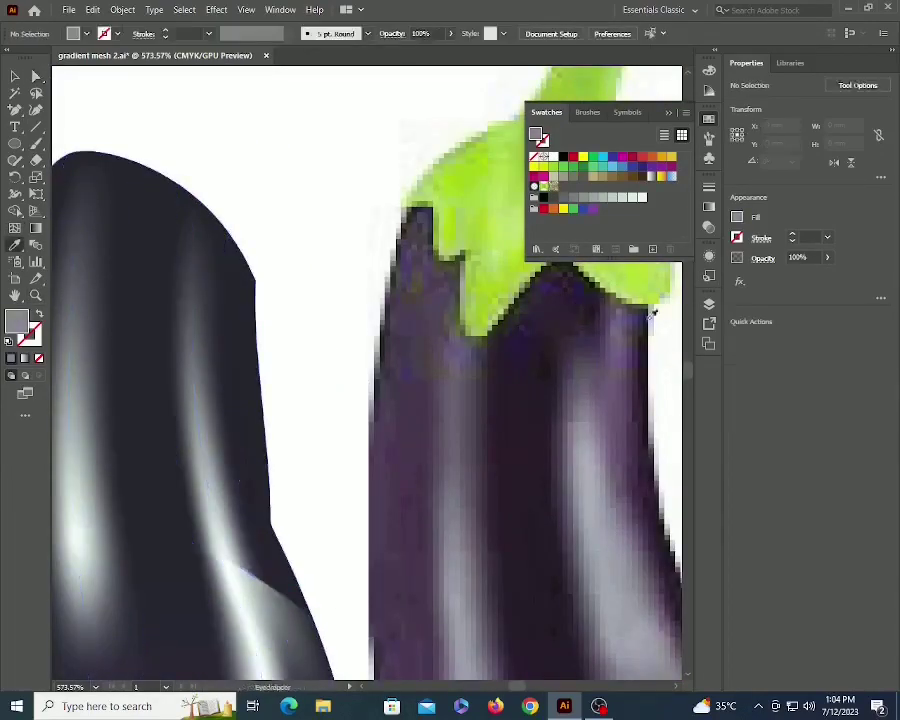
left_click(625, 356)
key("a")
left_click_drag(342, 518, 249, 632)
key("i")
left_click(638, 376)
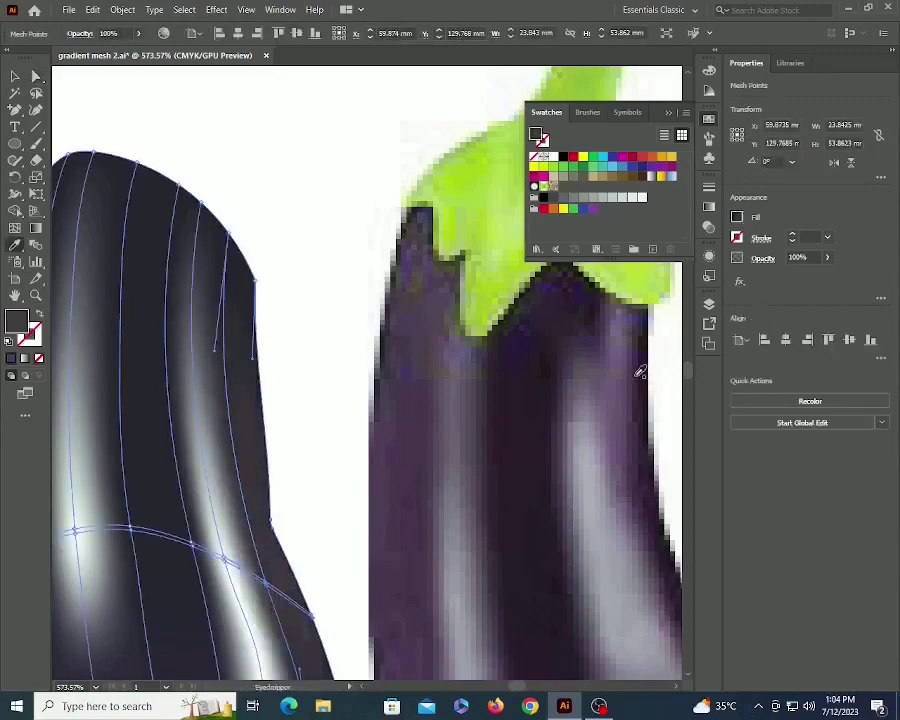
Recolour the mesh points along the eggplant's left edge with the purple sampled from the photo's left side.
key("z")
left_click(318, 517, "alt")
key("a")
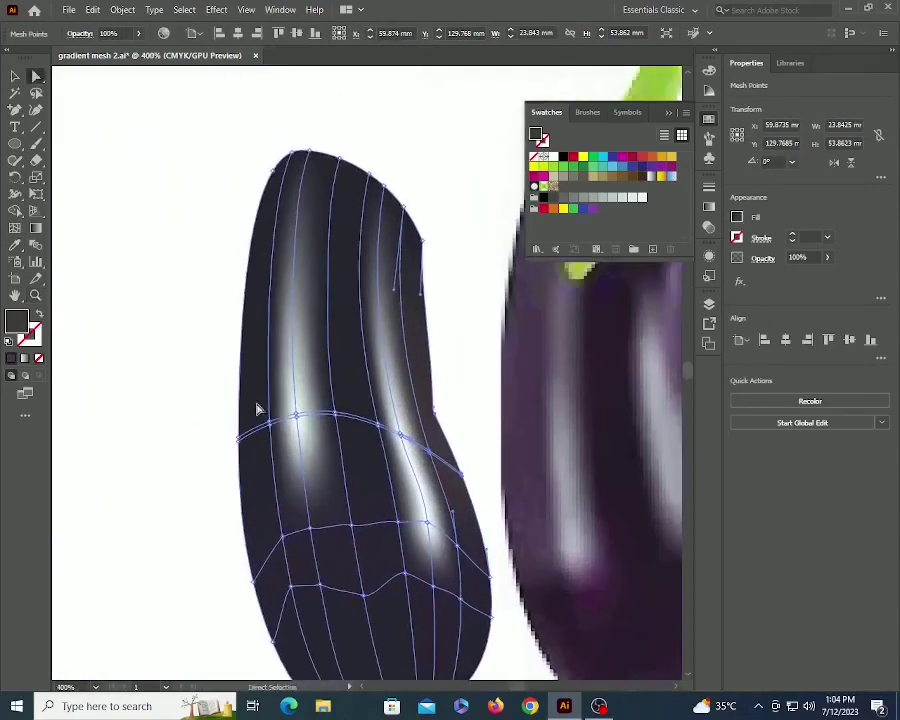
left_click_drag(190, 388, 293, 650)
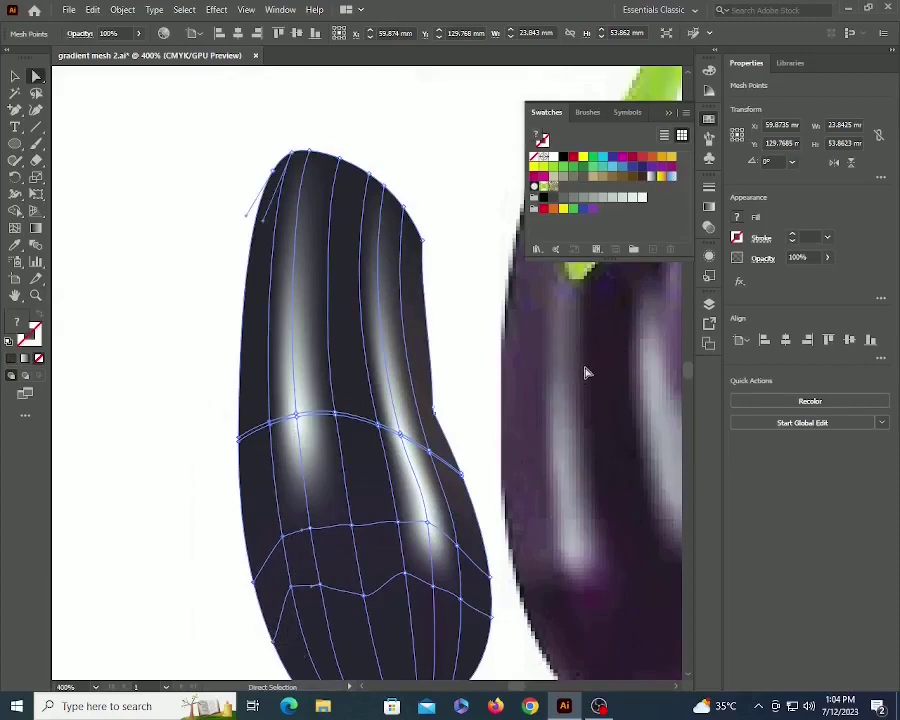
key("i")
left_click(520, 363)
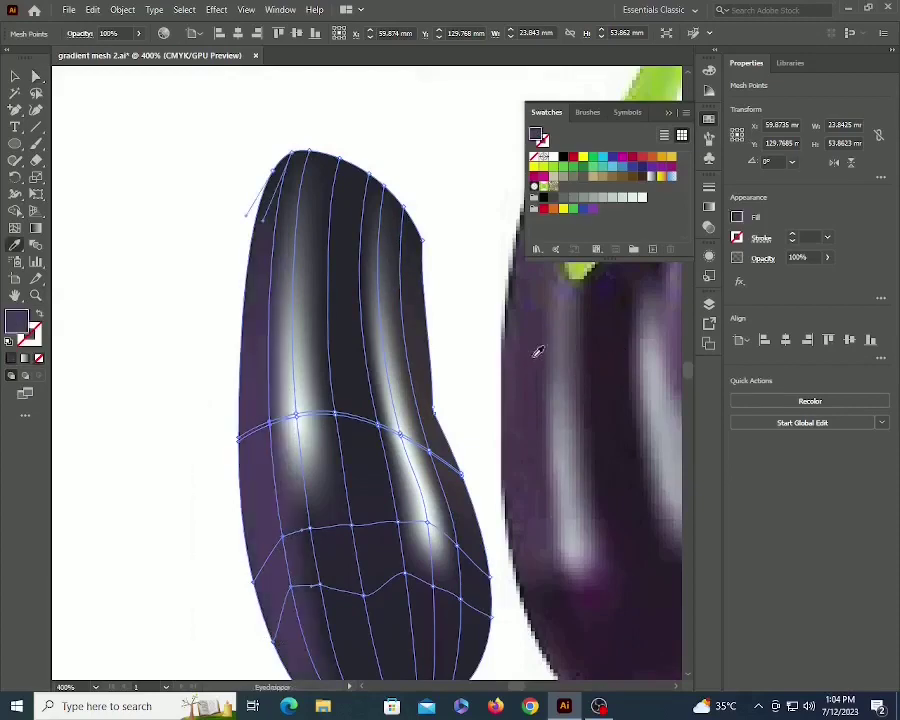
Recolour the mesh points along the eggplant's bottom edge with the purple sampled from its lower left side.
key("z")
left_click(343, 340, "alt")
left_click_drag(353, 378, 332, 240)
key("a")
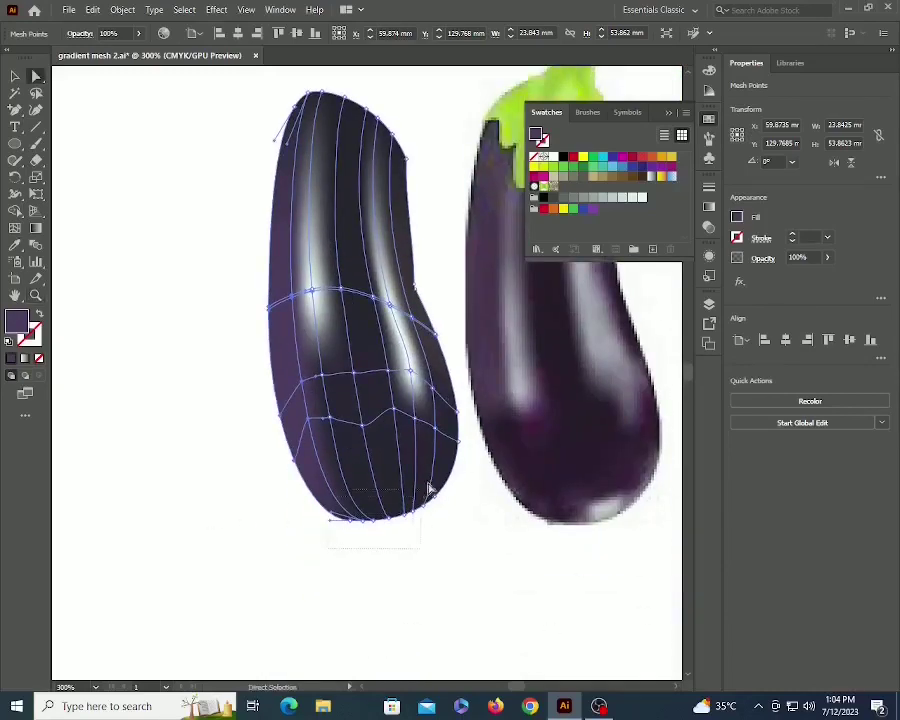
left_click_drag(459, 487, 459, 487)
key("i")
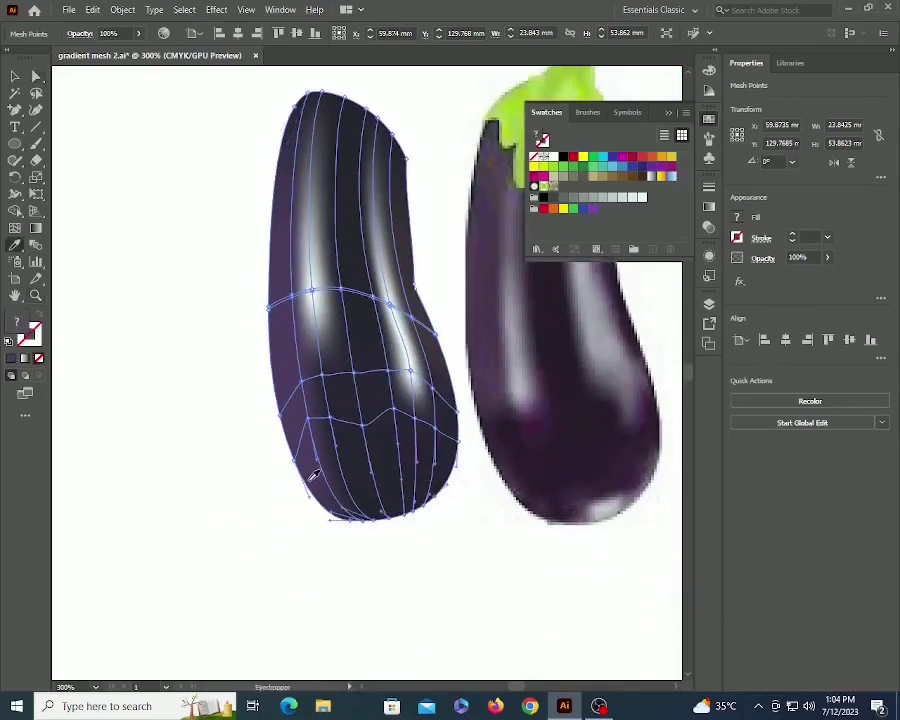
left_click(313, 472)
Switch the colour sliders to HSB and raise the bottom mesh points' brightness to 46%.
key("z")
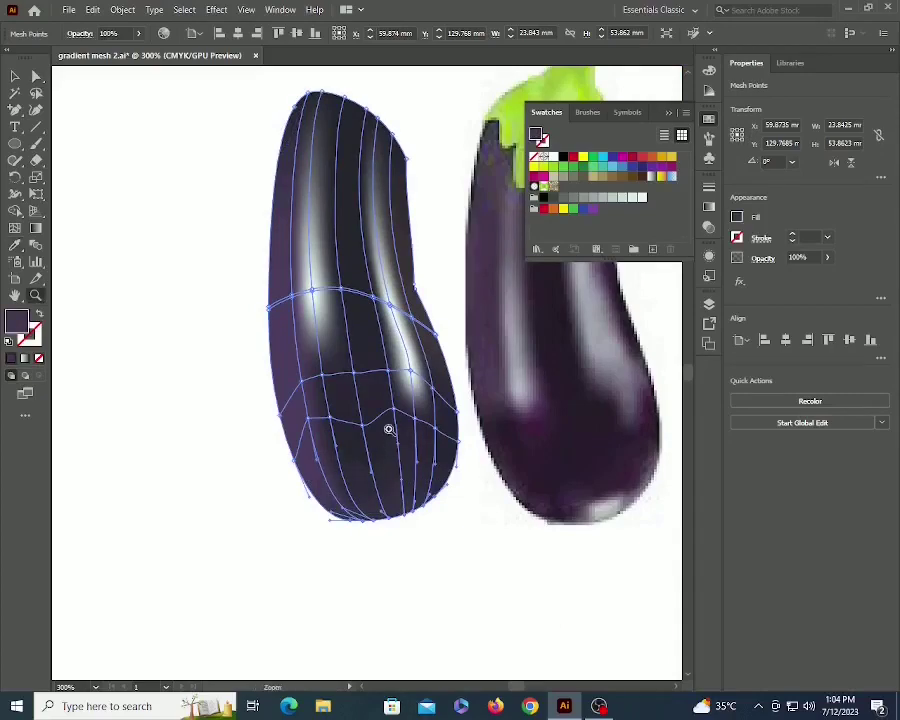
left_click(388, 428)
left_click_drag(382, 416, 327, 491)
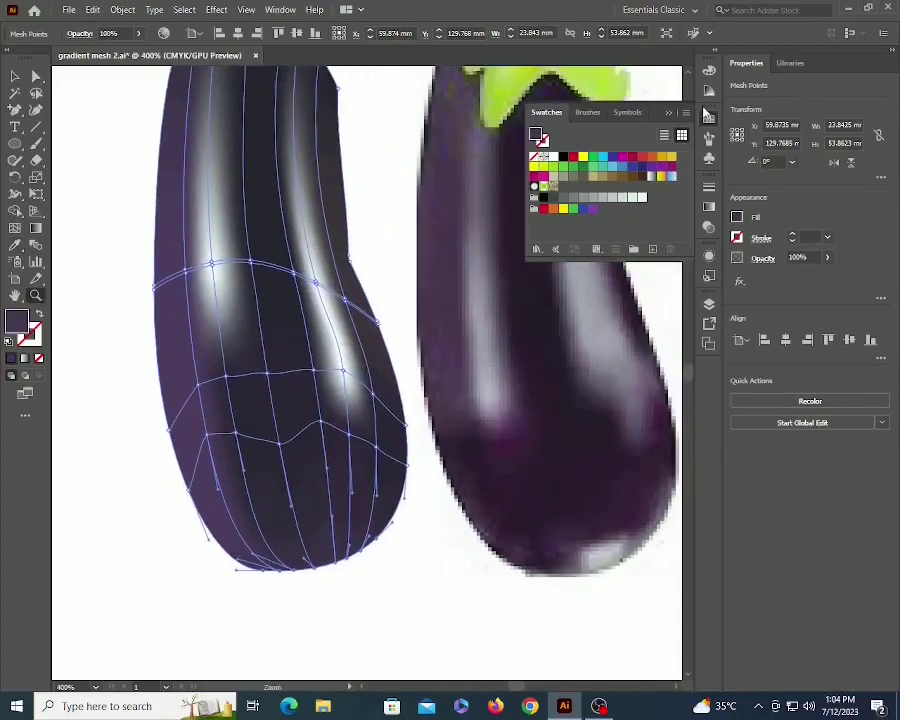
left_click(709, 91)
left_click(709, 72)
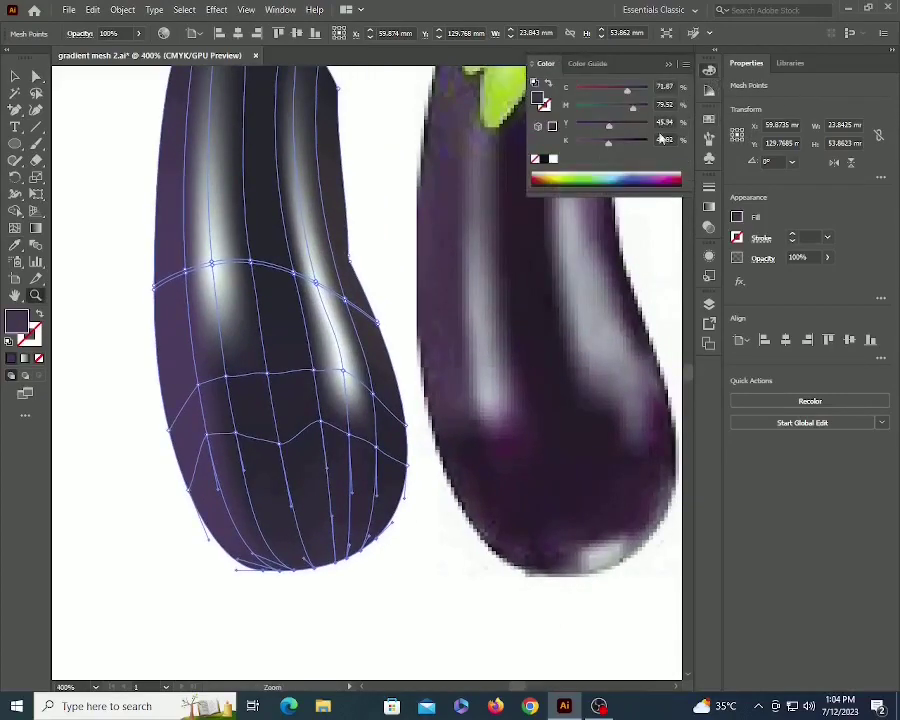
left_click(685, 63)
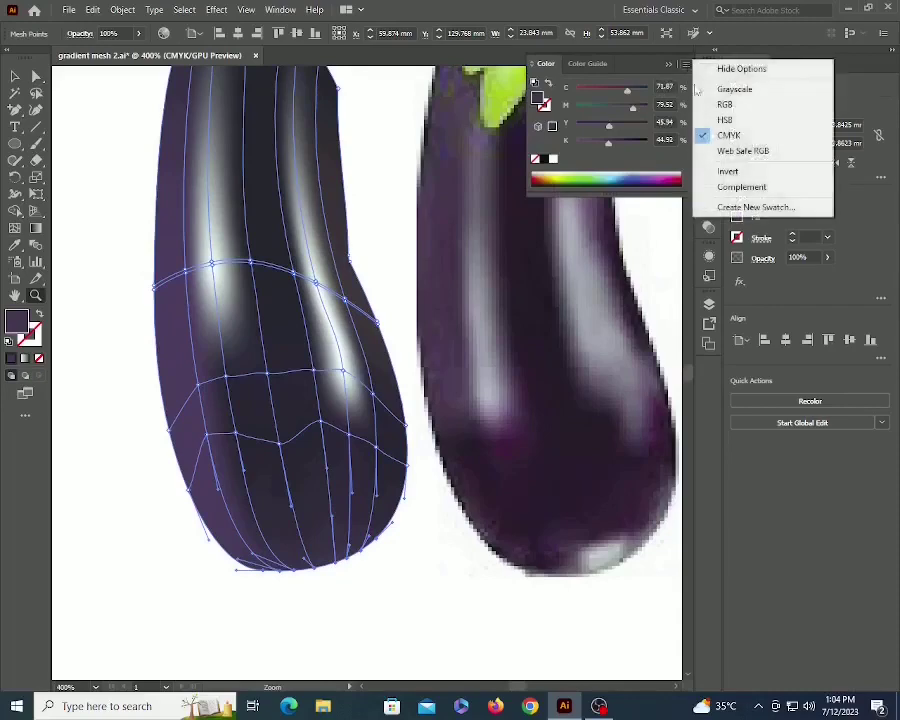
left_click(740, 120)
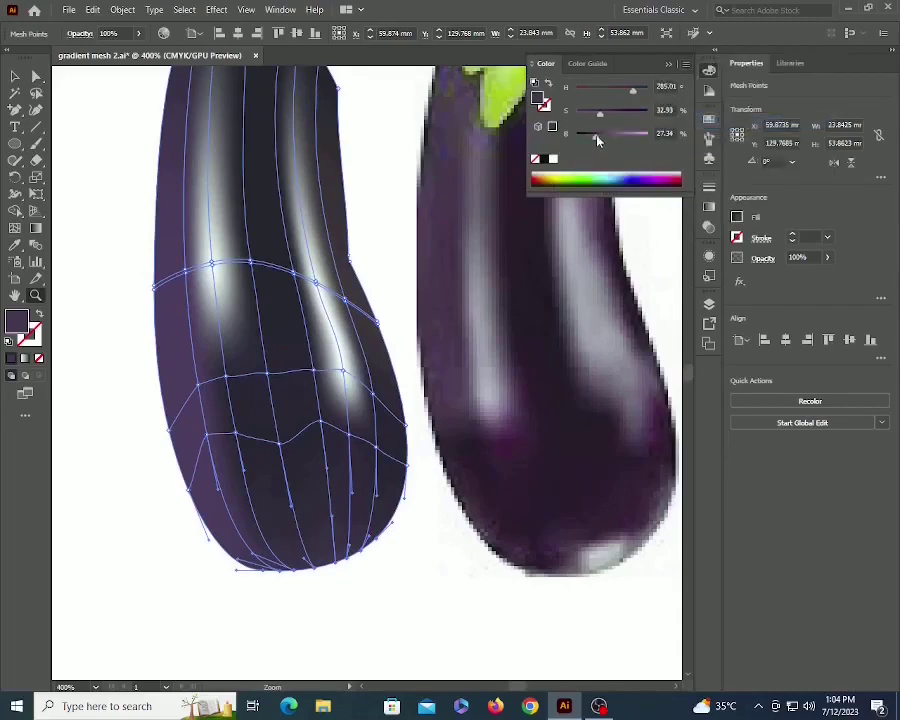
mouse_move(597, 140)
left_mouse_down()
mouse_move(617, 140)
mouse_move(609, 141)
left_mouse_up()
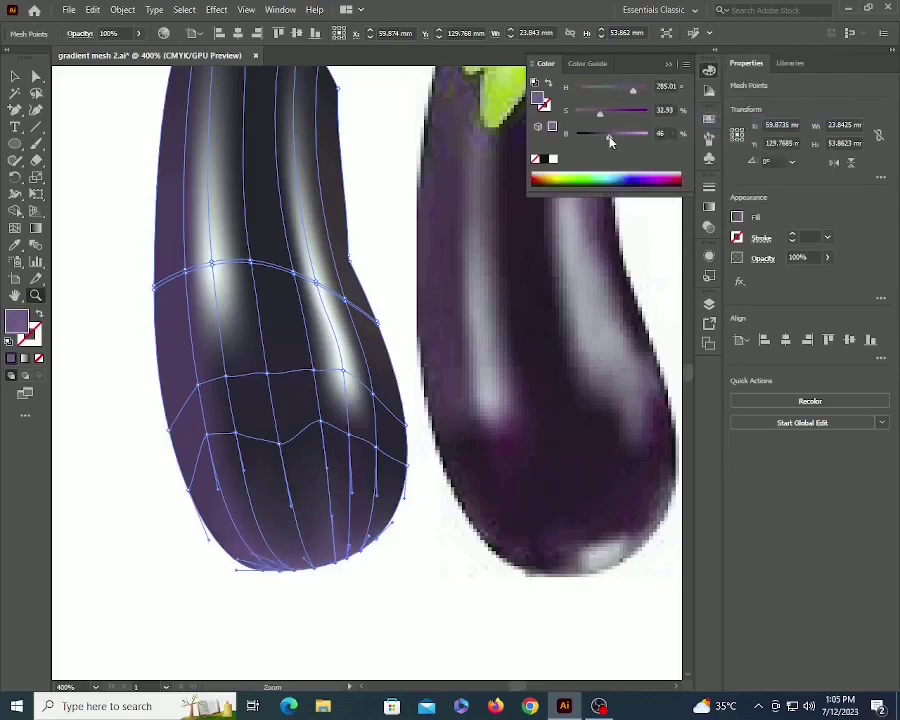
Colour the central mesh point of the lowest crosswise line with purple sampled from the bottom, at 24% brightness, and deselect the mesh.
key("a")
left_click(280, 442)
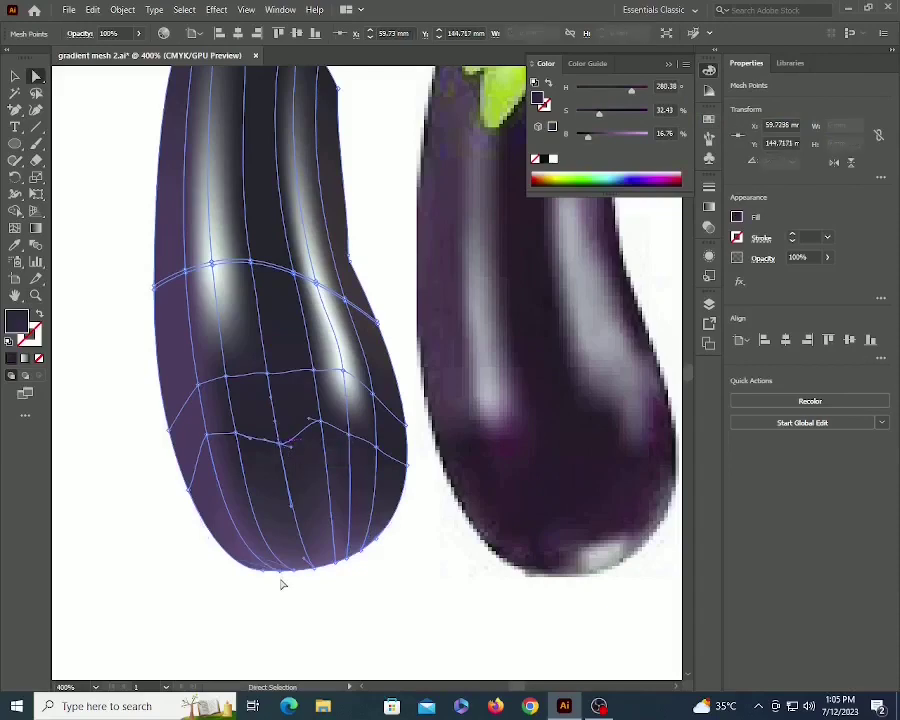
key("i")
left_click(292, 547)
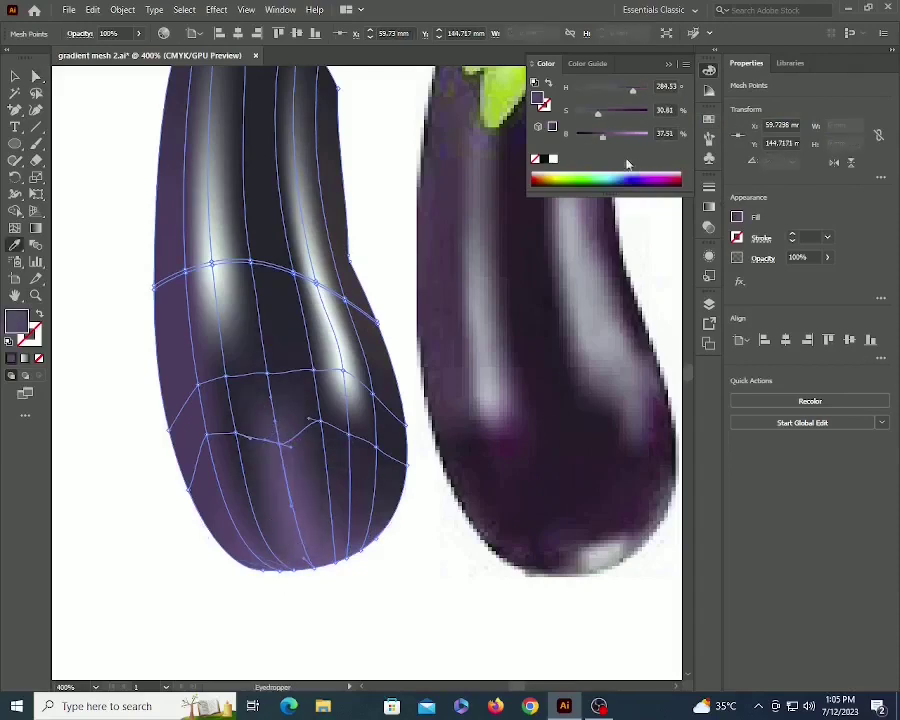
left_click_drag(605, 142, 595, 142)
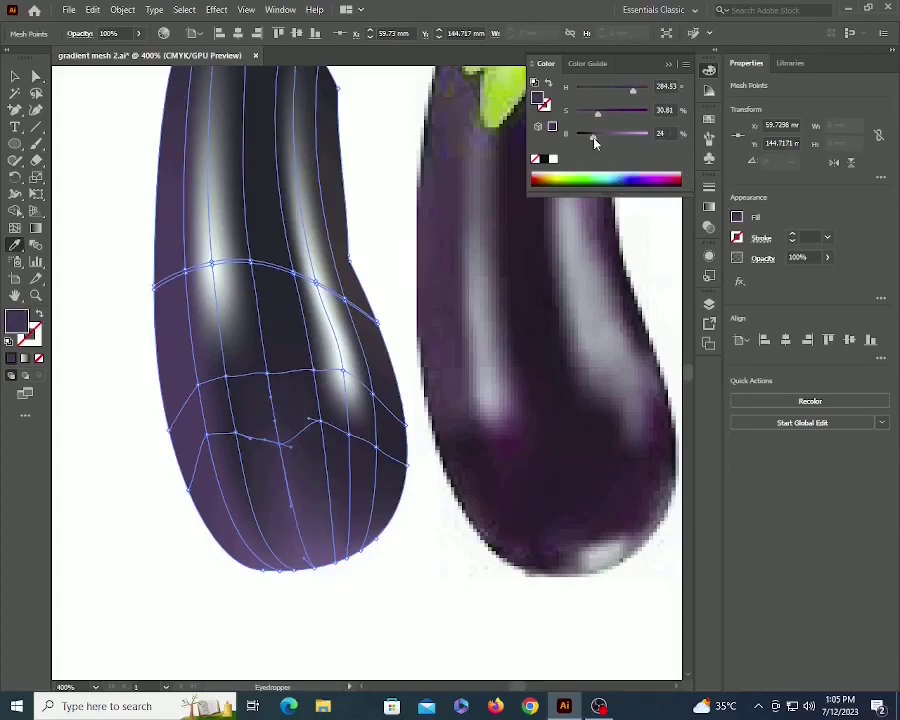
left_click(408, 597, "ctrl")
Try raising the brightness of the central mesh point on the double crosswise line to 38%.
key("z")
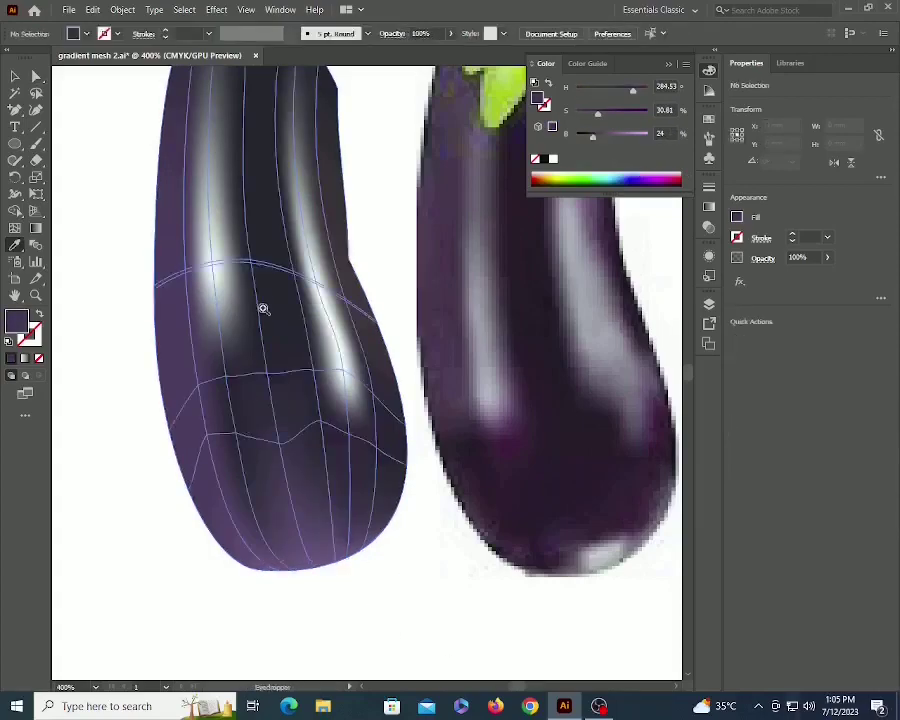
left_click(279, 301, "alt")
left_click_drag(341, 303, 334, 577)
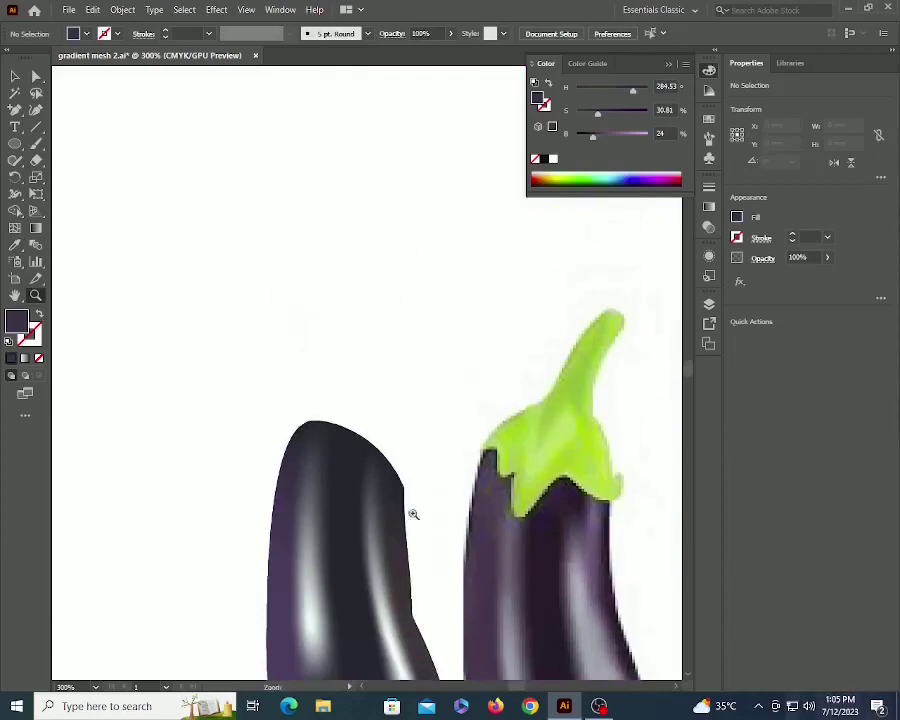
key("a")
scroll(326, 426, "down", 3)
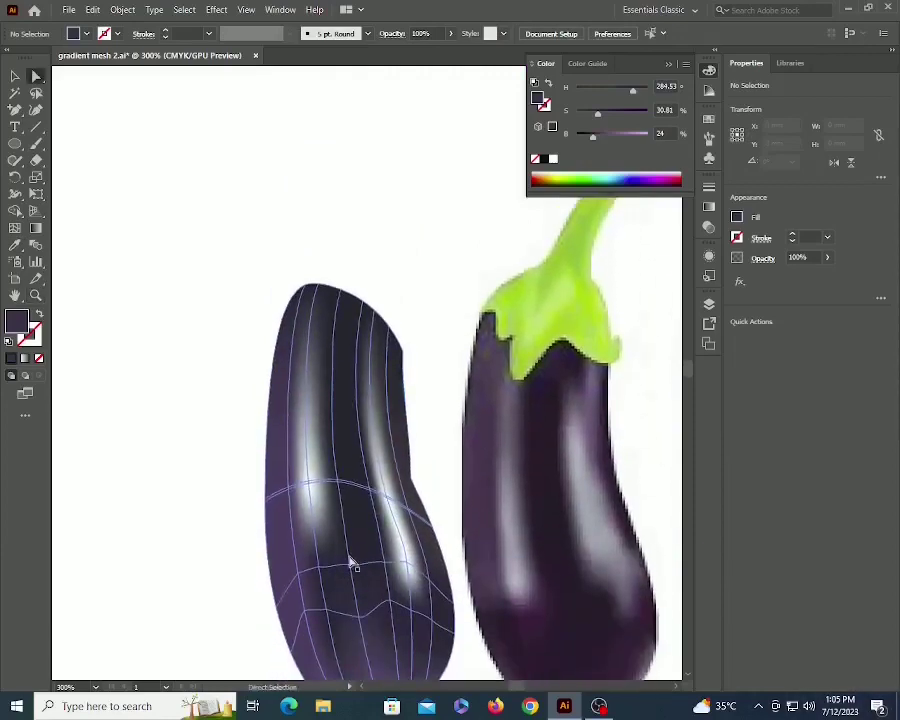
left_click(341, 484)
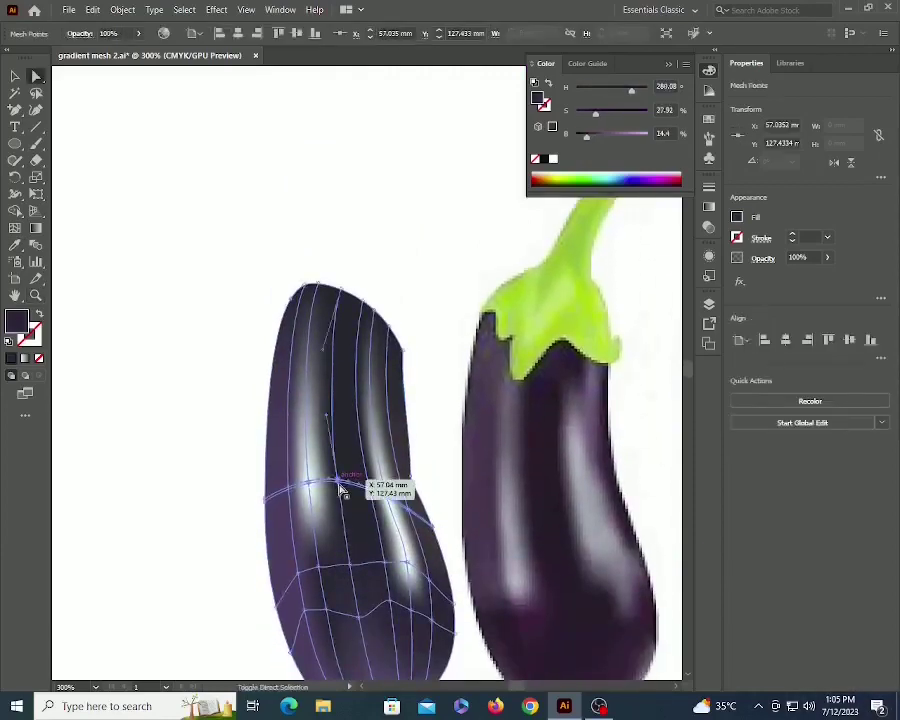
left_click_drag(587, 139, 604, 139)
Recolour the central mesh points of the double crosswise line with purple sampled from the left side, at 50% saturation and 36% brightness.
key("z")
left_click_drag(286, 430, 509, 545)
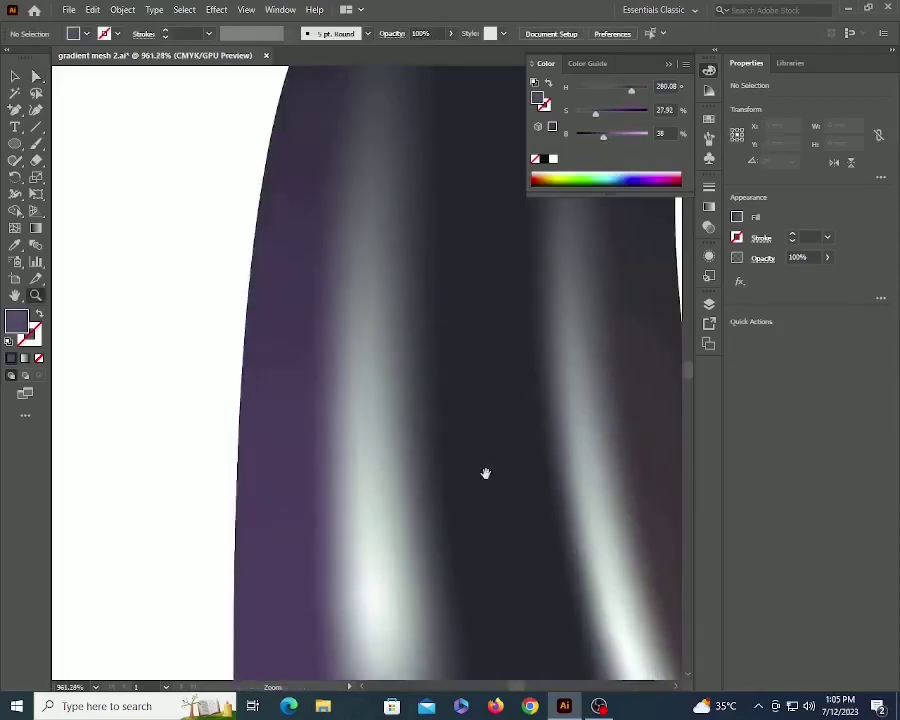
left_click_drag(484, 472, 350, 448)
key("a")
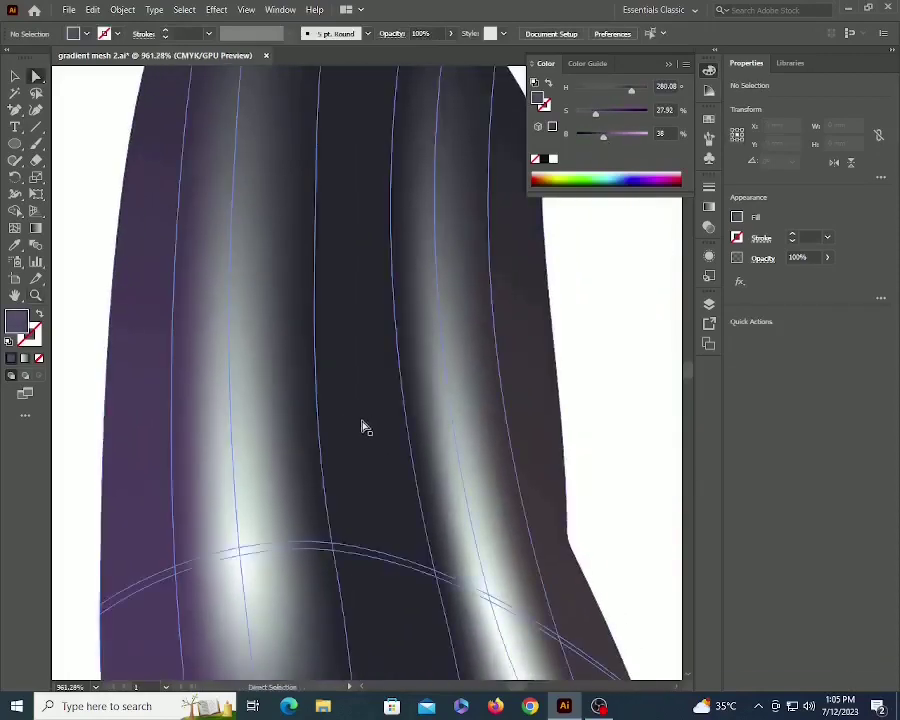
left_click(330, 545)
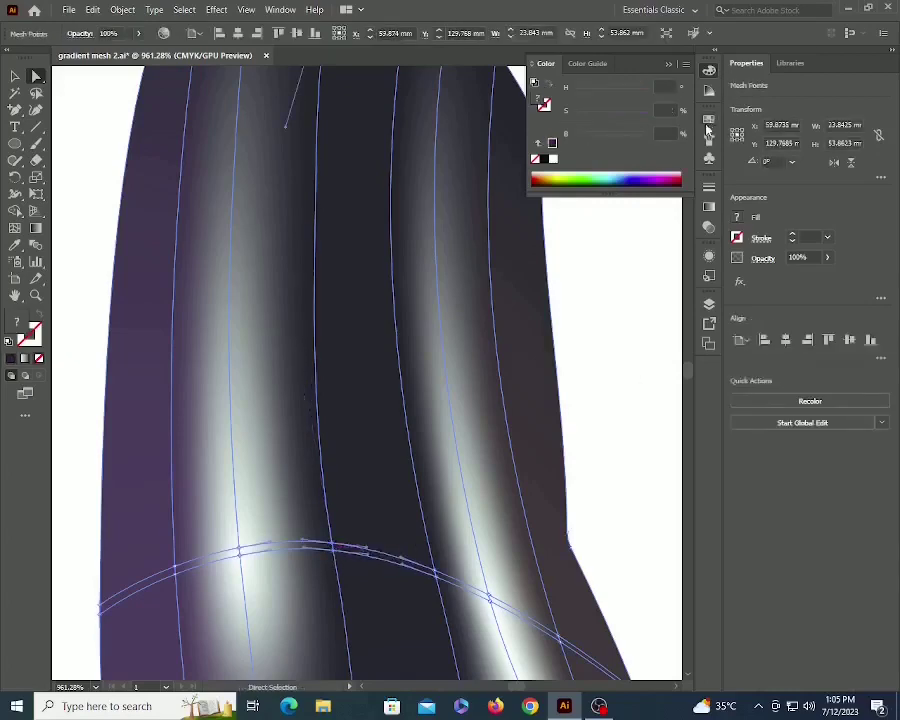
key("i")
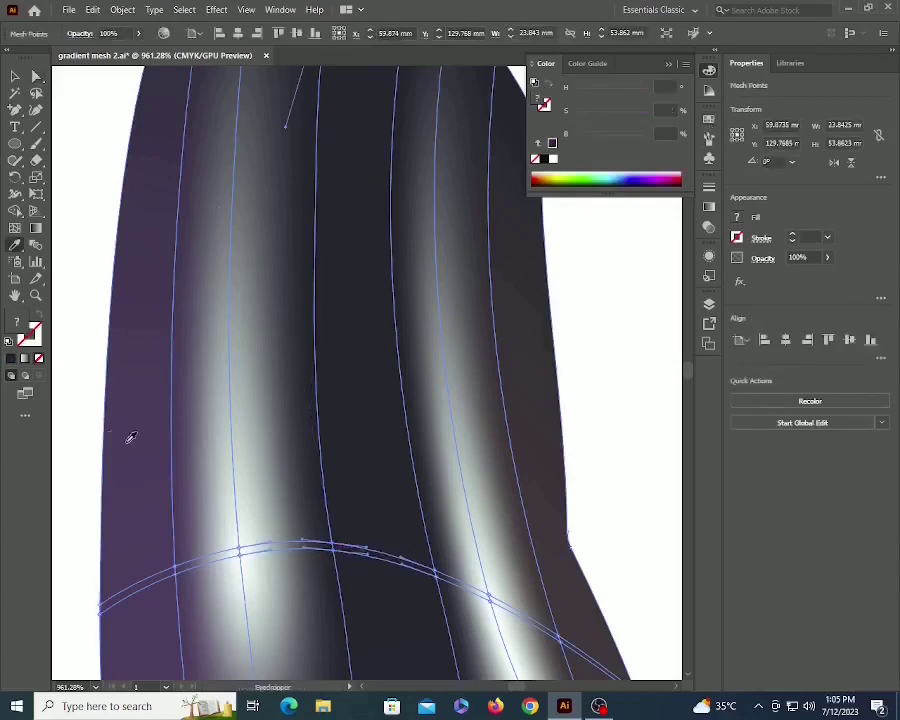
left_click(166, 155)
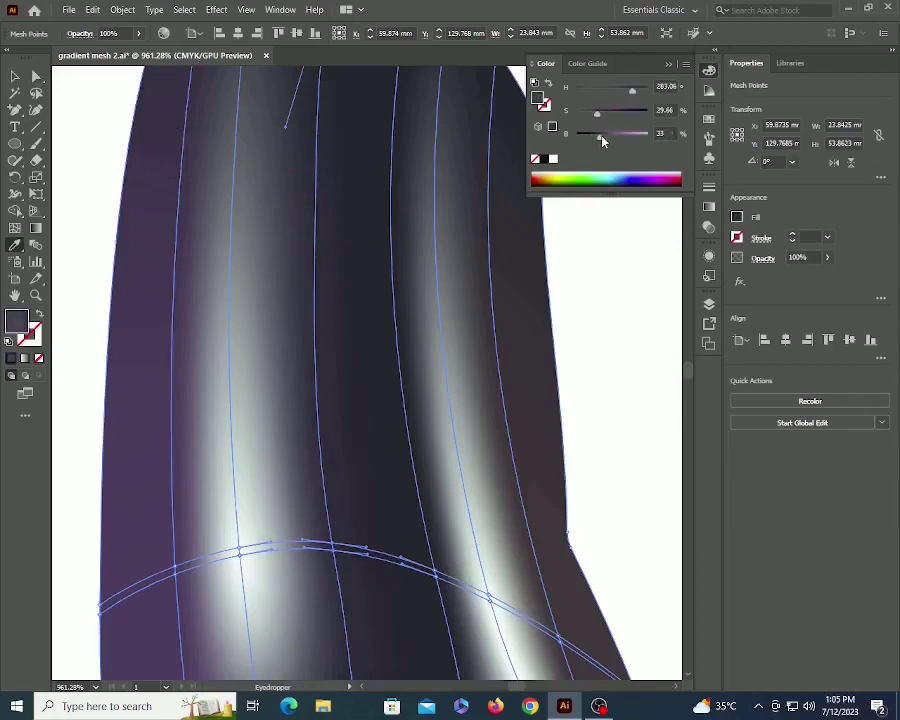
left_click_drag(593, 141, 611, 119)
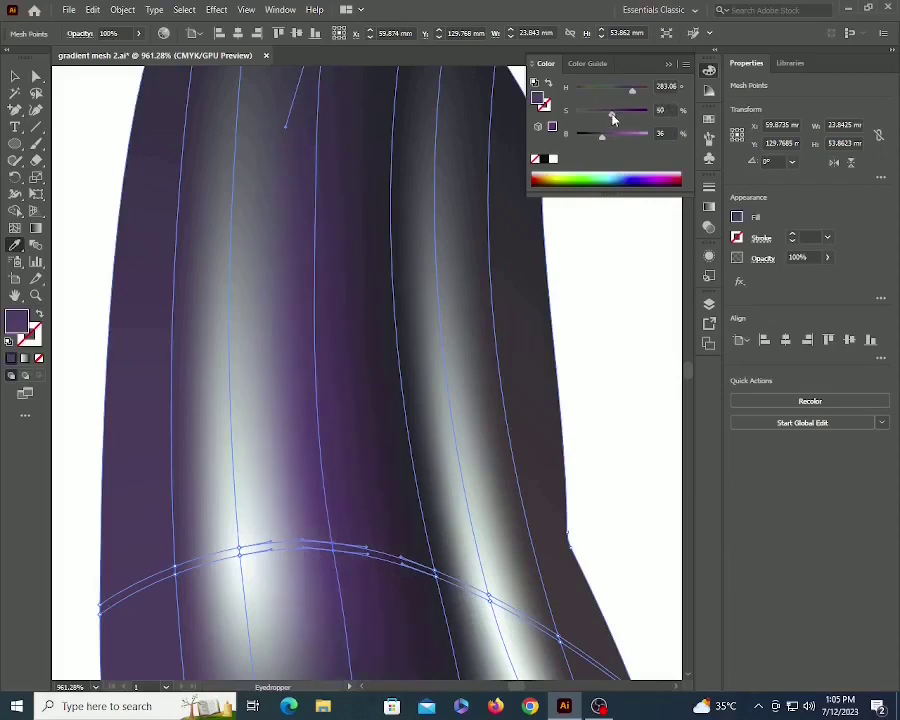
Lower the brightness of the selected central mesh points to 24% while comparing them with the photo.
key("z")
left_click(462, 372, "alt")
left_click(460, 371, "alt")
left_click(453, 370, "alt")
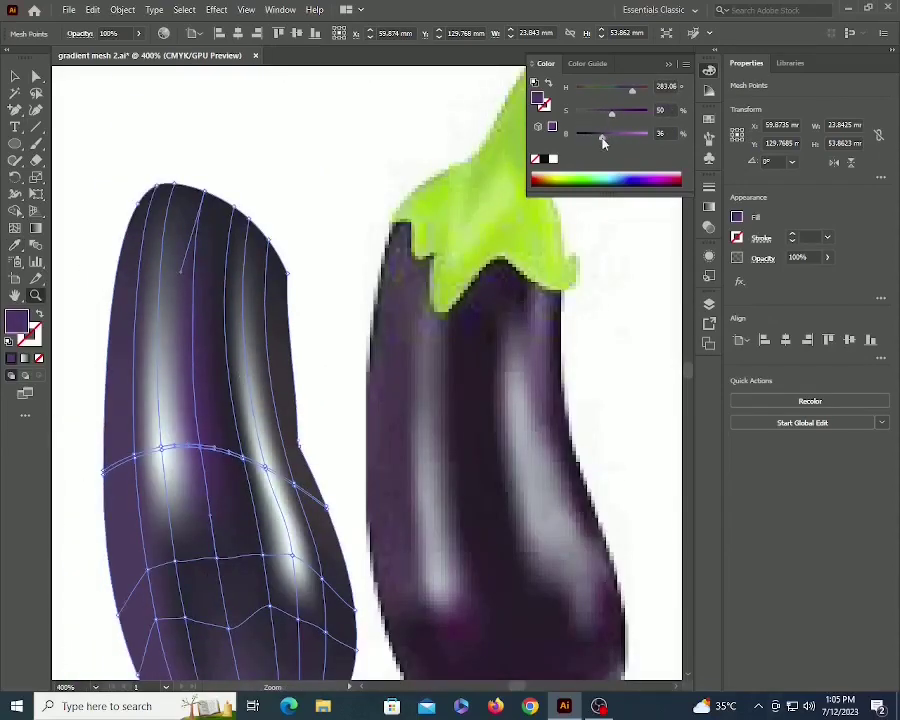
left_click_drag(602, 139, 592, 138)
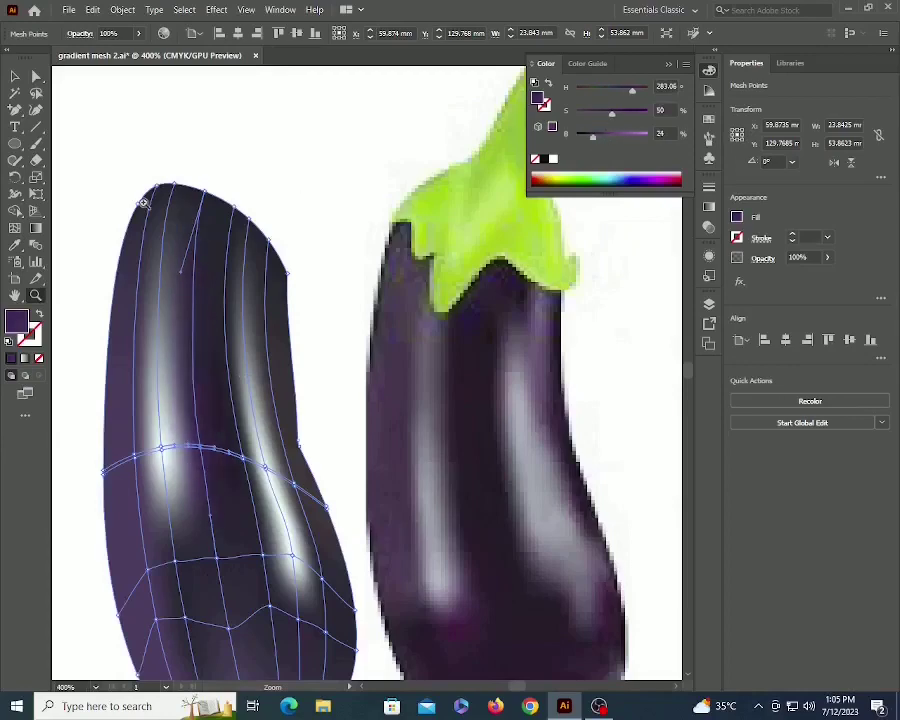
Add a crosswise and a lengthwise mesh line that cross near the eggplant's top end.
left_click_drag(152, 234, 232, 280)
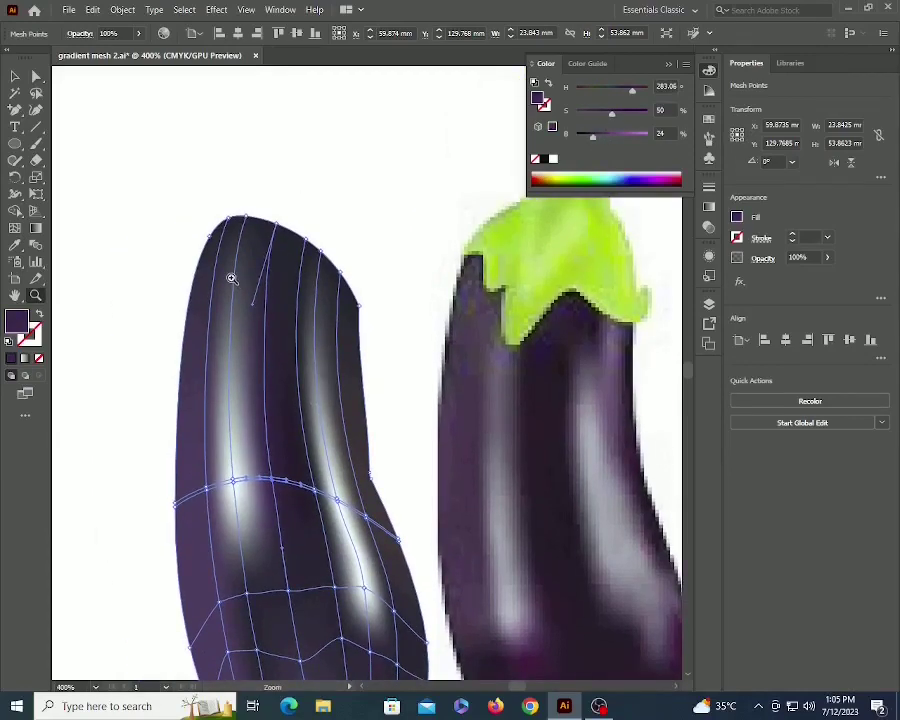
left_click(253, 264)
key("a")
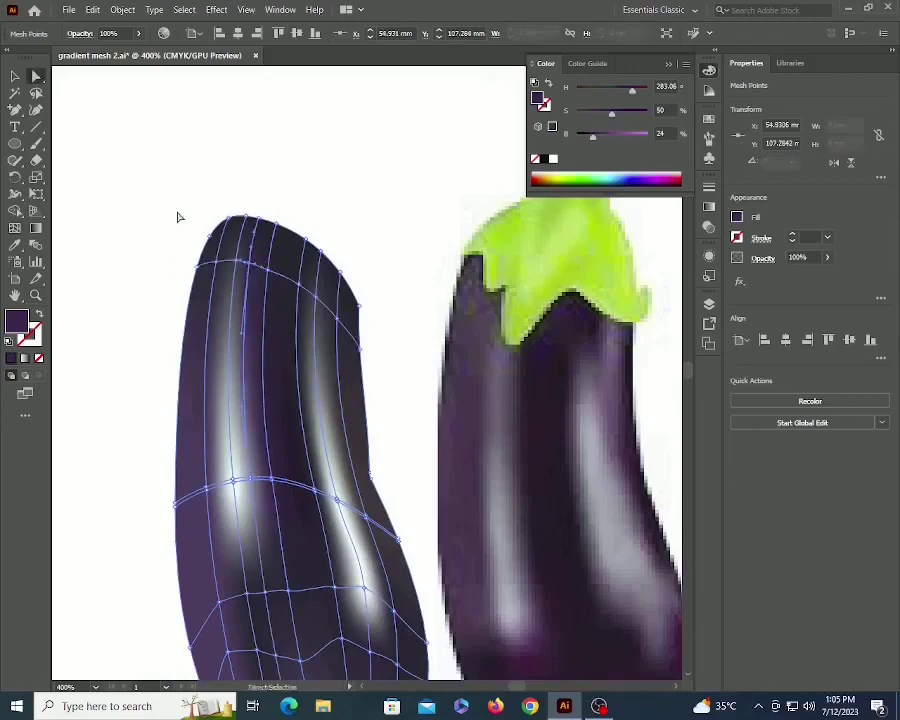
Recolour all mesh points at the eggplant's top end with purple sampled from its left side, at 51% saturation, and deselect the mesh.
left_click_drag(178, 203, 406, 355)
key("i")
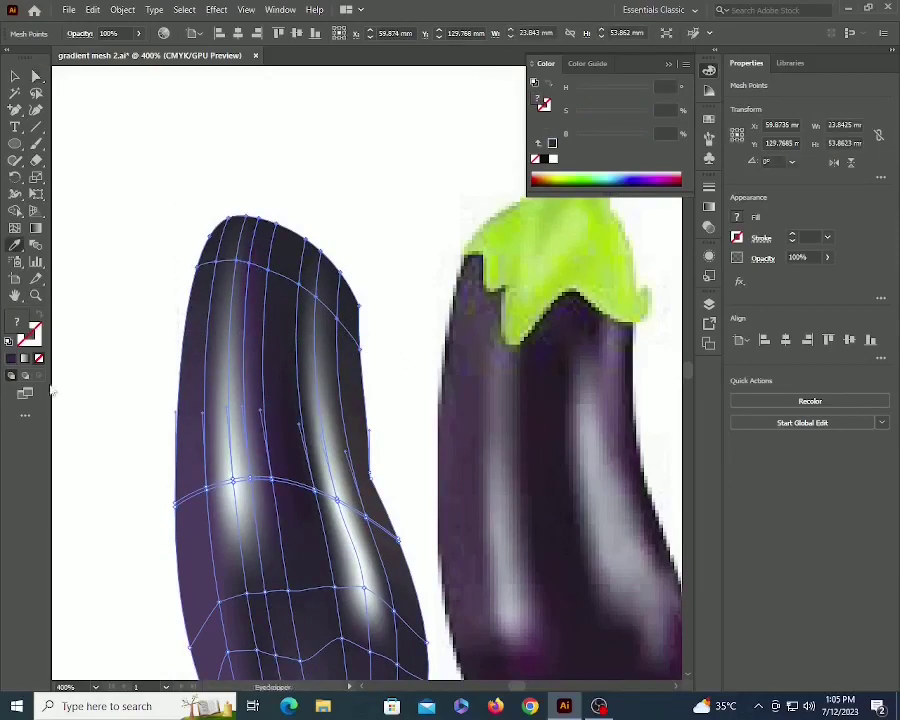
left_click(200, 446)
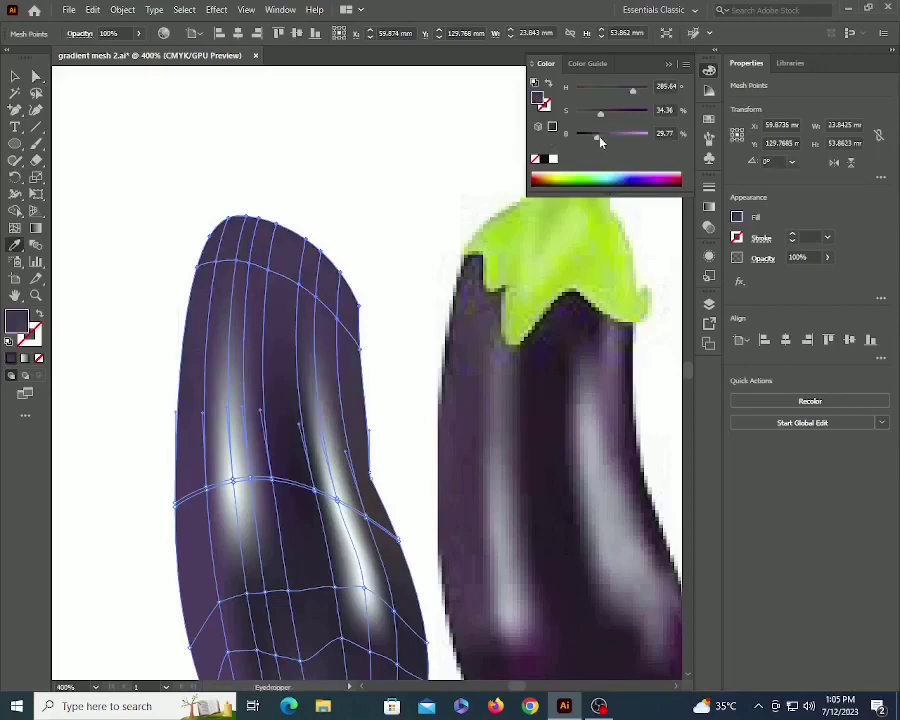
left_click_drag(602, 117, 614, 118)
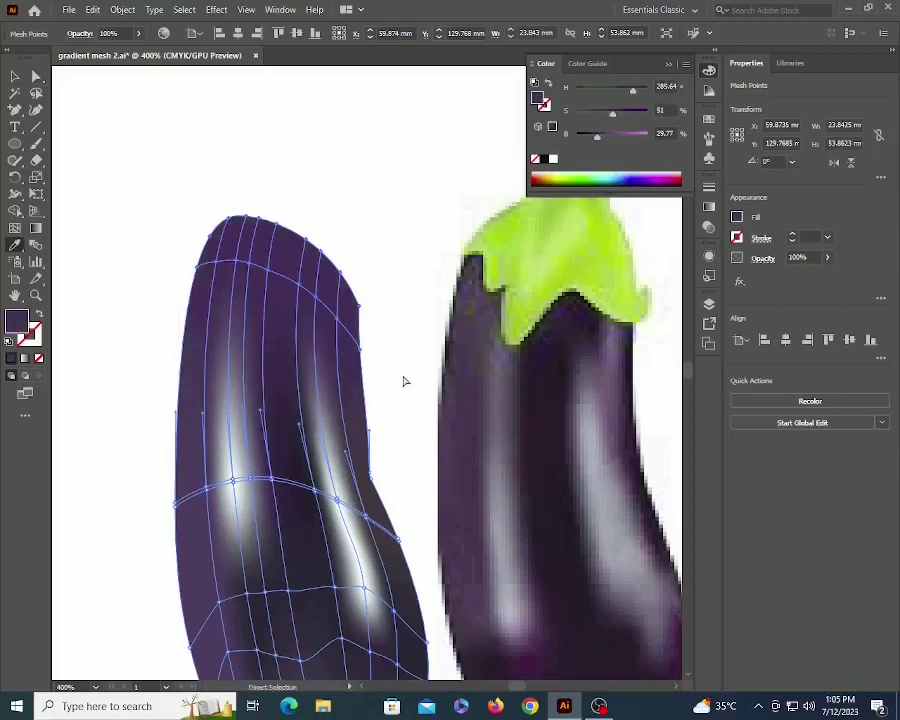
key("ctrl+shift+a")
Colour the mesh points on the lower right lengthwise line with purple sampled from the eggplant at 37% brightness, and deselect the mesh.
key("z")
left_click(347, 366, "alt")
left_click(346, 365, "alt")
left_click_drag(349, 466, 267, 365)
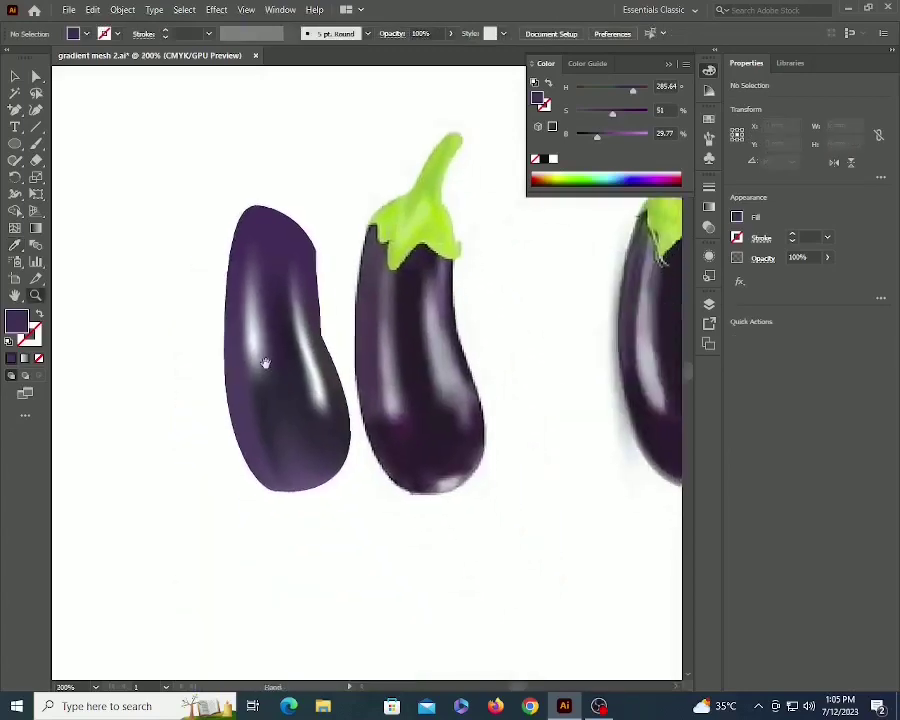
left_click(323, 411)
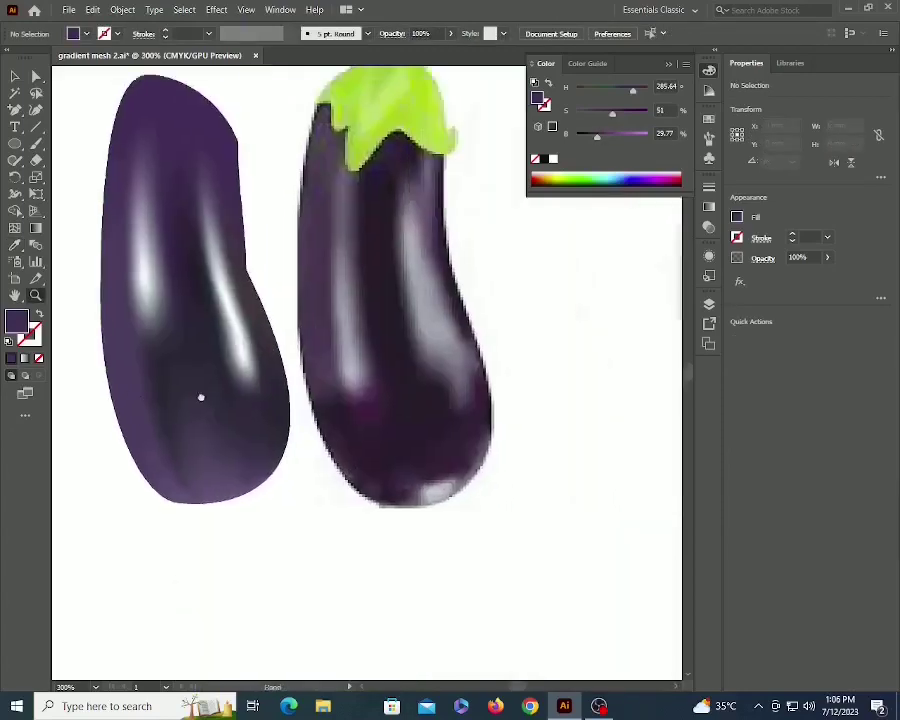
key("a")
left_click_drag(273, 413, 276, 450)
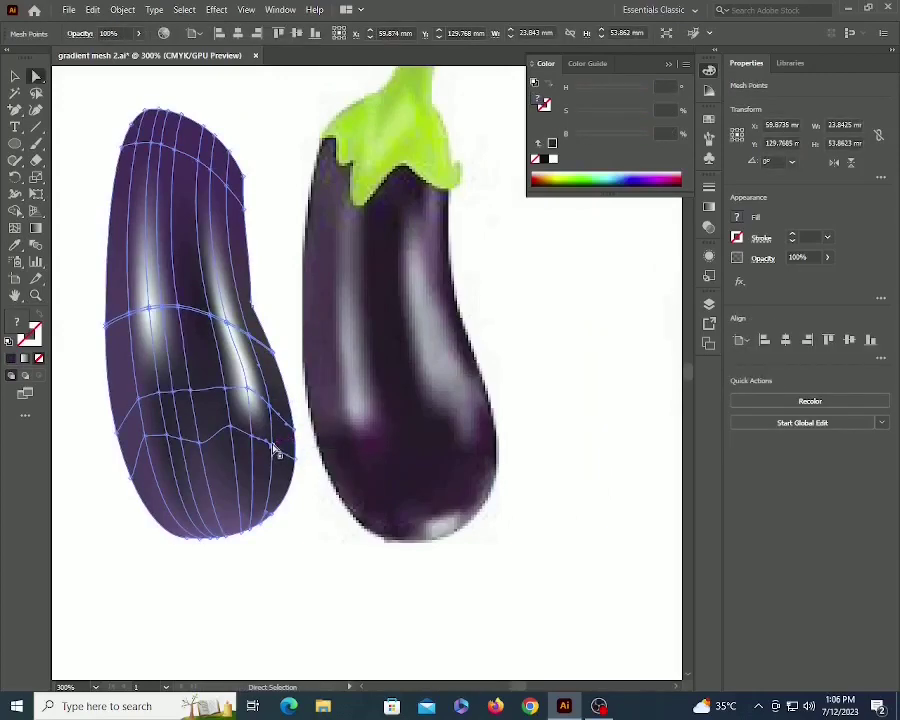
key("i")
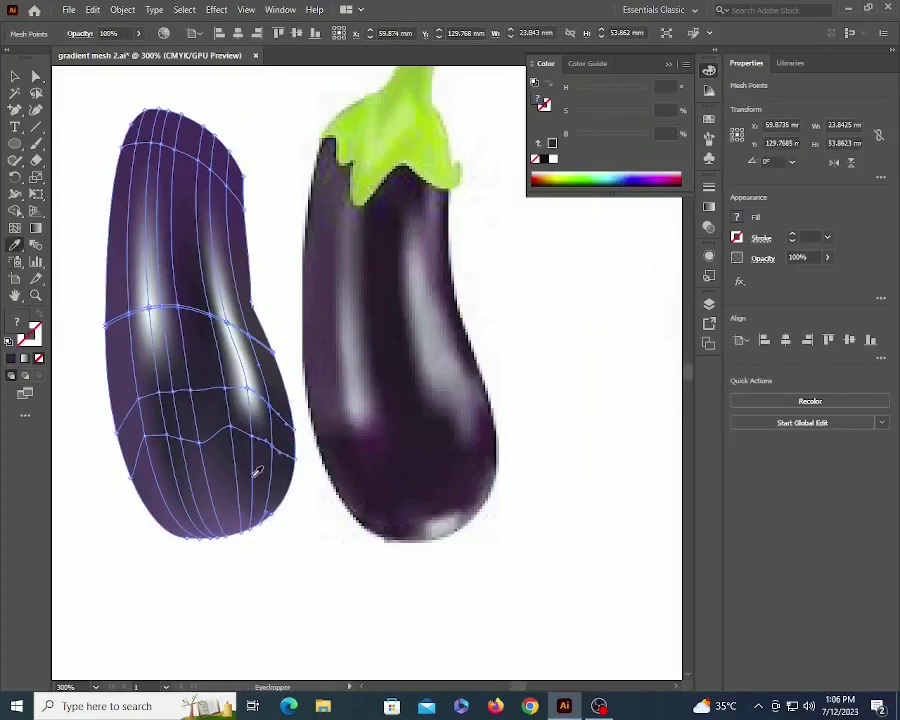
left_click(257, 472)
left_click_drag(601, 142, 606, 142)
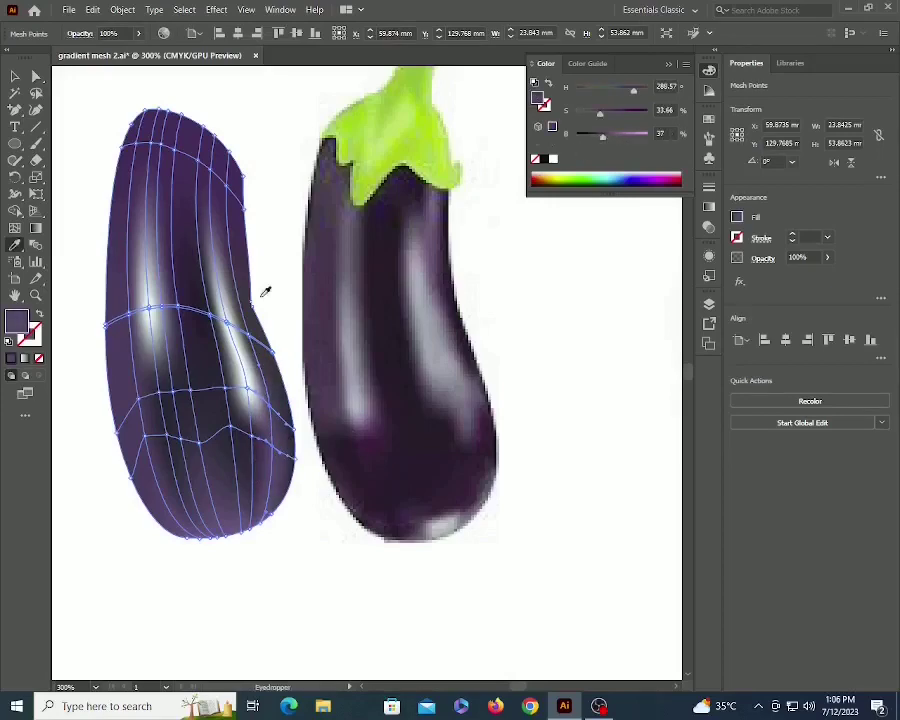
key("ctrl+shift+a")
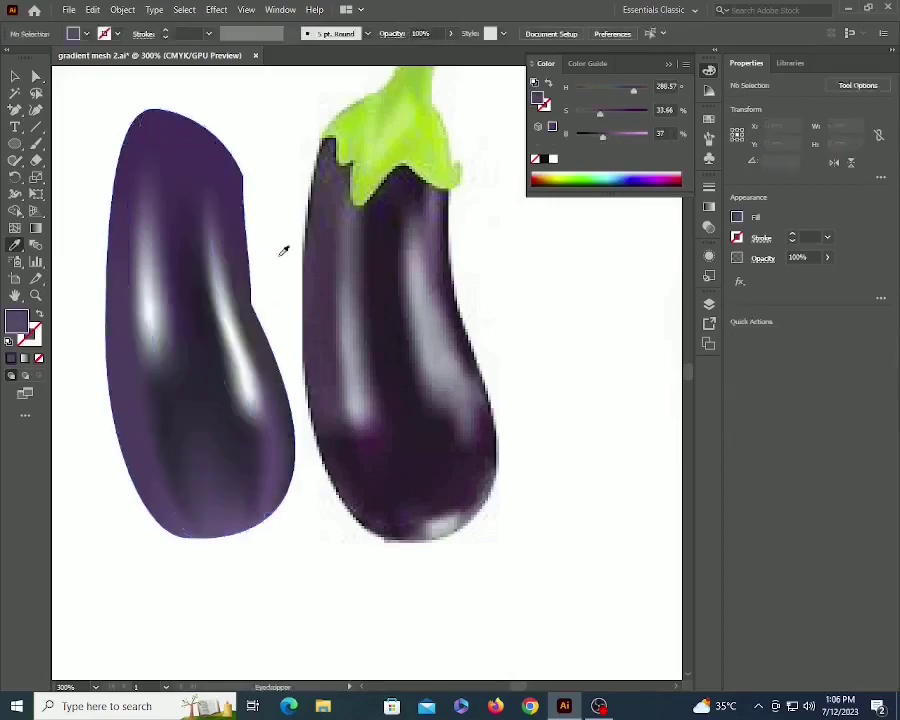
Add a crosswise and a lengthwise mesh line that cross near the eggplant's bottom end, right of centre.
key("ctrl+space")
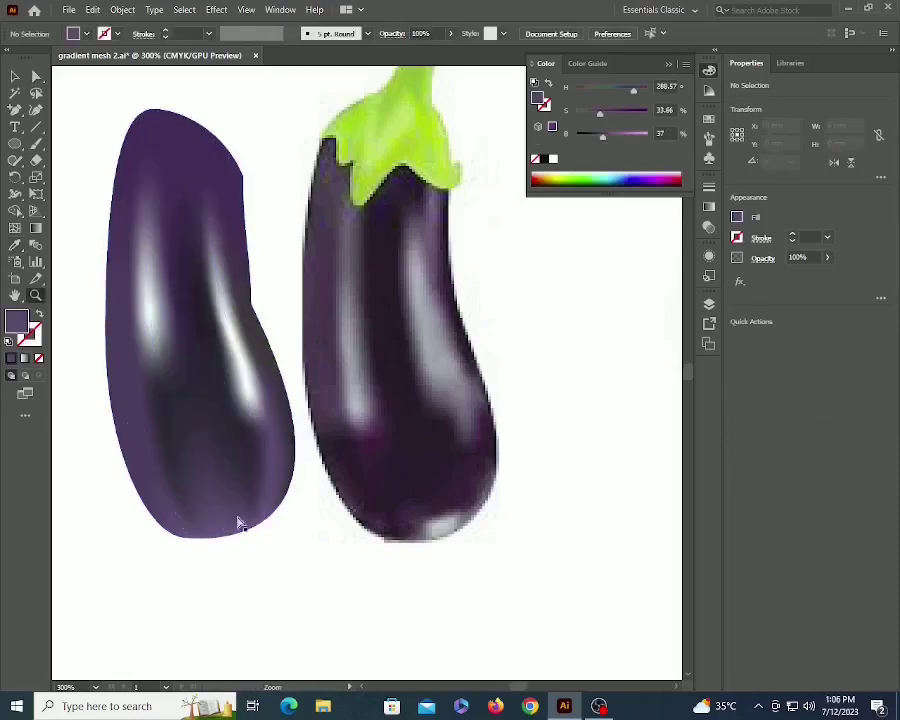
key("a")
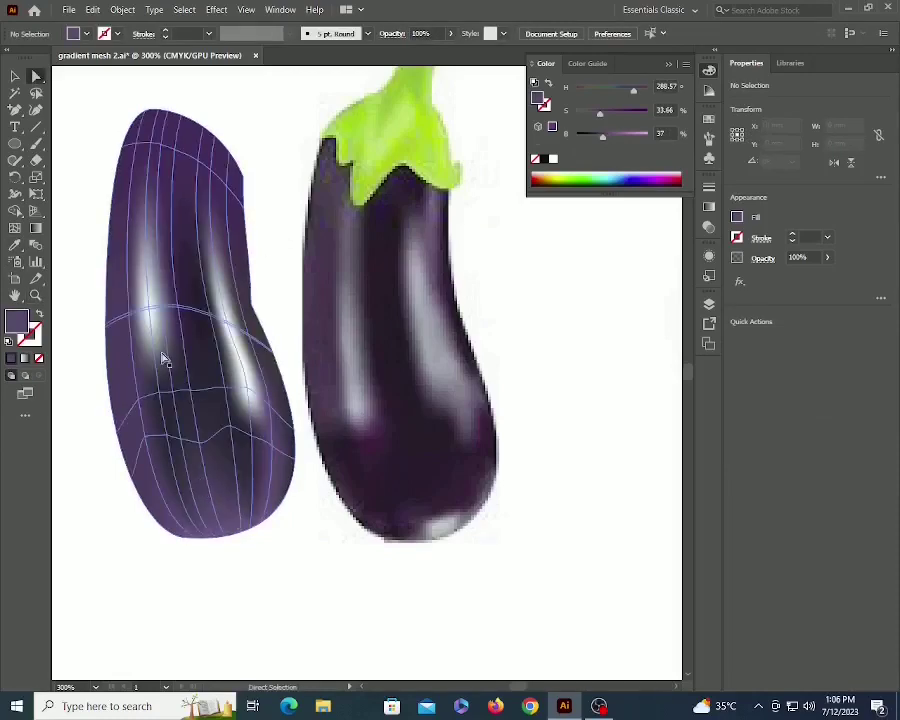
key("z")
left_click(252, 467)
key("space")
left_click_drag(284, 452, 104, 566)
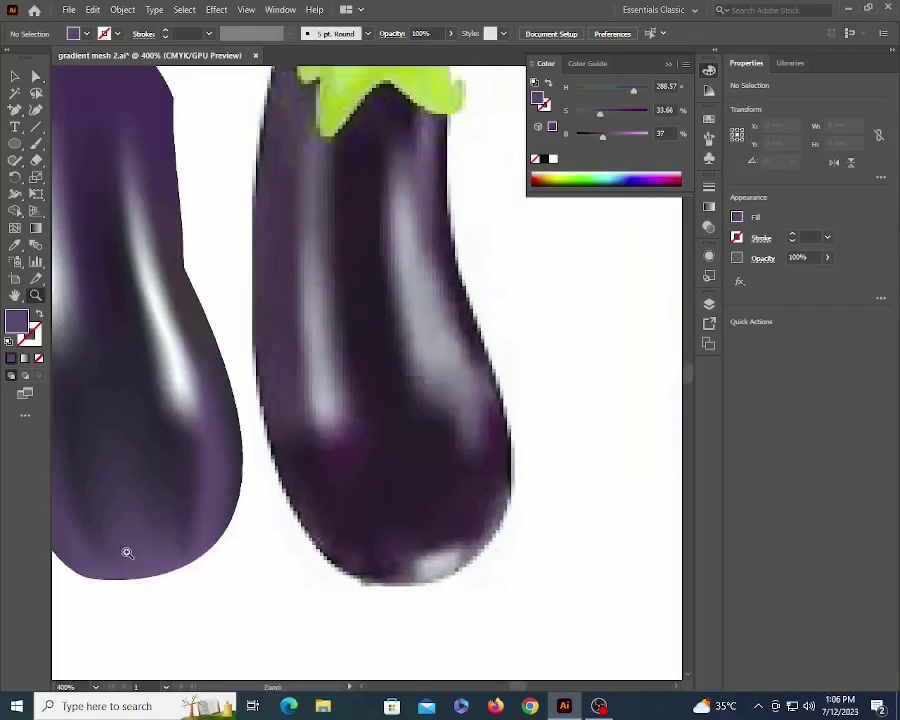
key("u")
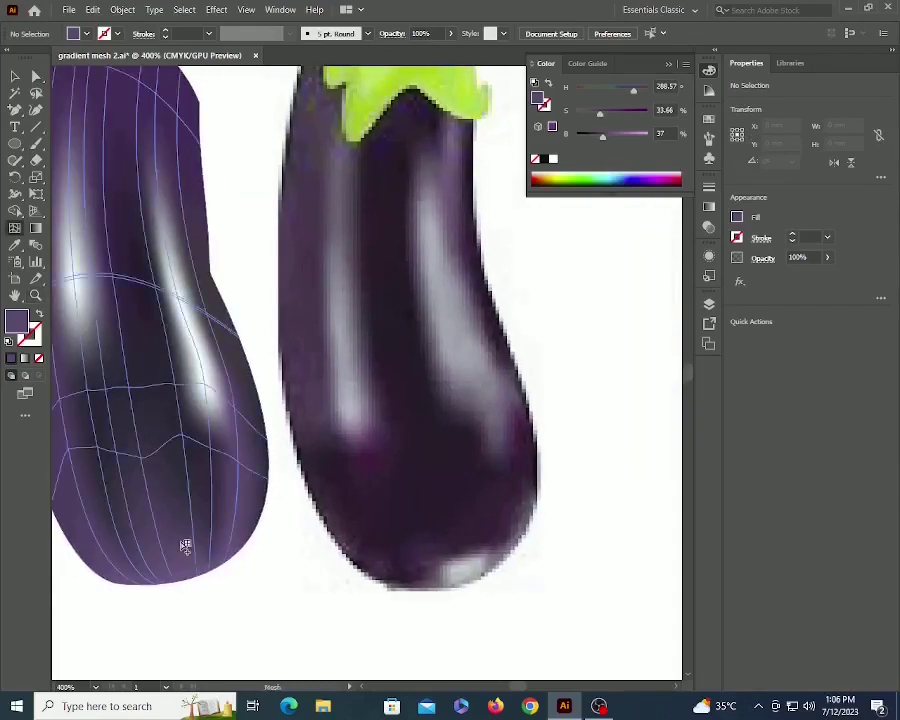
left_click(182, 543)
Move the raised mesh points of the new bottom crosswise line down to smooth its peak.
key("z")
left_click(202, 503)
key("space")
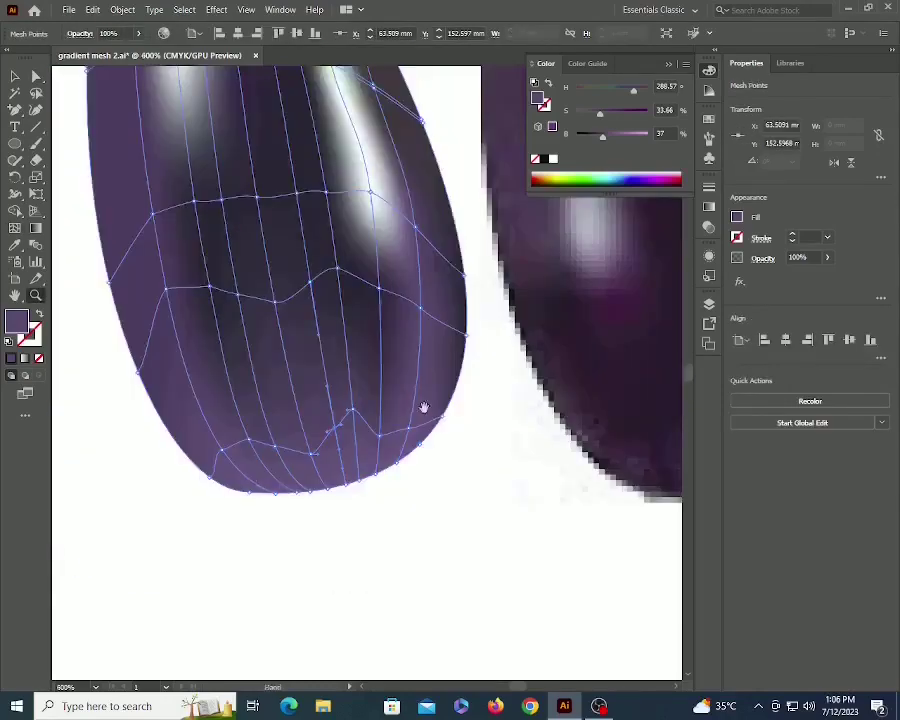
left_click_drag(424, 408, 334, 483)
left_click(250, 480)
left_click(250, 479)
key("space")
left_click_drag(394, 378, 136, 582)
key("a")
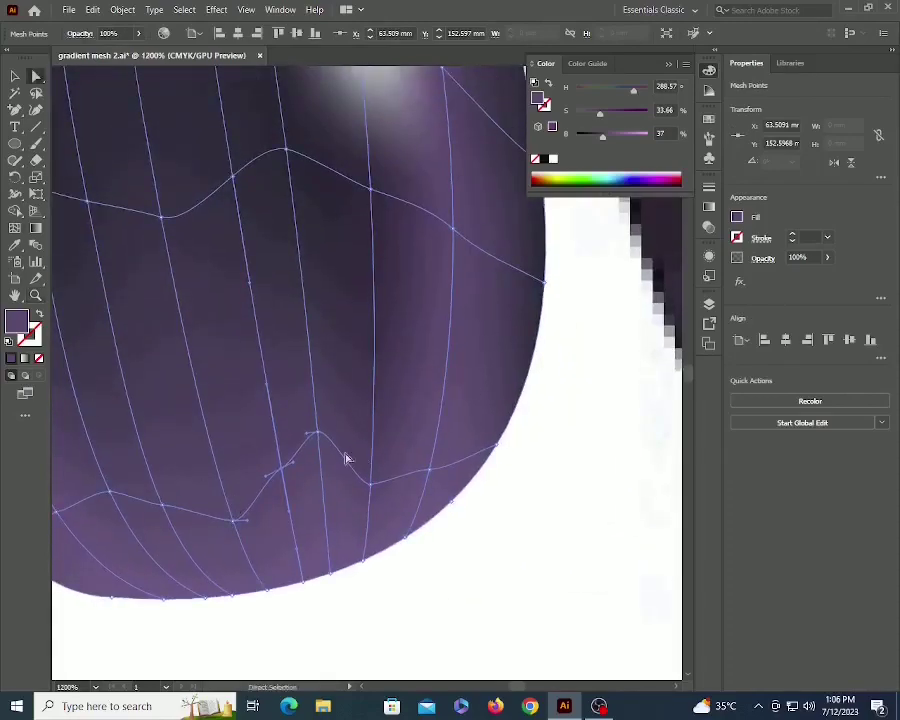
left_click_drag(316, 433, 327, 494)
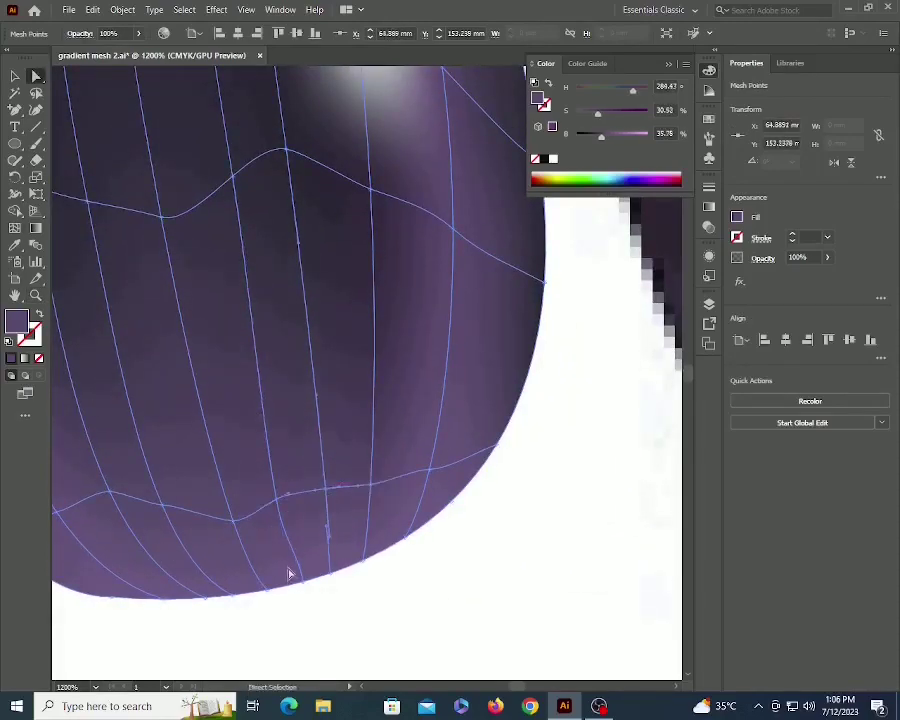
Add another pair of crossing mesh lines just above the eggplant's bottom edge, right of centre.
key("u")
left_click(318, 546)
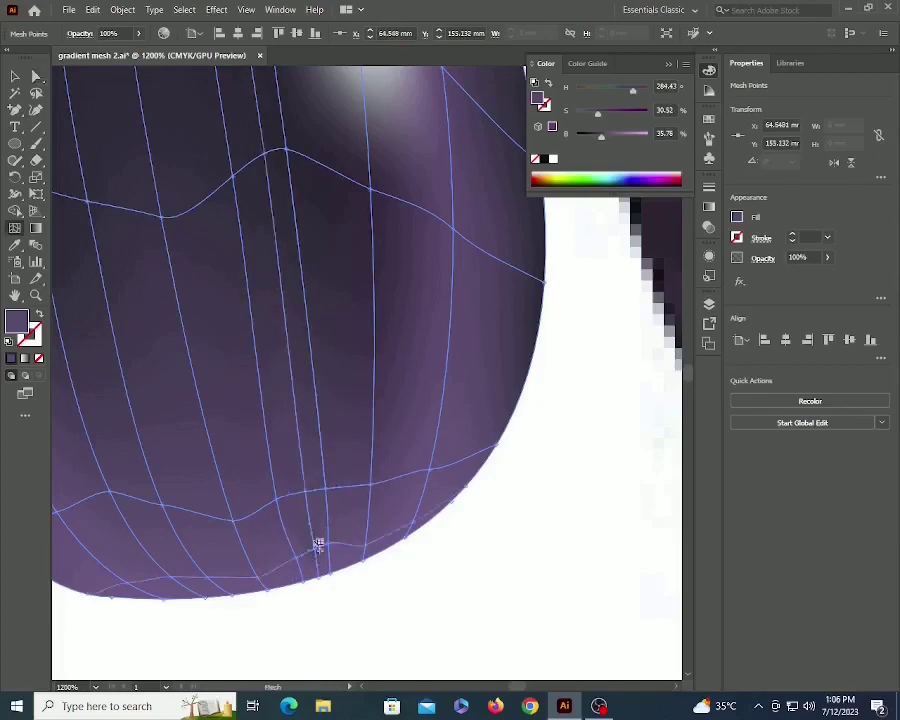
key("a")
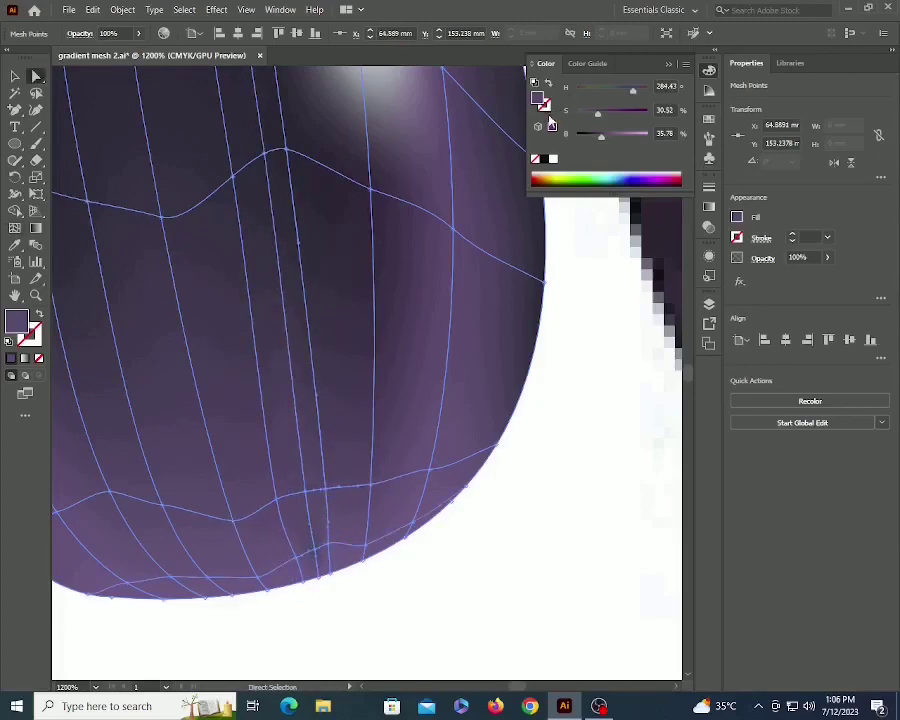
Colour two neighbouring mesh points of the lowest crosswise line white to form a highlight at the lower right of the bottom.
left_click(552, 162)
key("ctrl+z")
left_click(365, 545)
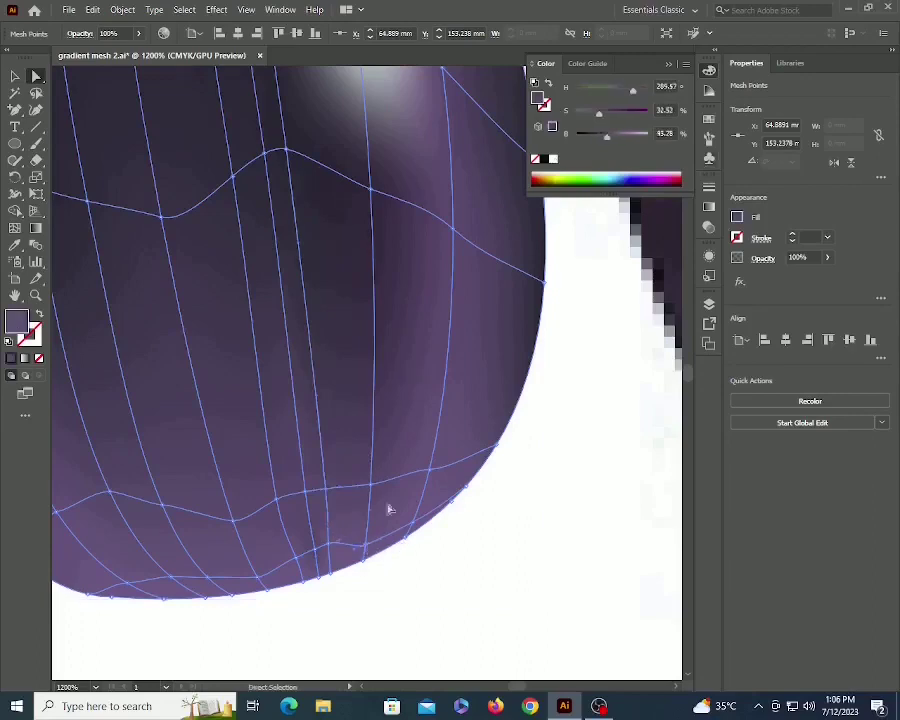
left_click(552, 160)
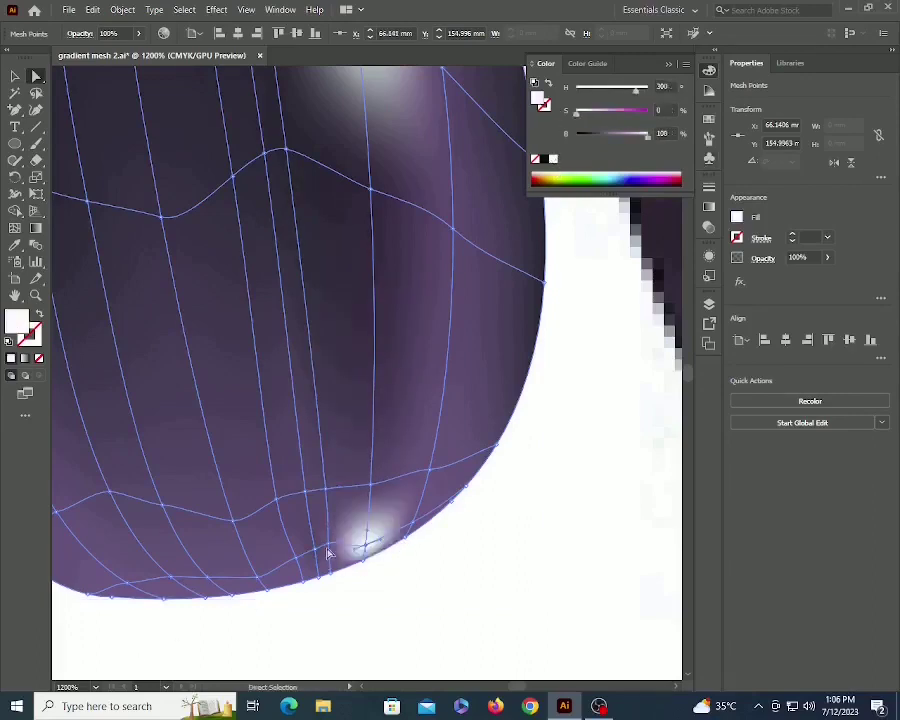
left_click(329, 553)
left_click(552, 160)
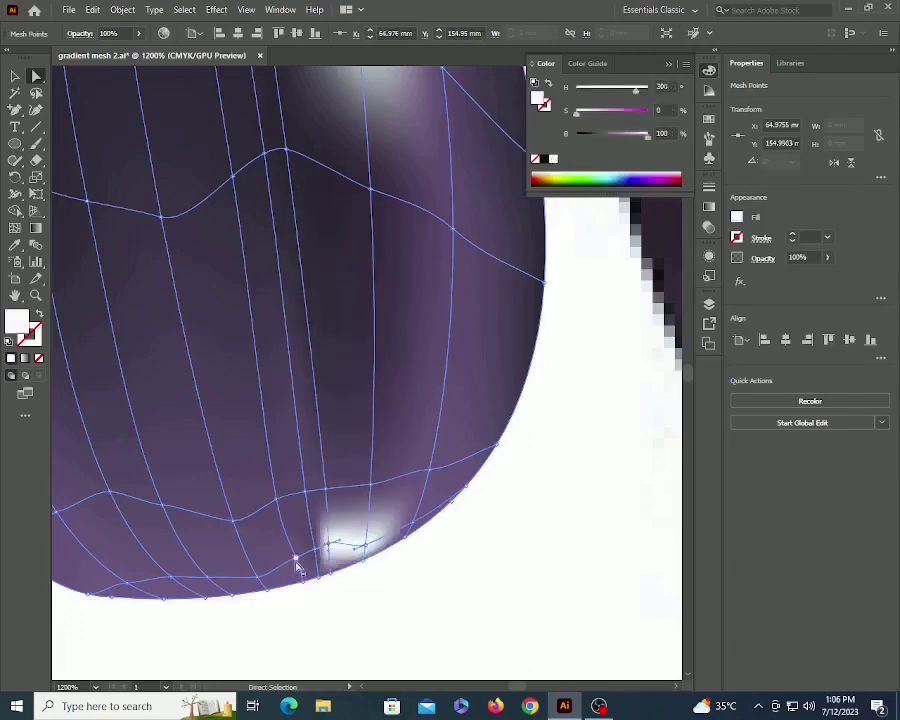
Colour the mesh points to the left of the bottom highlight white, extending it leftward along the lowest crosswise line.
left_click_drag(312, 548, 313, 547)
left_click(553, 159)
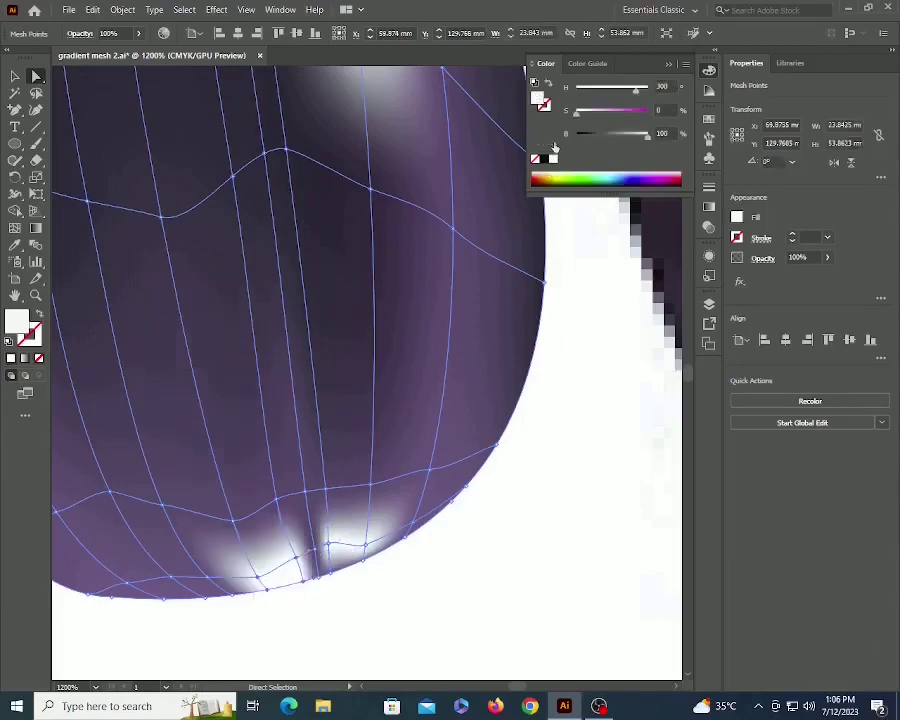
left_click(316, 551)
left_click(553, 159)
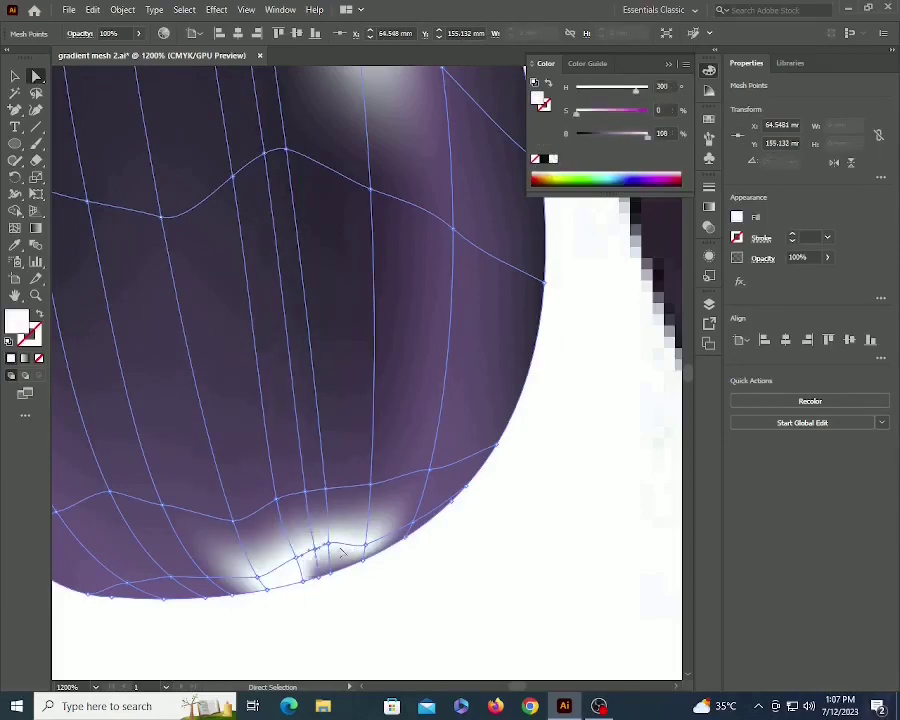
left_click(409, 596)
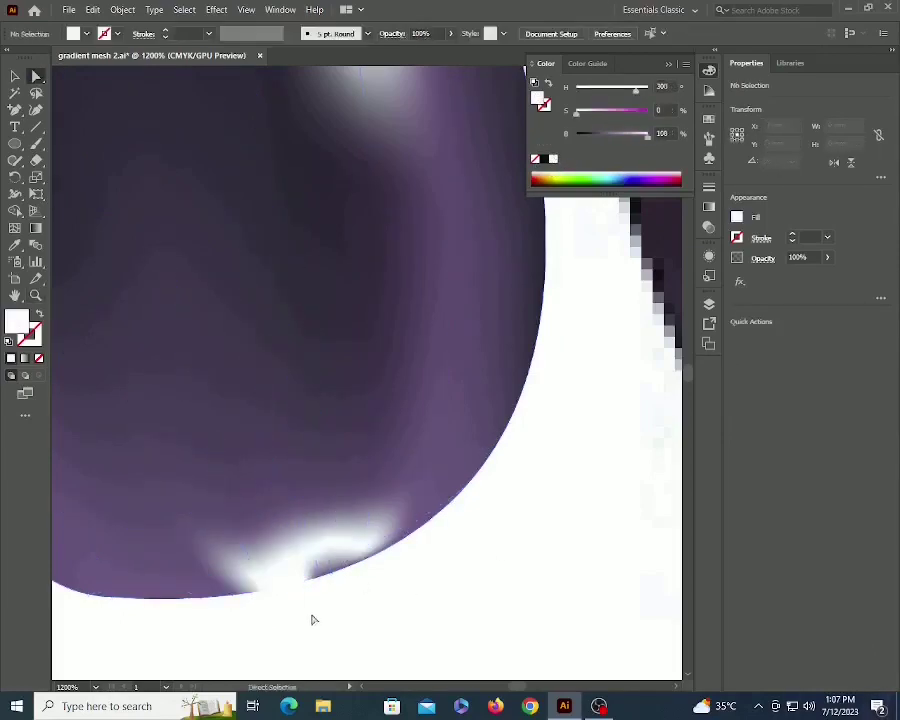
Colour the mesh points along the eggplant's lower-right edge white to widen the bottom highlight.
left_click_drag(311, 616, 426, 519)
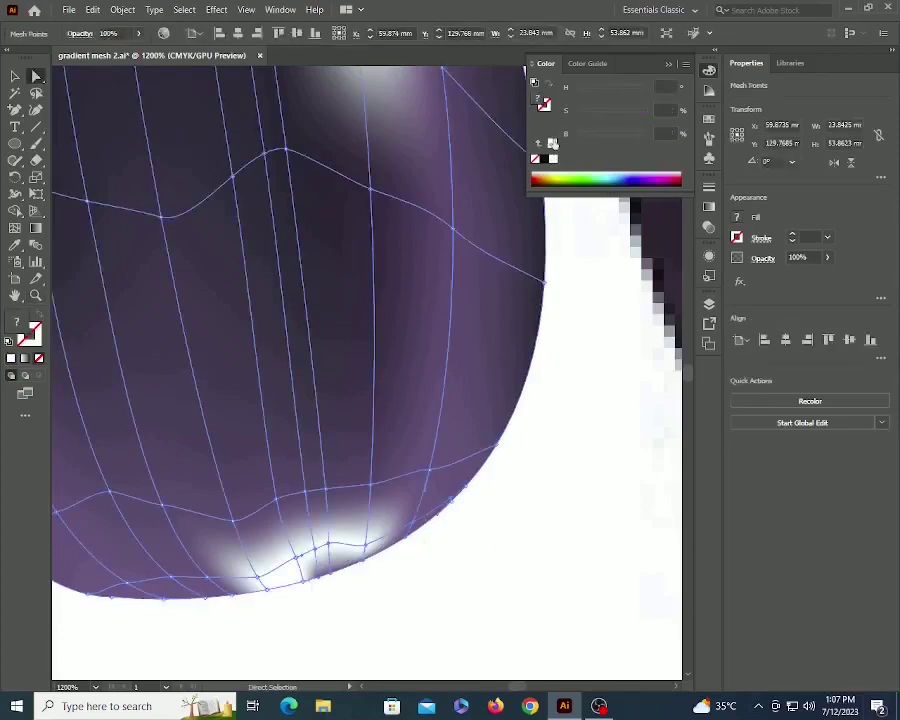
left_click(553, 158)
left_click(520, 537)
Recolour the left mesh points of the bottom highlight with a purple sampled from the eggplant, raising its brightness to 69%.
key("z")
left_click(394, 430, "alt")
left_click(394, 430, "alt")
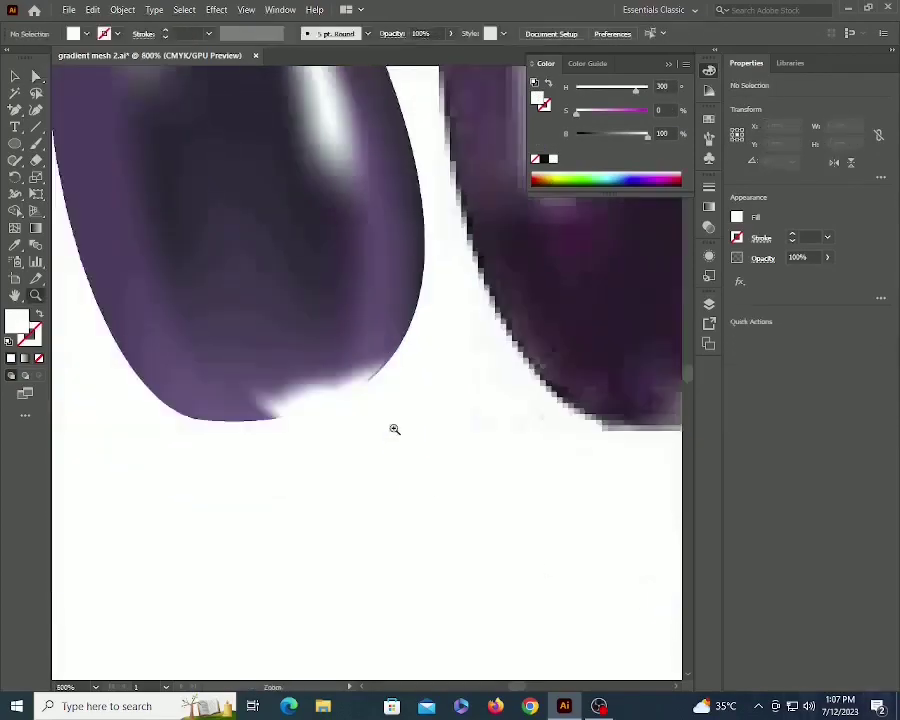
left_click_drag(377, 409, 328, 571)
key("a")
left_click(308, 521)
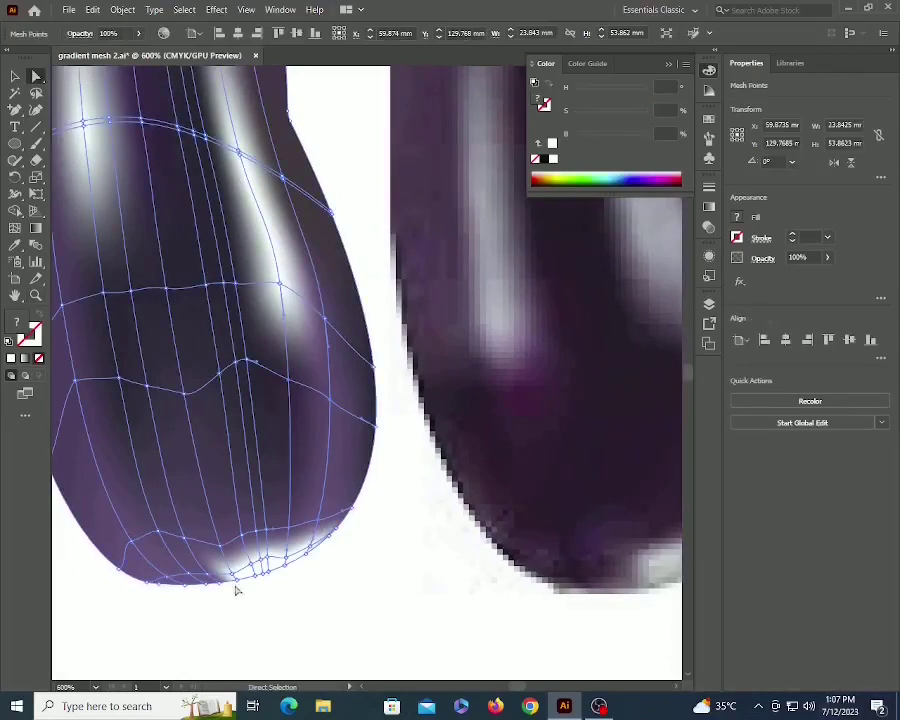
key("z")
left_click(258, 584)
left_click(258, 584)
left_click_drag(258, 584, 255, 532)
key("a")
left_click(203, 513)
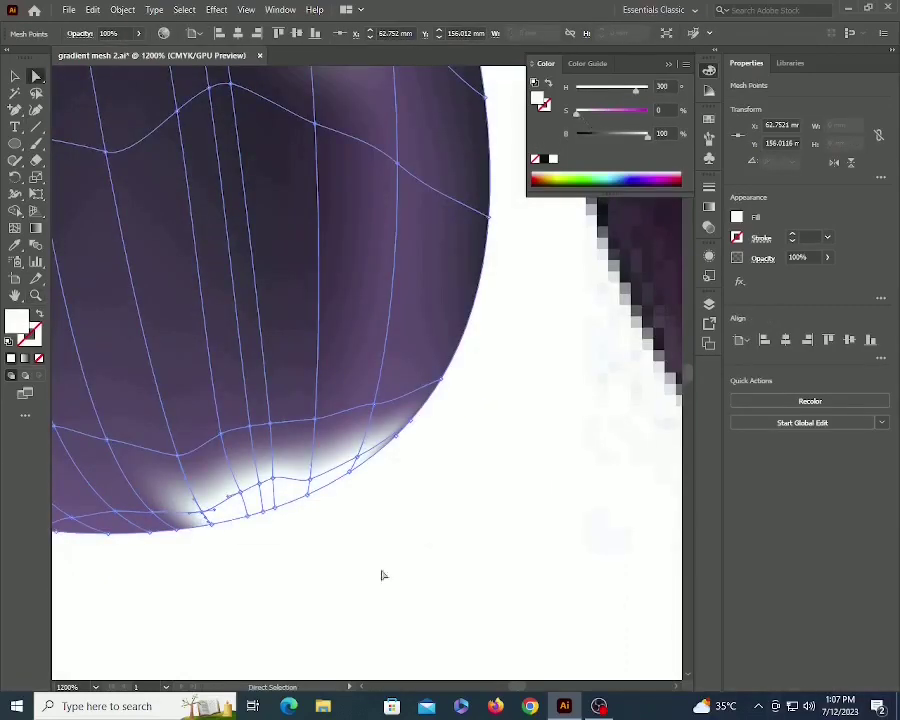
key("i")
left_click(127, 501)
left_click_drag(607, 137, 620, 137)
left_click(202, 498)
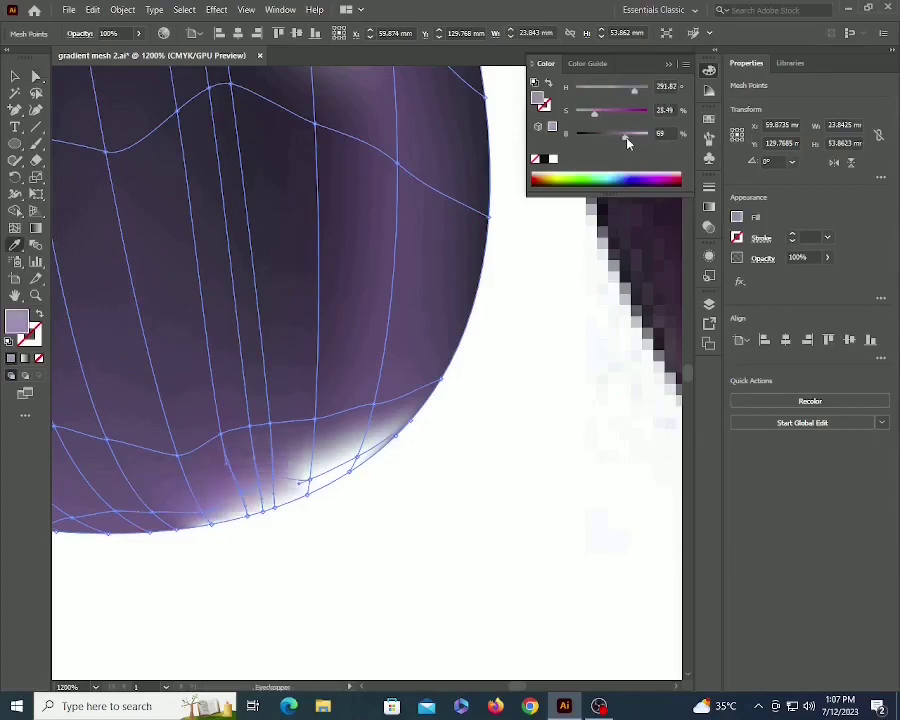
Tone down the right end of the bottom highlight with a sampled purple at 58% brightness.
key("a")
left_click(354, 460)
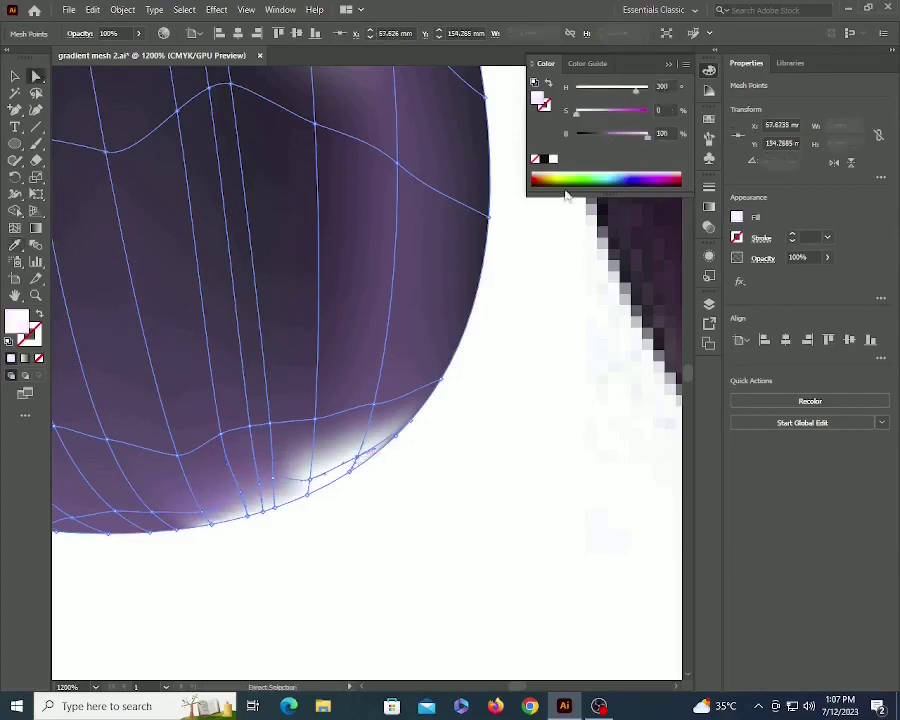
key("i")
left_click(178, 468)
left_click_drag(606, 137, 619, 137)
left_click(459, 505, "ctrl")
Compare the shading of the whole eggplant with the reference photo beside it.
key("z")
left_click(379, 355, "alt")
left_click(379, 355, "alt")
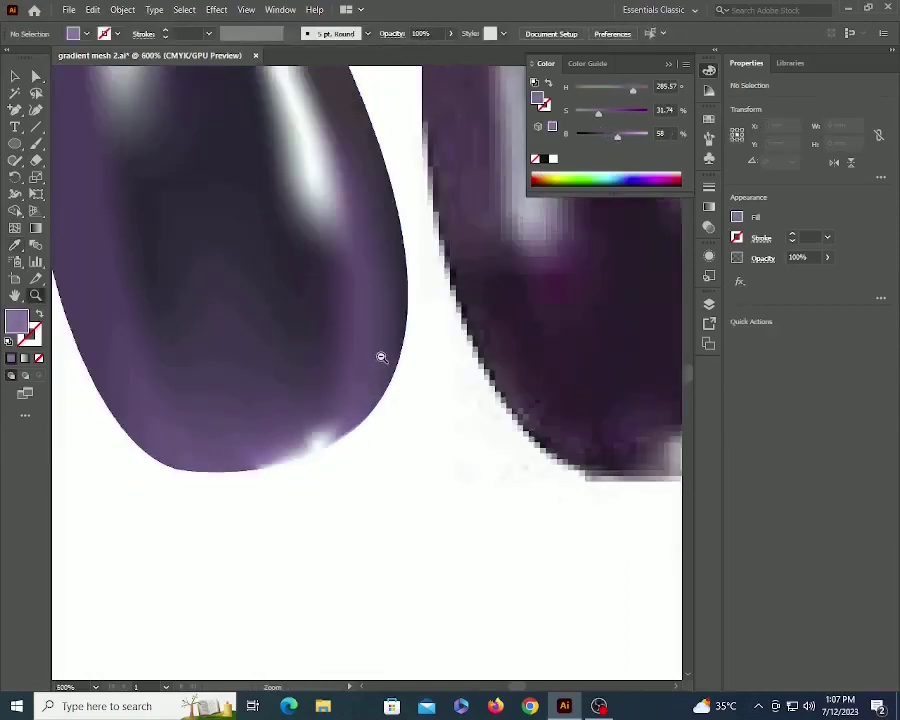
left_click(381, 357, "alt")
left_click(381, 357, "alt")
left_click(381, 357, "alt")
left_click(381, 357, "alt")
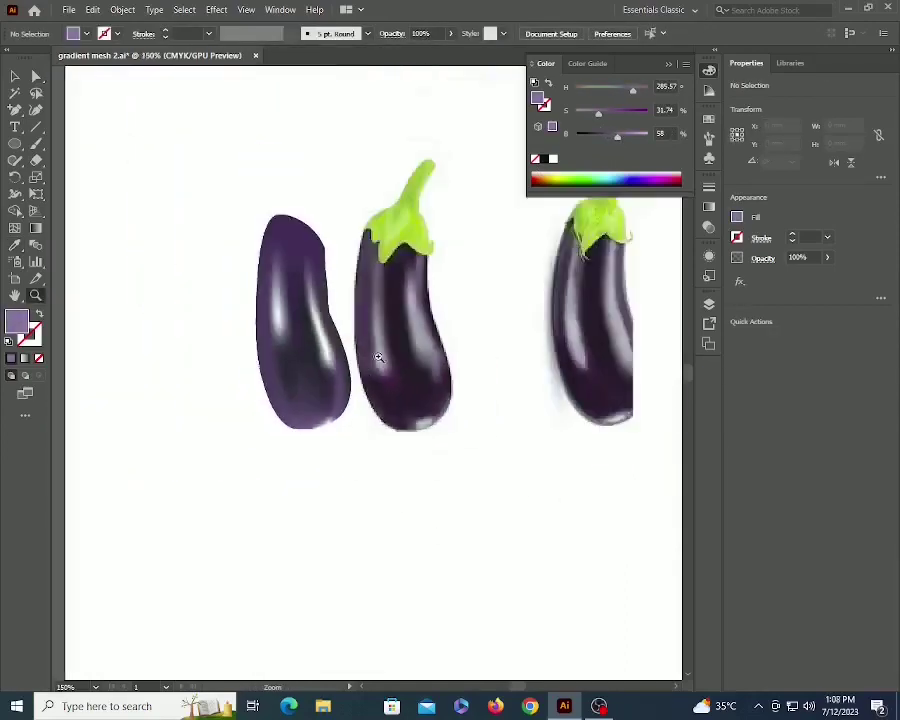
left_click_drag(366, 350, 342, 414)
key("v")
Trace the jagged lower edge of the photo's green calyx with the Pen tool, from its left tip to the right curl.
key("z")
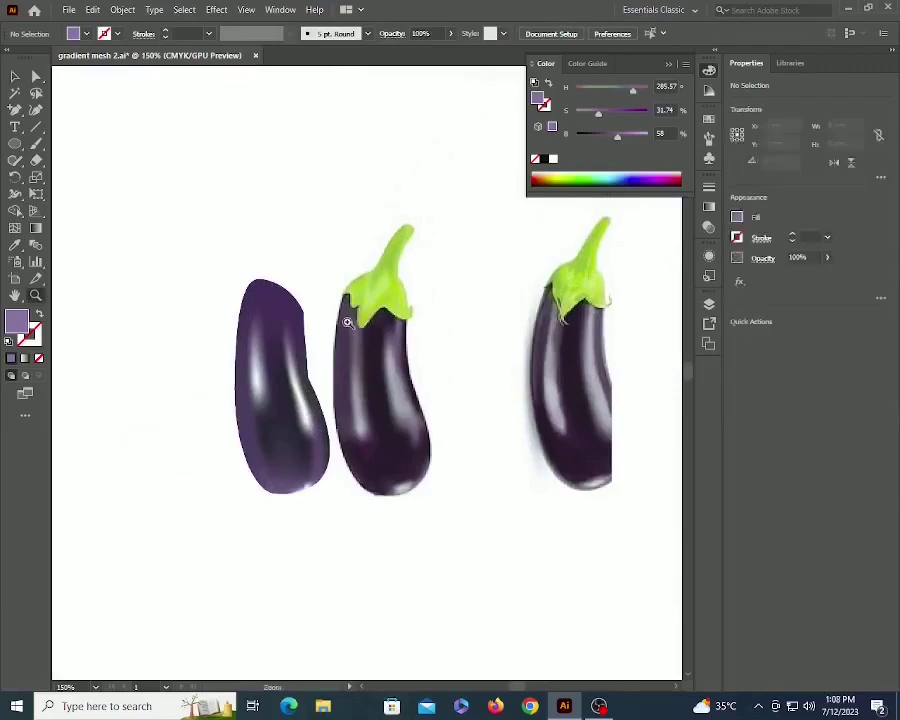
left_click(348, 323)
left_click(348, 323)
left_click(348, 323)
left_click_drag(337, 479, 297, 421)
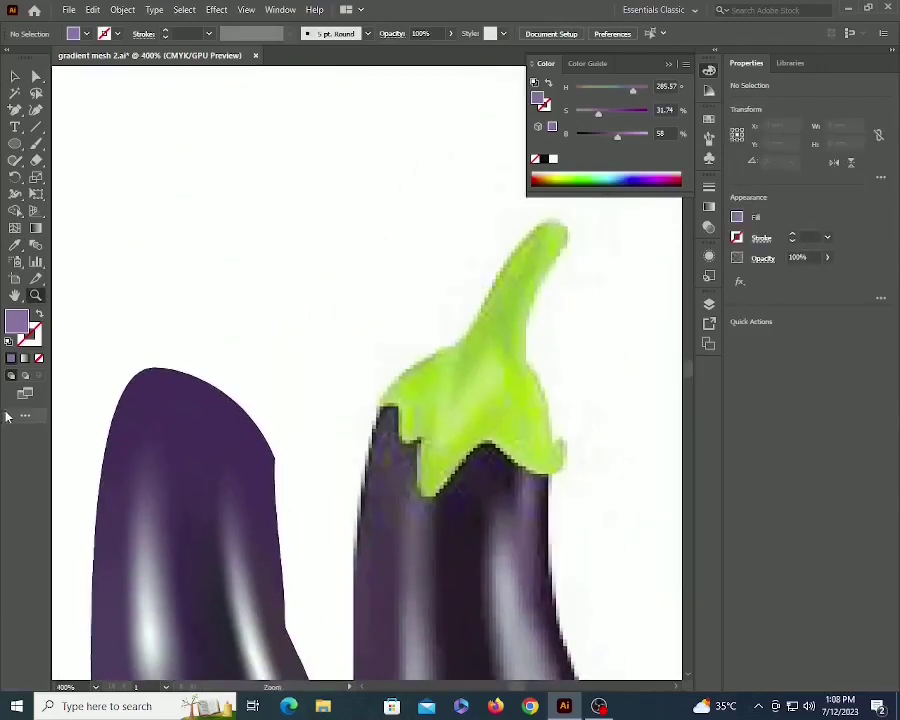
key("p")
left_click_drag(381, 408, 422, 447)
left_click(421, 441)
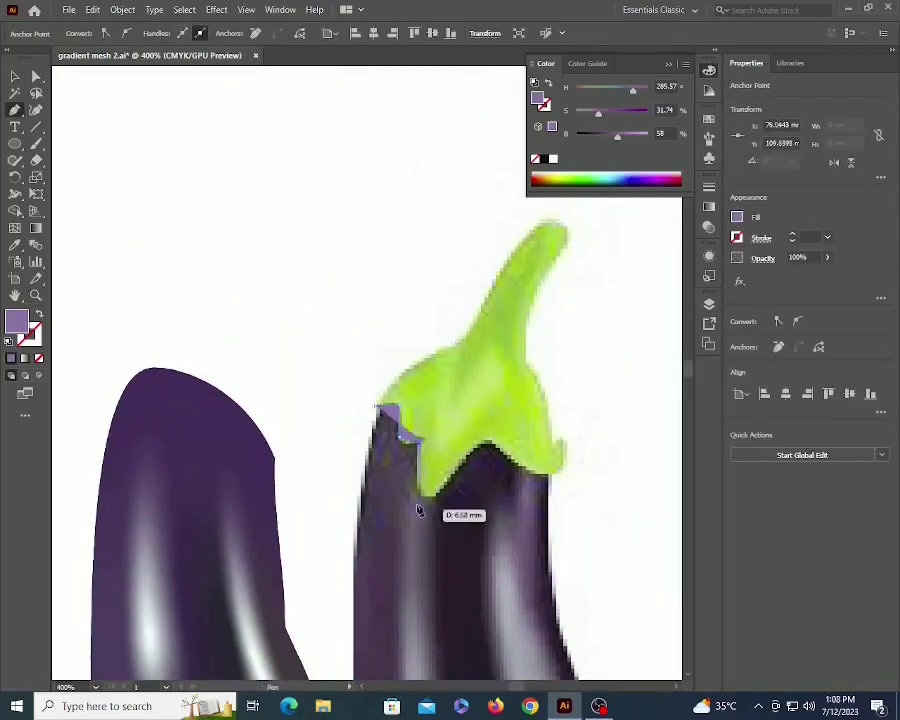
left_click(417, 478)
left_click_drag(431, 497, 439, 496)
left_click(475, 447)
left_click_drag(510, 459, 530, 486)
left_click_drag(563, 442, 563, 410)
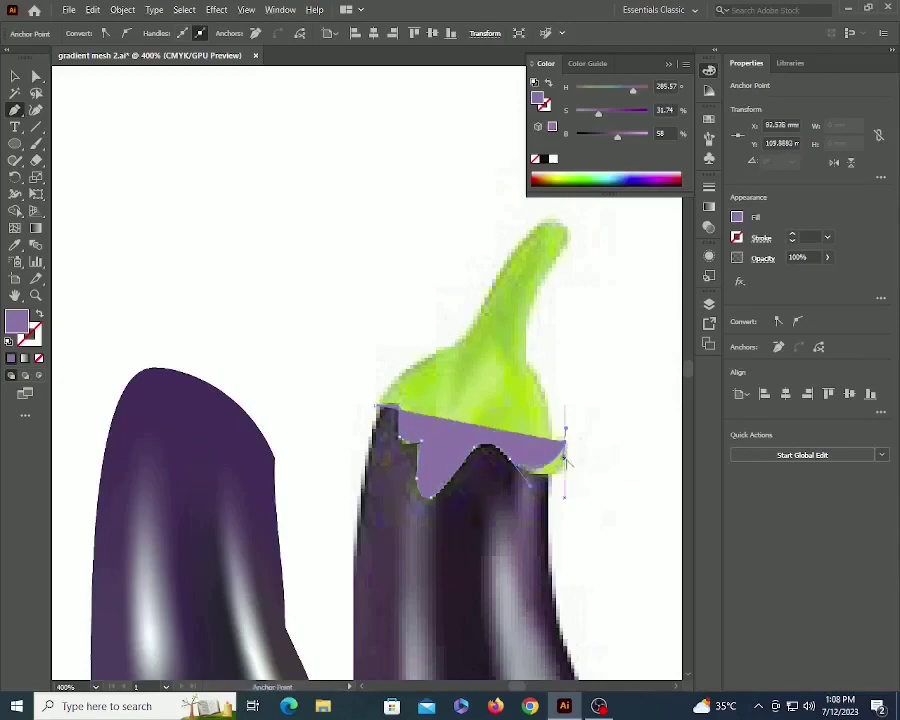
left_click(563, 442, "alt")
Give the path a purple stroke with no fill and trace the calyx's right side and stem, closing it at the left tip.
key("shift+x")
left_click(38, 359)
left_click(553, 441)
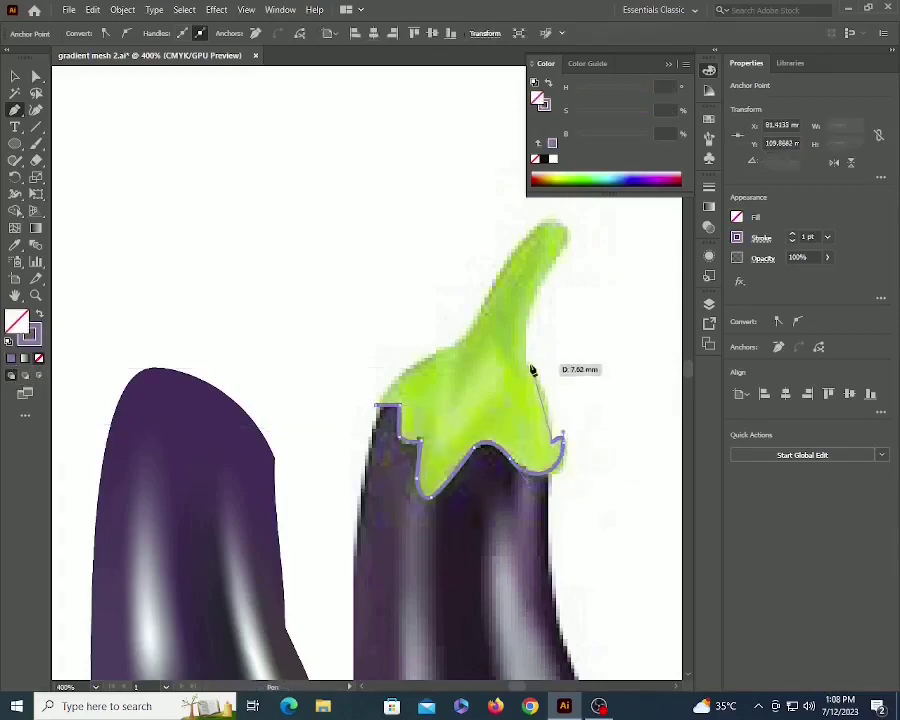
left_click_drag(529, 363, 512, 353)
left_click_drag(563, 249, 584, 245)
left_click_drag(538, 221, 513, 241)
left_click(377, 406)
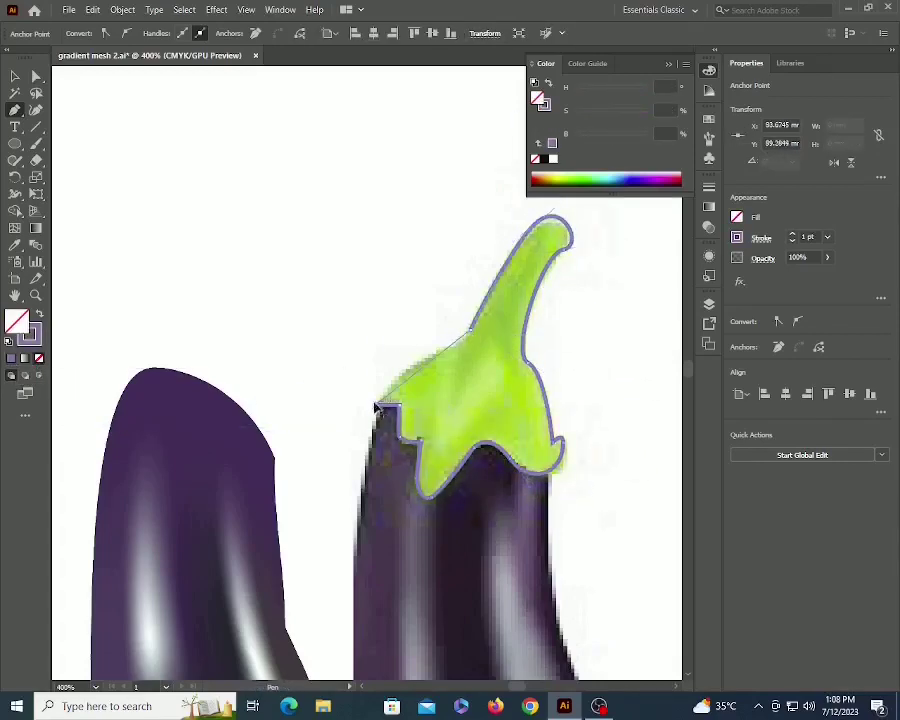
Move the calyx outline onto the top of the shaded eggplant and fill it with green sampled from the photo's stem.
key("v")
left_click_drag(452, 344, 162, 356)
key("i")
left_click(523, 263)
key("v")
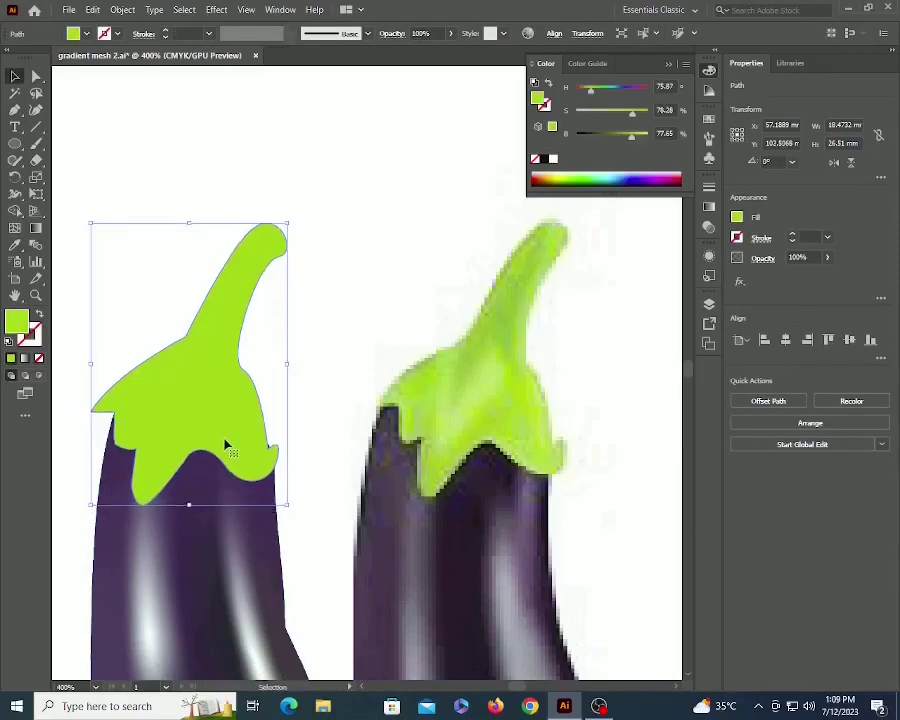
Bend the calyx's upper-left edge outward by adjusting the anchor point at its left tip.
left_click_drag(225, 442, 307, 364)
key("z")
left_click(237, 370)
left_click(237, 370)
key("a")
key("ctrl+minus")
key("ctrl+minus")
key("ctrl+minus")
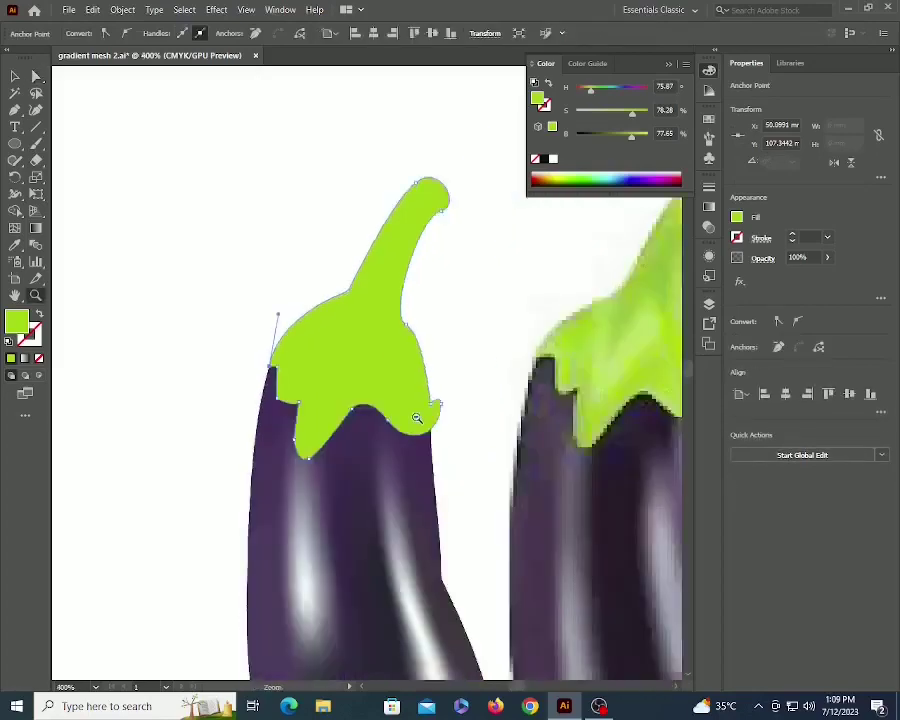
Add two pairs of crossing mesh lines to the calyx, one at its centre and one at the stem's base.
key("v")
key("u")
left_click(382, 377)
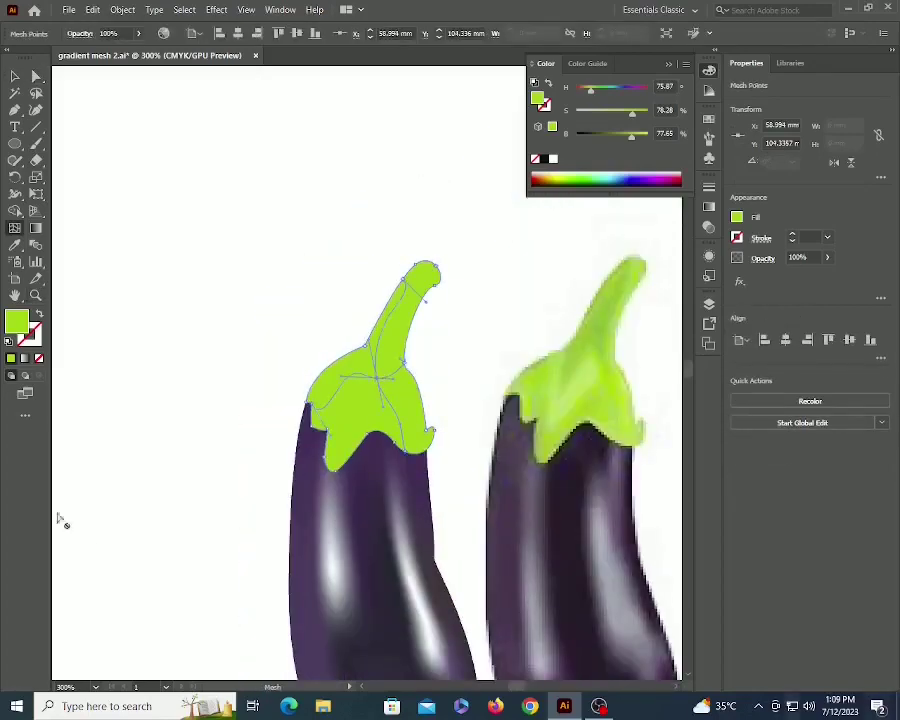
key("z")
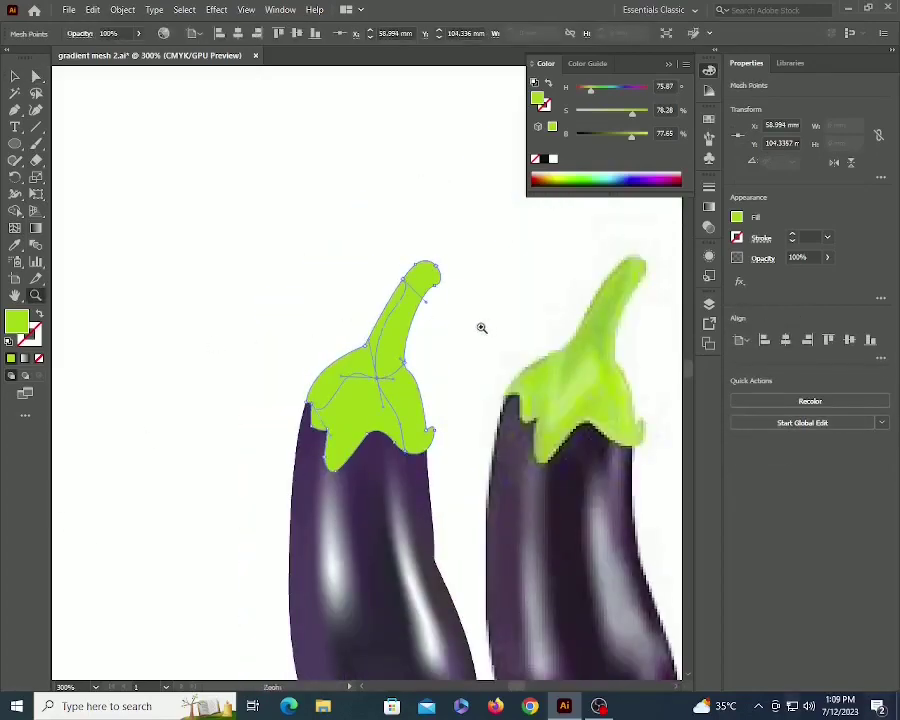
key("u")
left_click(396, 360)
key("z")
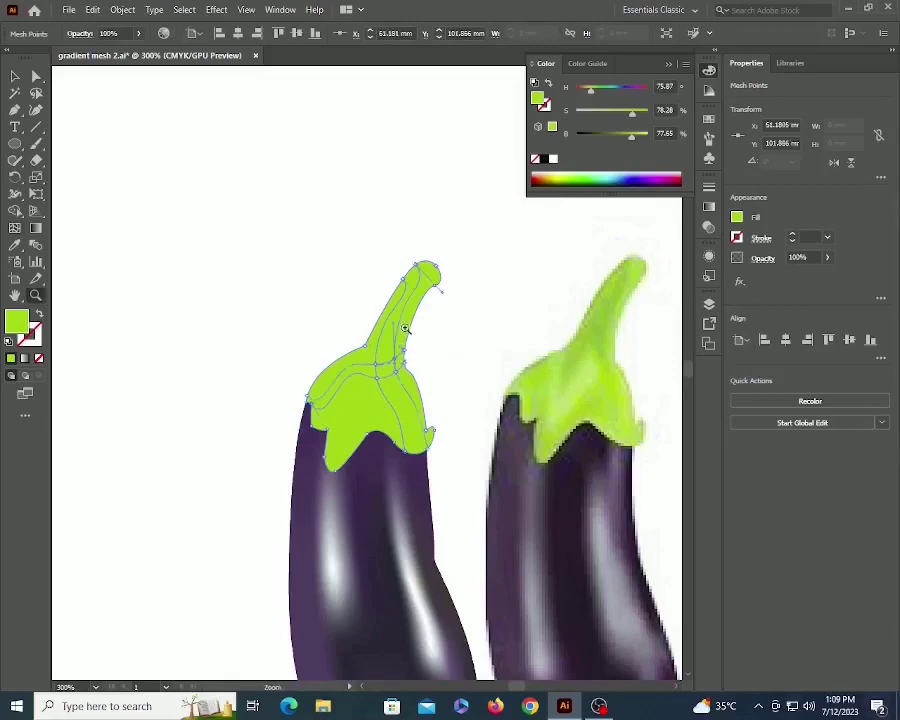
Raise the brightness of the mesh point at the stem's base to 99%.
left_click(405, 325)
left_click(405, 325)
key("space")
left_click_drag(262, 434, 429, 363)
key("a")
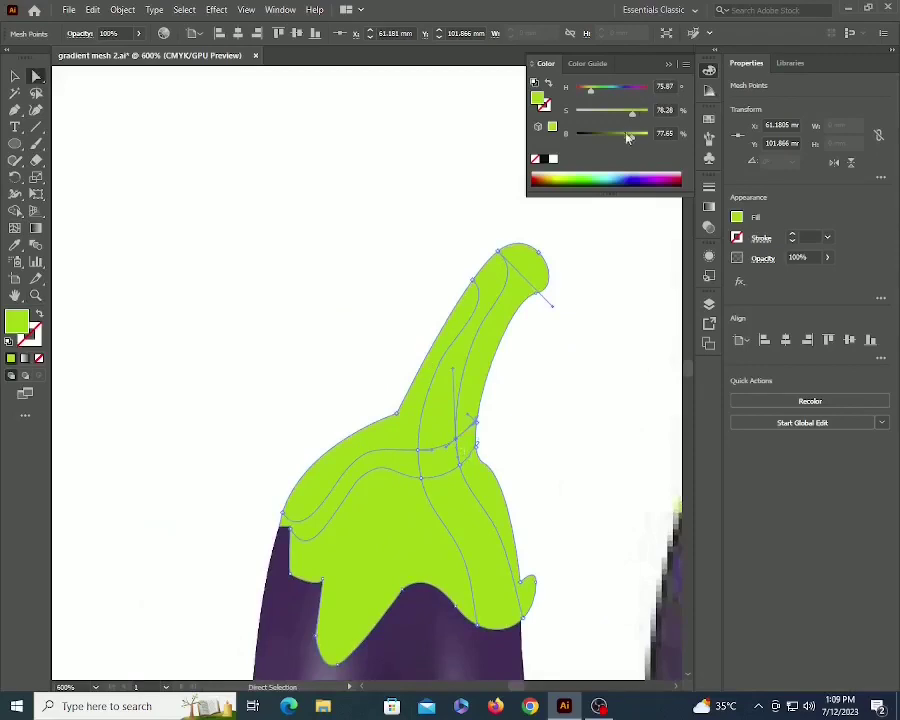
left_click_drag(638, 142, 646, 140)
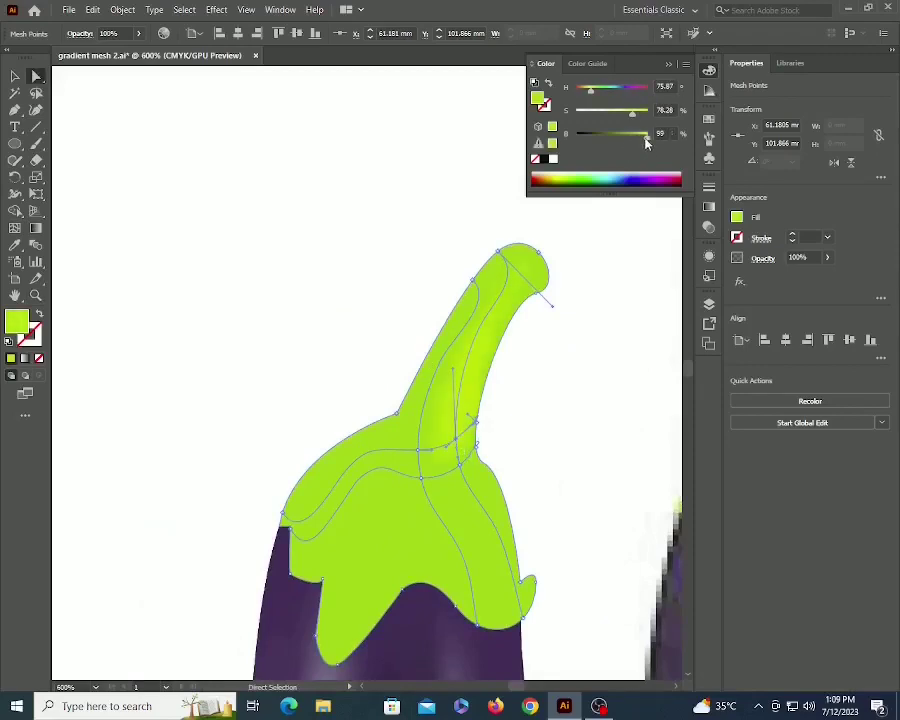
Add darker green mesh points on the calyx's upper-left shoulder and near the stem's tip, using 72% brightness at the stem.
left_click(373, 439)
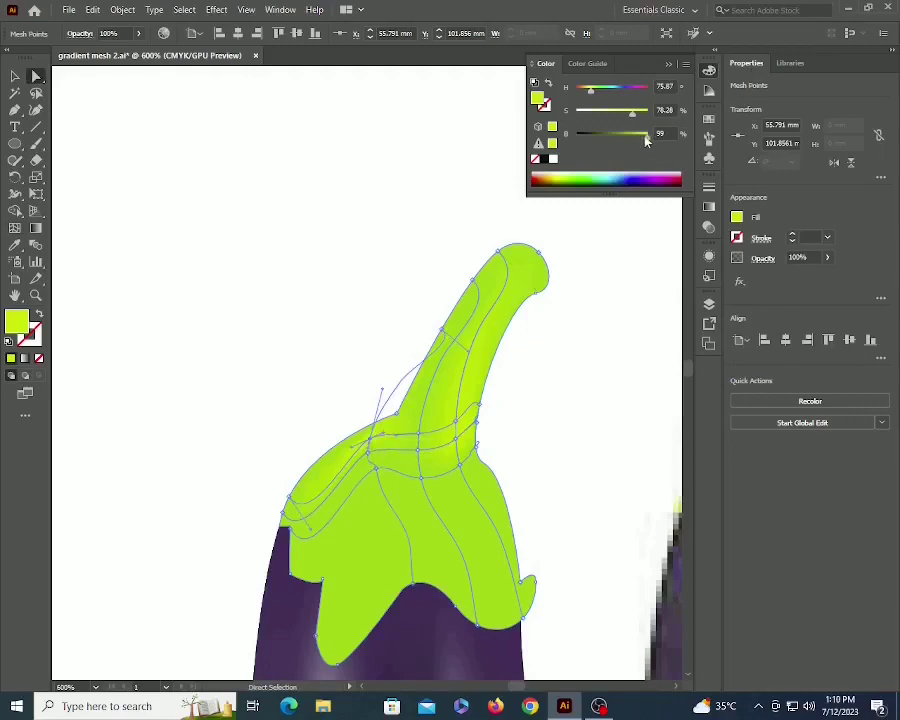
left_click_drag(646, 136, 627, 138)
left_click(418, 475)
left_click(506, 279)
key("ctrl+shift+a")
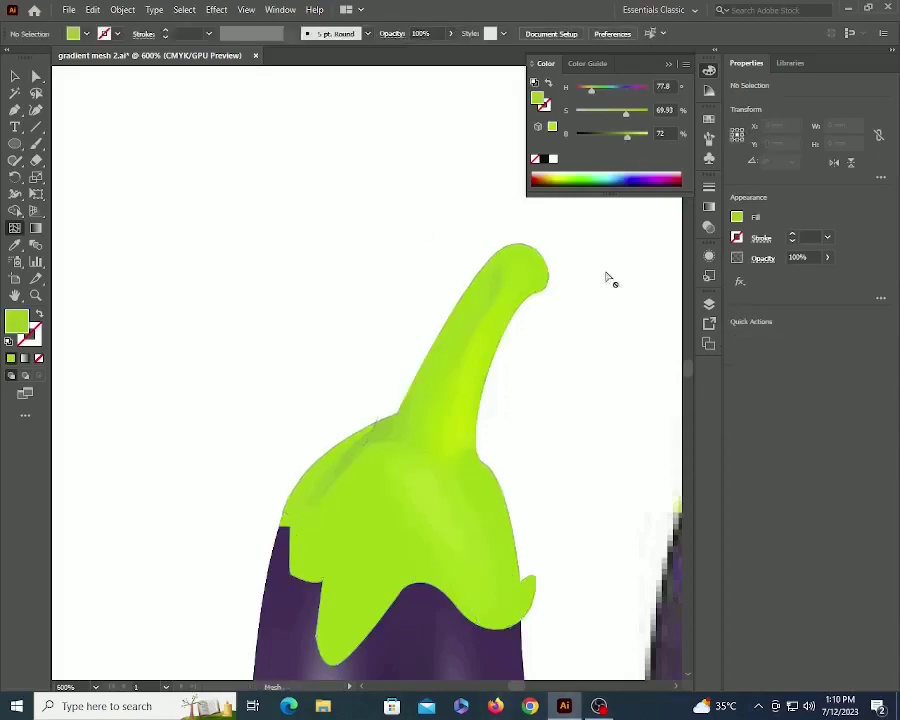
Set the brightness of the calyx's upper-left shoulder mesh point to 74% and view the finished eggplant beside the photo.
key("a")
left_click(370, 436)
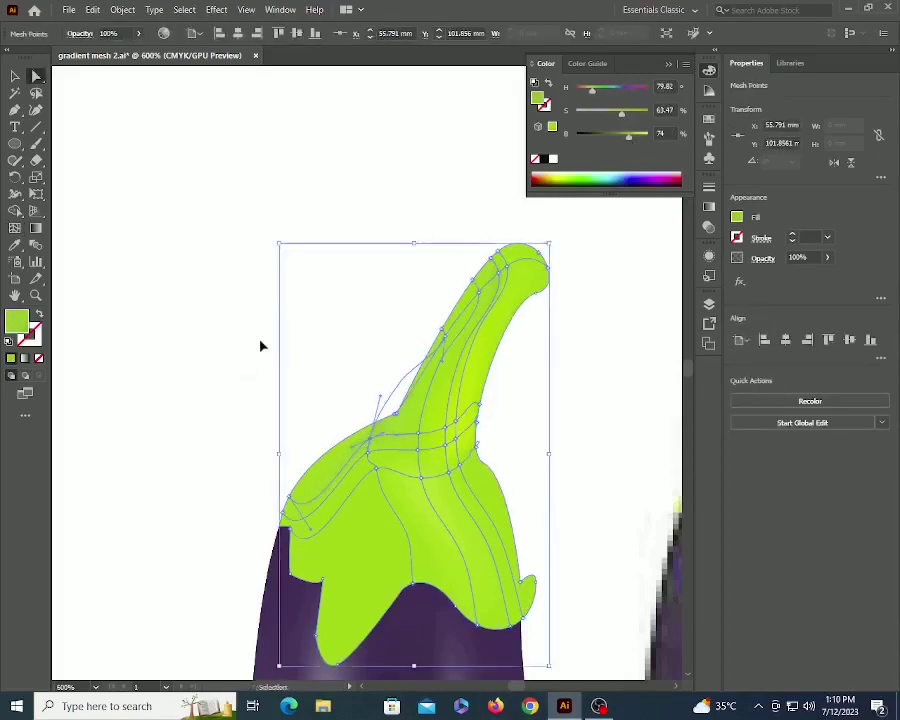
key("ctrl+shift+a")
key("z")
left_click(409, 382, "alt")
left_click(407, 386, "alt")
left_click(407, 386, "alt")
left_click(407, 386, "alt")
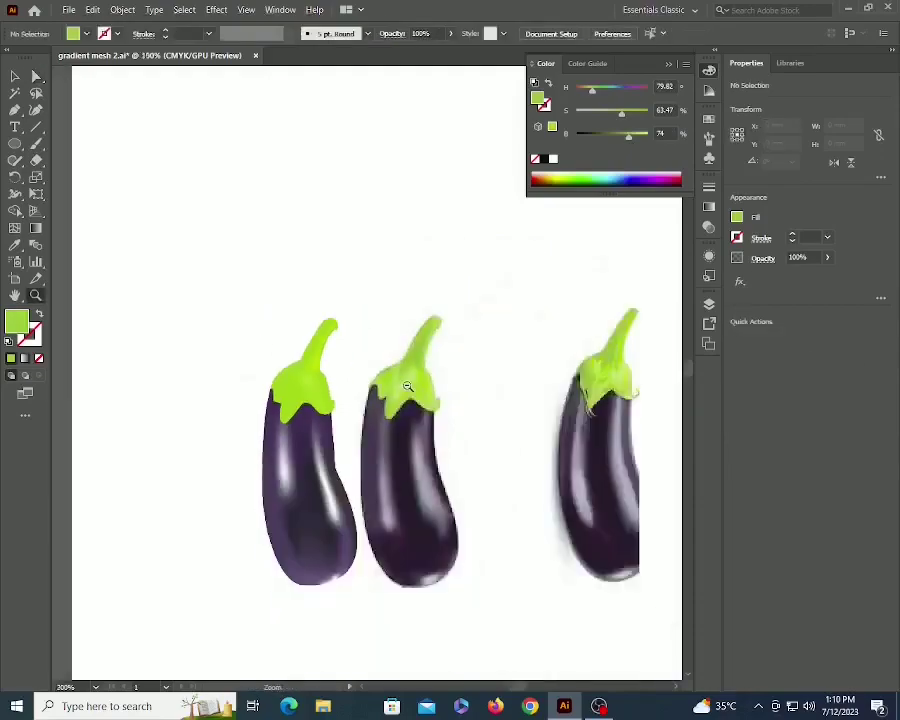
left_click(344, 402, "alt")
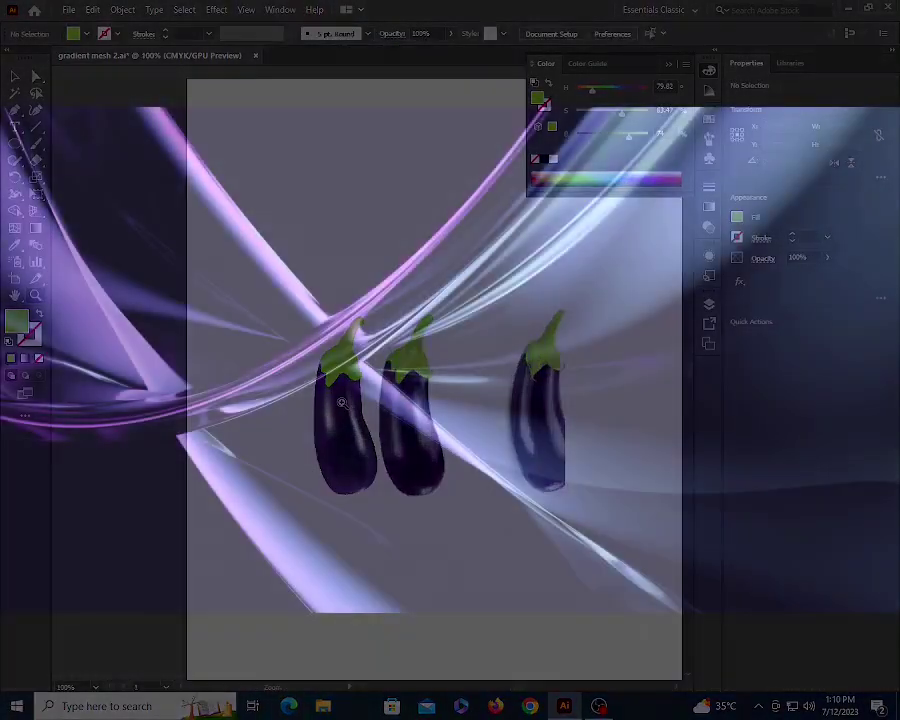
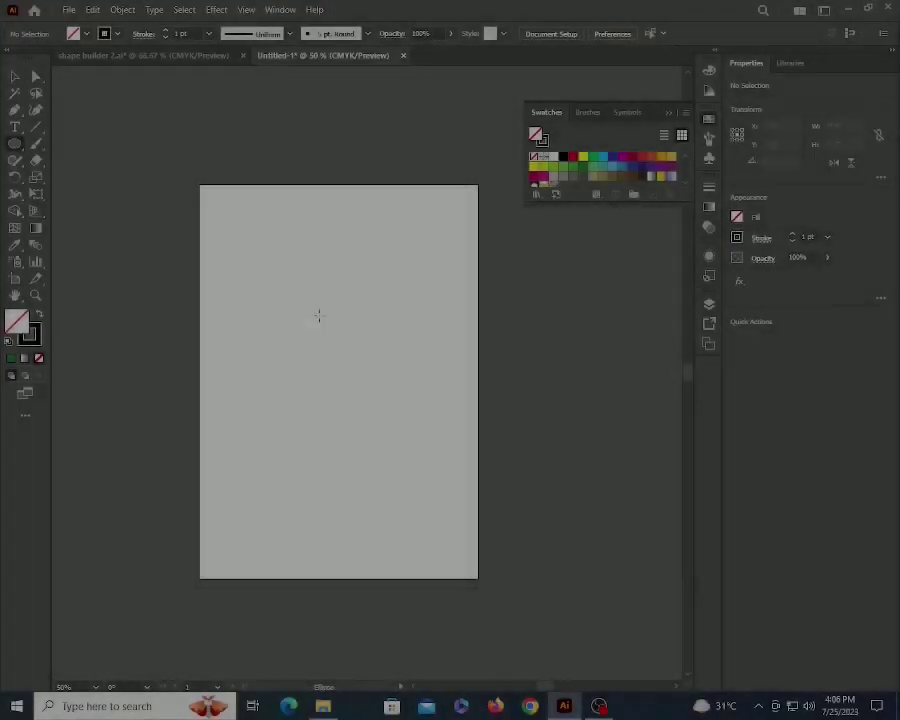
Draw an unfilled circle in the upper half of the blank artboard and set its width and height to 300 pt.
left_click_drag(317, 313, 353, 381)
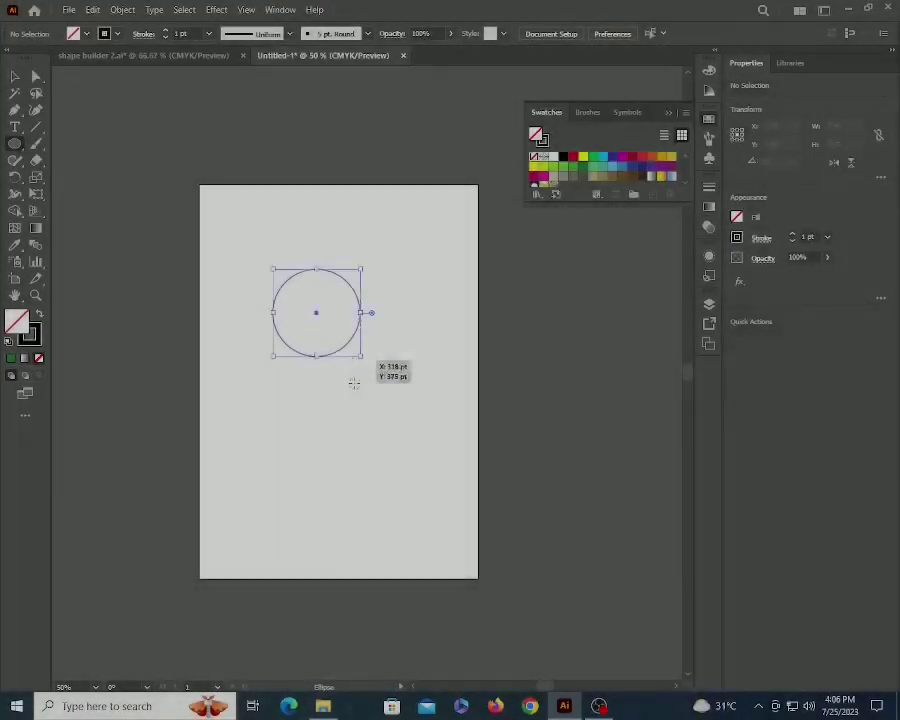
double_click(831, 125)
type("300")
key("Tab")
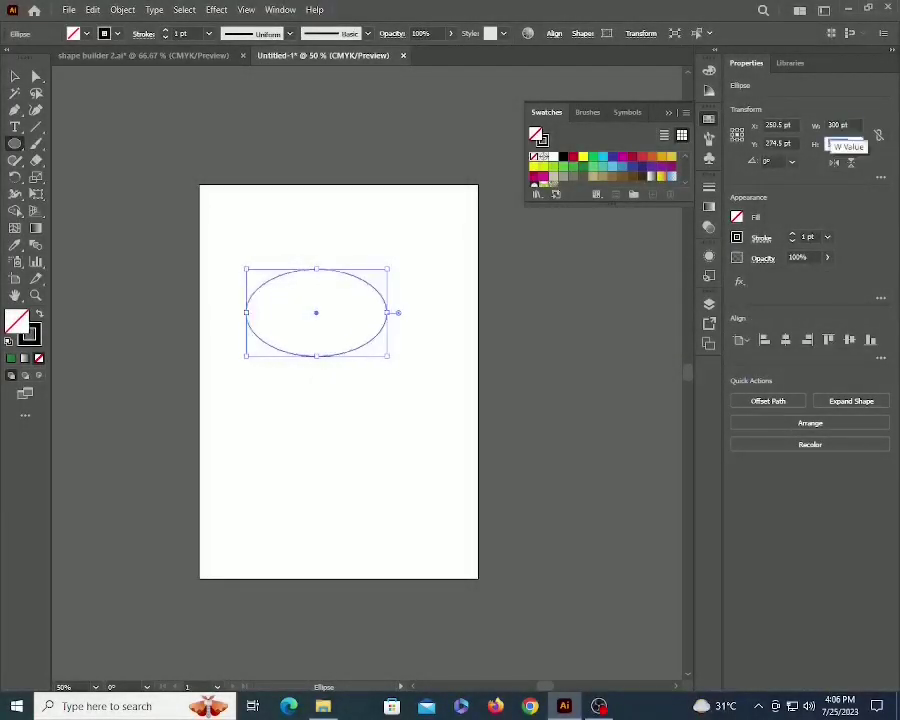
type("300")
key("Return")
Make a concentric copy of the circle and set the copy's width and height to 200 pt.
left_click(15, 76)
left_click(354, 402)
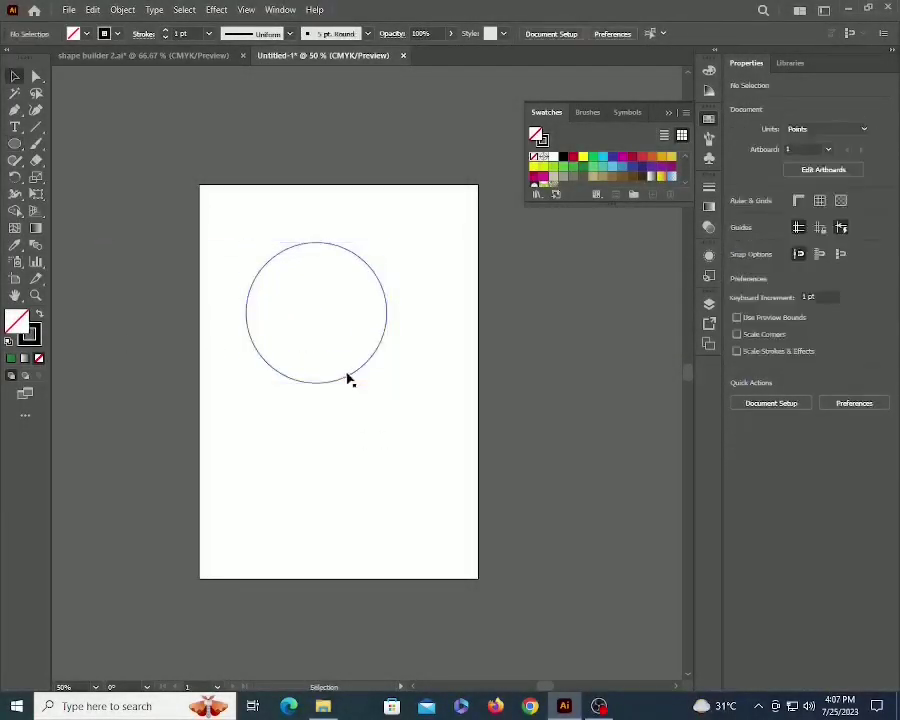
left_click(348, 380)
key("a")
double_click(838, 125)
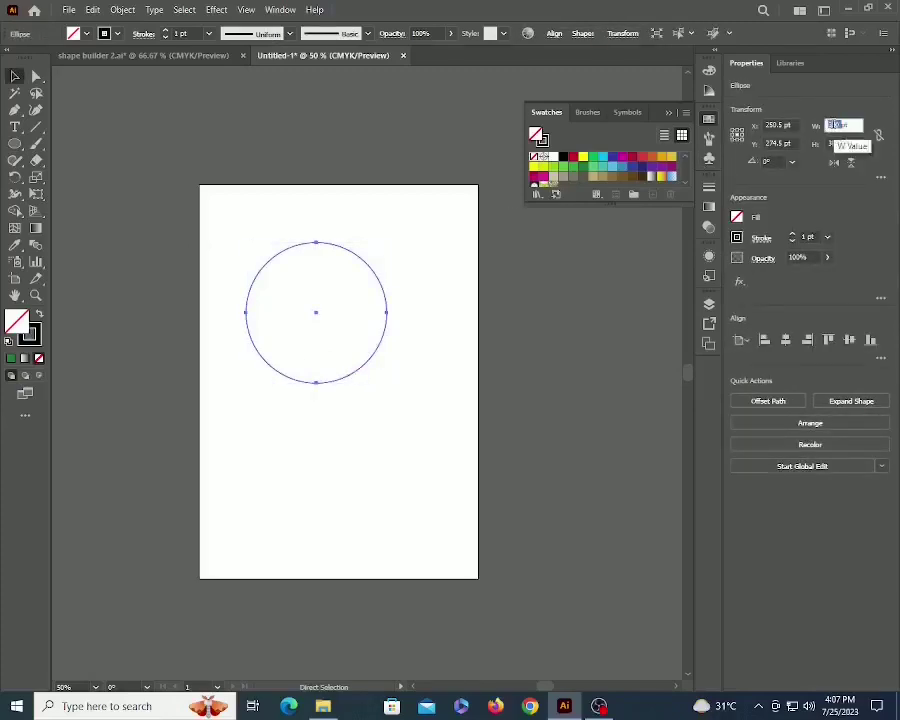
type("200")
key("Tab")
type("200")
key("Return")
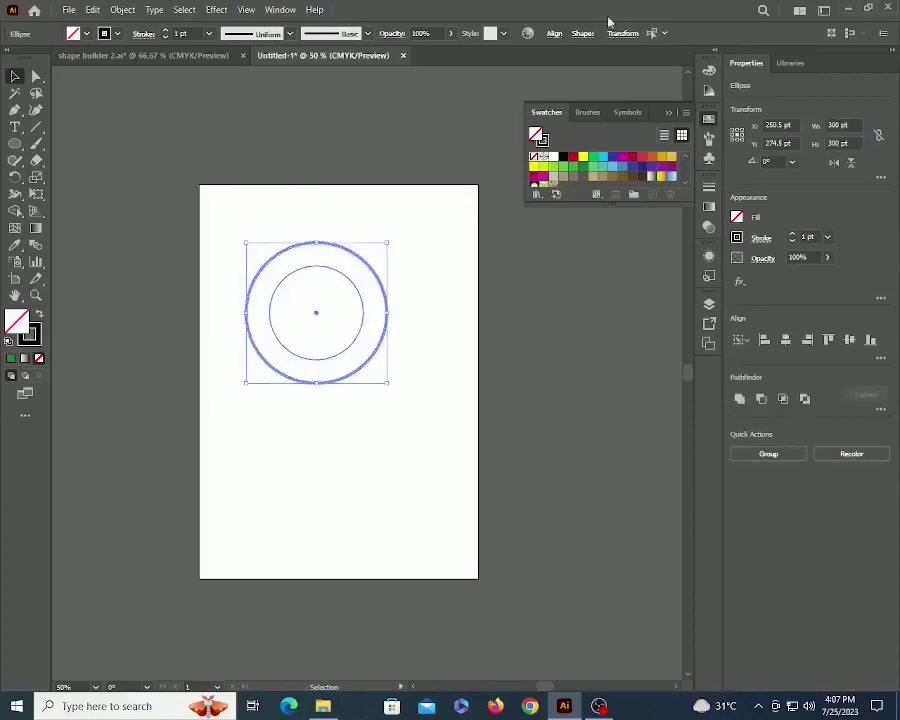
Align the 200 pt circle to the top edge of the 300 pt circle.
left_click(554, 34)
left_click(499, 75)
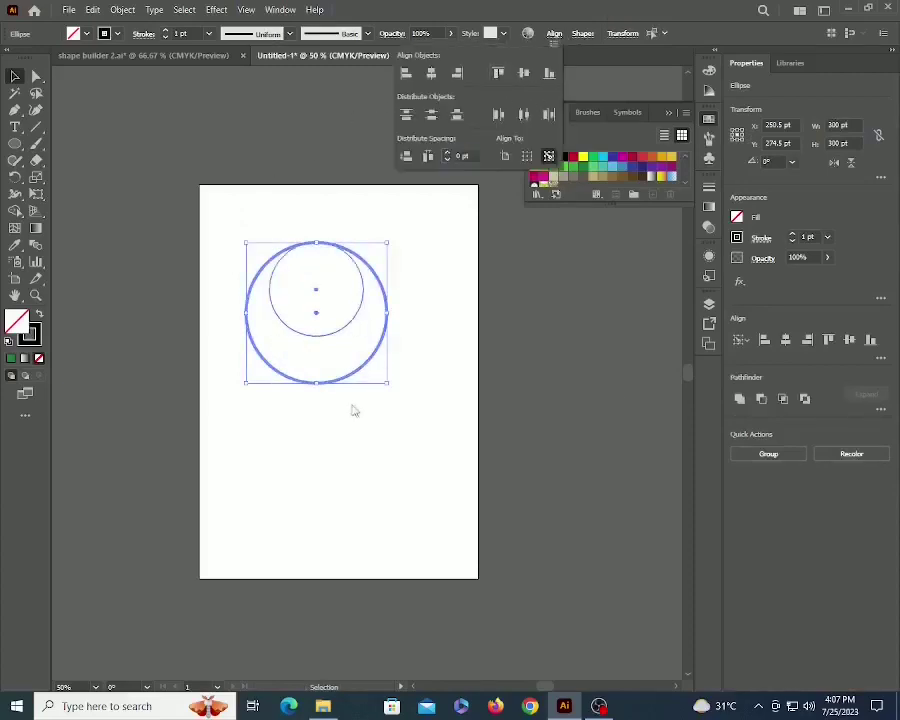
left_click(358, 415)
left_click(353, 460)
Add another 200 pt circle and align it to the bottom edge of the 300 pt circle.
left_click_drag(332, 335, 334, 361)
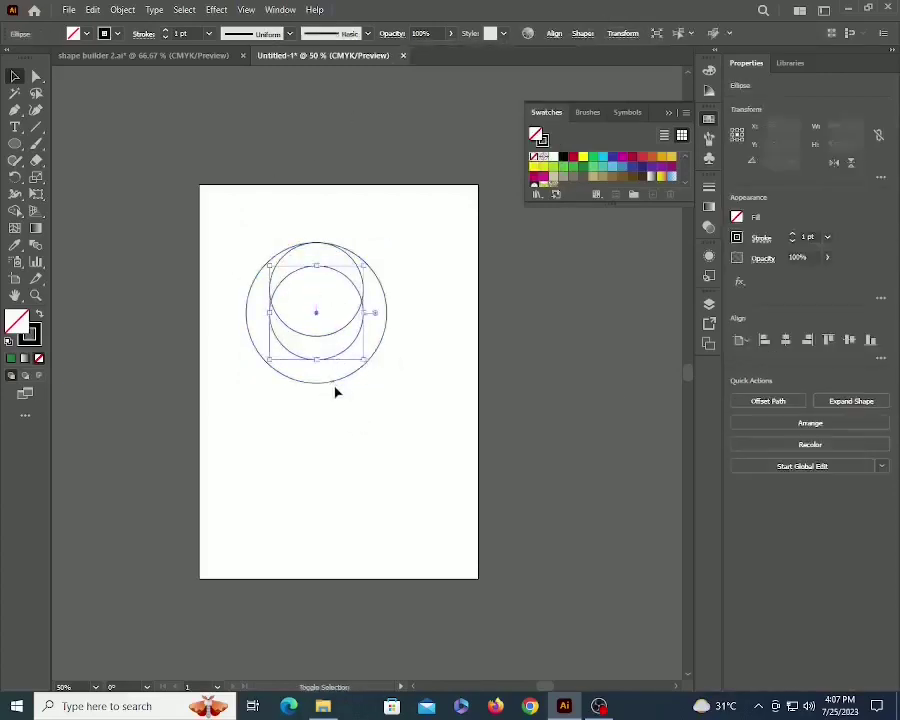
left_click(335, 381, "shift")
left_click(335, 381)
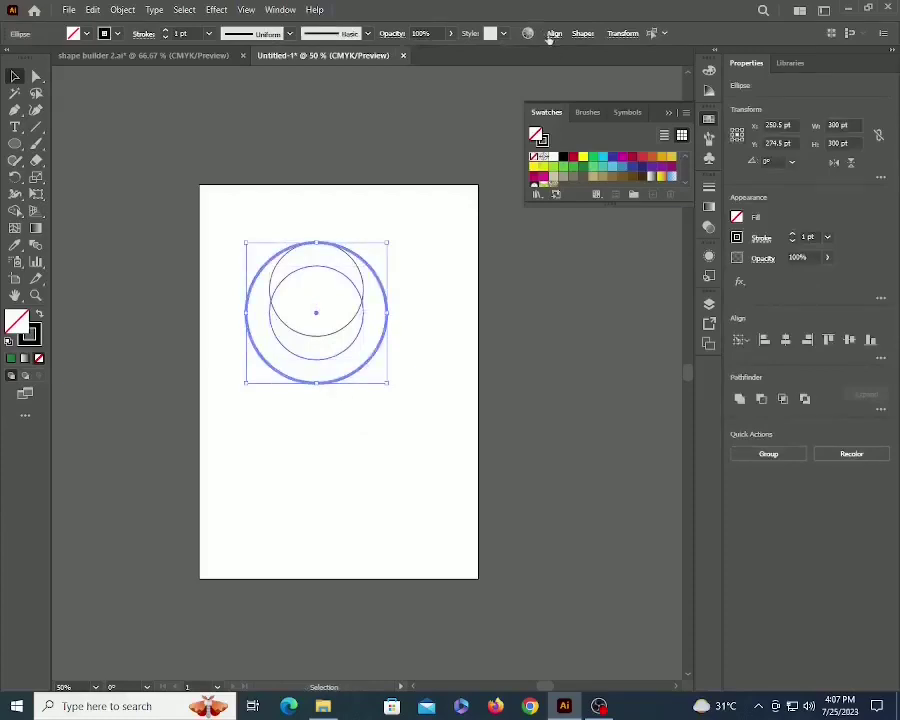
left_click(554, 34)
left_click(543, 75)
left_click(484, 362)
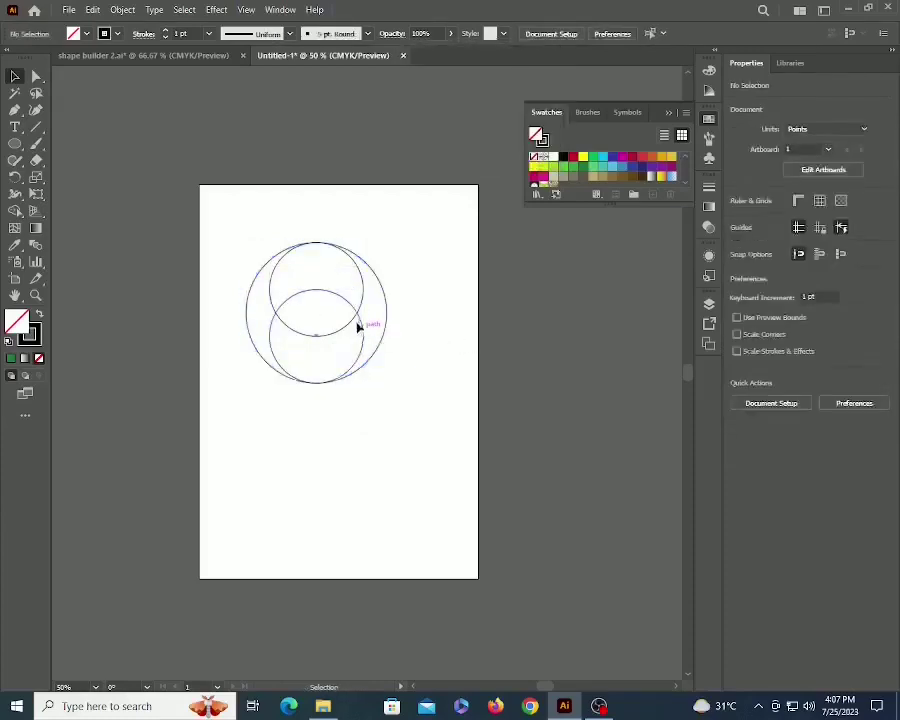
Add a third 200 pt circle, aligned to the 300 pt circle's left edge and vertically centred on it.
left_click_drag(358, 326, 341, 308)
left_click(386, 306, "shift")
left_click(386, 306)
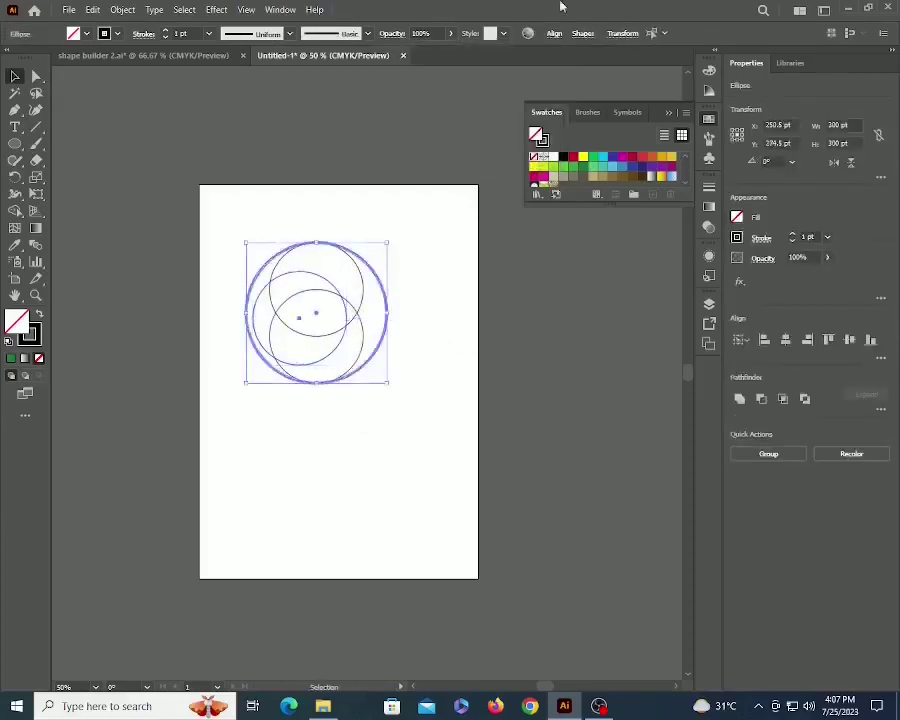
left_click(554, 34)
left_click(406, 74)
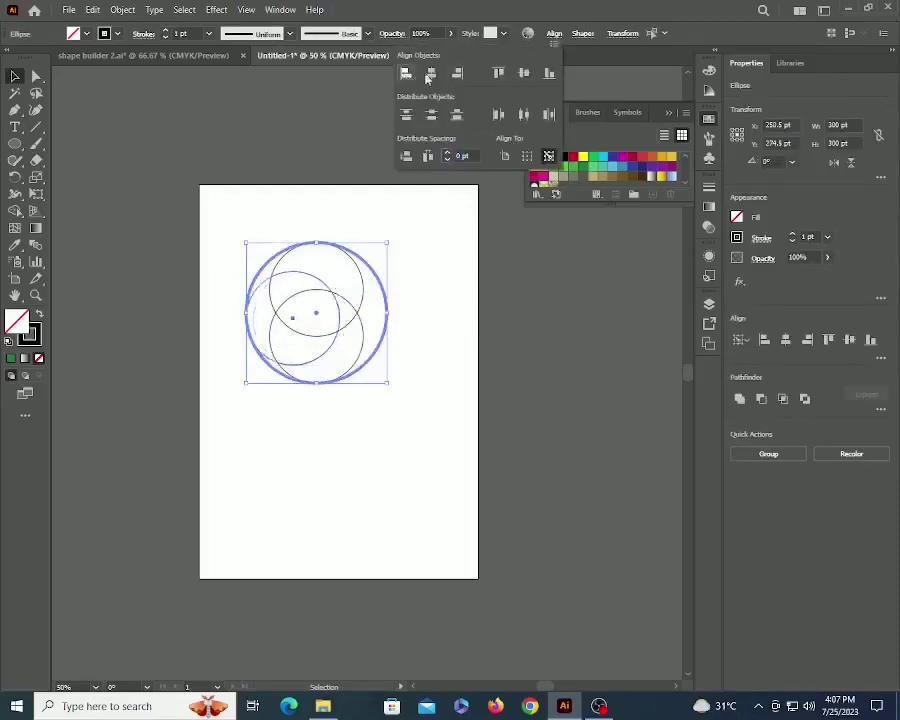
left_click(525, 76)
left_click(426, 338)
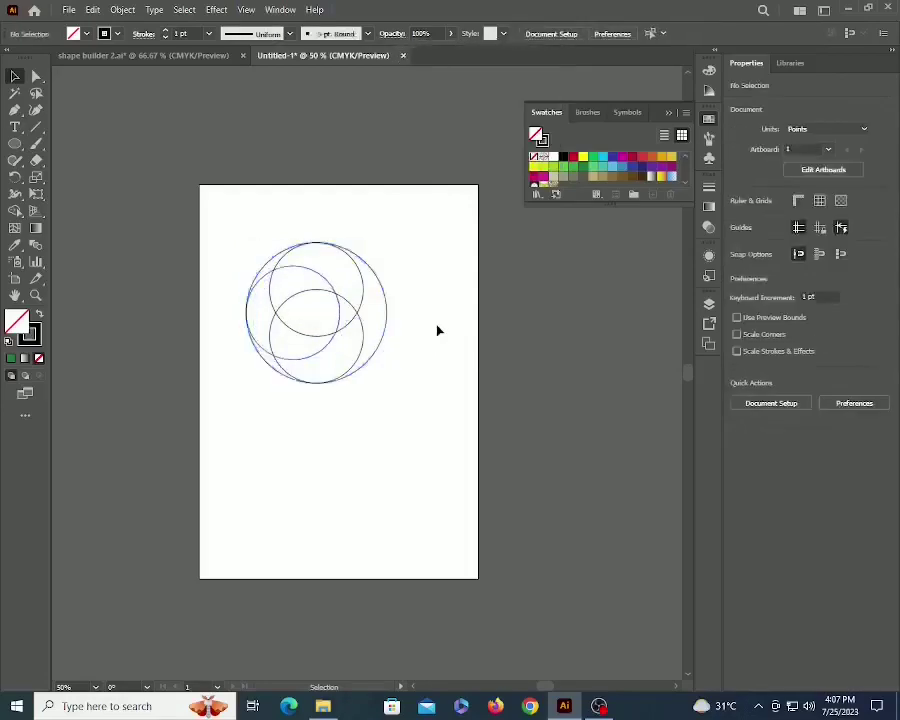
Make a concentric copy of the 300 pt circle and set the copy's width and height to 100 pt.
left_click(386, 316)
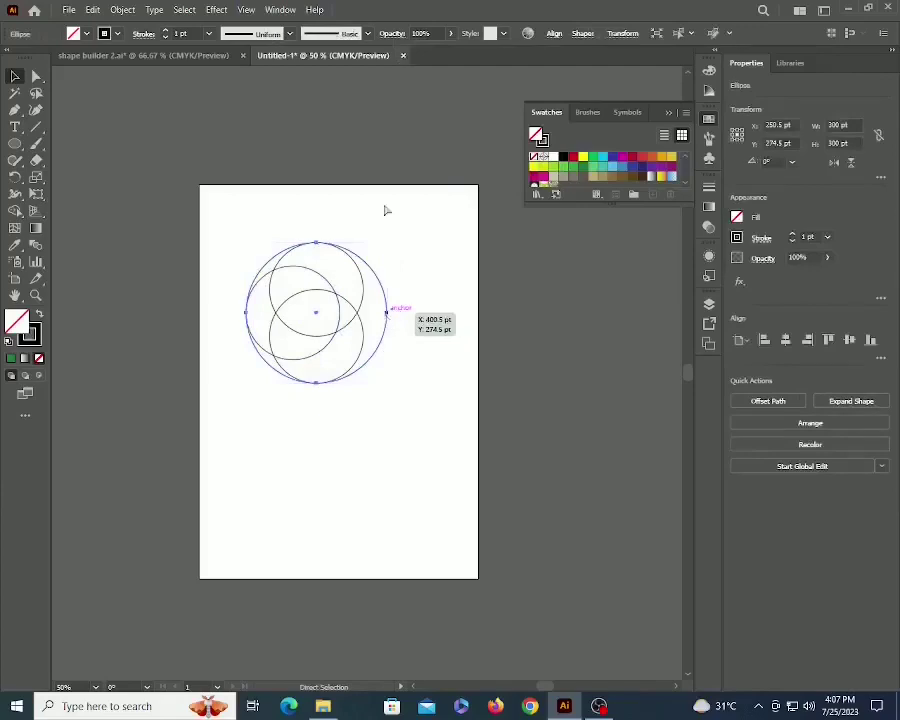
key("v")
key("Return")
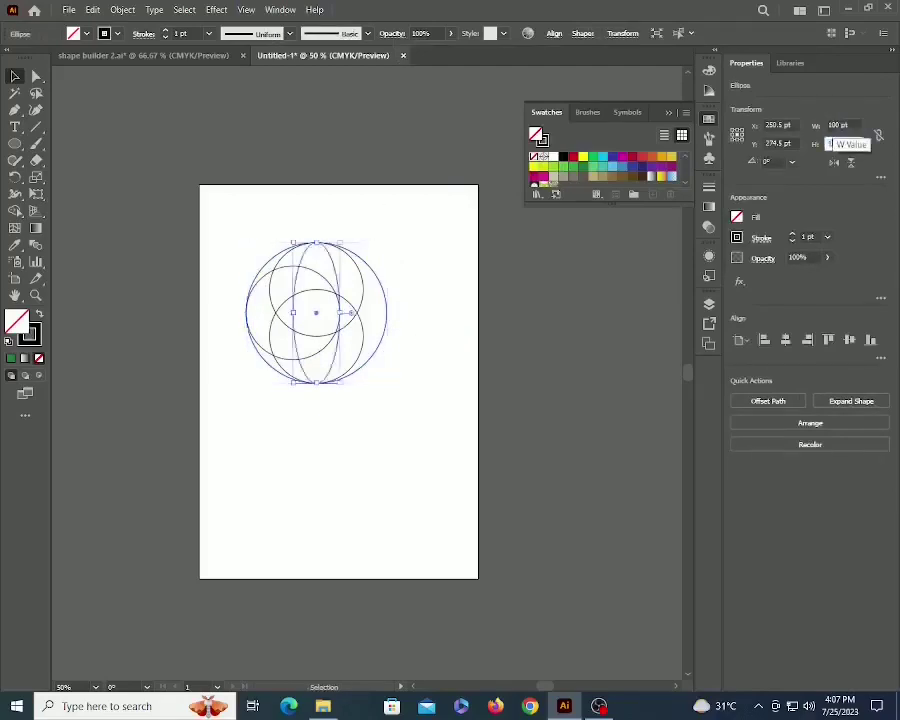
left_click(371, 410)
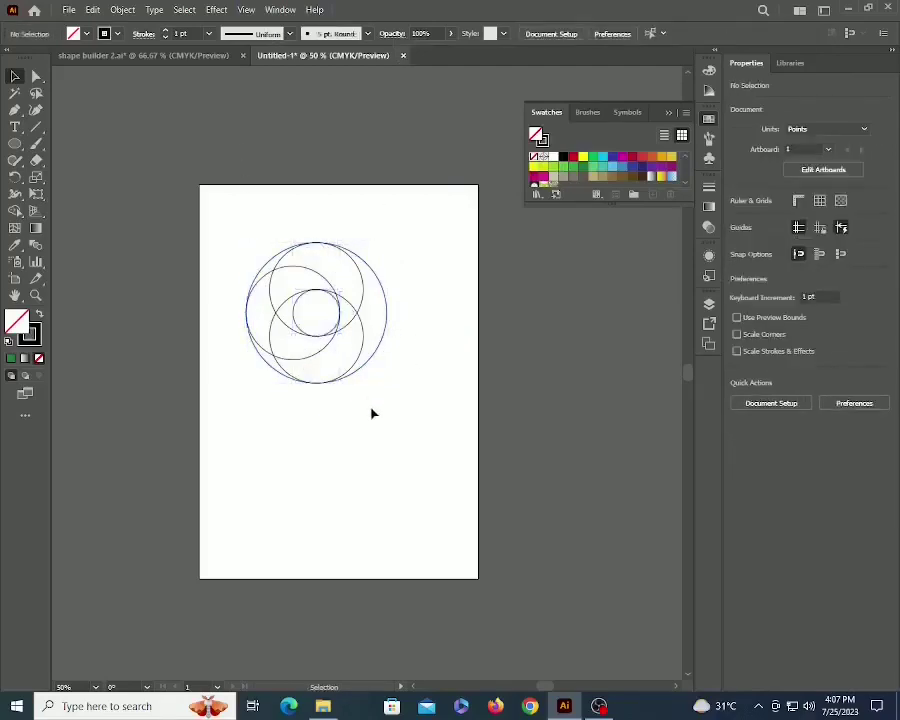
Group all the circles and place a copy of the group straight below the original.
left_click_drag(278, 337, 295, 315)
left_click_drag(437, 353, 446, 366)
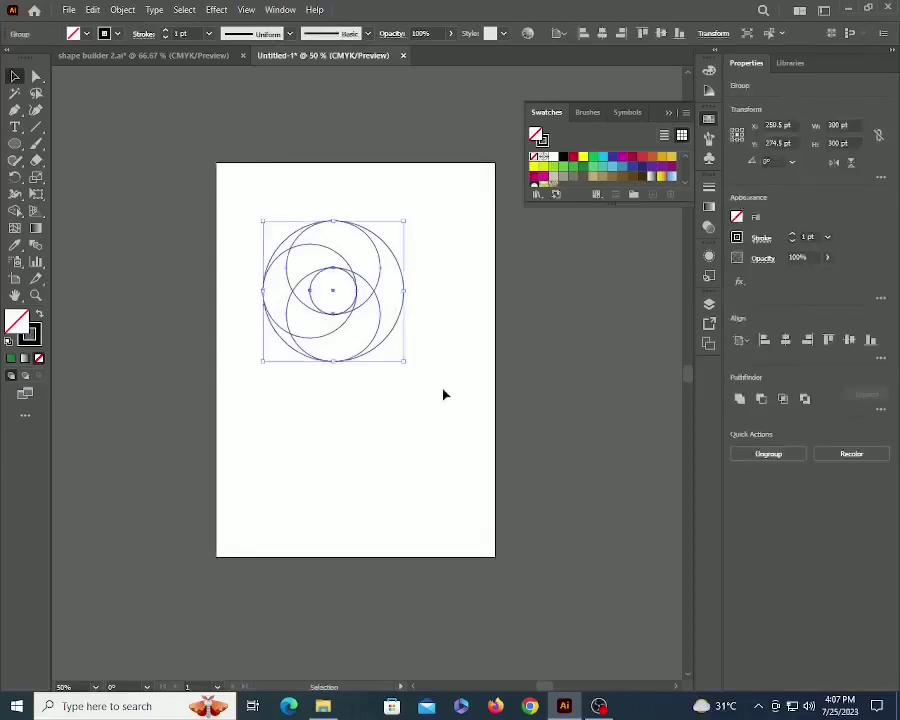
left_click(414, 387)
left_click_drag(366, 363, 366, 528)
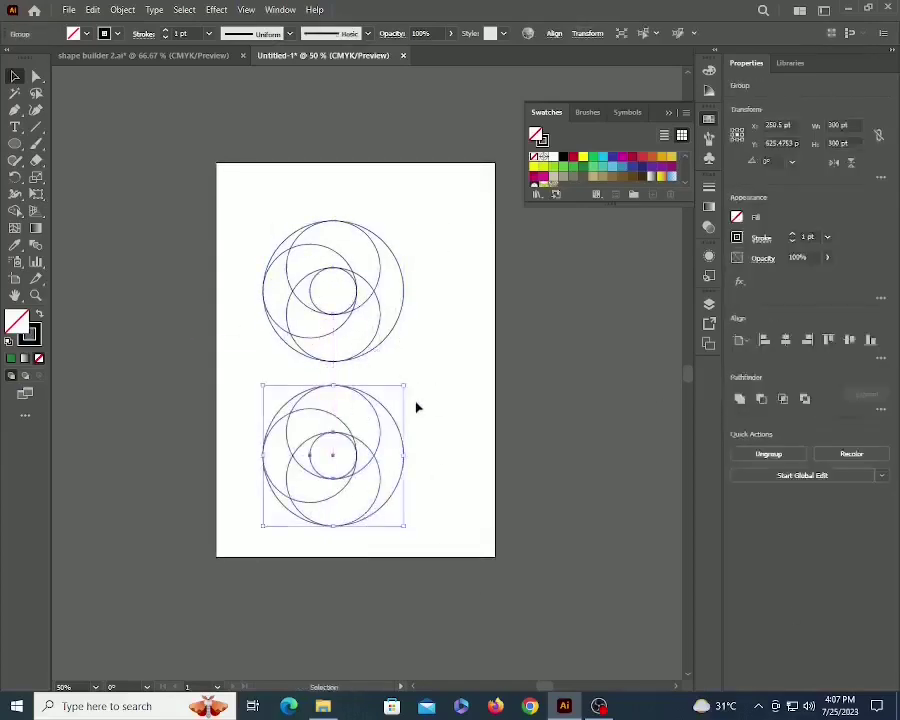
Rotate the lower circle group by 180° with Transform Each.
key("ctrl+alt+shift+d")
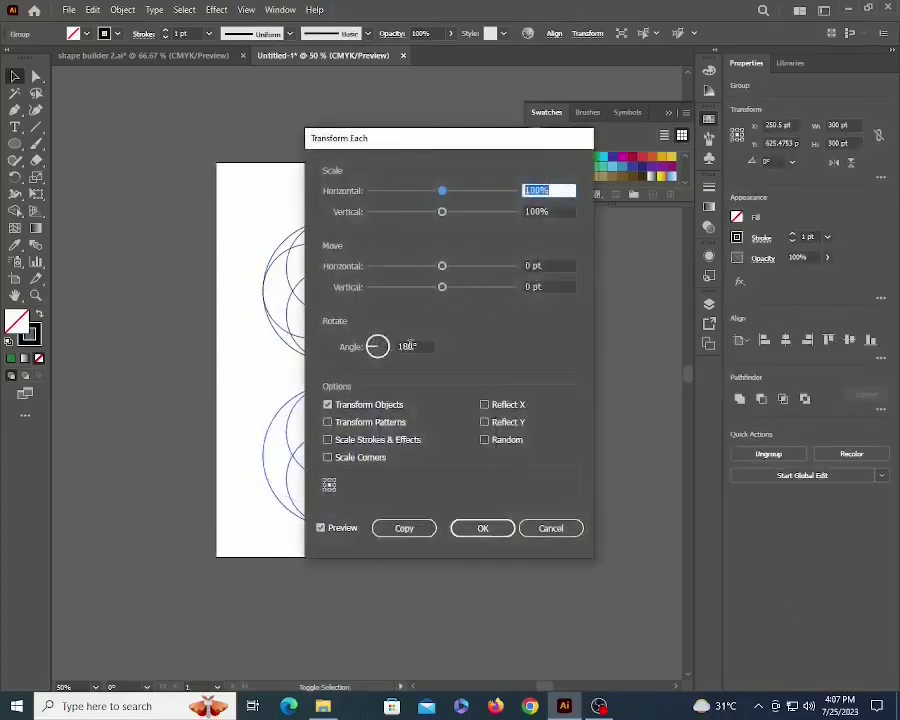
double_click(406, 346)
left_click(481, 532)
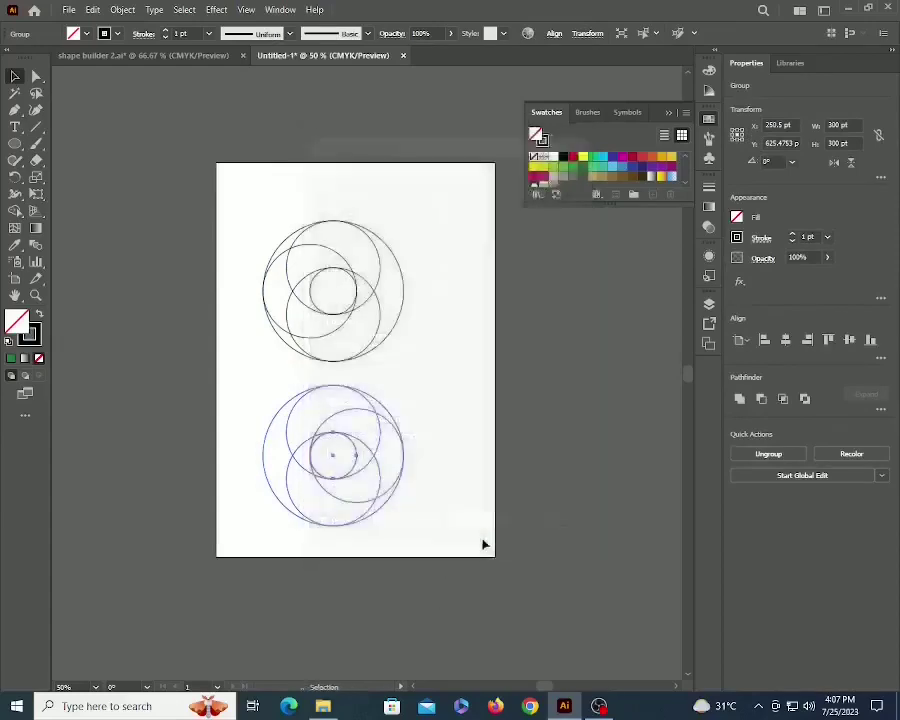
left_click(420, 393)
Move the rotated group straight up so its large circle overlaps the upper group, reaching the upper 100 pt circle's bottom.
key("z")
left_click(405, 369)
left_click(405, 369)
left_click_drag(263, 358, 353, 364)
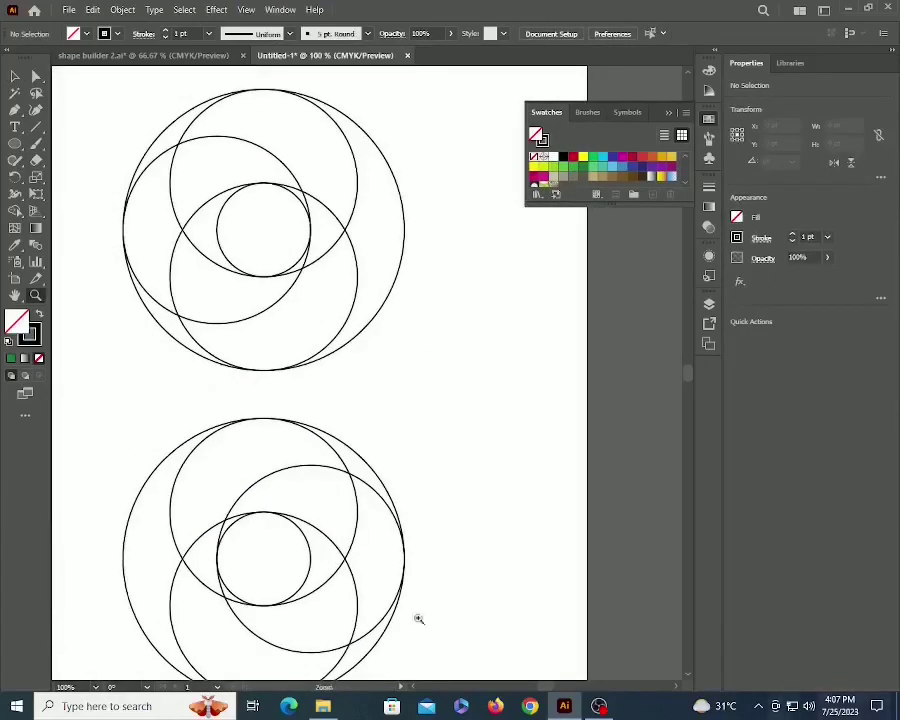
key("v")
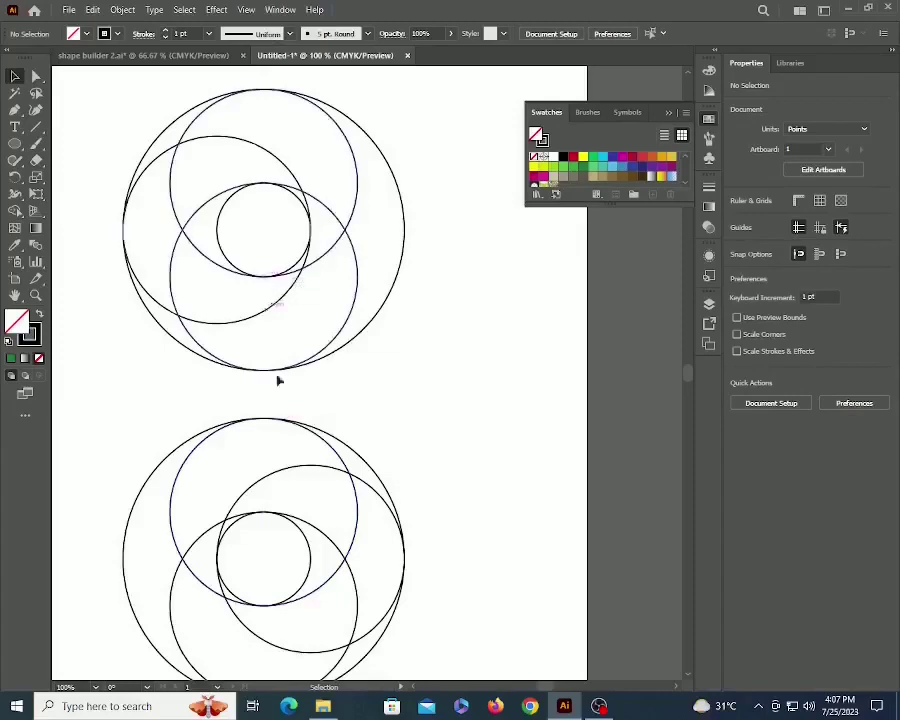
left_click(288, 424)
left_click_drag(284, 426, 285, 284)
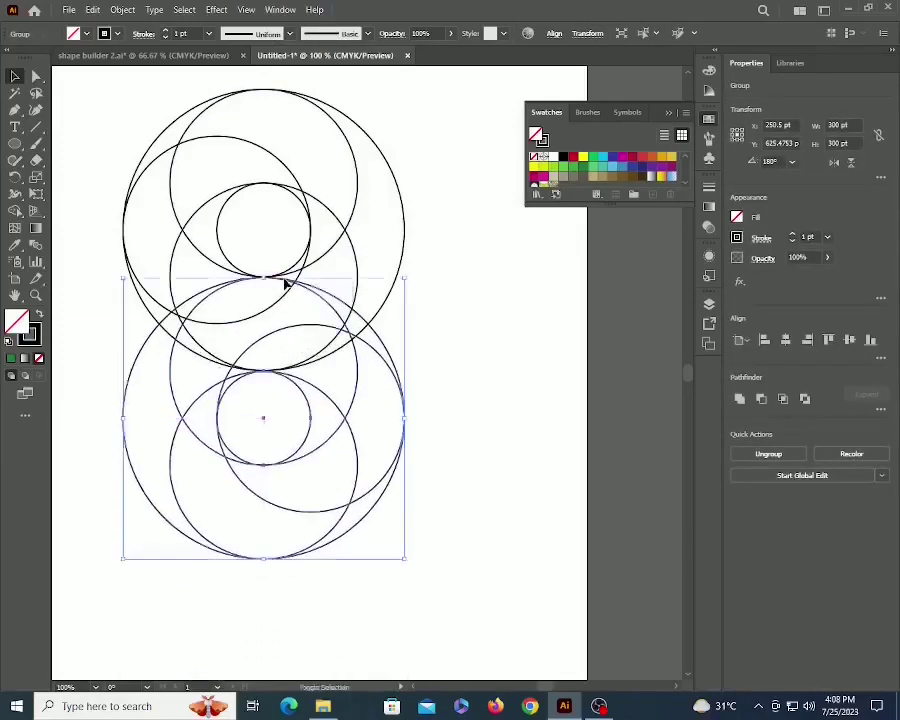
left_click(442, 193)
Fine-tune the lower group's position in outline view so its top meets the upper 100 pt circle's bottom, then return to preview.
key("z")
double_click(269, 271)
left_click_drag(437, 501, 317, 383)
key("ctrl+y")
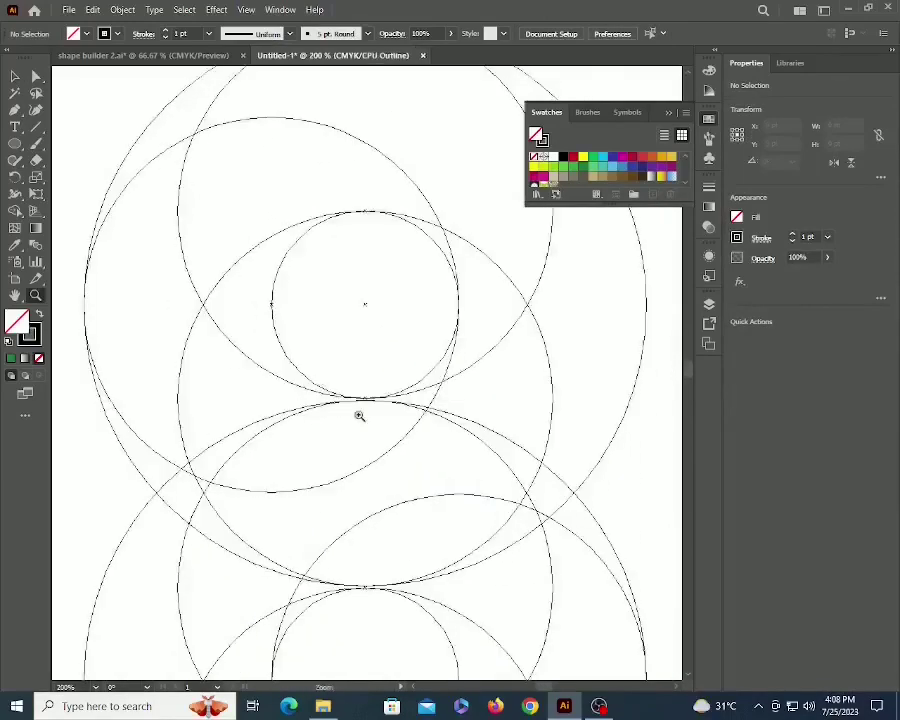
left_click_drag(360, 416, 423, 479)
left_click_drag(441, 267, 441, 257)
key("z")
left_click(358, 222, "alt")
left_click(369, 262, "alt")
left_click(383, 311, "alt")
left_click(398, 354, "alt")
left_click(398, 354, "alt")
left_click(398, 354, "alt")
left_click(398, 354, "alt")
left_click(398, 354, "alt")
left_click(397, 396, "alt")
key("v")
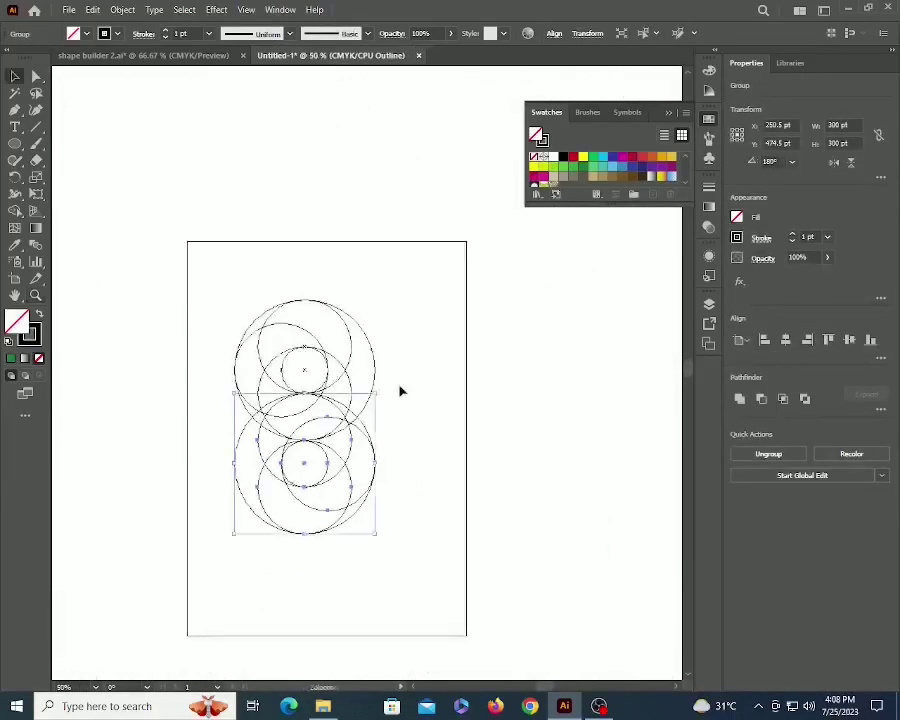
key("ctrl+y")
left_click(411, 391)
Select both groups and merge the regions of the central S-shaped band with Shape Builder, using a gold fill.
left_click_drag(327, 408, 349, 384)
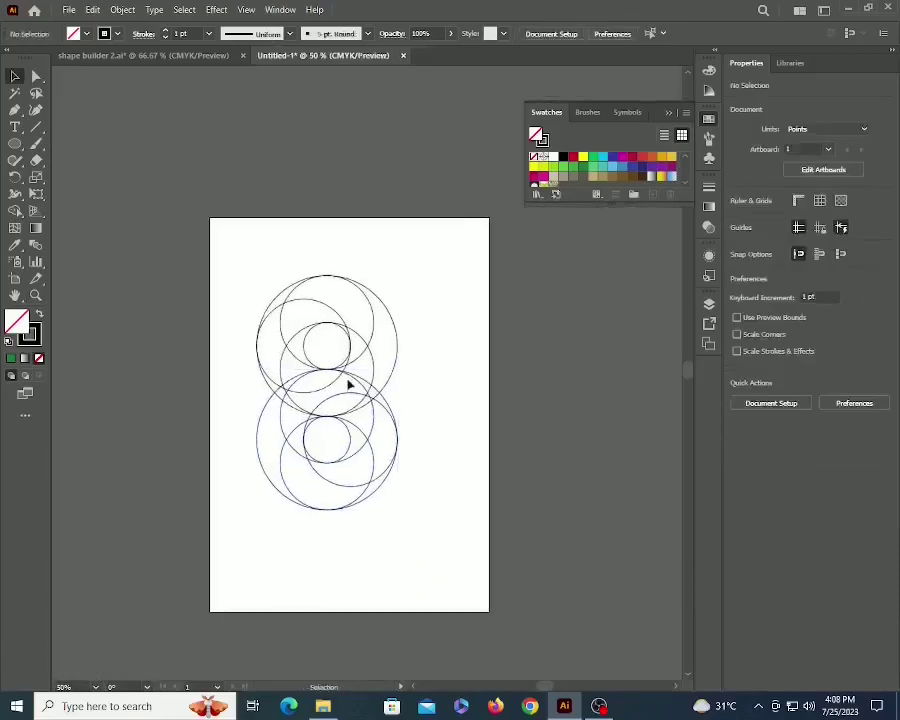
left_click_drag(462, 547, 450, 532)
key("shift+m")
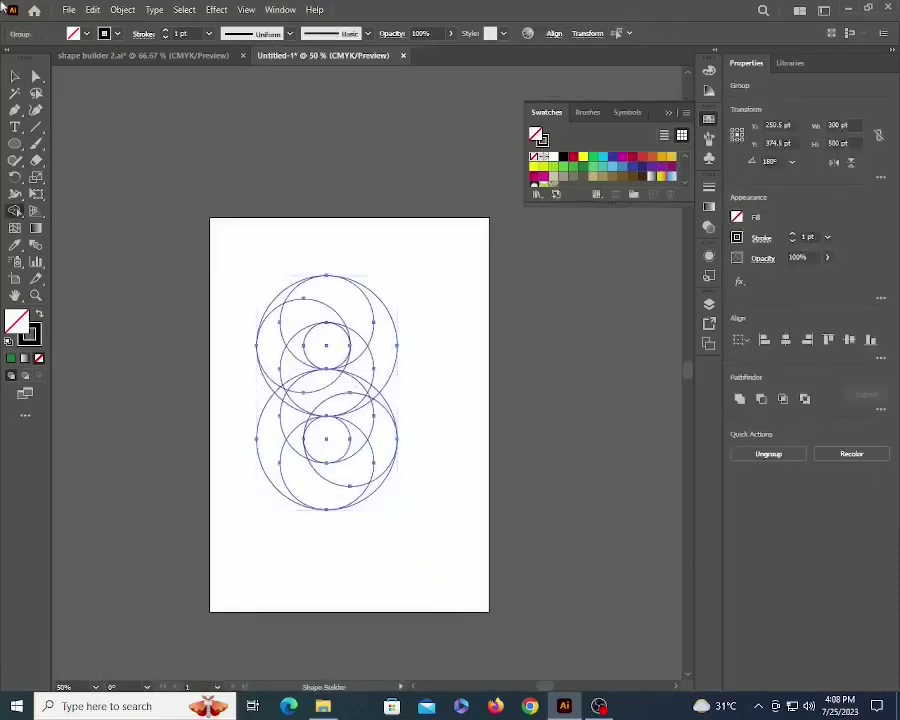
left_click(366, 401)
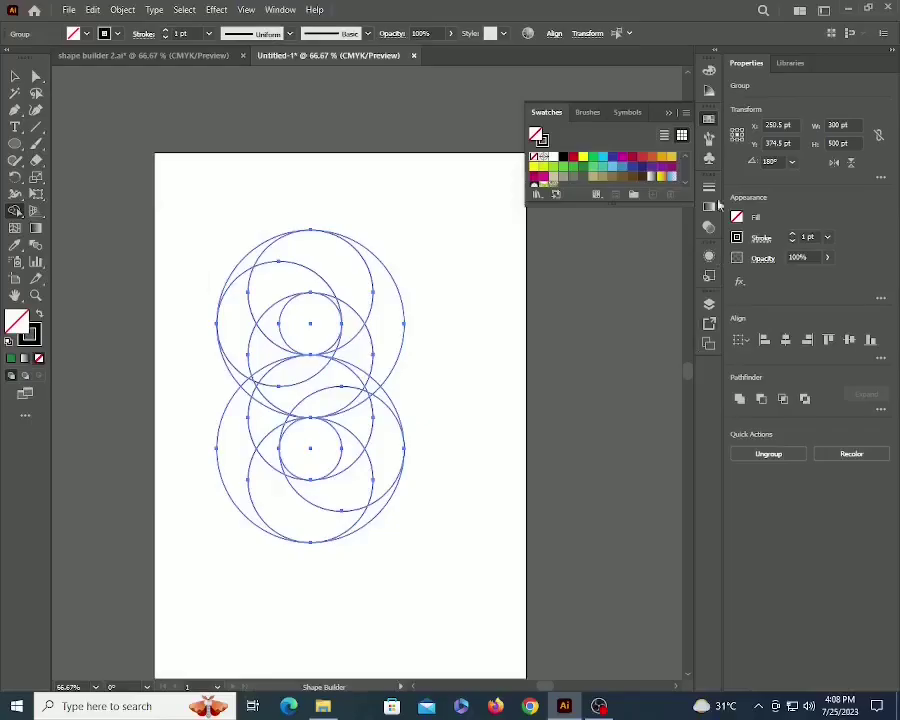
left_click(661, 160)
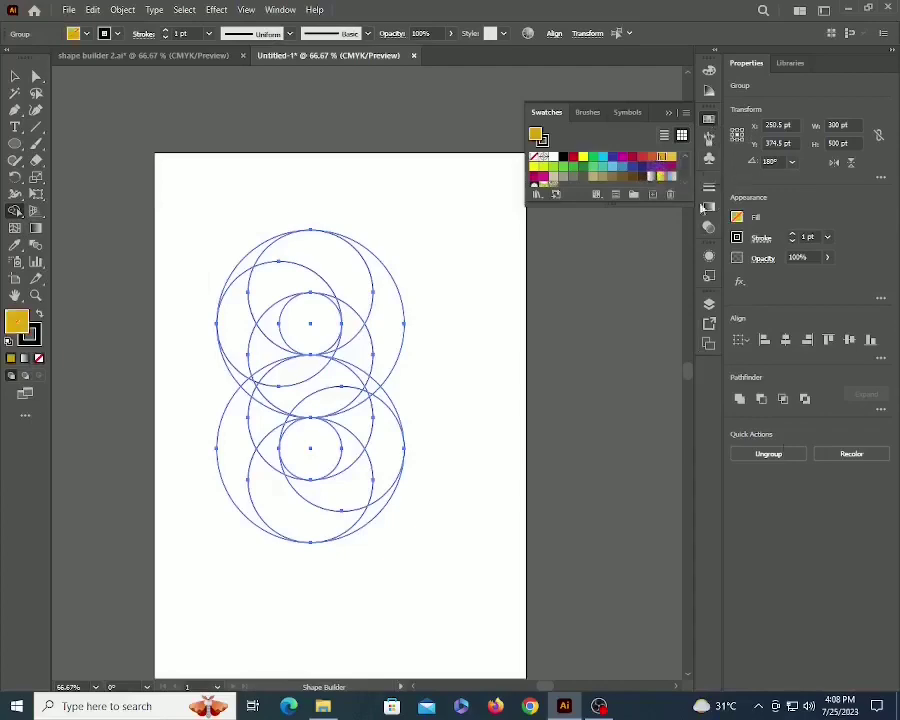
left_click_drag(383, 339, 357, 392)
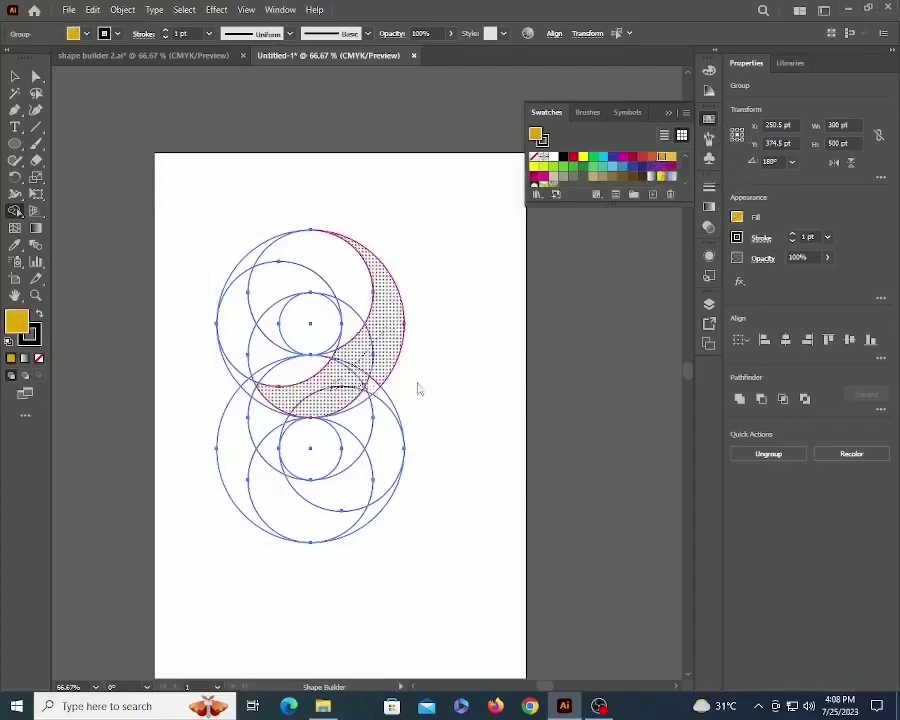
left_click_drag(419, 388, 339, 383)
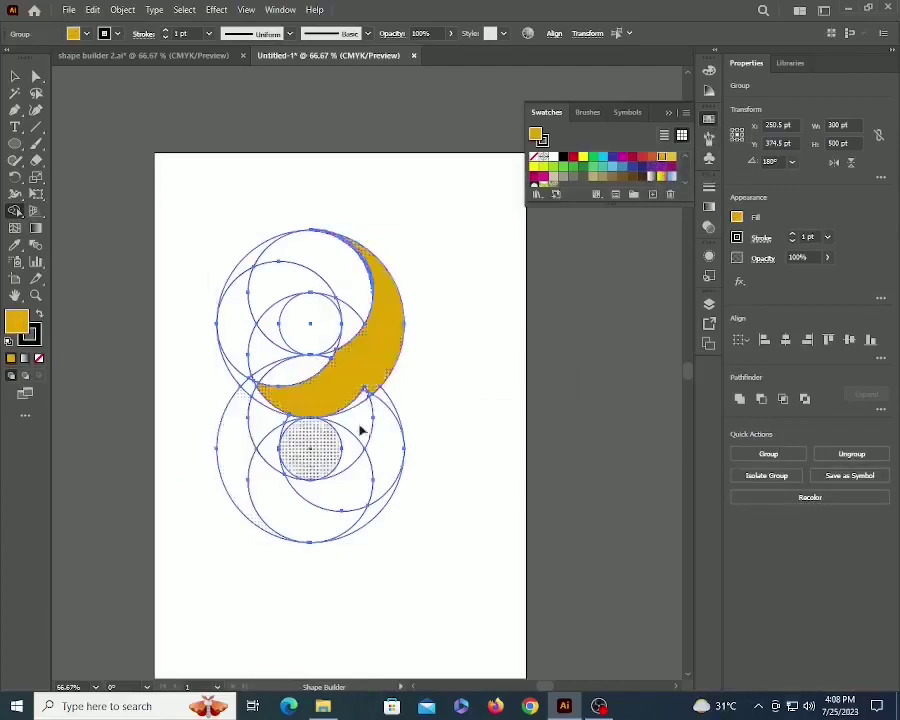
key("z")
left_click(343, 400)
key("shift+m")
mouse_move(460, 267)
left_mouse_down()
mouse_move(451, 309)
mouse_move(372, 283)
mouse_move(343, 248)
mouse_move(247, 303)
mouse_move(252, 285)
mouse_move(156, 466)
left_mouse_up()
mouse_move(240, 254)
left_mouse_down()
mouse_move(176, 337)
mouse_move(156, 385)
left_mouse_up()
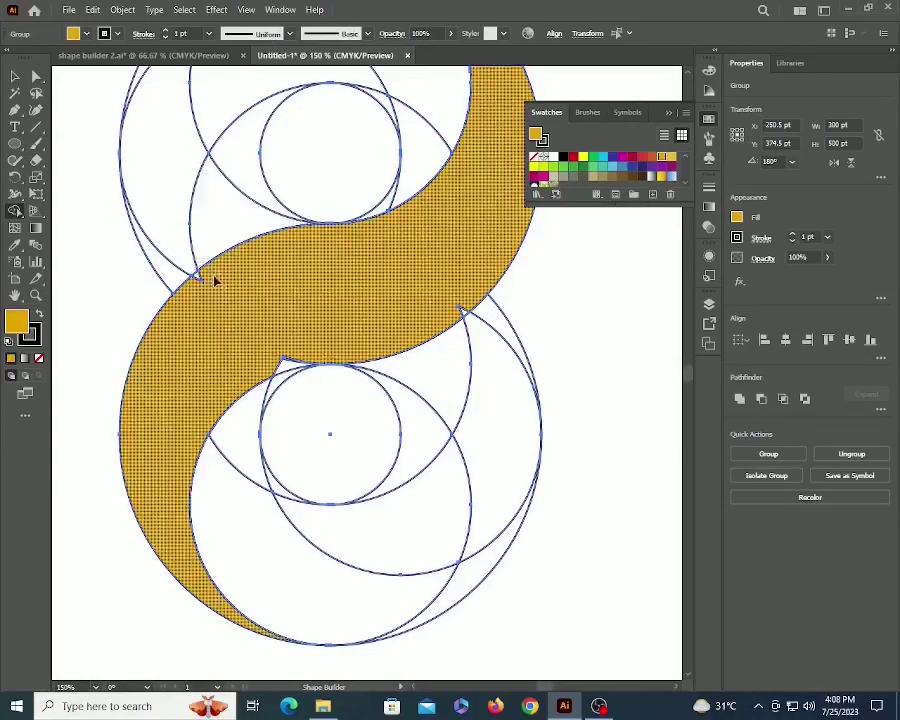
Merge the small leftover notches along the S-shaped band's edges into the gold shape with Shape Builder.
key("z")
left_click(394, 347, "alt")
left_click(394, 347)
left_click(380, 362)
key("shift+m")
left_click_drag(338, 345, 355, 384)
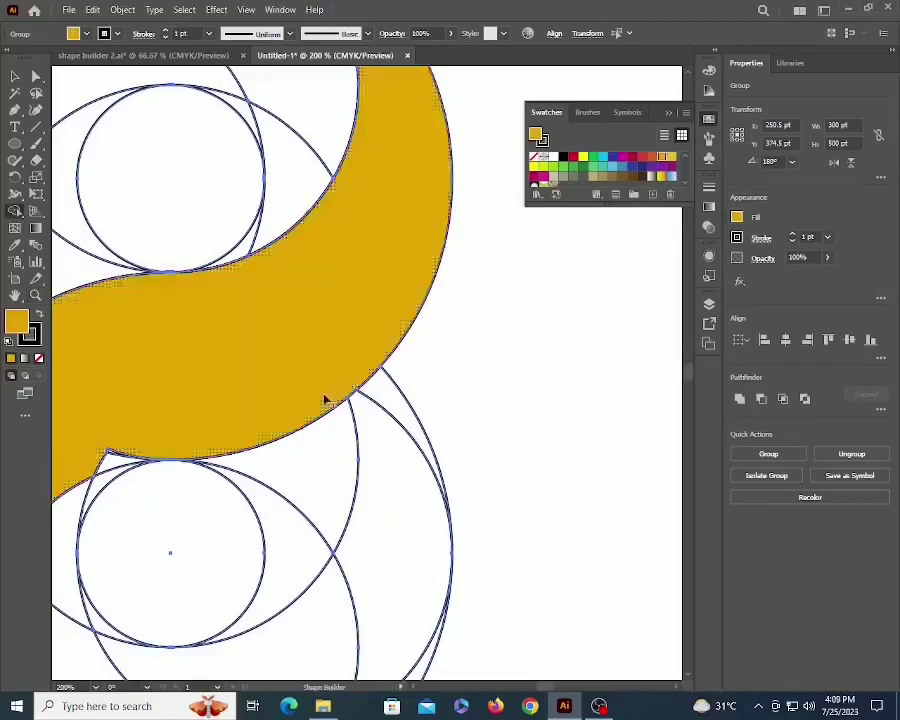
key("z")
left_click(330, 359, "alt")
key("shift+m")
left_click_drag(279, 410, 291, 432)
scroll(285, 430, "up", 2)
left_click_drag(313, 361, 219, 366)
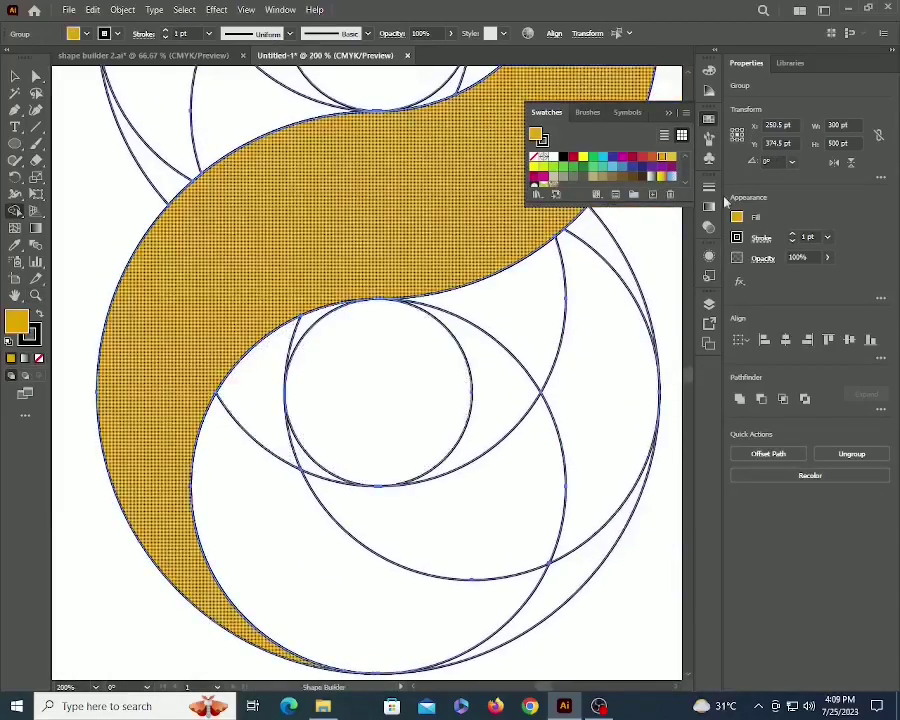
Merge the outer crescents at the bottom of the lower ring and the top of the upper ring into orange shapes.
left_click(652, 158)
mouse_move(222, 472)
left_mouse_down()
mouse_move(232, 505)
mouse_move(533, 625)
mouse_move(556, 597)
left_mouse_up()
key("z")
left_click(408, 376, "alt")
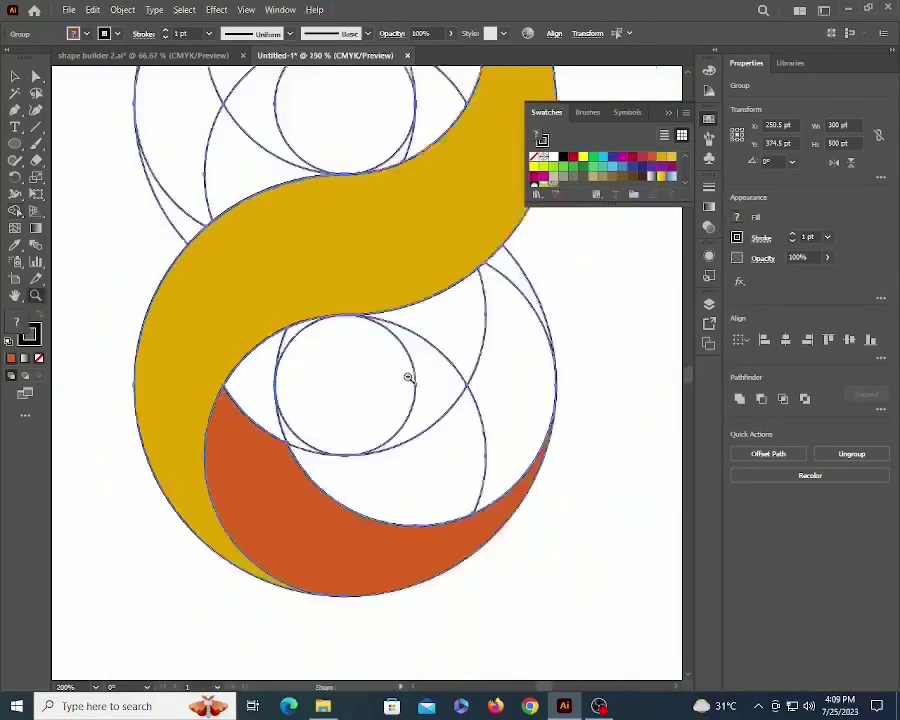
left_click(408, 376, "alt")
left_click(408, 376, "alt")
left_click_drag(408, 374, 408, 515)
key("shift+m")
left_click_drag(256, 326, 340, 340)
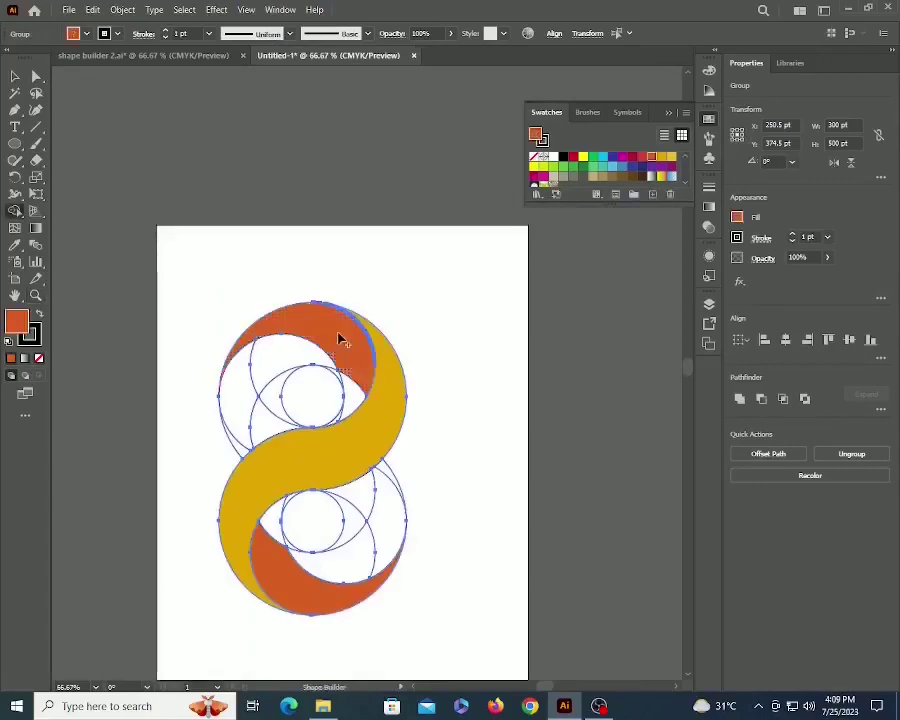
key("z")
left_click(338, 400)
left_click(338, 400)
key("shift+m")
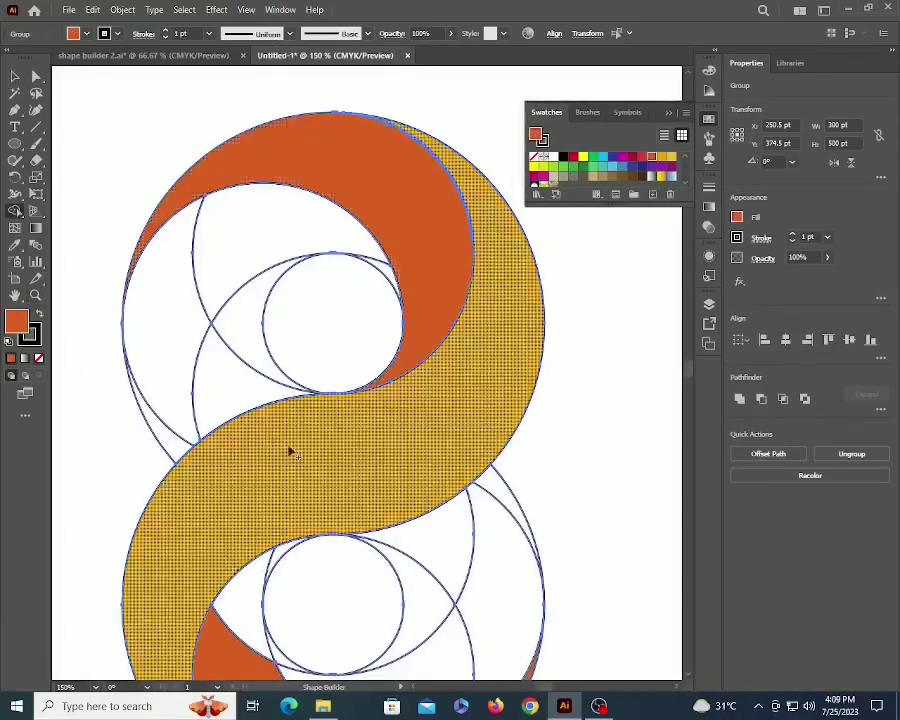
Merge the upper ring's left crescent and its outer sliver in gold, and its inner crescent in orange.
left_click(661, 157)
left_click_drag(166, 331, 281, 209)
left_click(652, 158)
left_click_drag(245, 308, 241, 388)
key("z")
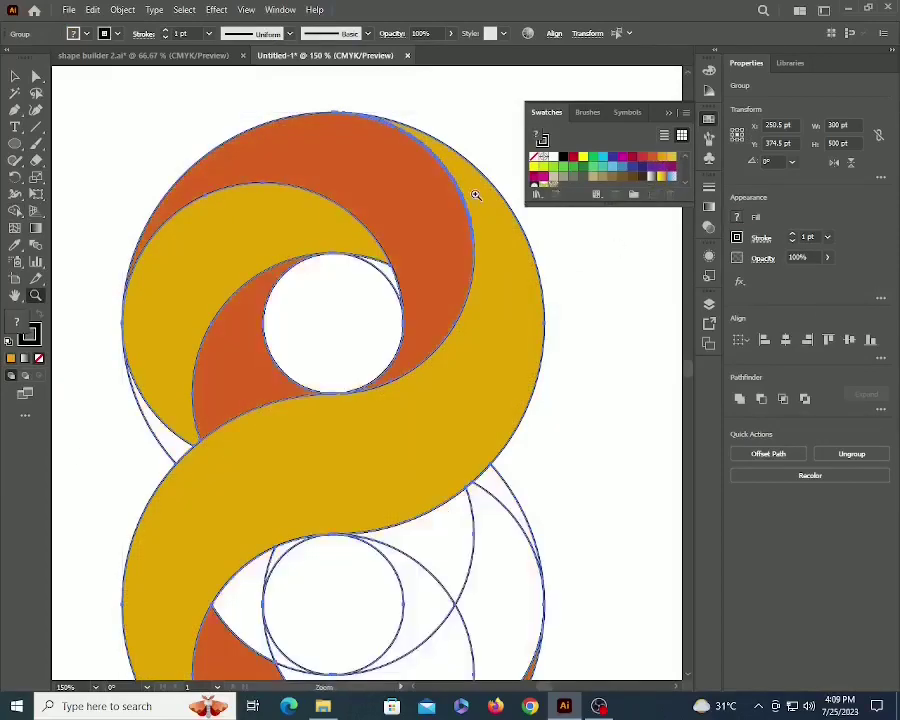
key("shift+m")
left_click_drag(153, 398, 158, 427)
Merge the lower ring's right crescent in gold and its inner crescents in orange, leaving the centre circle empty, and deselect the artwork.
key("z")
left_click(443, 589, "alt")
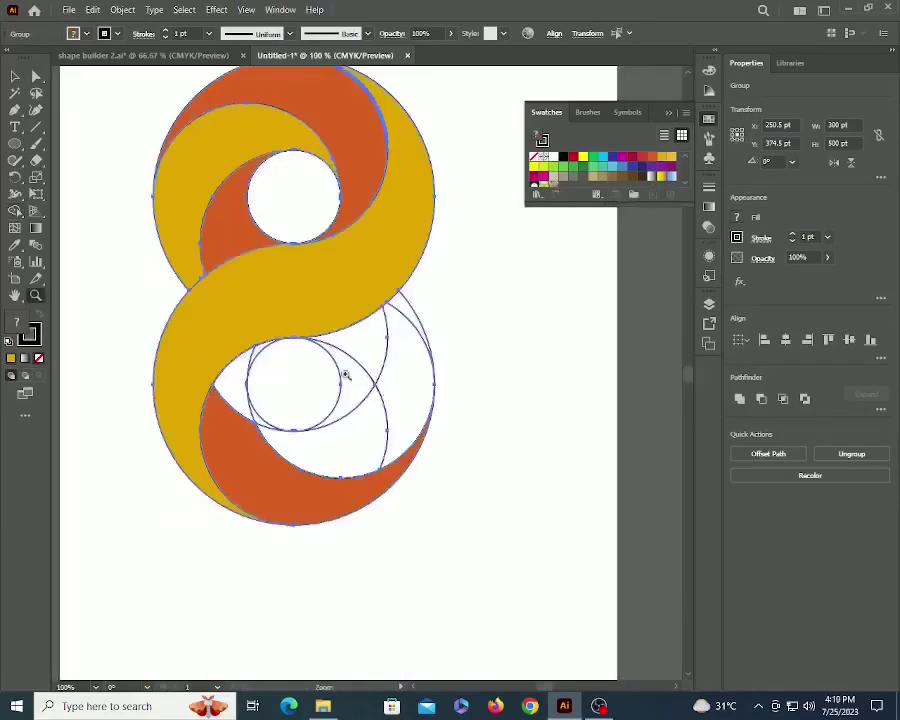
key("shift+m")
left_click(281, 450)
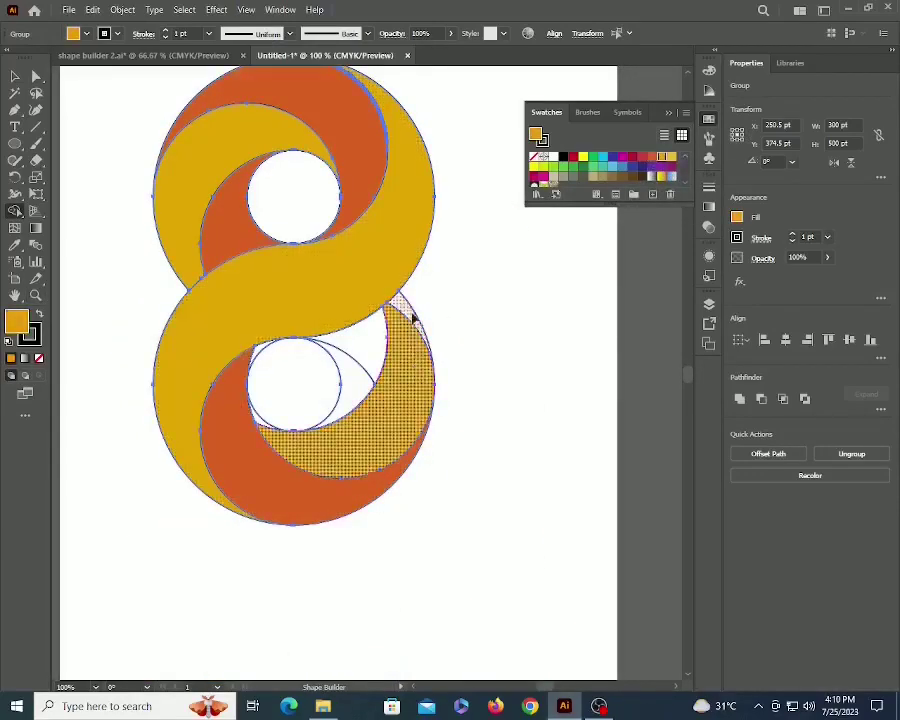
left_click_drag(376, 358, 355, 387)
key("z")
left_click(320, 366)
key("shift+m")
left_click_drag(287, 374, 303, 352)
left_click(412, 354, "alt")
key("v")
left_click(470, 337)
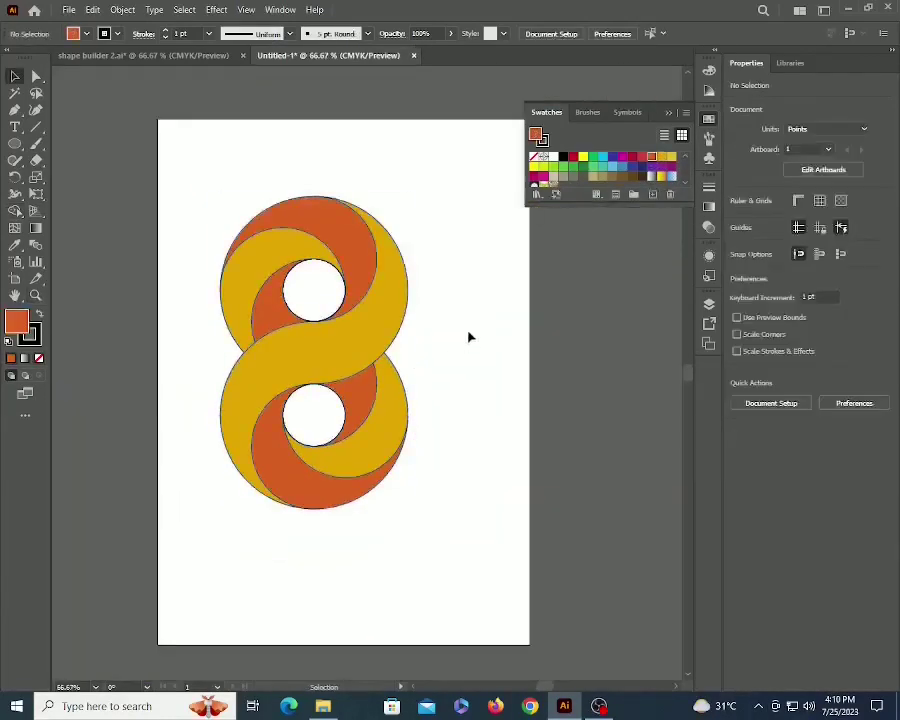
Apply a linear dark-brown-to-gold gradient to the entire figure-eight artwork and remove its stroke.
left_click(332, 375)
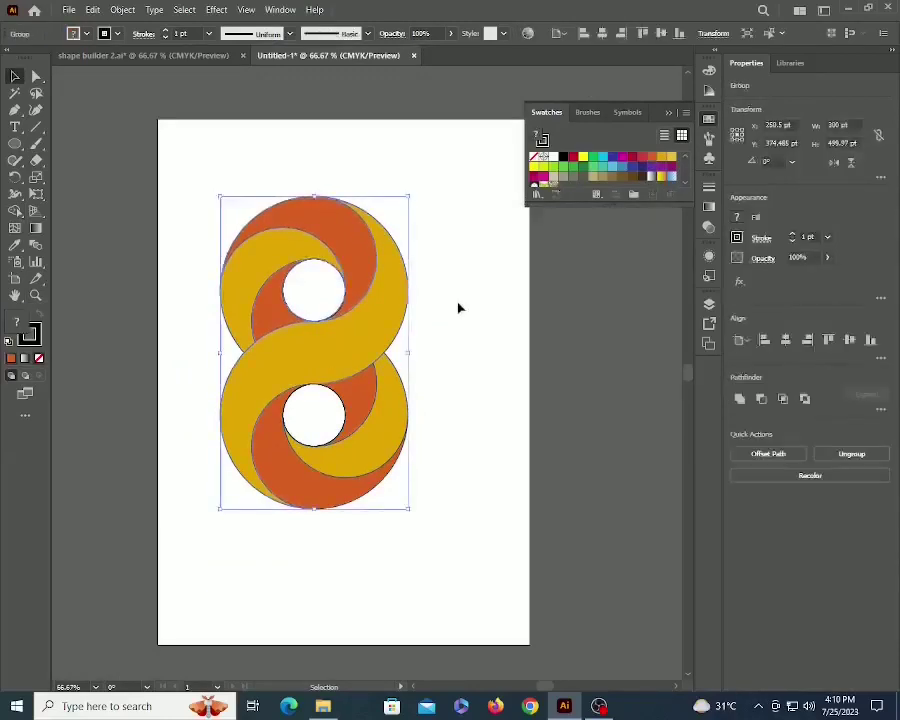
left_click(458, 307)
left_click_drag(397, 285, 466, 336)
left_click(318, 286)
left_click(709, 207)
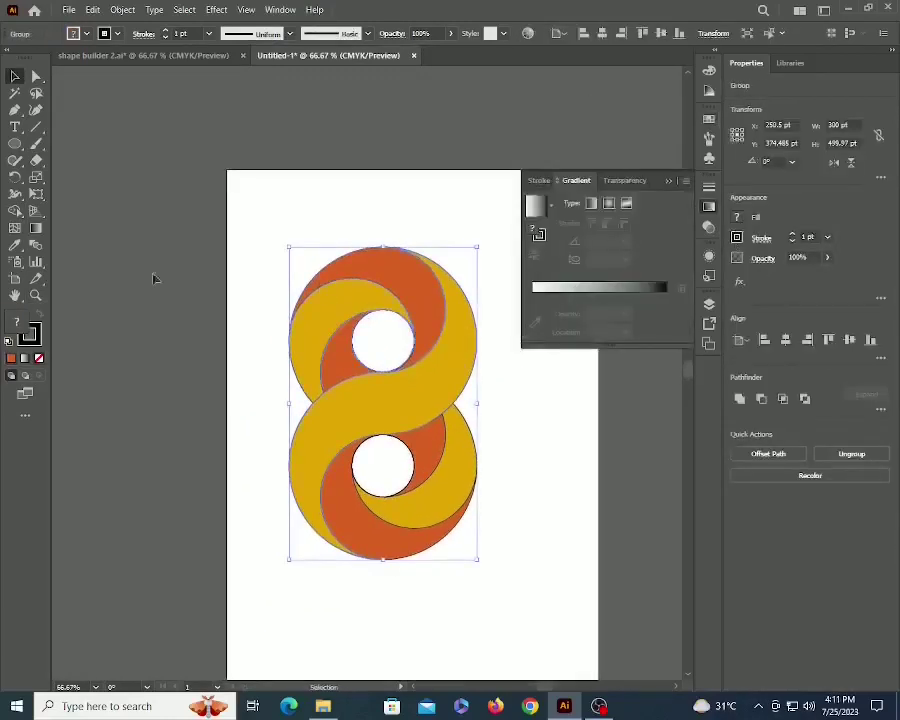
left_click(549, 205)
left_click(462, 232)
double_click(533, 297)
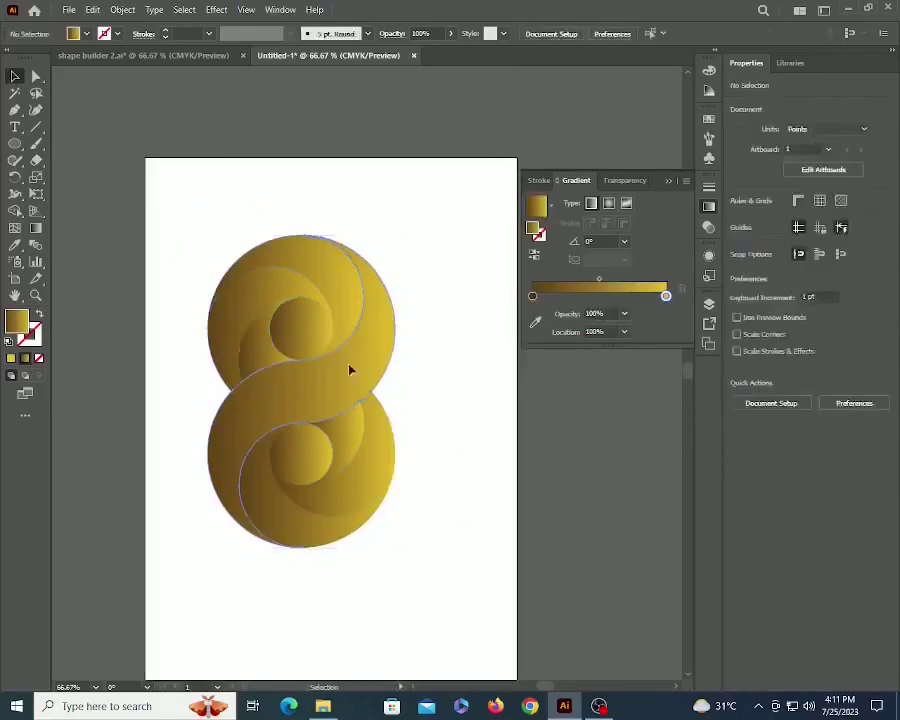
Redraw the S-shaped band's gradient diagonally and reverse the gradient on the upper ring's outer crescent.
left_click(350, 370)
key("g")
left_click_drag(265, 318, 287, 362)
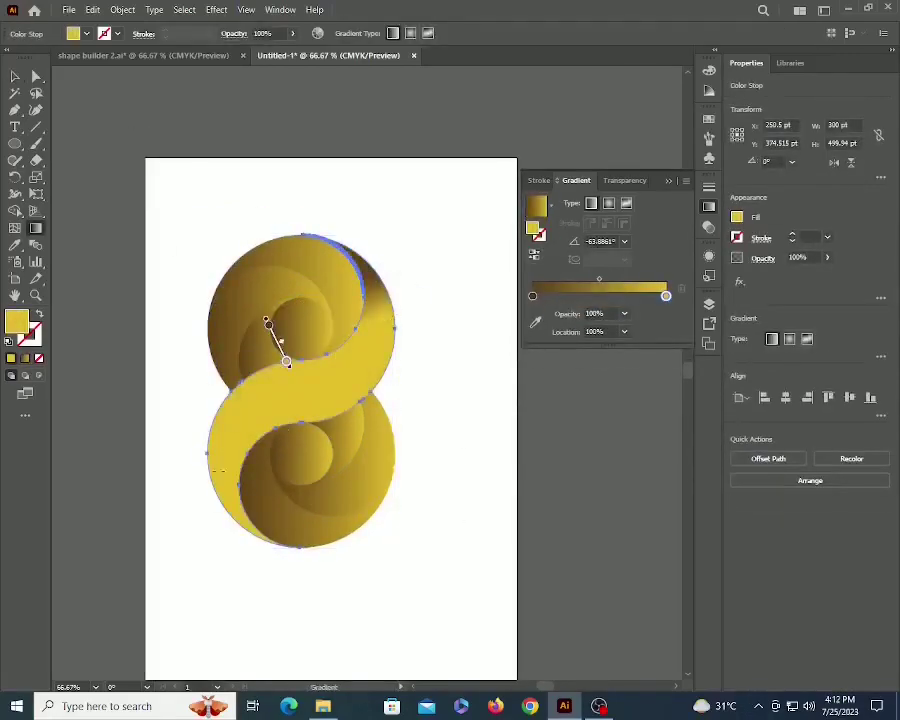
key("v")
left_click(345, 290)
left_click(534, 256)
Remove the centre circles of both rings from the artwork with Shape Builder and deselect everything.
left_click_drag(168, 200, 455, 575)
key("shift+m")
left_click(302, 328, "alt")
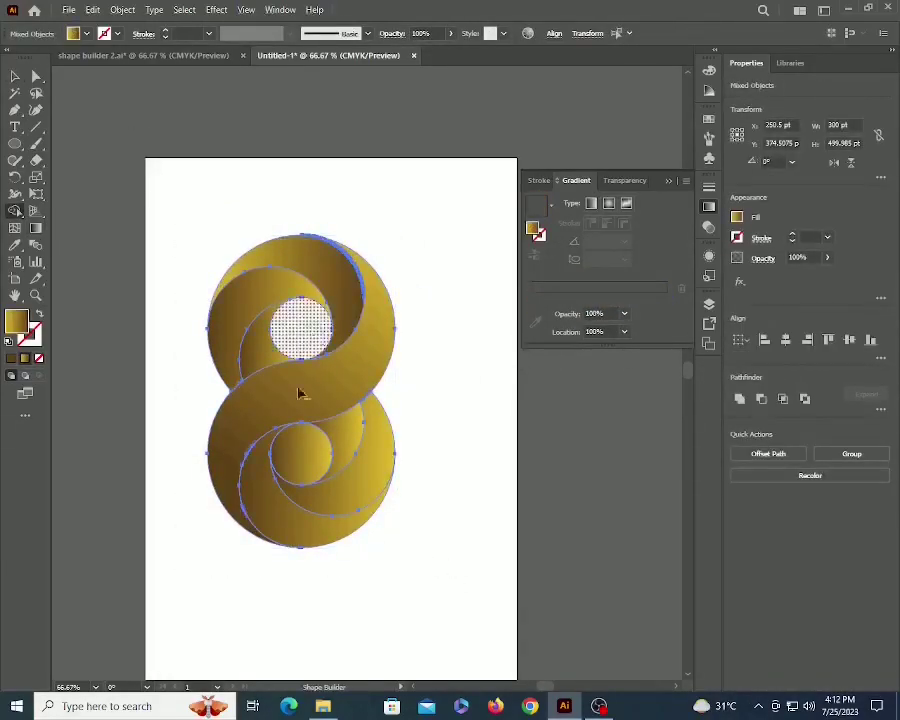
left_click(302, 452, "alt")
key("v")
left_click(100, 546)
Redraw the gradient diagonally on the lower ring's bottom crescent and reverse the gradient on its right crescent.
left_click(306, 520)
key("g")
left_click_drag(397, 559, 255, 500)
left_click(372, 450)
left_click(534, 256)
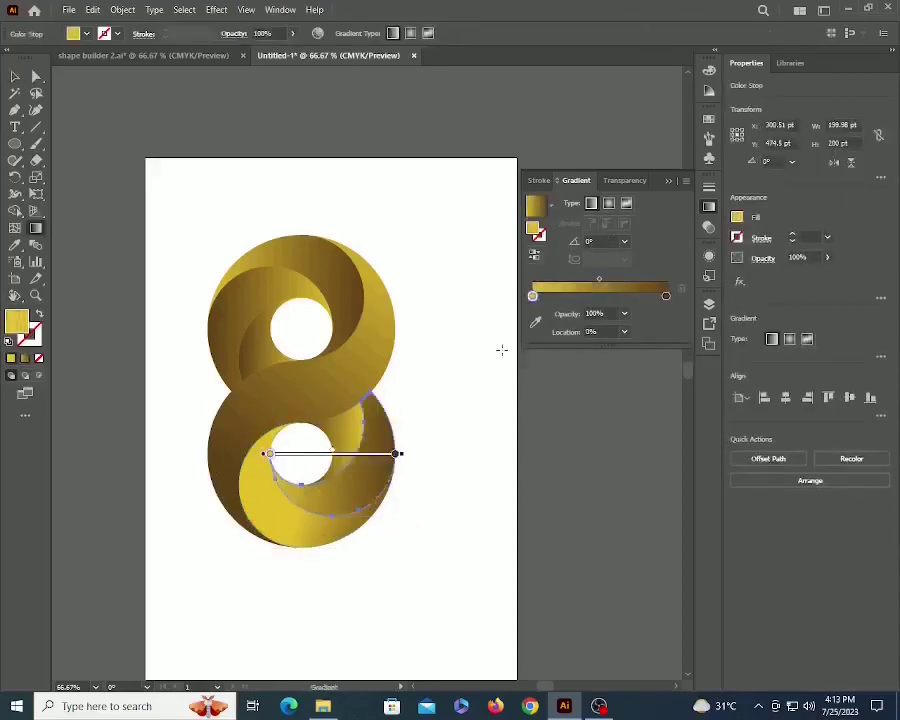
Redraw the S-shaped band's gradient diagonally, with bright gold at its upper right and brown at its lower left.
key("ctrl+minus")
left_click(332, 417)
left_click_drag(370, 372, 424, 320)
left_click_drag(284, 483, 231, 575)
key("ctrl+equal")
left_click_drag(265, 530, 193, 455)
Redraw the gradients diagonally on the lower ring's right crescent and on its inner crescent.
key("v")
left_click(378, 508)
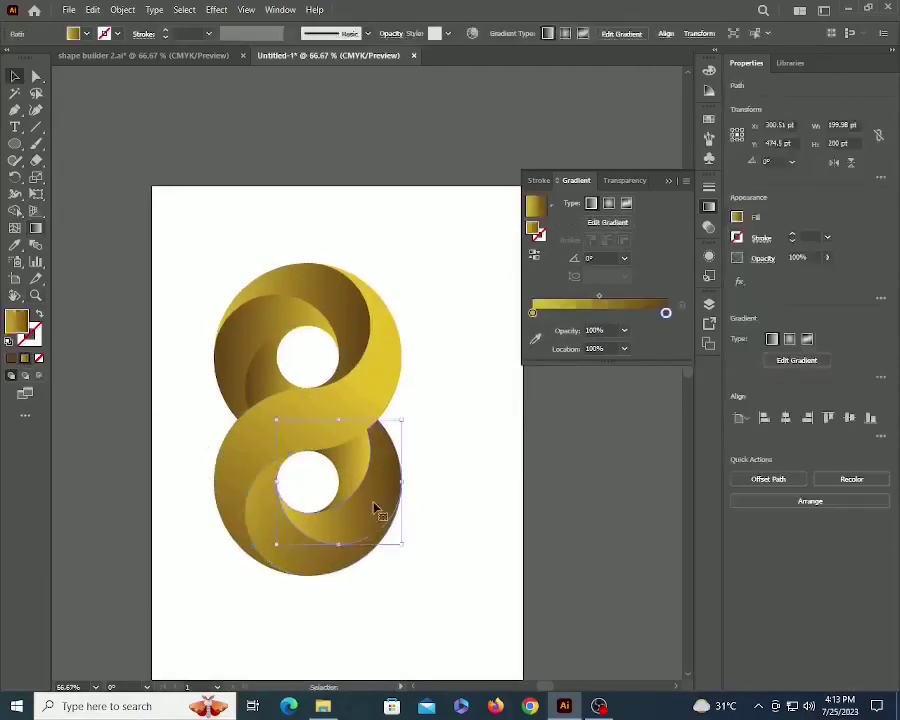
left_click_drag(284, 606, 411, 452)
left_click(362, 456)
key("g")
left_click_drag(314, 559, 435, 428)
Adjust the lower ring's gradient direction, redraw the upper ring's left crescent gradient horizontally, and deselect the artwork.
key("v")
key("ctrl+minus")
key("ctrl+equal")
key("ctrl+a")
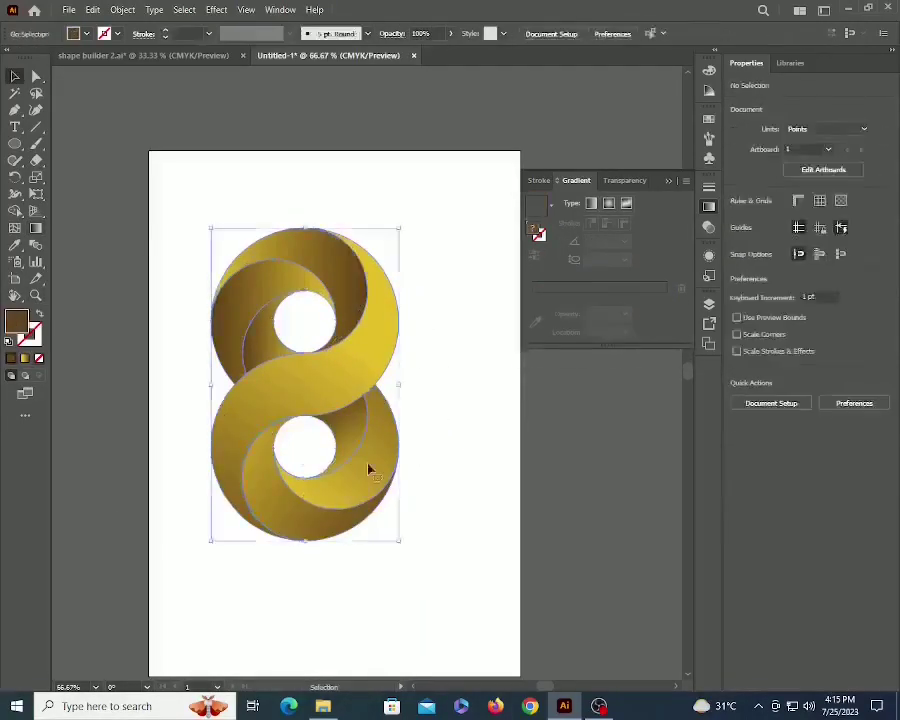
left_click_drag(367, 398, 277, 501)
left_click(240, 305)
key("g")
left_click_drag(180, 323, 264, 321)
key("v")
left_click(209, 625)
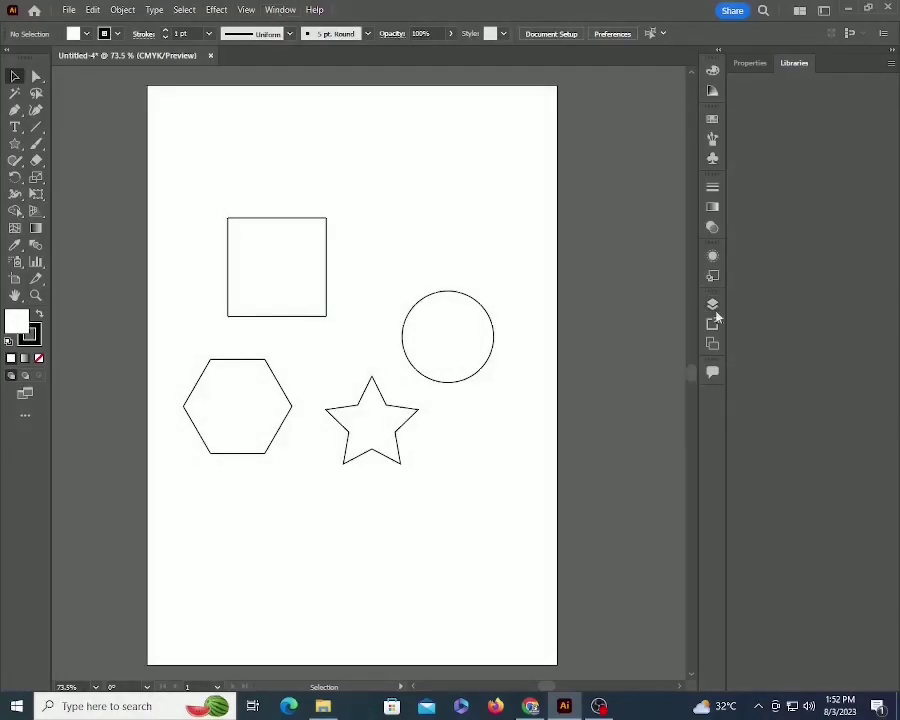
Show the document's layers with the objects inside Layer 1 listed.
left_click(713, 305)
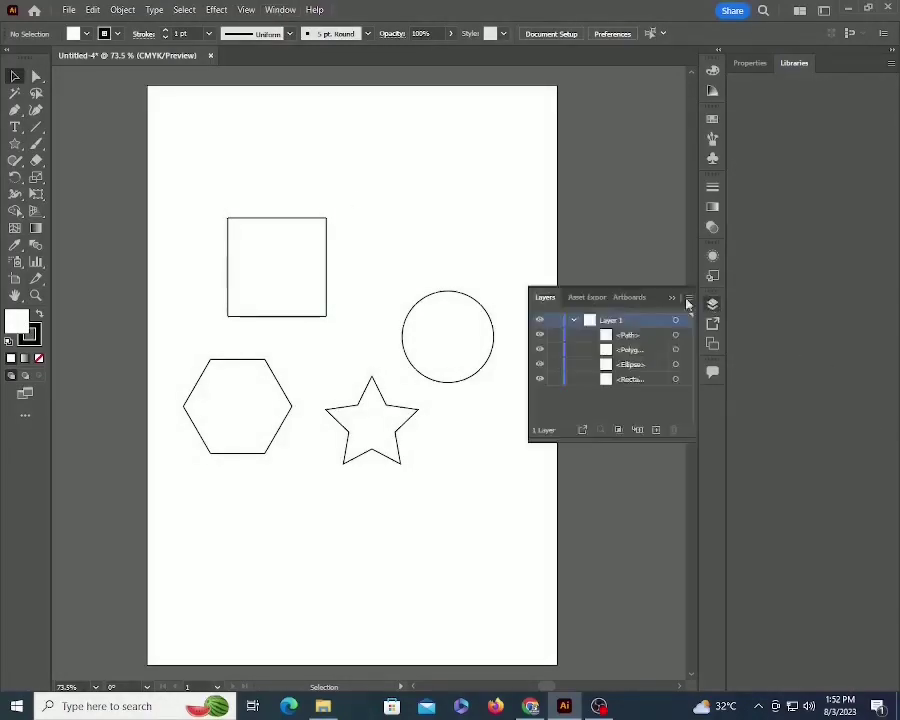
left_click(280, 10)
mouse_move(246, 10)
key("Right")
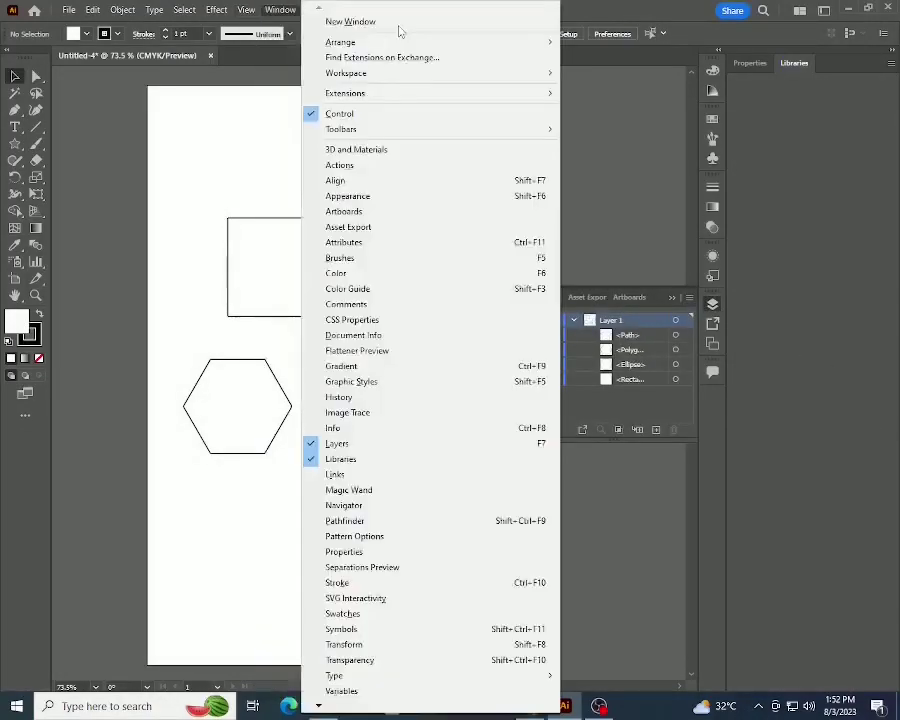
left_click(364, 446)
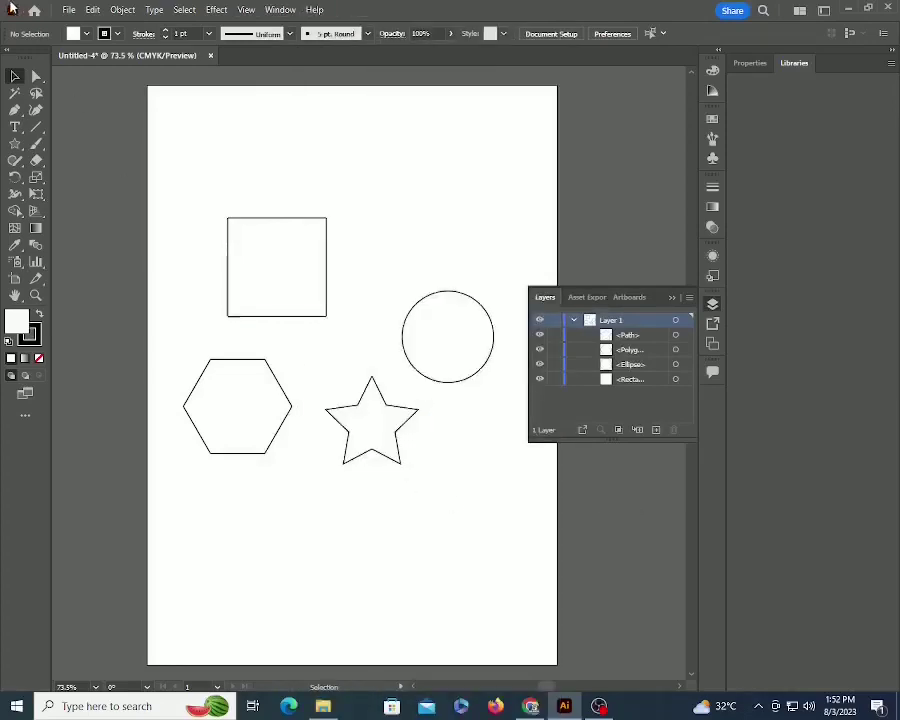
Try selecting all artwork on Layer 1 through its selection indicator and clear the selection again.
left_click(686, 322)
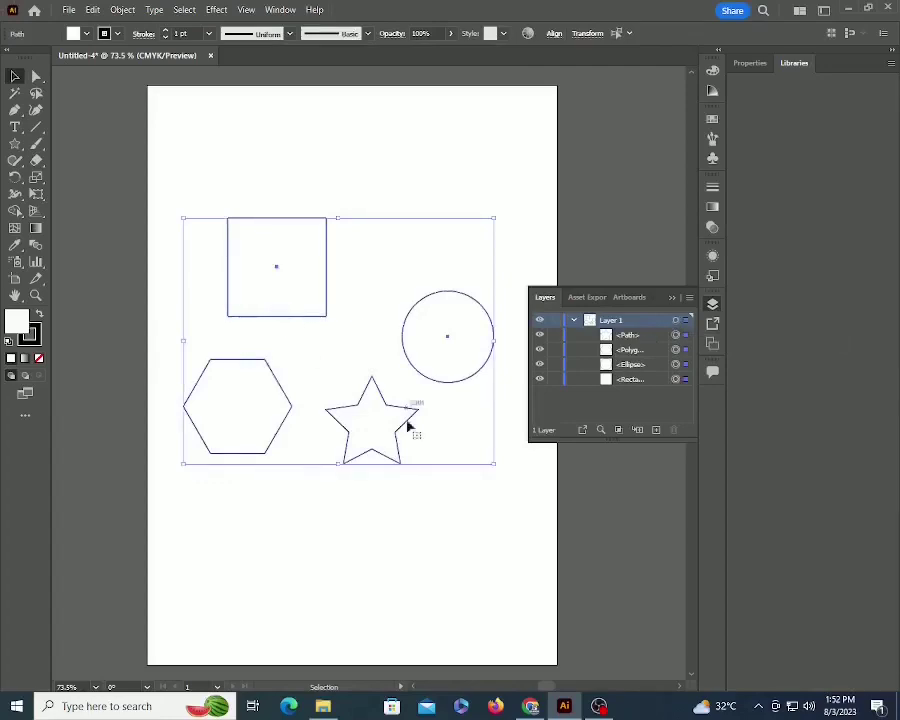
left_click(515, 548)
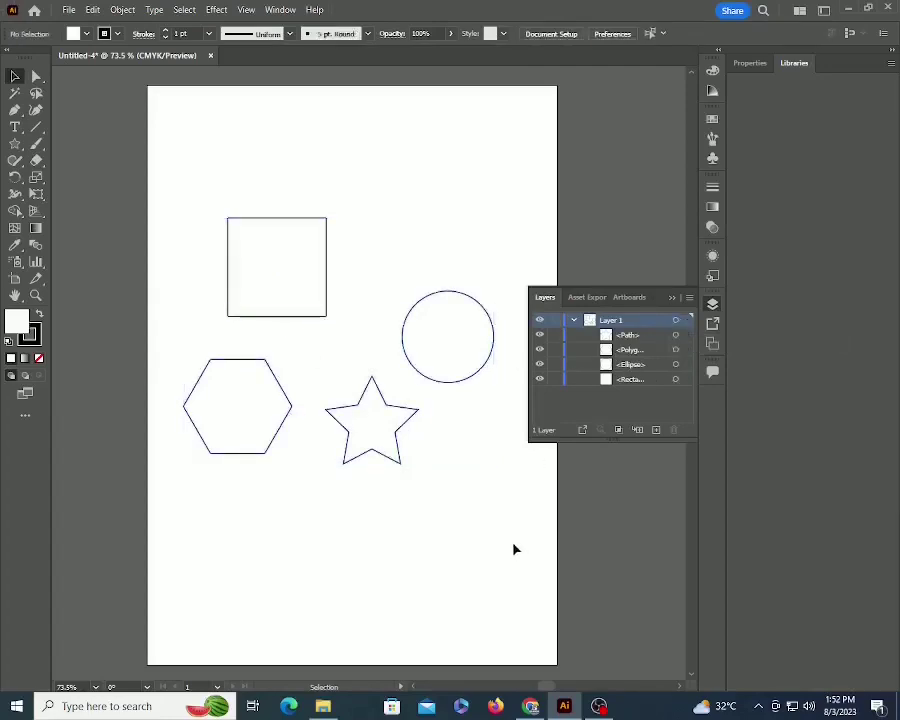
key("ctrl+a")
left_click(515, 548)
left_click(686, 322)
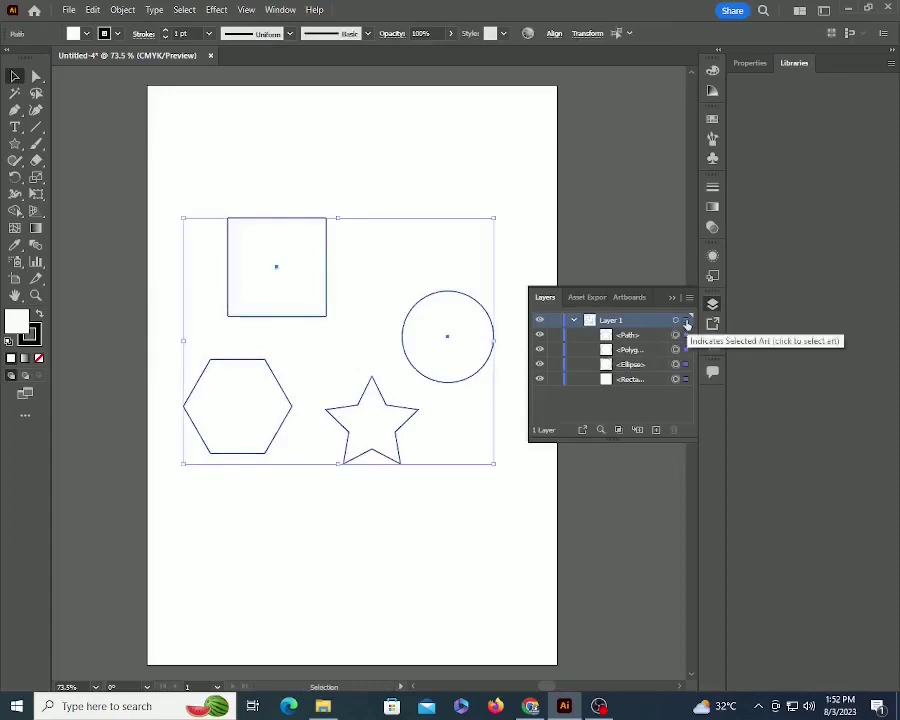
left_click(640, 490)
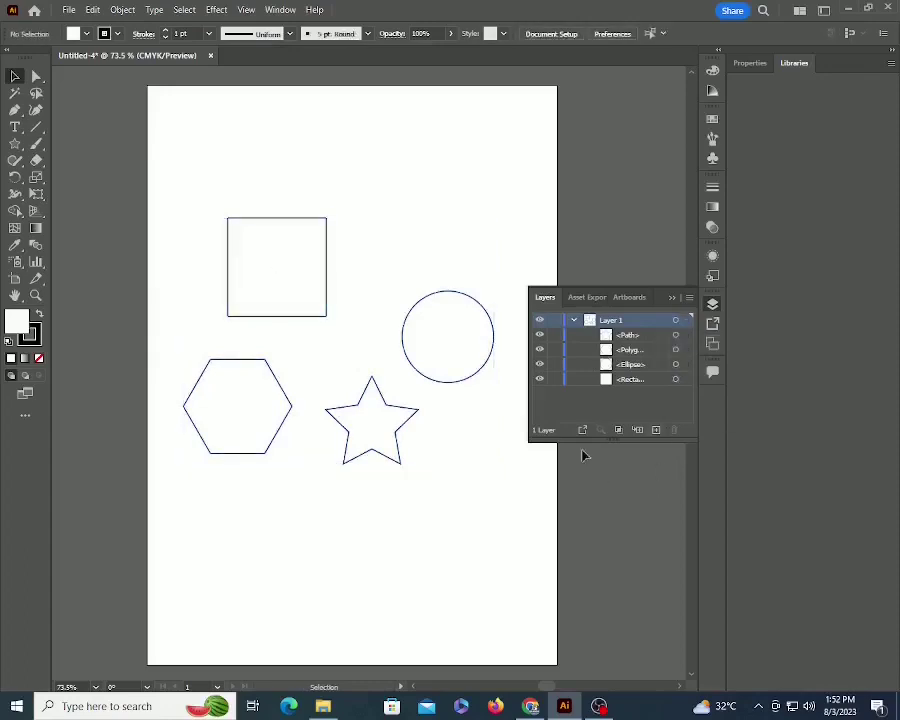
Select the star, hexagon, circle and square one after another through their entries in Layer 1.
left_click(686, 340)
left_click(687, 349)
left_click(687, 364)
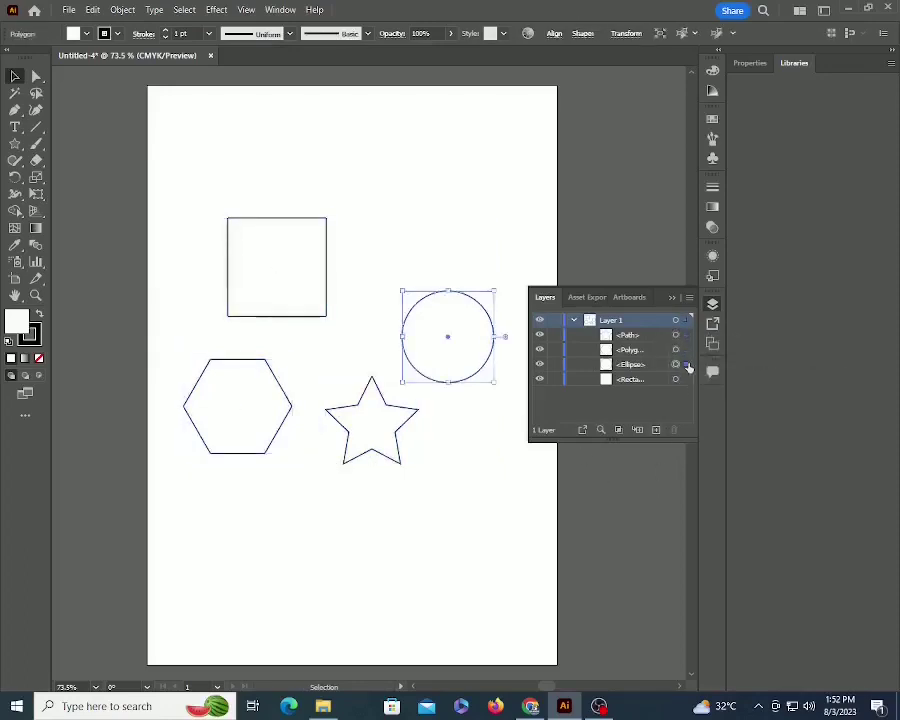
left_click(687, 380)
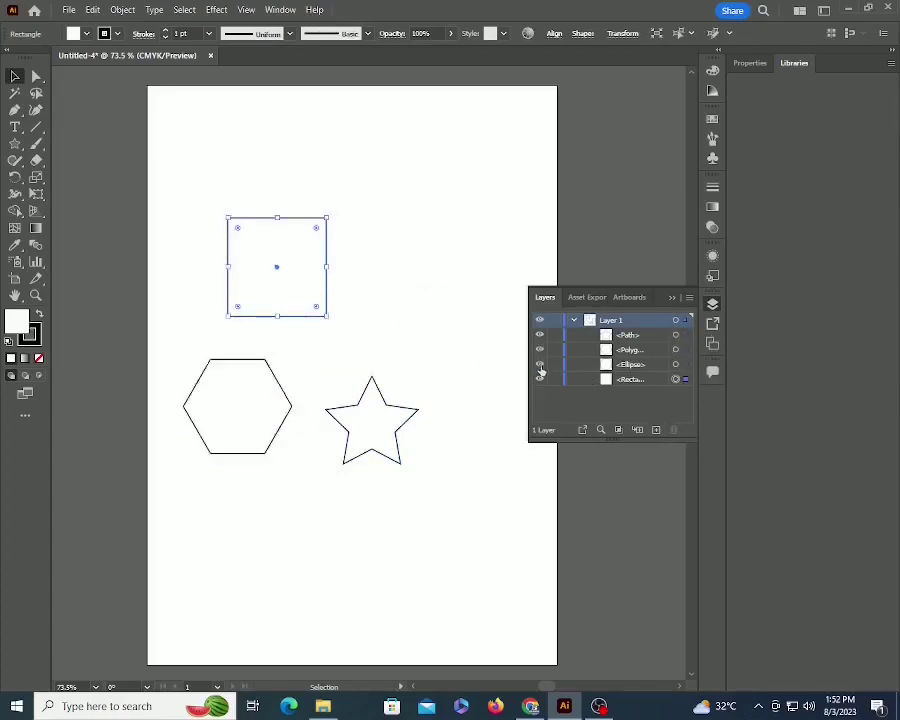
Select the circle through its layer entry, try locking it, and unlock it again.
left_click(685, 364)
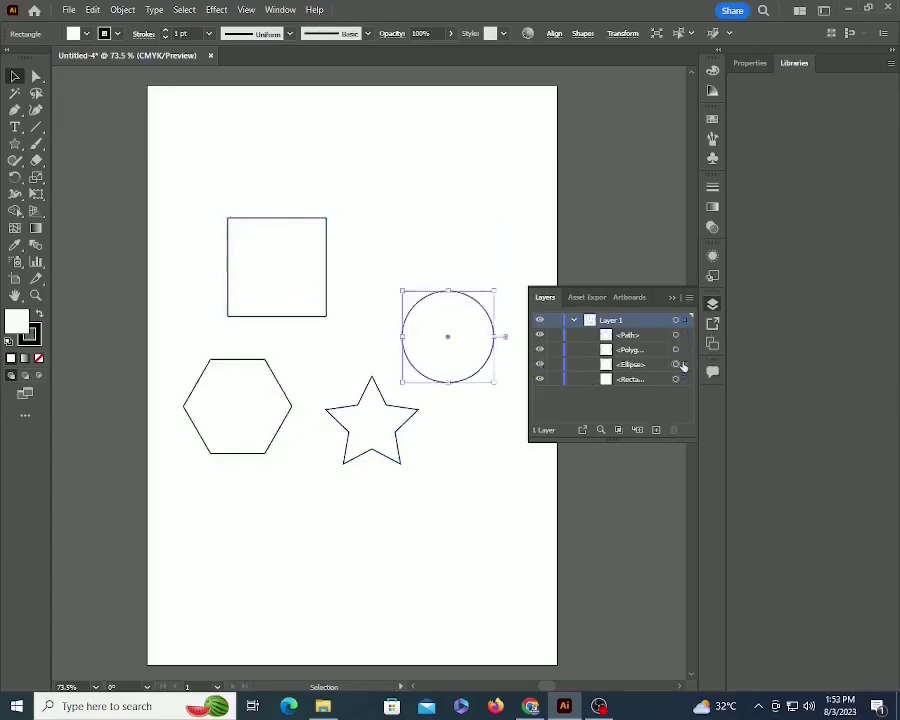
left_click(555, 364)
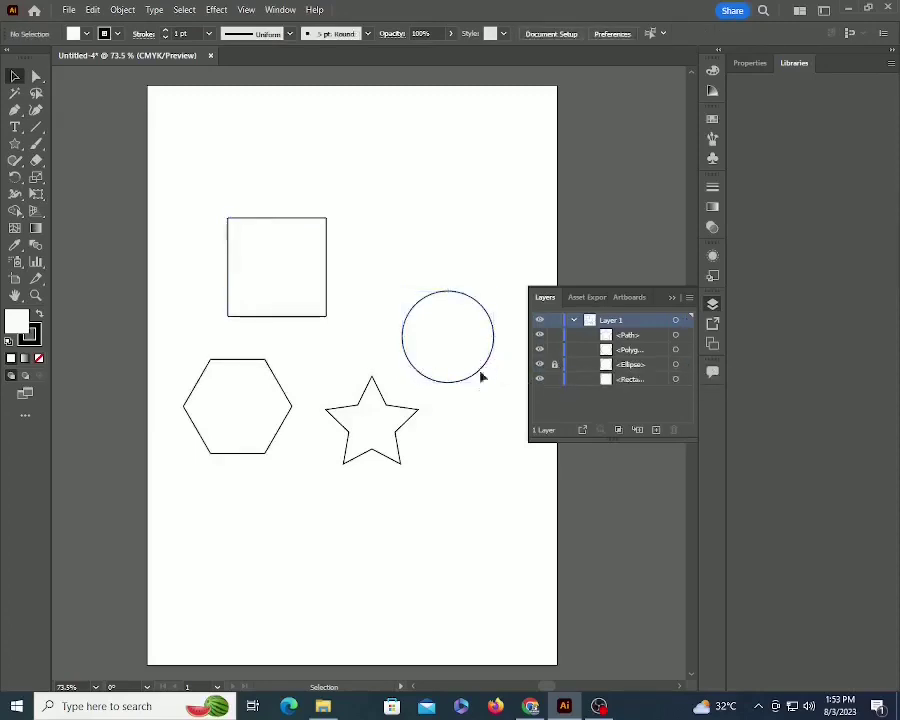
left_click(556, 367)
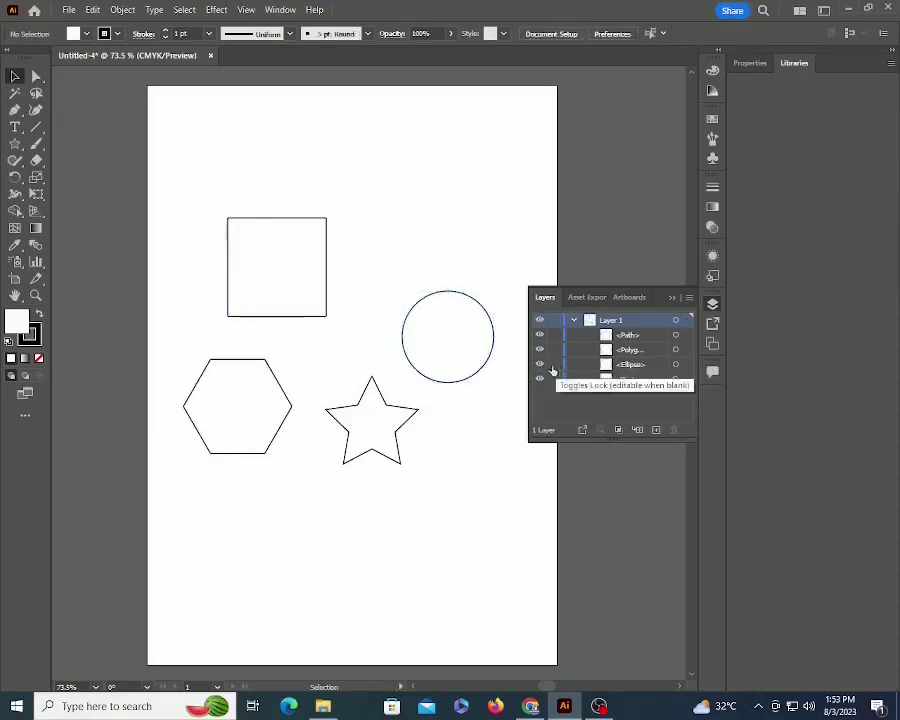
left_click(475, 376)
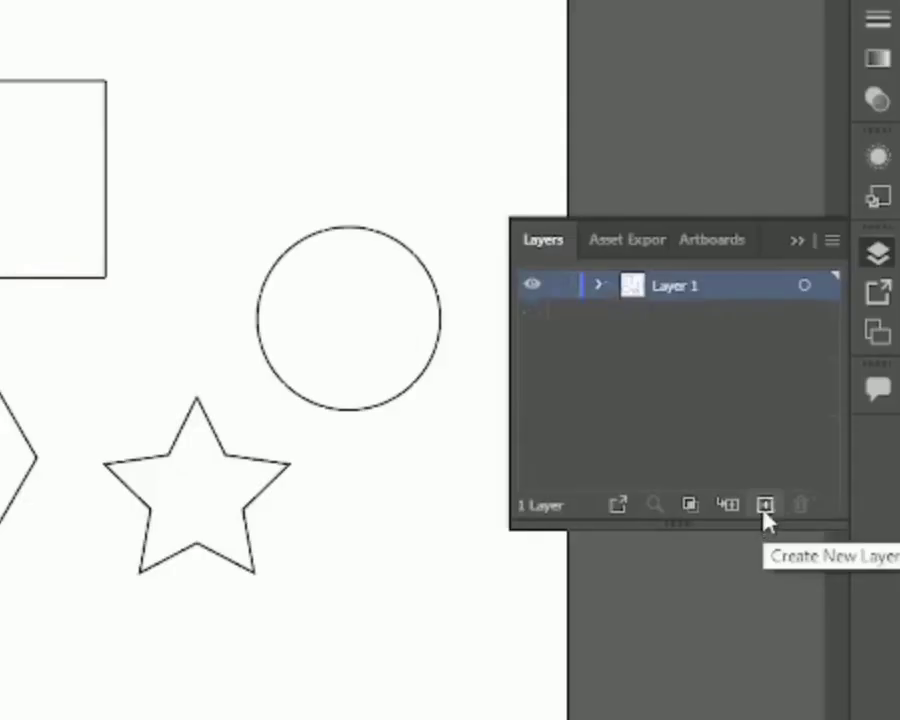
Create a new layer named Layer 2 and move the star from Layer 1 onto it.
left_click(765, 505)
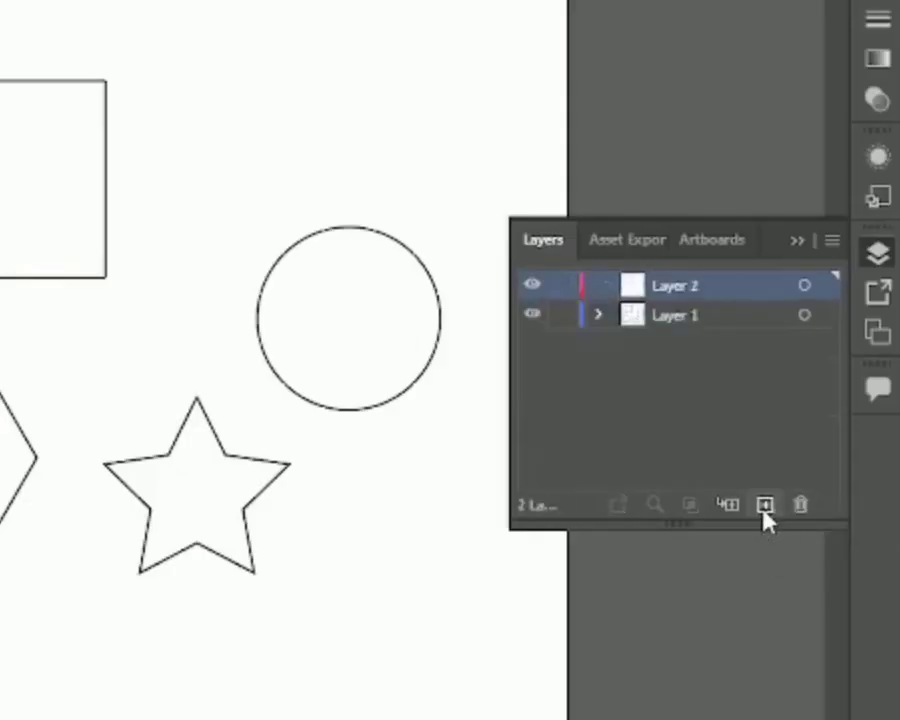
left_click(230, 464)
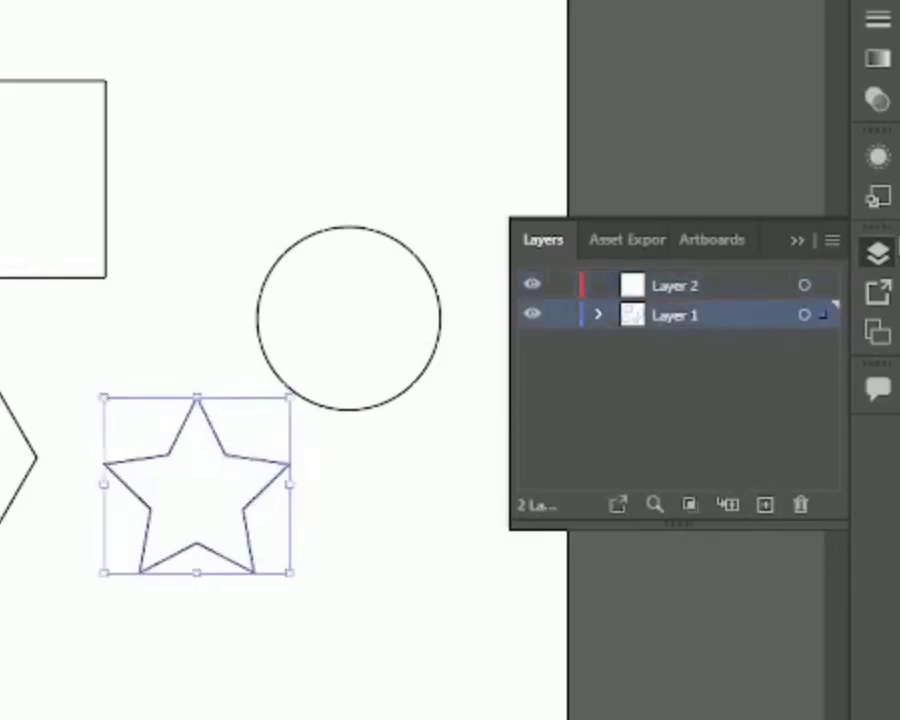
left_click(810, 287)
left_click(240, 463)
left_click_drag(826, 295, 825, 287)
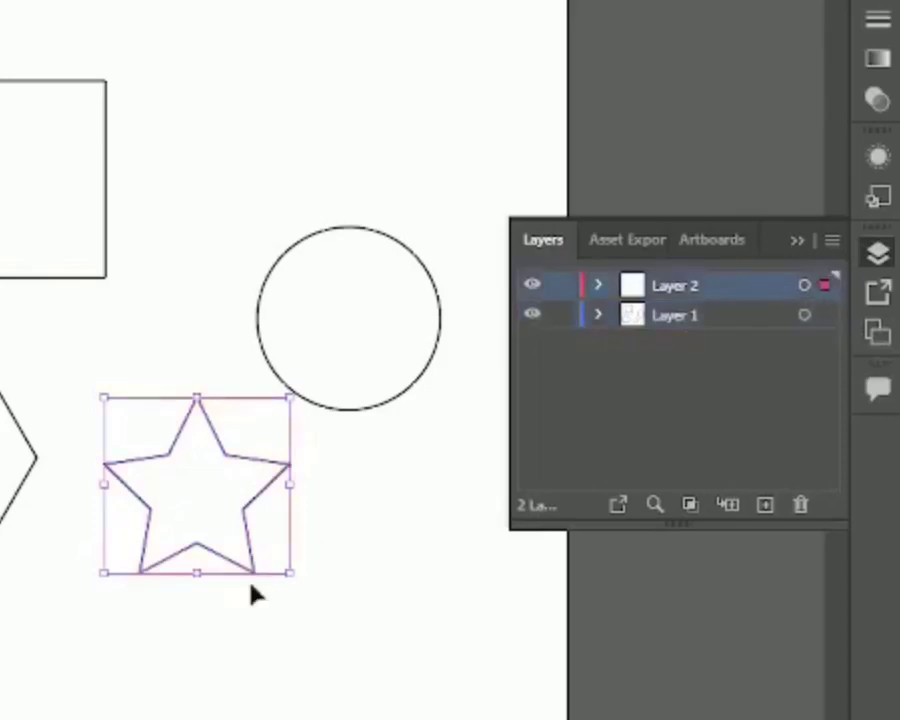
left_click(109, 361)
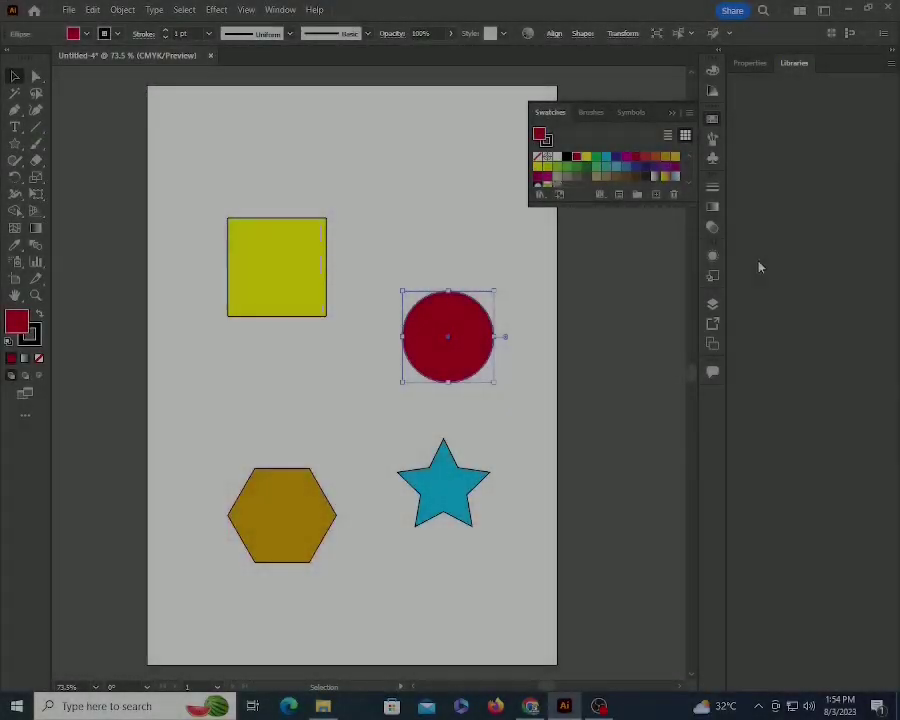
Show the layers, select the blue star on Layer 2, and toggle that layer's display.
left_click(712, 304)
left_click(538, 503)
left_click(446, 494)
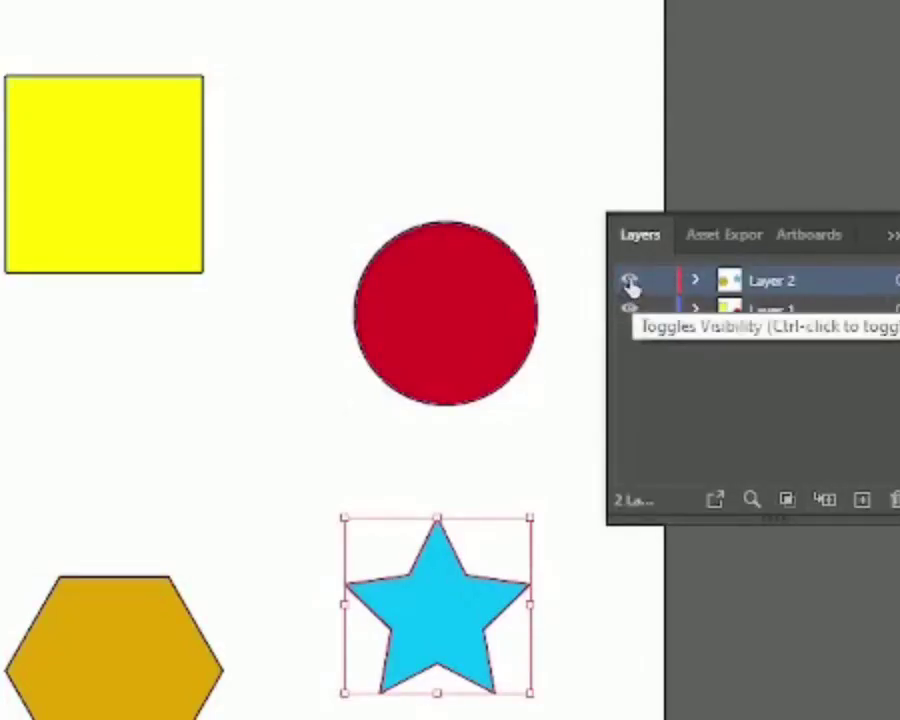
left_click(629, 283, "ctrl")
left_click(597, 635)
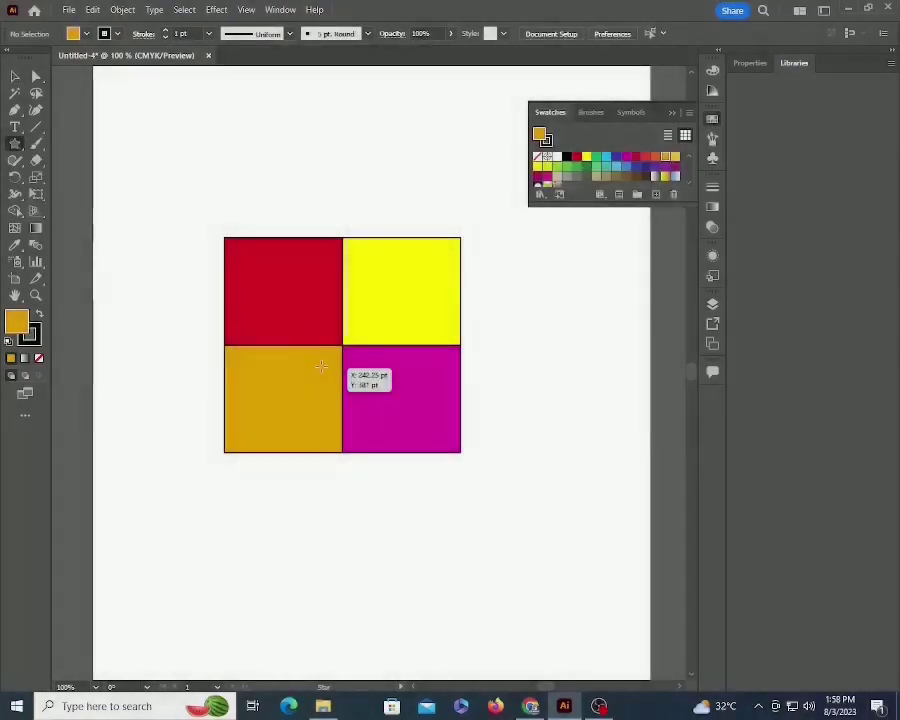
Draw a gold five-pointed star centred over the four coloured rectangles and deselect it.
left_click_drag(341, 343, 405, 418)
key("v")
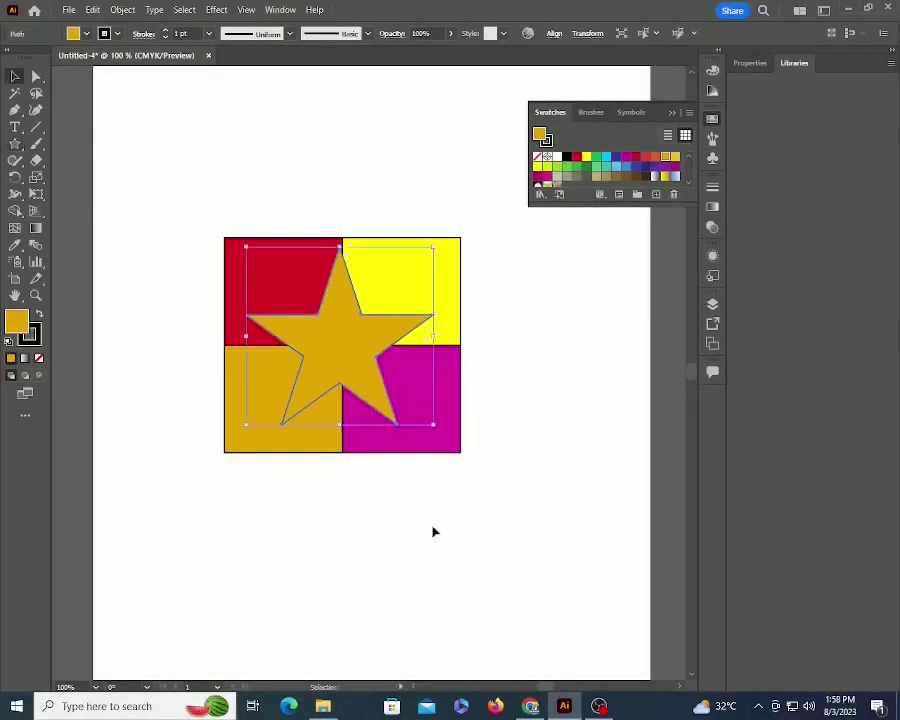
left_click(434, 530)
Clip the four coloured rectangles to the star's outline with a clipping mask on Layer 1.
left_click_drag(195, 205, 558, 531)
left_click(711, 305)
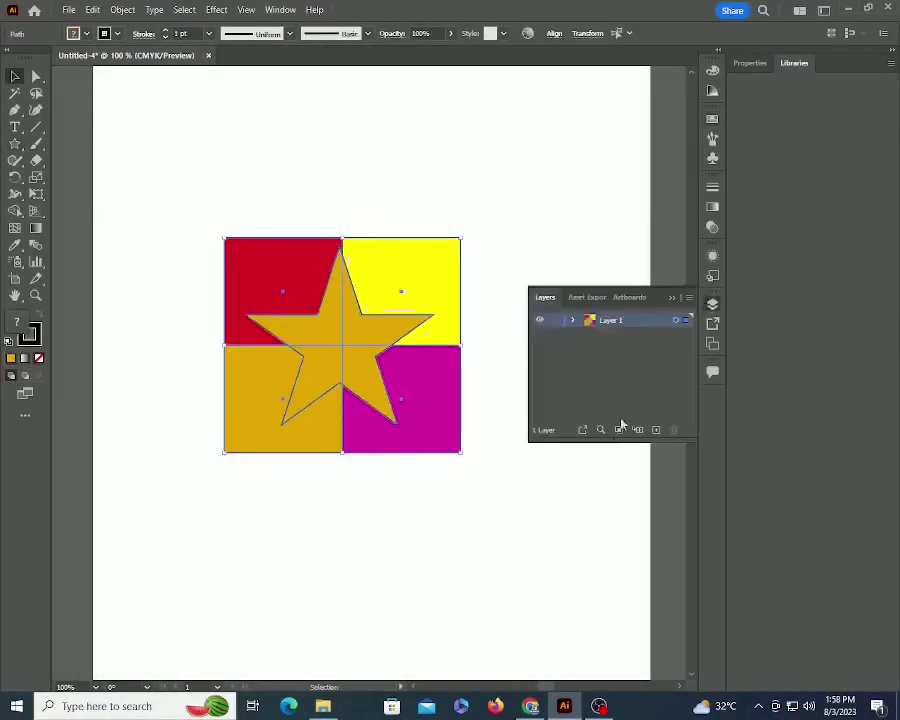
left_click(496, 403)
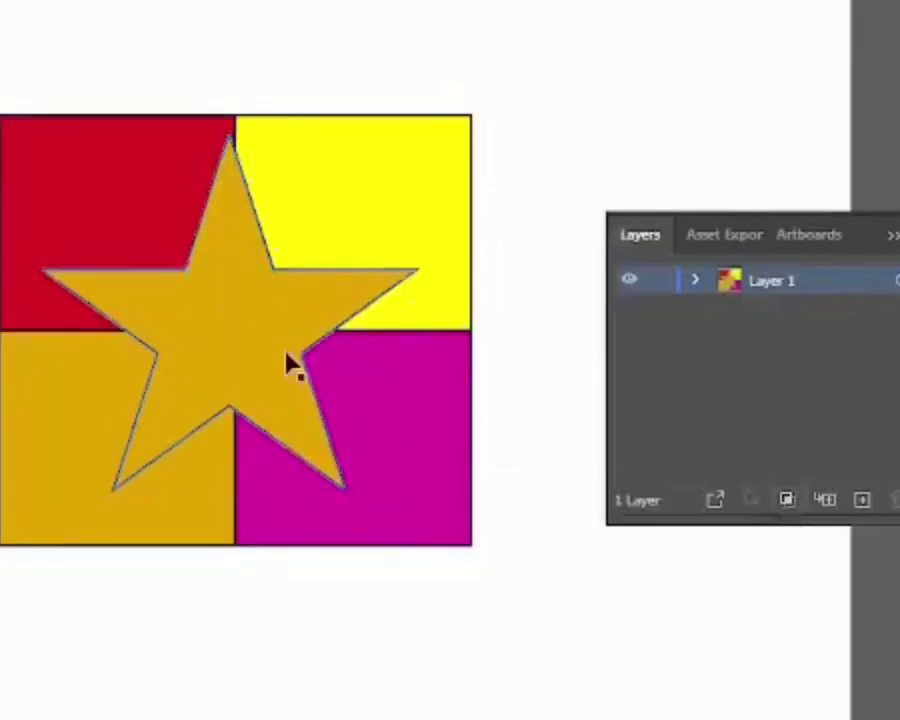
left_click(290, 365)
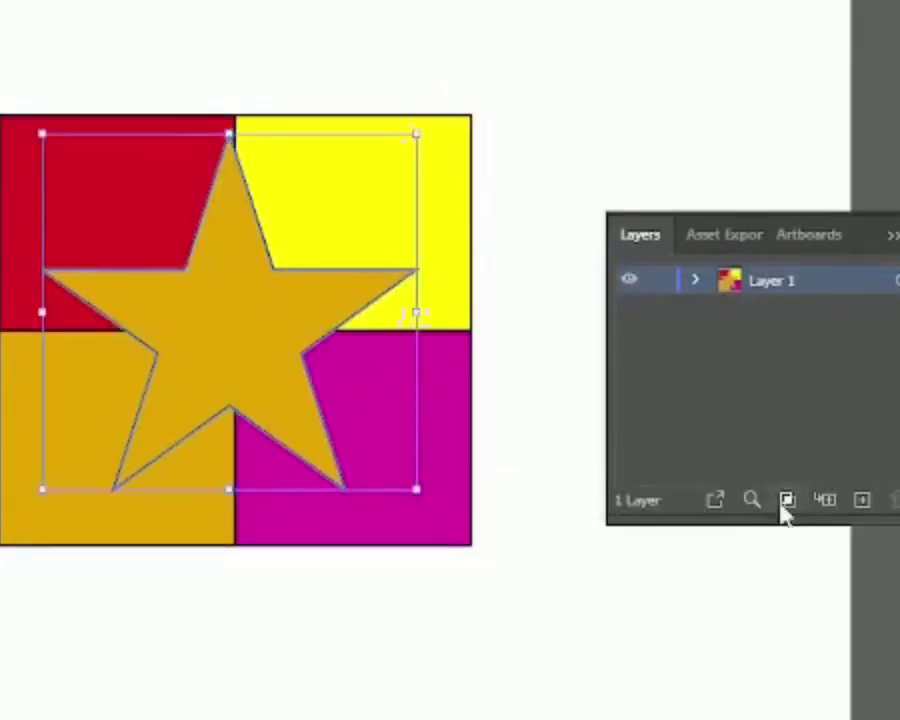
left_click(787, 500)
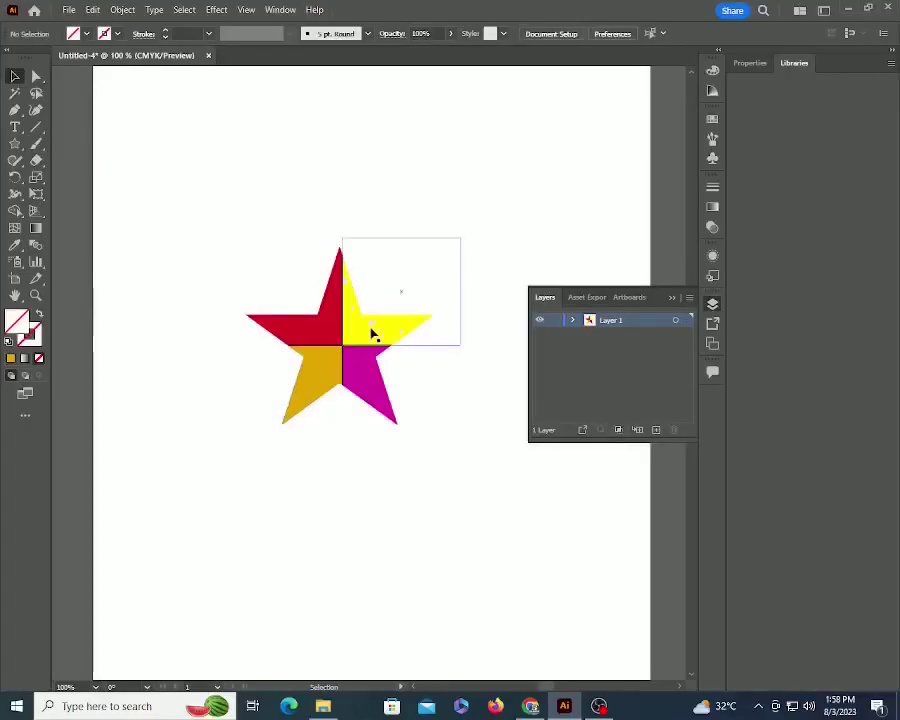
Try moving the magenta rectangle up and left inside the star mask, and undo the move.
left_click_drag(382, 410, 346, 366)
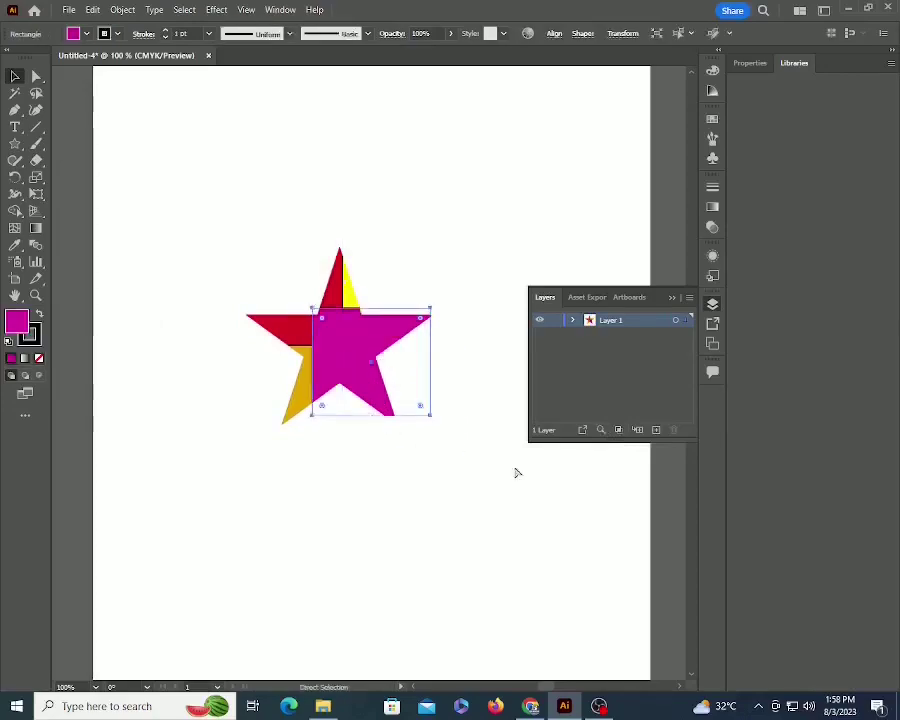
key("ctrl+z")
left_click(40, 360)
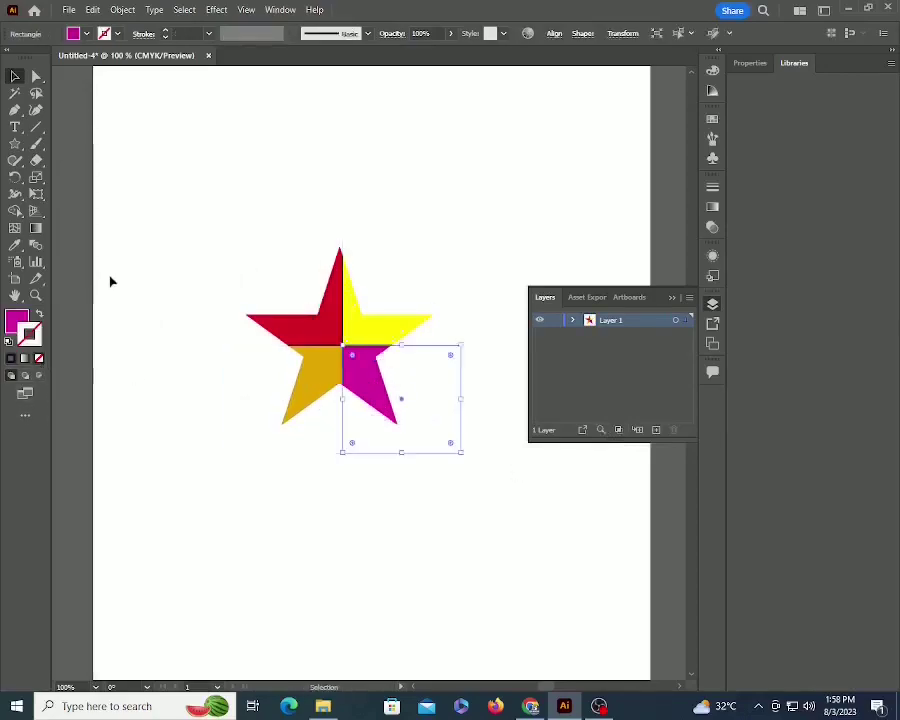
left_click_drag(111, 281, 430, 458)
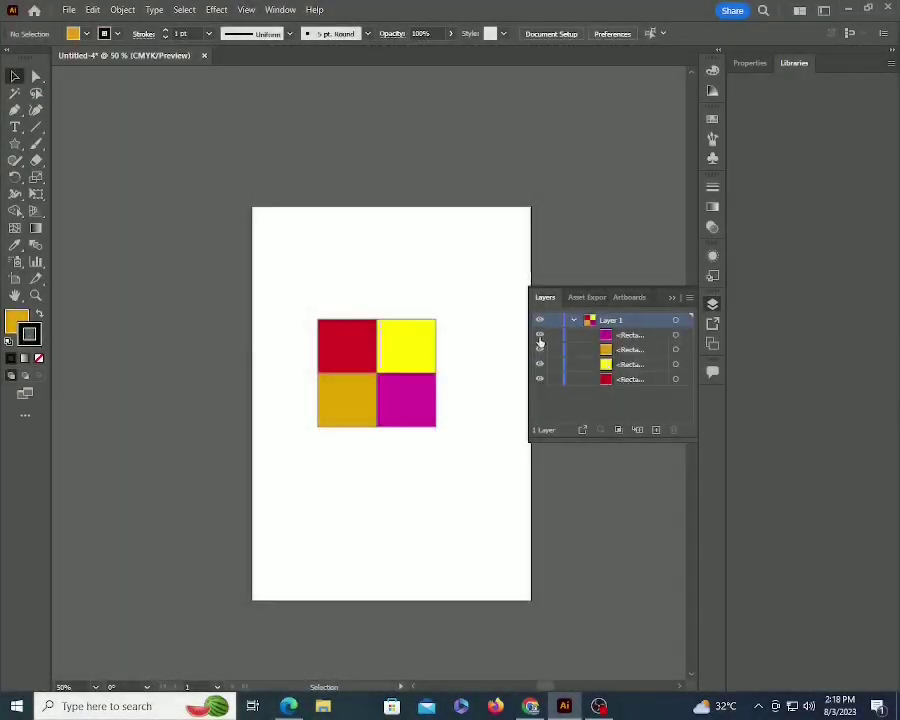
Toggle the magenta rectangle's visibility off and back on within Layer 1, and look through the available layer commands.
left_click(540, 338)
left_click(540, 338)
left_click(689, 297)
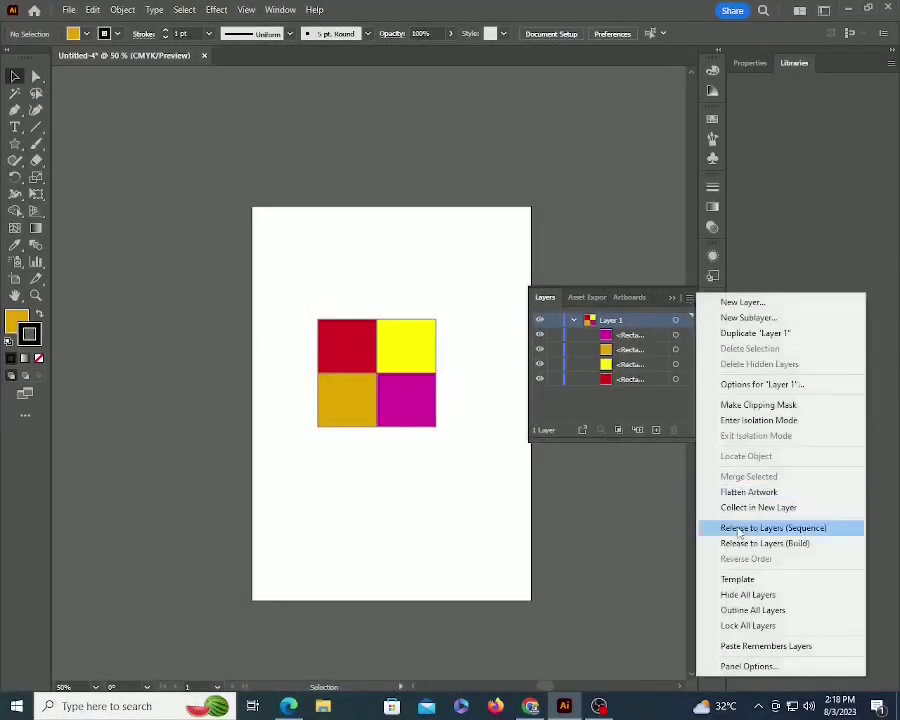
left_click(653, 394)
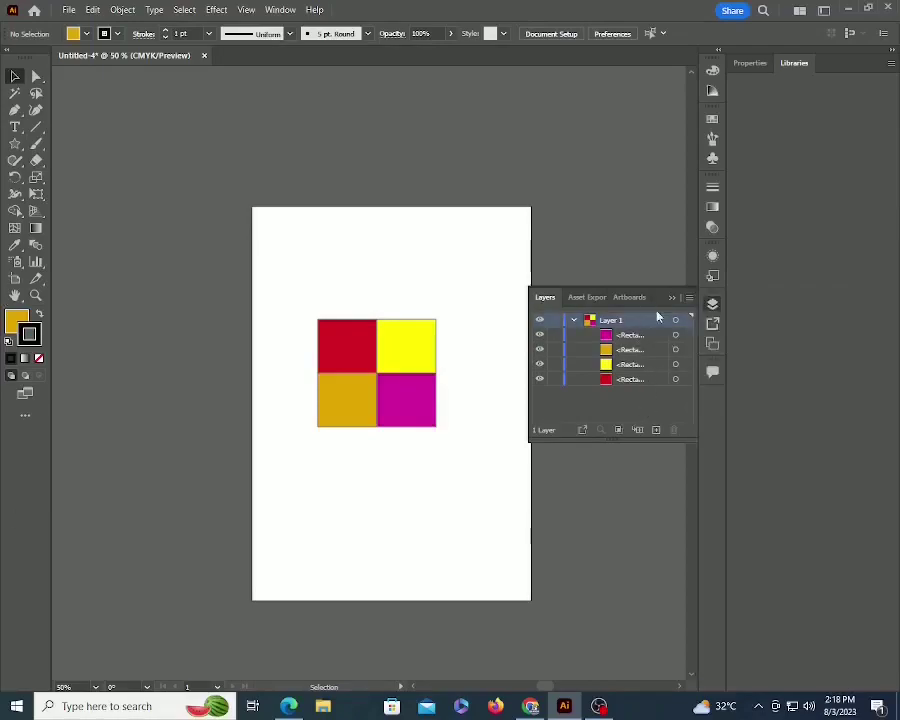
Release Layer 1's rectangles to separate layers in sequence, and hide the four new layers one after another.
left_click(689, 297)
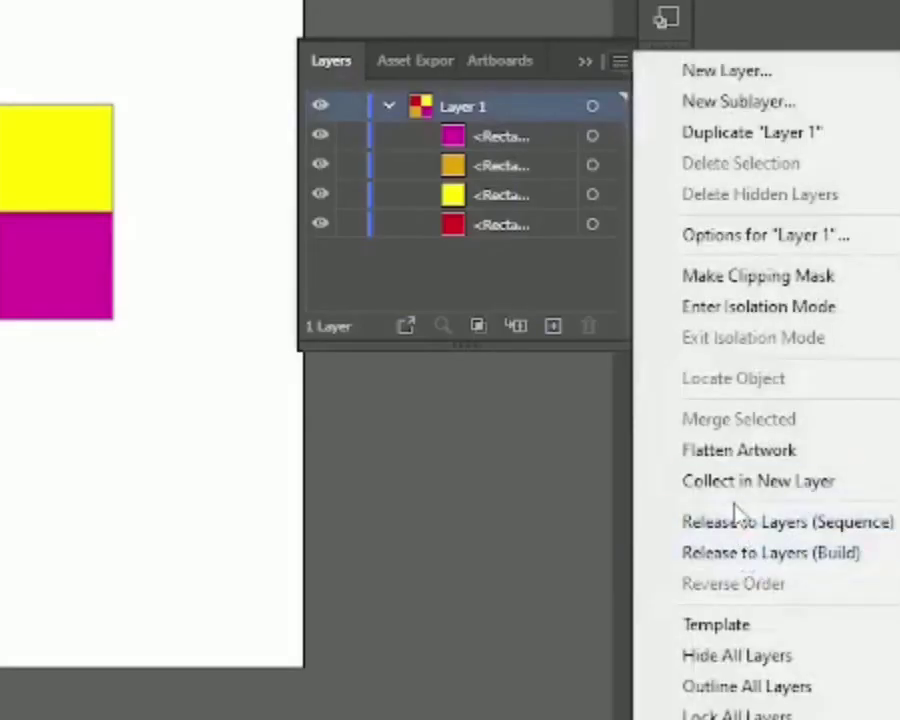
left_click(732, 527)
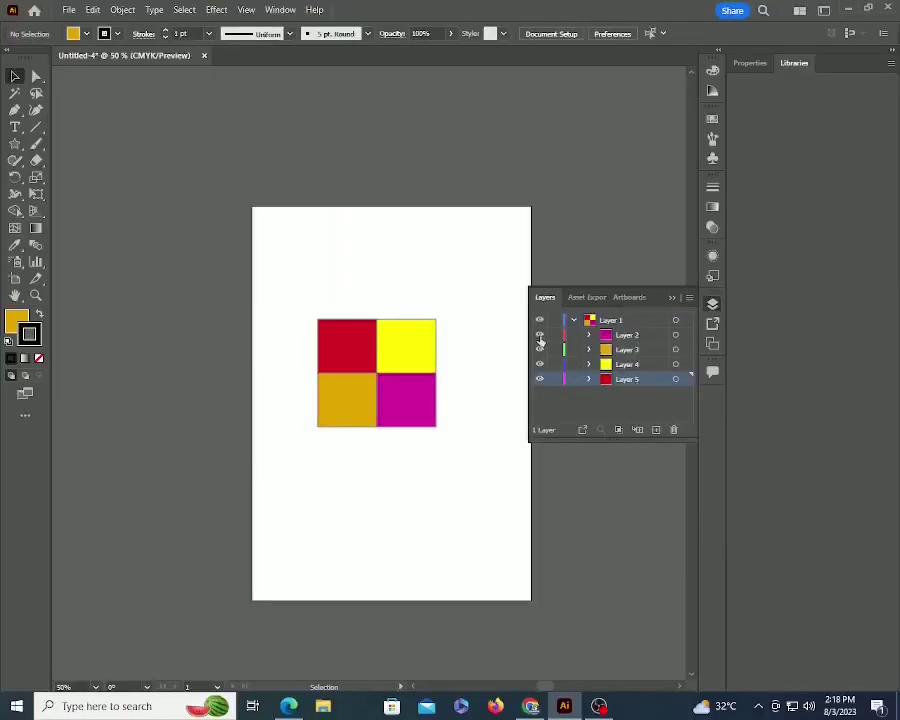
left_click(540, 335)
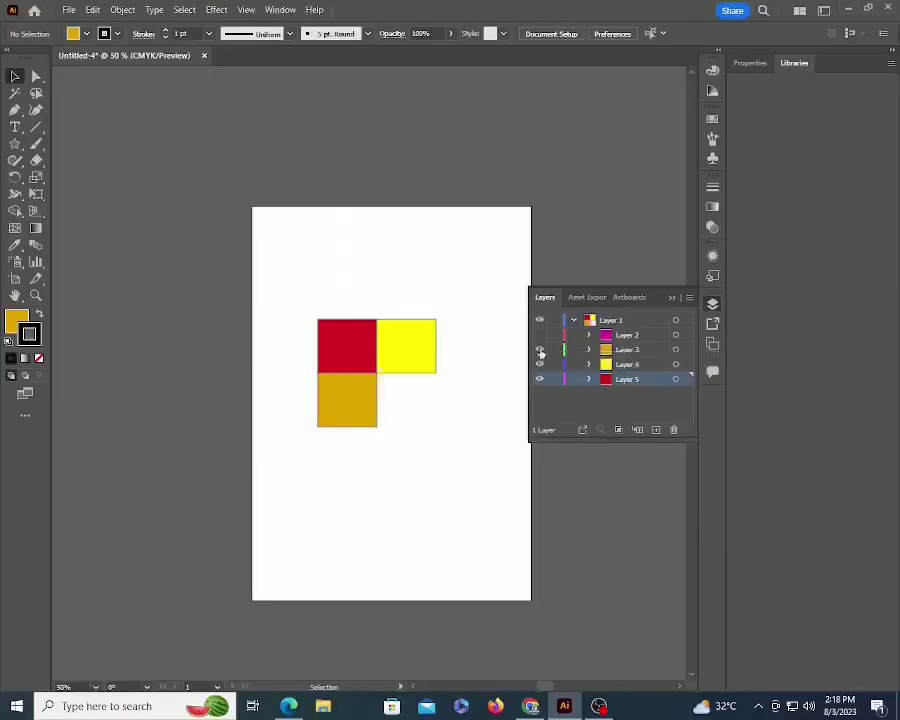
left_click(540, 349)
left_click(540, 364)
left_click(540, 379)
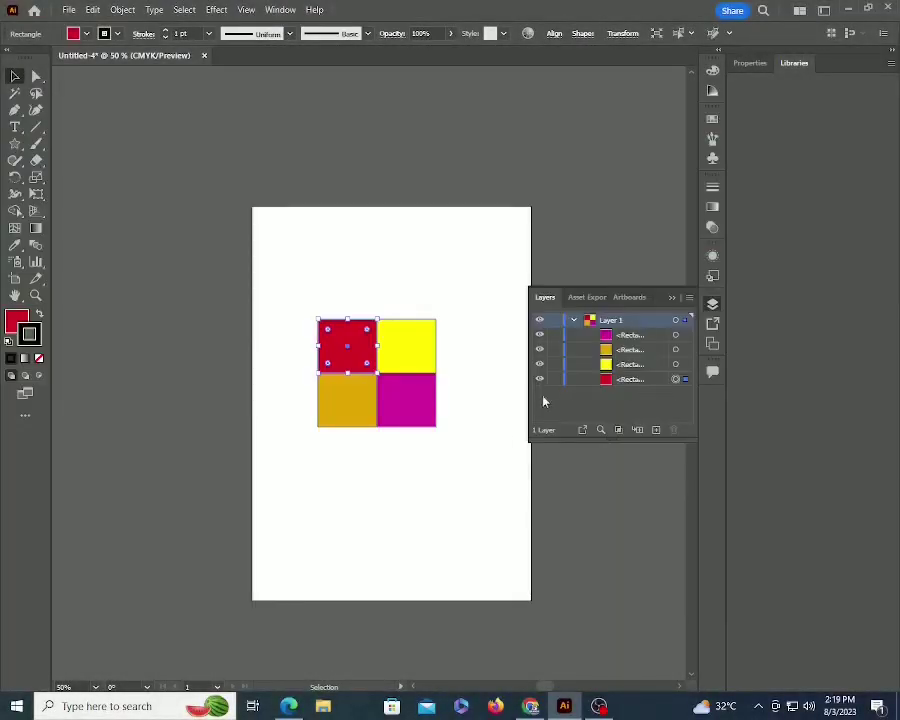
Collect Layer 1 for export and add the red, yellow and gold rectangles individually as single export assets.
left_click(508, 432)
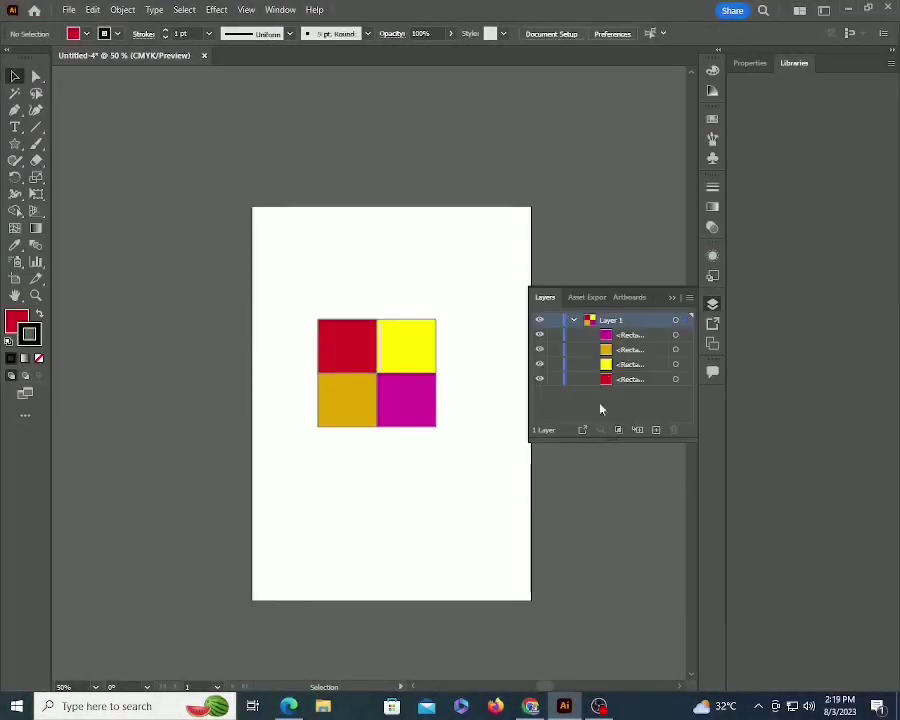
left_click(582, 429)
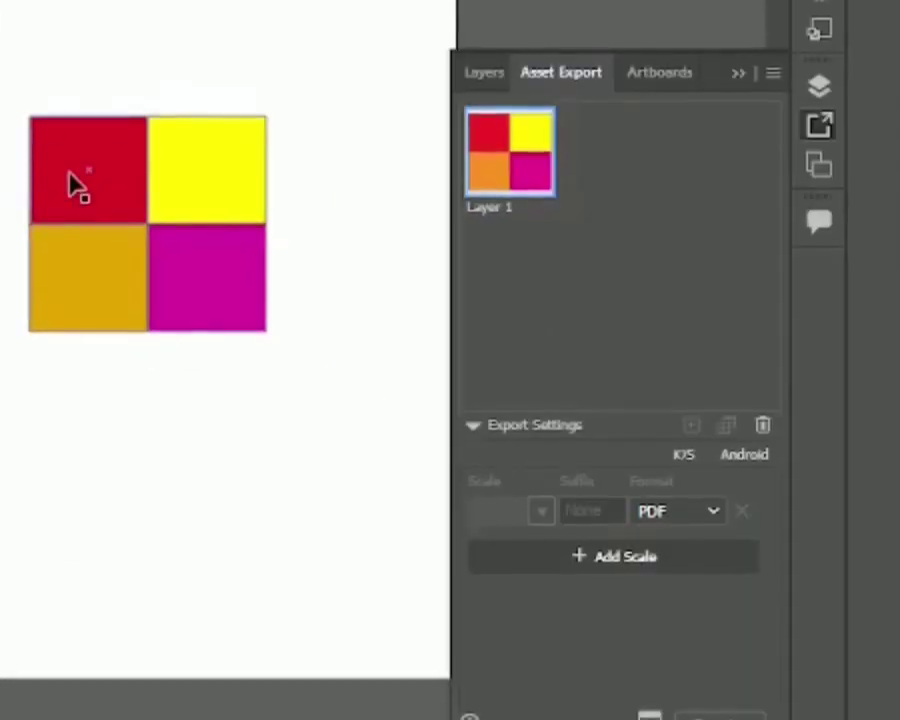
left_click(337, 355)
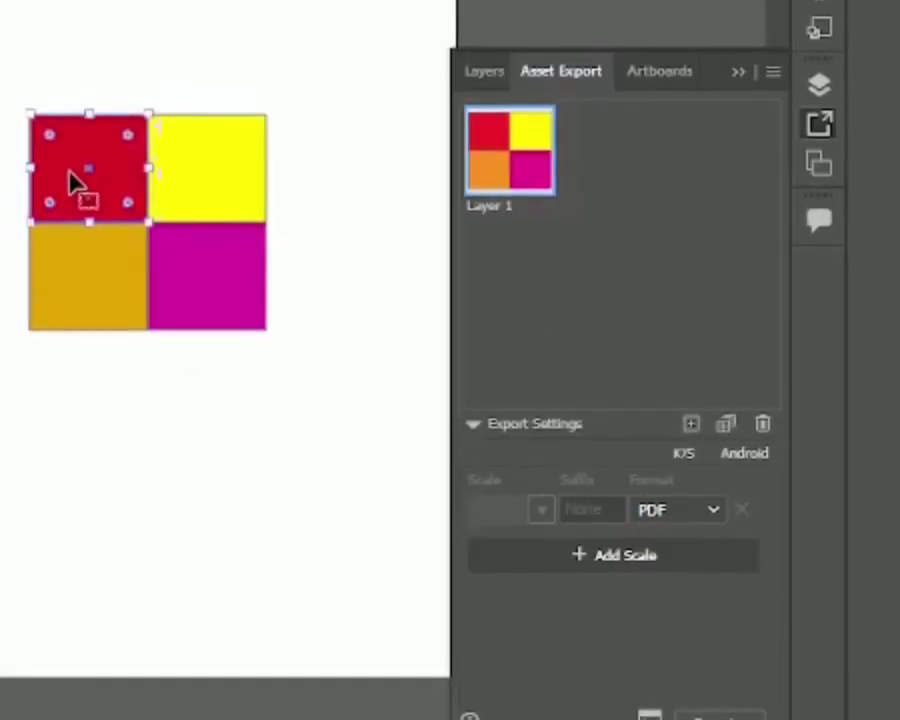
left_click(692, 418)
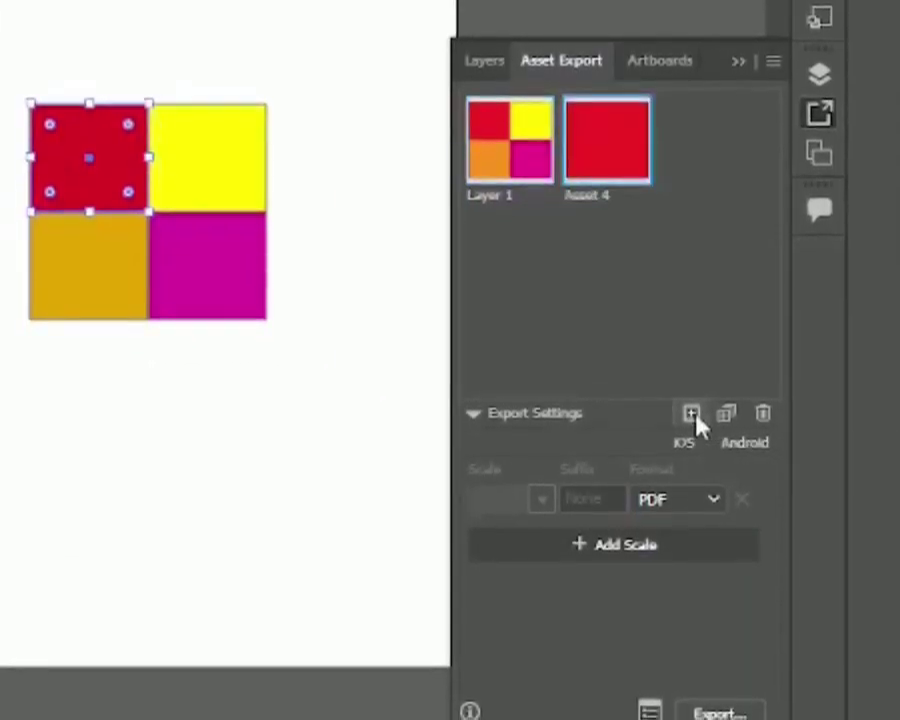
left_click(190, 162)
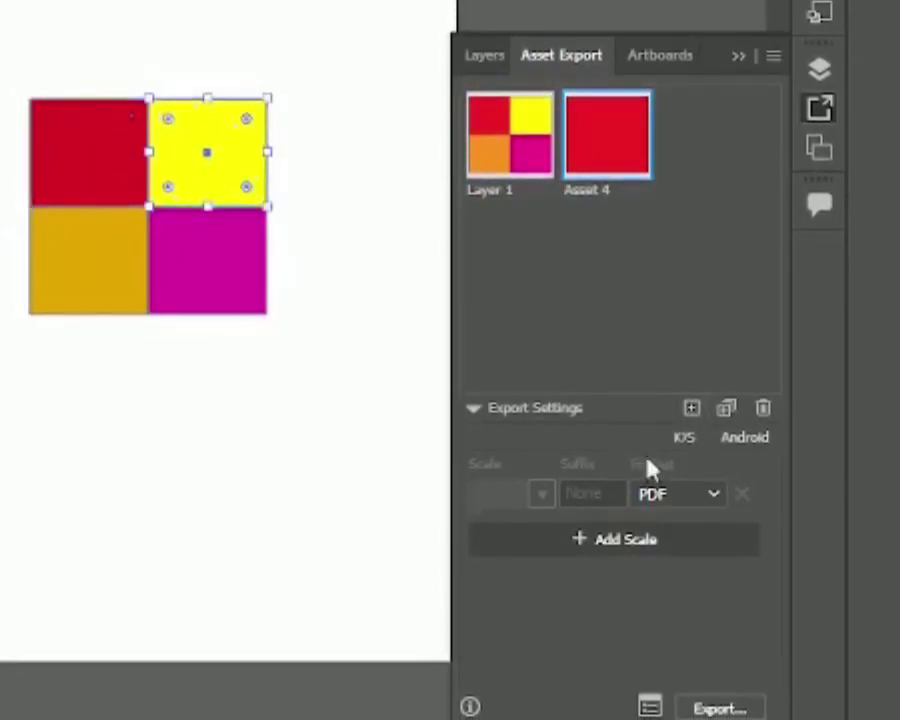
left_click(693, 412)
left_click(60, 286)
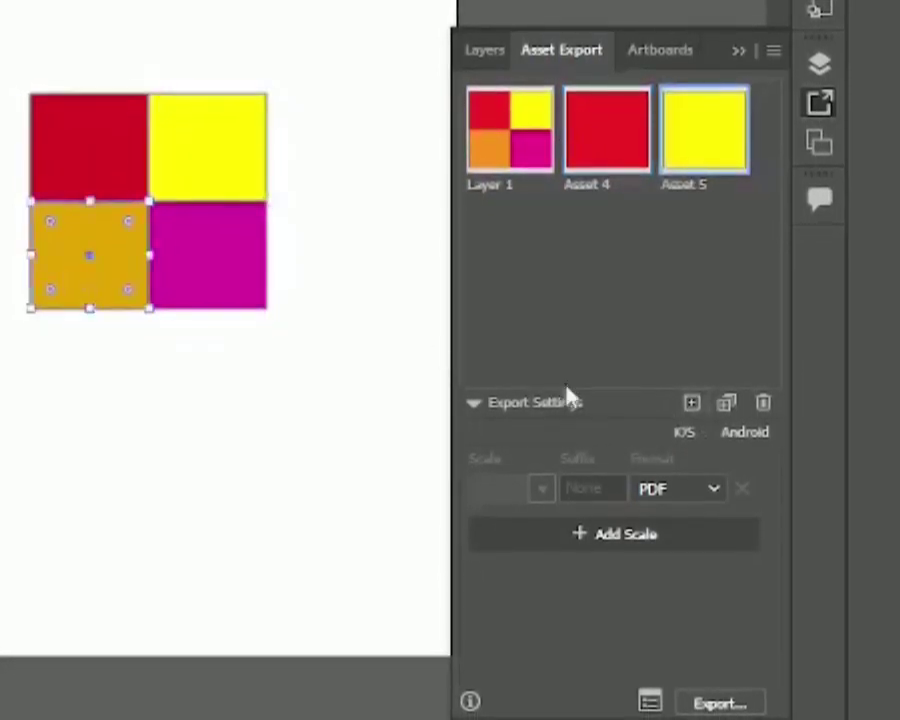
left_click(691, 403)
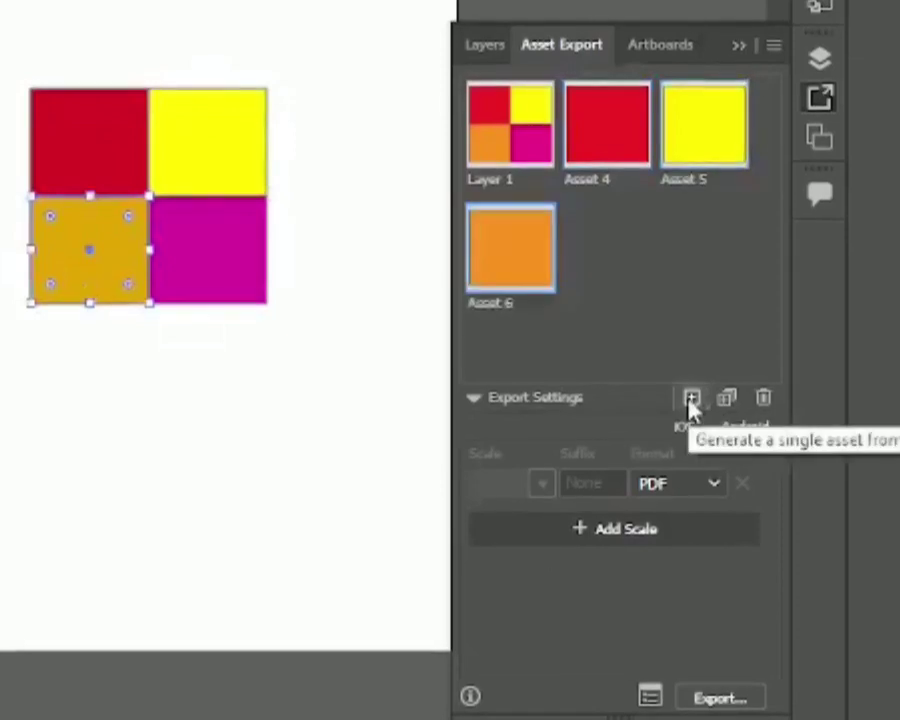
Generate separate export assets from all four rectangles at once, and delete the combined Layer 1 asset.
key("ctrl+a")
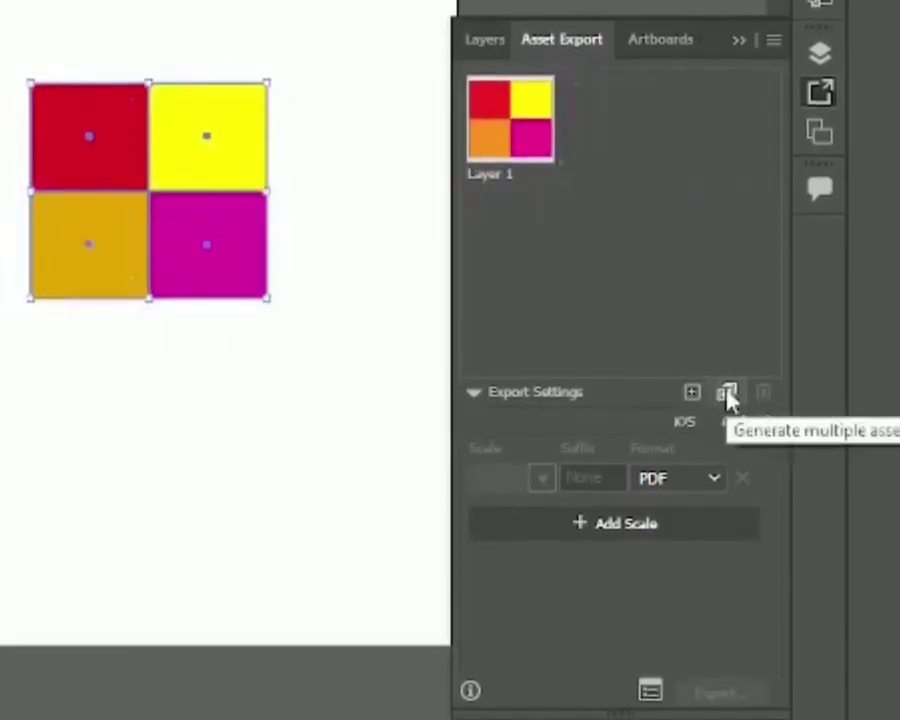
left_click(727, 396)
left_click(235, 503)
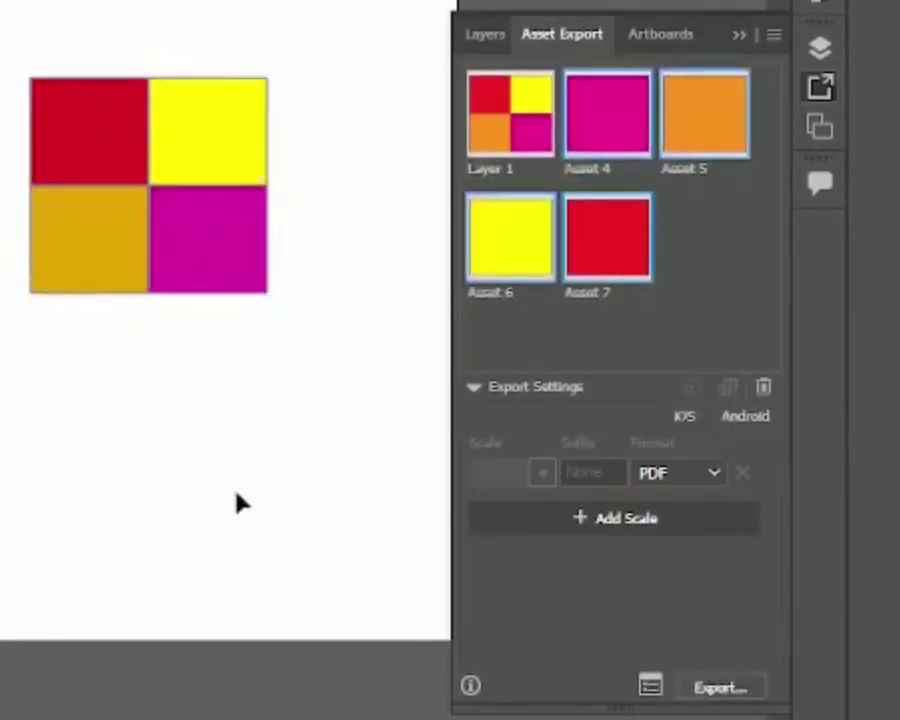
left_click(518, 141)
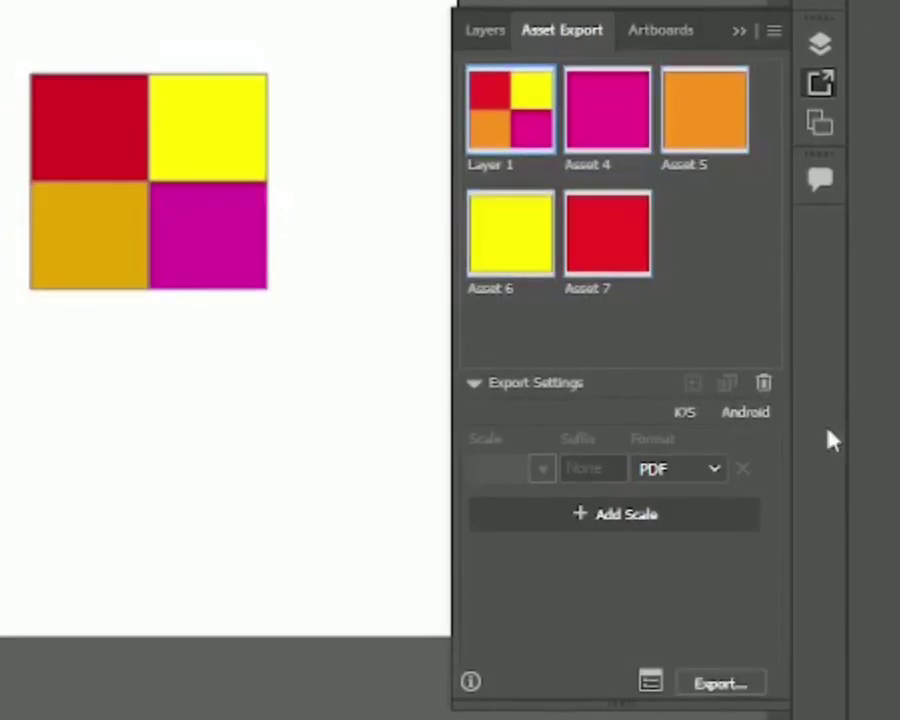
left_click(765, 385)
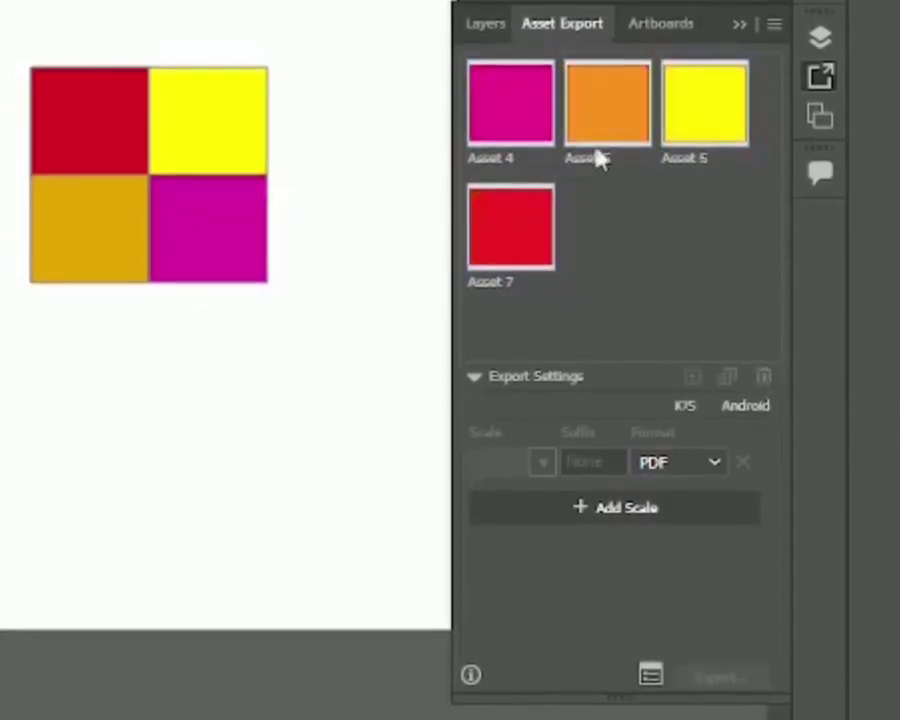
Set the asset export format to PNG and select all four rectangle assets.
left_click(714, 461)
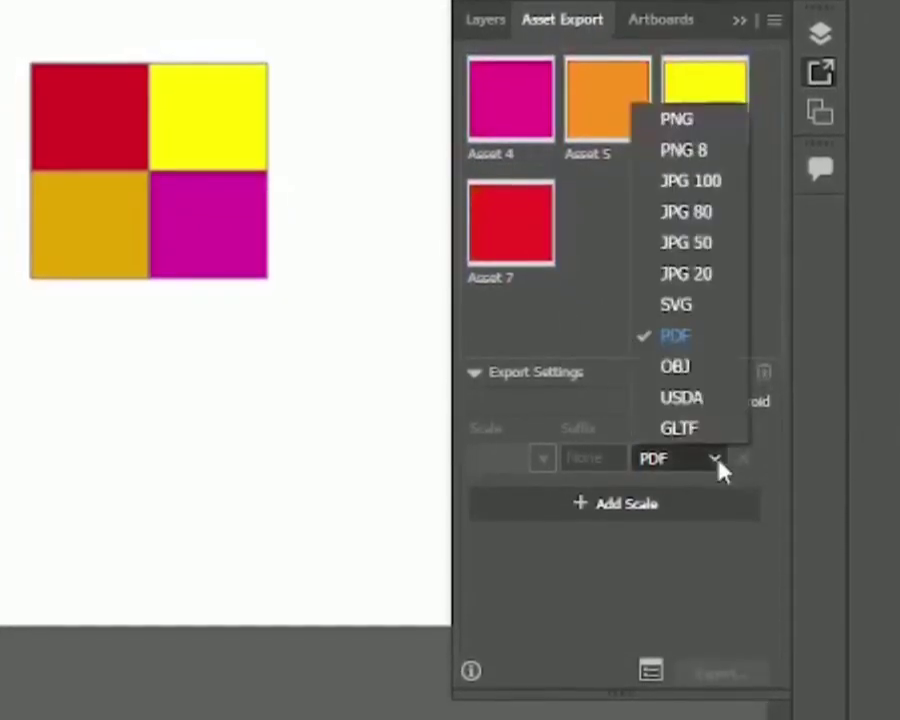
left_click(689, 125)
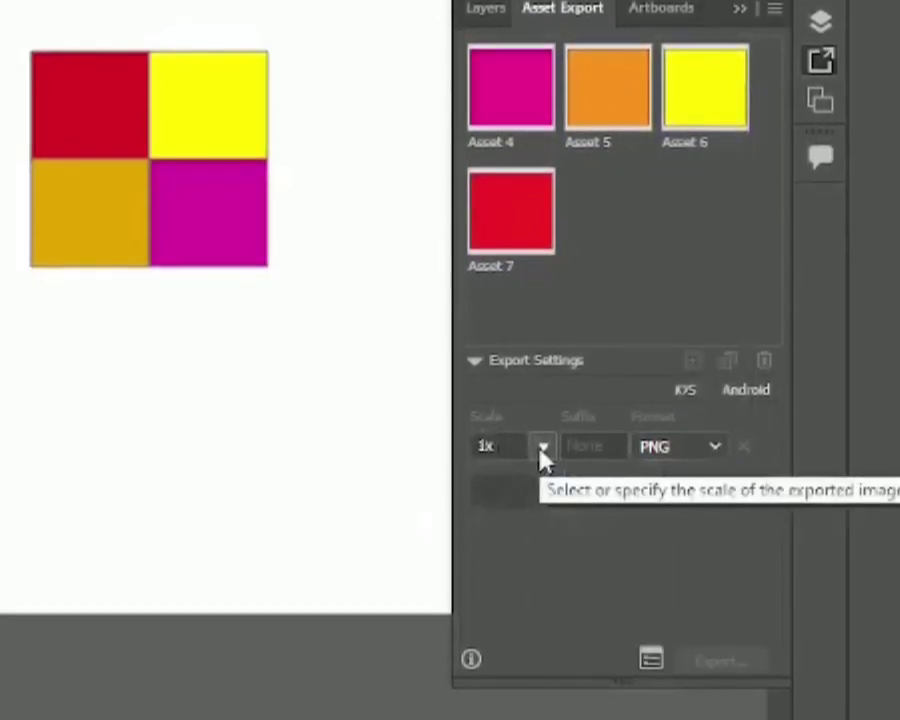
left_click(532, 220)
key("ctrl+a")
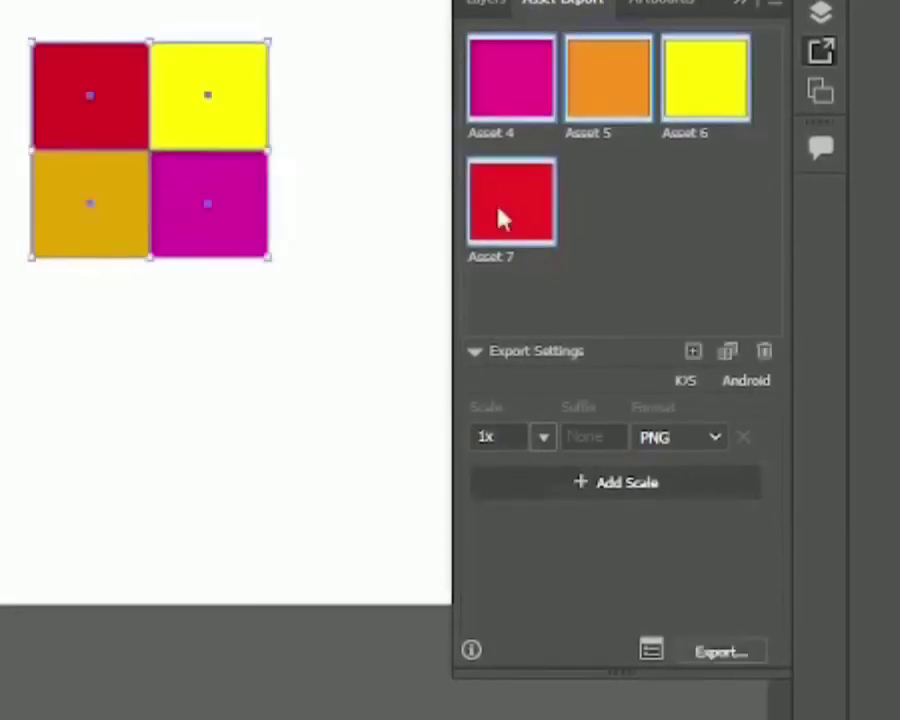
Export the selected assets into a new Desktop folder named "export layers".
left_click(720, 646)
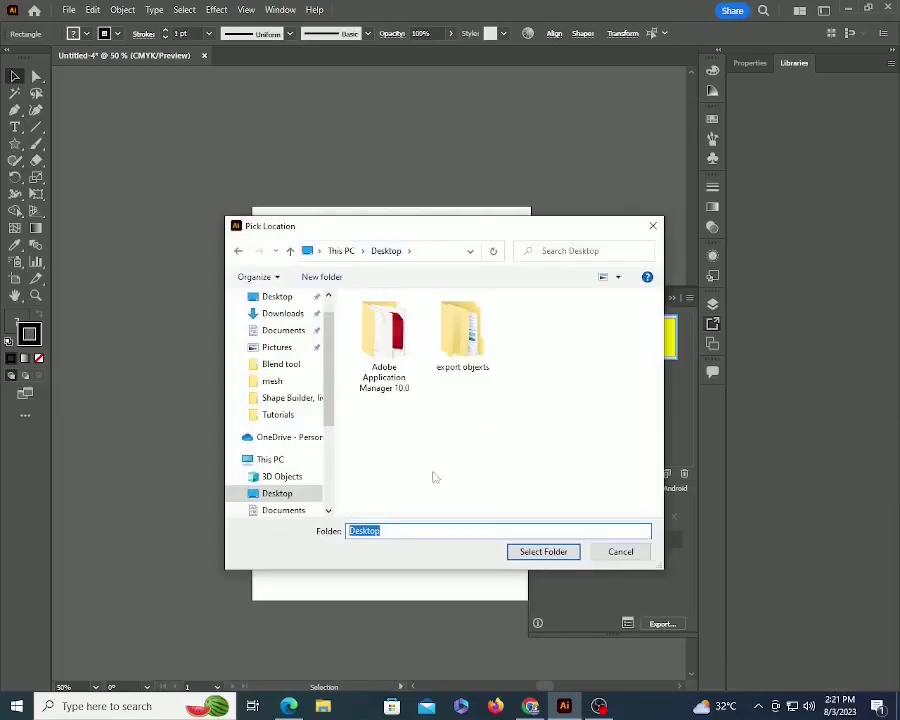
right_click(513, 445)
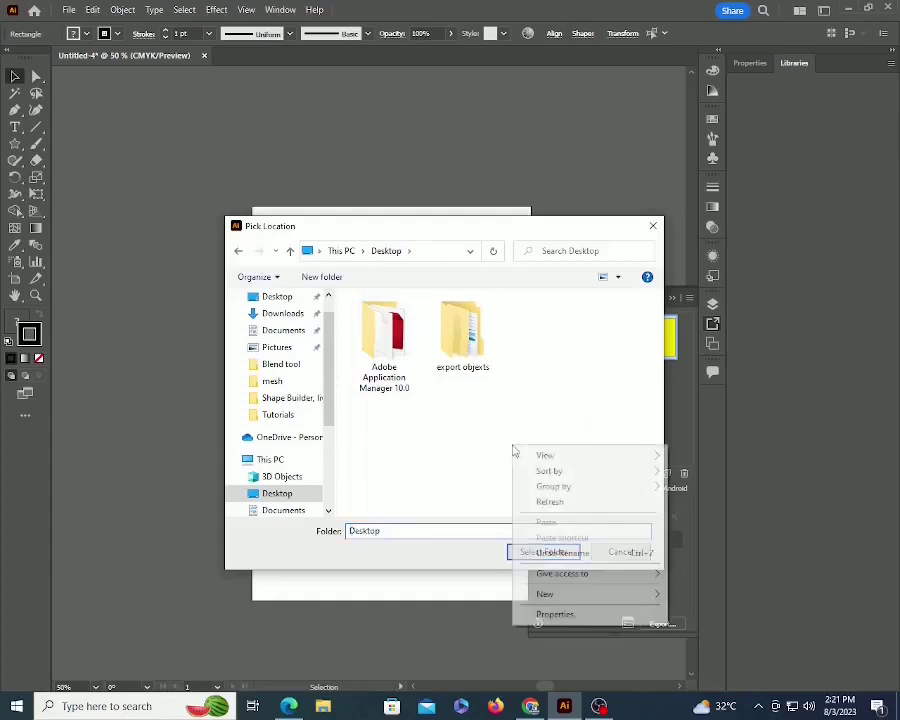
mouse_move(599, 593)
left_click(698, 595)
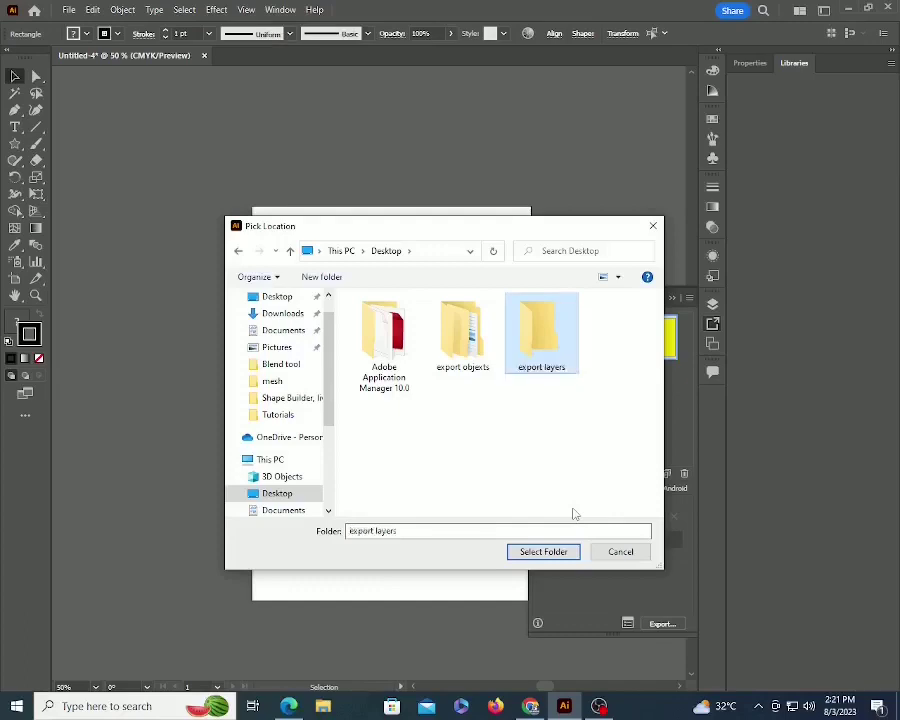
left_click(555, 551)
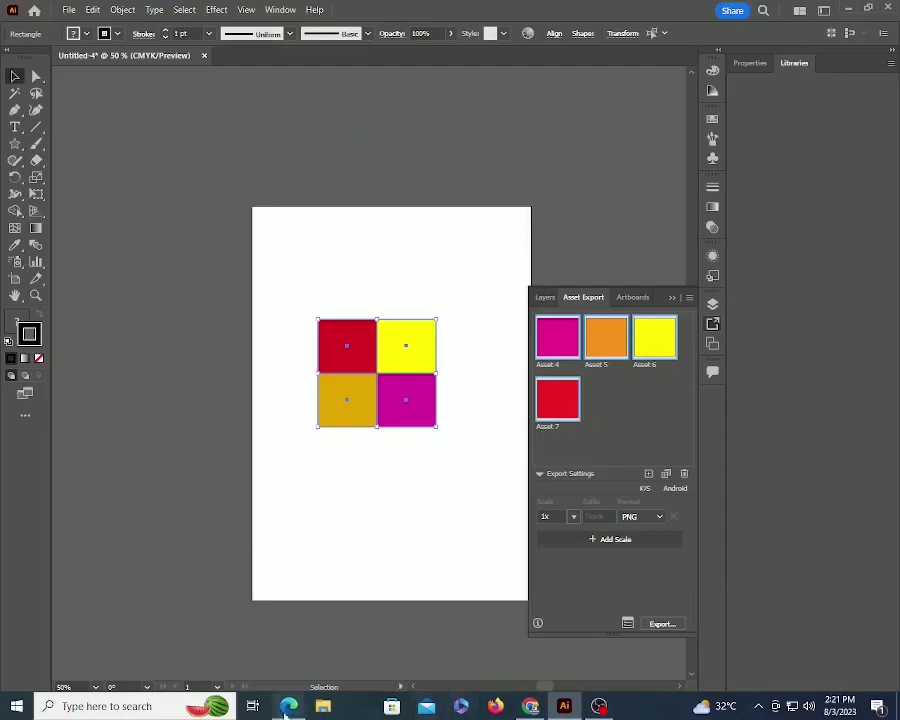
Switch to File Explorer and open the 1x folder inside "export layers" on the Desktop.
left_click(324, 706)
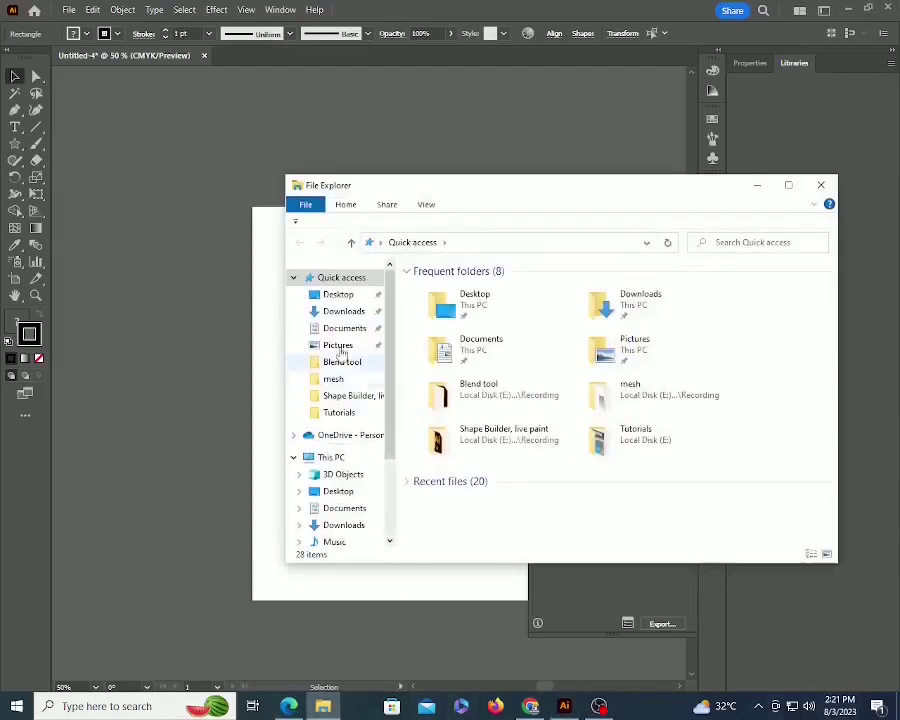
left_click(338, 294)
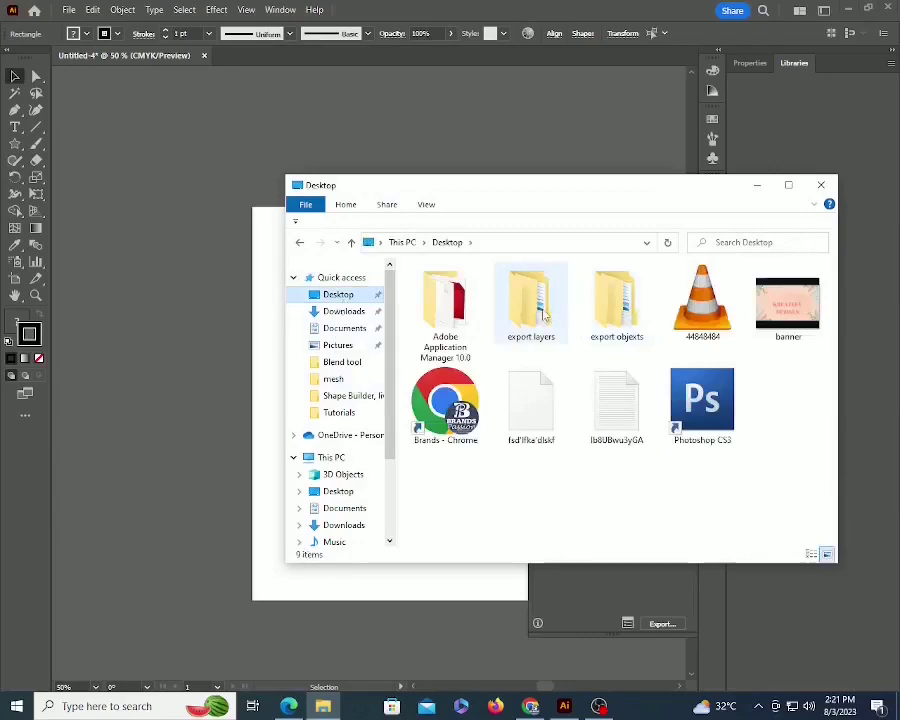
double_click(526, 300)
double_click(427, 292)
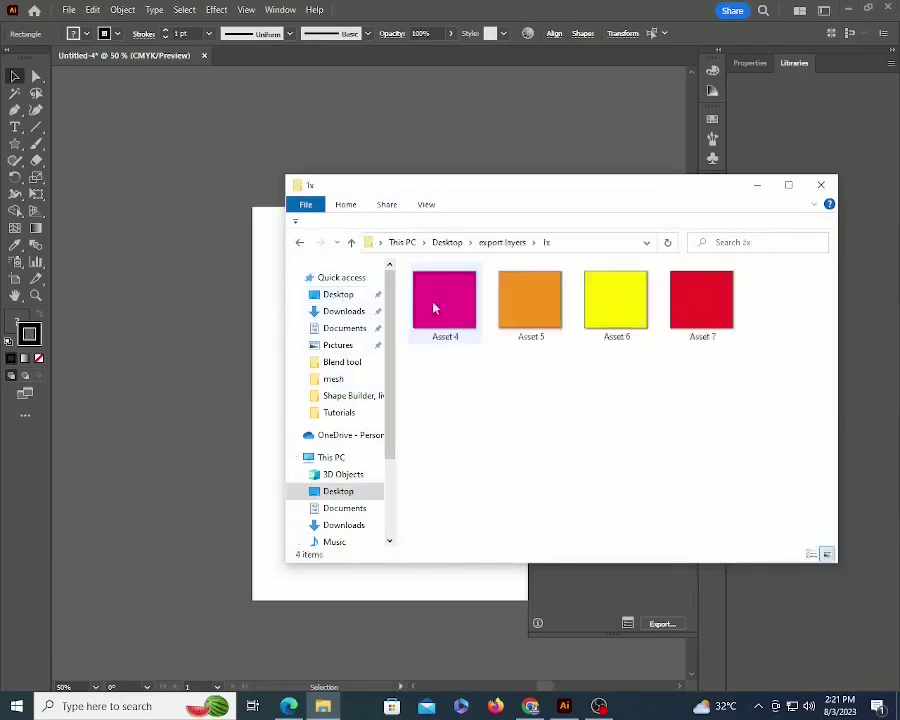
View the exported images from Asset 4 to Asset 7 and back, and close the image viewer.
left_click(435, 307)
key("Right")
key("Right")
key("Right")
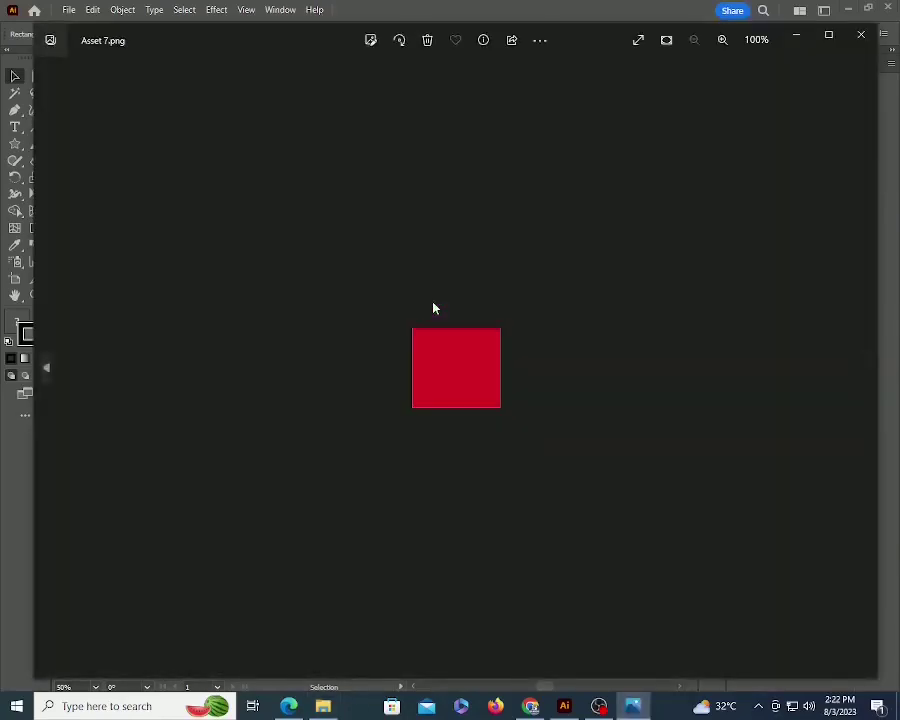
key("Left")
key("Left")
key("Left")
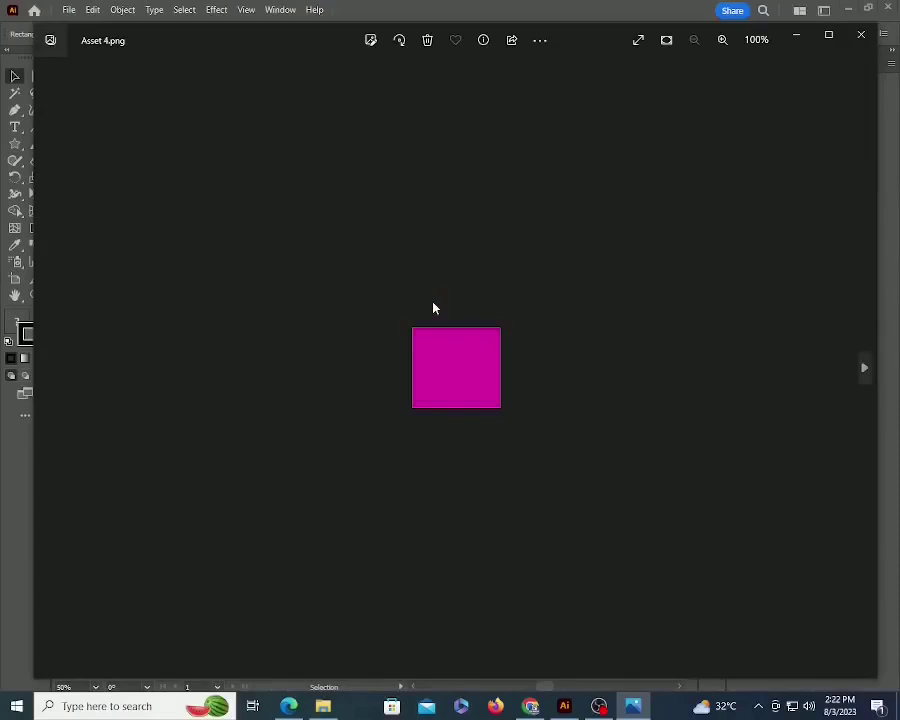
left_click(861, 35)
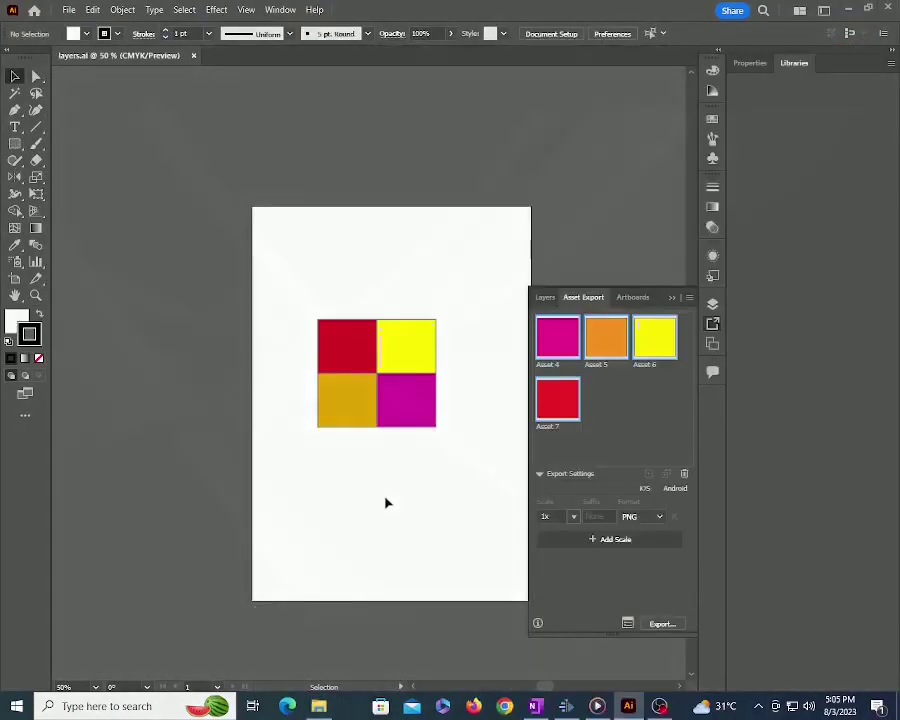
left_click(394, 364)
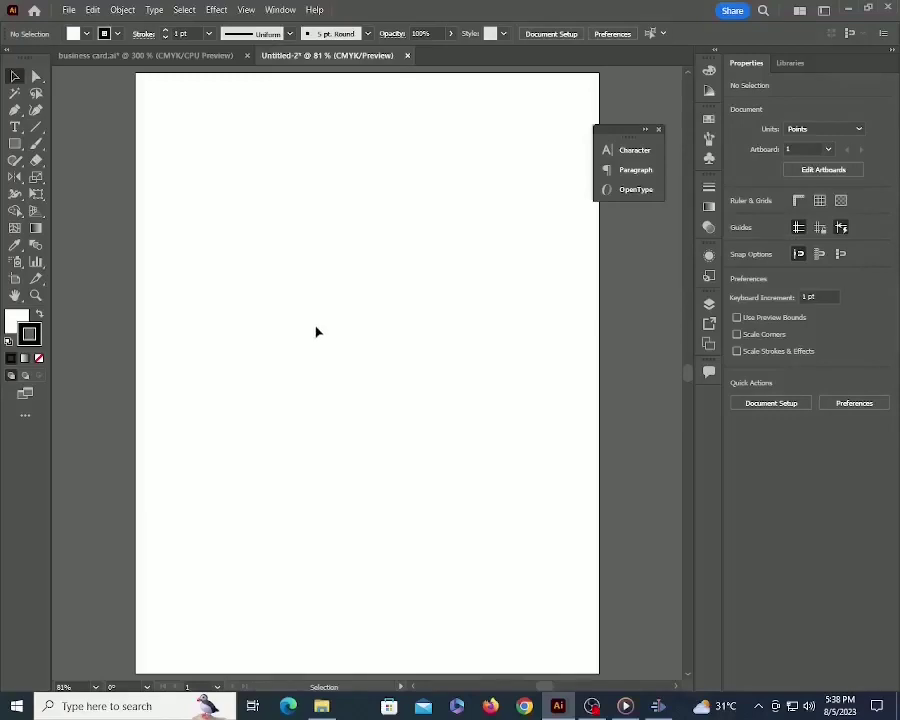
Show the rulers in the document and set their units to inches.
left_click(337, 310)
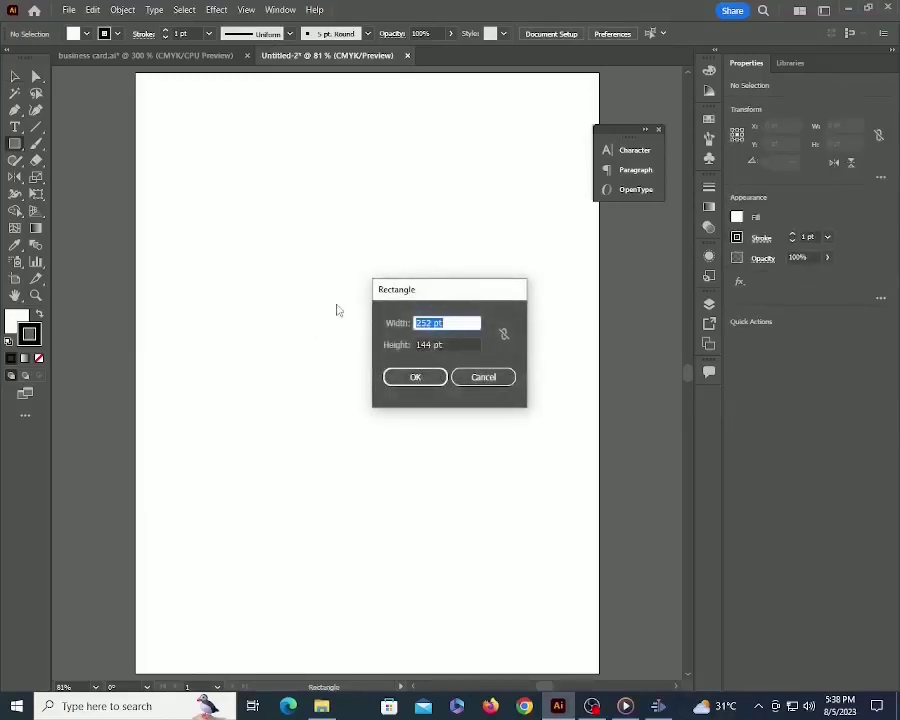
key("Escape")
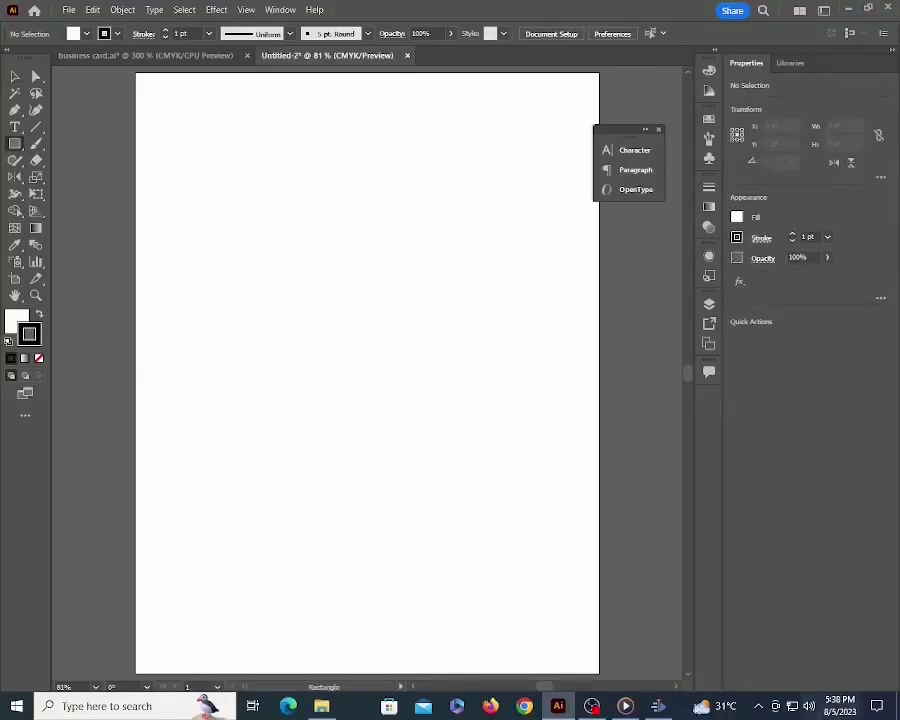
key("ctrl+r")
right_click(442, 74)
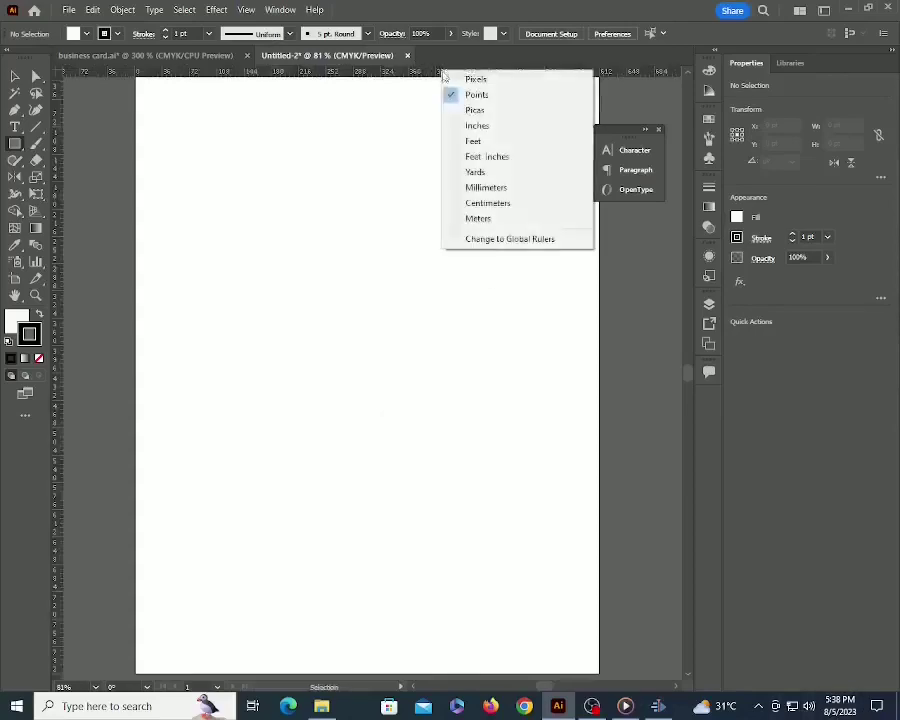
left_click(502, 127)
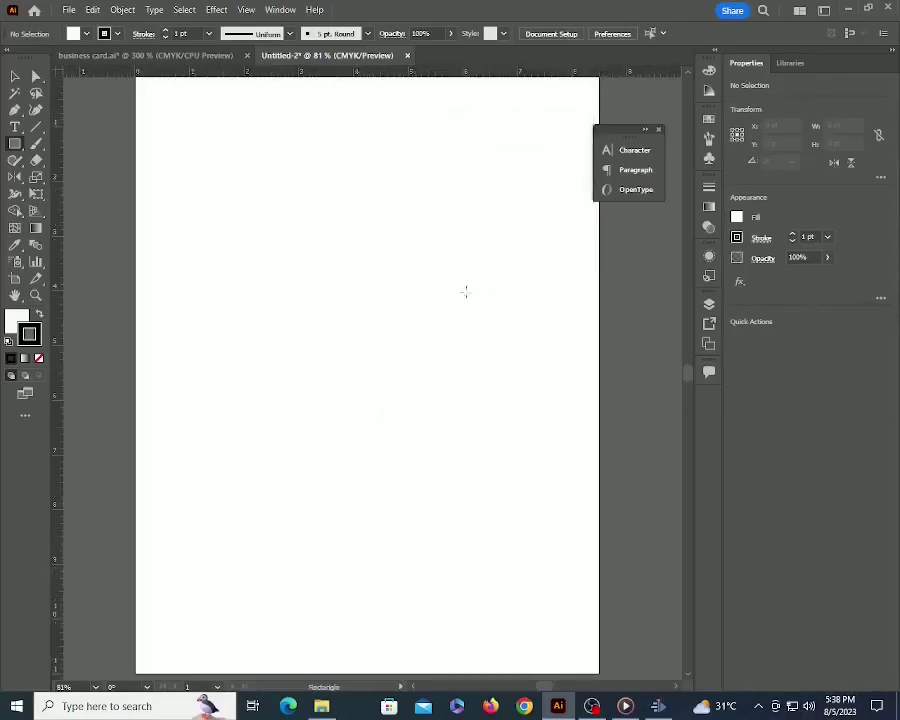
Draw a rectangle 3.5 in wide by 2 in high on the artboard, with no fill.
left_click(277, 258)
type("3")
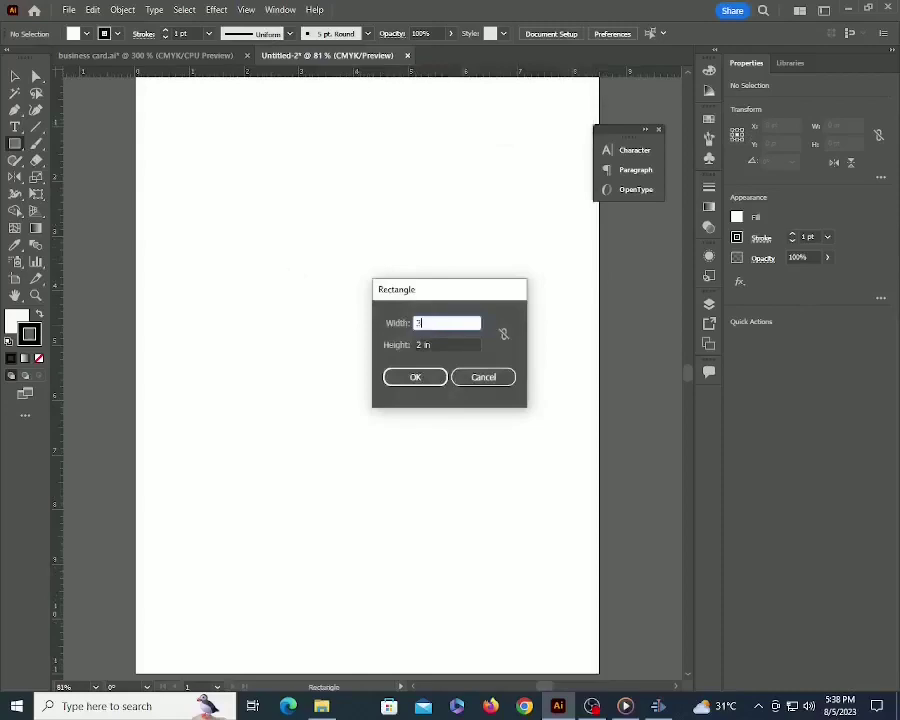
type(".5")
key("Tab")
key("Tab")
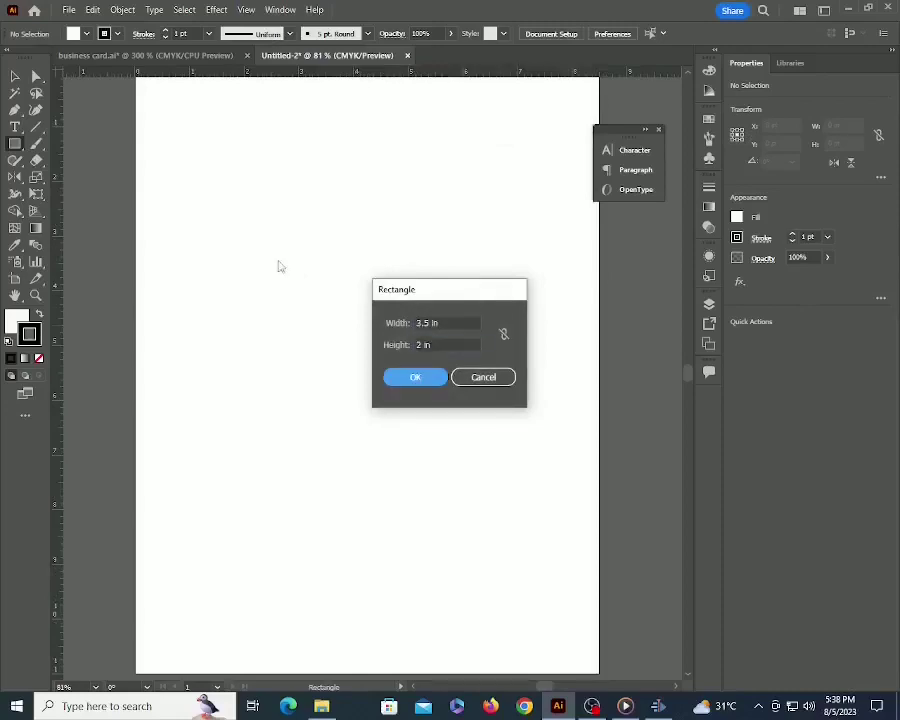
key("Return")
key("v")
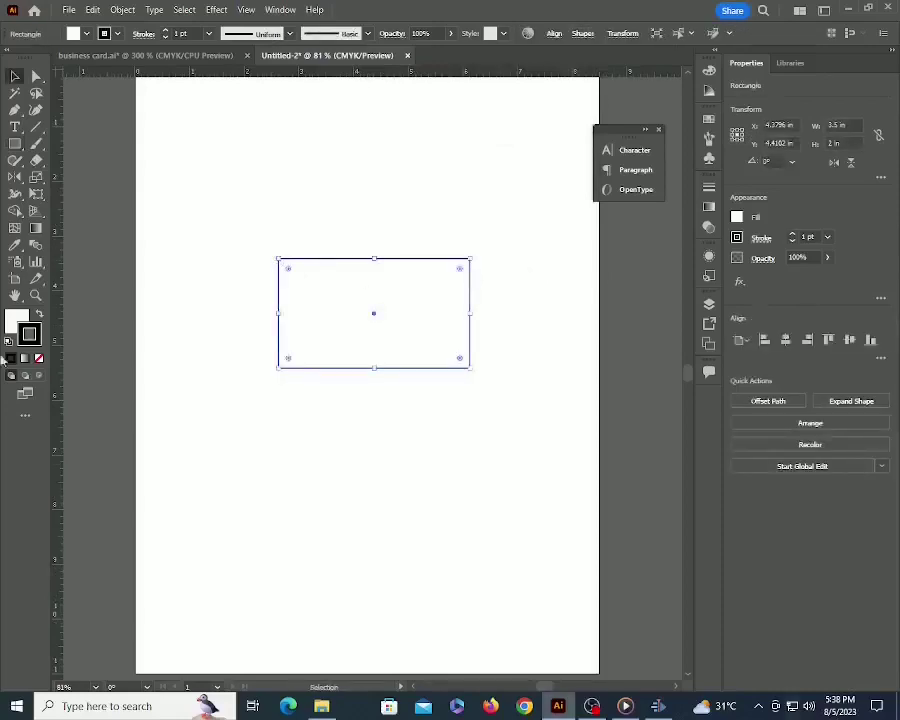
left_click(350, 434)
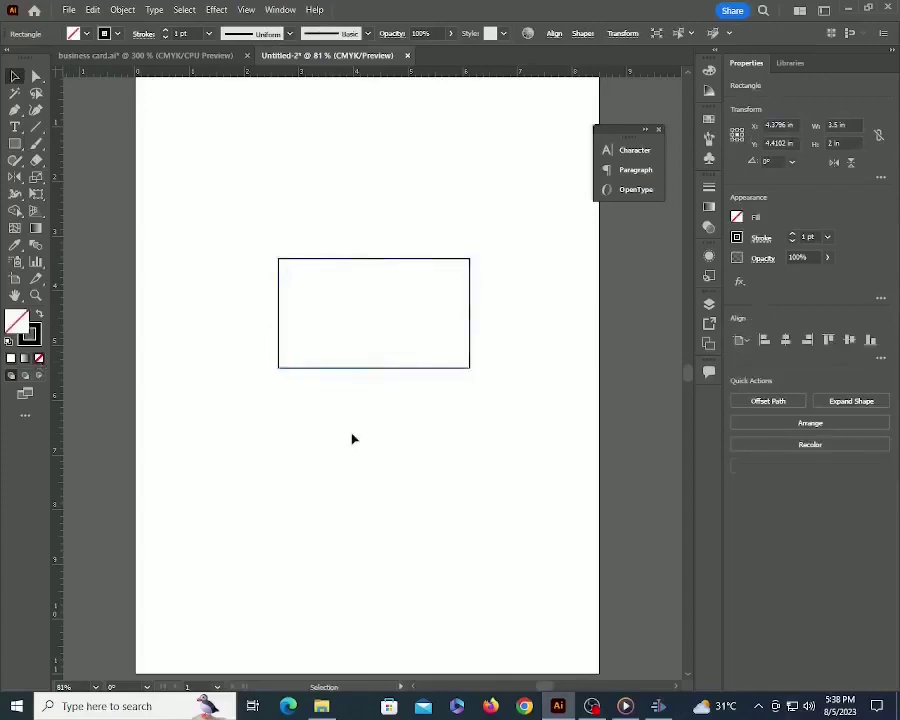
Duplicate the rectangle in place and resize the copy to 3.25 in wide by 1.75 in high.
left_click(377, 368)
left_click_drag(420, 270, 413, 304)
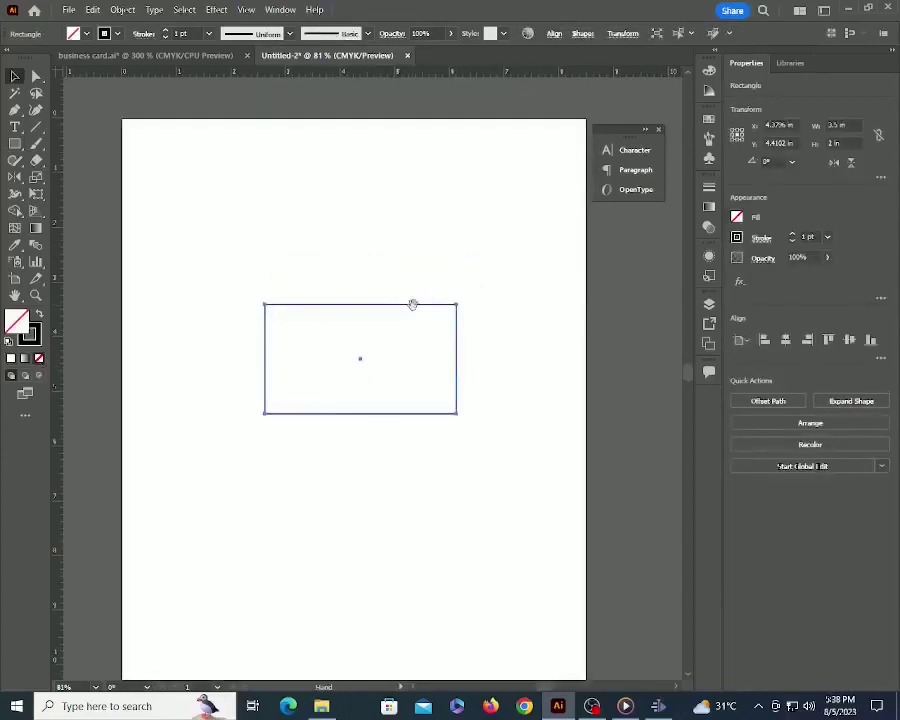
key("a")
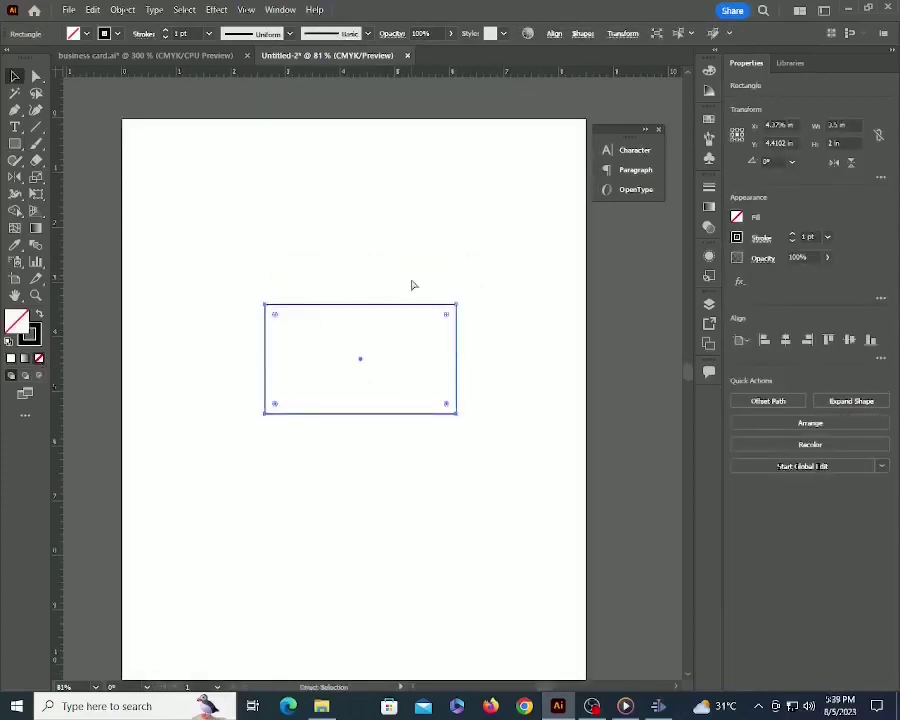
left_click(621, 36)
double_click(579, 56)
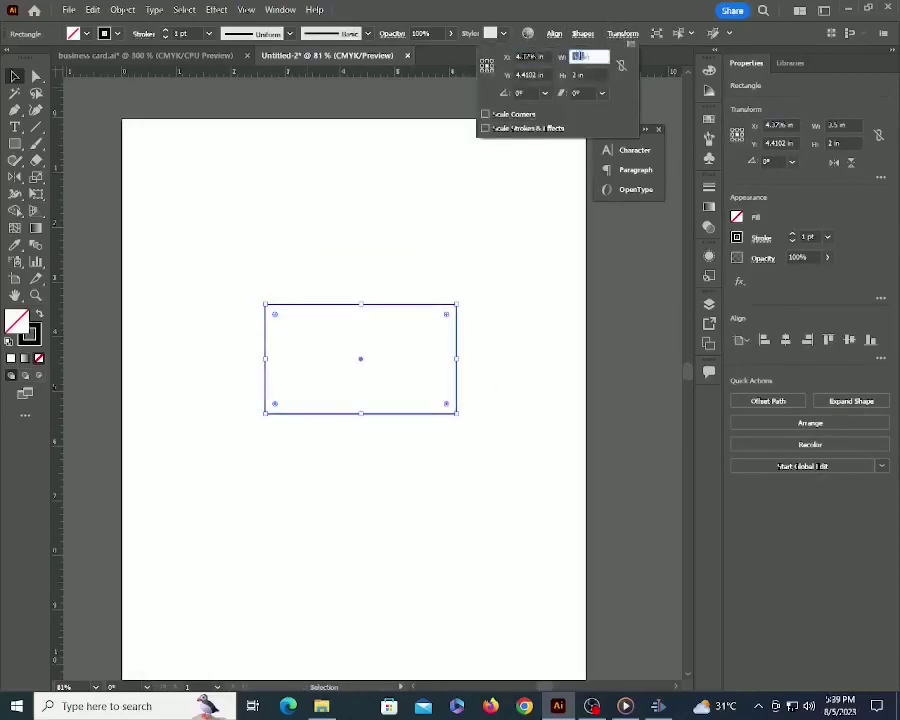
type("3.25")
key("Return")
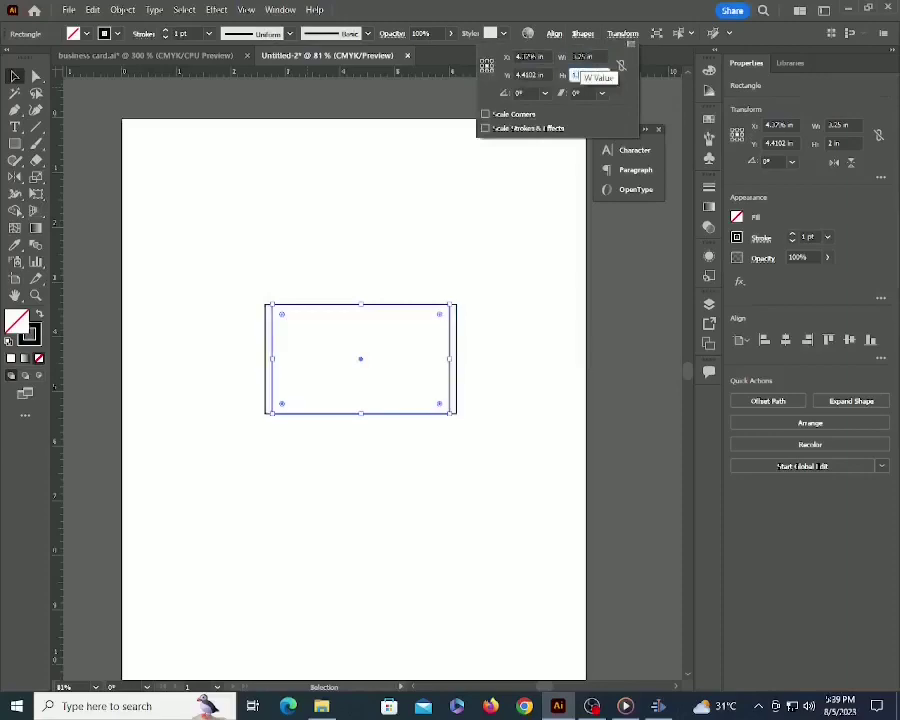
type("1.75")
key("Return")
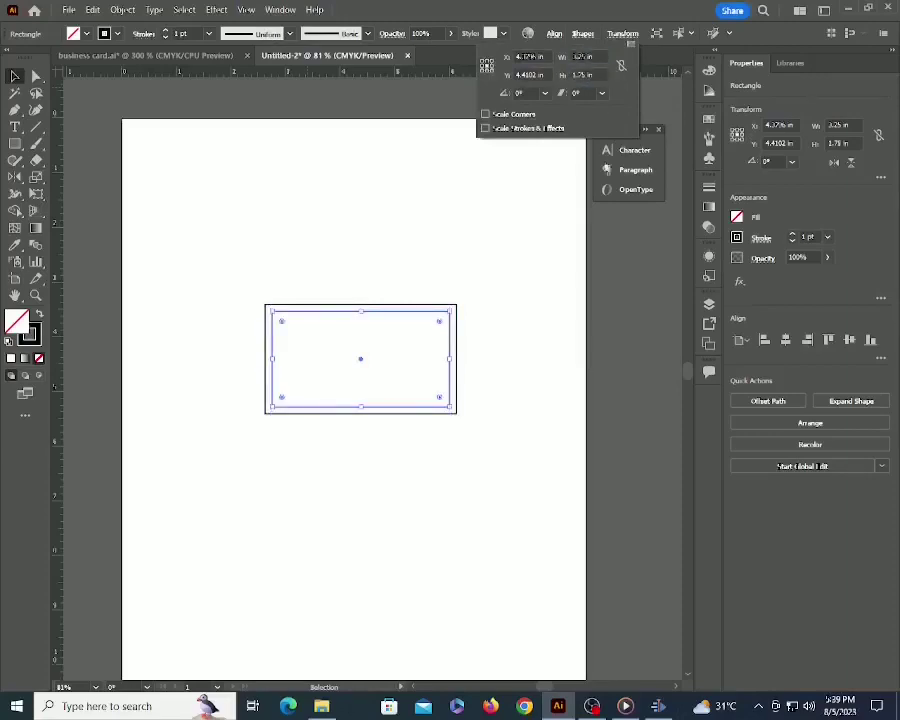
left_click(386, 262)
left_click(389, 267)
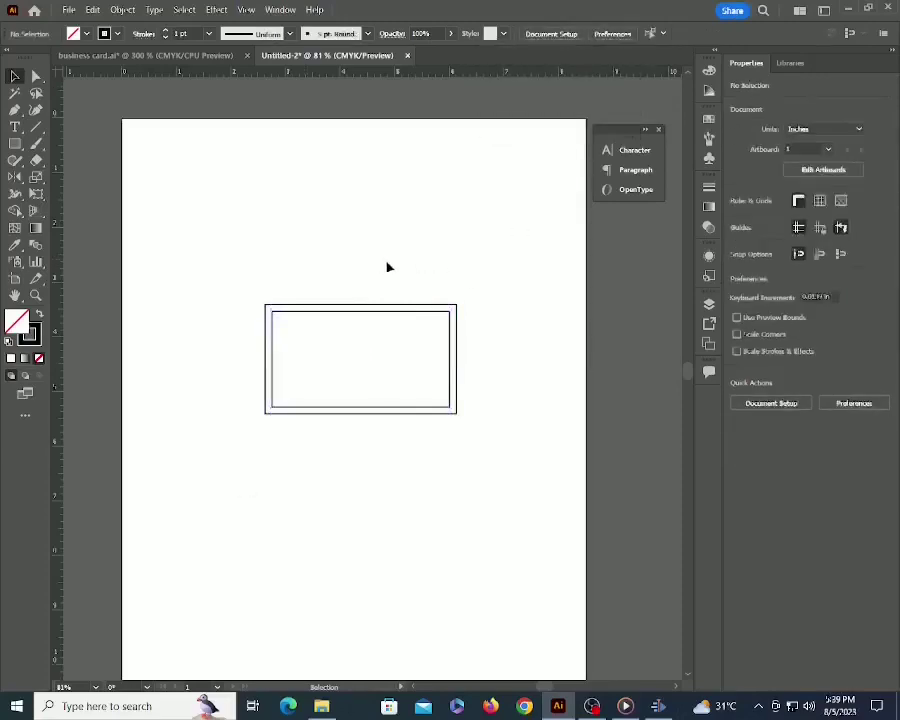
Examine the margin between the two nested rectangles up close.
left_click(425, 313)
left_click(425, 311, "ctrl")
left_click(425, 311, "ctrl")
left_click_drag(404, 338, 561, 242)
left_click_drag(355, 339, 378, 272)
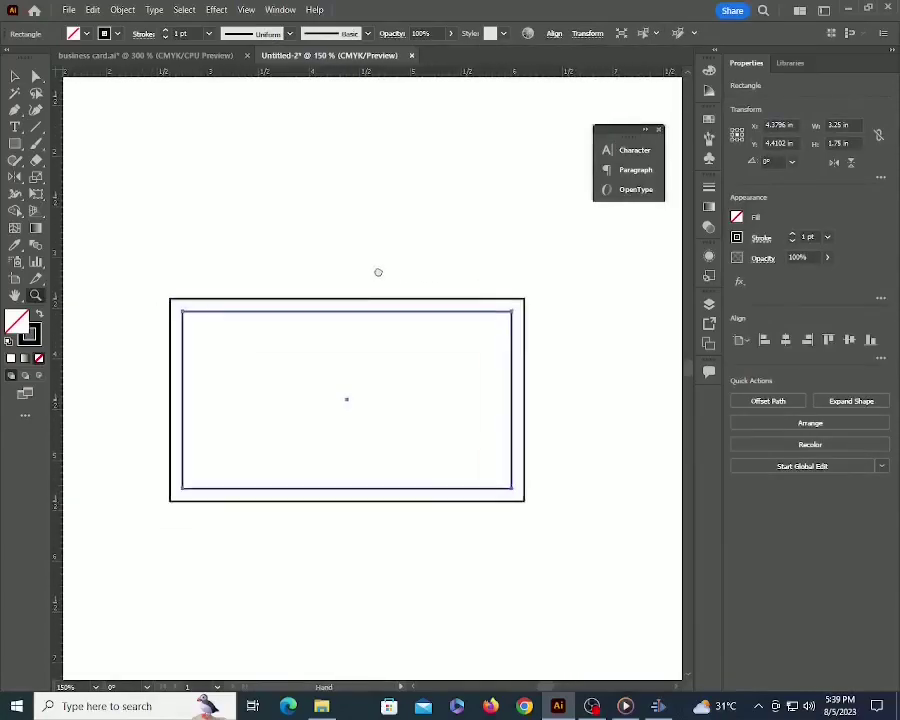
left_click(374, 270)
left_click(380, 298)
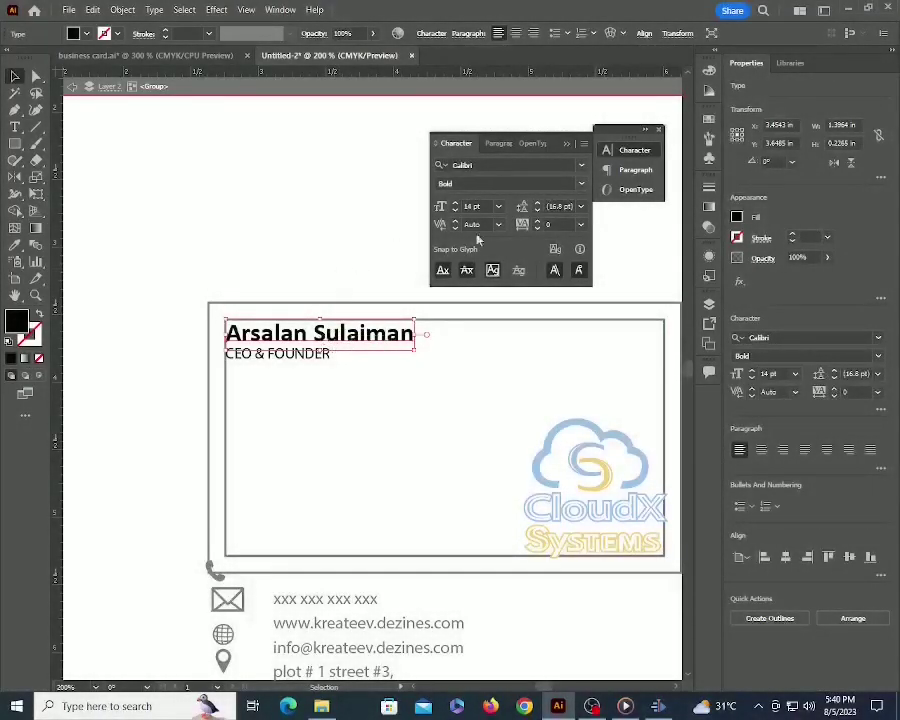
Check the font size of the name text and set the "CEO & FOUNDER" line to 9 pt.
left_click(467, 207)
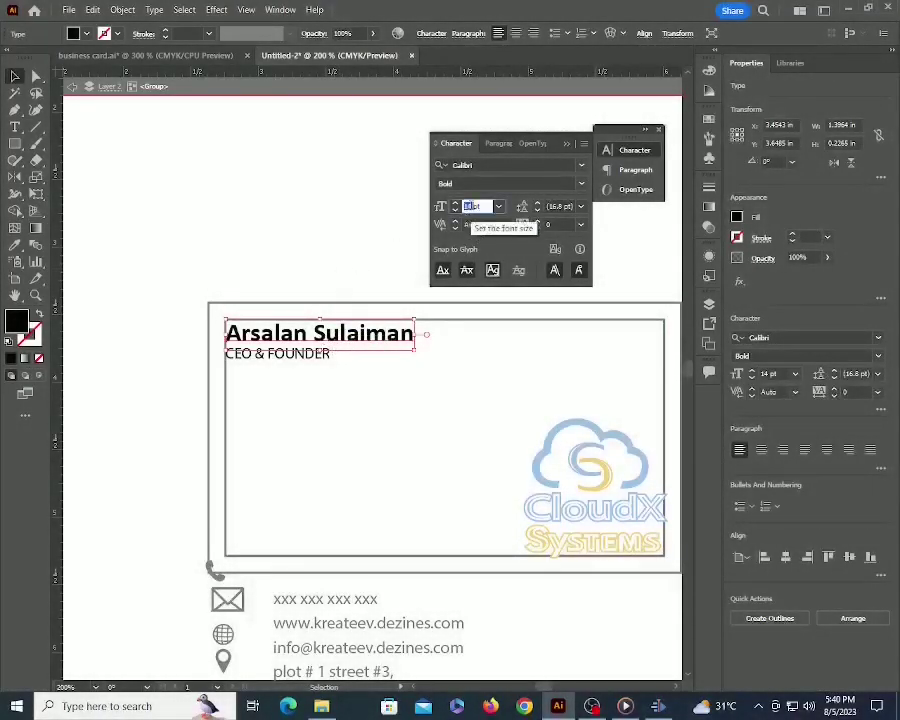
left_click(278, 219)
key("a")
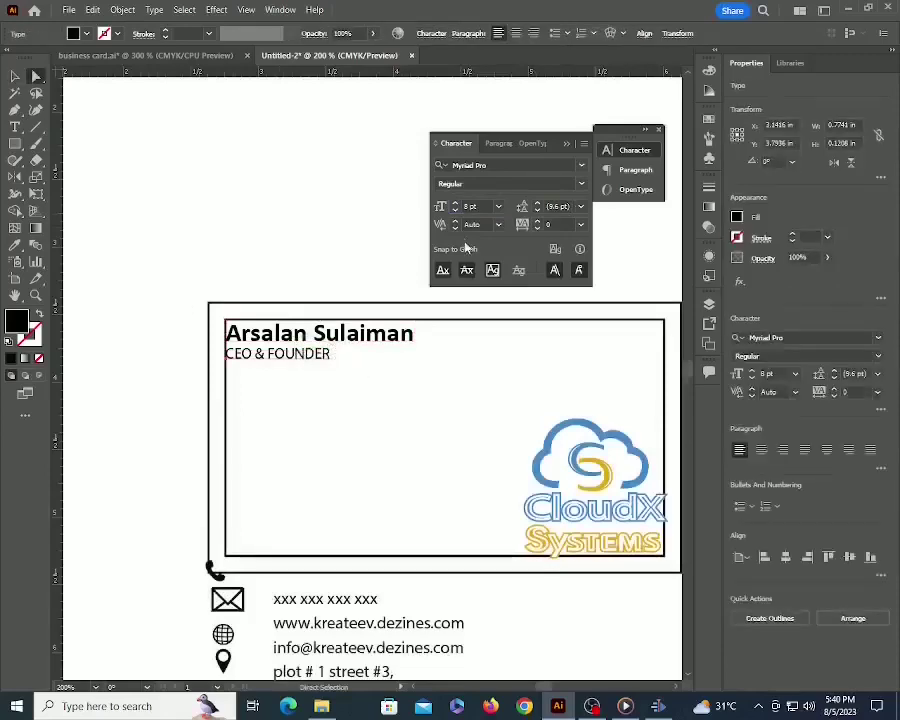
type("9")
key("Return")
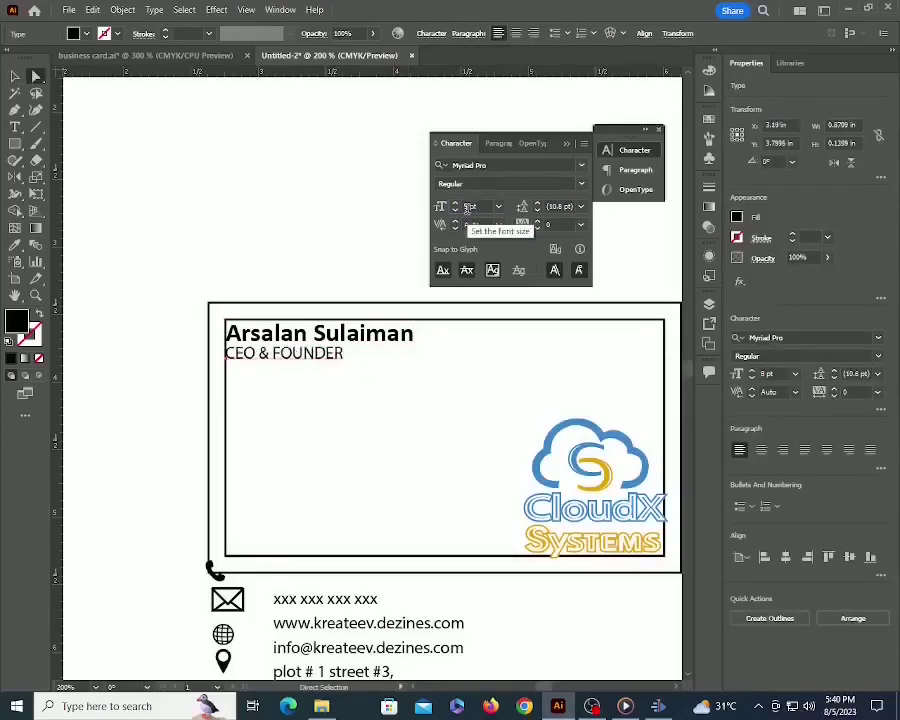
left_click(270, 205)
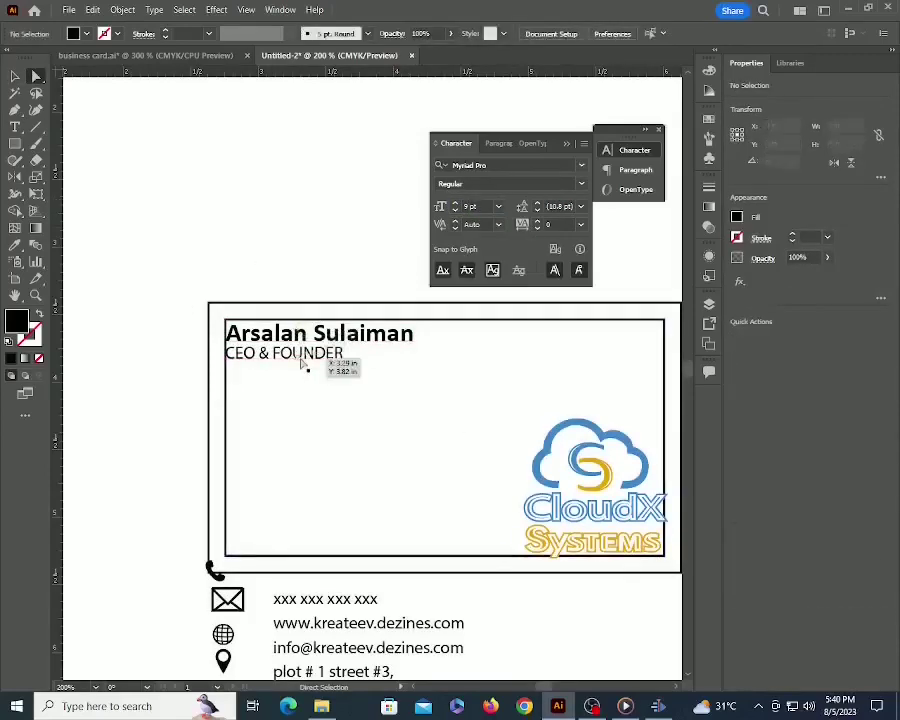
Nudge the "CEO & FOUNDER" line slightly down to add space beneath the name.
left_click(301, 359)
key("v")
key("Down")
key("Down")
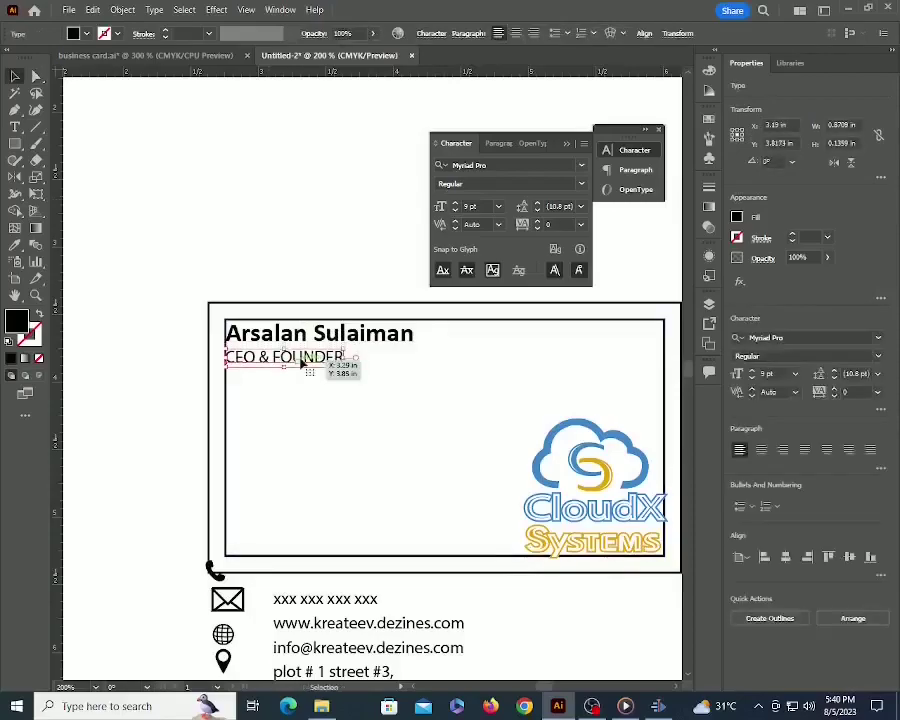
left_click(286, 189)
Recolor the name text with the blue sampled from the cloud logo using the Eyedropper tool.
left_click_drag(296, 479, 275, 300)
key("a")
left_click(328, 423)
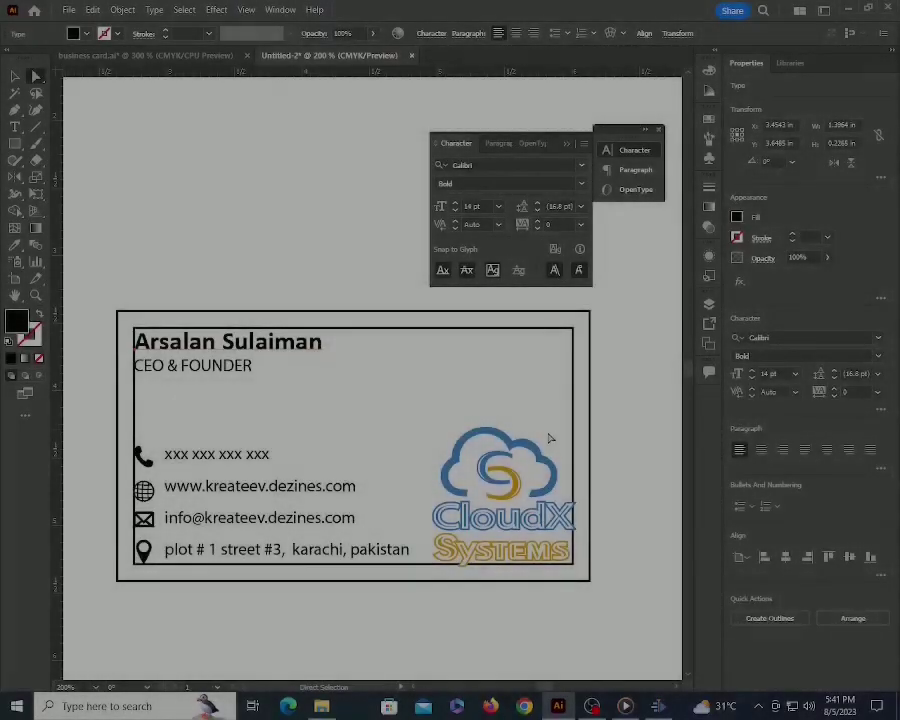
key("i")
left_click(509, 438)
key("a")
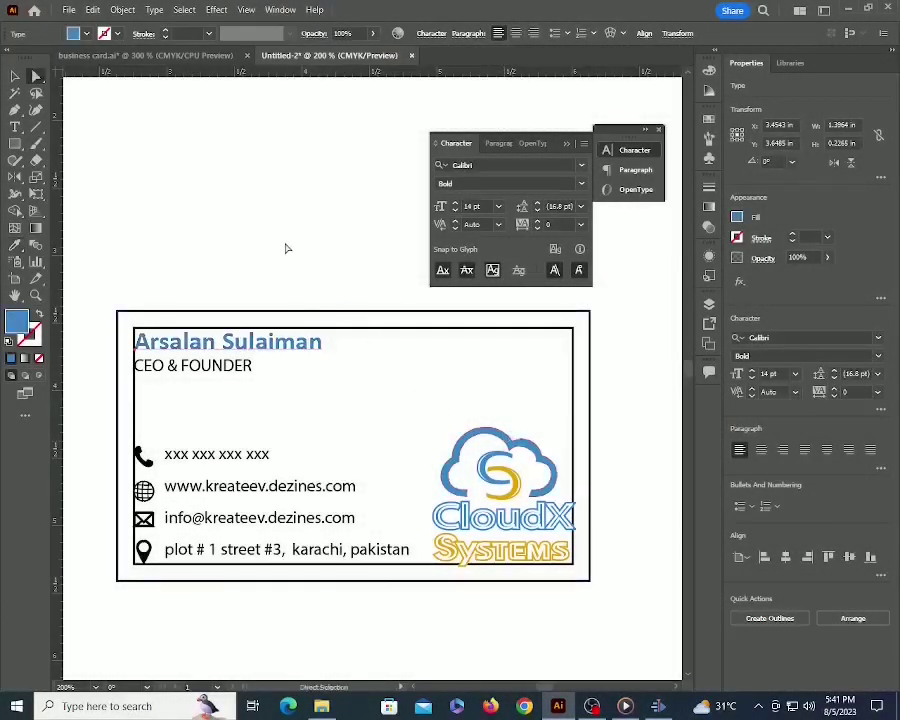
left_click(285, 248)
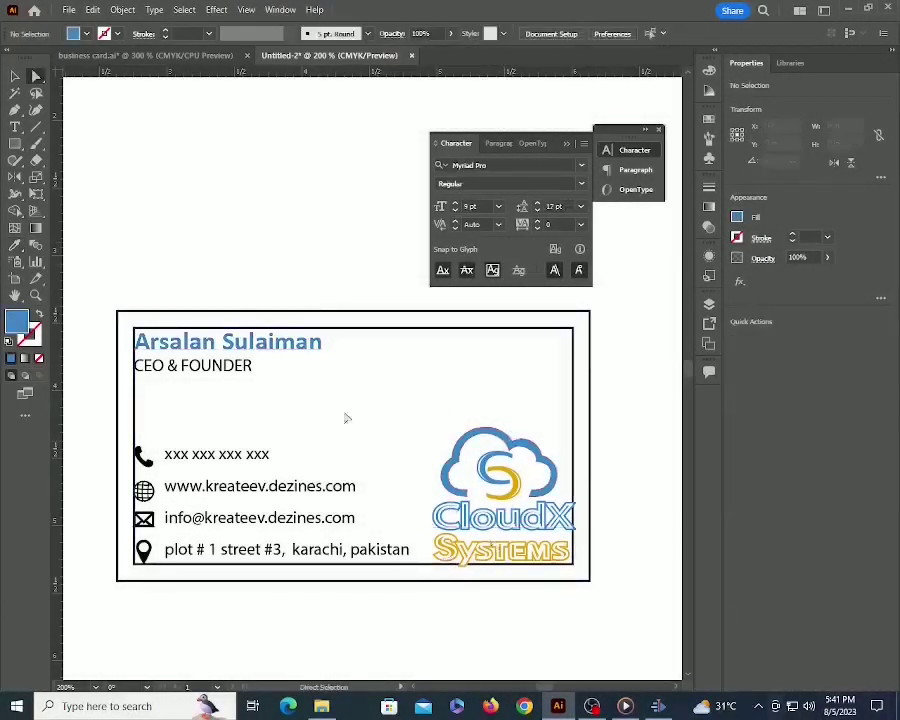
left_click(474, 440, "ctrl")
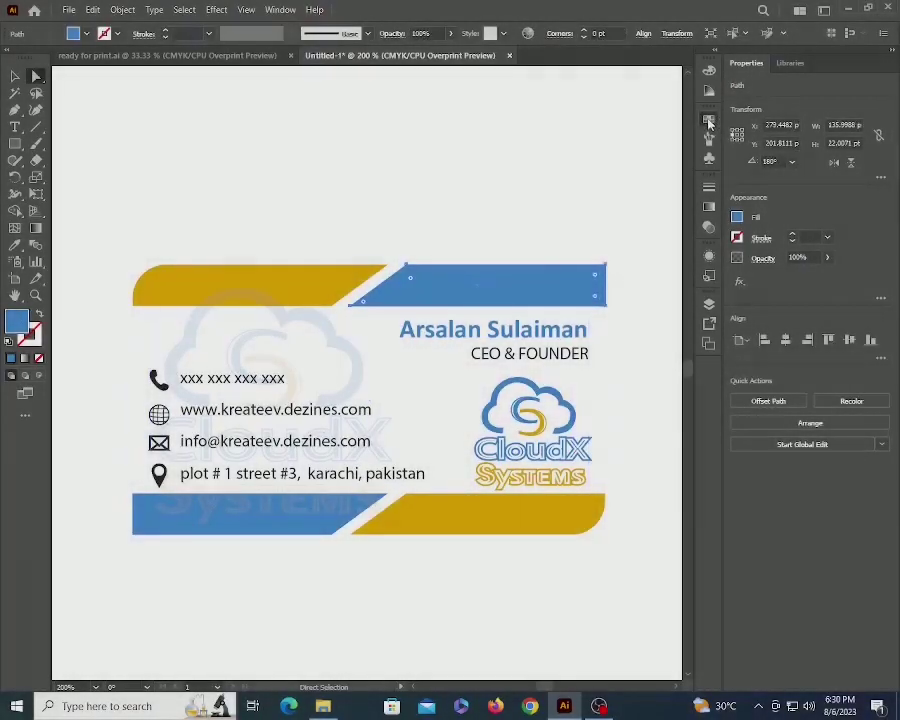
Check the CMYK values of the blue swatch used for the card's upper band, without changing them.
left_click(709, 121)
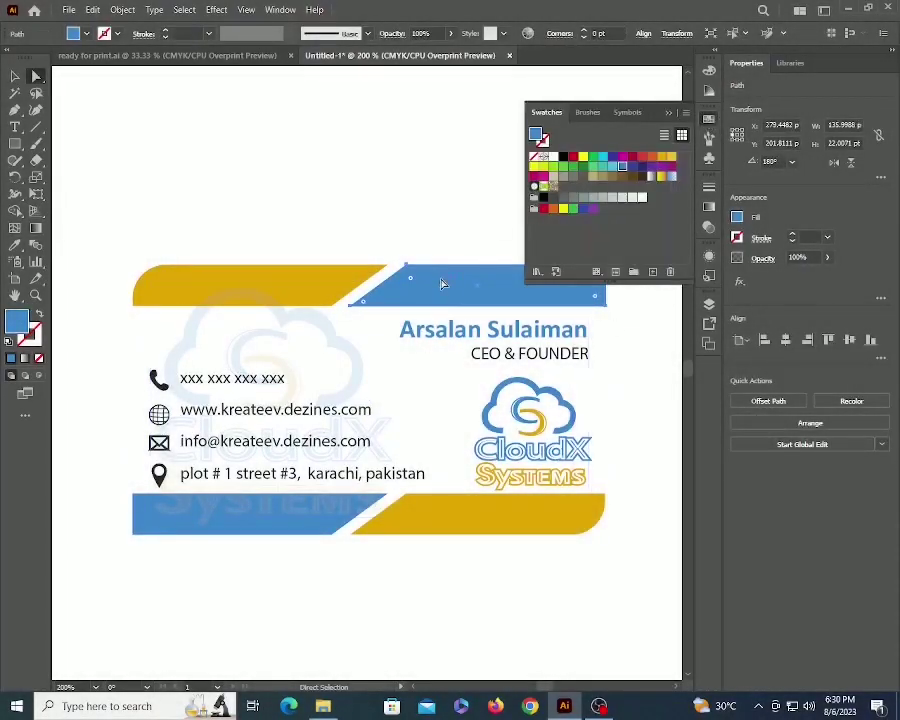
double_click(622, 168)
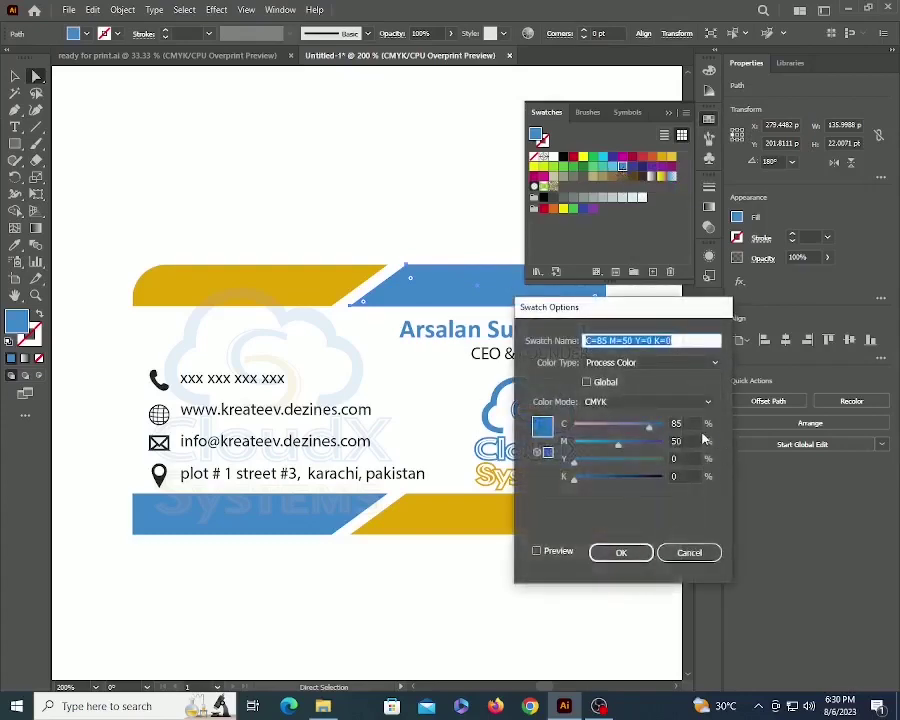
double_click(677, 424)
left_click(677, 441)
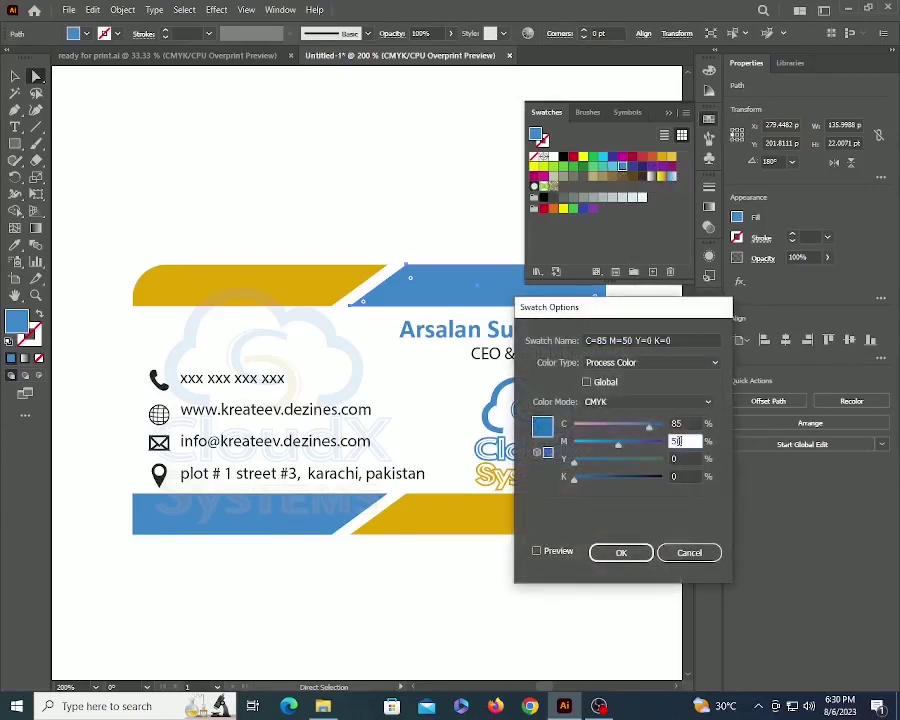
left_click(705, 556)
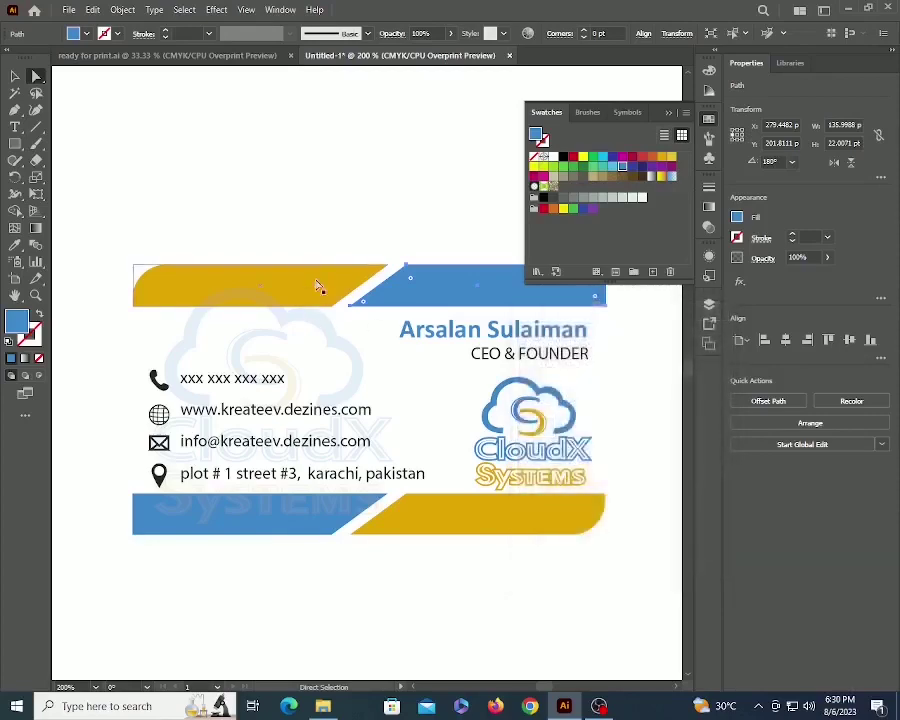
left_click(346, 224)
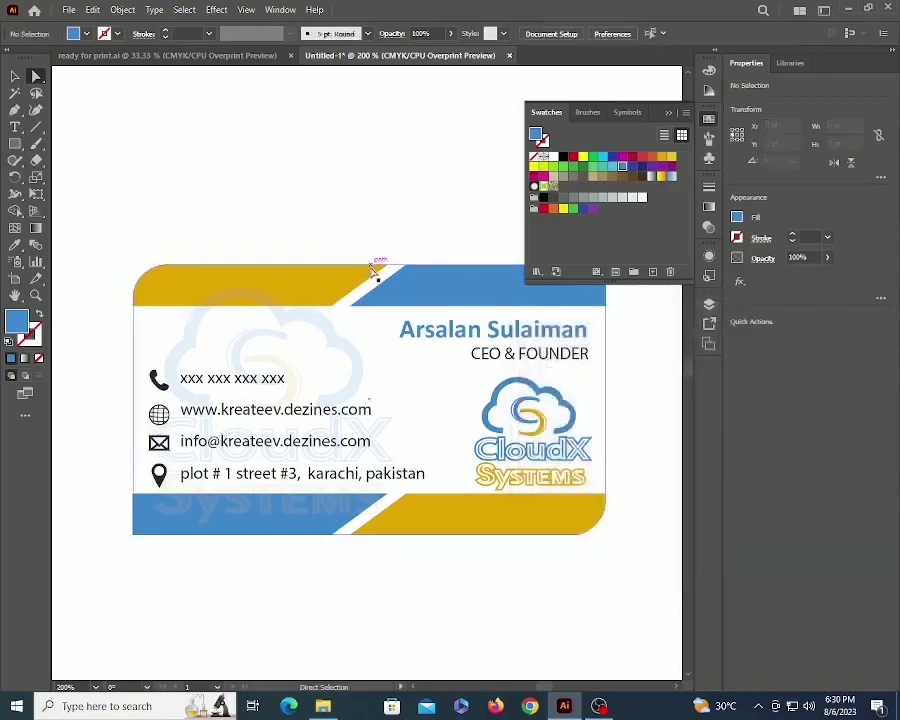
Check the CMYK values of the orange swatch for the card's upper gold band, without changing them.
left_click(366, 286)
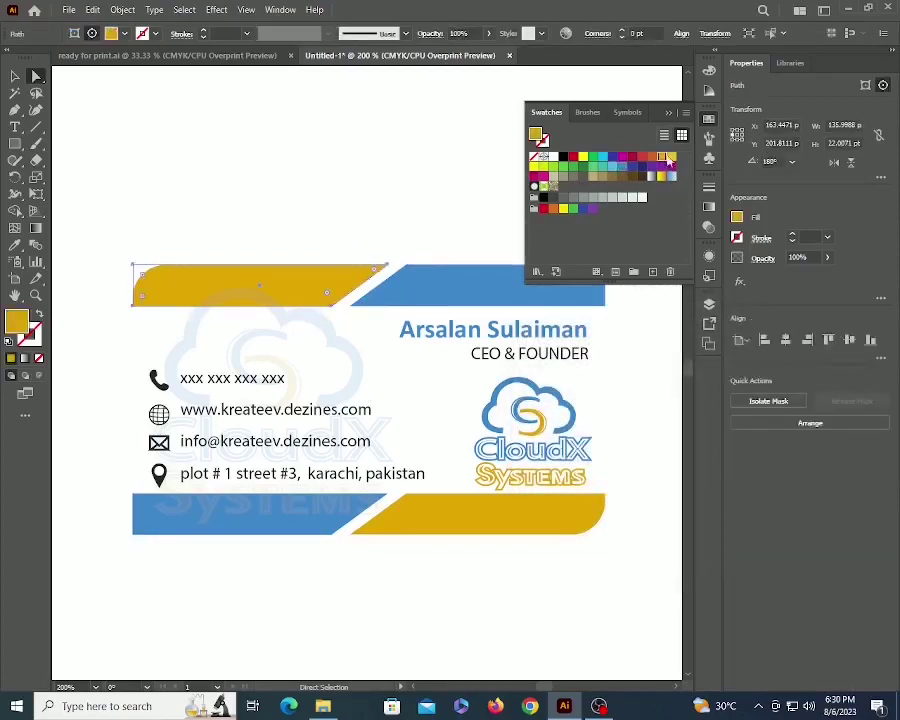
double_click(662, 158)
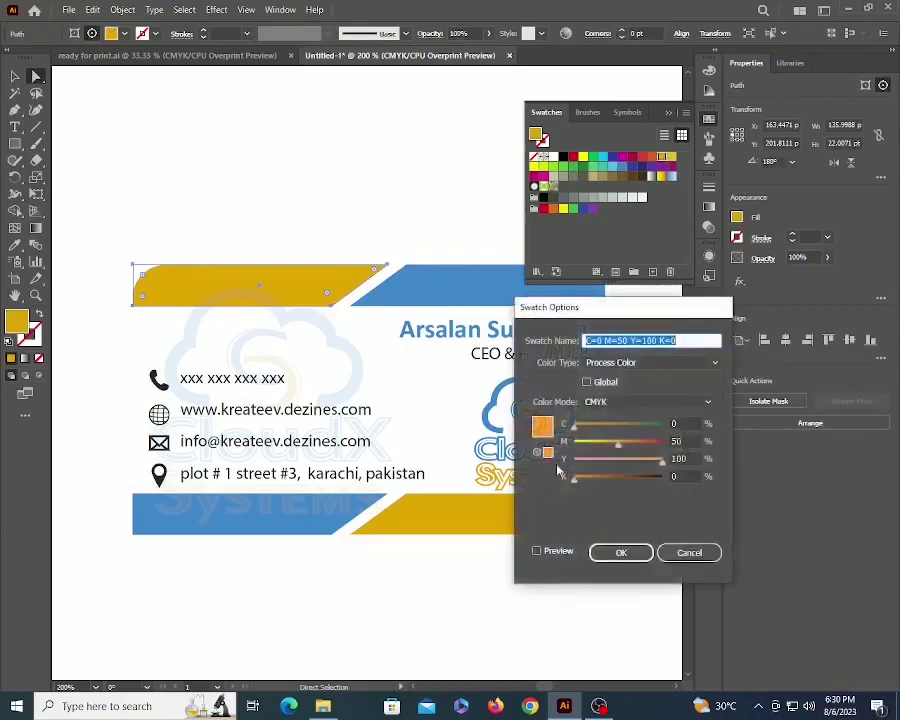
left_click(679, 441)
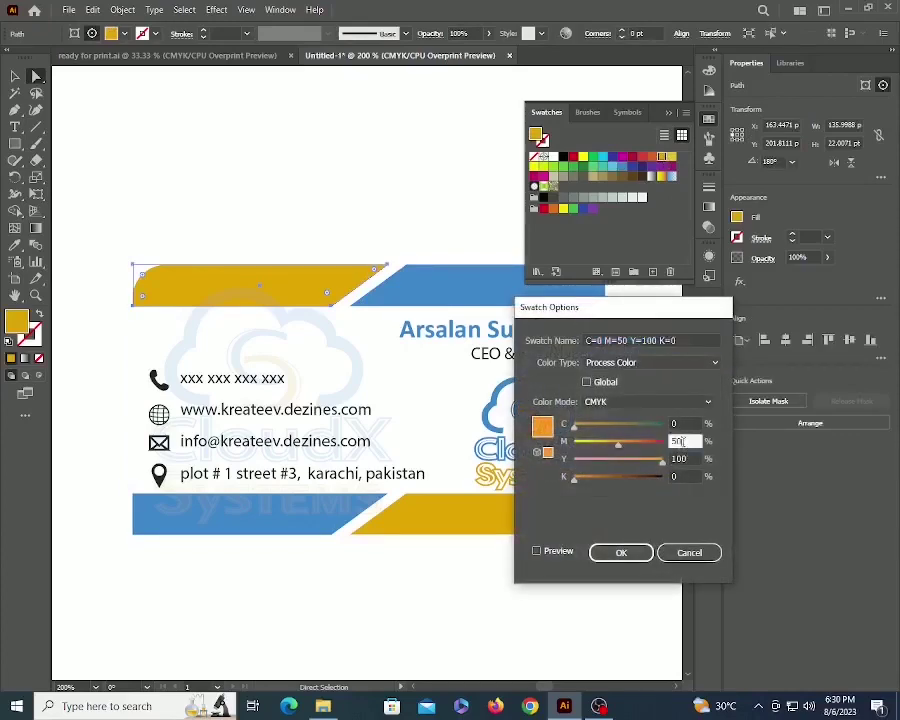
left_click(681, 457)
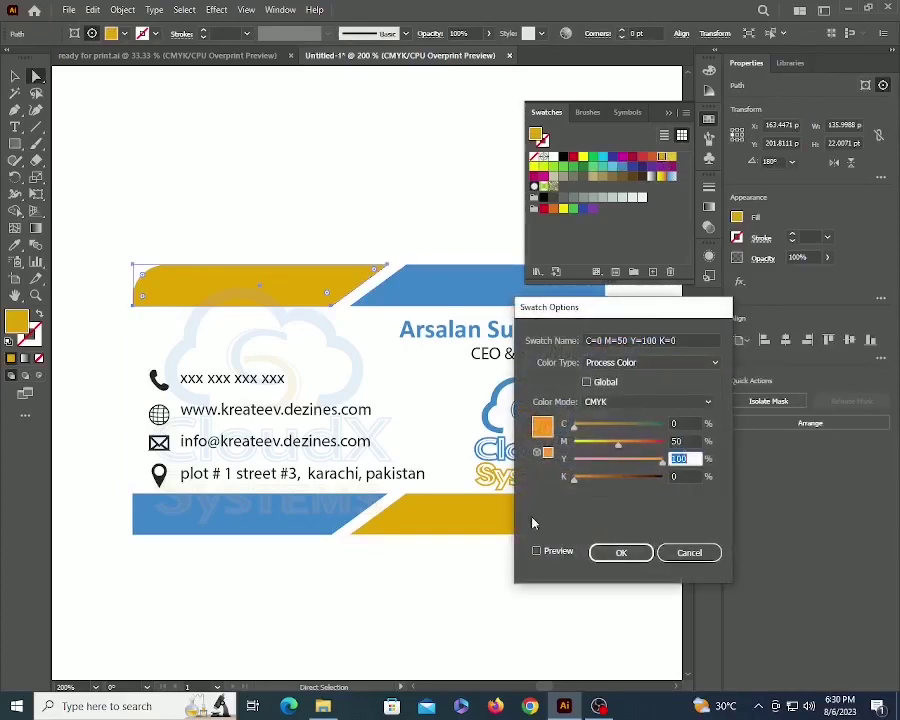
left_click(689, 552)
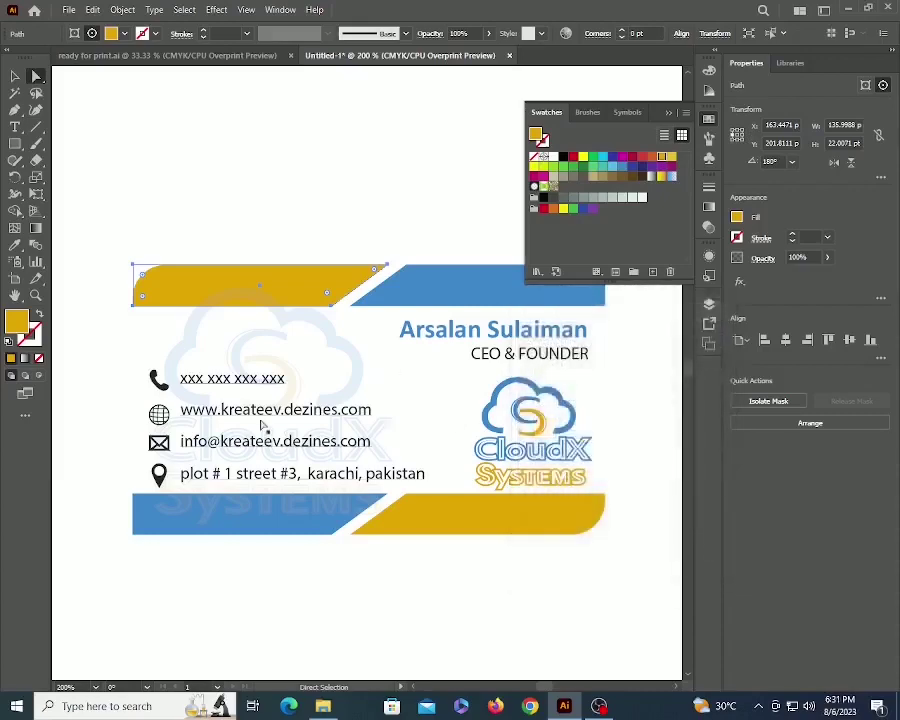
Check the CMYK values of the black swatch used for the contact details text, without changing them.
left_click(297, 421)
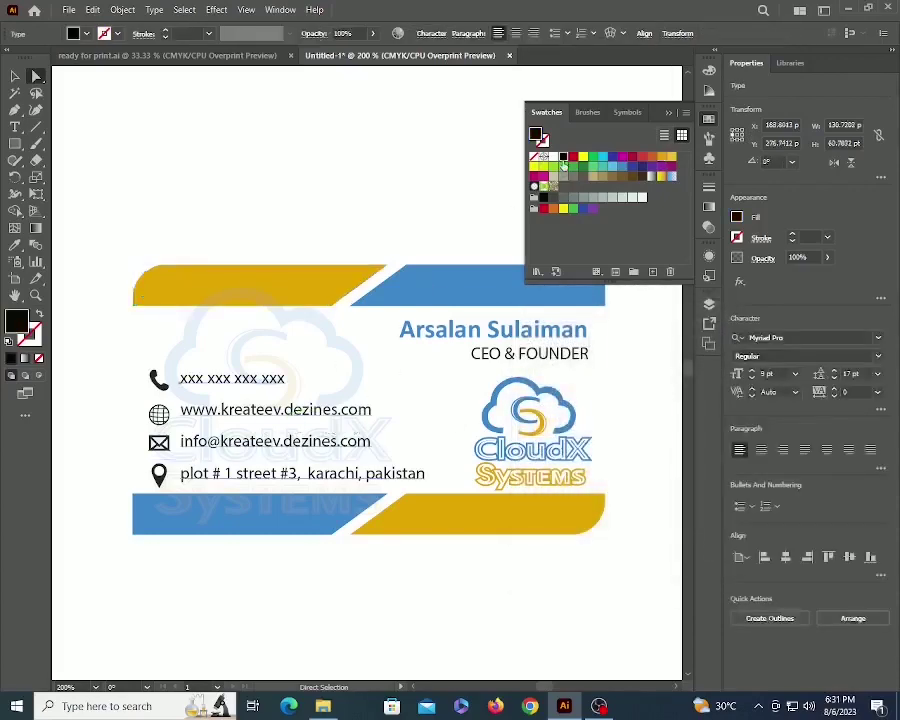
double_click(563, 157)
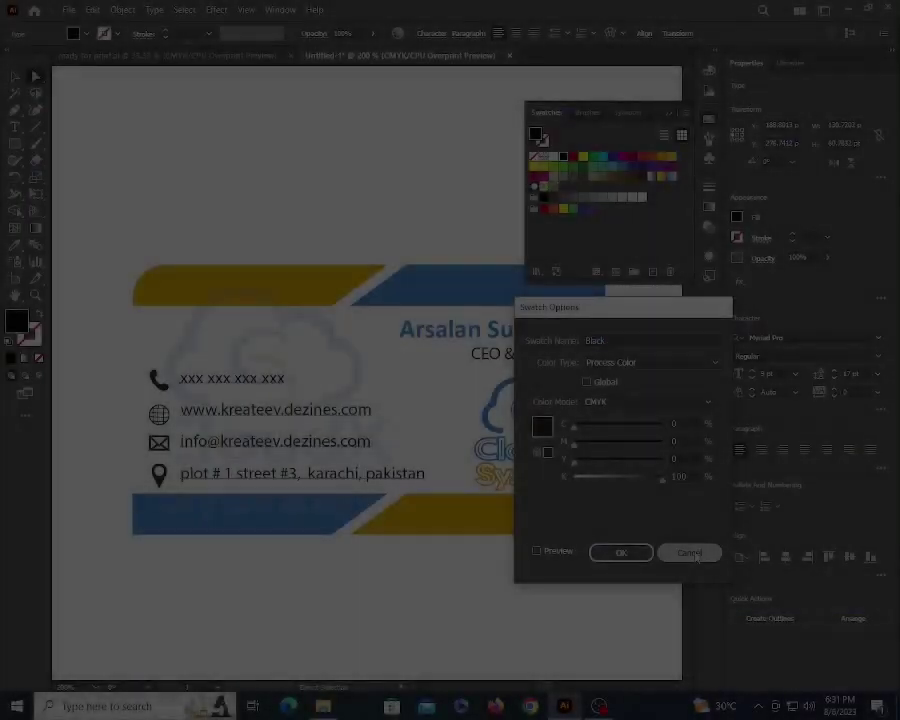
key("v")
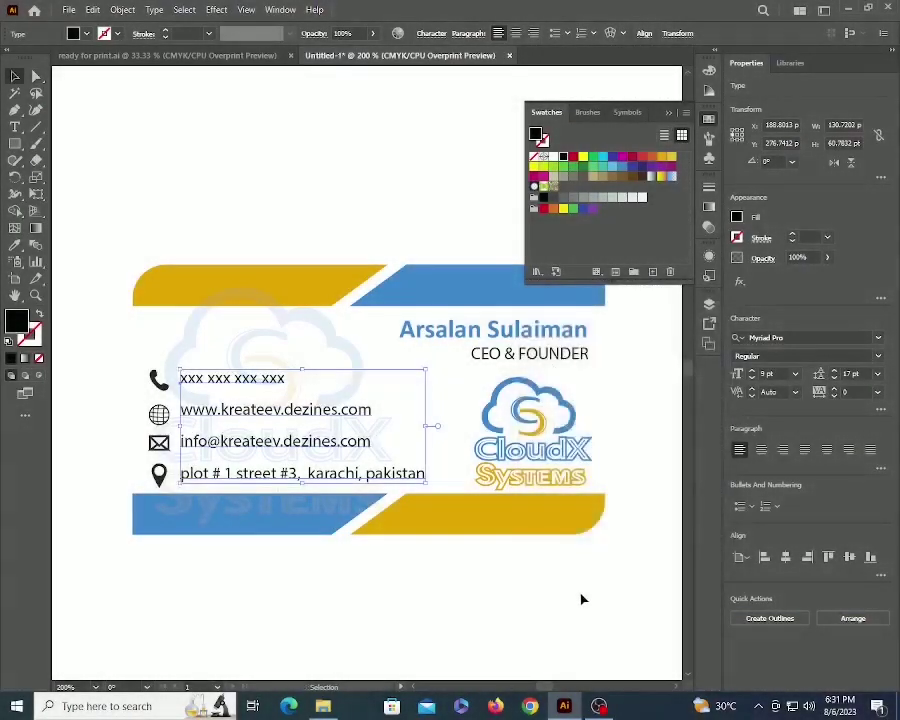
left_click(580, 592)
Open Separations Preview and examine the card with the Cyan, Magenta and Yellow plates each hidden and restored in turn.
left_click(272, 9)
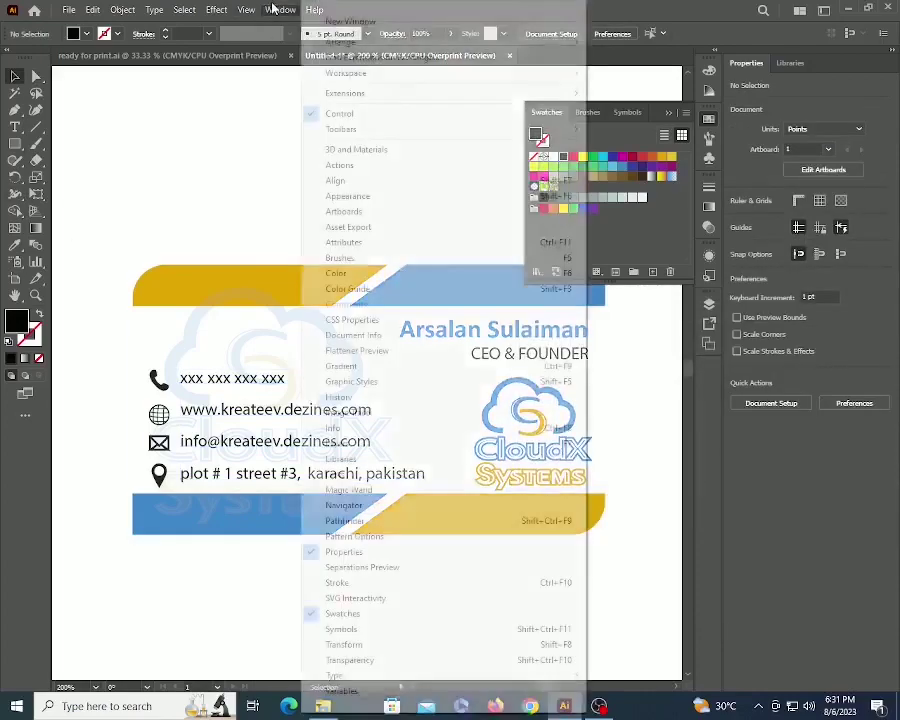
left_click(420, 569)
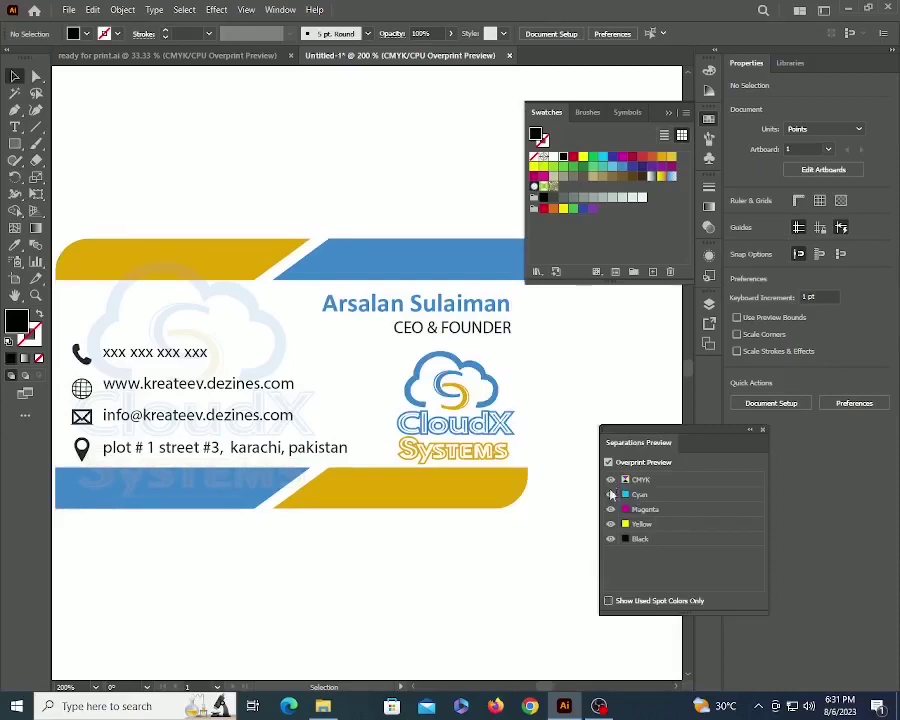
left_click(611, 494)
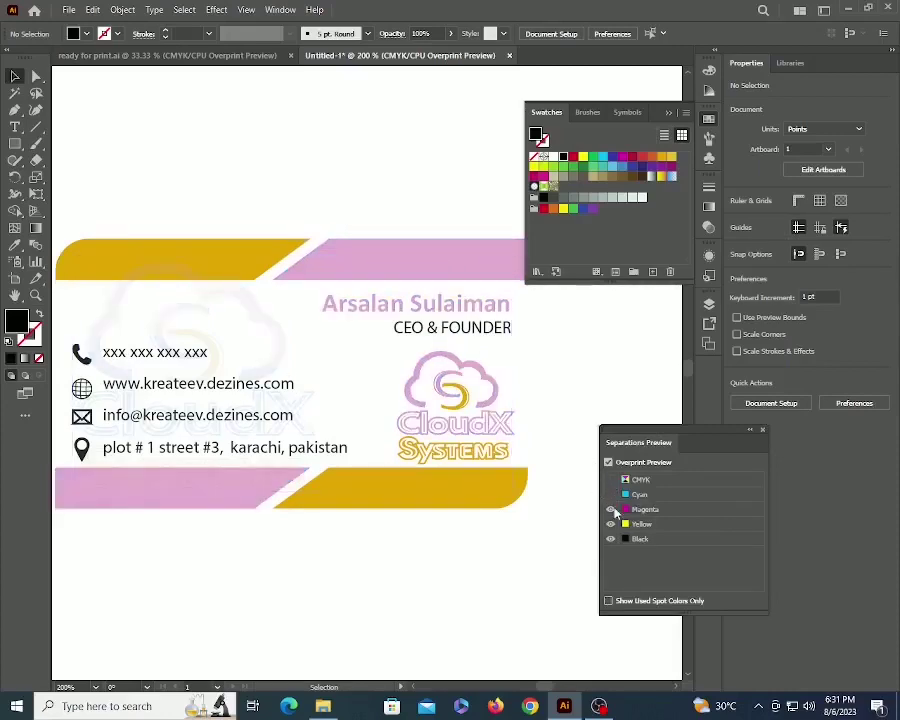
left_click(611, 494)
left_click(611, 509)
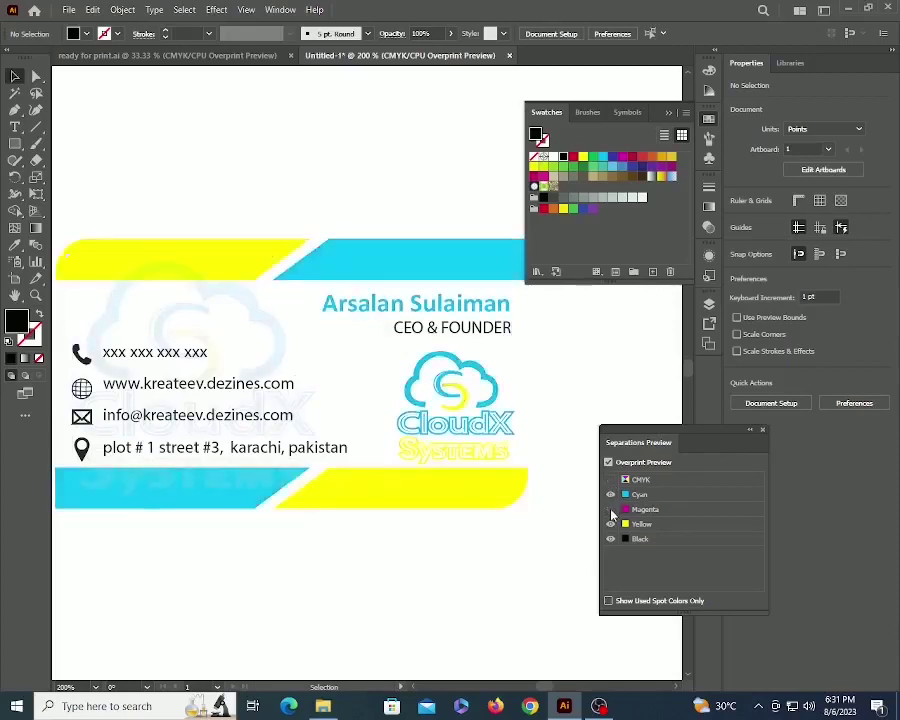
left_click(611, 509)
left_click(611, 524)
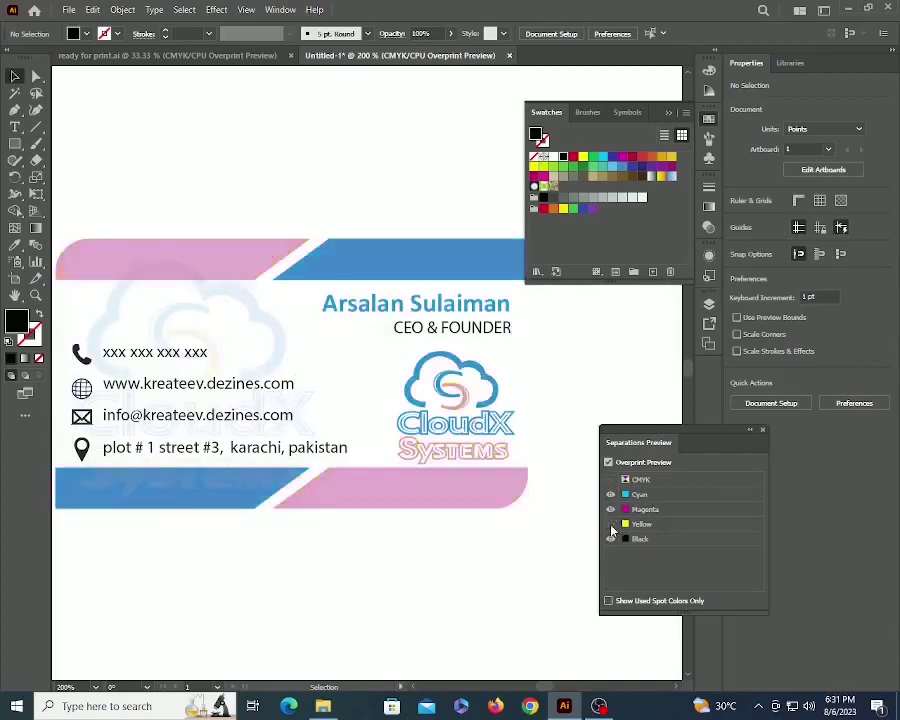
left_click(611, 524)
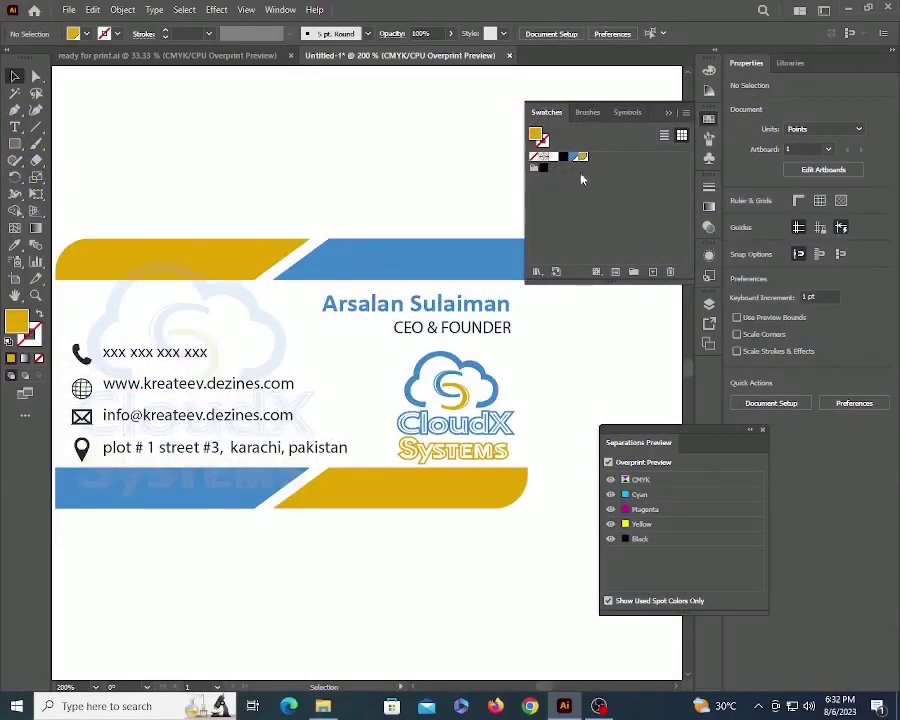
Convert the blue C=85 M=50 Y=0 K=0 swatch from process color to Spot Color.
double_click(575, 158)
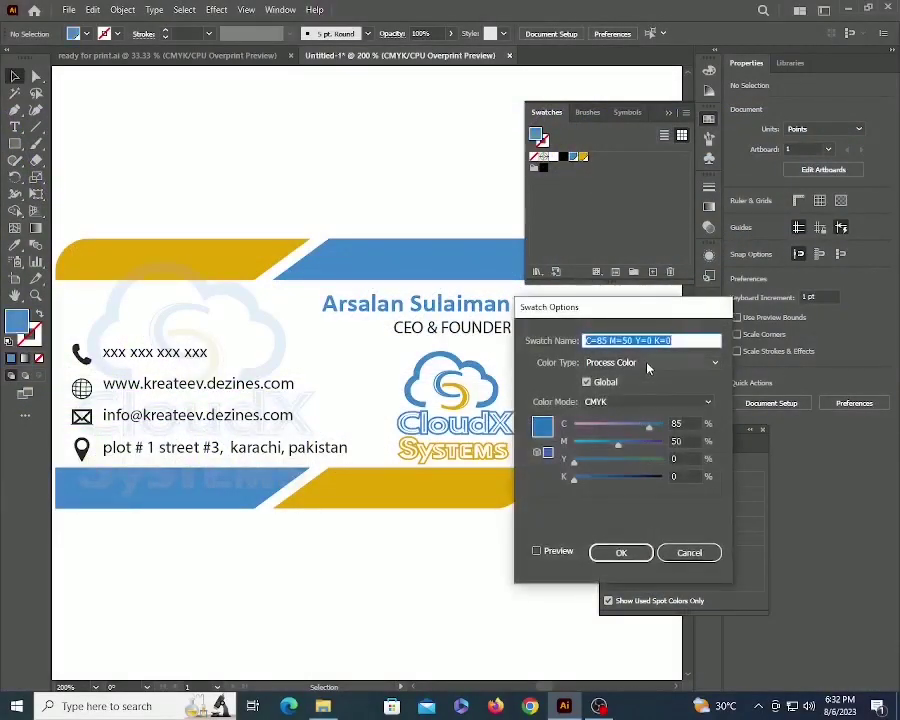
left_click(642, 363)
left_click(628, 392)
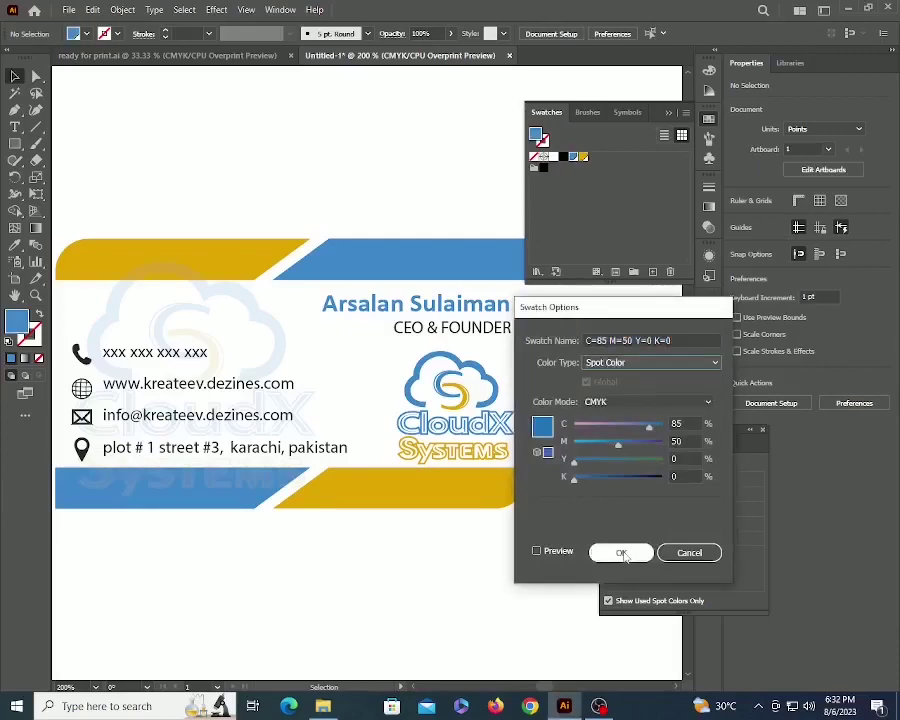
left_click(637, 362)
left_click(628, 375)
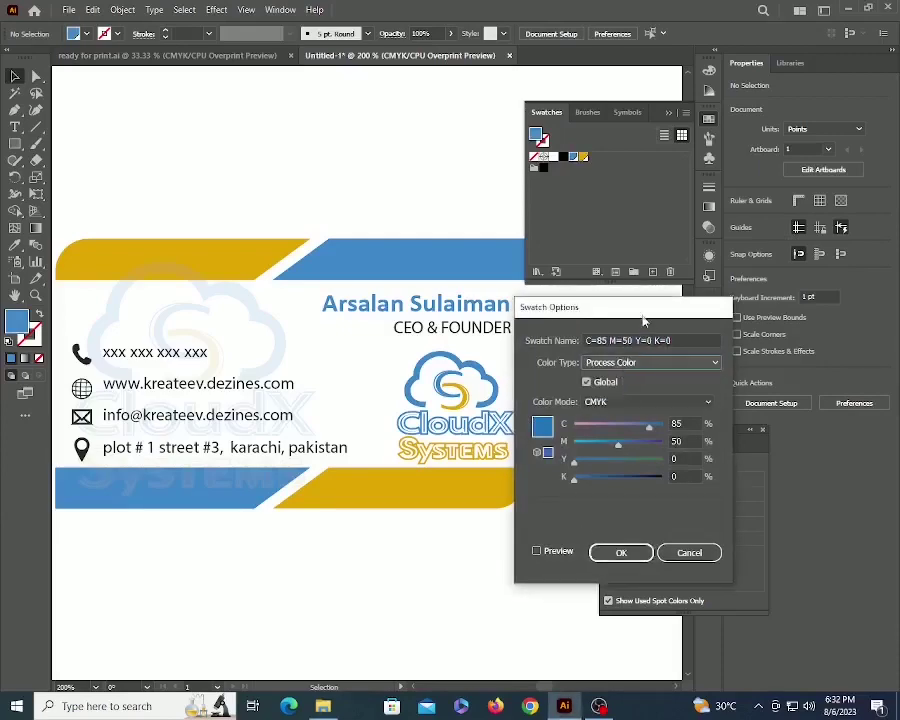
left_click_drag(643, 317, 415, 317)
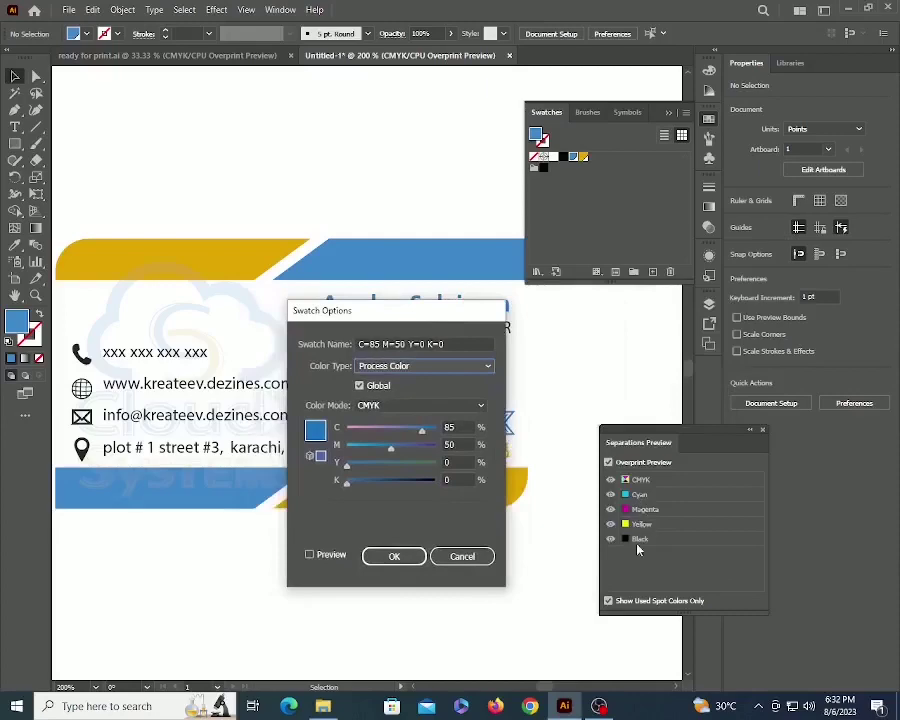
left_click(430, 366)
left_click(410, 394)
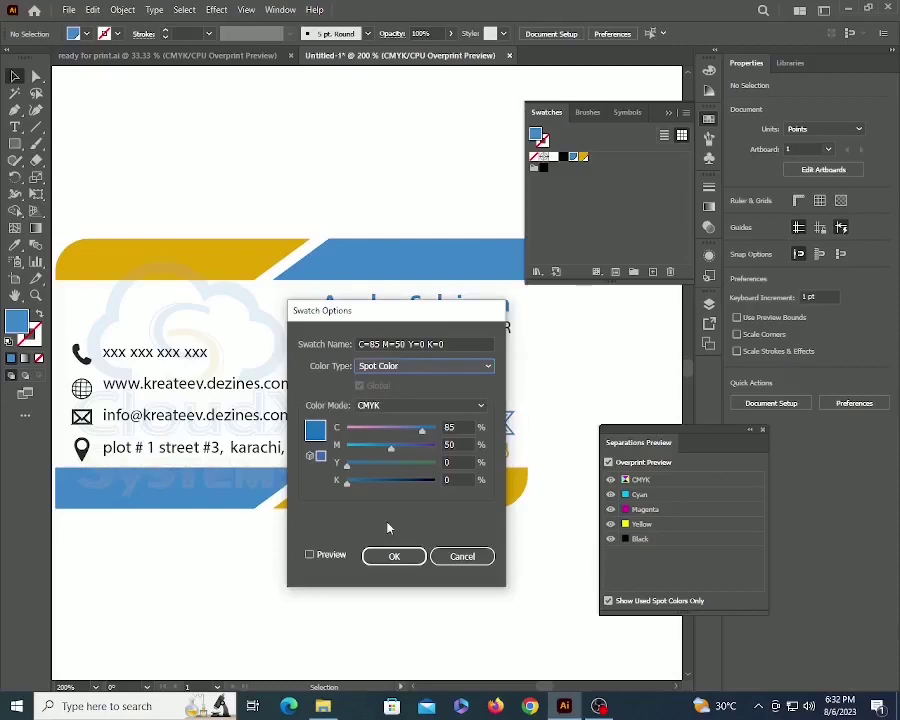
left_click(393, 555)
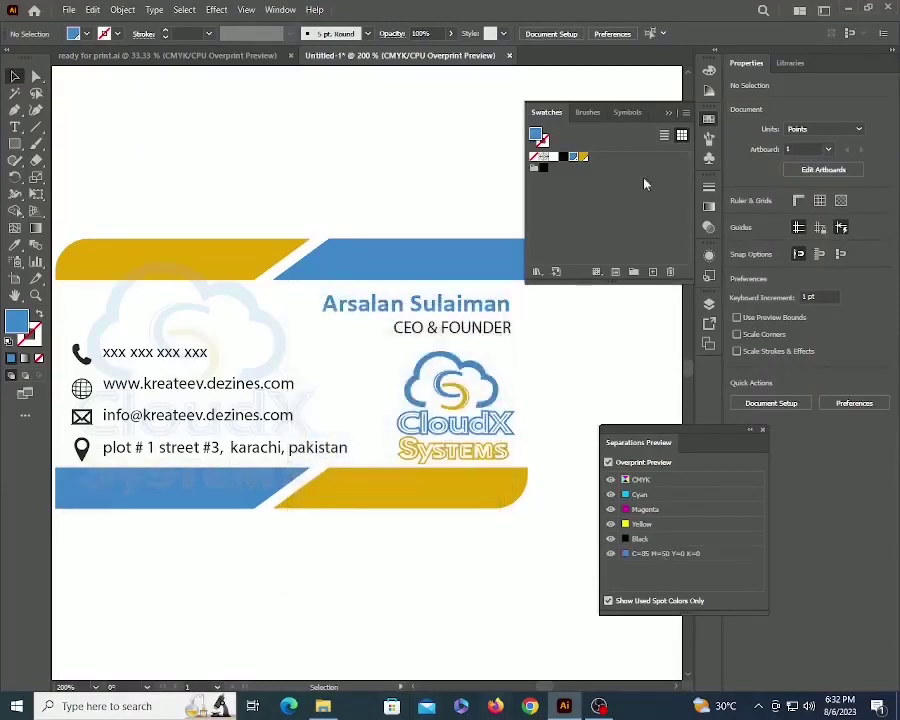
Convert the gold C=0 M=50 Y=100 K=0 swatch to Spot Color.
double_click(584, 157)
left_click(420, 366)
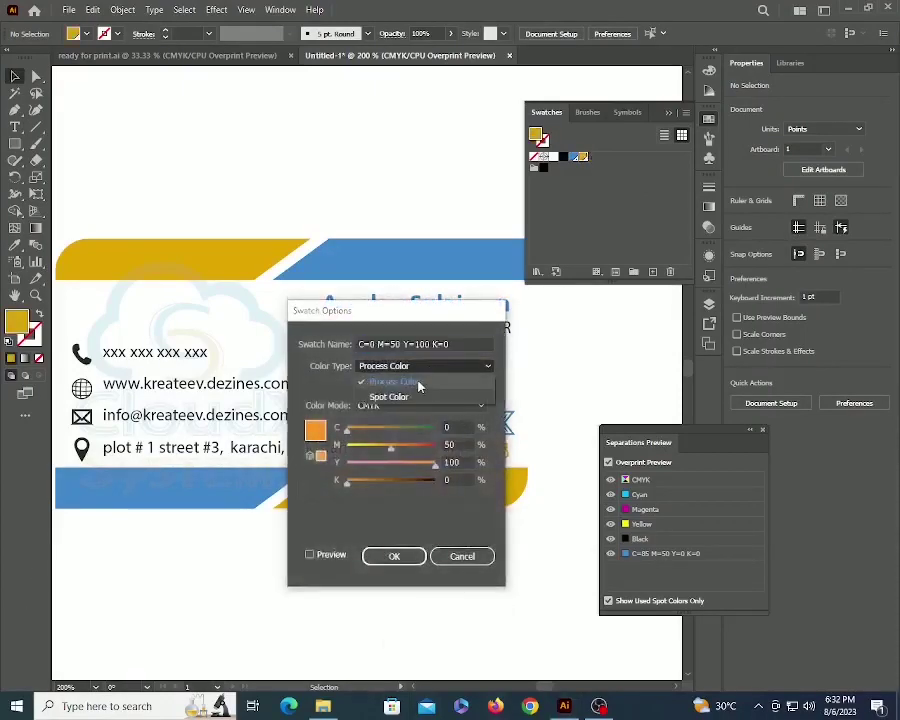
left_click(413, 396)
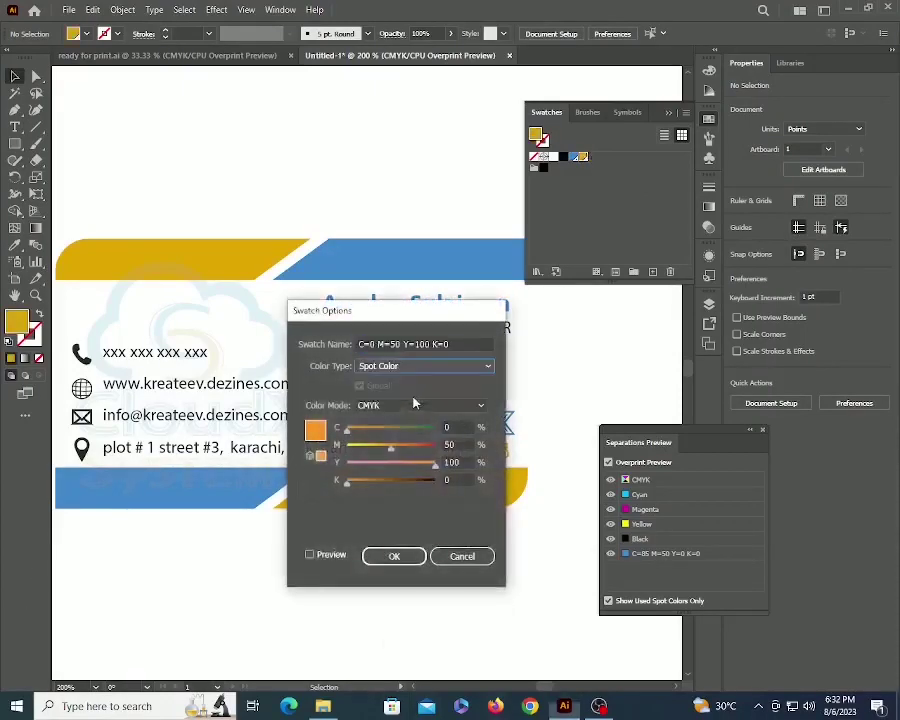
left_click(396, 557)
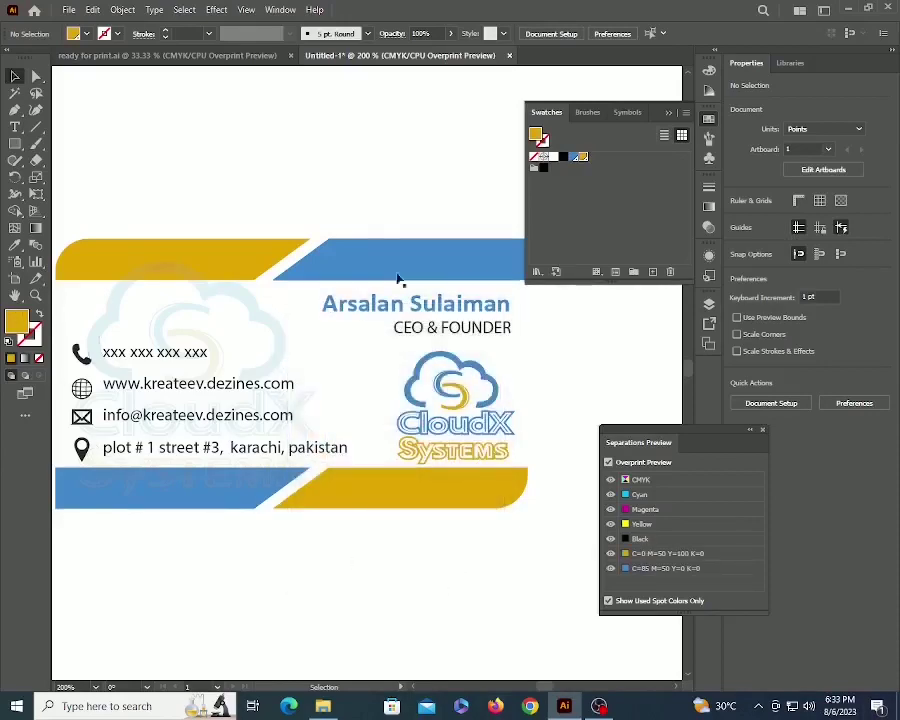
Hide the Cyan, Magenta and Yellow plates to check the card with only black and the two spot colors.
key("a")
left_click(495, 505)
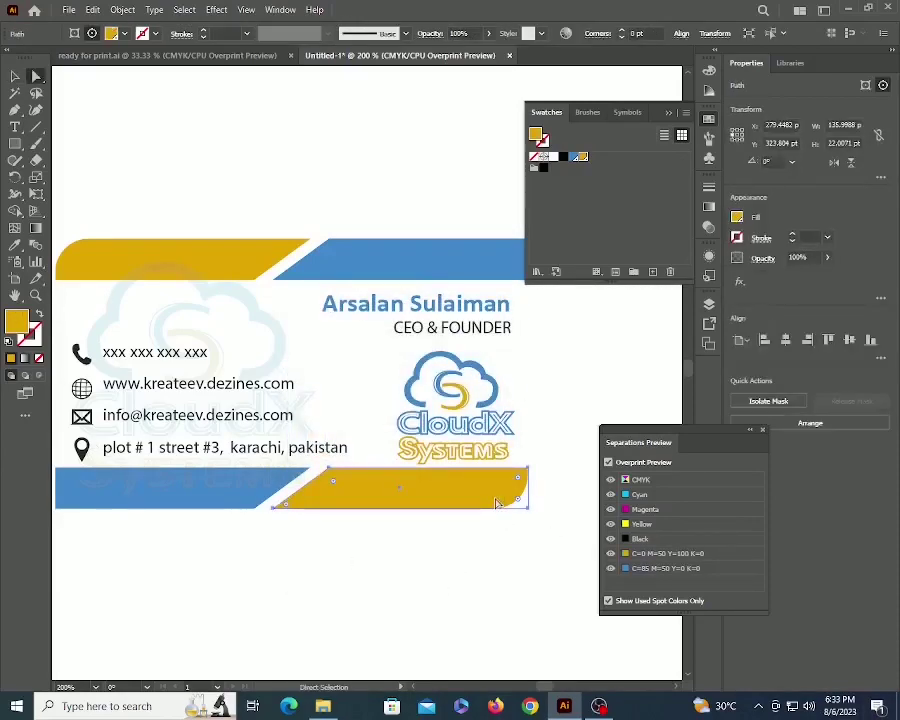
left_click(610, 498)
left_click(610, 510)
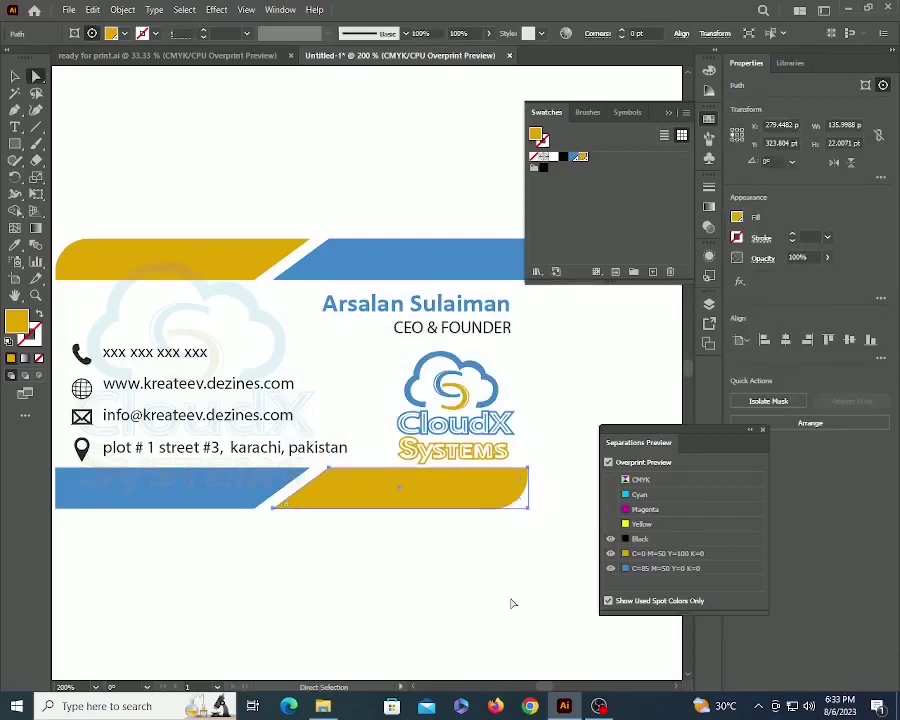
left_click(500, 560)
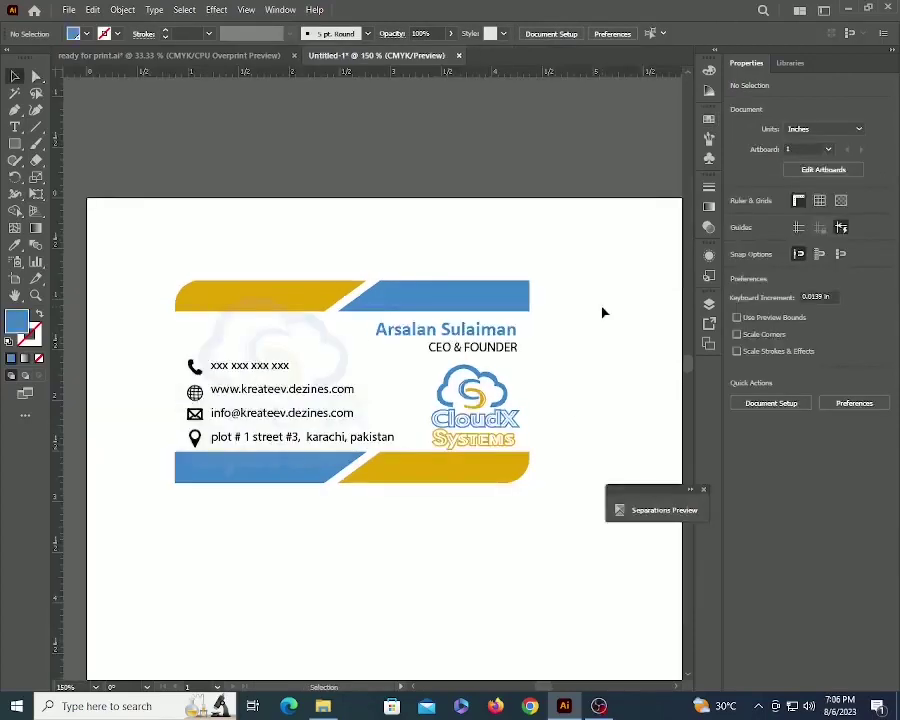
Review the sheet of card copies and the crop mark above the first bleed card, with the hidden panels restored and Layers collapsed.
left_click(489, 293)
left_click(516, 235)
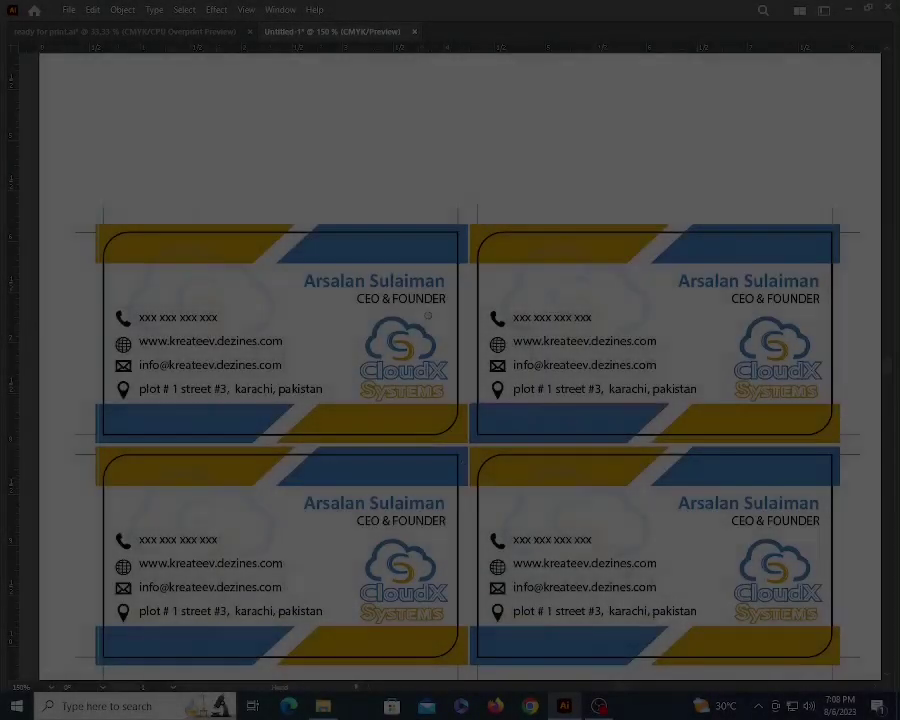
scroll(416, 368, "down", 5)
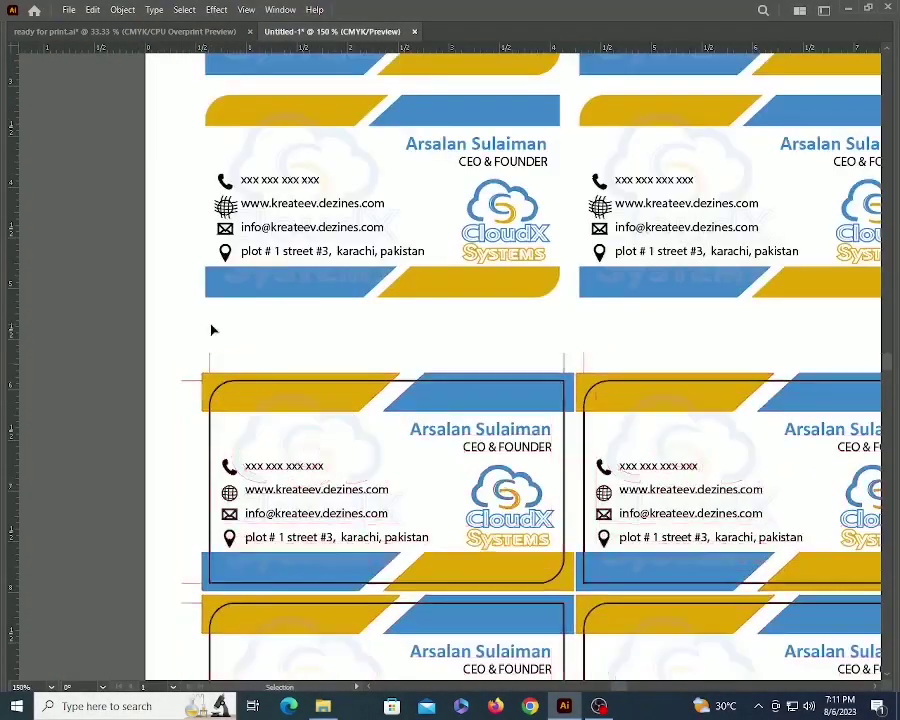
left_click(209, 359)
key("Tab")
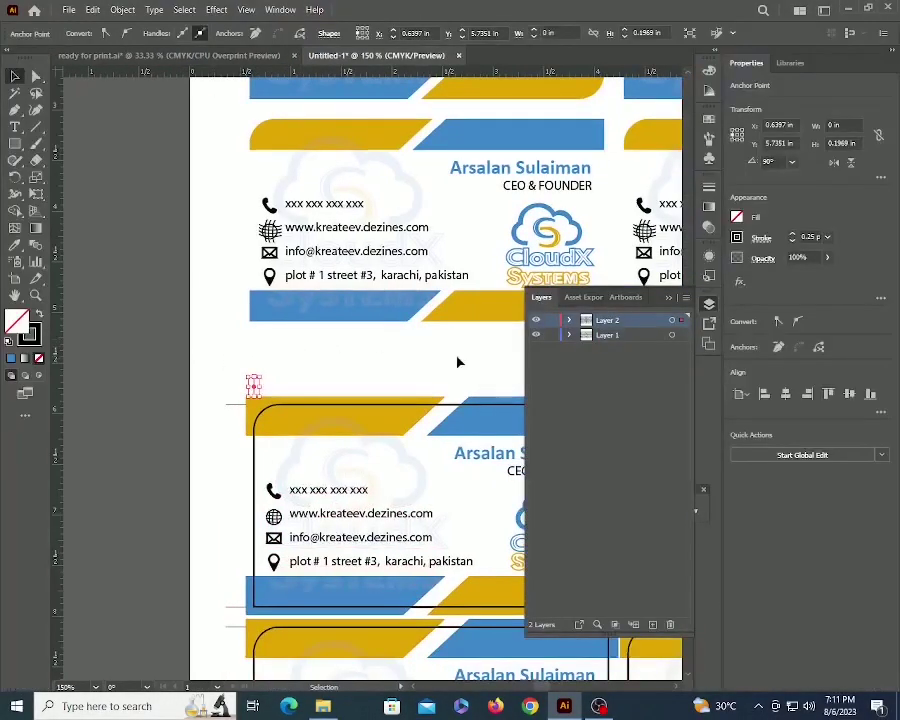
left_click(204, 360)
key("z")
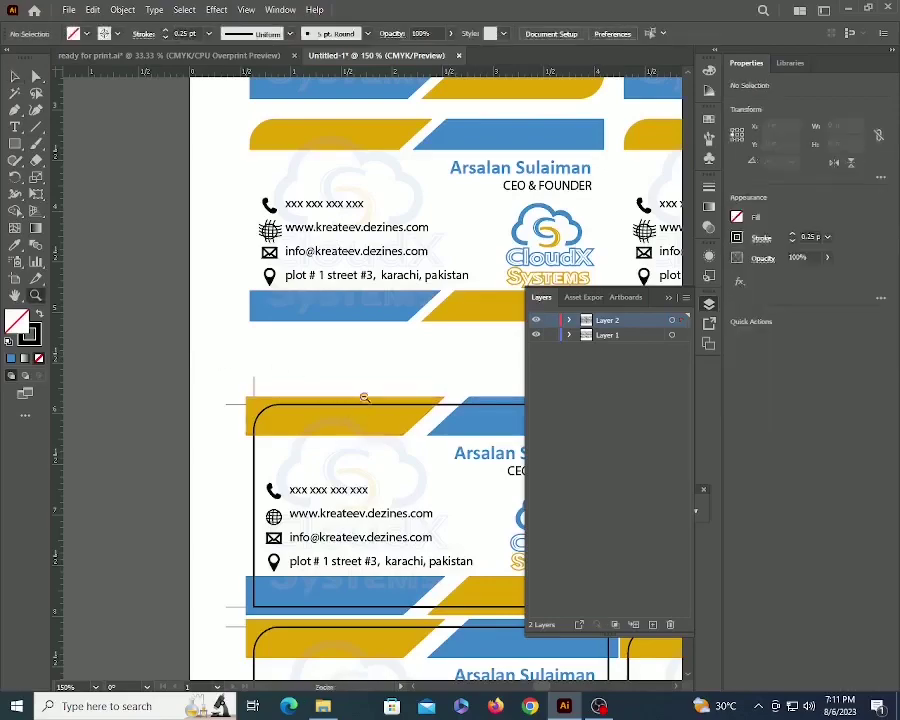
left_click(363, 398, "alt")
left_click(363, 398, "alt")
left_click_drag(364, 410, 155, 377)
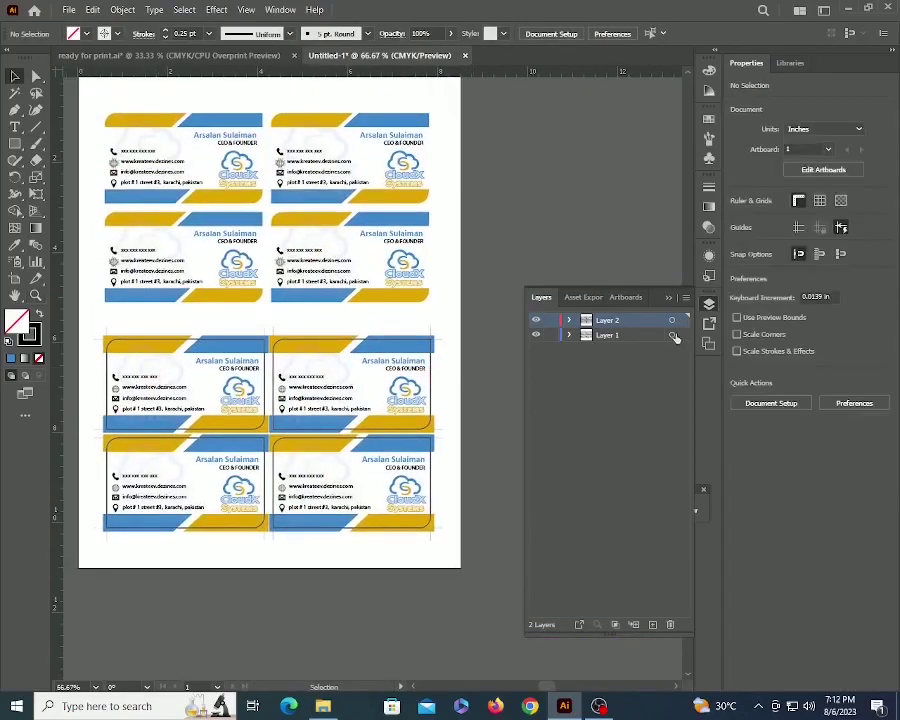
left_click(707, 304)
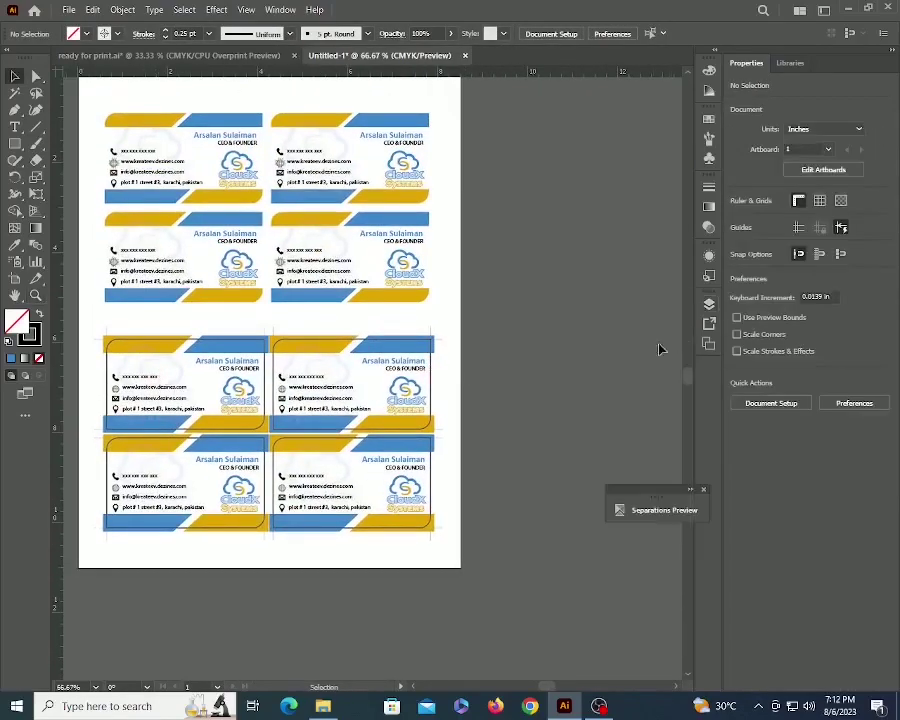
Turn on Overprint Preview for the card sheet and place the Separations Preview beside the artboard.
left_click(660, 510)
left_click(478, 522)
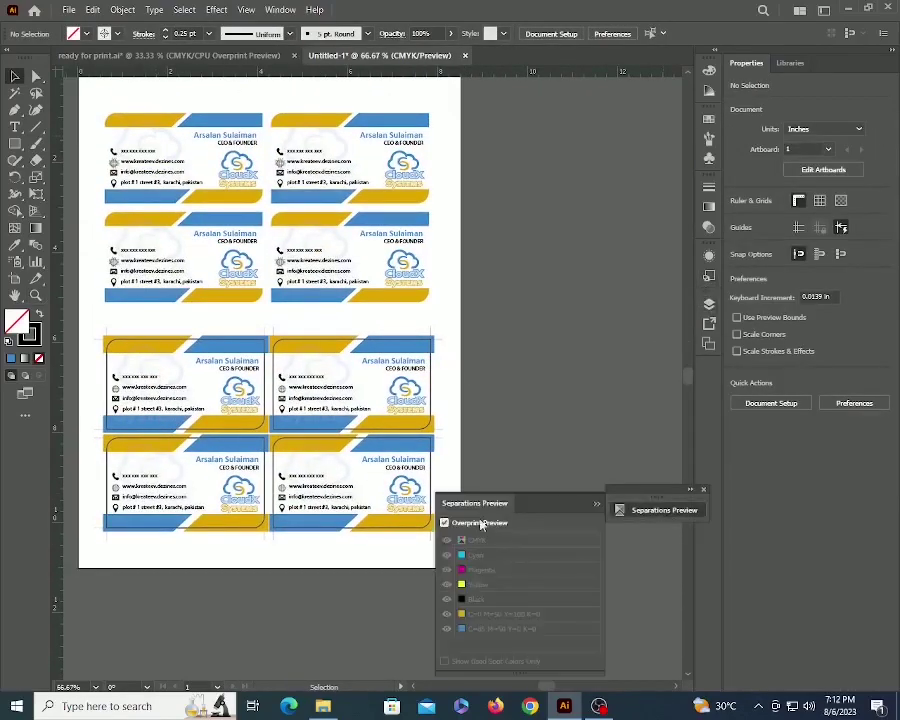
left_click_drag(540, 508, 586, 312)
left_click(420, 348)
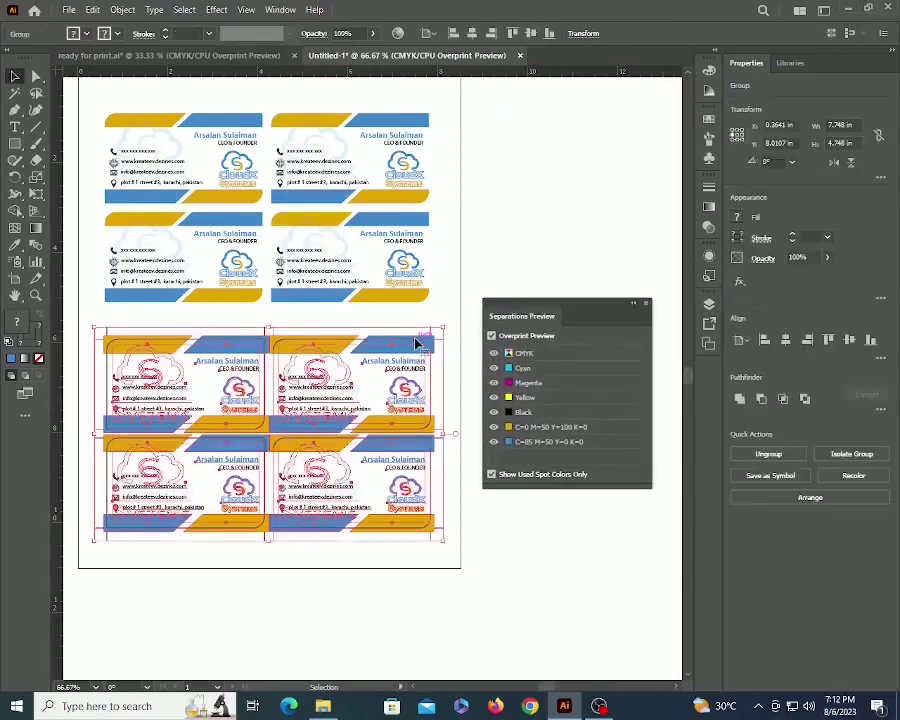
left_click(468, 428)
Examine the black, gold and blue plates of the card sheet separately, then show all three together again.
left_click(493, 441)
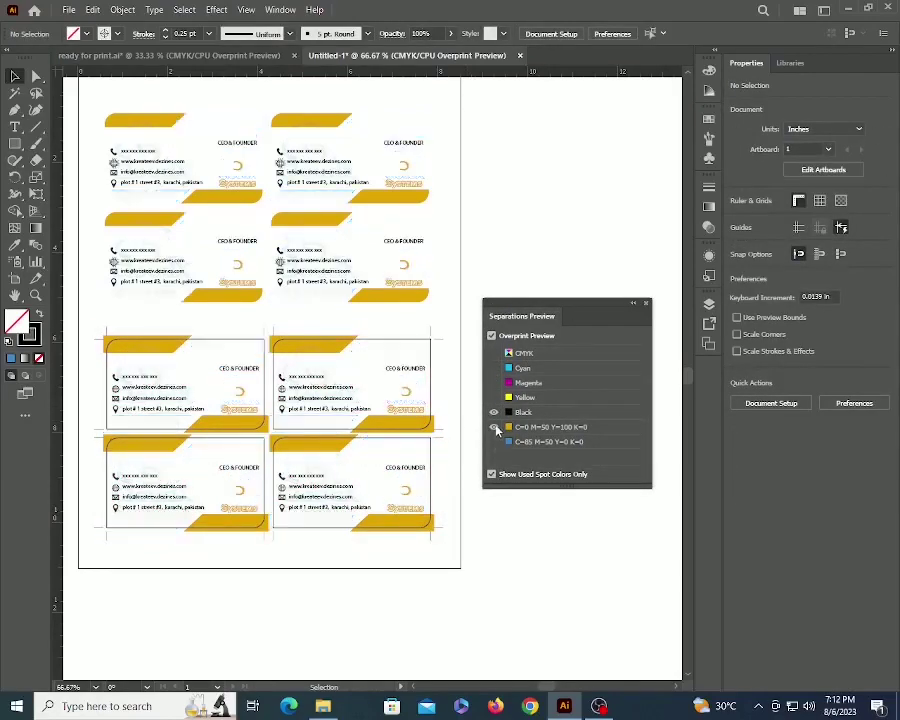
left_click(493, 426)
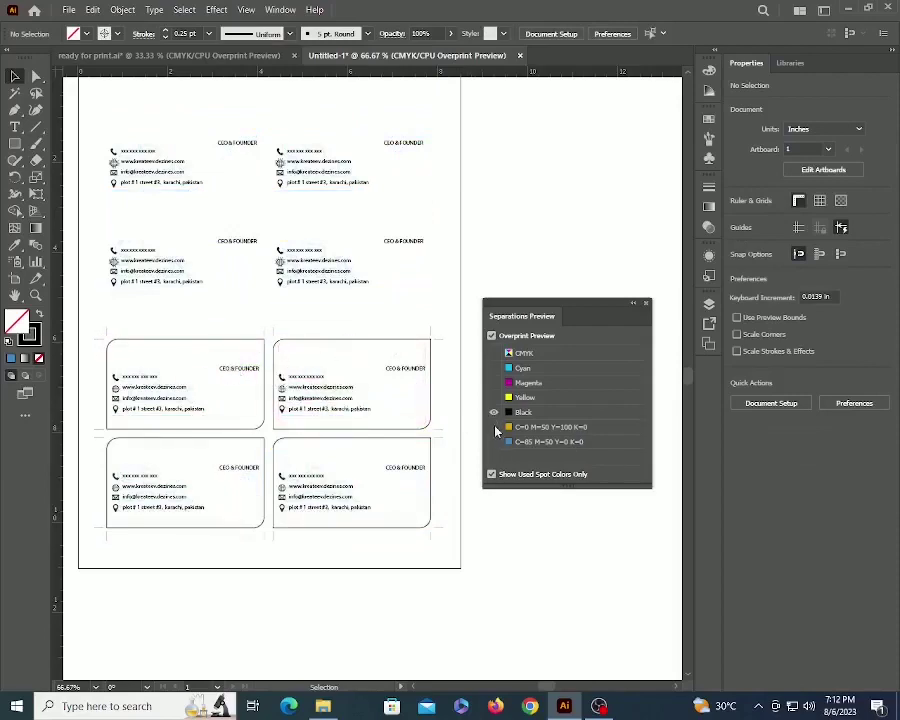
left_click(494, 427)
left_click(493, 412)
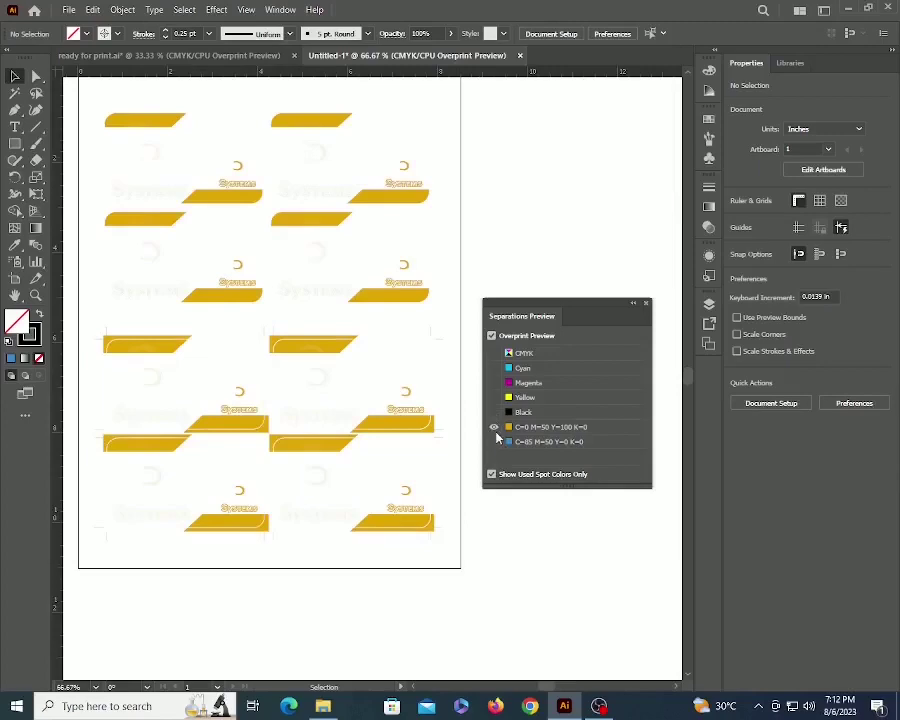
left_click(493, 441)
left_click(493, 427)
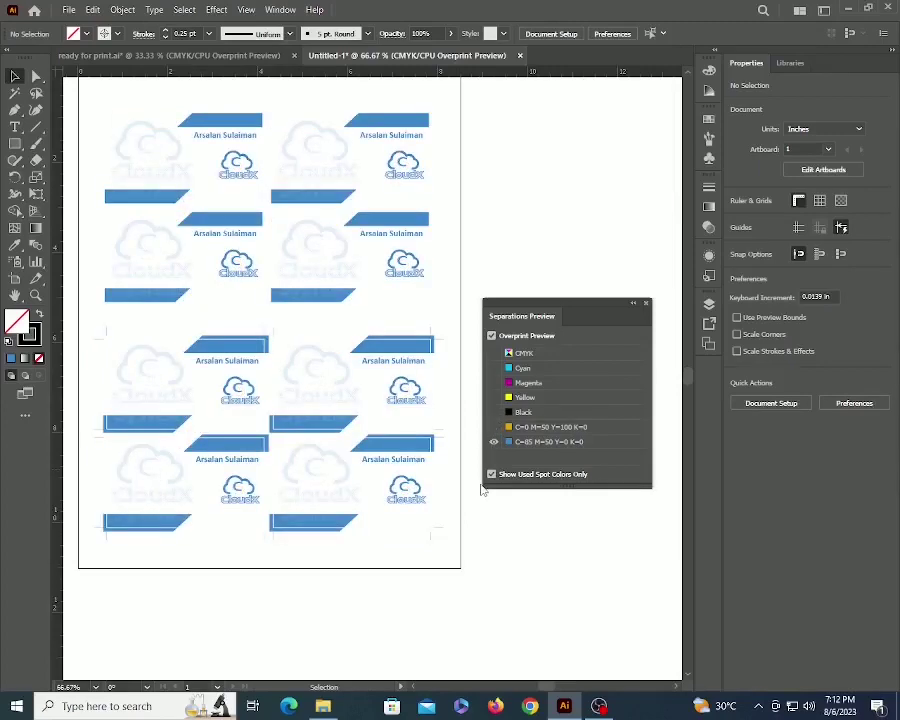
left_click(493, 428)
left_click(493, 413)
Try nudging the top blue bar of the upper-right bleed card slightly upward.
key("z")
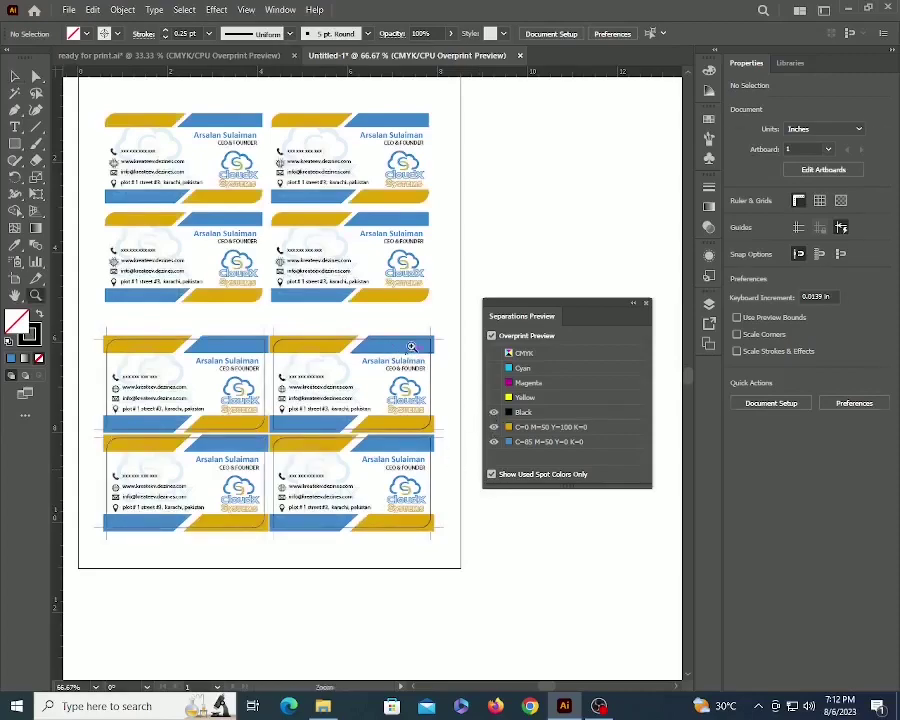
double_click(413, 348)
left_click(344, 419)
left_click(364, 393)
left_click_drag(368, 374, 371, 465)
key("a")
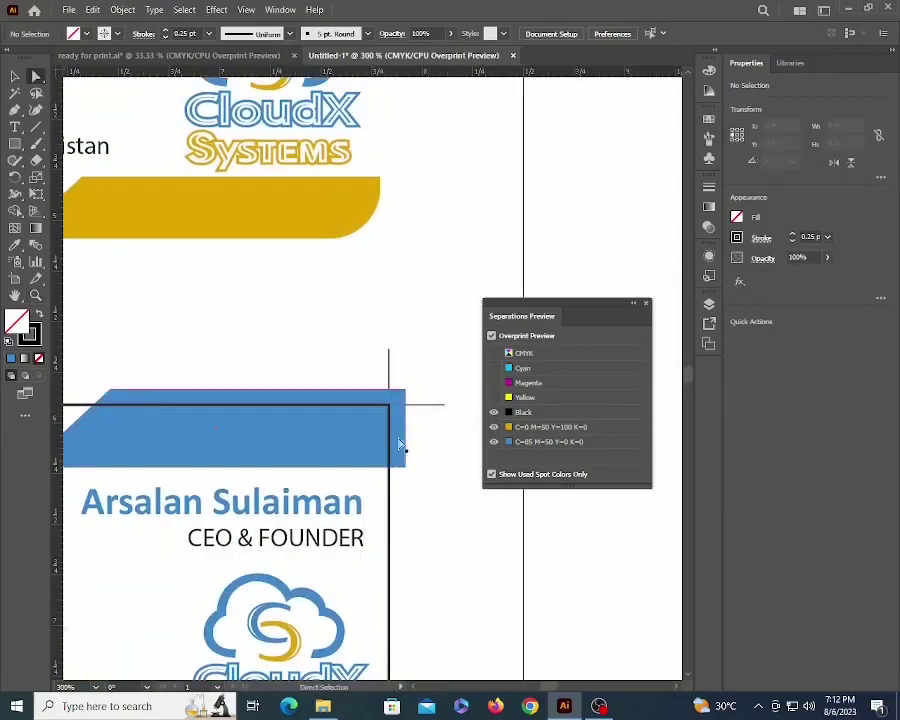
key("v")
left_click(399, 443)
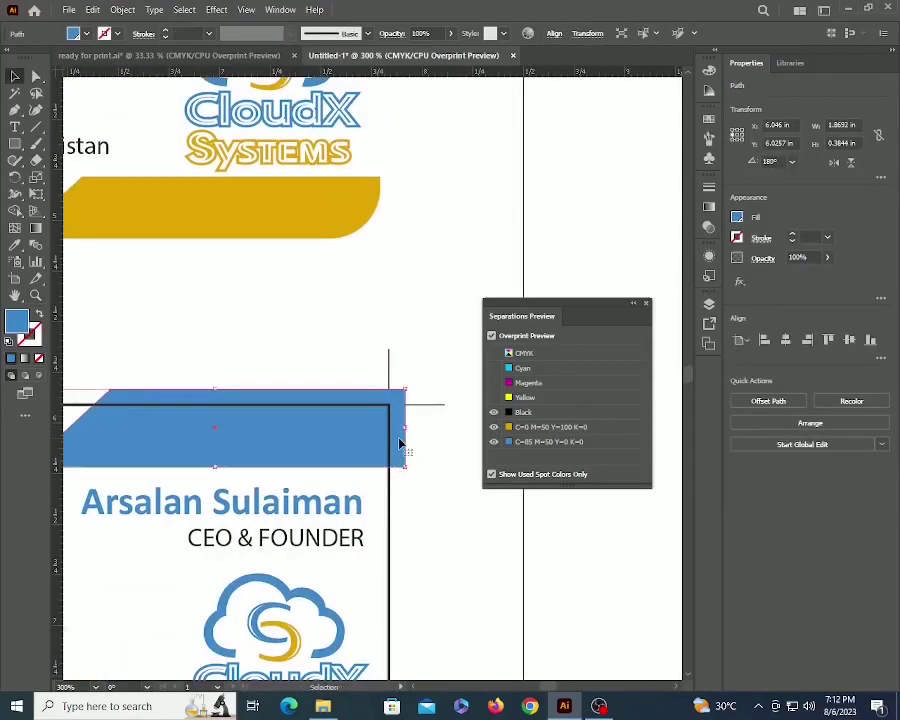
key("Up")
key("Up")
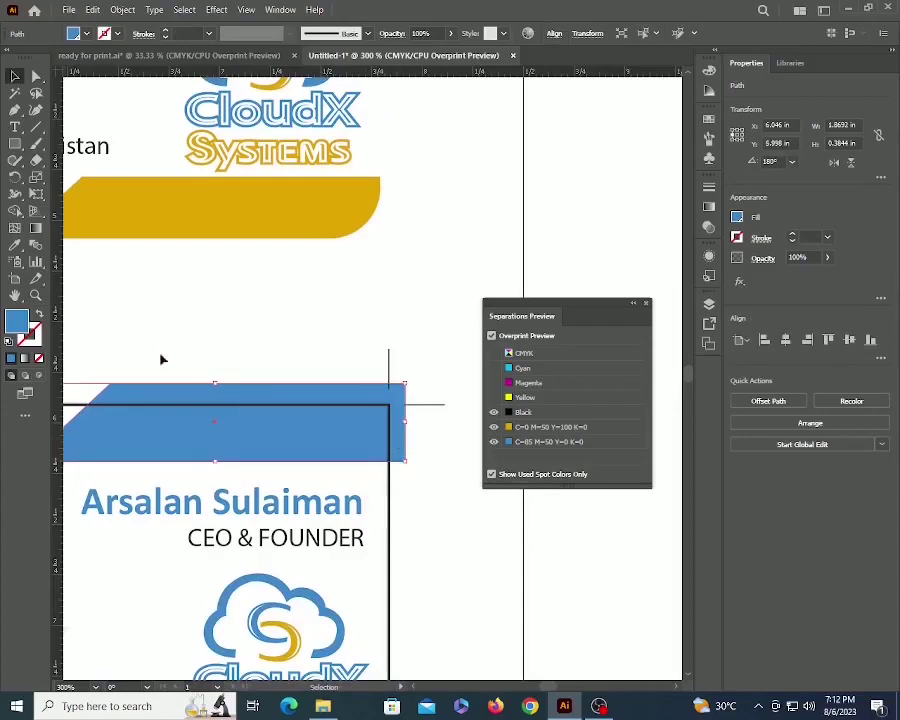
Undo the blue bar's nudge and examine the slanted bar edges, bleed and crop marks at that card's upper corner.
left_click(162, 357)
left_click_drag(162, 357, 462, 360)
left_click_drag(254, 423, 399, 517)
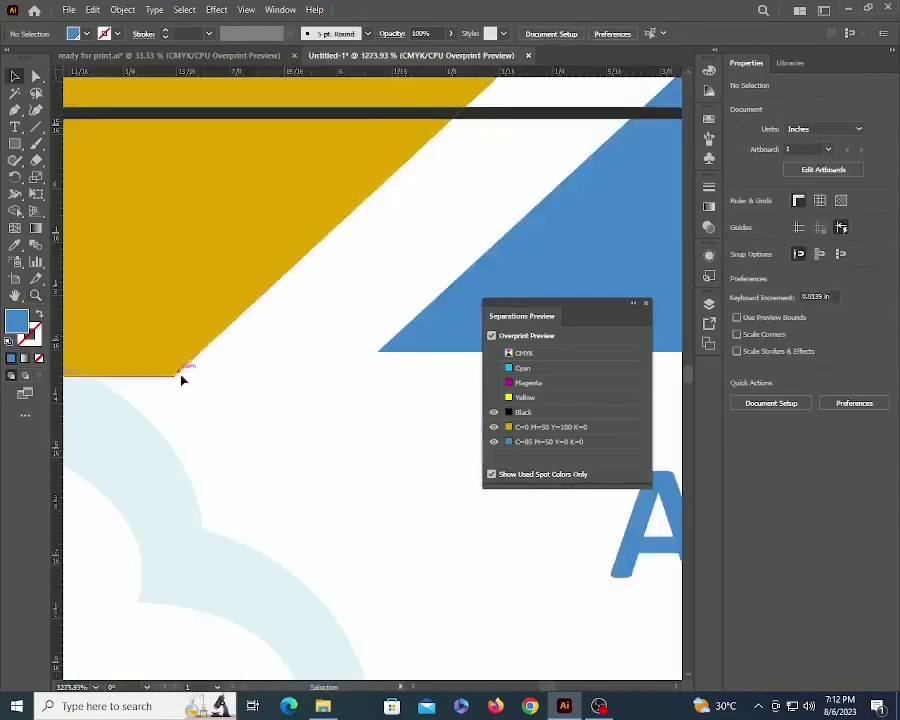
left_click(414, 357, "ctrl+alt")
left_click(414, 357, "ctrl+alt")
left_click(414, 357, "ctrl+alt")
left_click(414, 357, "ctrl+alt")
left_click(414, 357, "ctrl+alt")
left_click(414, 357, "ctrl+alt")
left_click(313, 424)
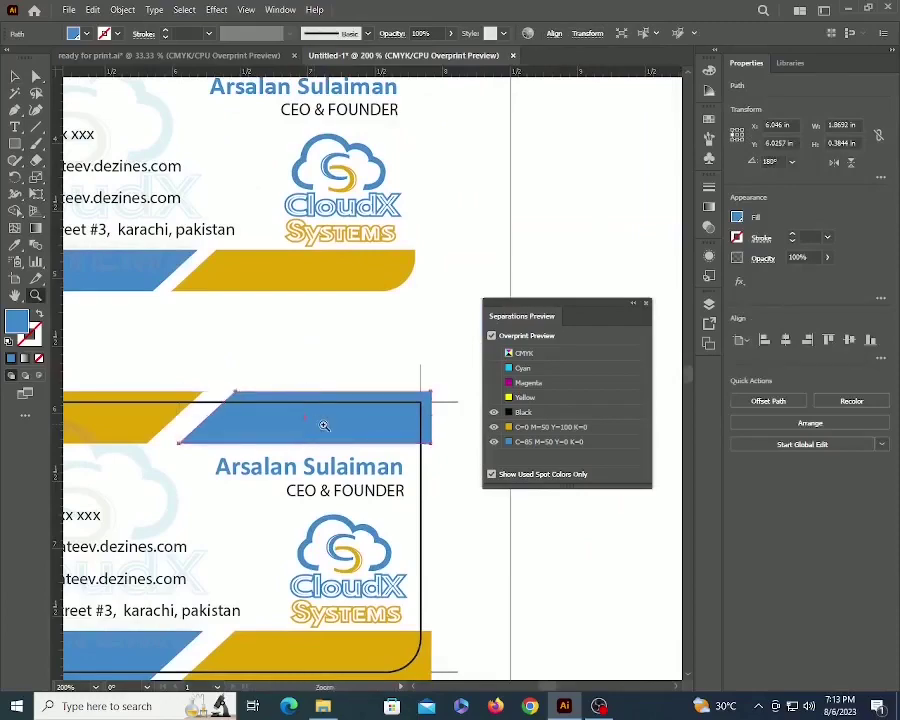
left_click(376, 362)
left_click_drag(376, 362, 512, 514)
left_click(382, 238)
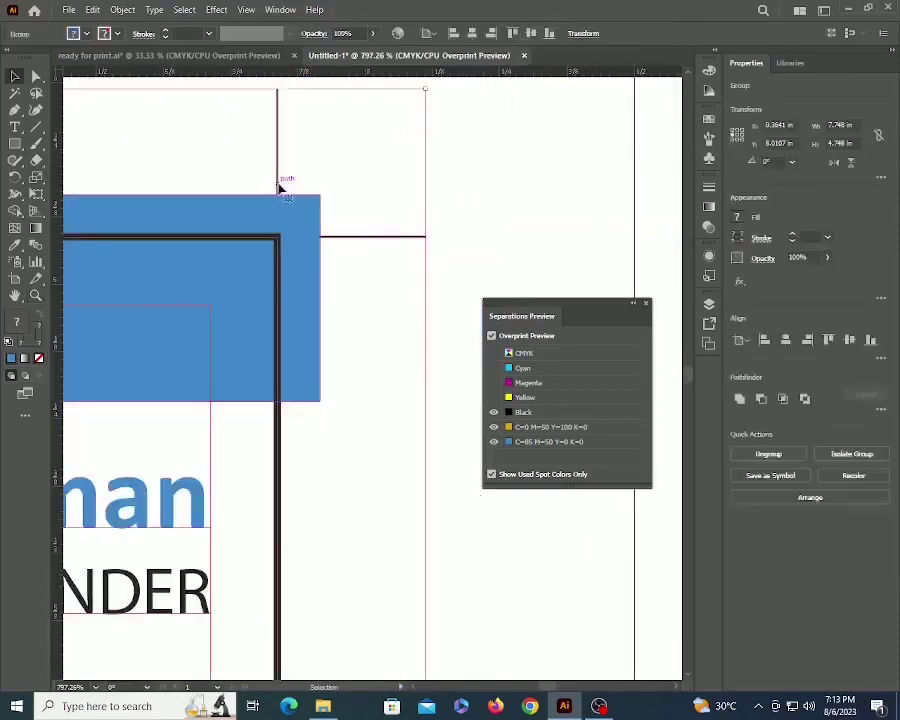
left_click(442, 385)
left_click(432, 382, "ctrl+alt")
left_click(422, 380, "ctrl+alt")
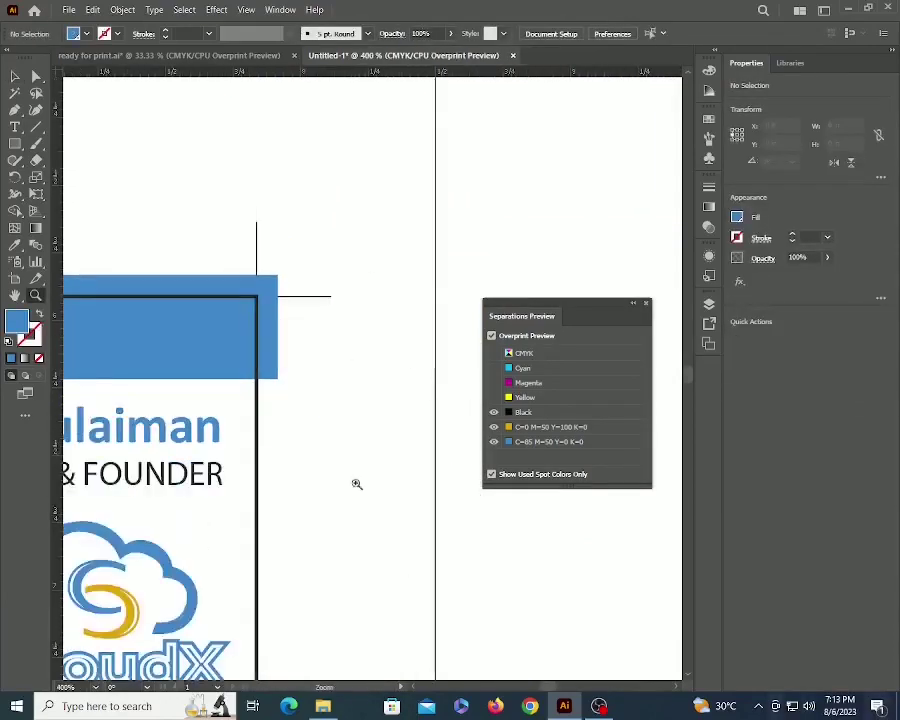
Make Layer 1 active and close the Separations Preview, with the first card of the no-bleed set in view.
key("ctrl+0")
left_click(300, 268, "ctrl")
key("z")
left_click(250, 290)
left_click(258, 285)
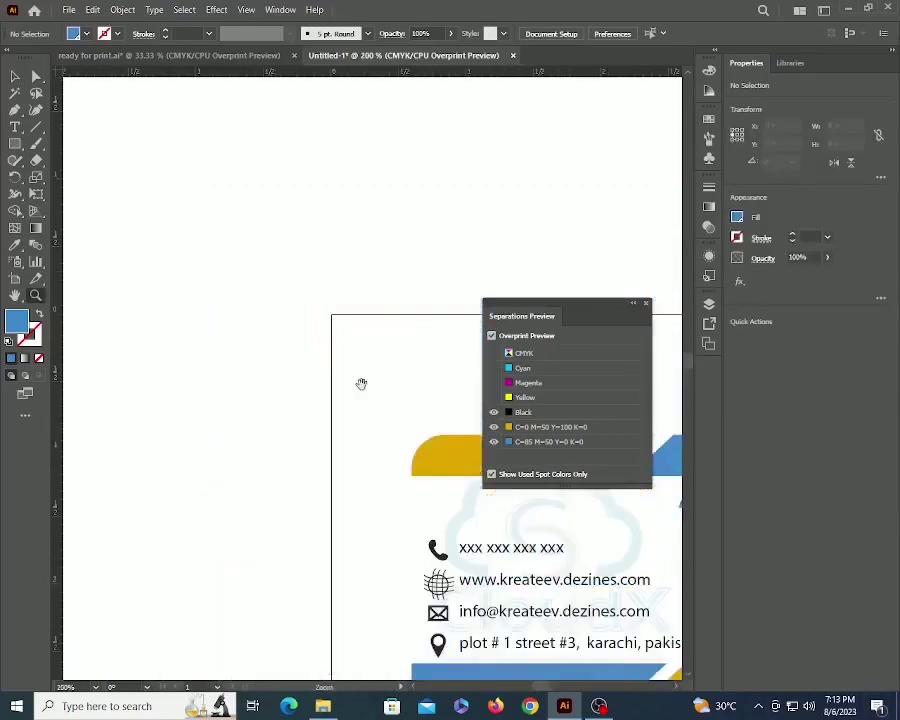
left_click_drag(360, 382, 242, 303)
key("F7")
left_click(638, 337)
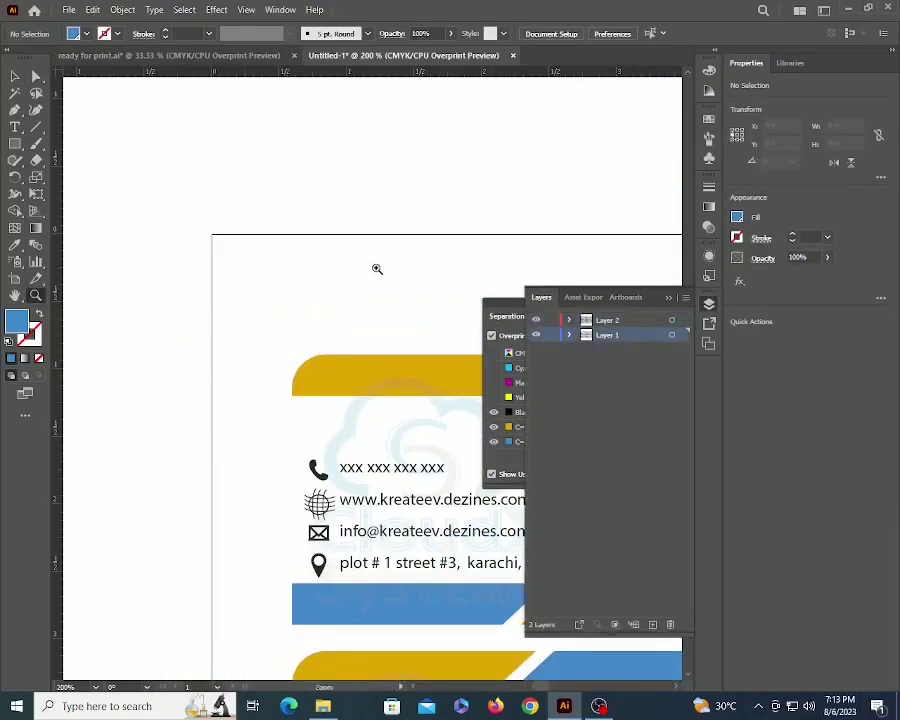
key("F7")
left_click(632, 303)
left_click(579, 307)
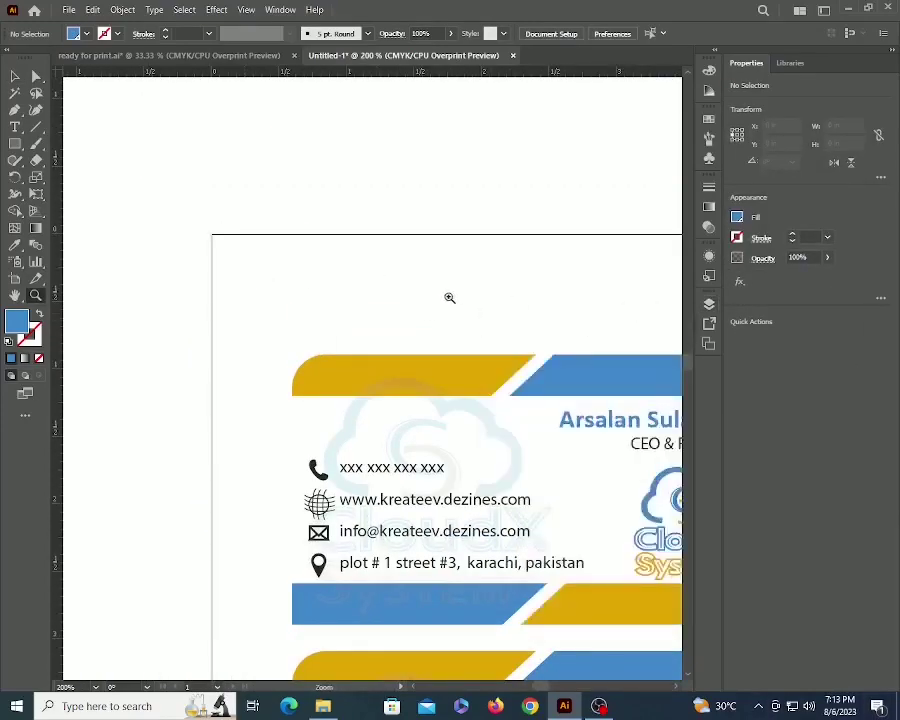
Draw a vertical line about 0.47 in long above the first card.
key("backslash")
left_click_drag(378, 254, 378, 317)
key("v")
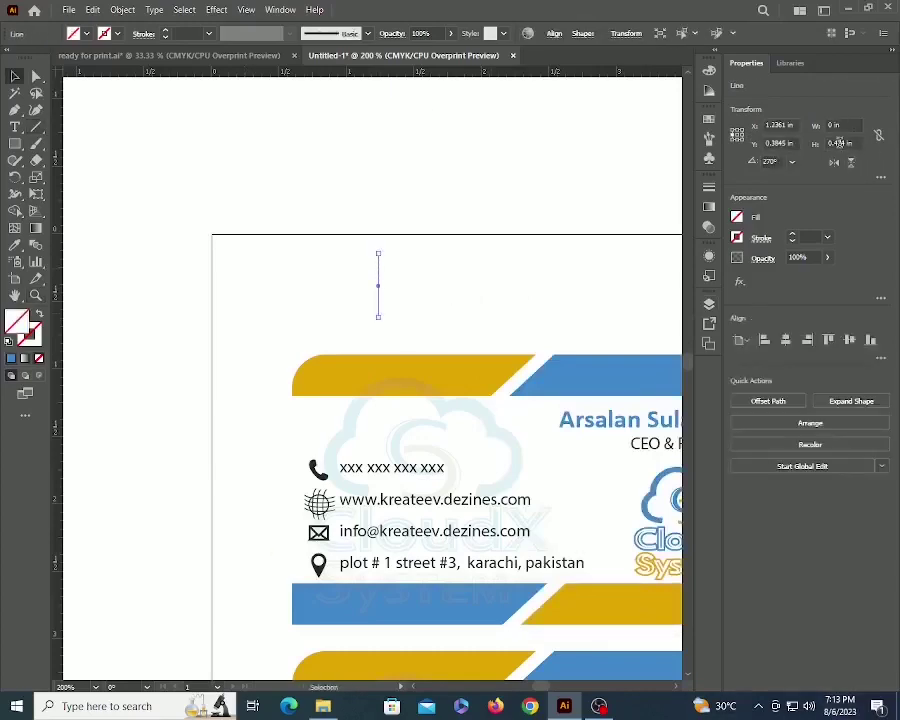
Change the ruler units to millimetres and set the line's length to 5 mm.
right_click(521, 73)
left_click(580, 191)
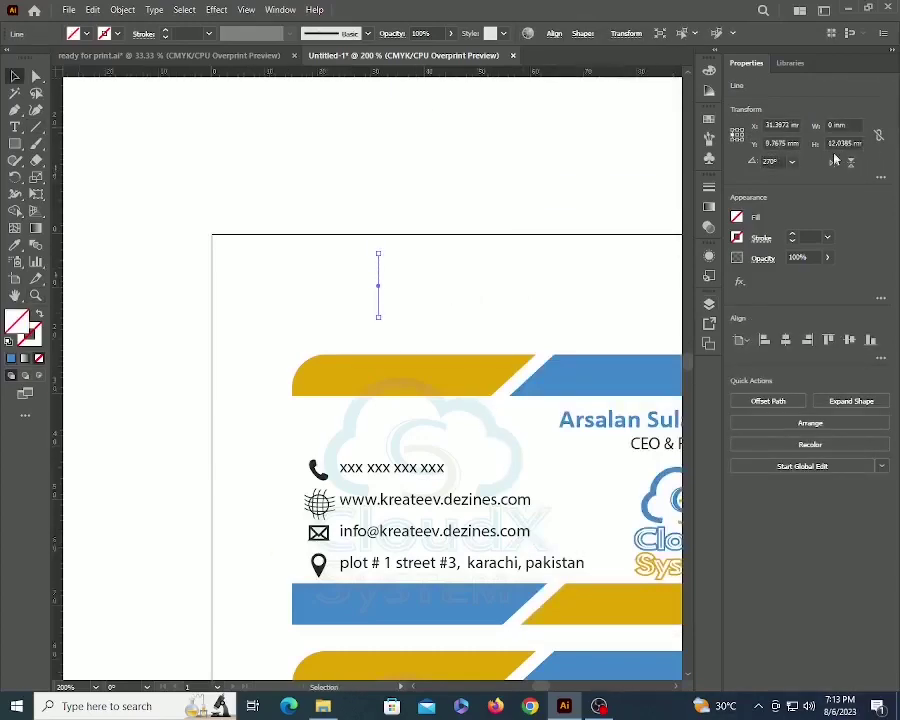
left_click(842, 143)
type("5")
key("Return")
left_click(335, 235)
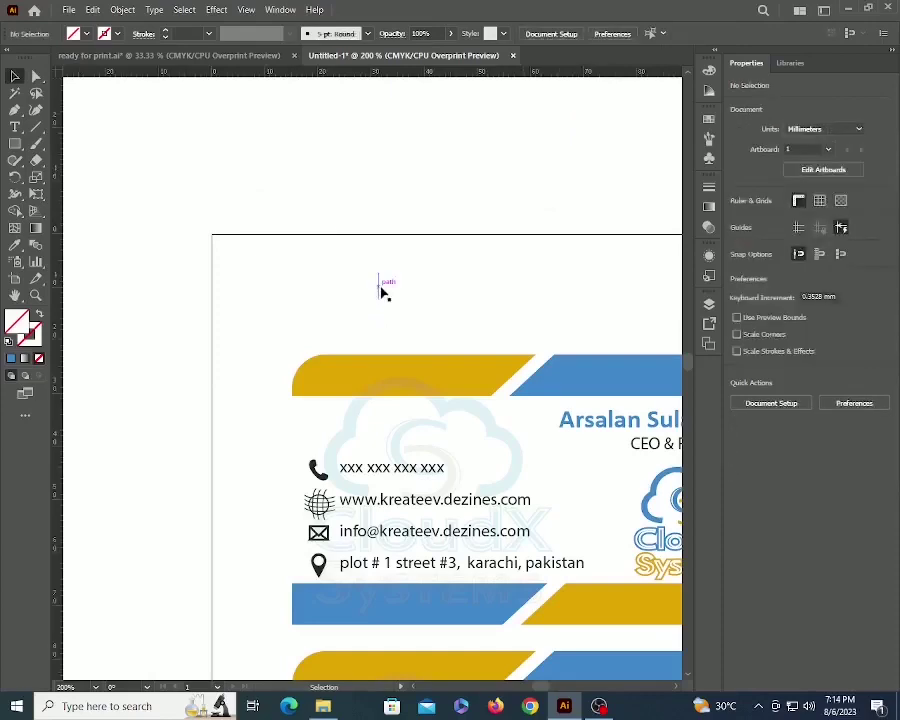
Give the 5 mm line a 0.25 pt stroke and apply the Registration swatch to it.
left_click(378, 287)
left_click(709, 187)
left_click(632, 202)
left_click(650, 213)
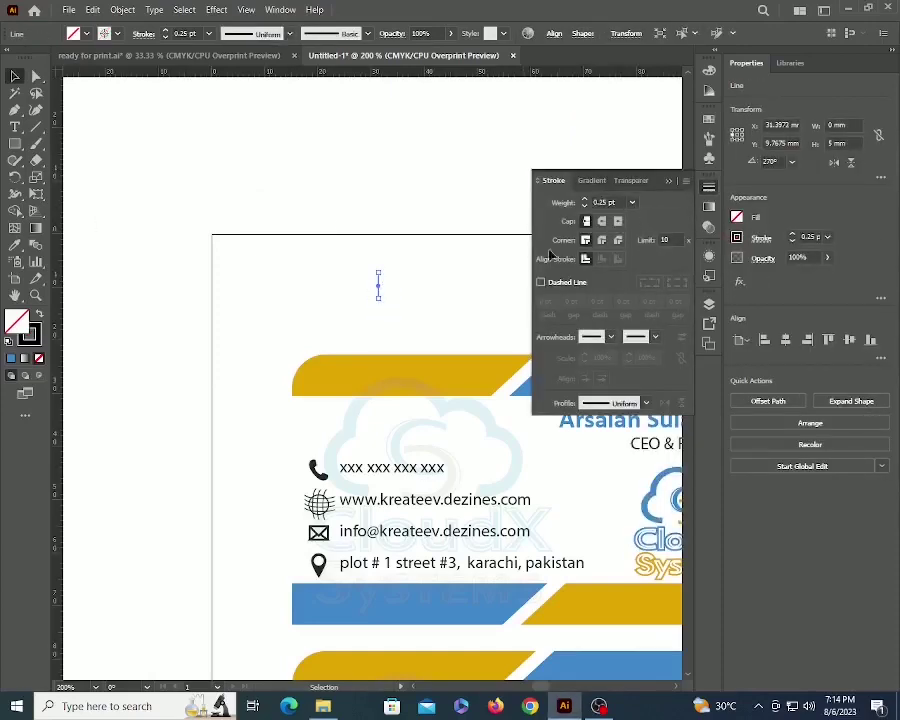
left_click(709, 118)
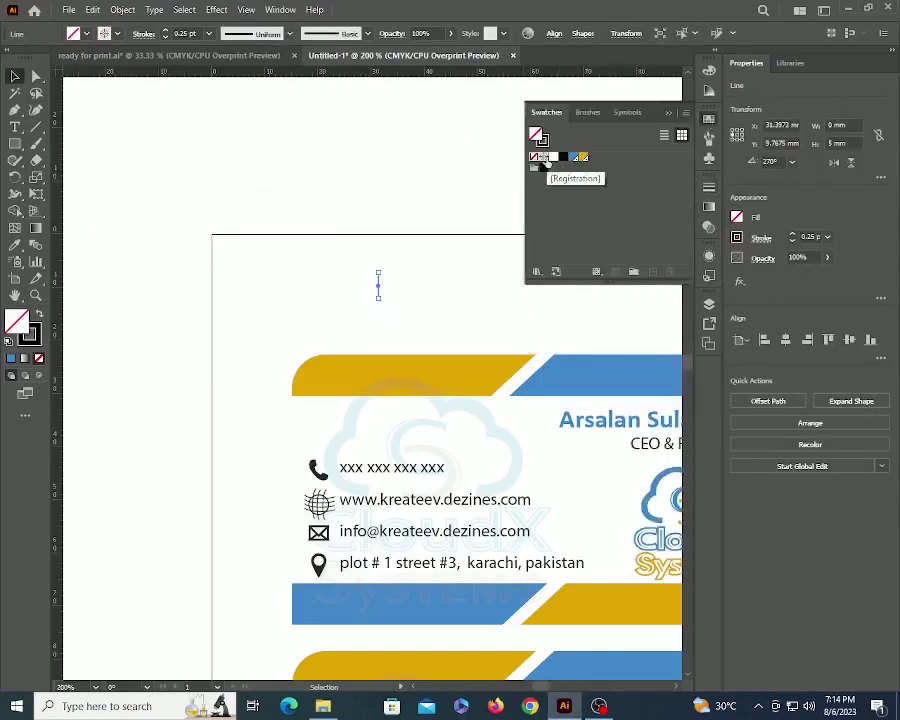
left_click(544, 165)
Move the line onto the first card and align it with the card outline's left and top edges.
left_click(366, 286)
left_click_drag(378, 286, 464, 394)
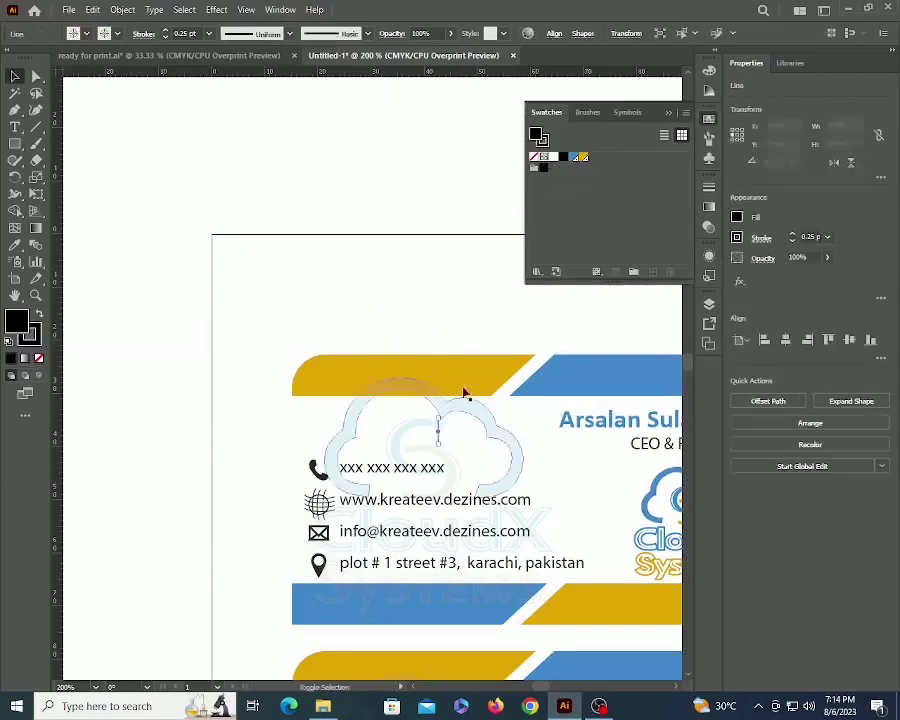
left_click(466, 376, "shift")
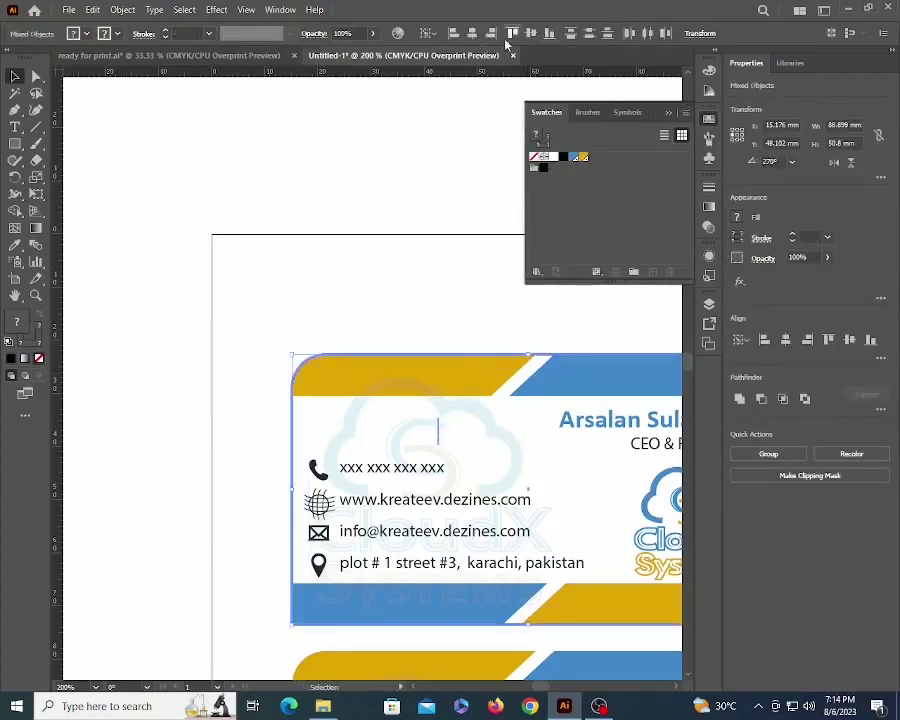
left_click(397, 380)
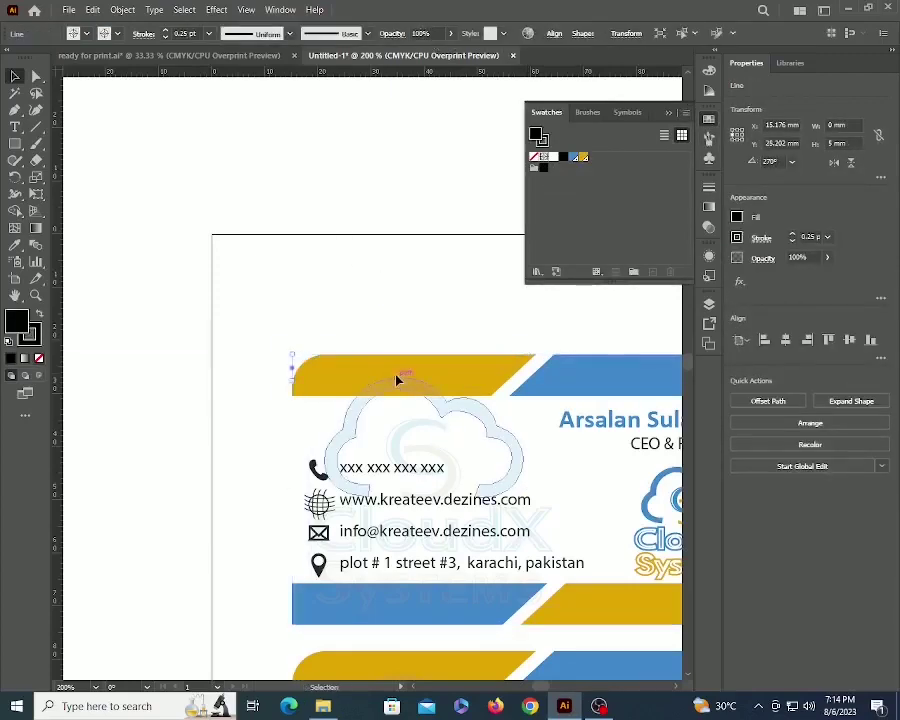
Move the crop mark exactly 7 mm upward with a horizontal offset of 0 mm.
key("Return")
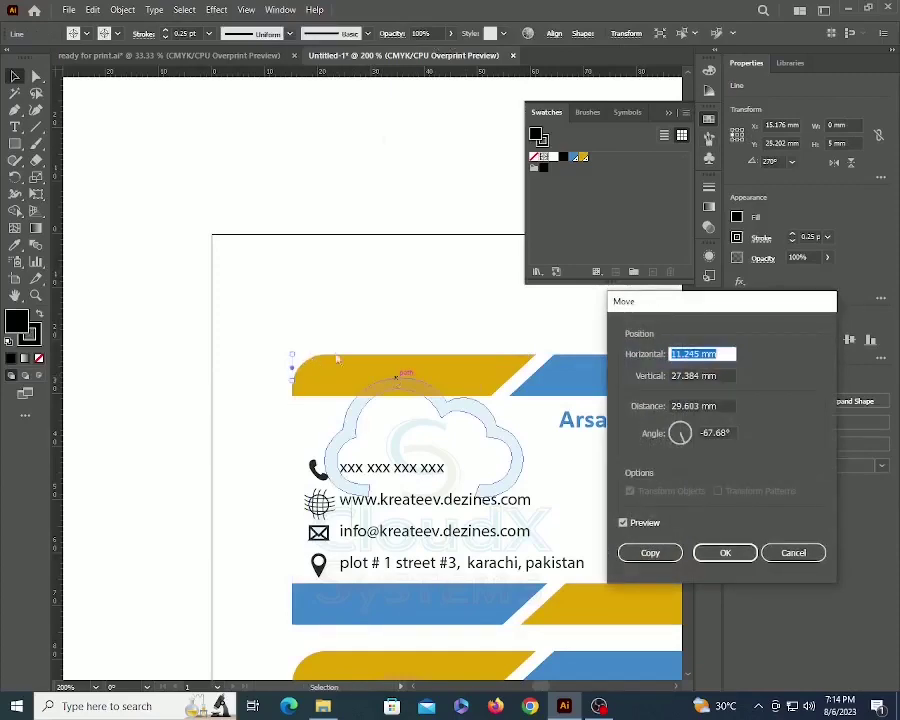
type("0")
key("Tab")
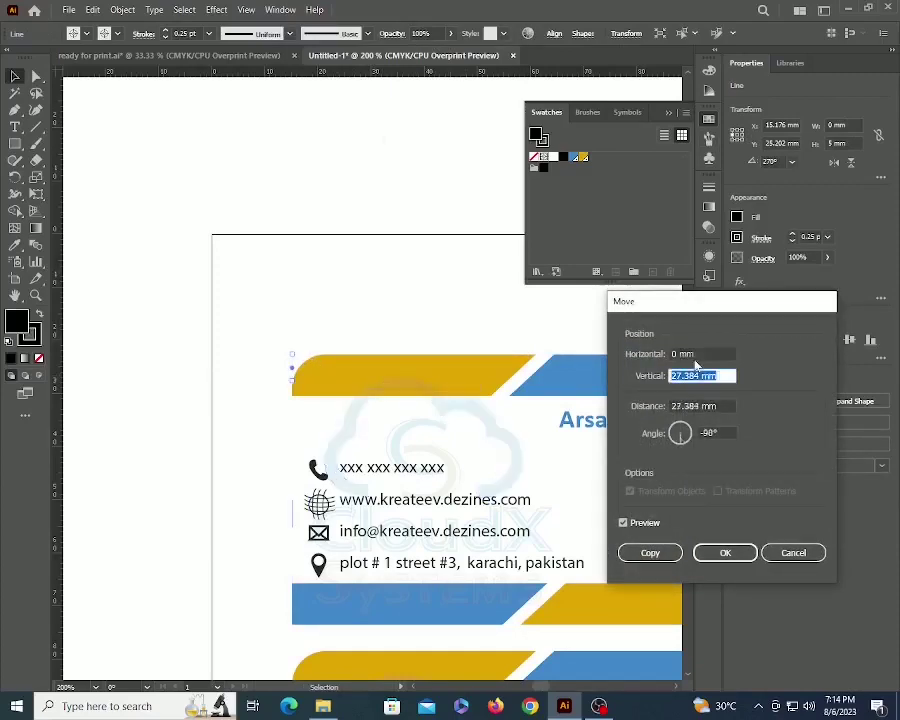
type("7")
key("Tab")
left_click(715, 550)
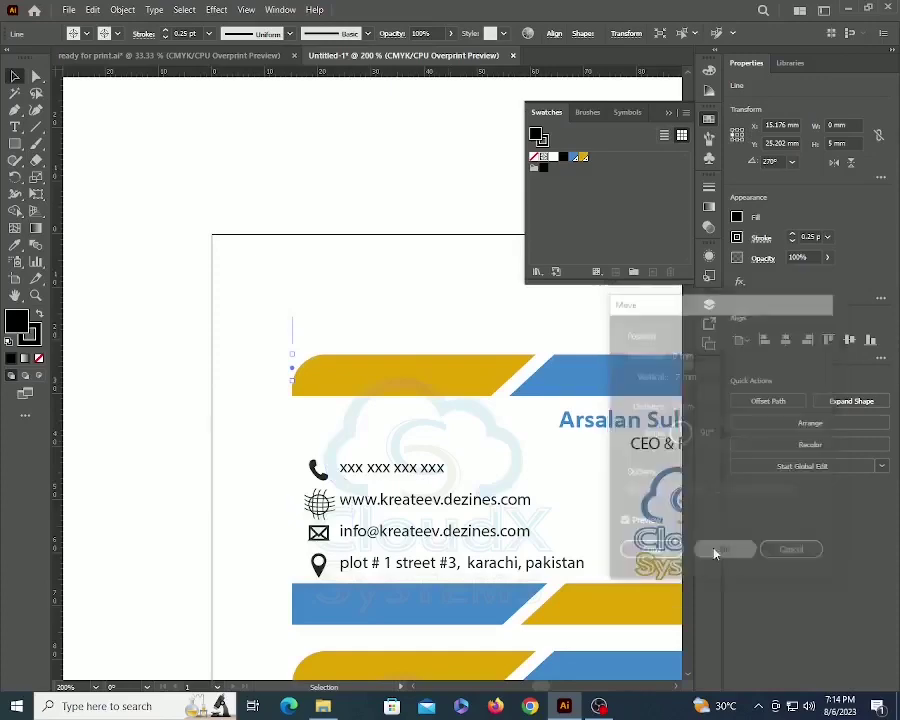
Duplicate the crop mark and align the copy with the first card's right edge.
left_click(394, 334, "ctrl+alt")
left_click_drag(396, 364, 312, 373)
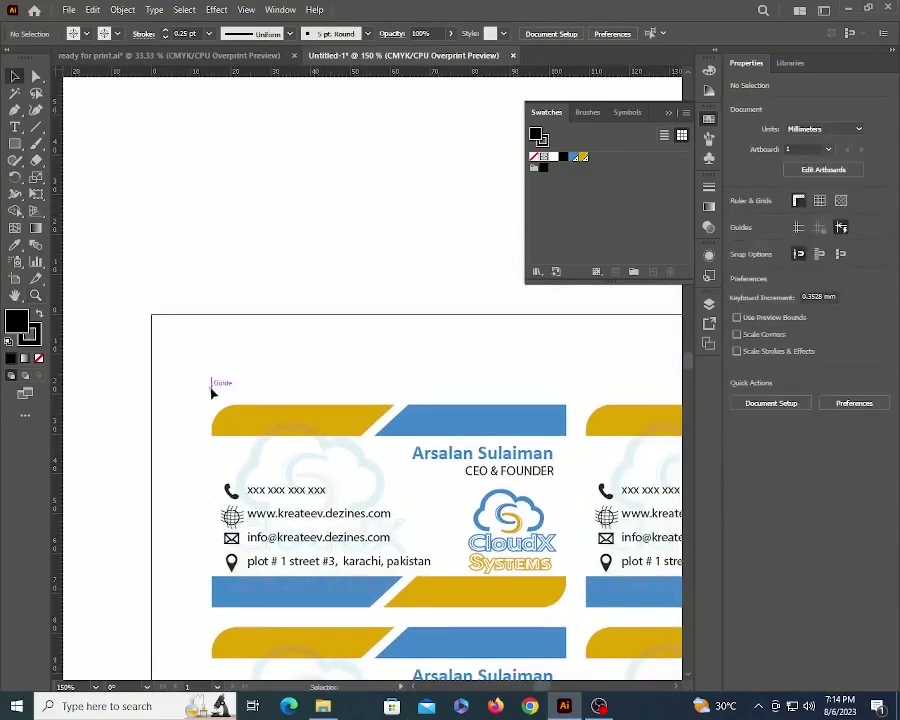
left_click_drag(215, 386, 296, 432)
left_click(490, 34)
left_click(464, 330)
Duplicate the crop mark again and align this copy with the left edge of the second card in the top row.
left_click_drag(456, 366, 174, 345)
left_click_drag(285, 367, 378, 368)
left_click(356, 411, "shift")
left_click(356, 411)
left_click(454, 34)
Place another crop mark copy above the top row's second card and align it with that card's right edge.
left_click(356, 316)
left_click(361, 389, "shift")
left_click(361, 389)
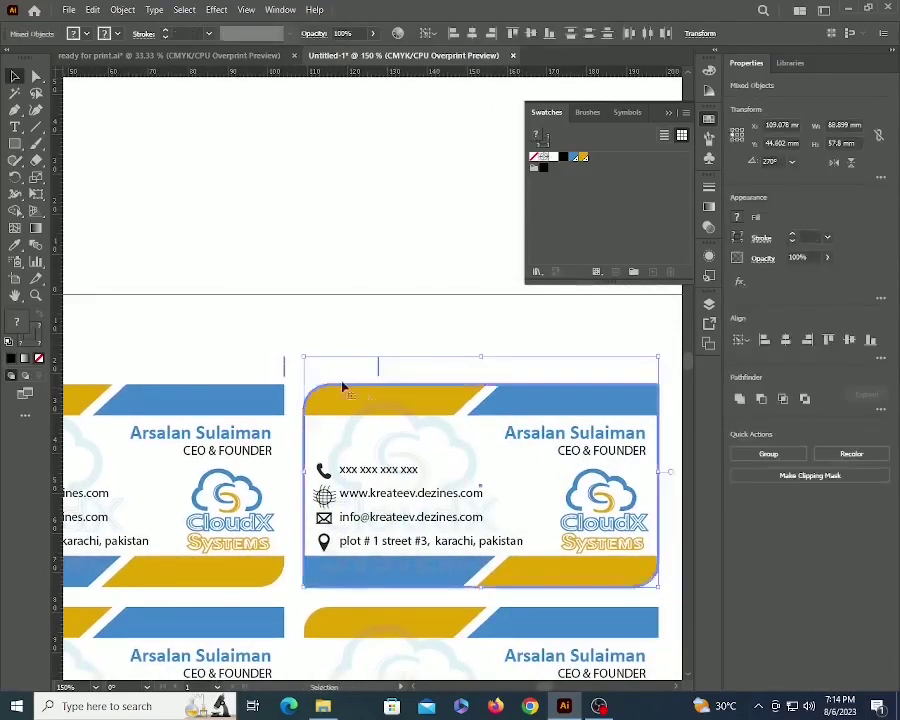
left_click(491, 34)
left_click(430, 337)
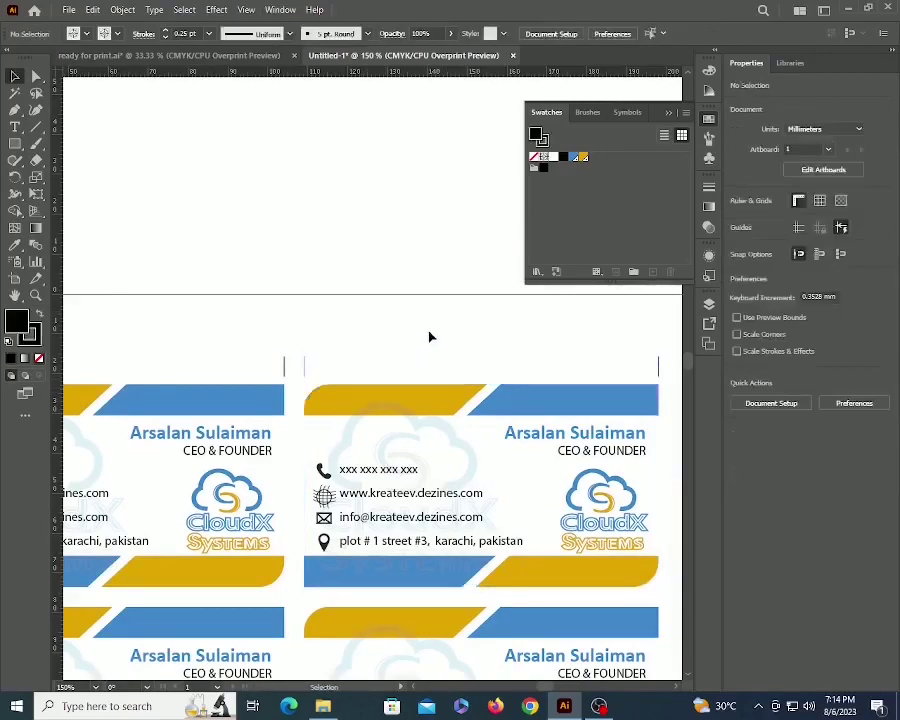
Group the four vertical crop marks above the top row of cards.
left_click(285, 367)
left_click(304, 368, "shift")
left_click(658, 367, "shift")
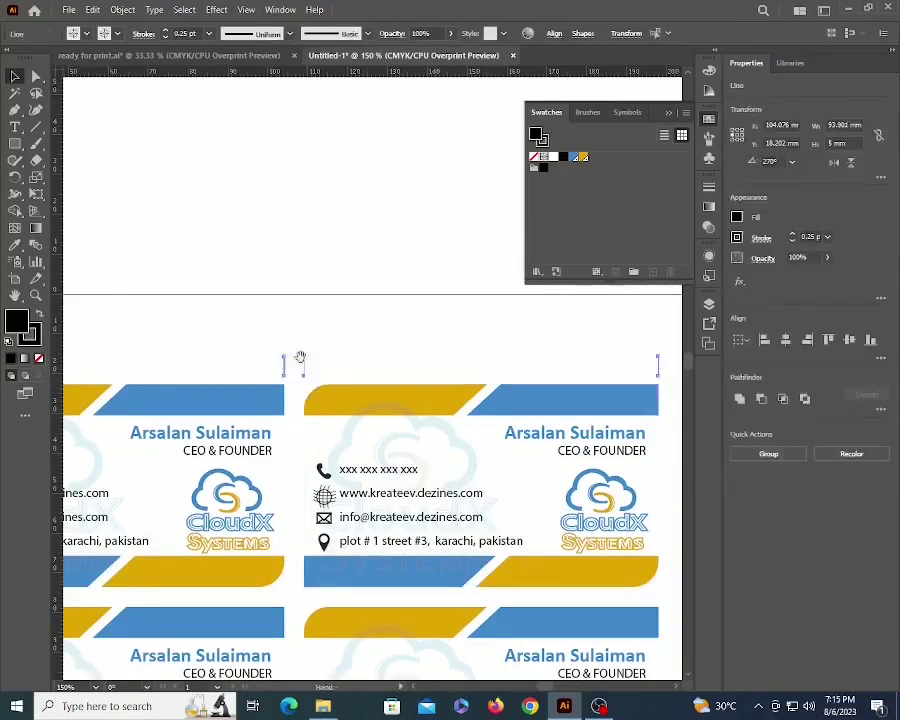
left_click_drag(301, 357, 579, 360)
left_click(208, 368, "shift")
key("ctrl+g")
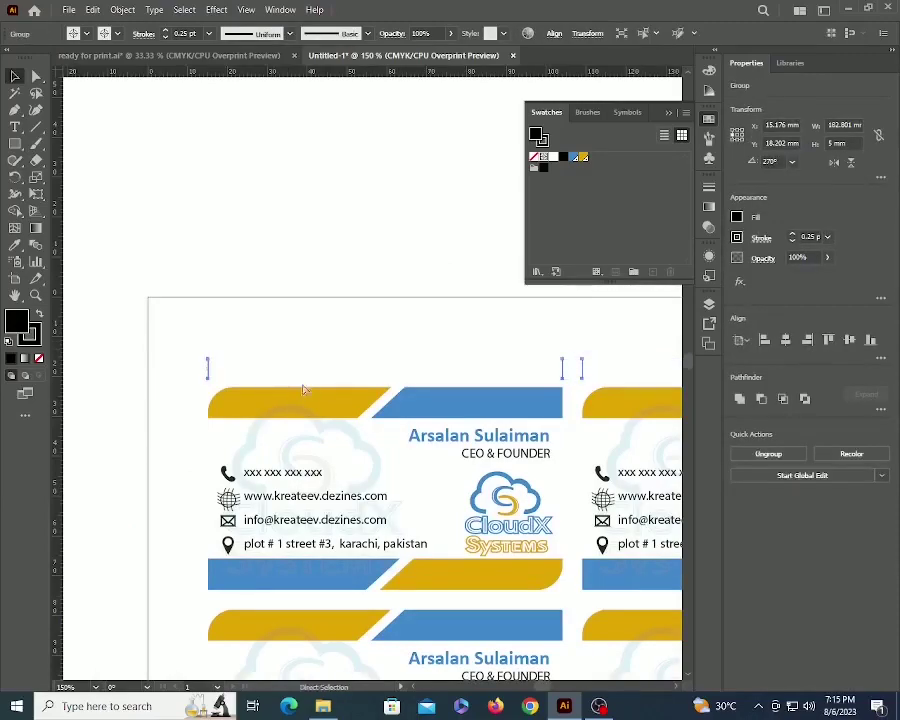
Copy the crop mark group and align the copy with the bottom edge of the second-row card.
scroll(300, 386, "down", 5)
left_click(409, 523, "shift")
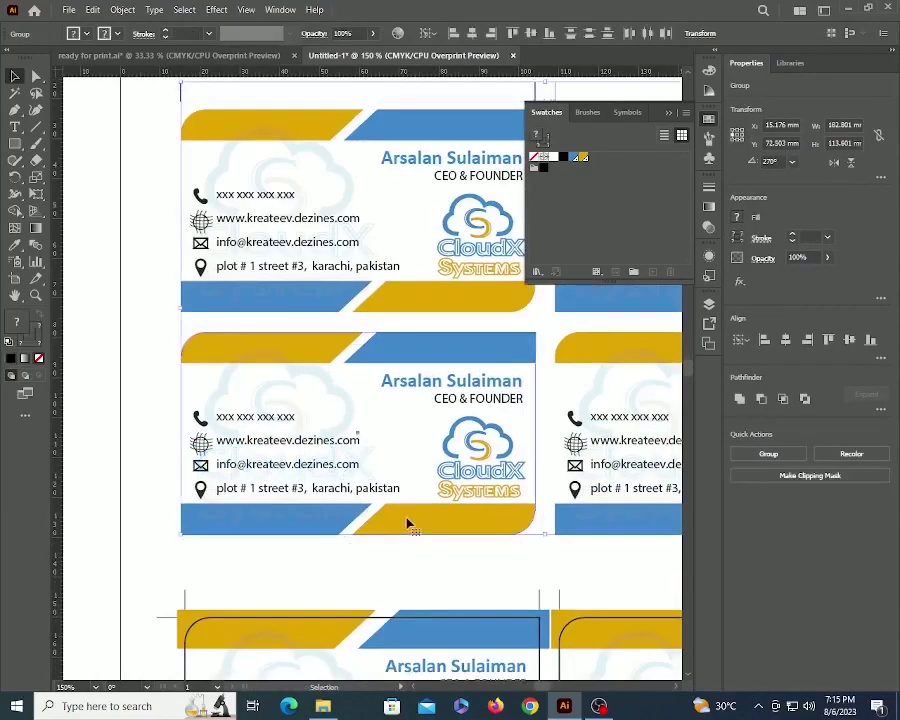
left_click(430, 520)
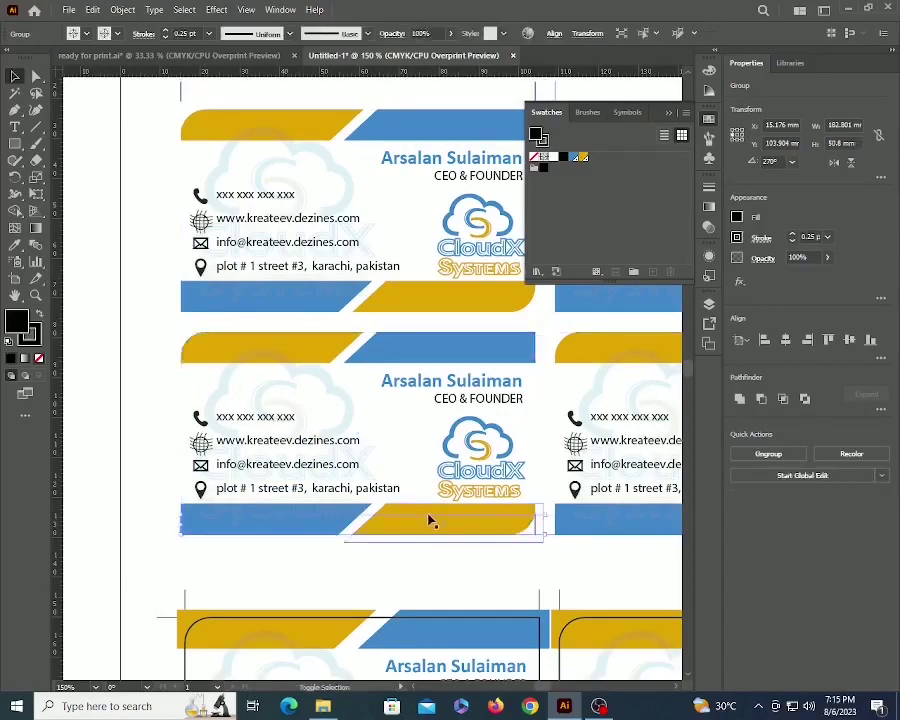
Move the copied crop mark group 7 mm downward with a horizontal offset of 0 mm.
key("Return")
type("0")
key("Tab")
key("Tab")
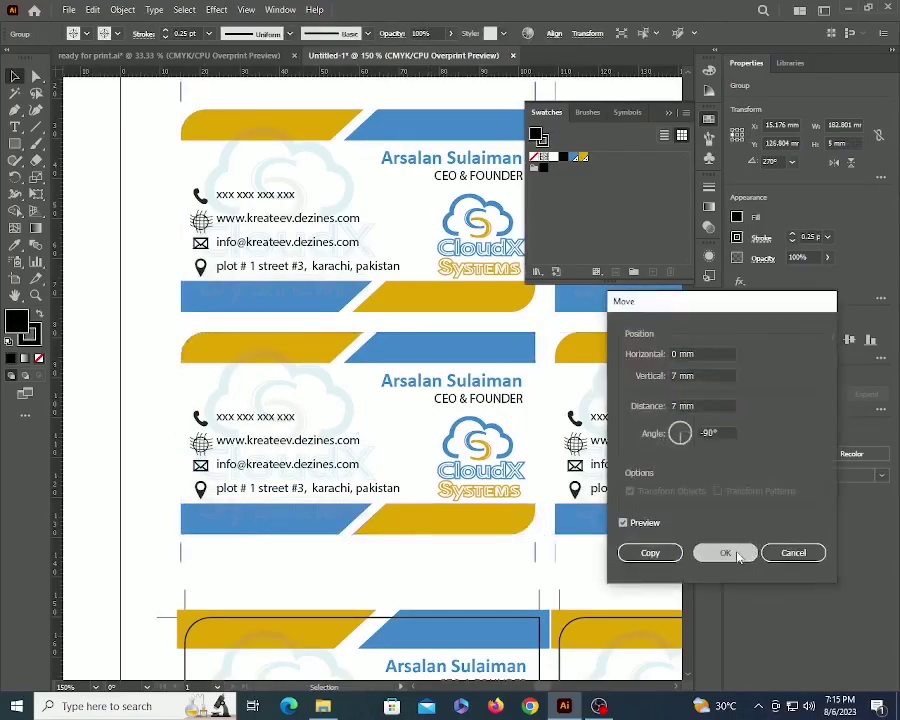
left_click(725, 551)
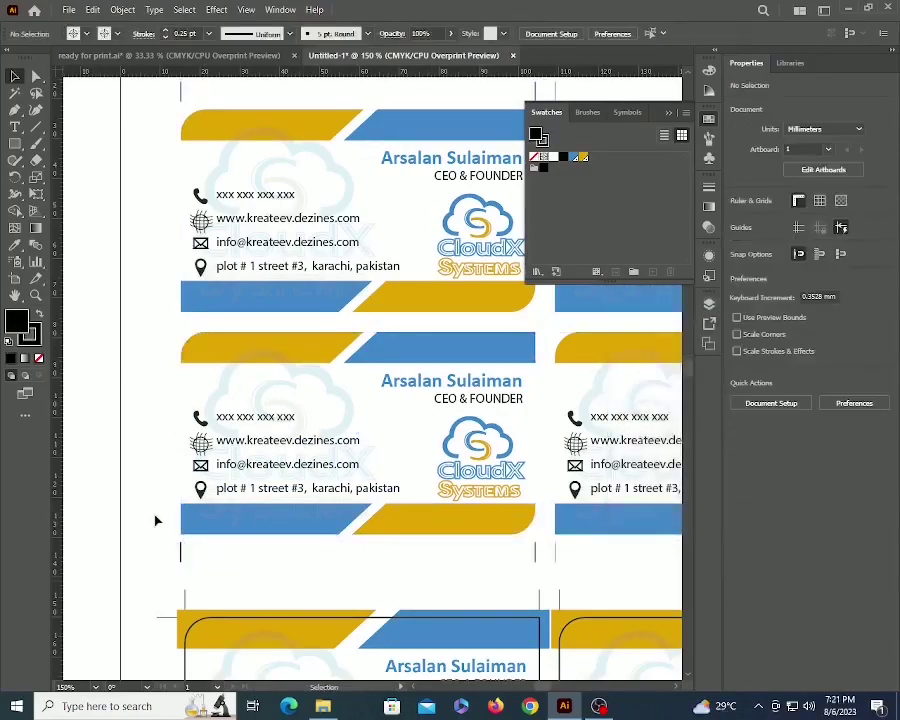
Paste a single 5 mm crop mark and rotate it to horizontal.
key("a")
key("ctrl+v")
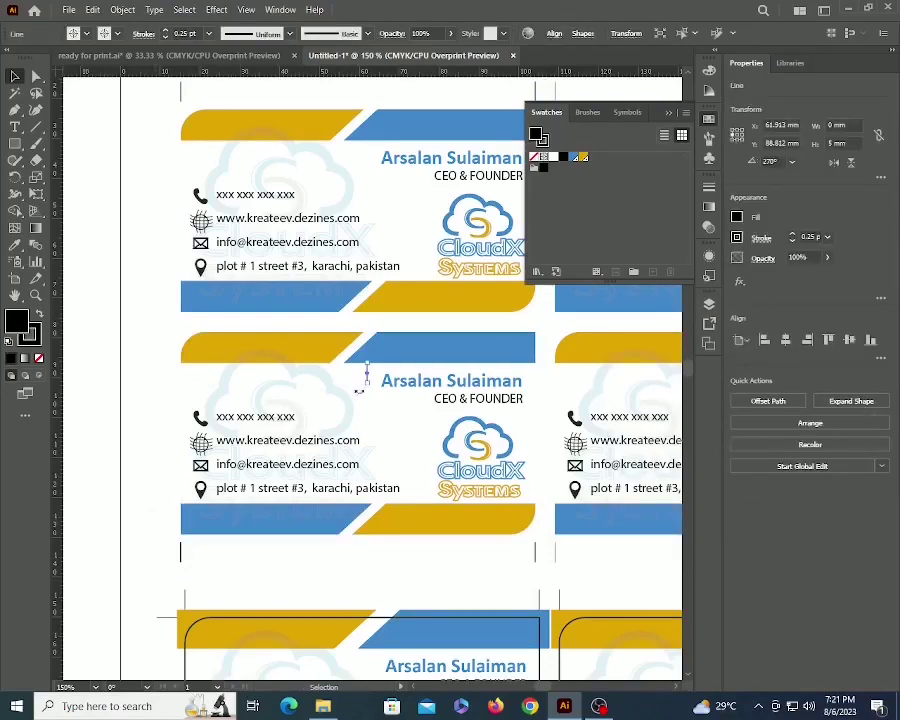
left_click_drag(373, 384, 390, 365)
key("v")
Align the horizontal crop mark with the left and bottom edges of the second-row card's outline.
left_click(440, 530, "shift")
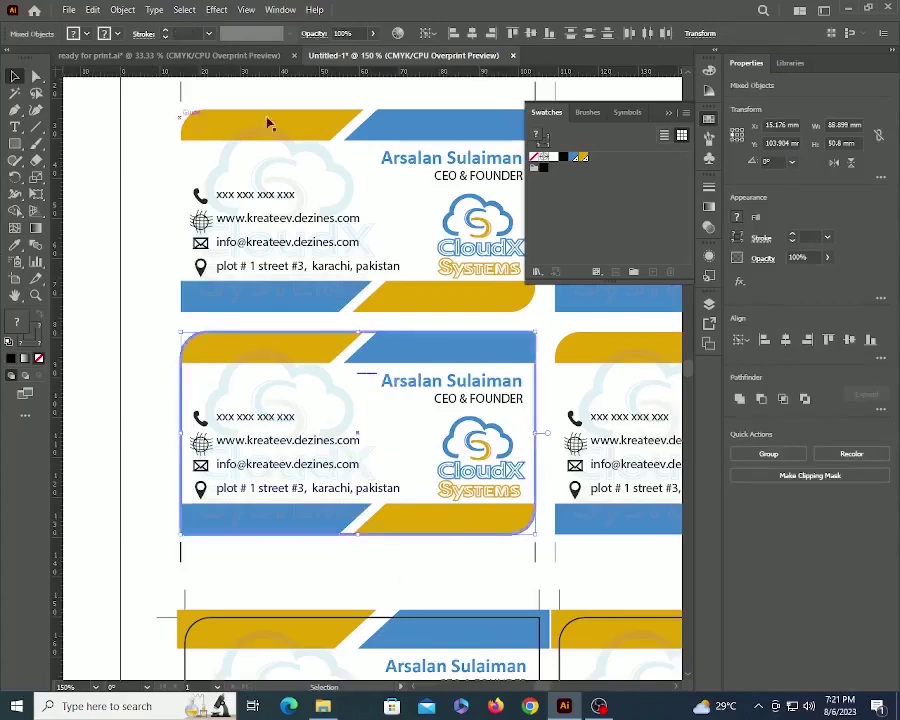
left_click(545, 34)
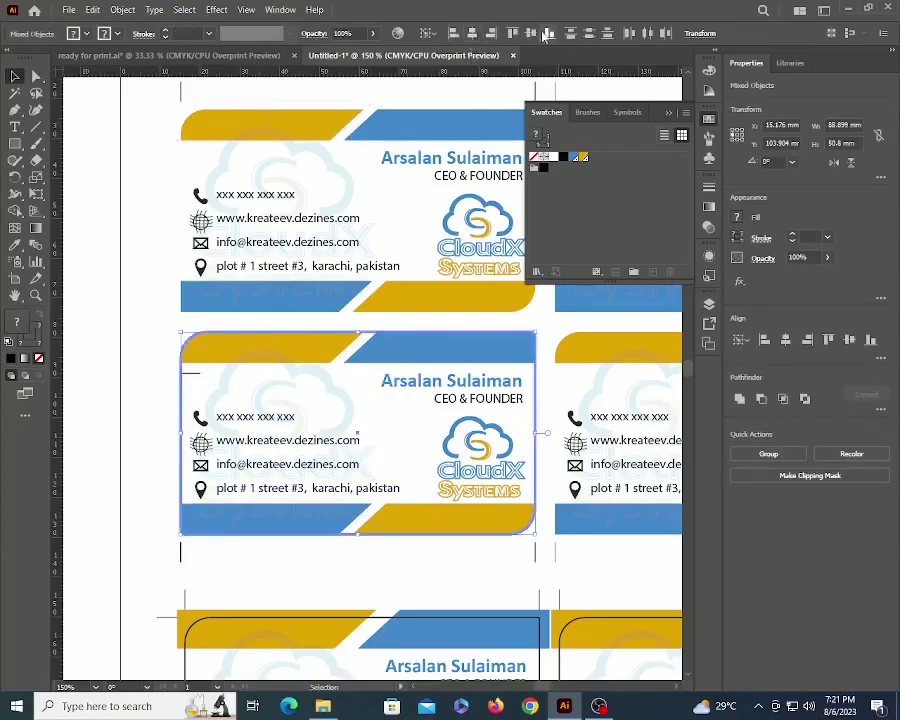
left_click(548, 34)
left_click(454, 526, "shift")
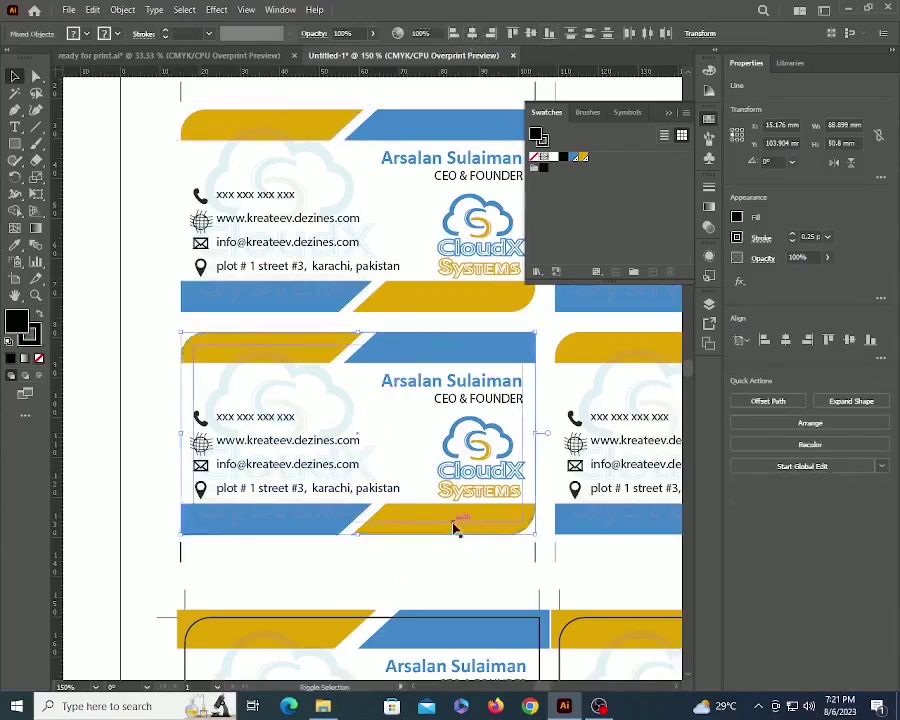
Move the horizontal crop mark at the second-row card's lower edge by -7 mm horizontally and 0 mm vertically.
key("Return")
type("-7")
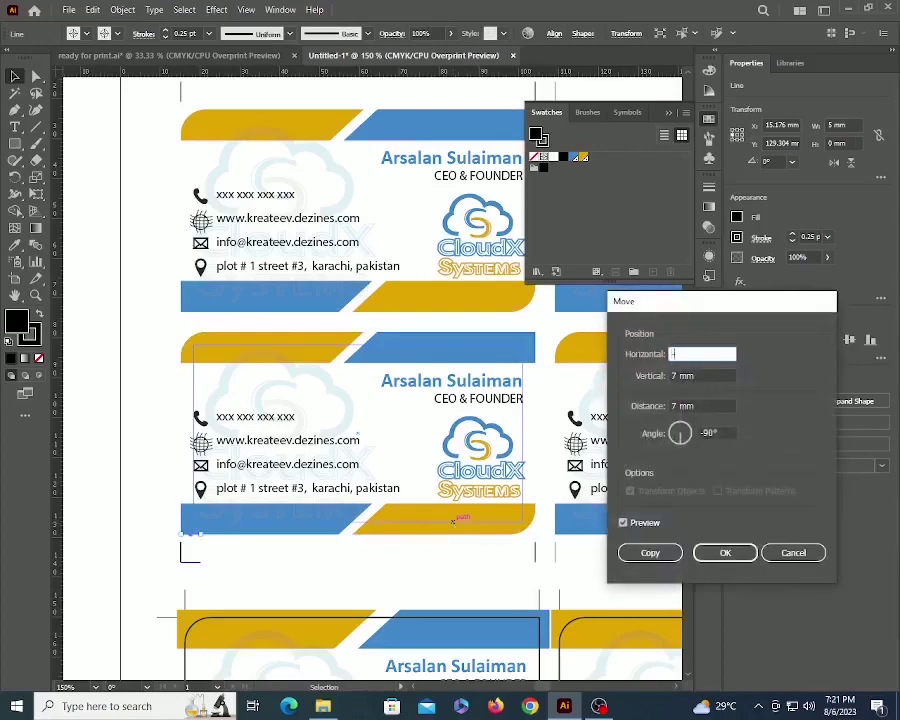
key("Tab")
type("0")
key("Tab")
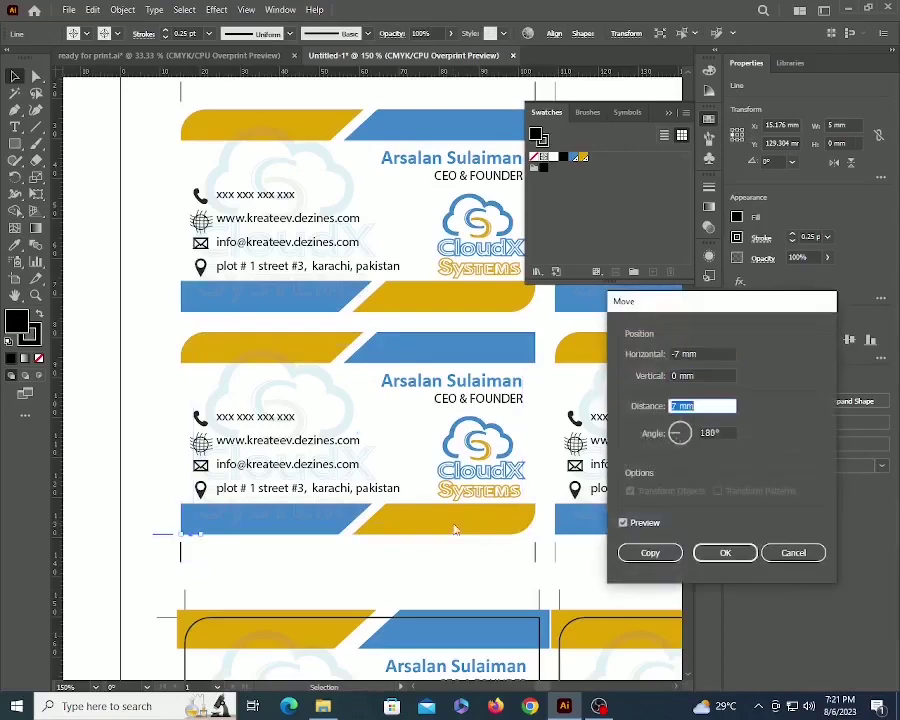
left_click(727, 556)
left_click(143, 509)
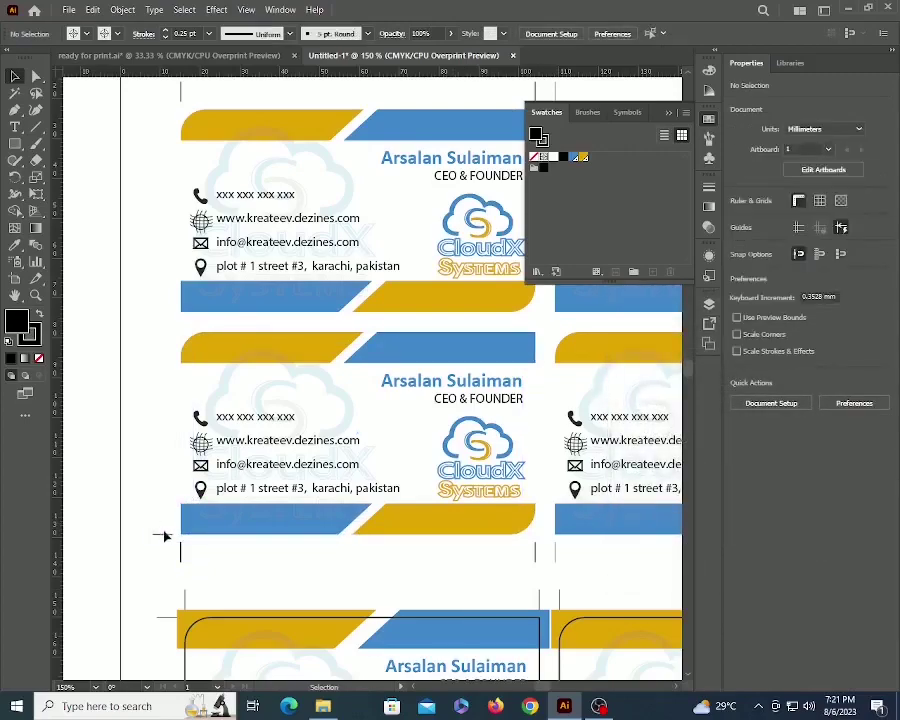
Duplicate the horizontal crop mark to align with the second-row card's top edge, and again with the first-row card's bottom edge.
left_click_drag(165, 537, 245, 522)
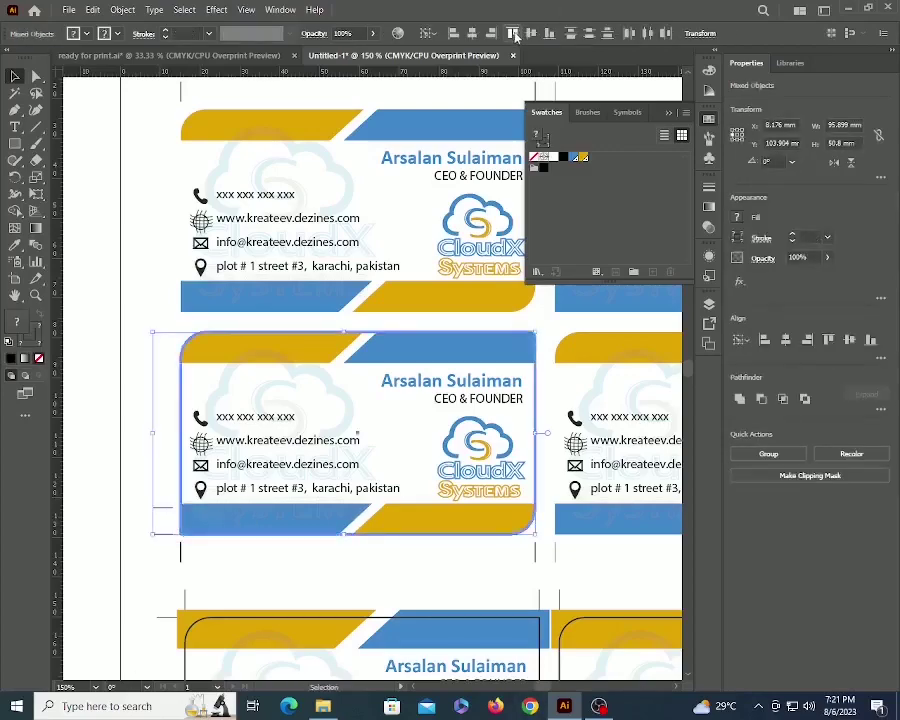
left_click(282, 521, "shift")
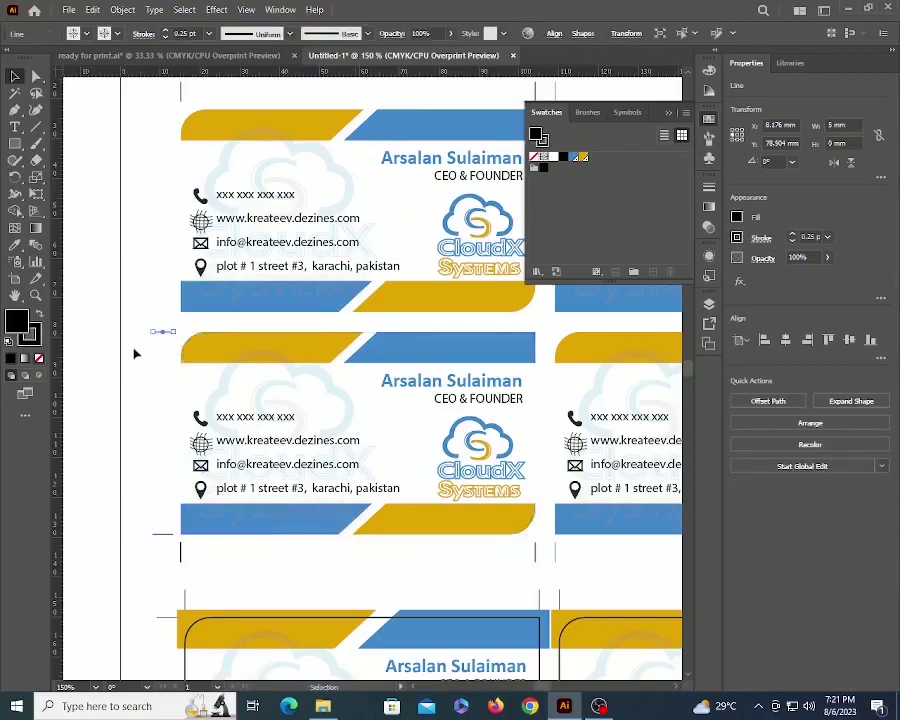
left_click(243, 295, "shift")
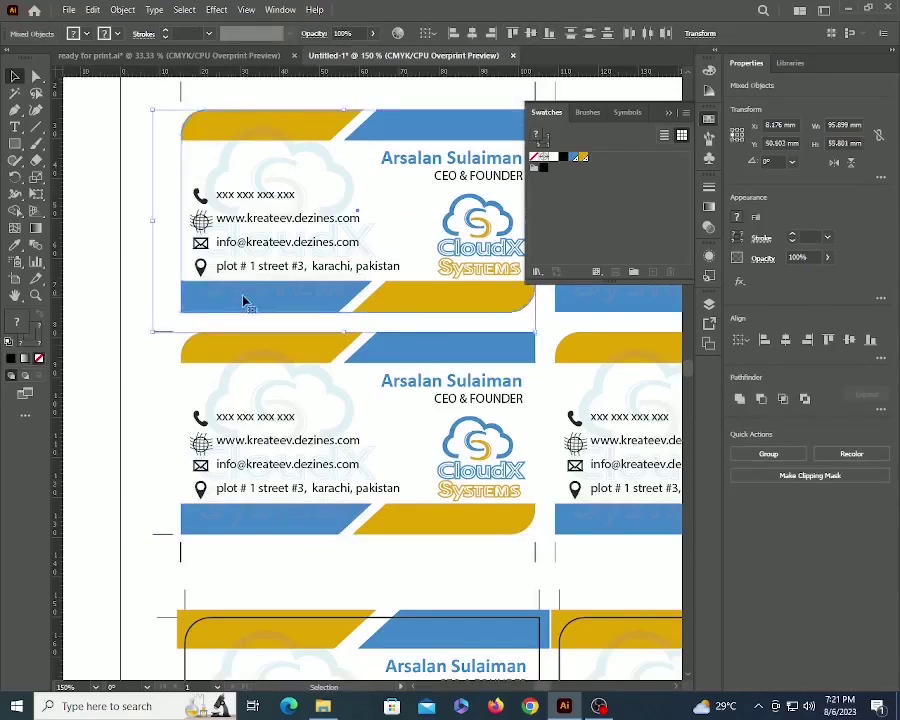
left_click(158, 330)
left_click_drag(165, 331, 168, 250)
left_click(245, 297, "shift")
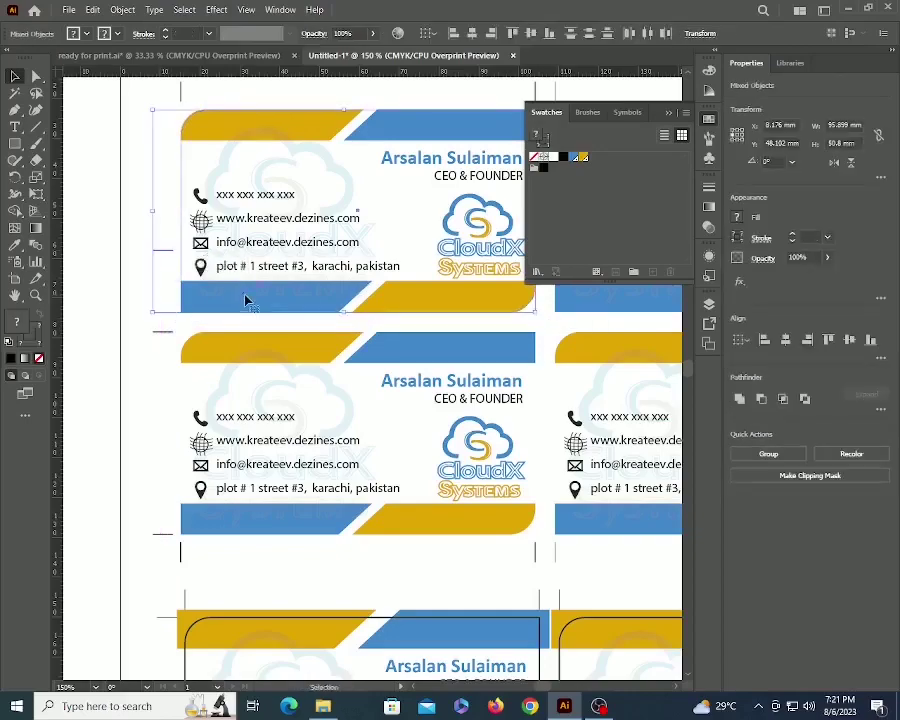
left_click(245, 297)
left_click(550, 35)
left_click(244, 299, "shift")
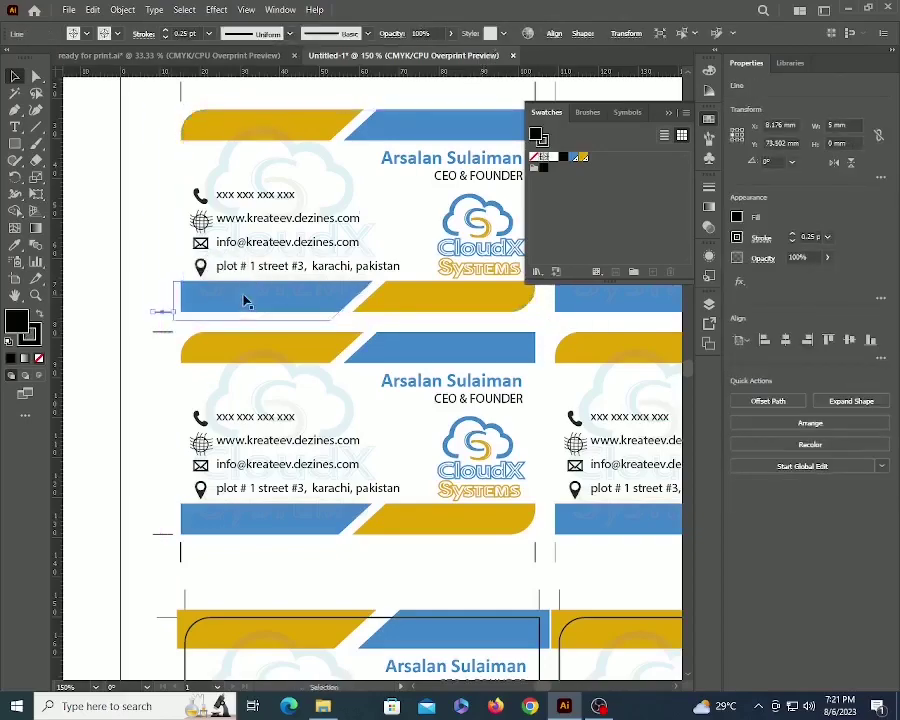
Copy the horizontal crop mark once more and align the copy with the top edge of the first-row card's outline.
left_click(242, 298, "shift")
left_click(242, 298)
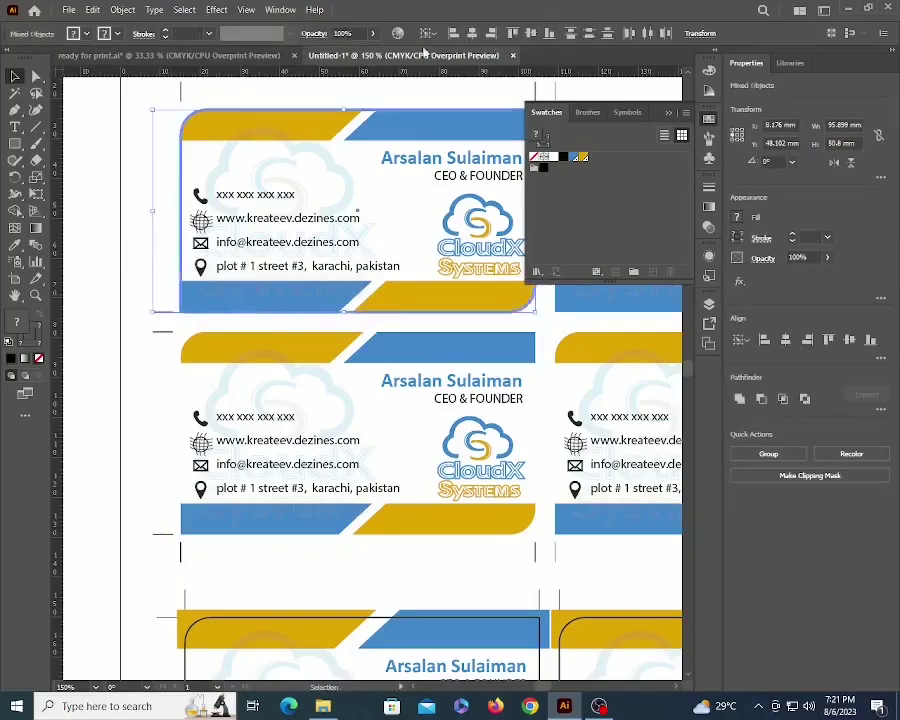
left_click(513, 34)
left_click(257, 295, "shift")
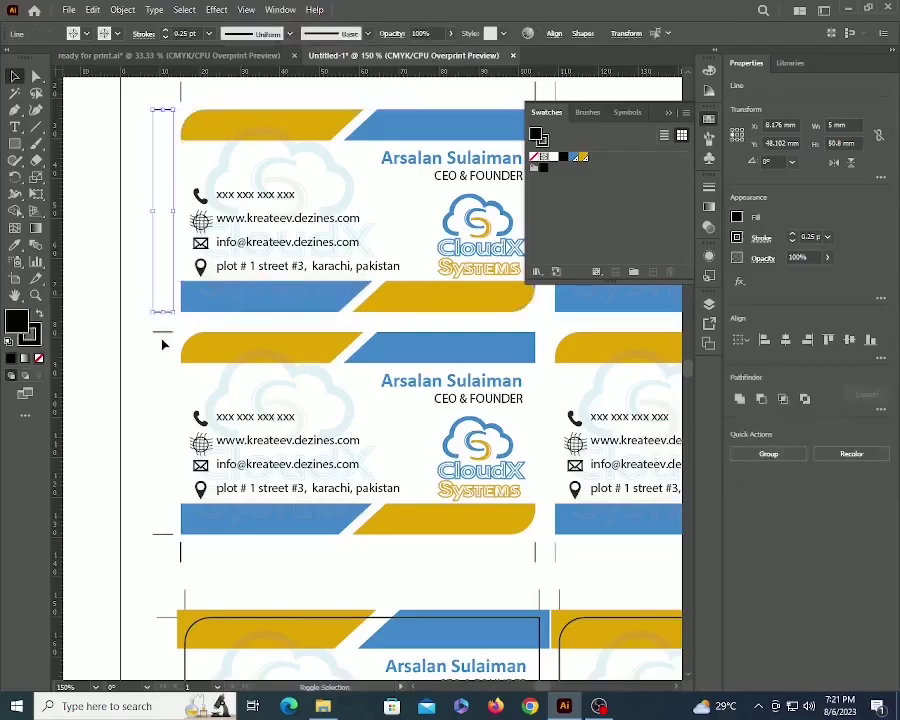
Group the four horizontal crop marks beside the first-column cards and align a copy of the group with the second-column card's right edge.
left_click(161, 534, "shift")
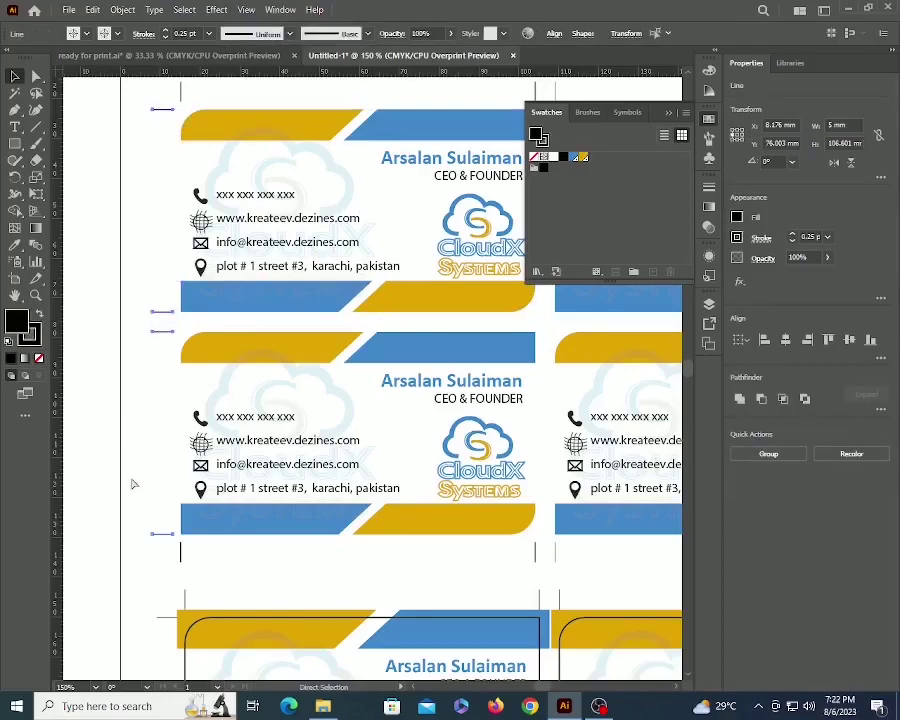
key("ctrl+g")
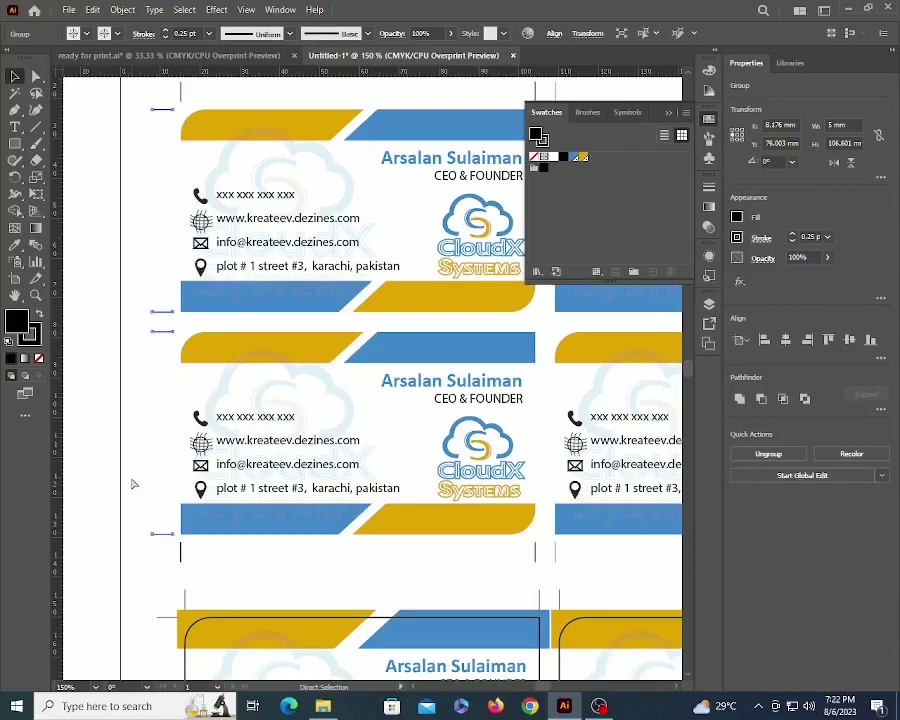
left_click(600, 521, "shift")
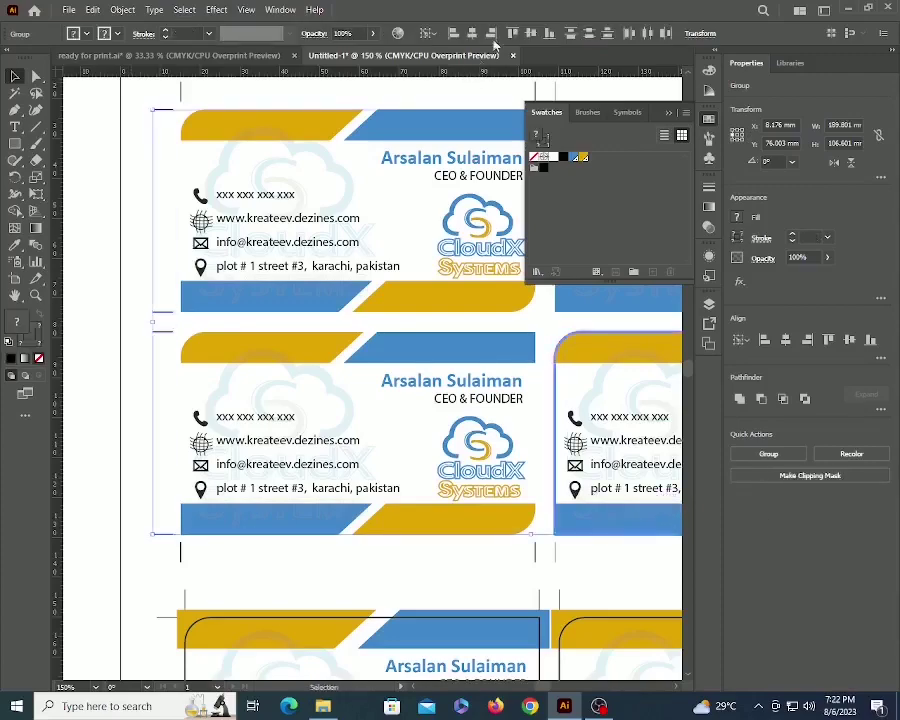
left_click(622, 530, "shift")
Move the copied group of horizontal crop marks 7 mm horizontally with a vertical offset of 0 mm, and deselect it.
key("Return")
type("7")
key("Tab")
type("0")
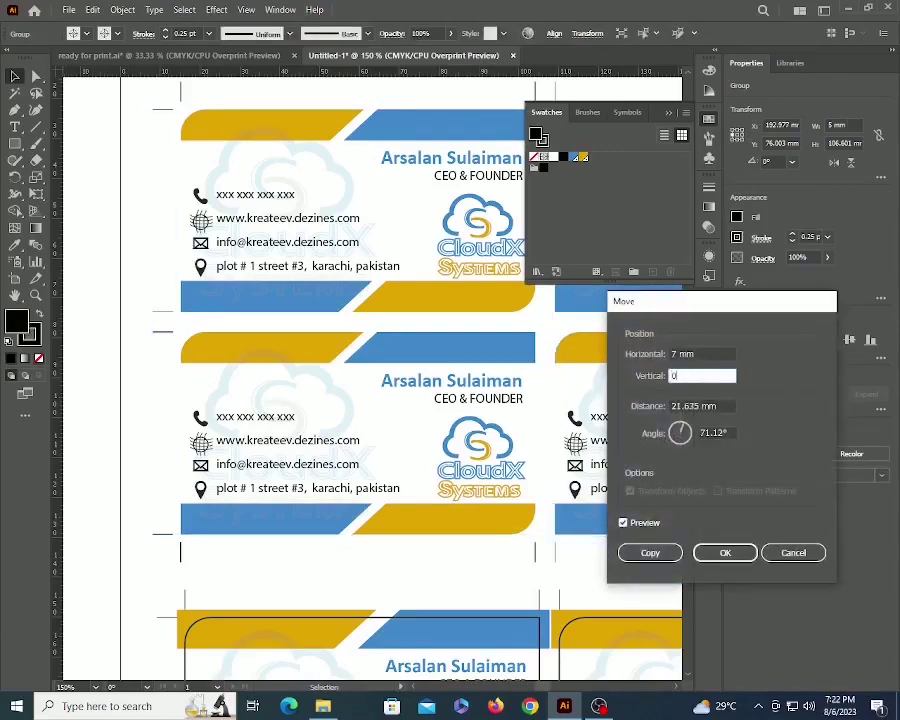
key("Tab")
left_click(725, 552)
key("ctrl+shift+a")
key("ctrl+minus")
key("ctrl+minus")
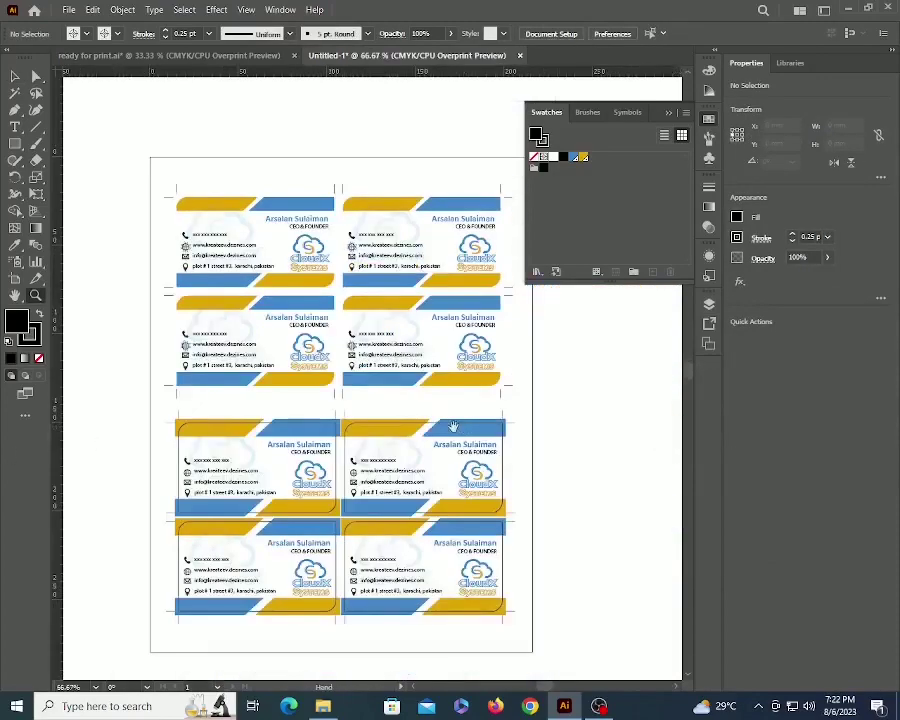
left_click_drag(453, 427, 413, 427)
scroll(517, 438, "down", 3)
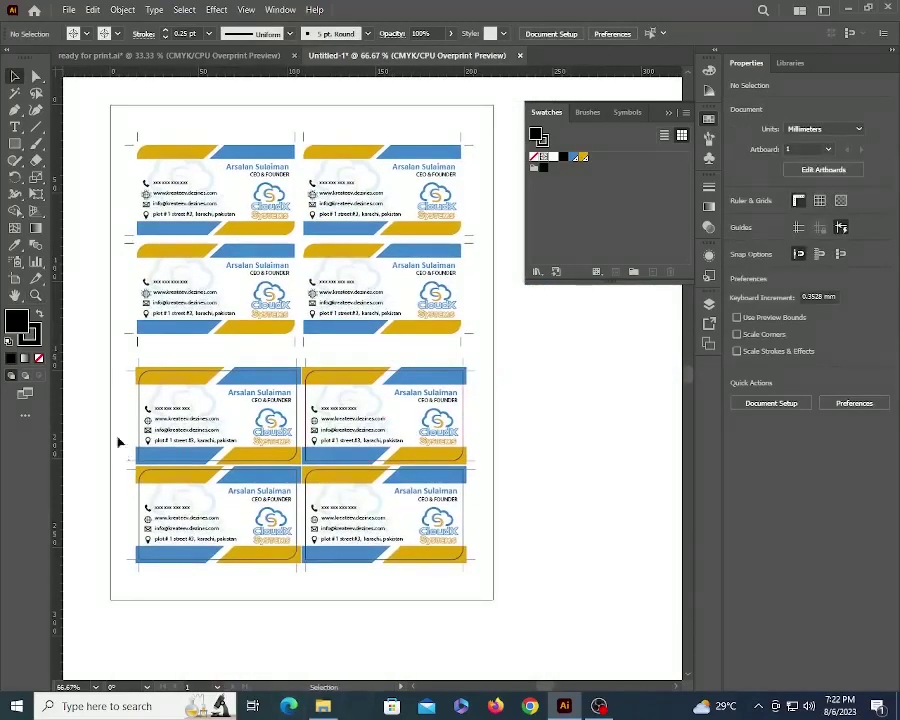